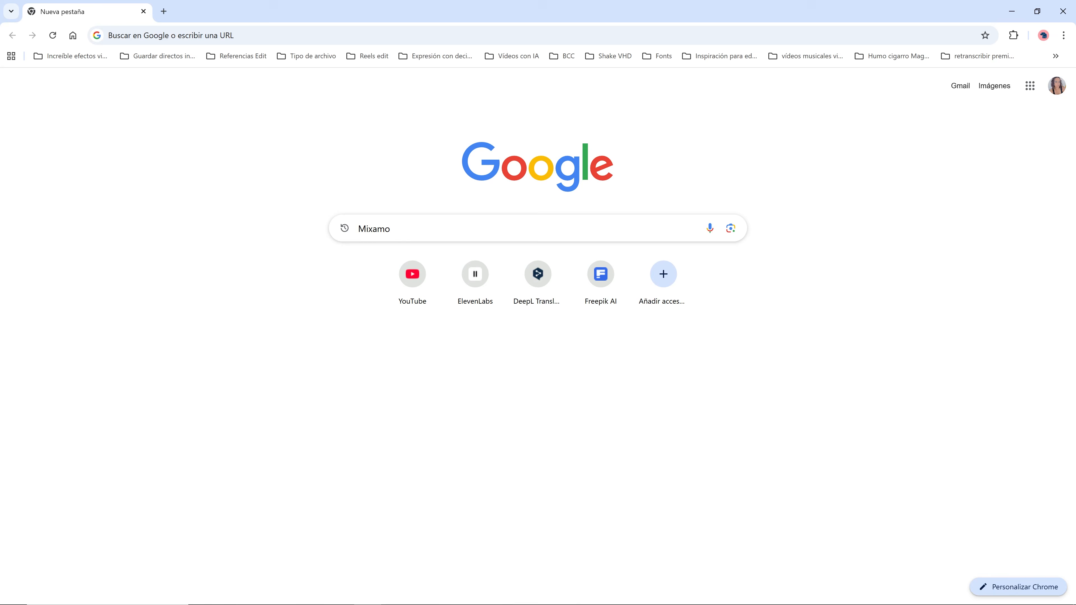
Open the Mixamo website through a web search and log in
click(337, 230)
key(Return)
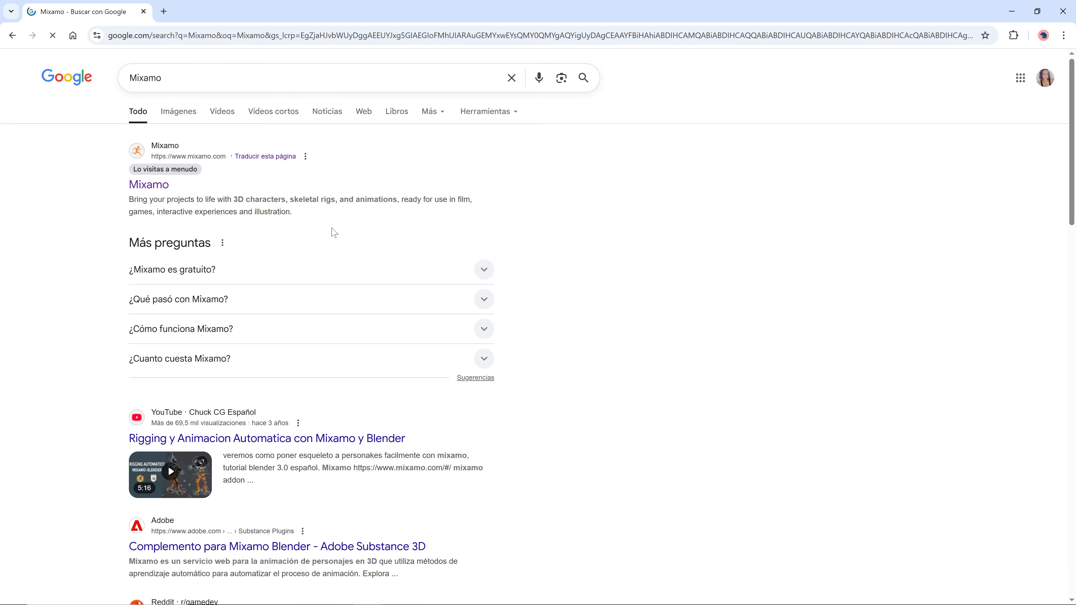
click(154, 187)
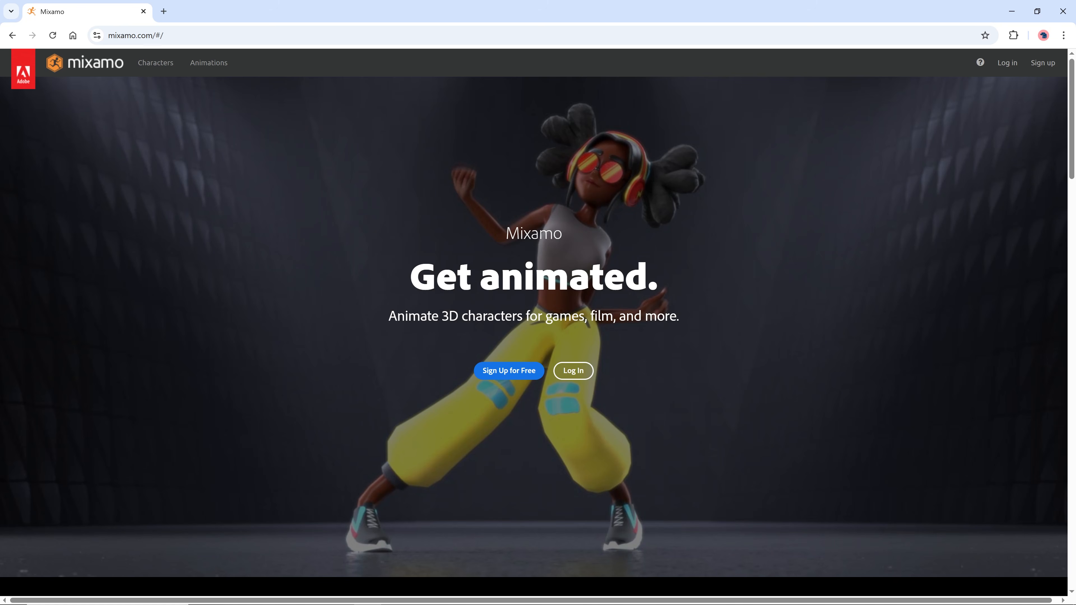
click(572, 372)
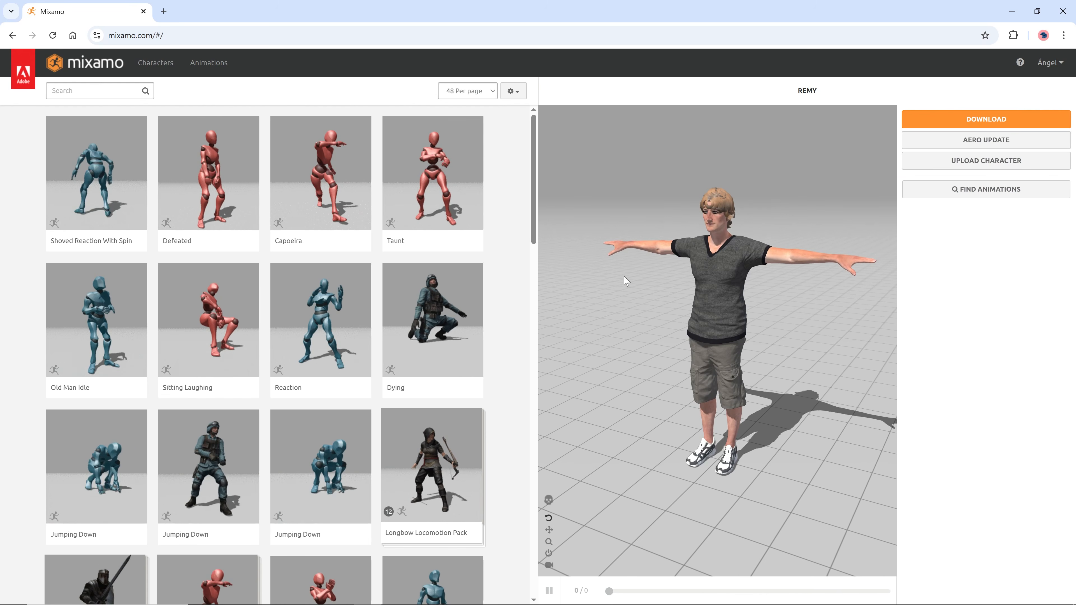
Open the character library and replace the current character with Louise
drag(617, 266, 683, 264)
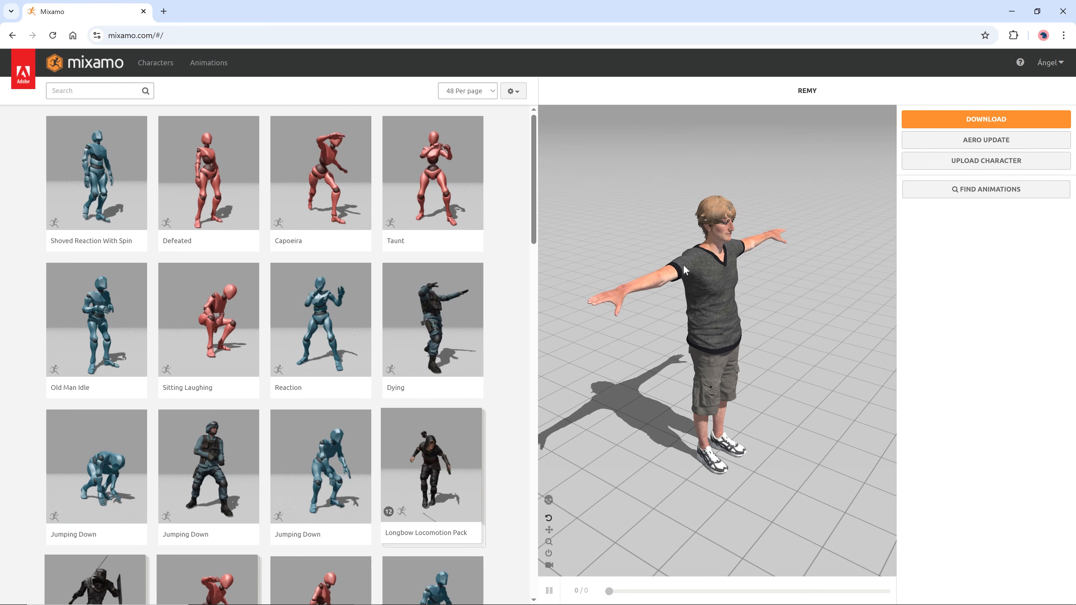
click(162, 70)
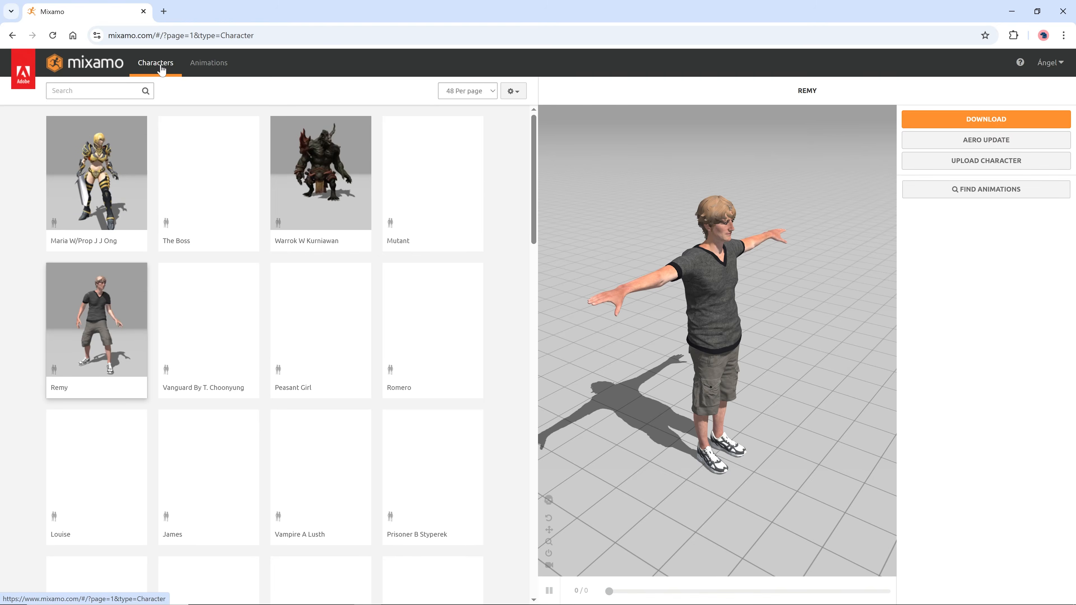
scroll(305, 268, down, 3)
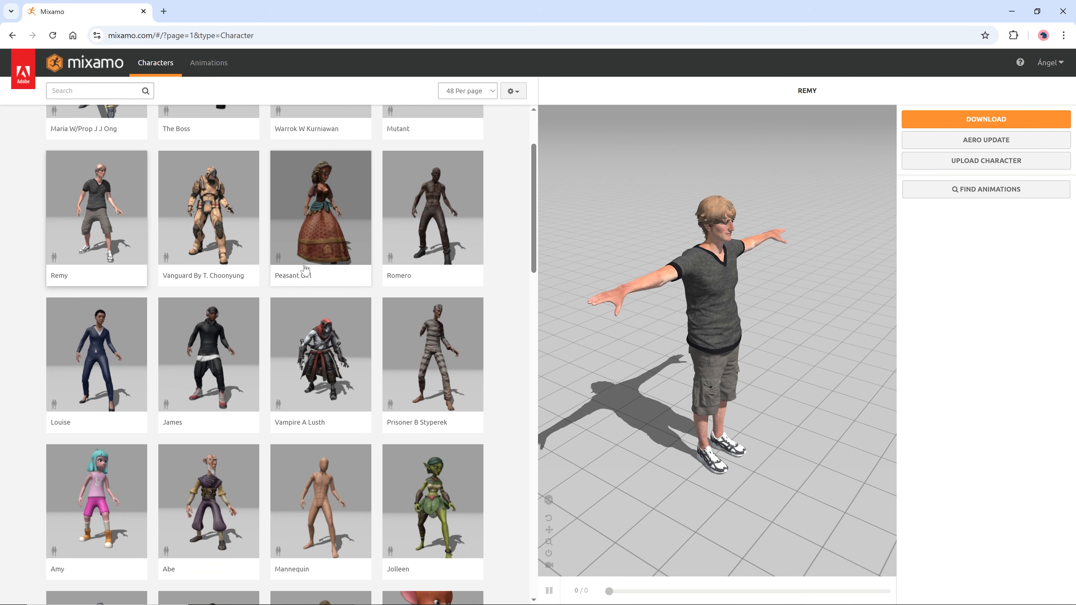
click(107, 338)
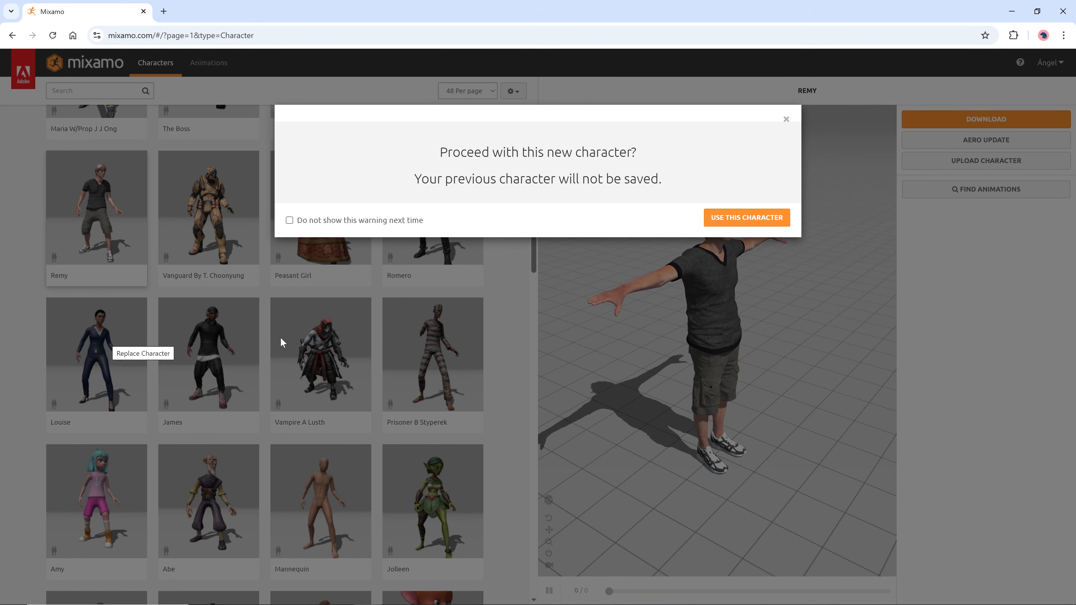
click(736, 221)
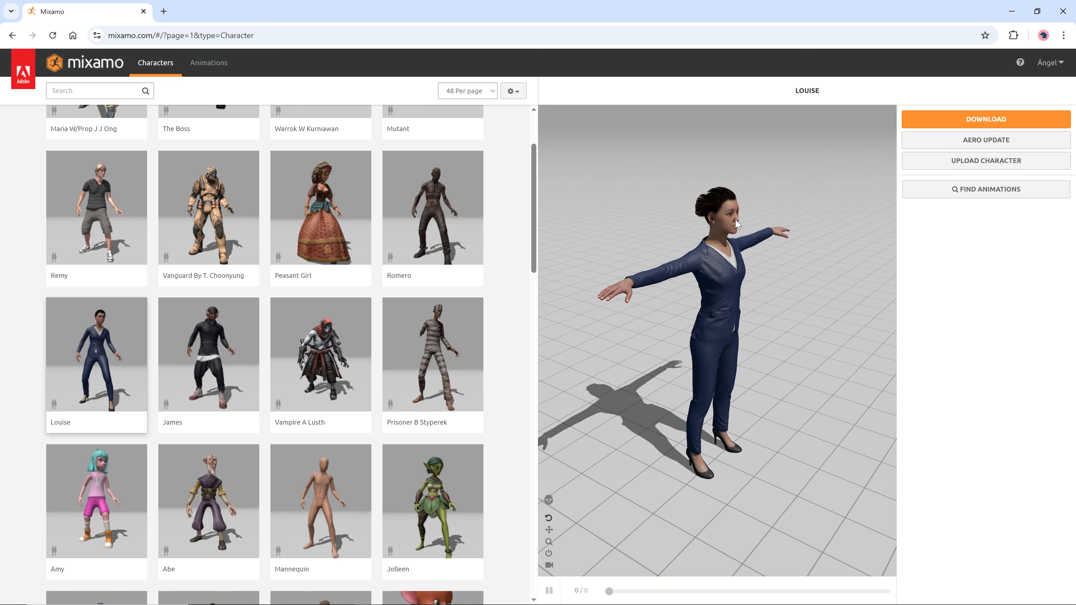
drag(806, 305, 780, 301)
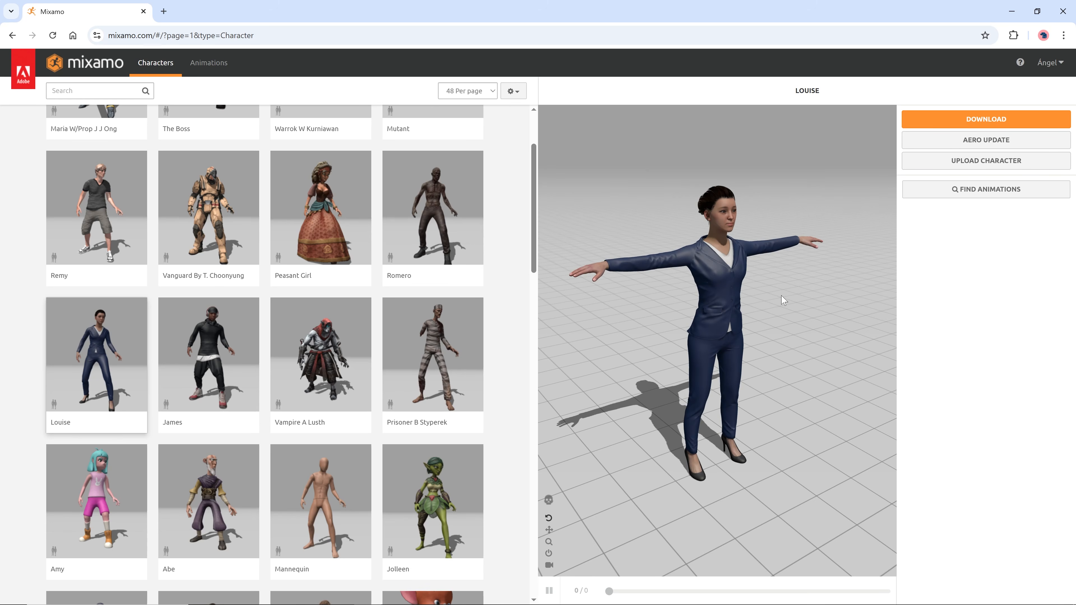
Load the character Brian from page 2 of the character library in place of the current one
scroll(393, 372, down, 15)
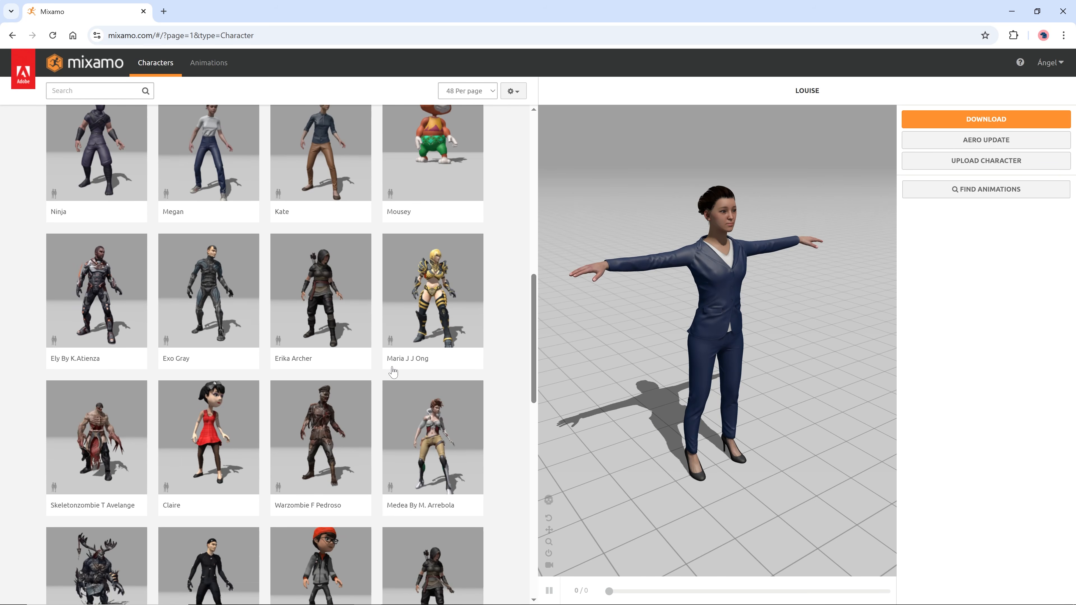
scroll(393, 371, down, 13)
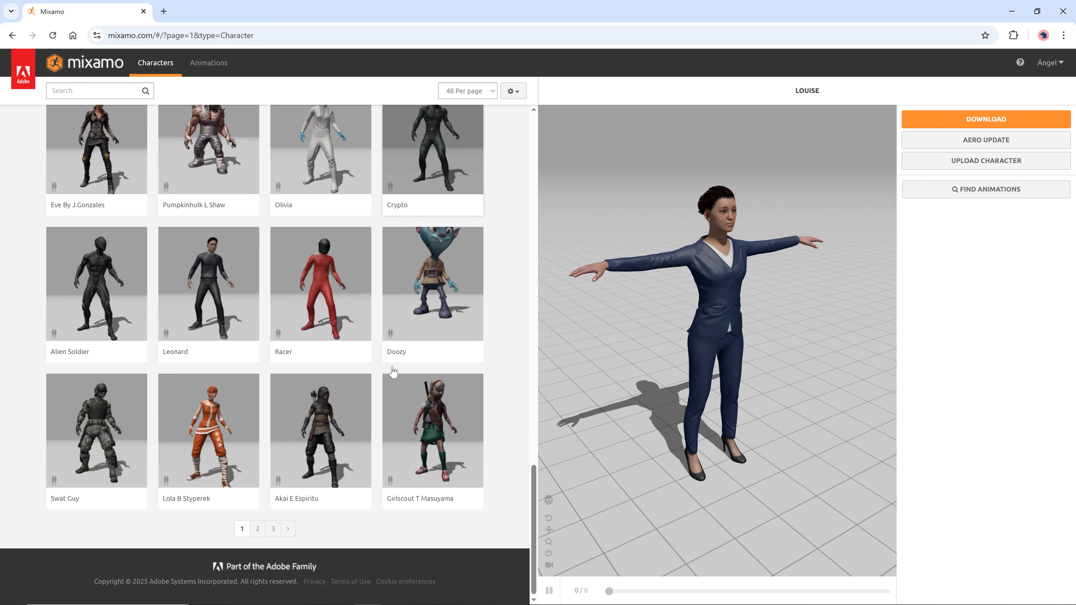
click(258, 528)
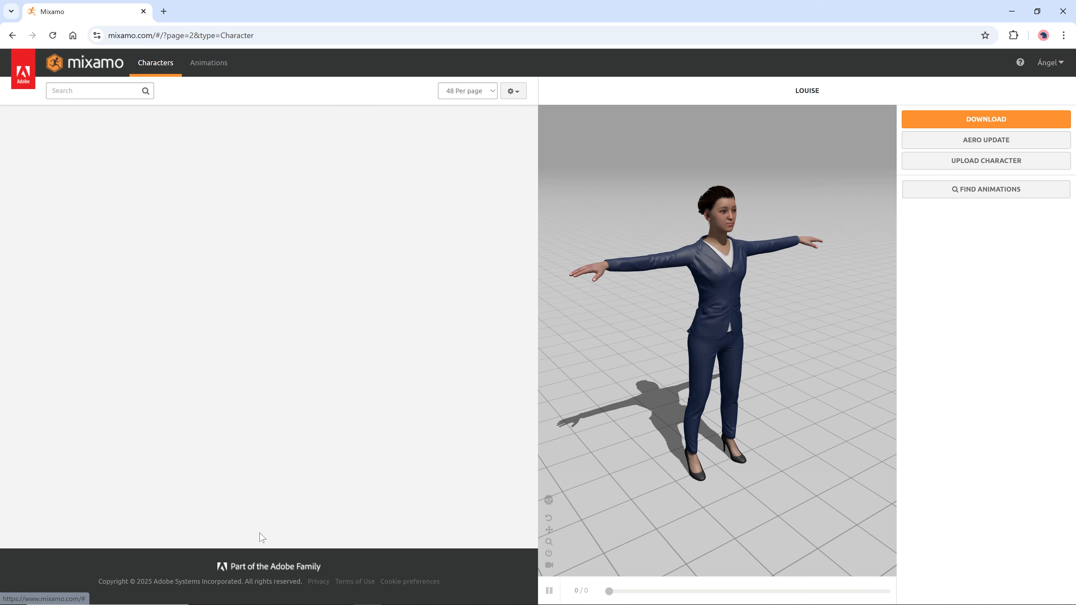
scroll(314, 359, down, 5)
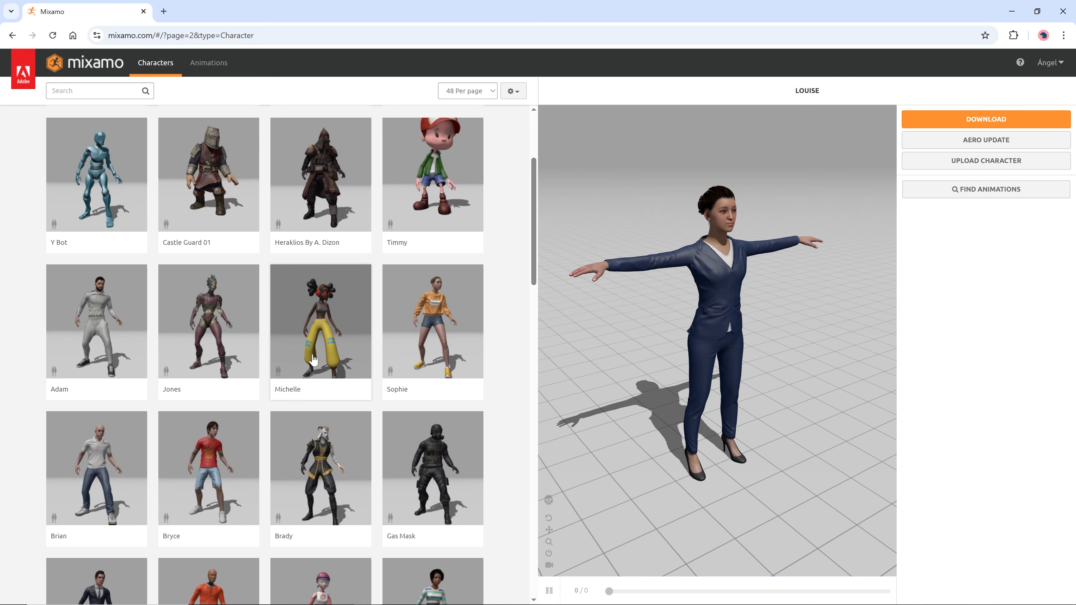
click(66, 365)
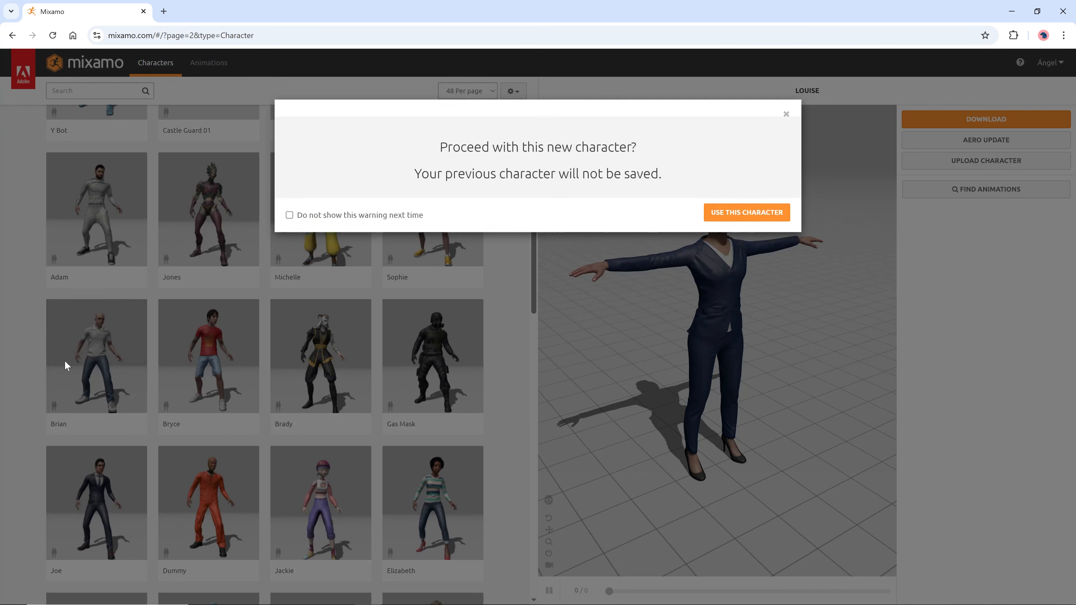
click(752, 218)
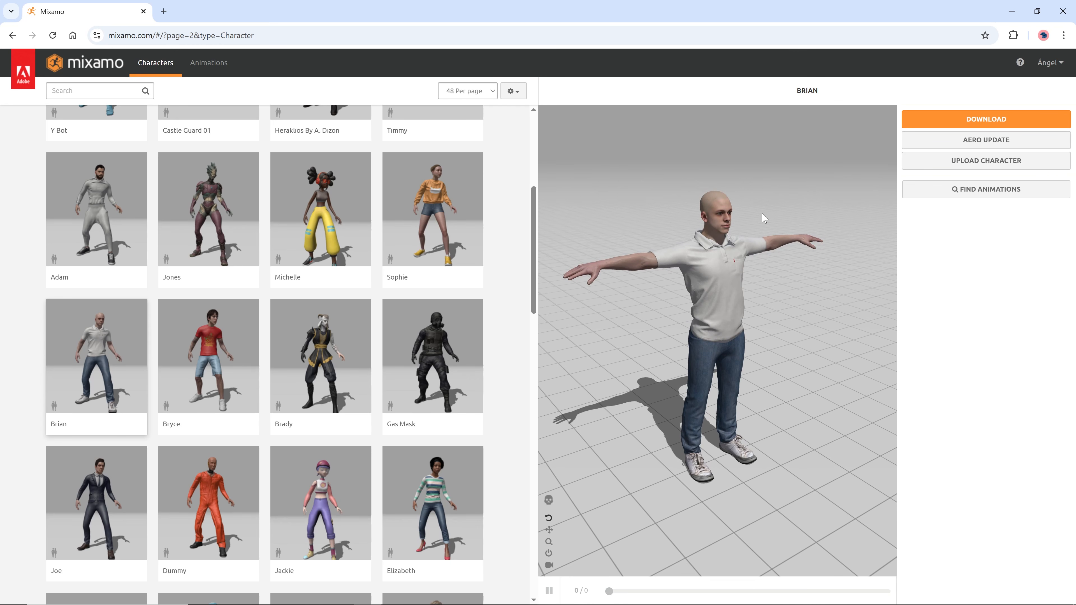
mouse_move(802, 291)
mouse_down()
mouse_move(734, 294)
mouse_move(798, 293)
mouse_up()
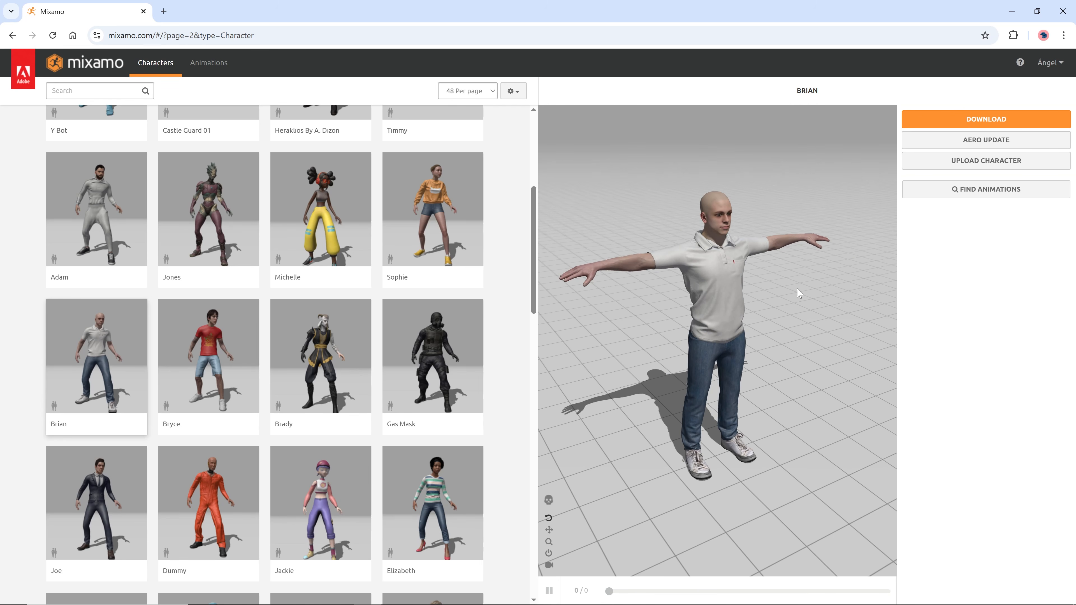
Open the animation library, apply Shoved Reaction With Spin to the character and reset the preview camera
click(226, 71)
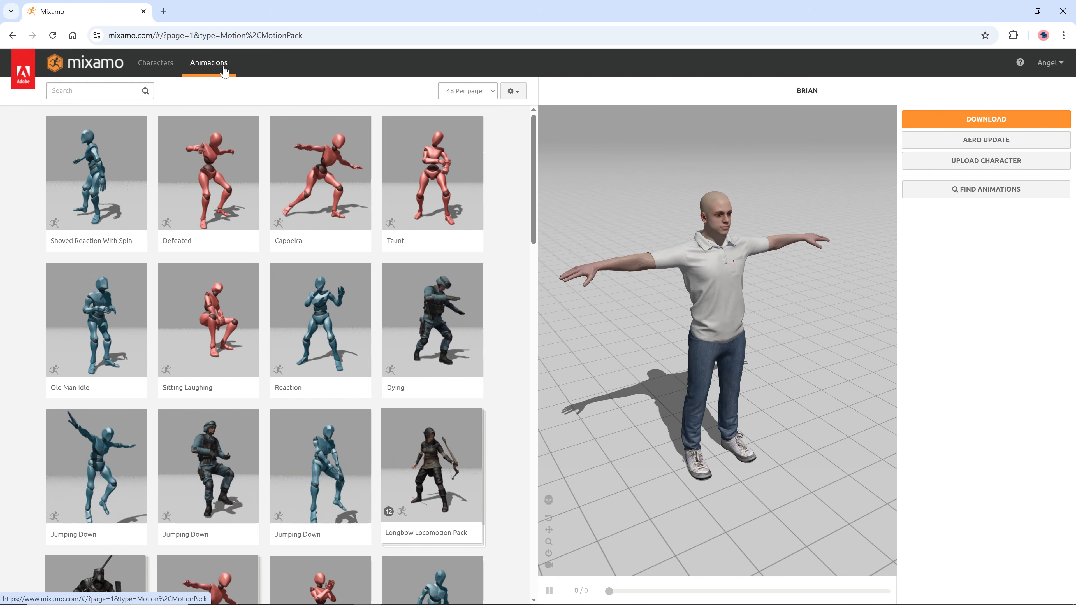
scroll(301, 280, down, 8)
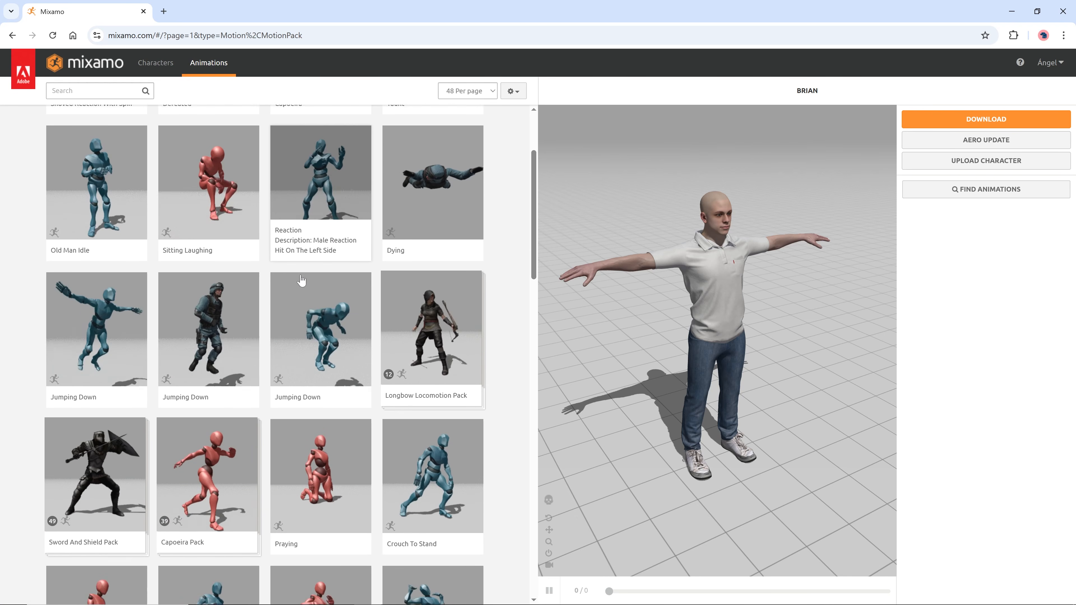
scroll(301, 280, down, 4)
scroll(301, 279, up, 12)
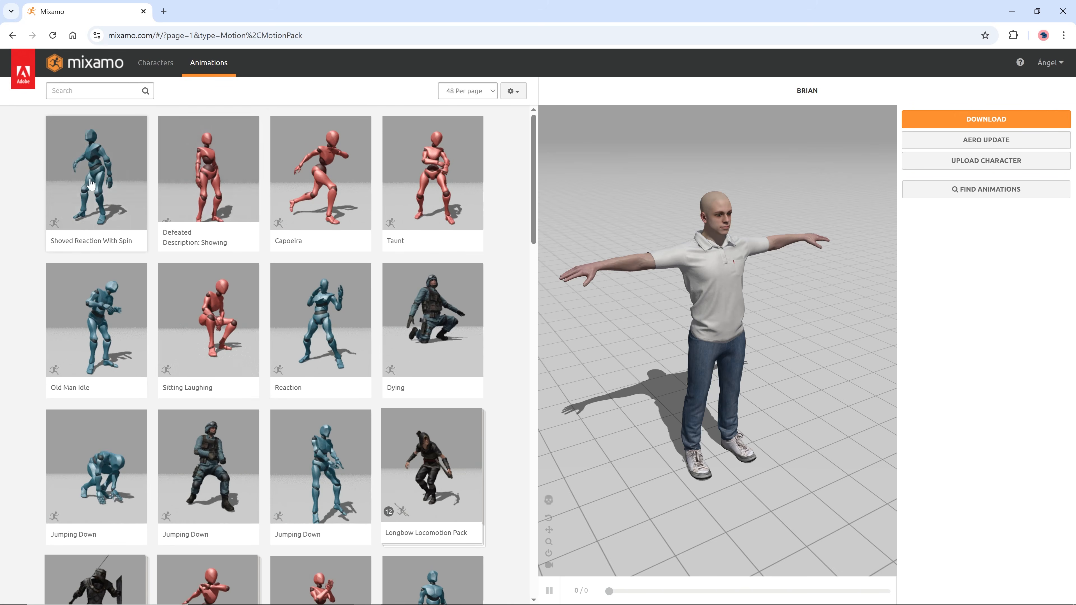
click(78, 173)
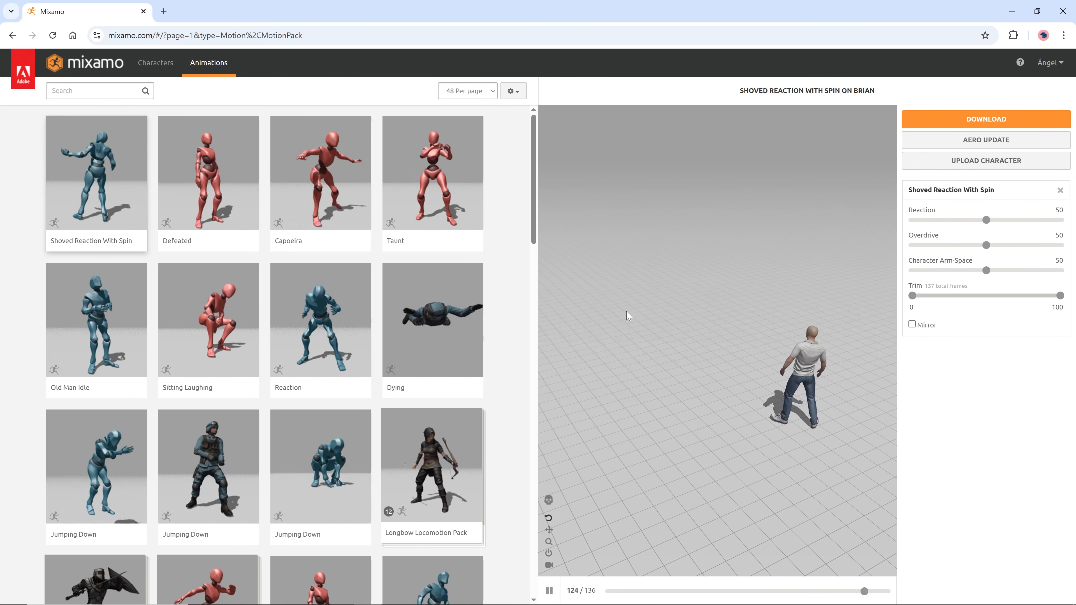
drag(651, 308, 692, 284)
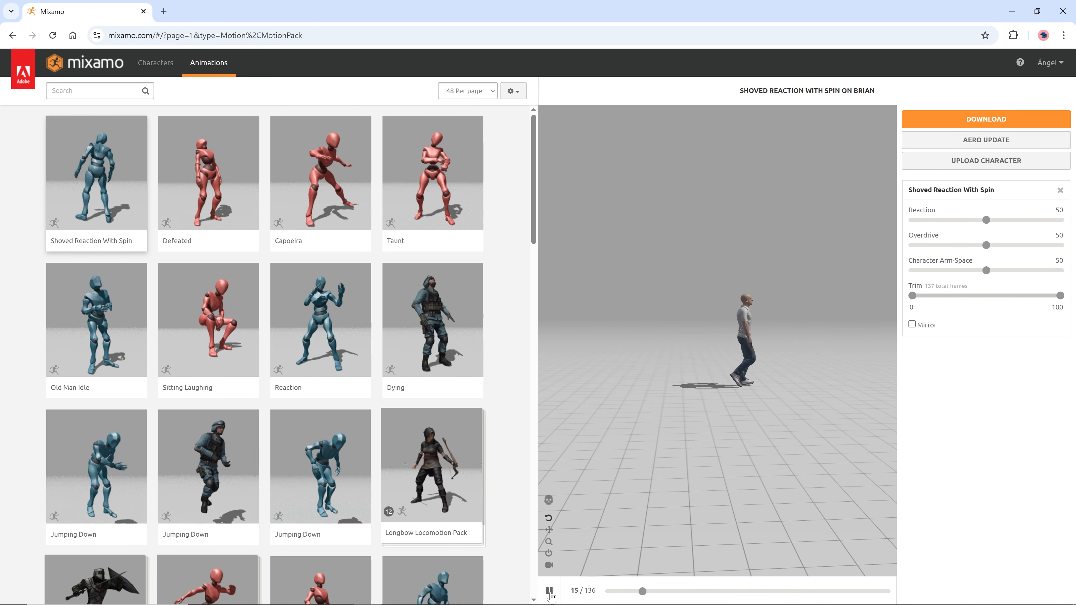
click(548, 566)
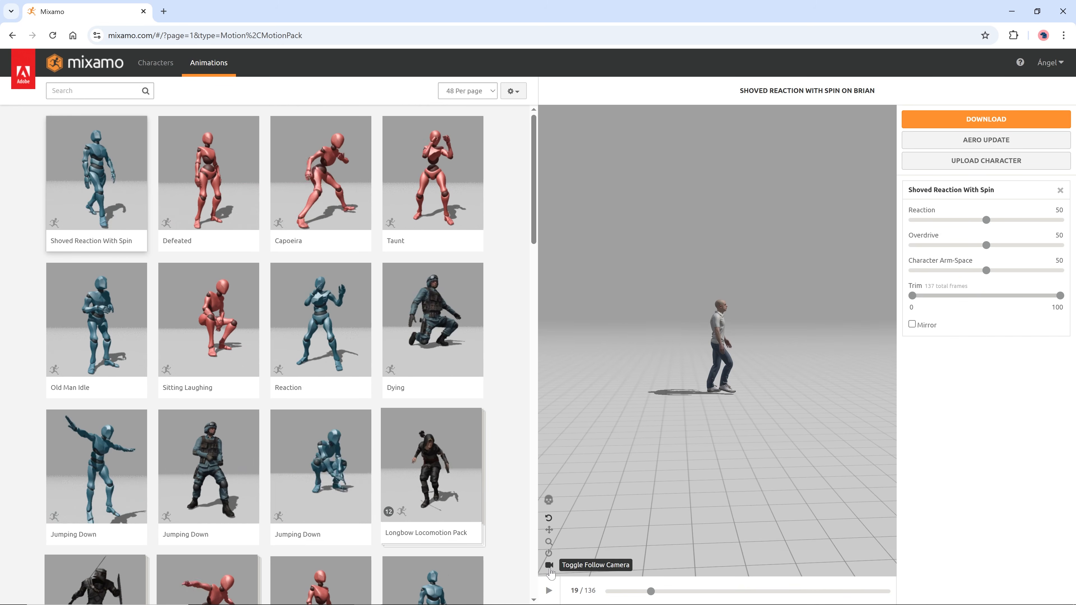
click(549, 554)
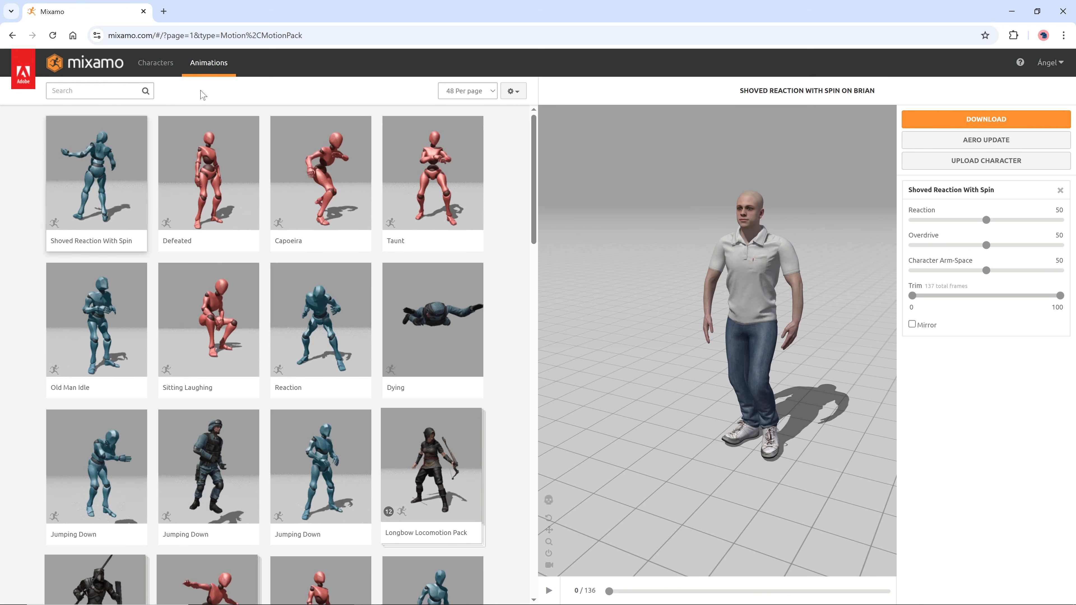
Search the animations for "run" and apply the Running animation with the blue figure to the character
click(97, 91)
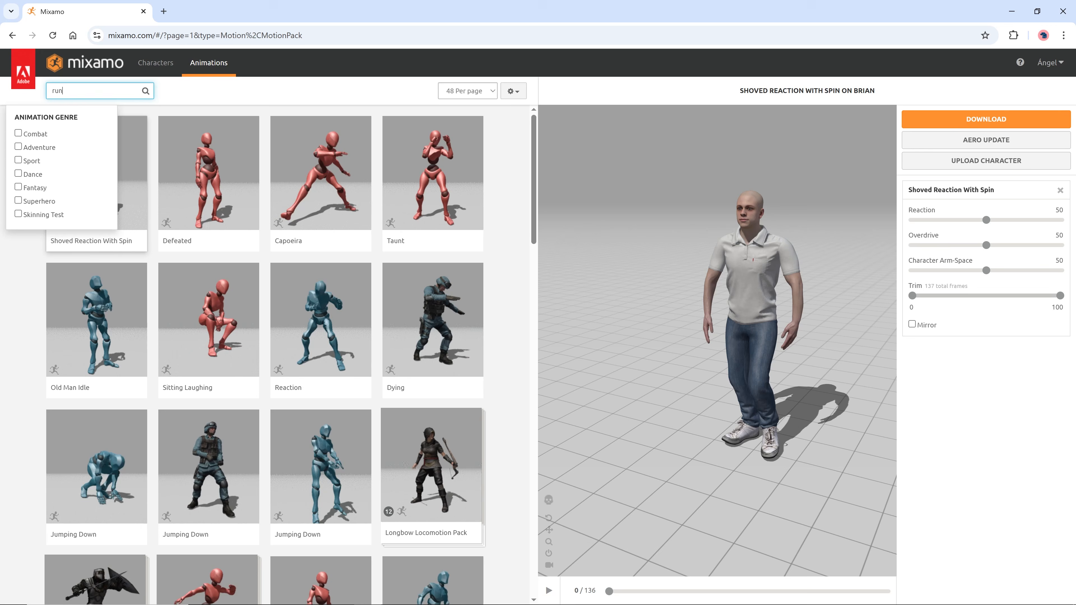
text(run)
key(Return)
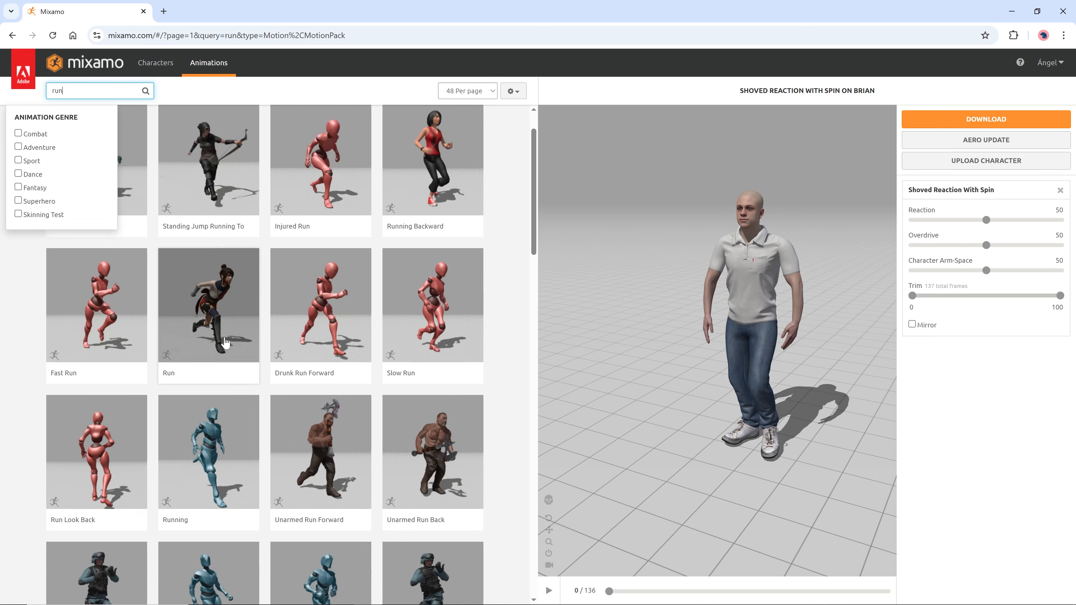
click(213, 377)
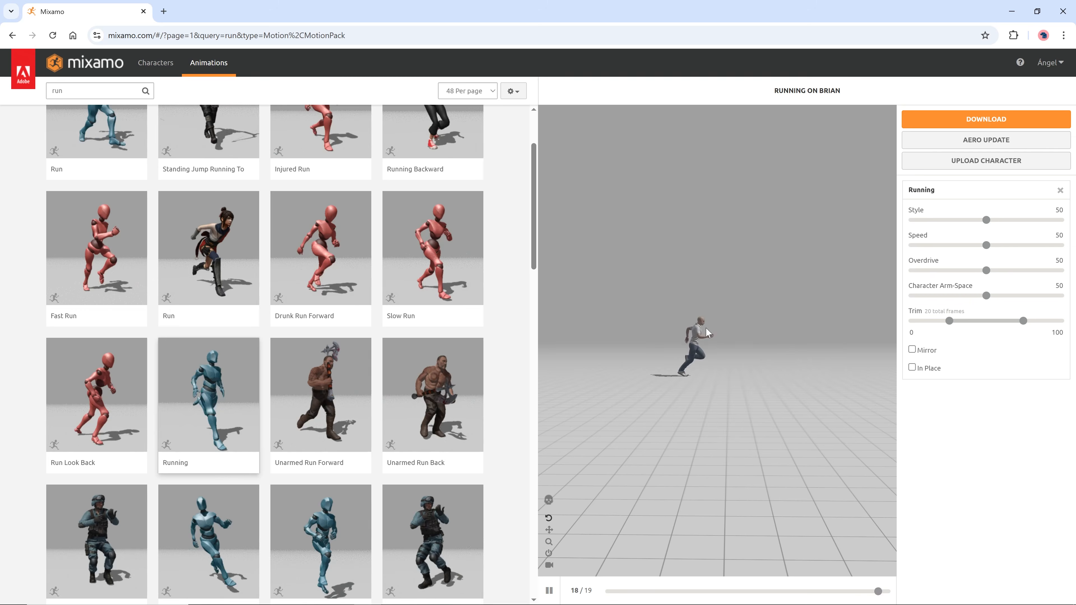
Set the running animation to In Place, reset the preview camera and view the character from the side
click(912, 367)
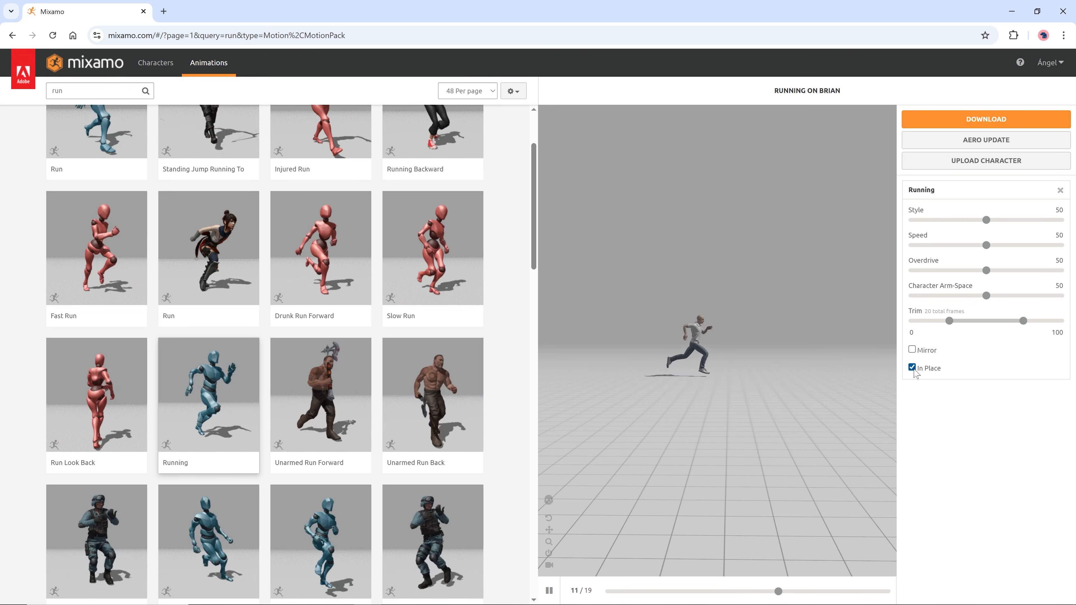
click(548, 554)
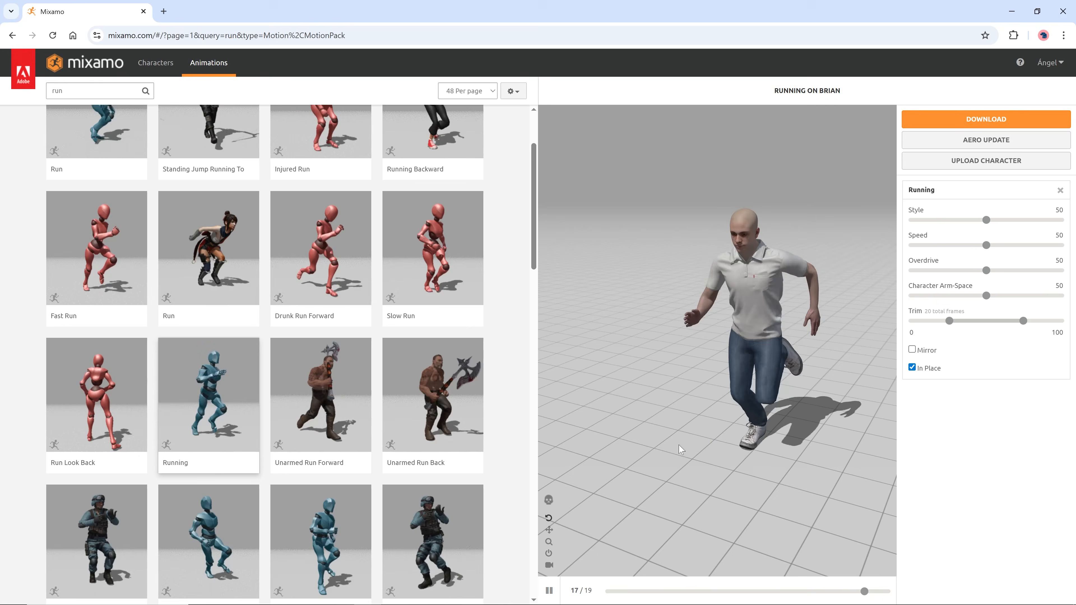
drag(678, 449, 786, 396)
scroll(787, 396, down, 4)
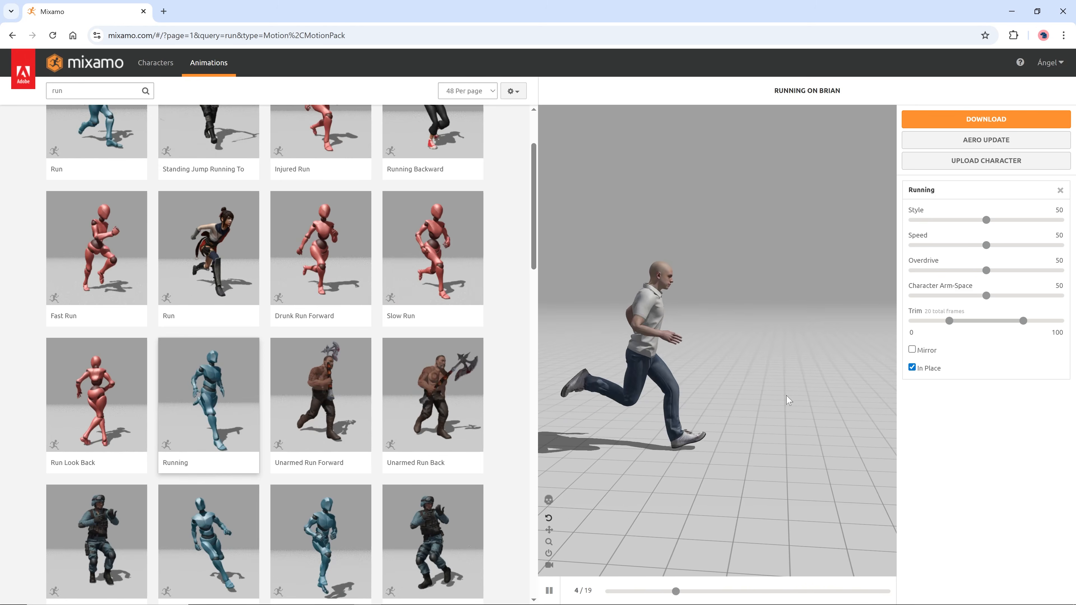
drag(670, 356, 662, 355)
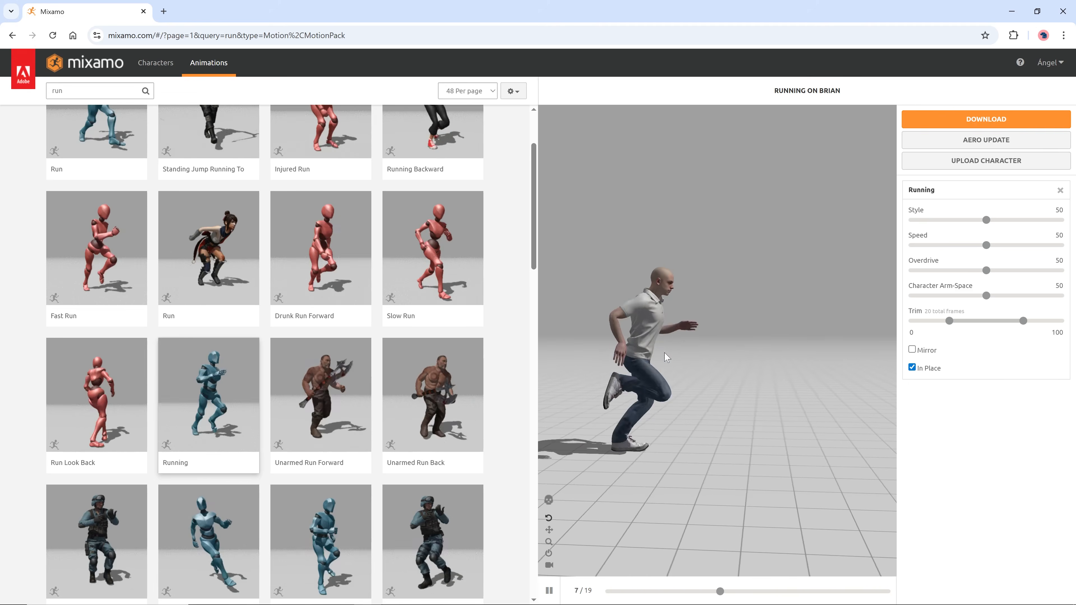
scroll(679, 363, down, 3)
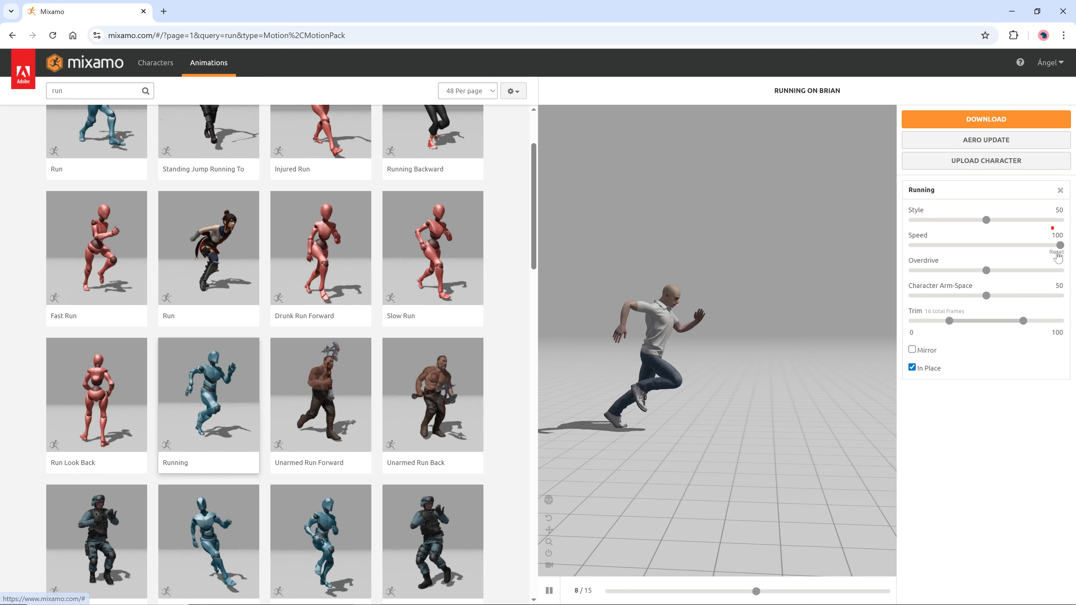
Reset the animation's Speed to its default, and try a Character Arm-Space of 100 before resetting it as well
click(1055, 254)
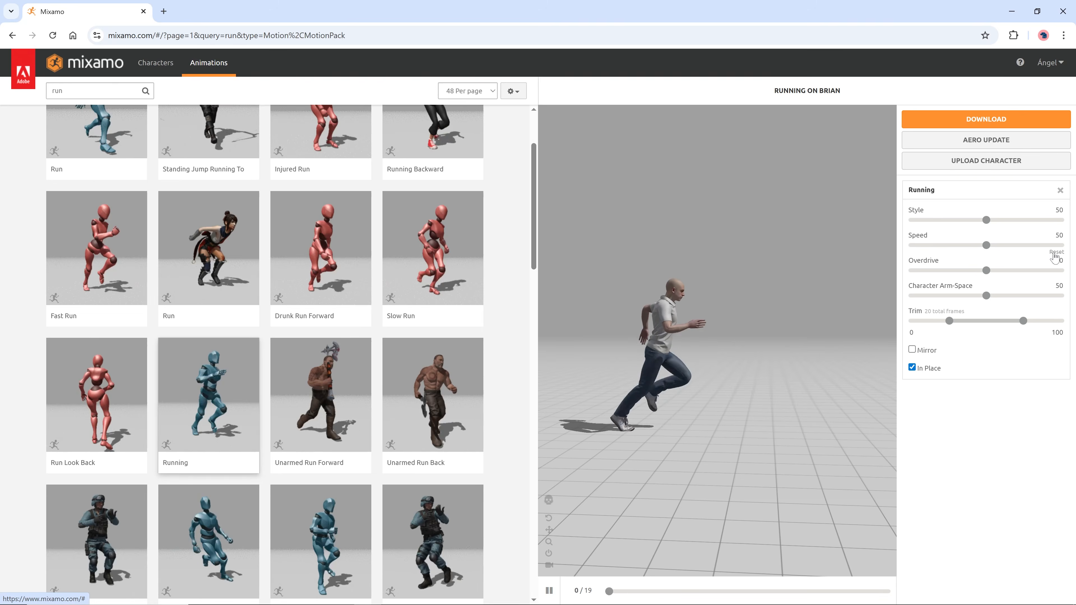
drag(892, 322, 766, 351)
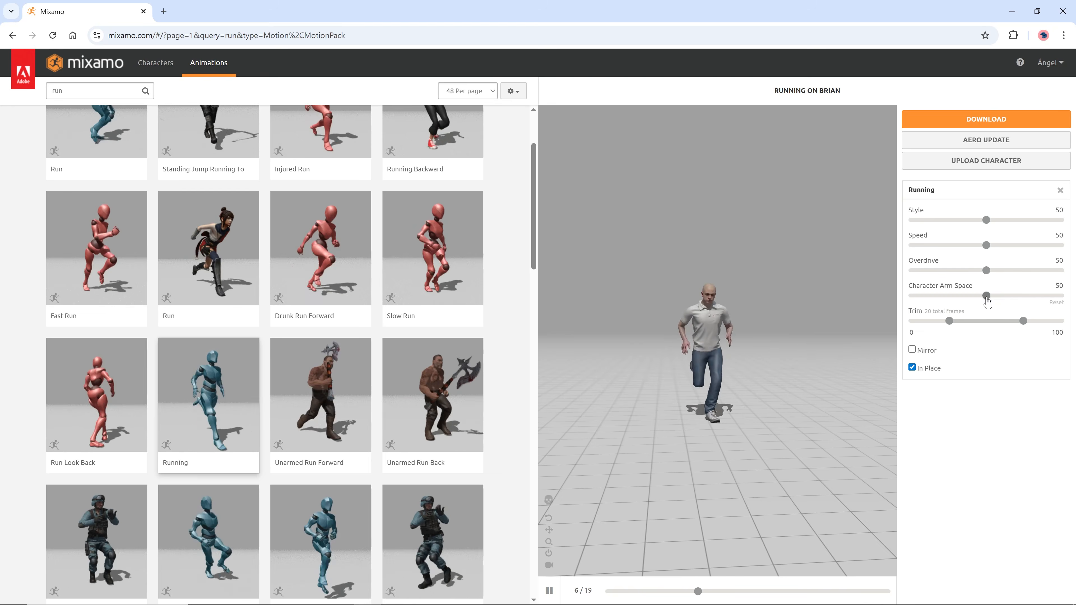
drag(1042, 302, 1067, 301)
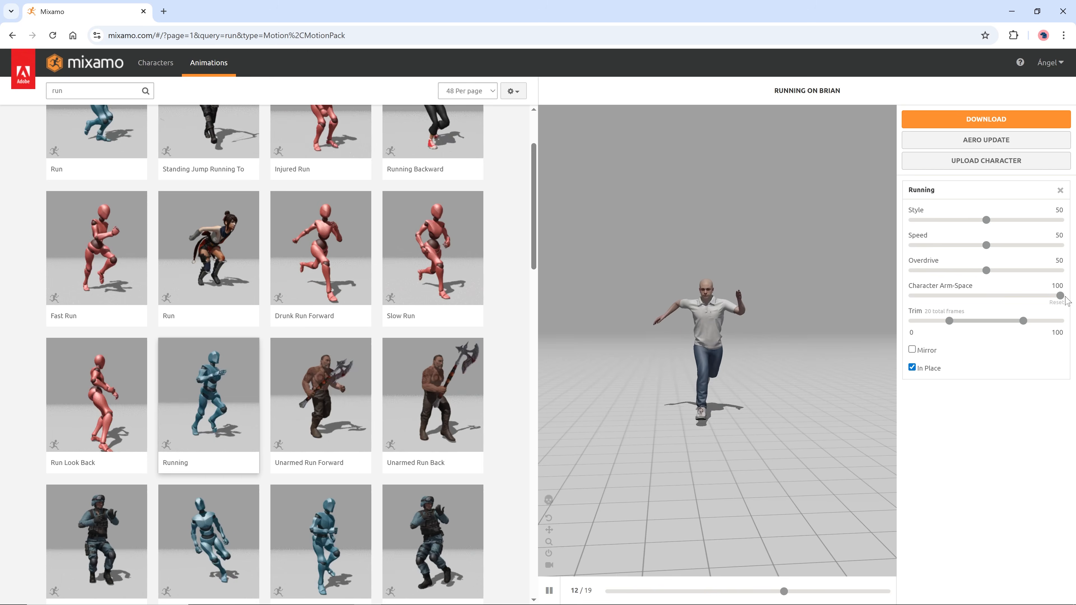
click(1056, 304)
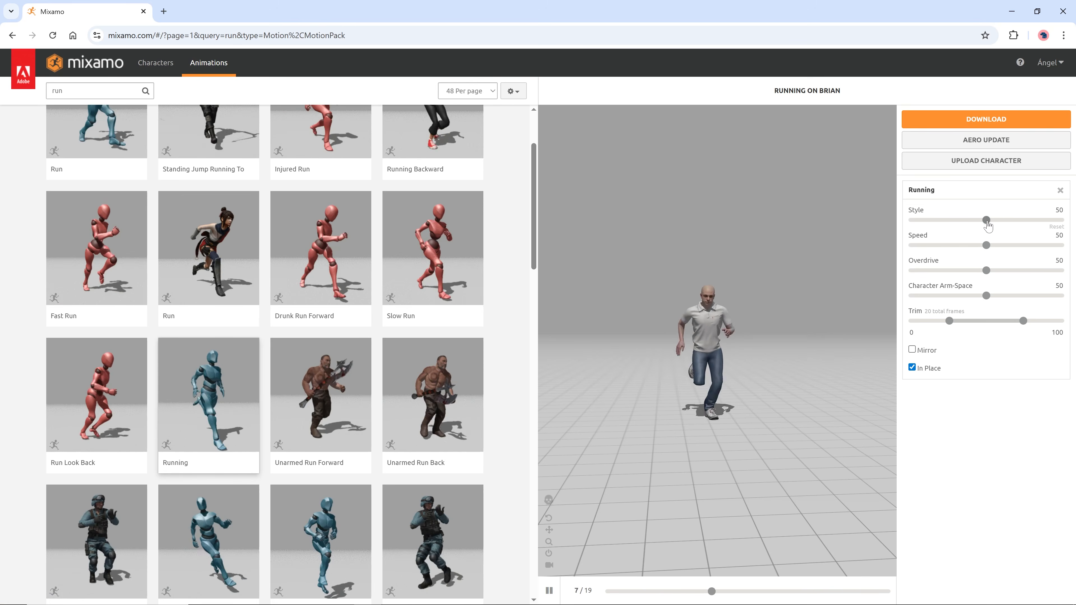
Try the running animation's Style at 100 and at 0 while viewing the character from the side, and reset it to default
drag(1016, 225, 1074, 225)
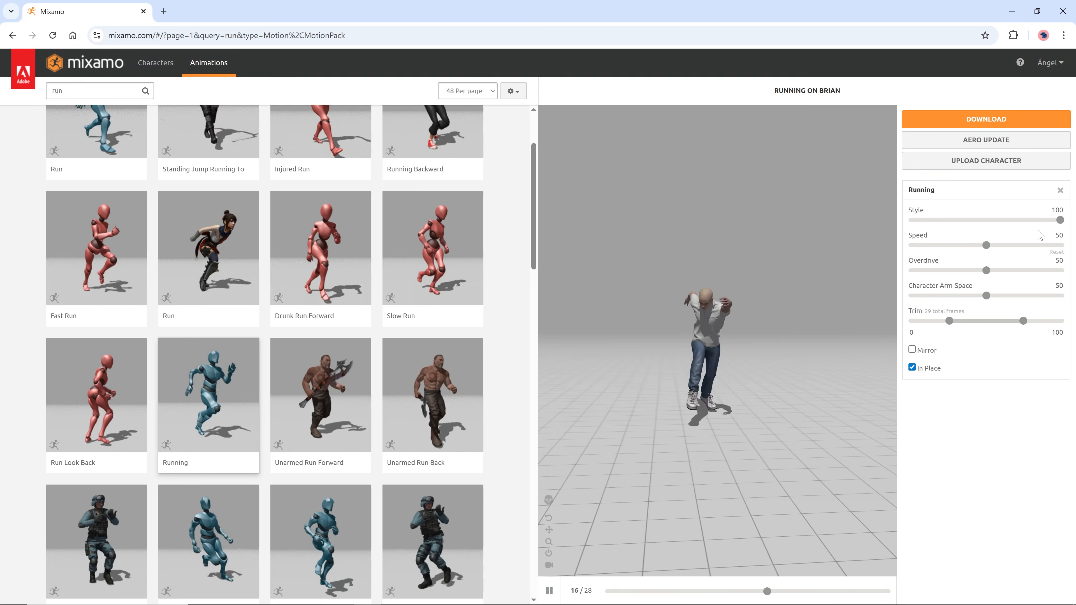
drag(735, 337, 803, 321)
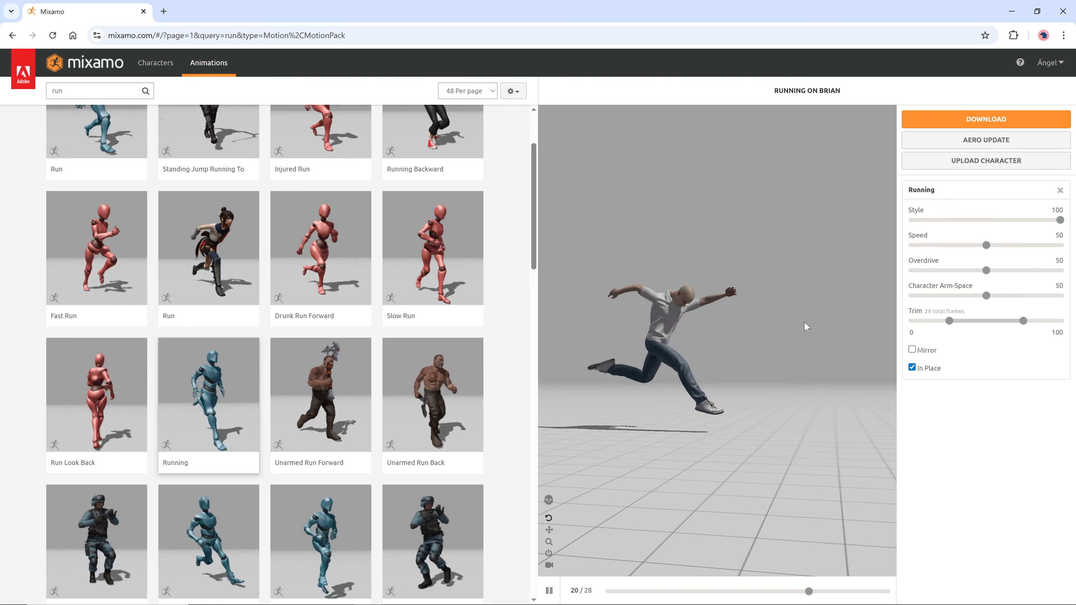
drag(1060, 221, 1003, 227)
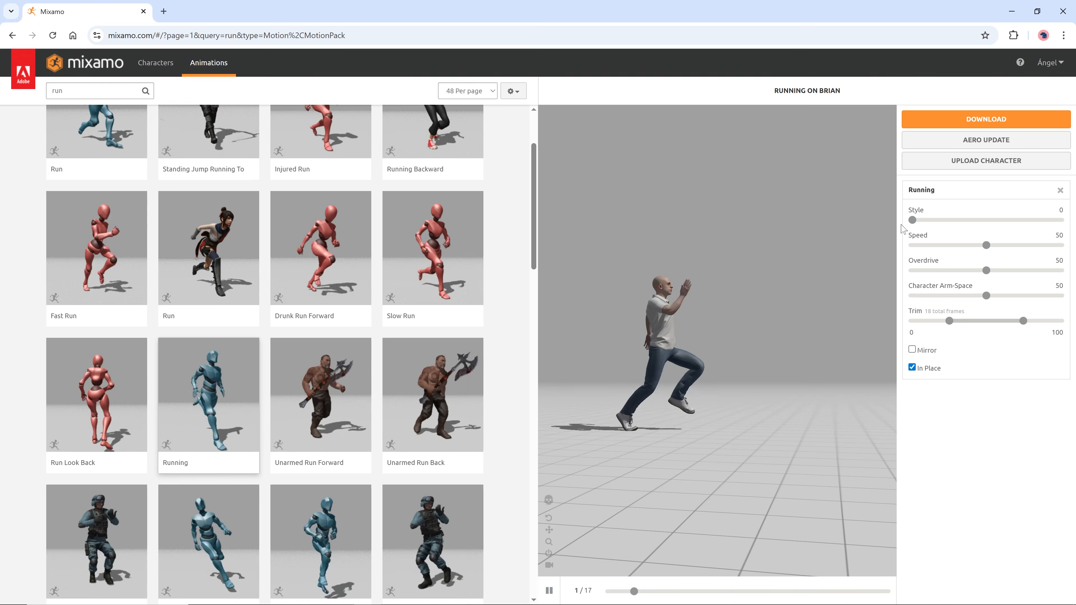
click(1056, 228)
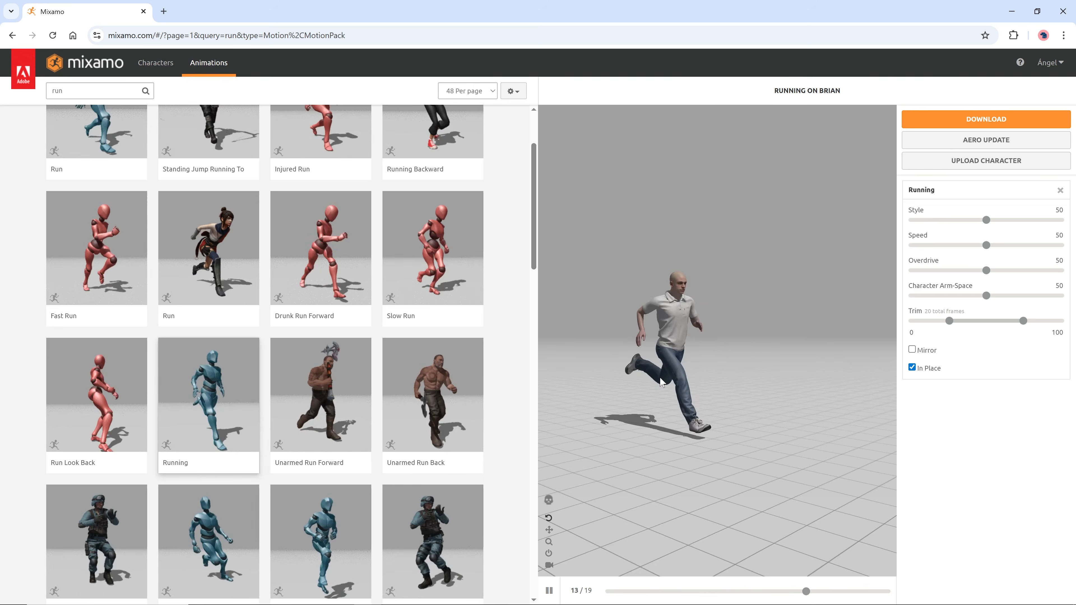
Search the animations for "forward jump" and apply the Forward Jump animation to the character
click(97, 90)
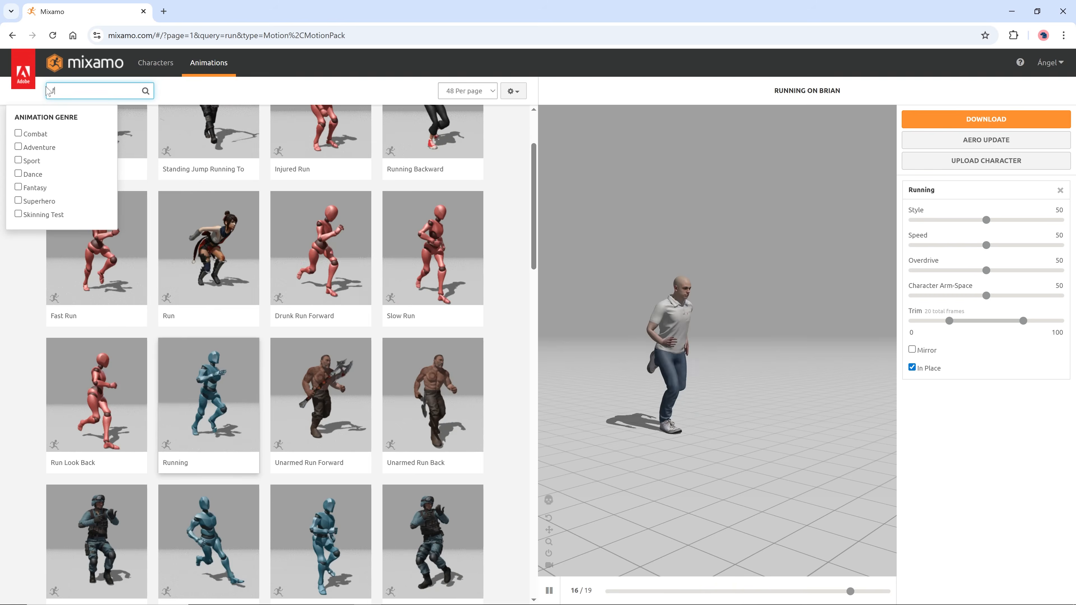
text(forward)
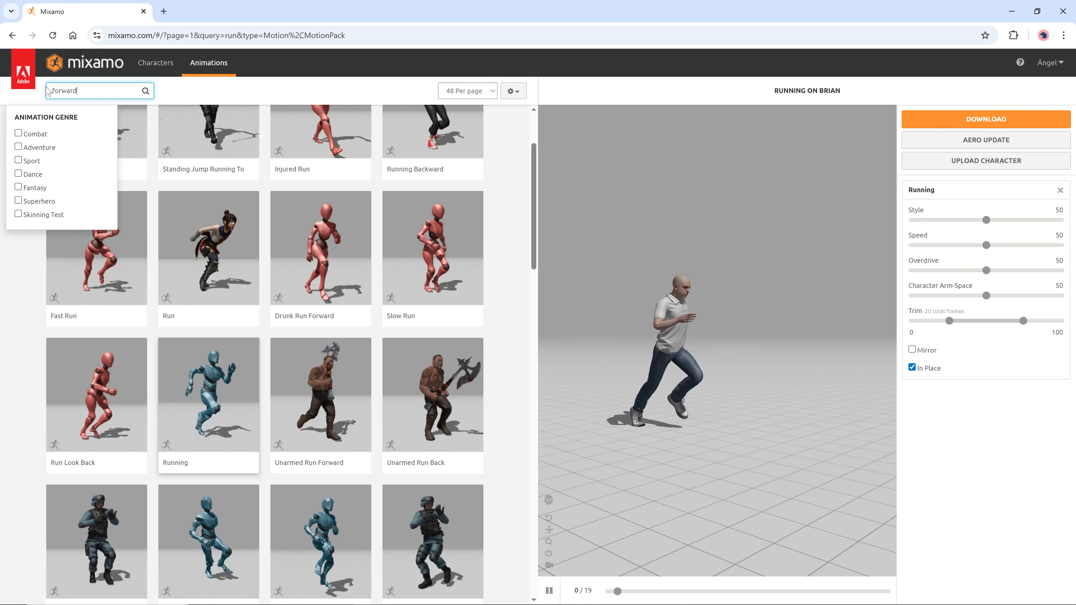
text( jump)
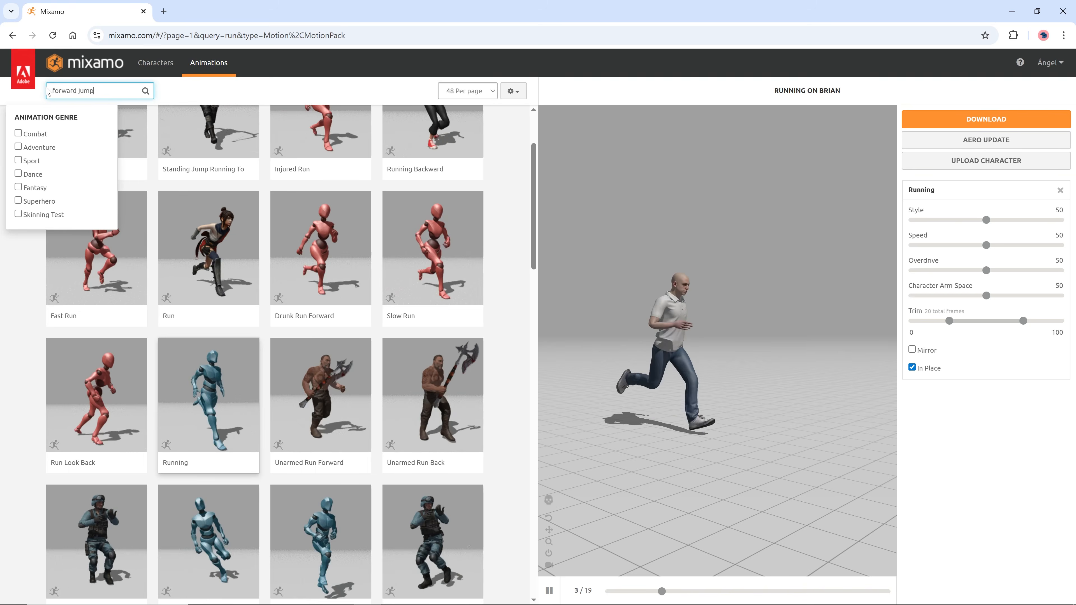
key(Return)
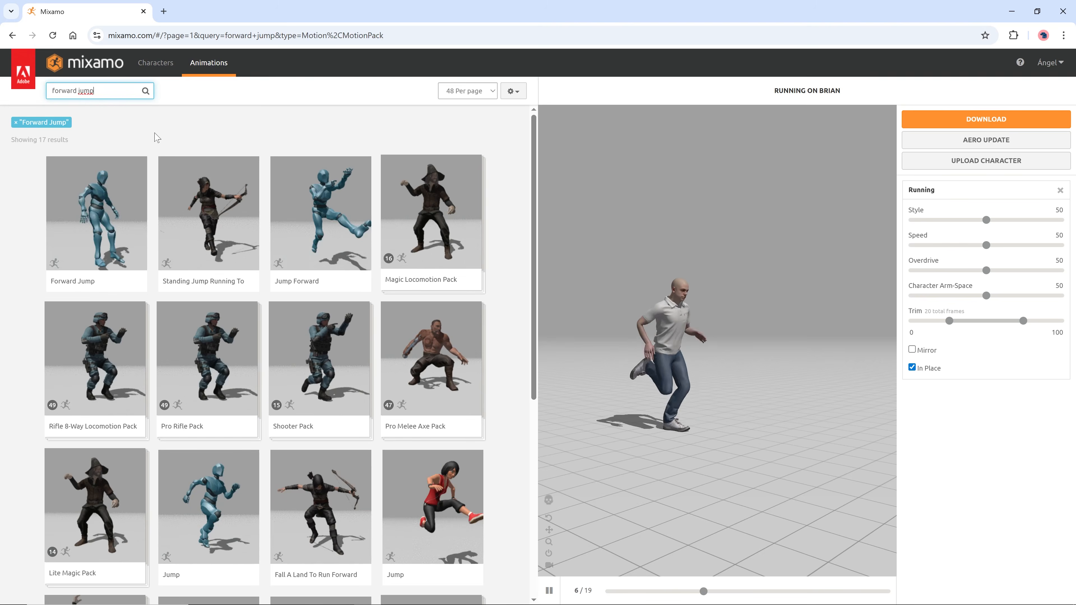
click(97, 218)
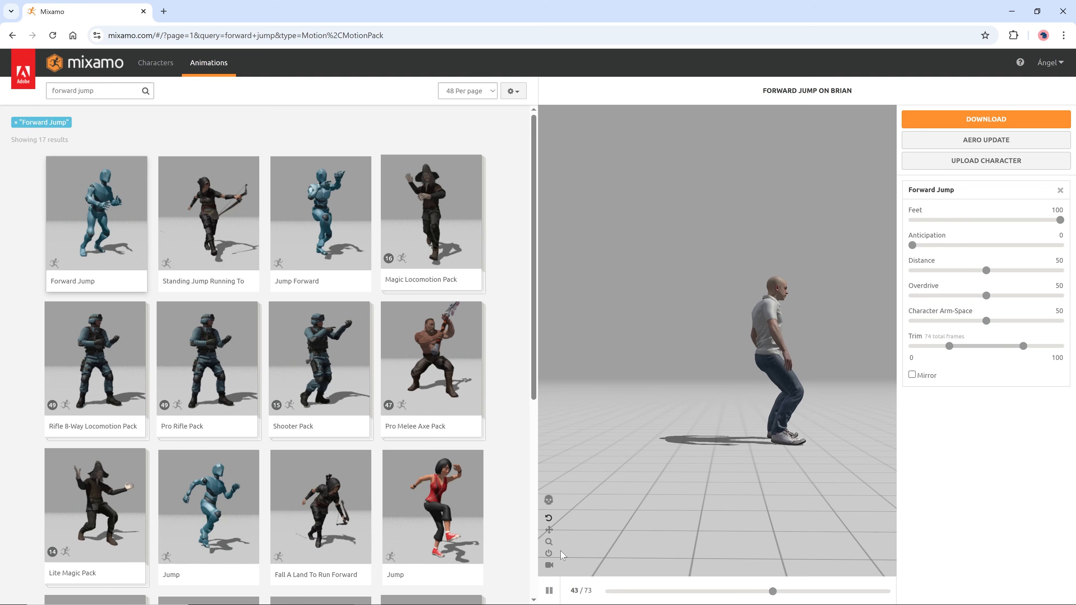
Reset the preview camera, and pause the Forward Jump preview at frame 0
click(548, 554)
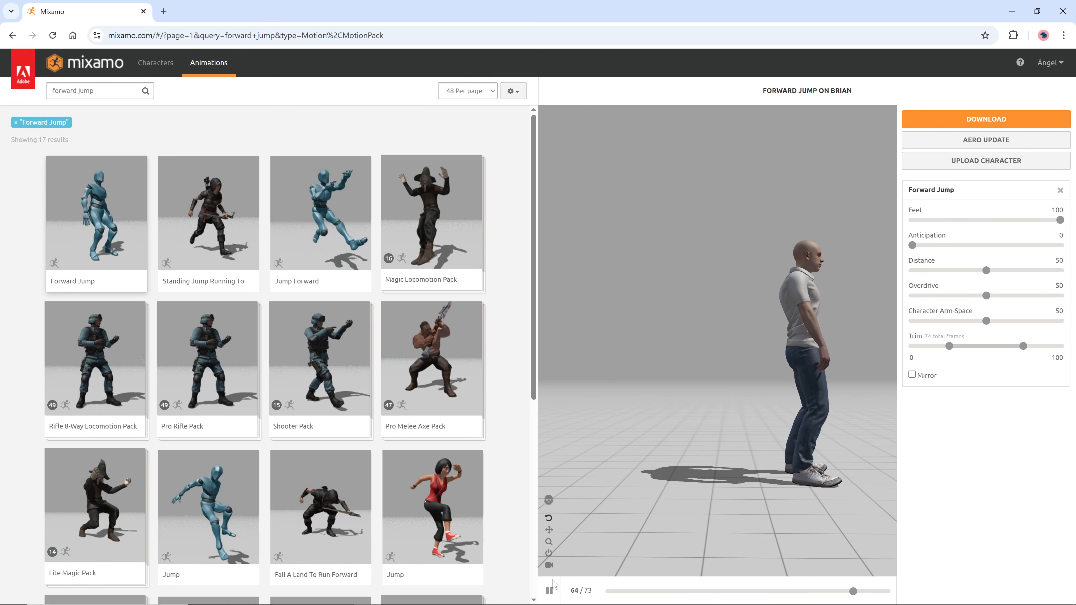
click(549, 592)
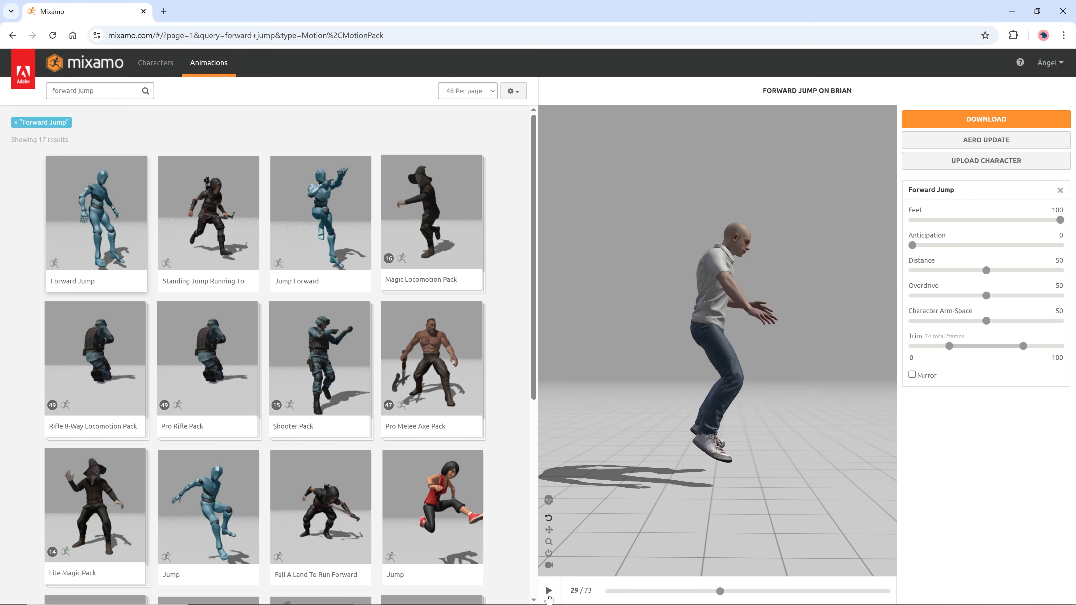
drag(720, 591, 608, 591)
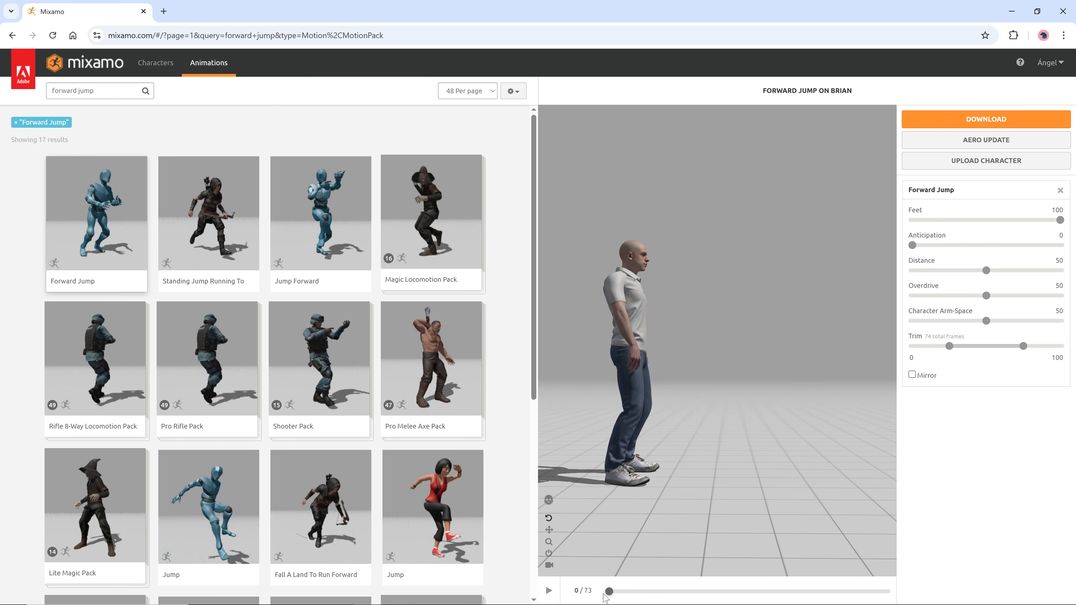
Download the Forward Jump animation as FBX Binary, With Skin, at 30 frames per second with no keyframe reduction
click(949, 123)
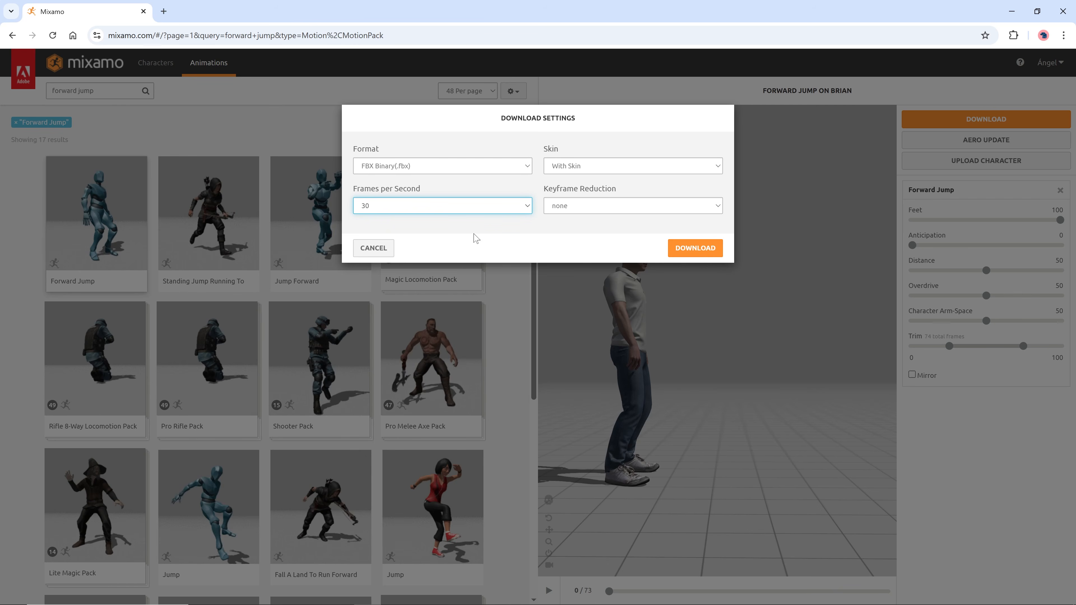
click(650, 168)
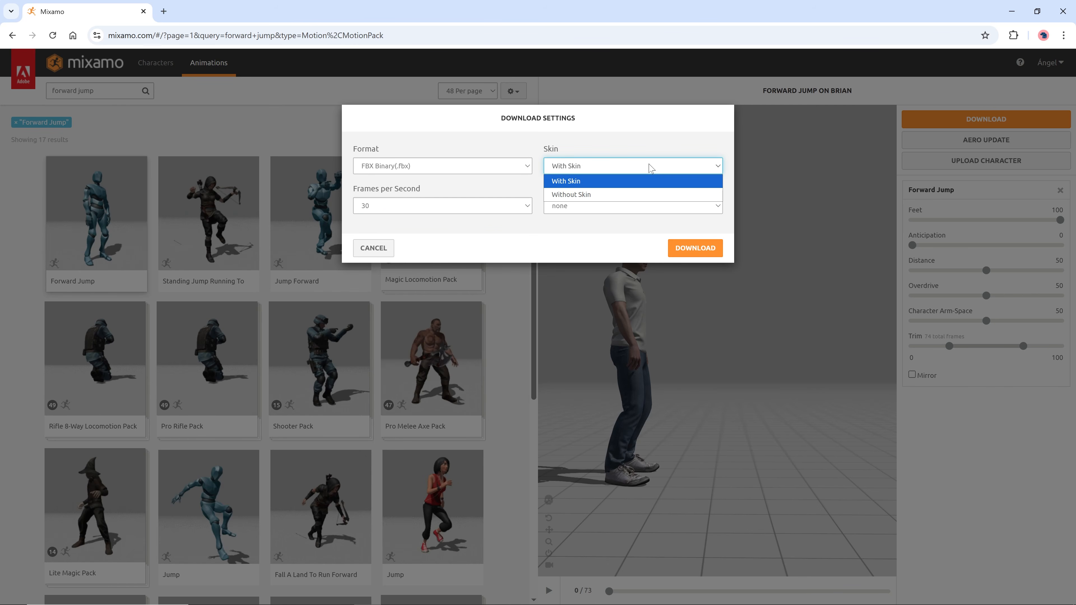
click(576, 181)
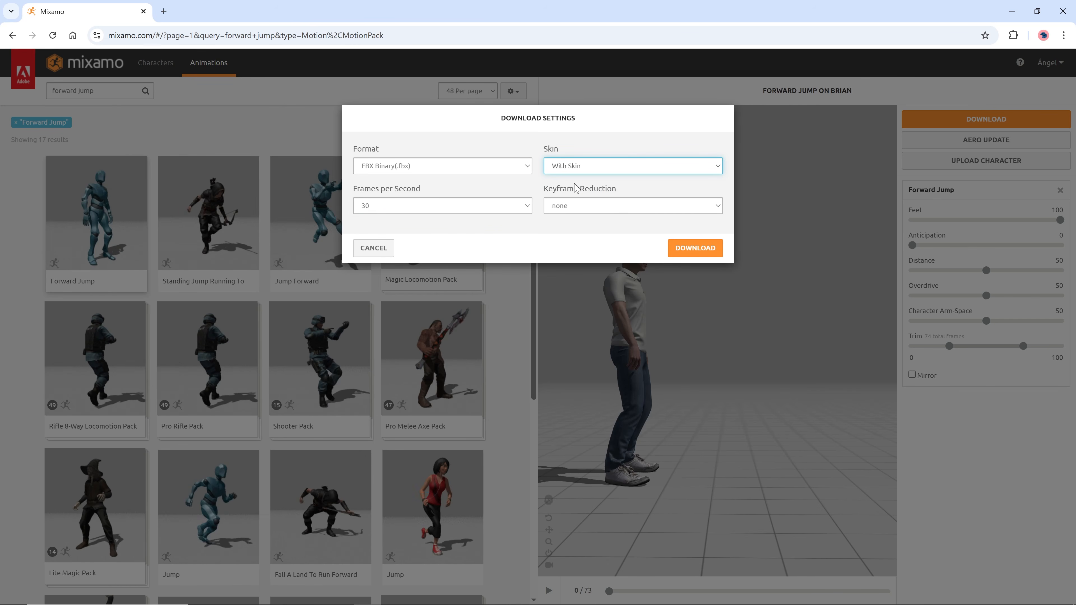
click(693, 249)
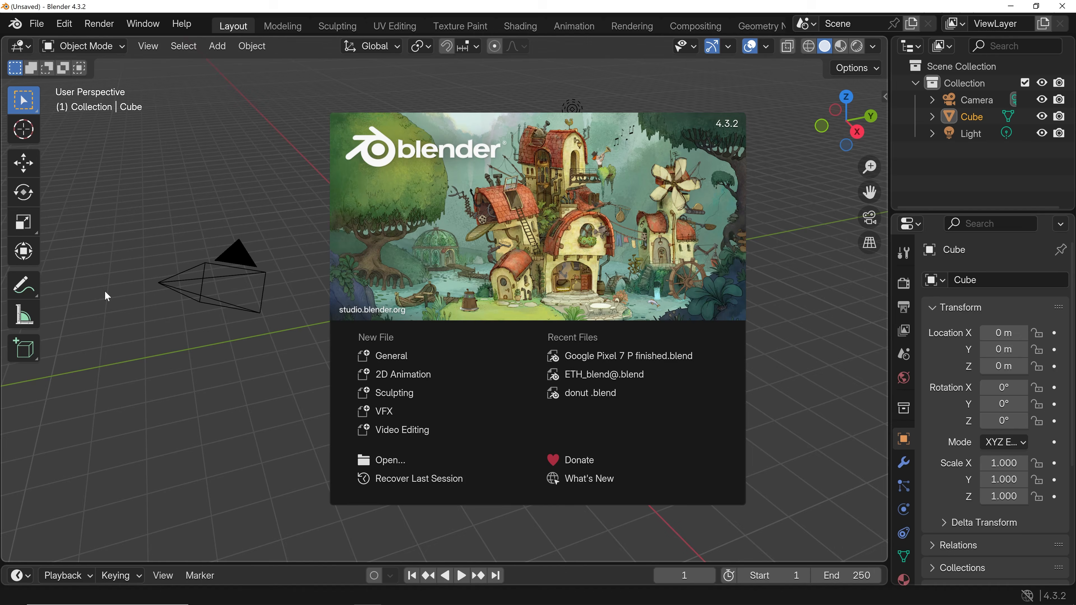
Switch to Blender, dismiss the splash screen and delete the default camera, cube and light
click(104, 290)
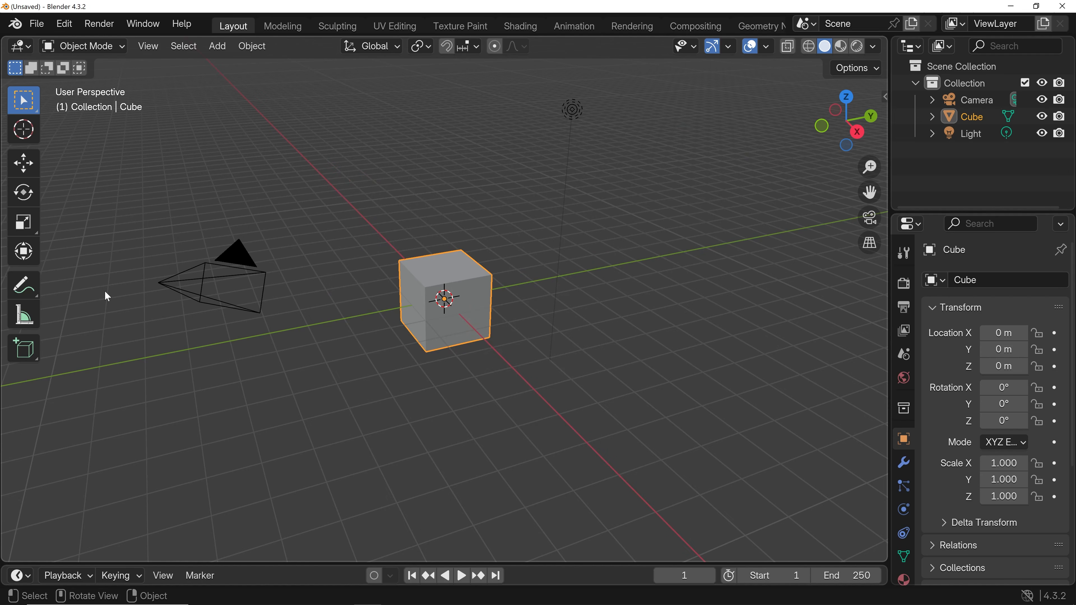
drag(151, 71, 668, 464)
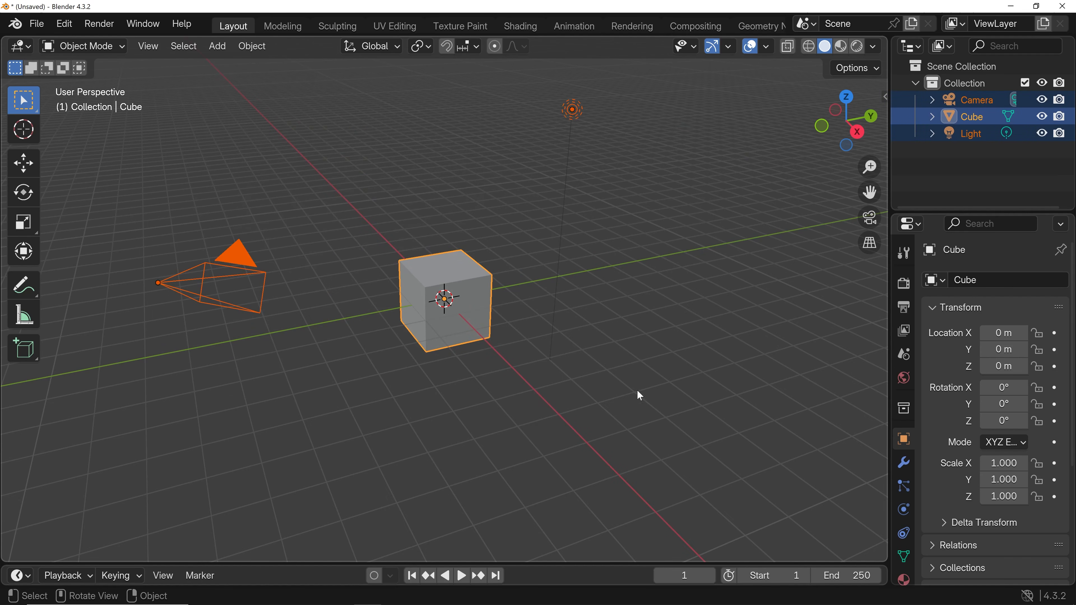
right_click(262, 289)
click(217, 592)
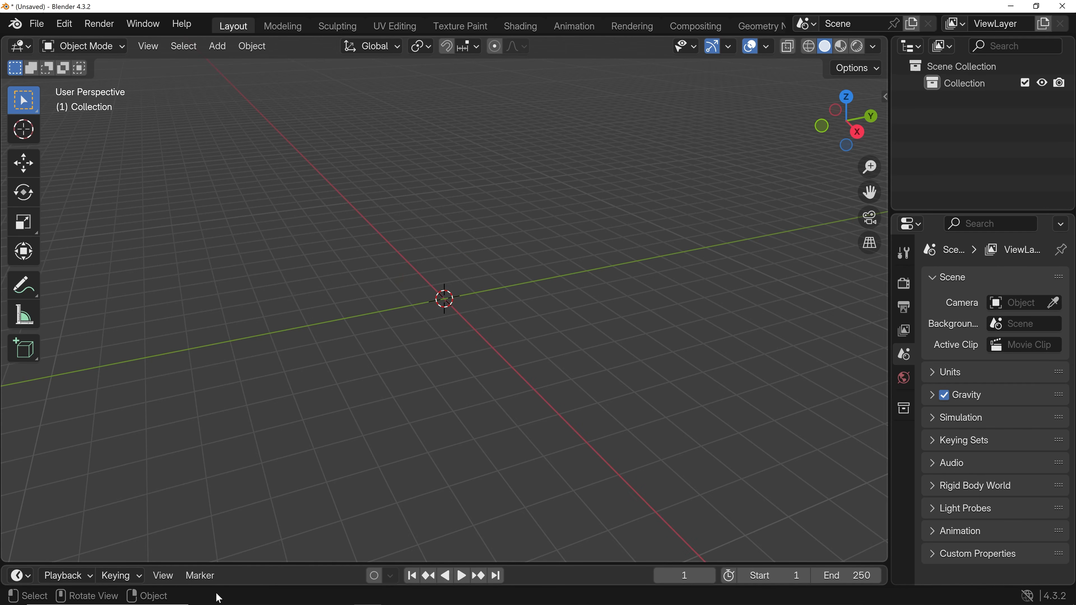
Import the FBX file Forward Jump (1).fbx from the Downloads folder into the empty scene
click(40, 29)
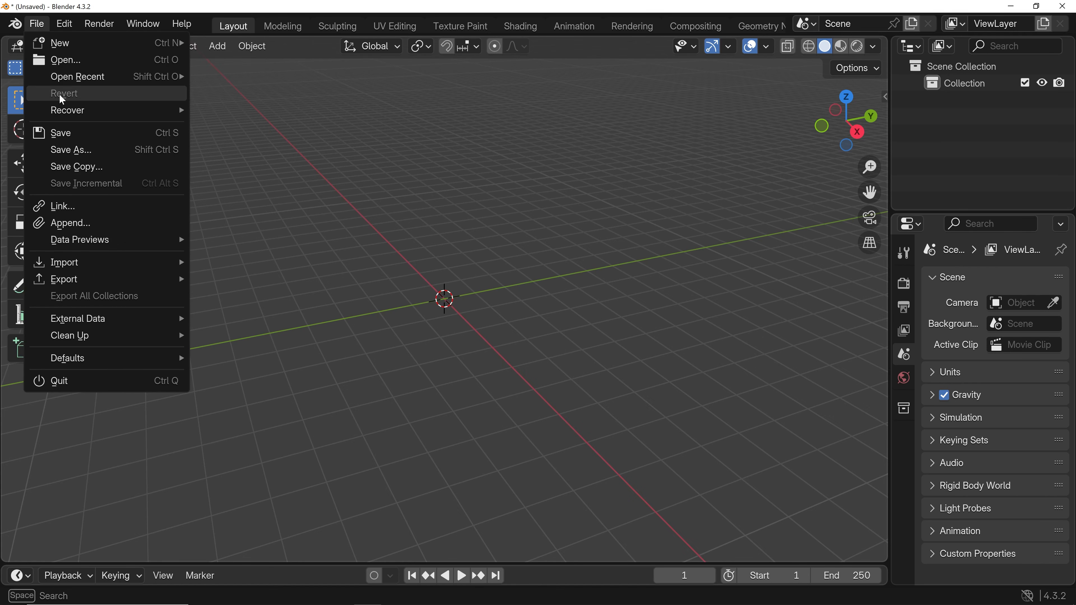
mouse_move(121, 263)
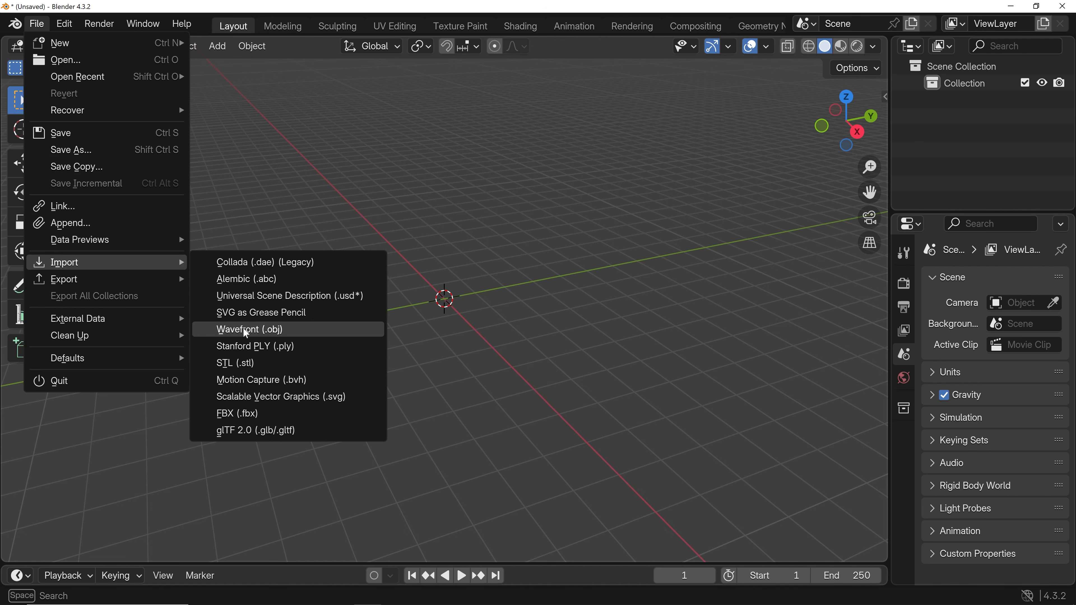
click(258, 415)
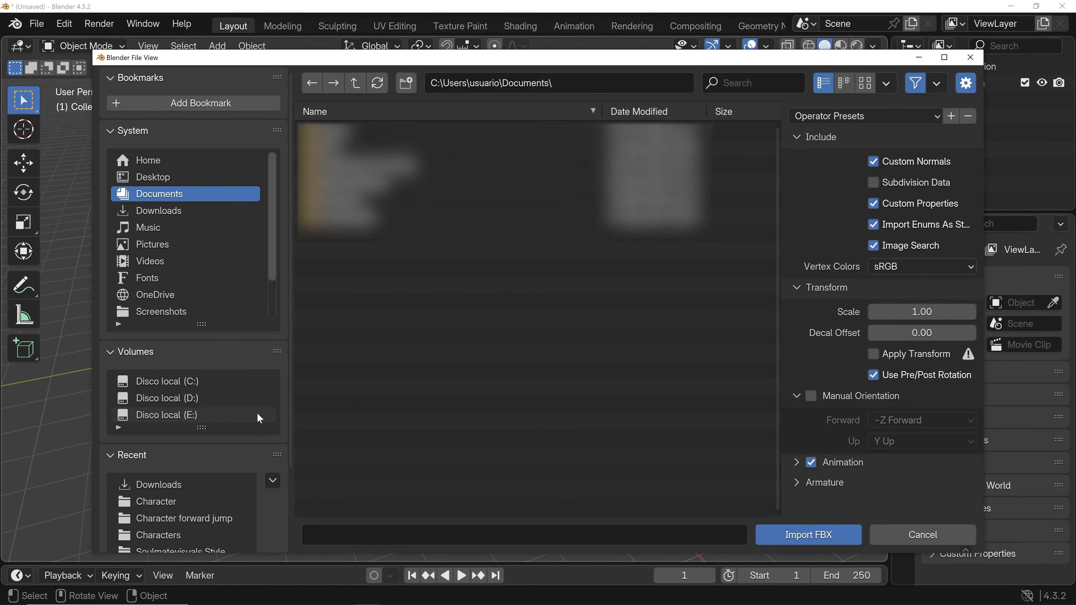
click(171, 215)
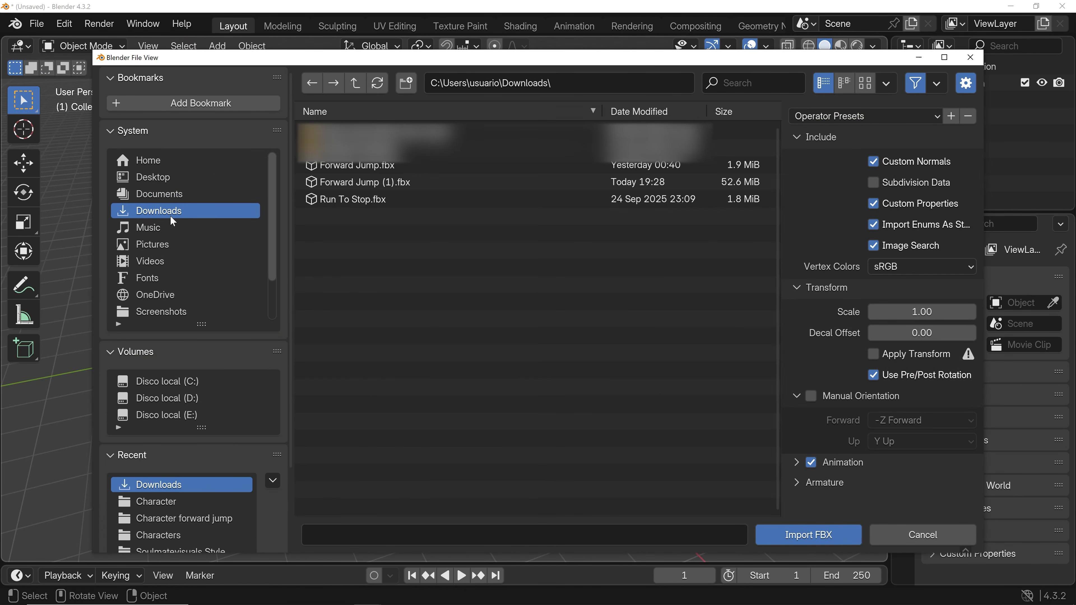
click(391, 184)
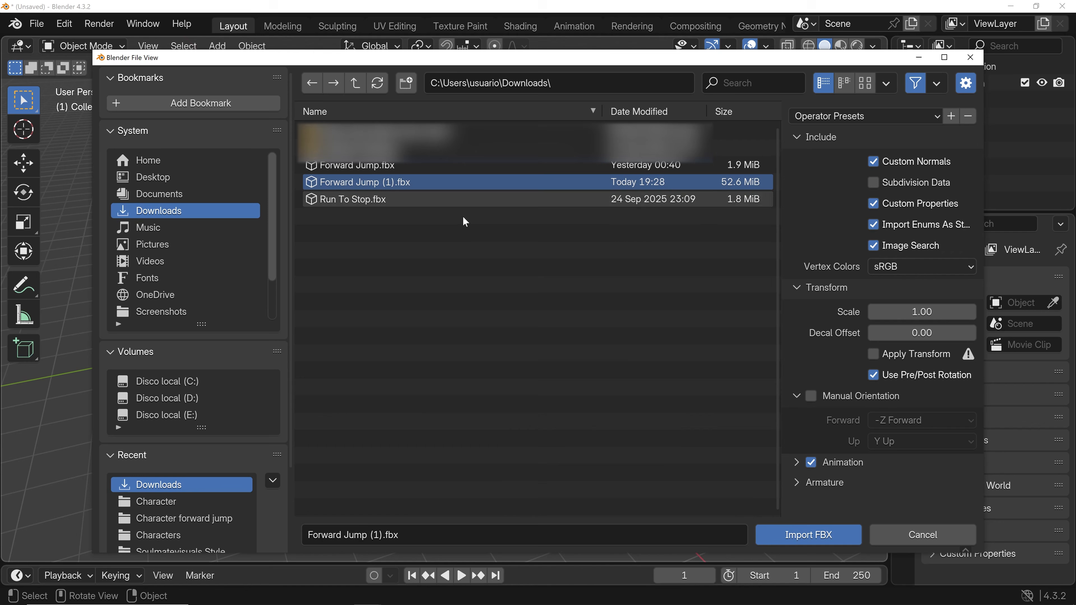
click(769, 532)
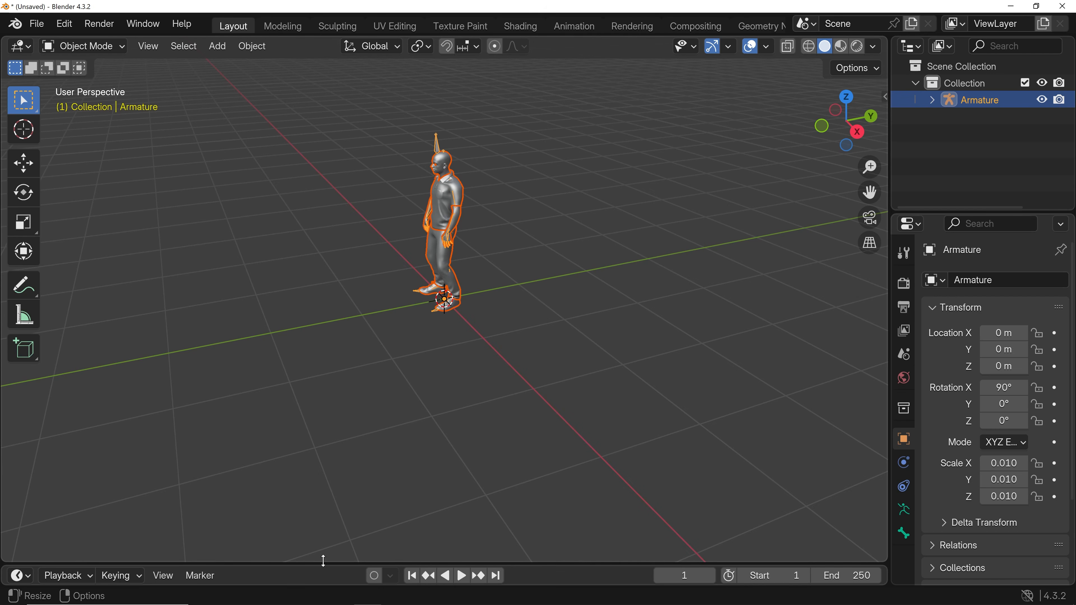
Enlarge the timeline to play the imported jump animation, and return the playhead to frame 0
drag(324, 560, 348, 437)
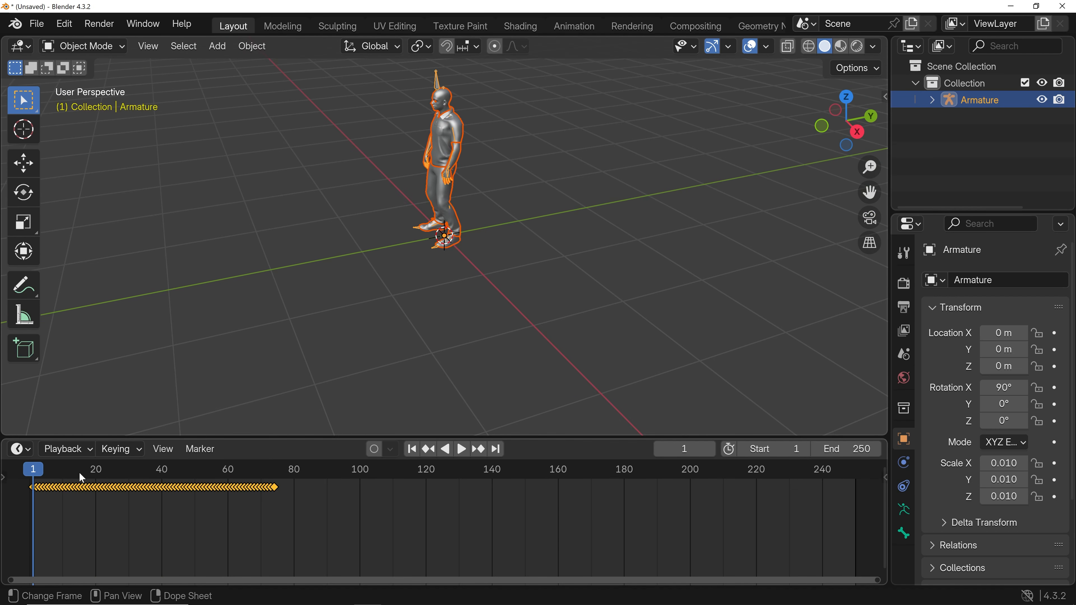
key(space)
click(38, 483)
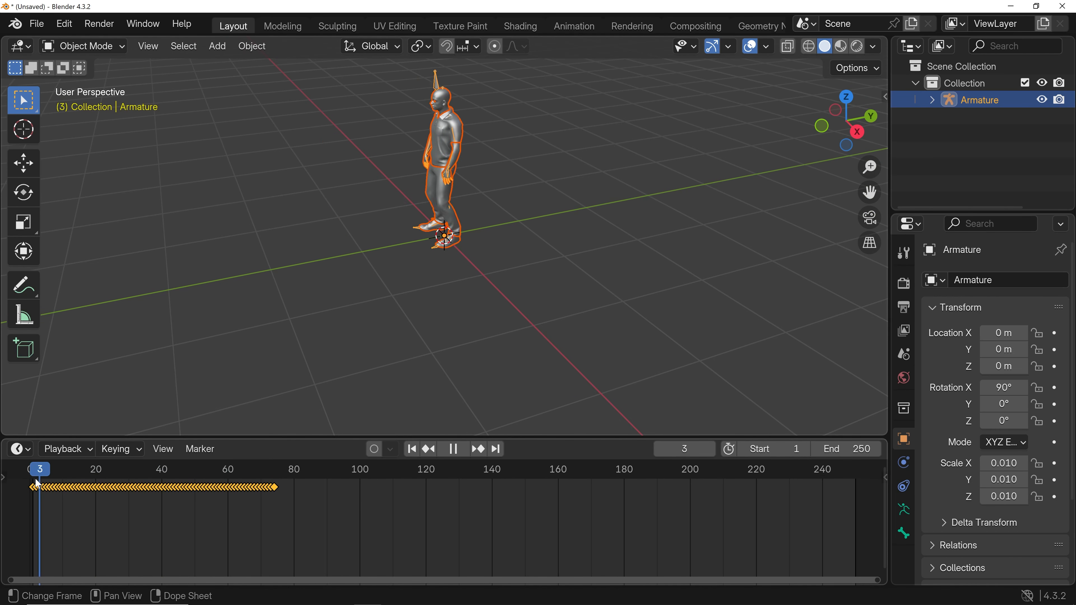
click(463, 452)
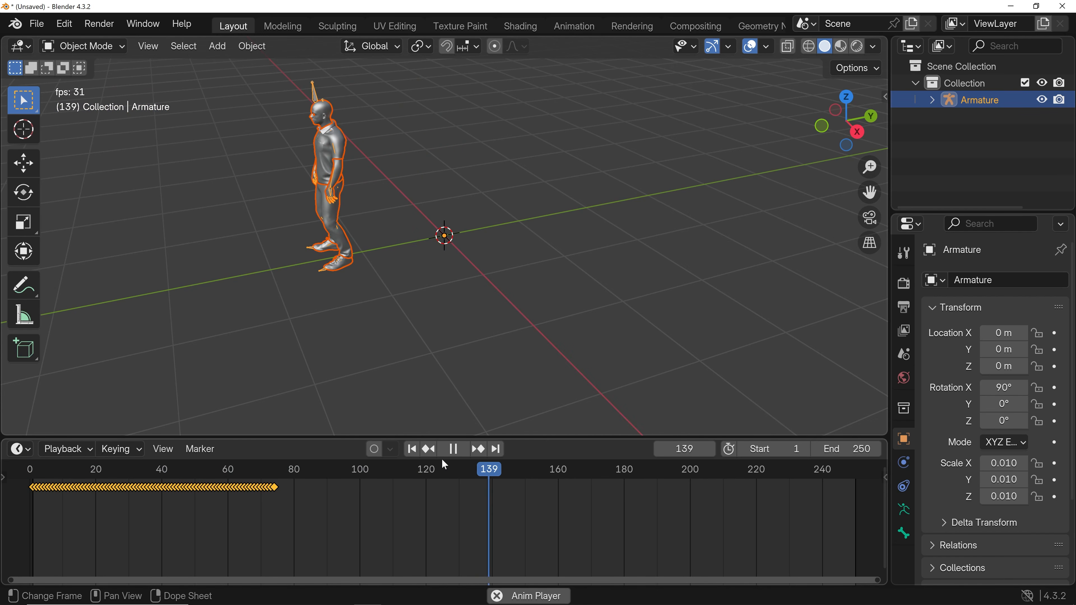
drag(265, 474, 31, 475)
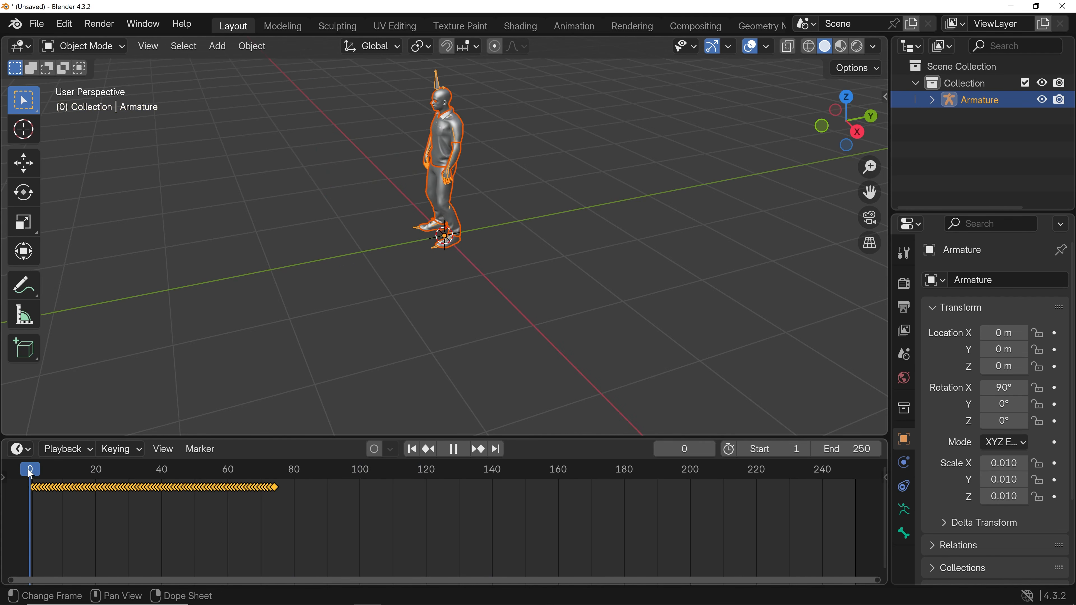
Deselect the character, set the solid viewport shading to Texture color with MatCap lighting, and play the animation
drag(523, 199, 652, 271)
scroll(654, 276, up, 4)
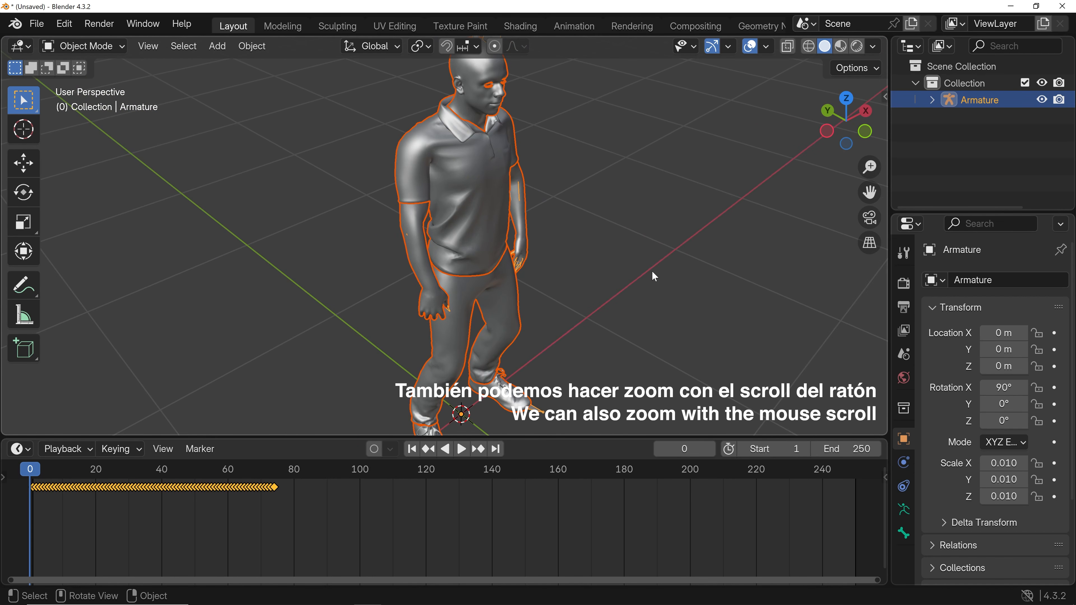
scroll(654, 276, down, 2)
scroll(654, 276, down, 2)
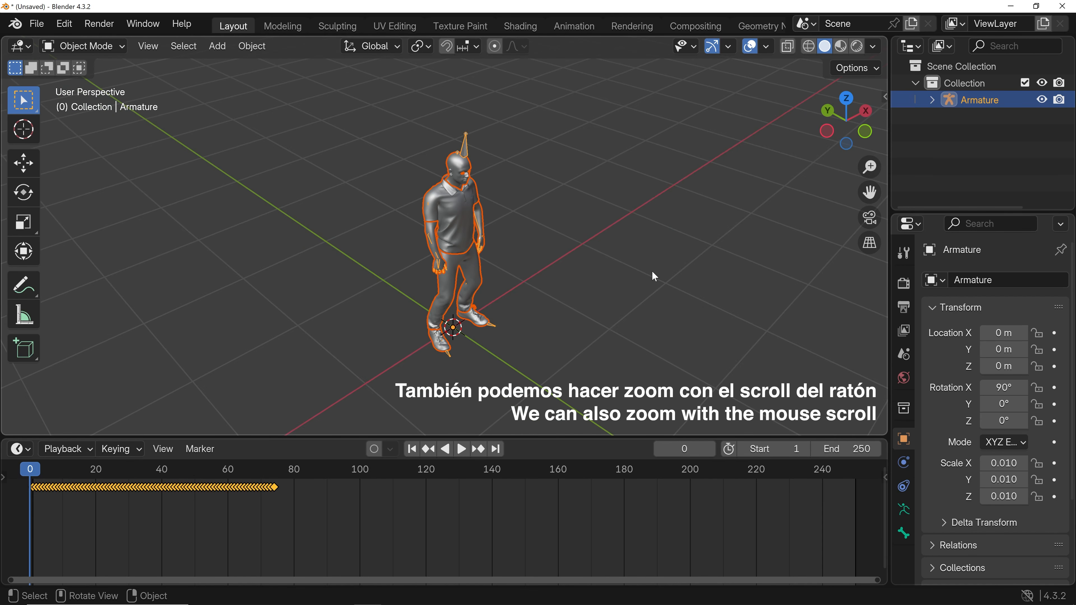
click(654, 276)
click(875, 48)
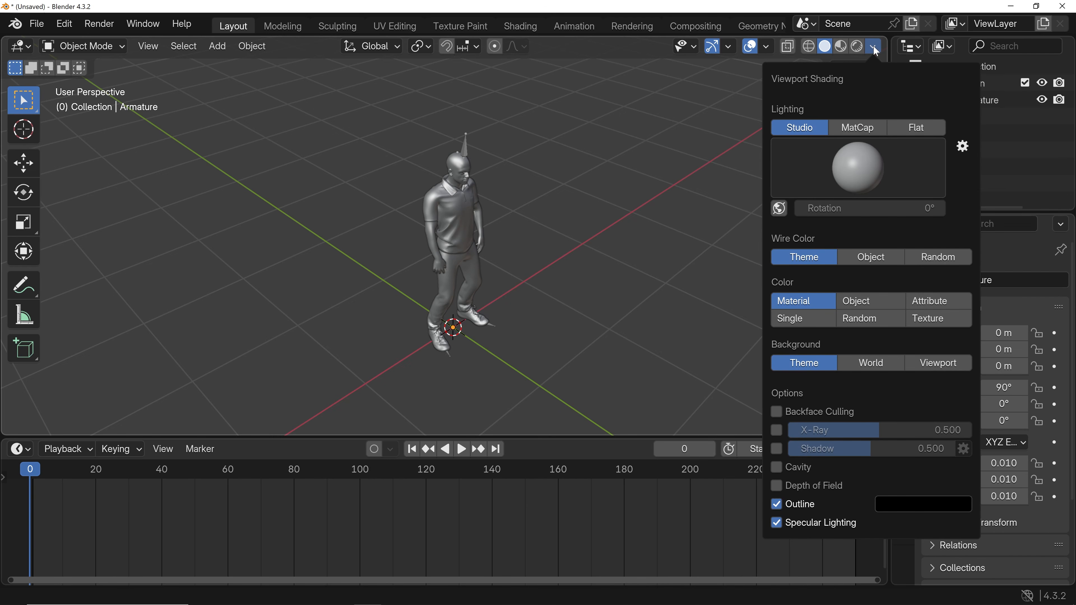
click(932, 321)
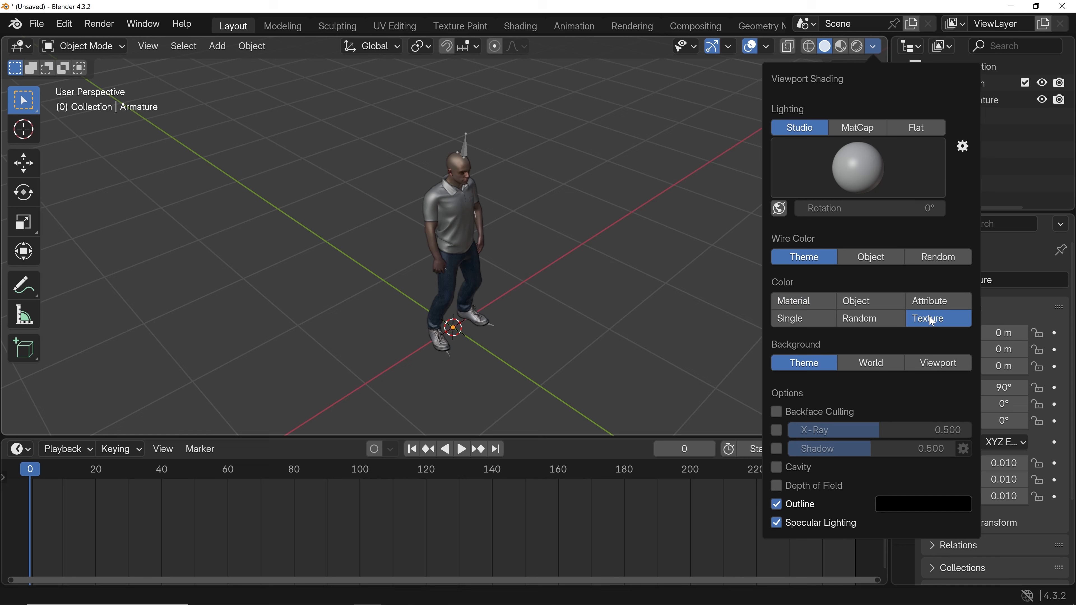
click(865, 128)
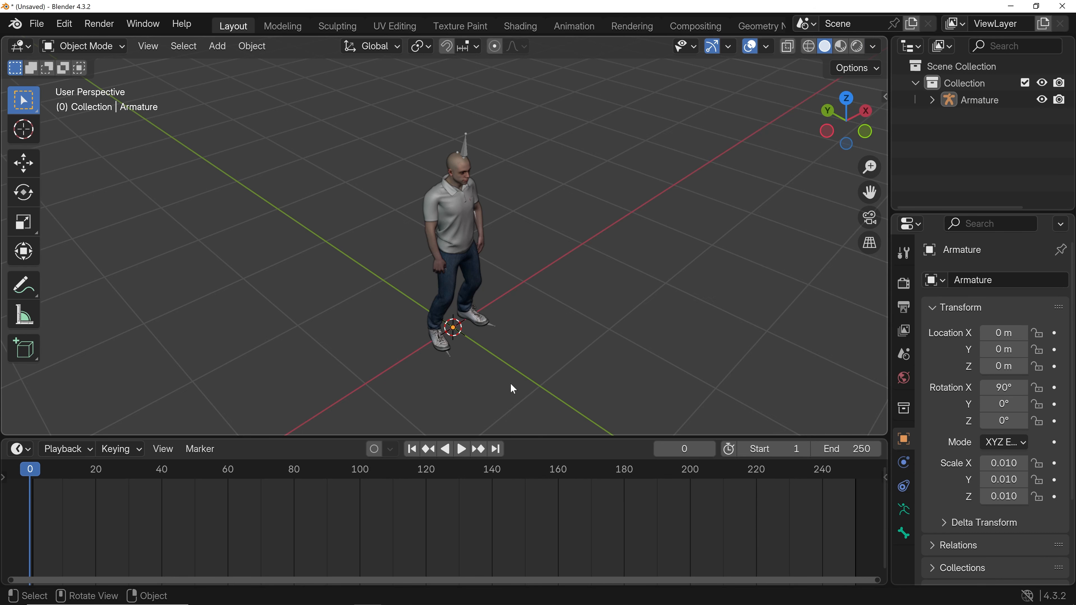
click(463, 449)
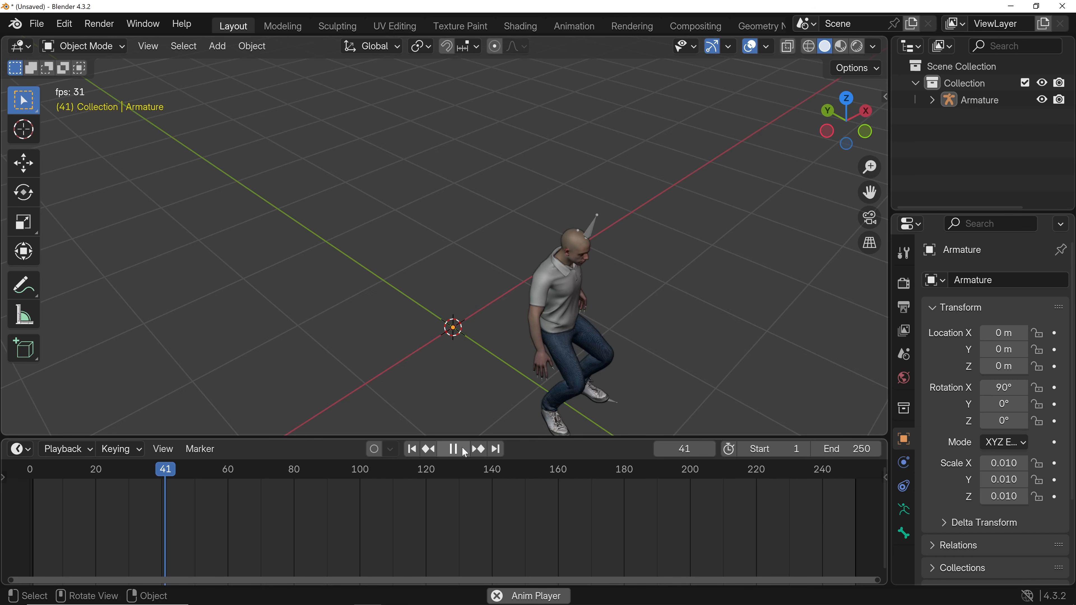
Stop the animation playback and set the solid viewport shading color to Material
click(462, 449)
drag(570, 319, 511, 253)
click(414, 449)
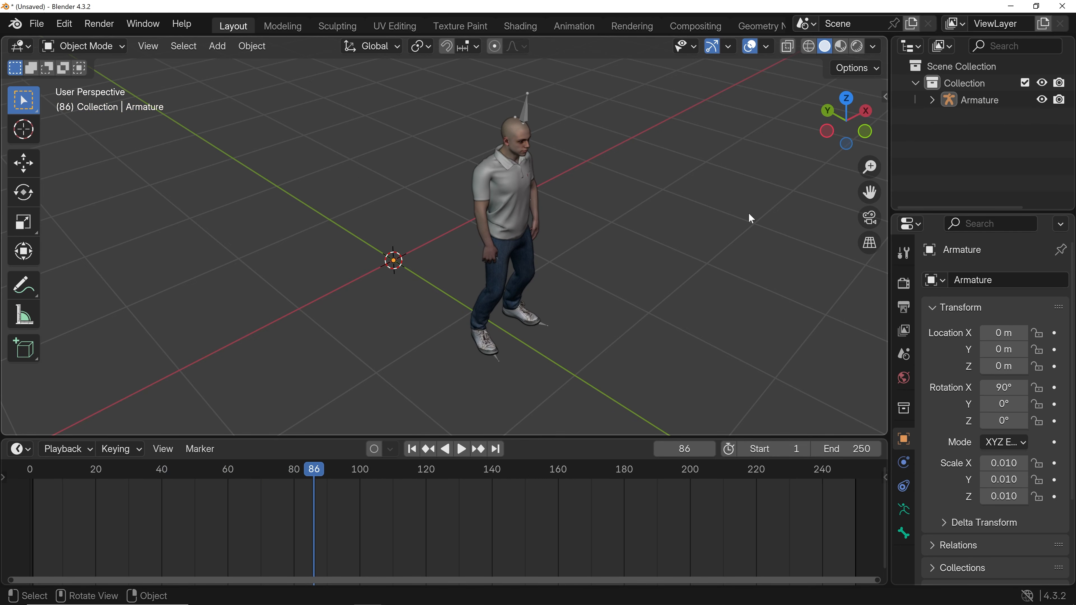
click(873, 47)
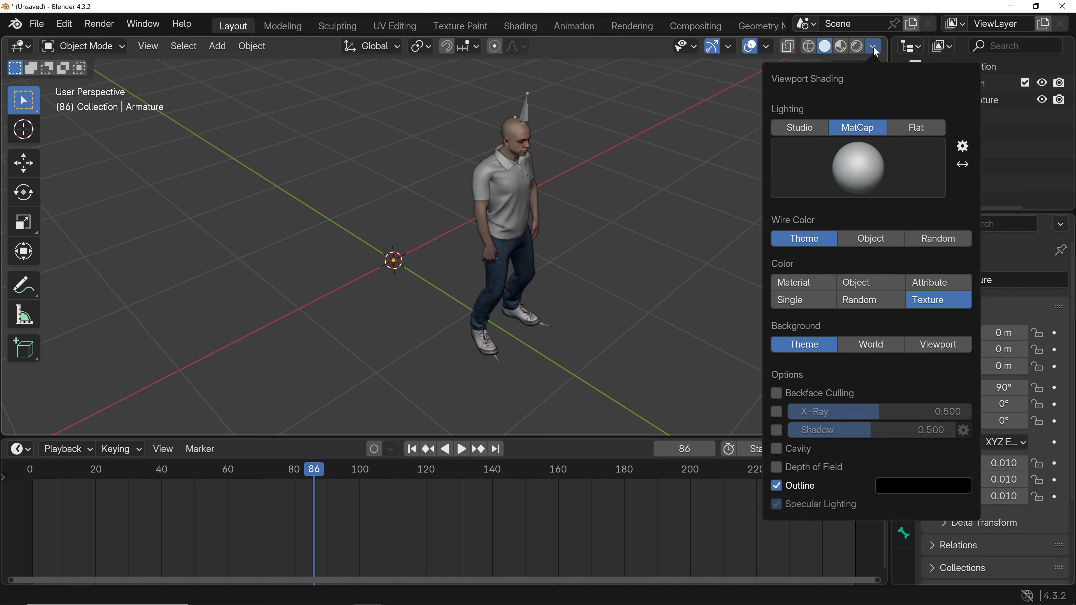
click(803, 286)
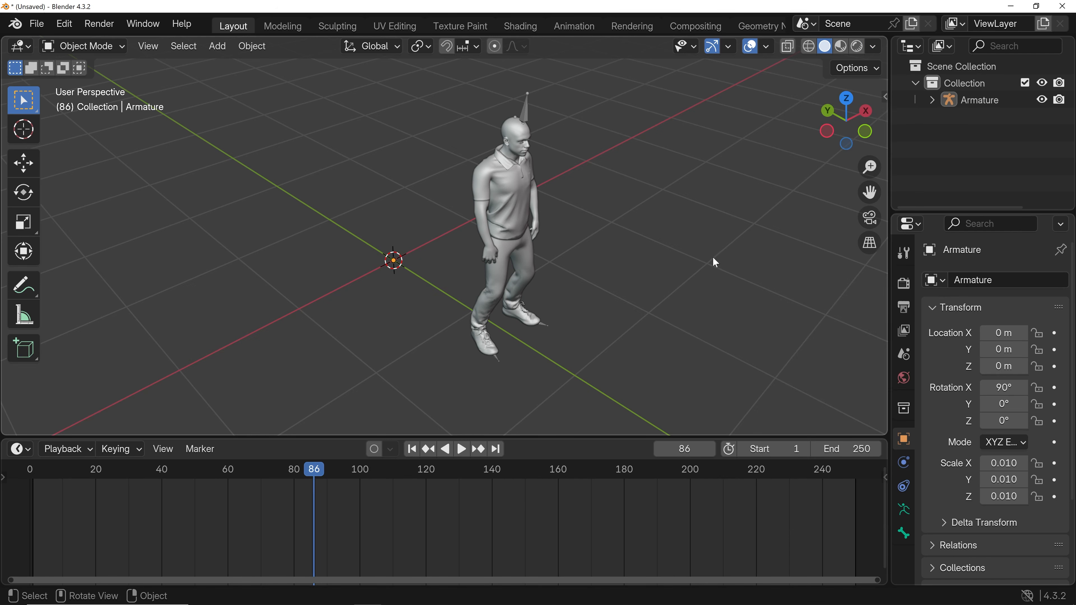
Shrink the timeline, add a camera to the scene and look through it
drag(532, 437, 533, 520)
drag(614, 328, 624, 307)
key(shift+a)
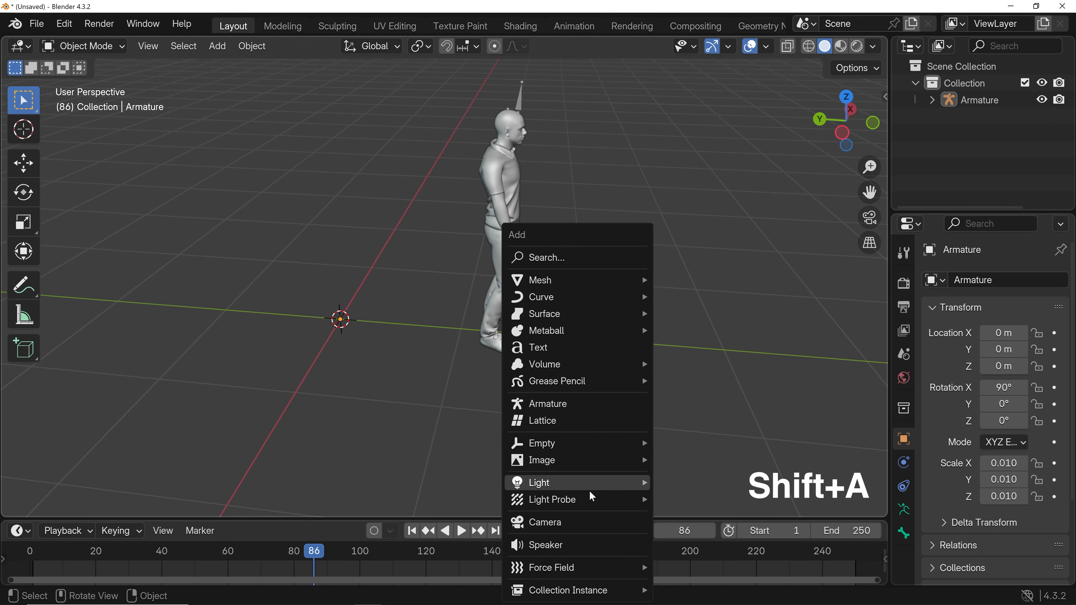
click(580, 522)
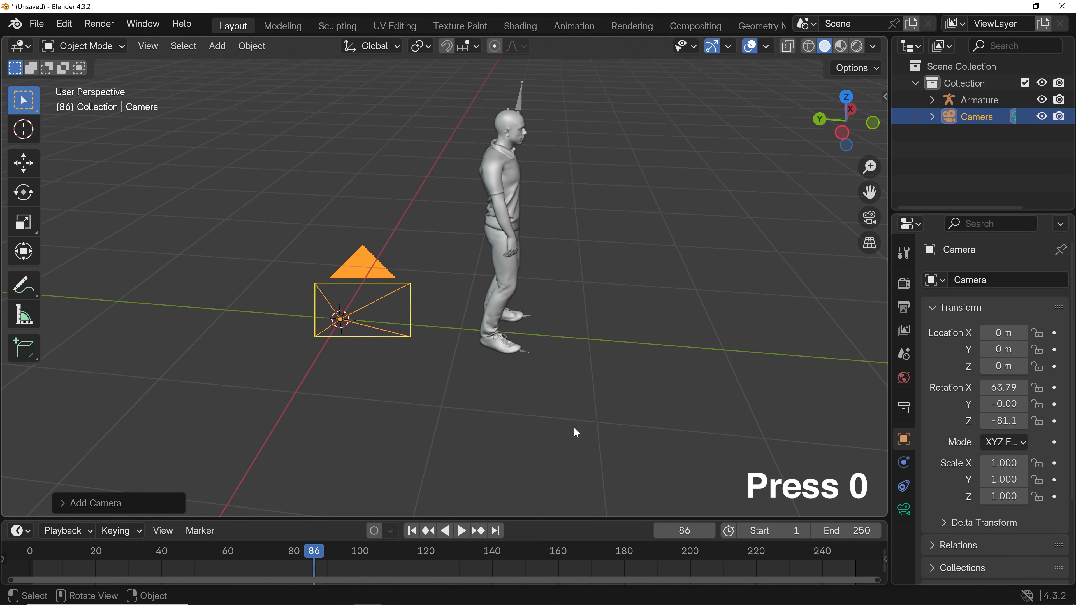
key(KP_0)
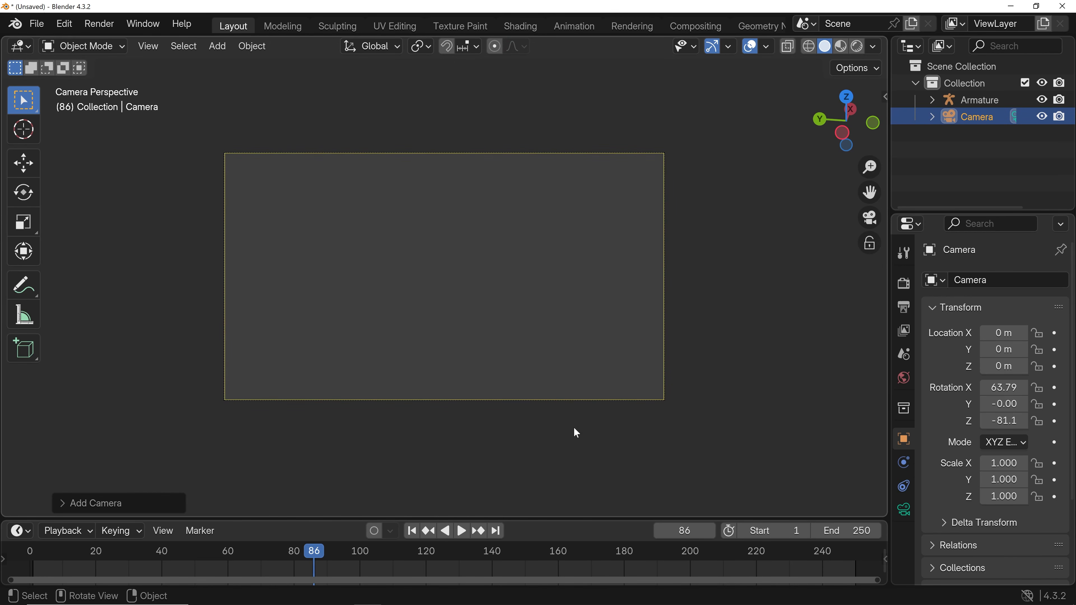
Return the playhead to frame 0 with the animation playback stopped
drag(321, 554, 140, 550)
key(space)
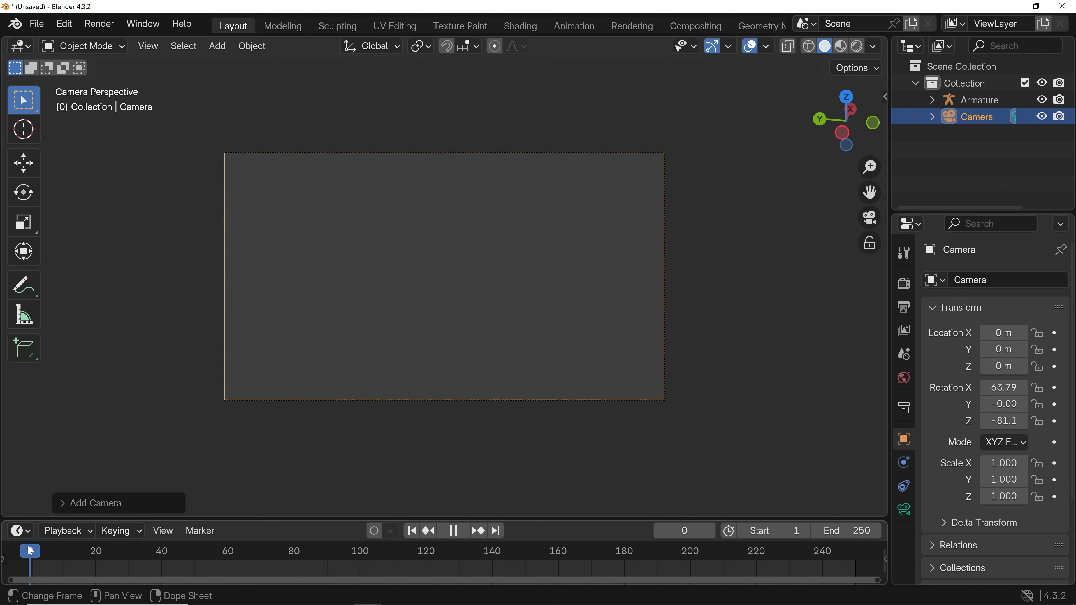
key(space)
Enable the Camera to View lock so view navigation moves the camera, and hide the sidebar
scroll(497, 355, down, 4)
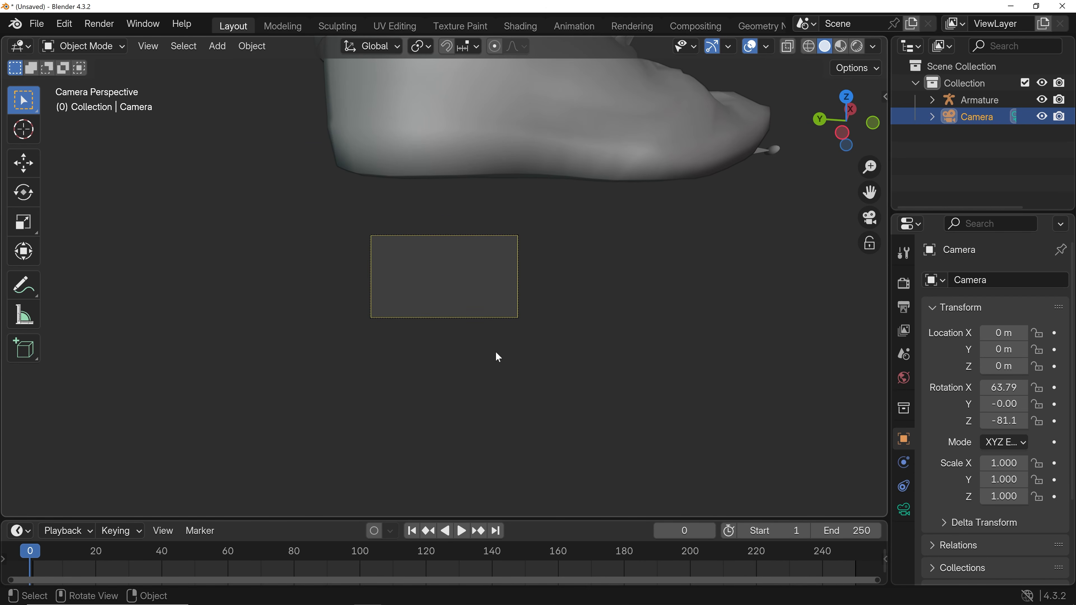
scroll(497, 358, up, 4)
scroll(497, 357, down, 2)
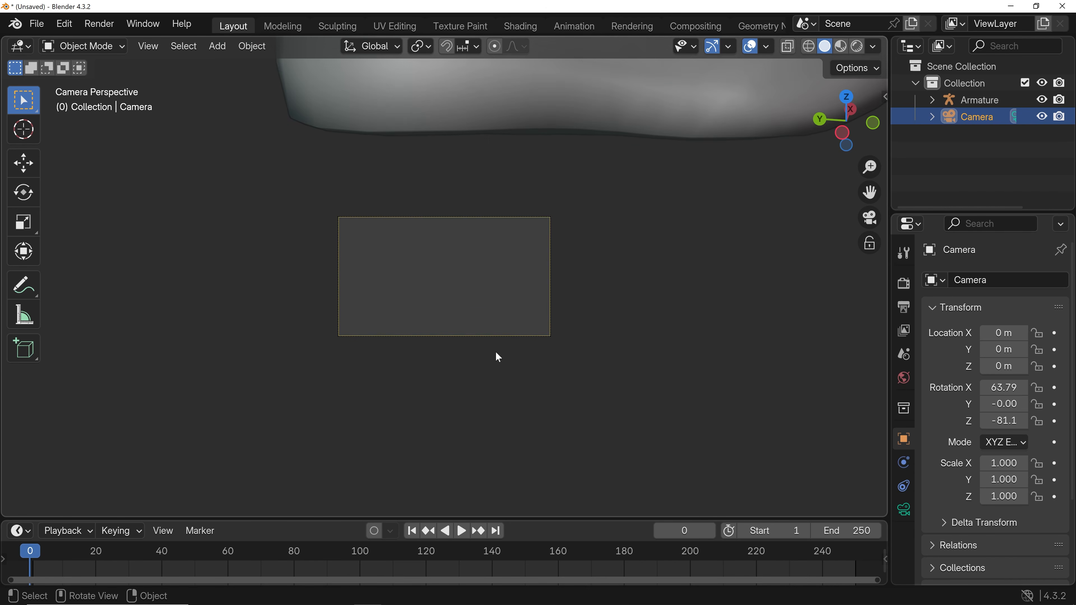
scroll(498, 357, up, 5)
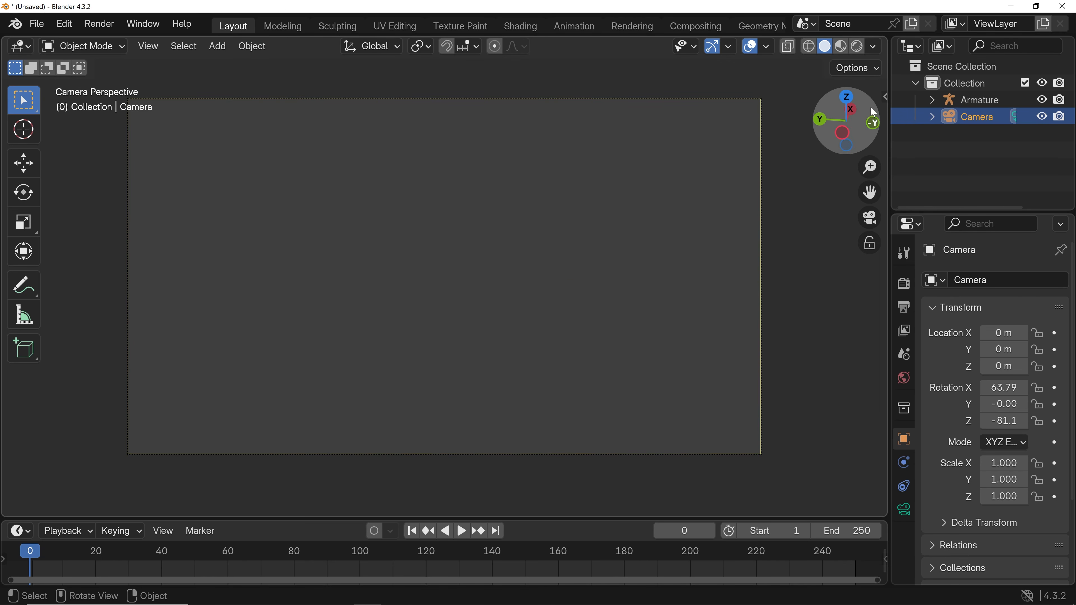
click(884, 97)
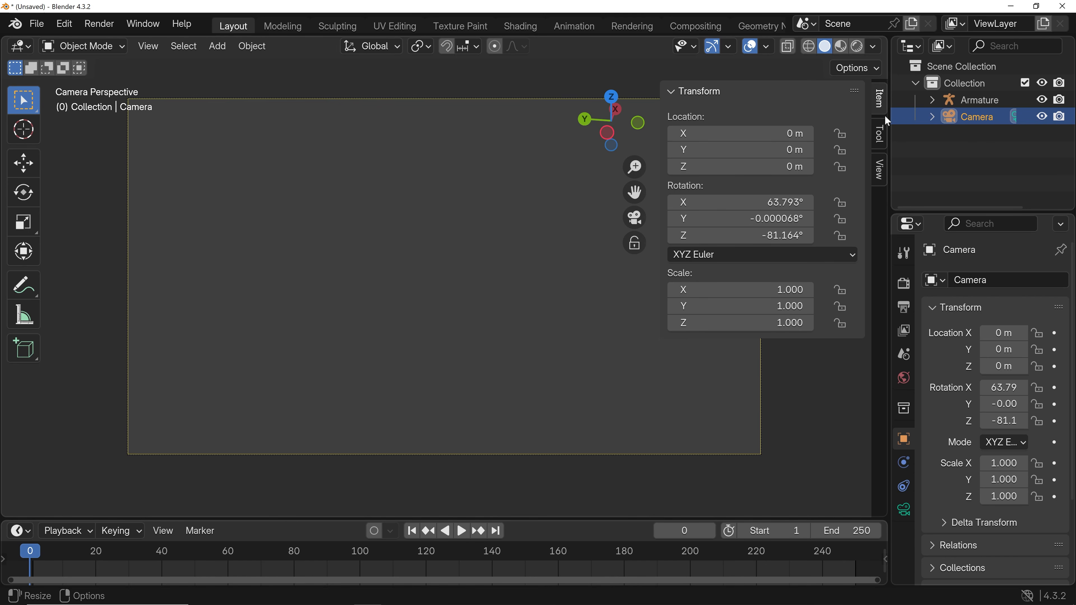
click(881, 172)
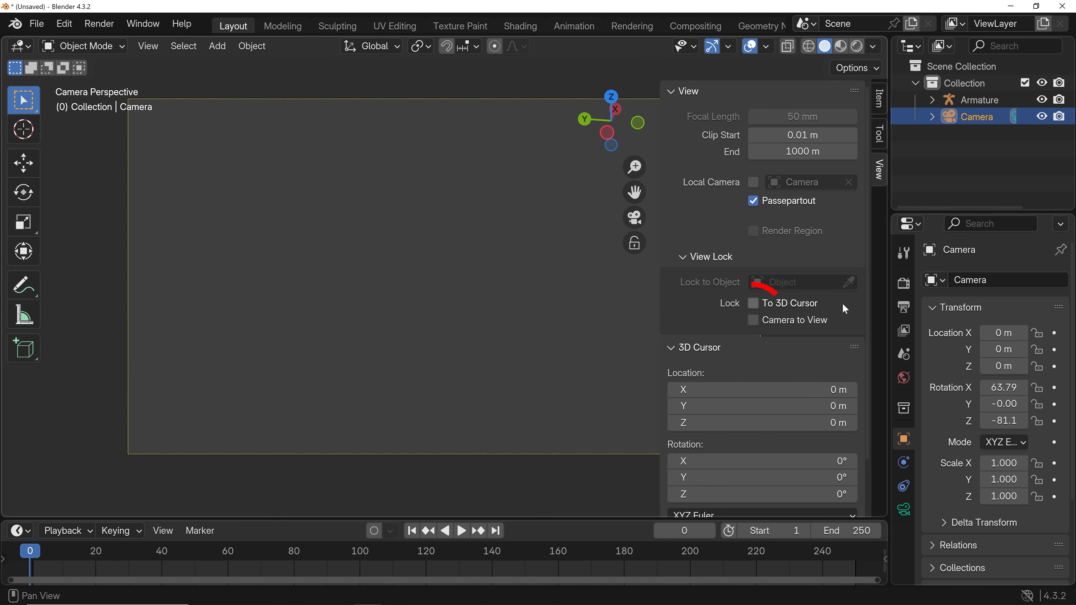
click(753, 321)
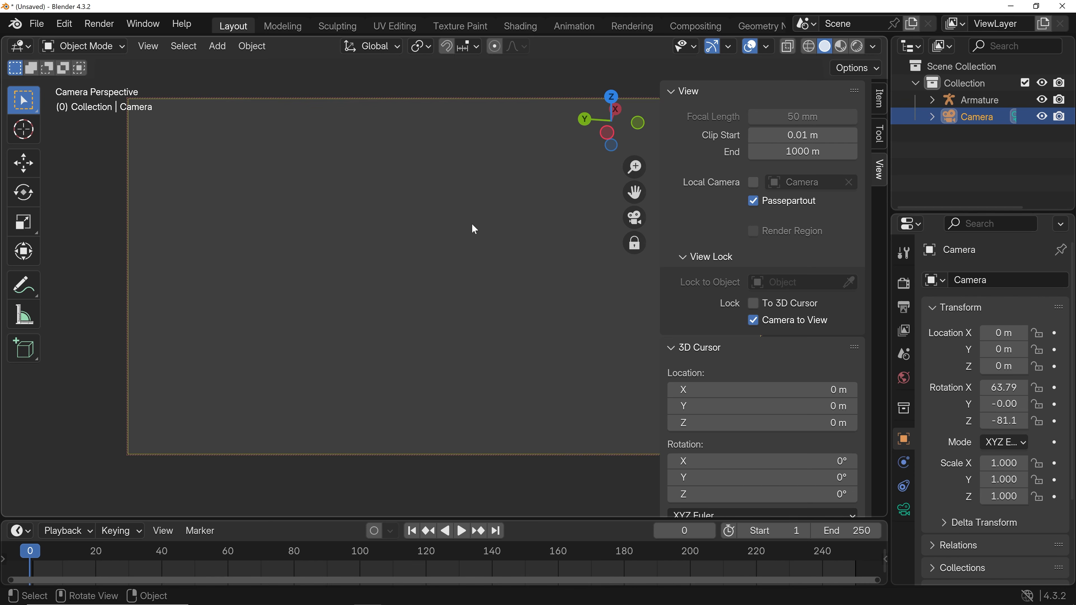
key(n)
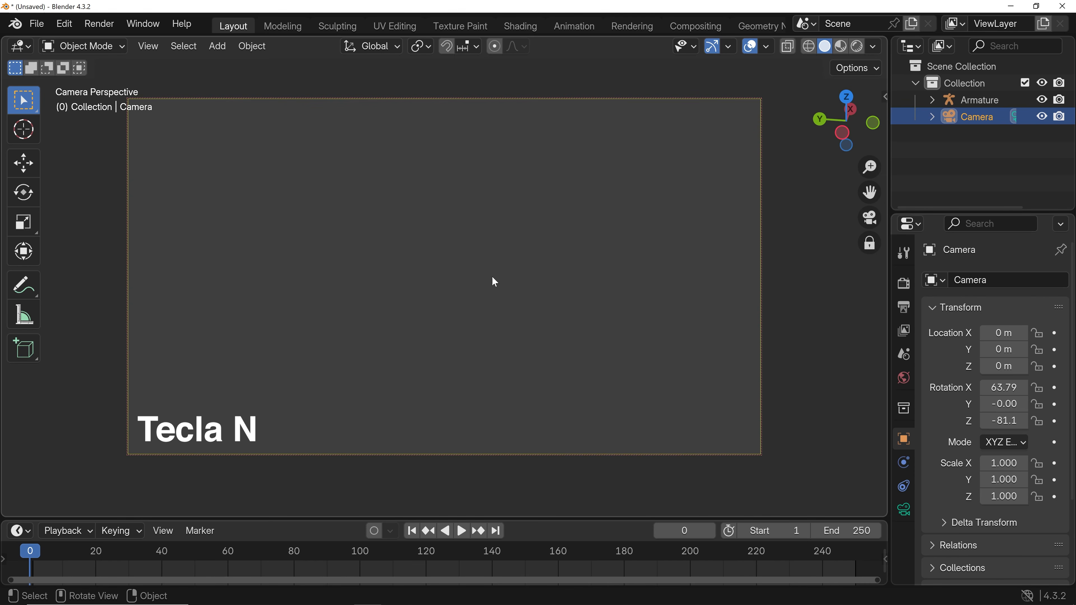
Pull the locked camera back and orbit it until the whole character is framed from the side
scroll(491, 276, down, 3)
scroll(492, 277, down, 10)
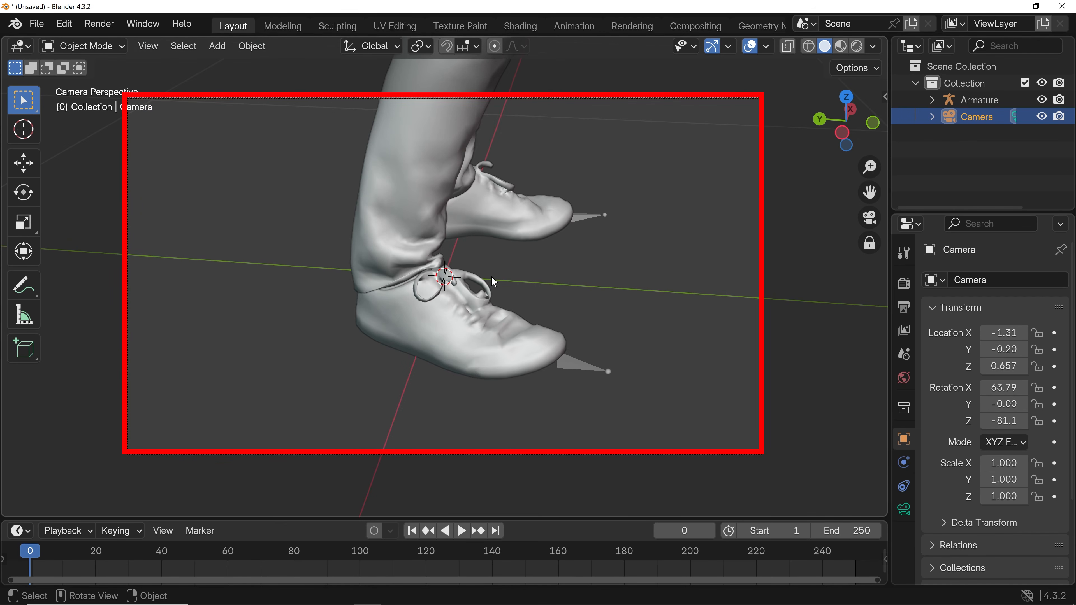
scroll(494, 281, down, 3)
scroll(491, 276, down, 5)
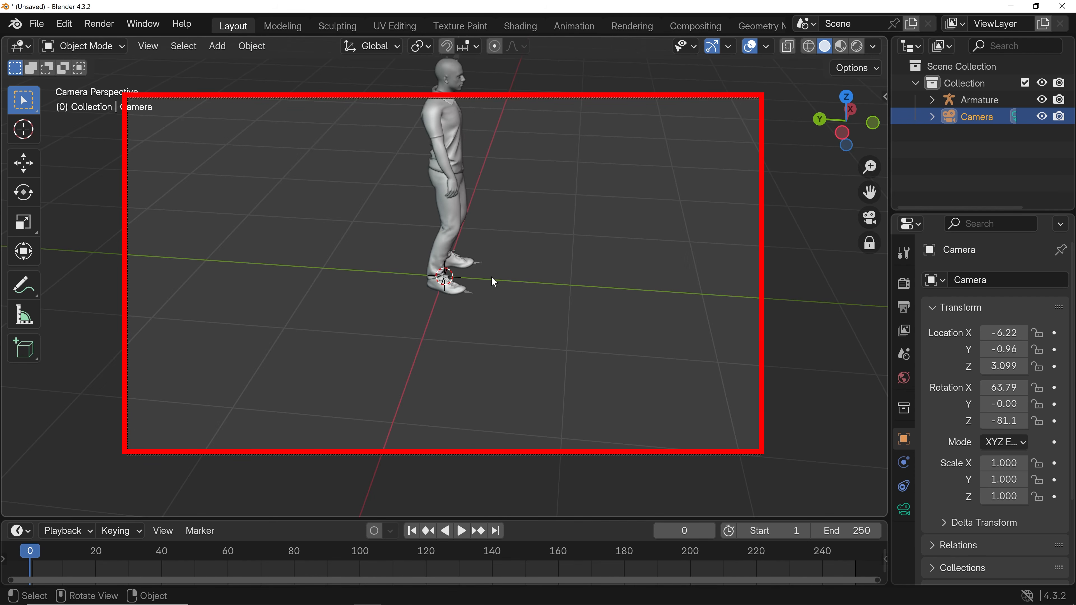
mouse_move(522, 207)
mouse_down()
mouse_move(521, 324)
mouse_move(539, 220)
mouse_move(533, 237)
mouse_up()
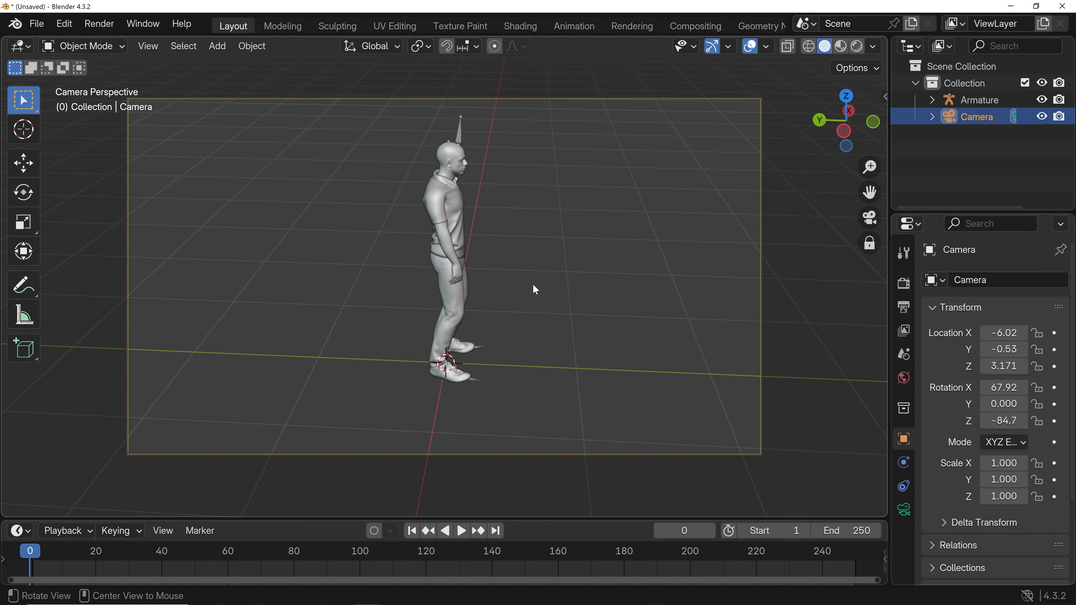
drag(534, 285, 541, 268)
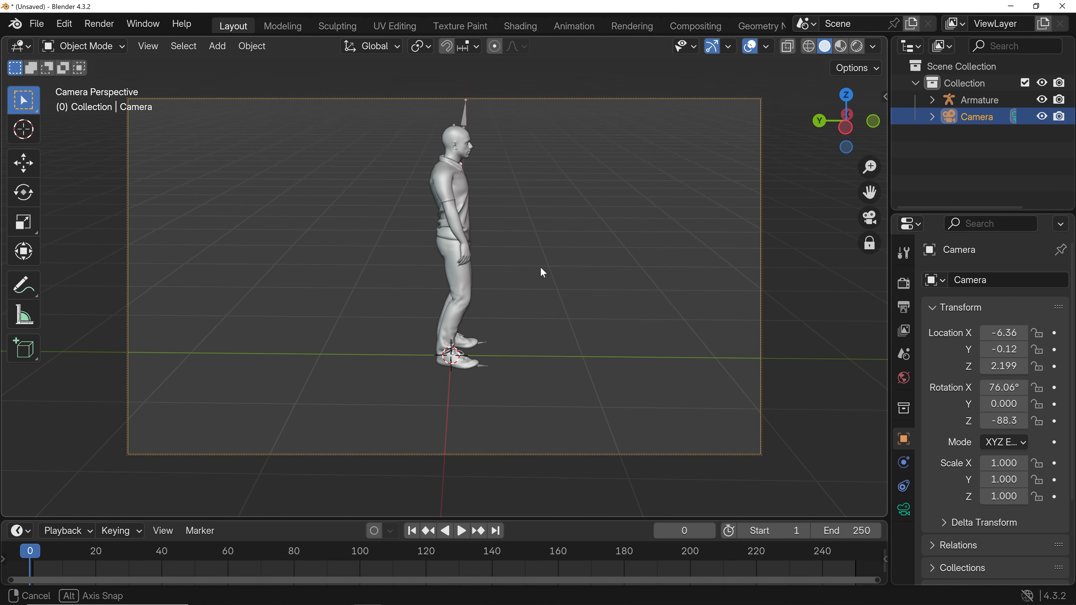
Play the jump through the camera to check the framing, and return the playhead to frame 0
click(462, 531)
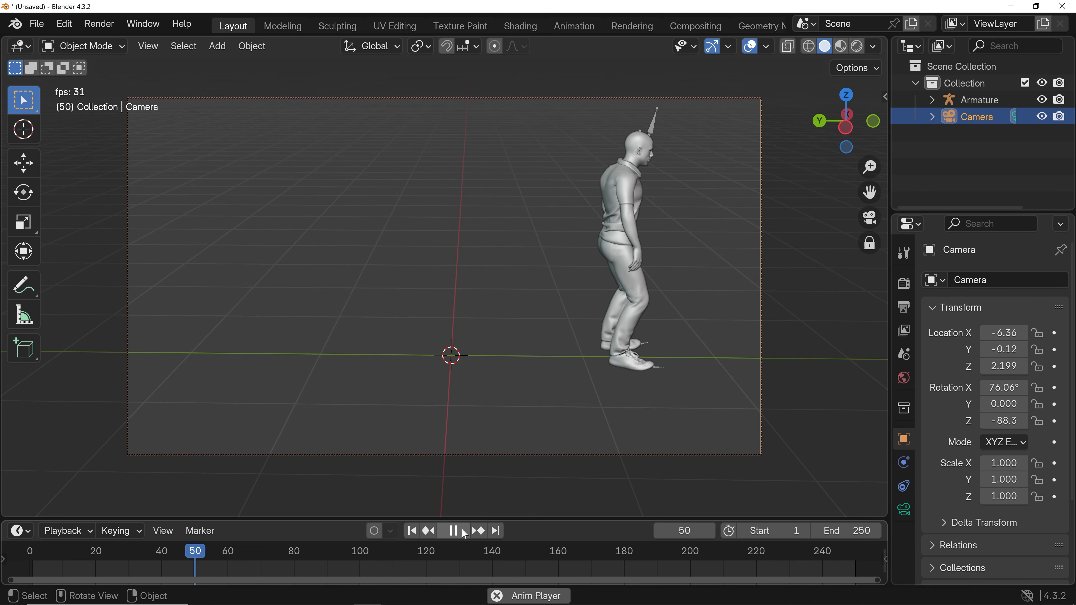
click(454, 530)
click(35, 553)
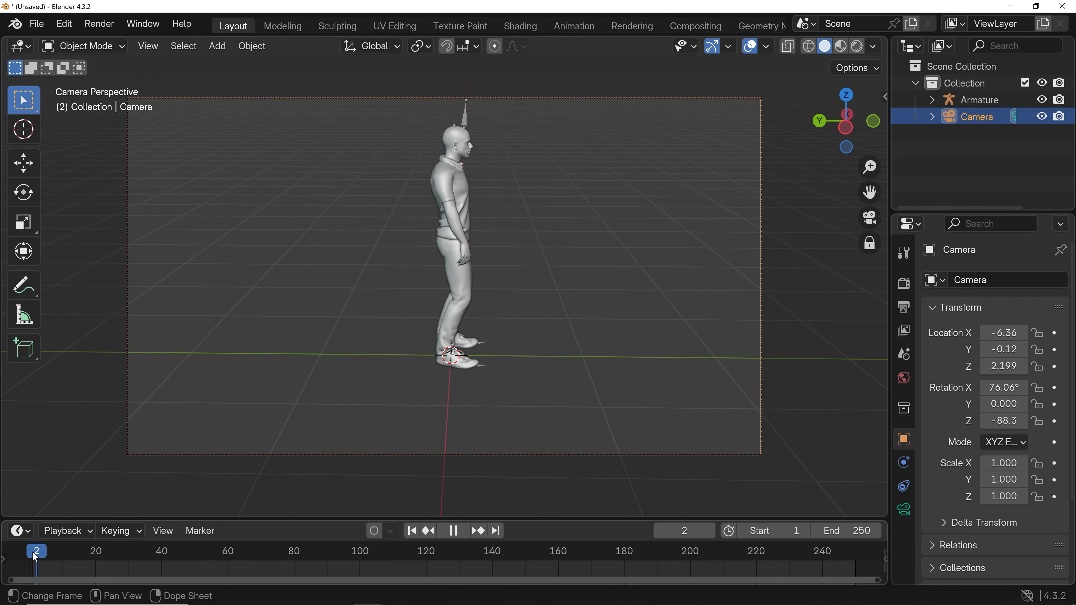
drag(36, 557, 29, 558)
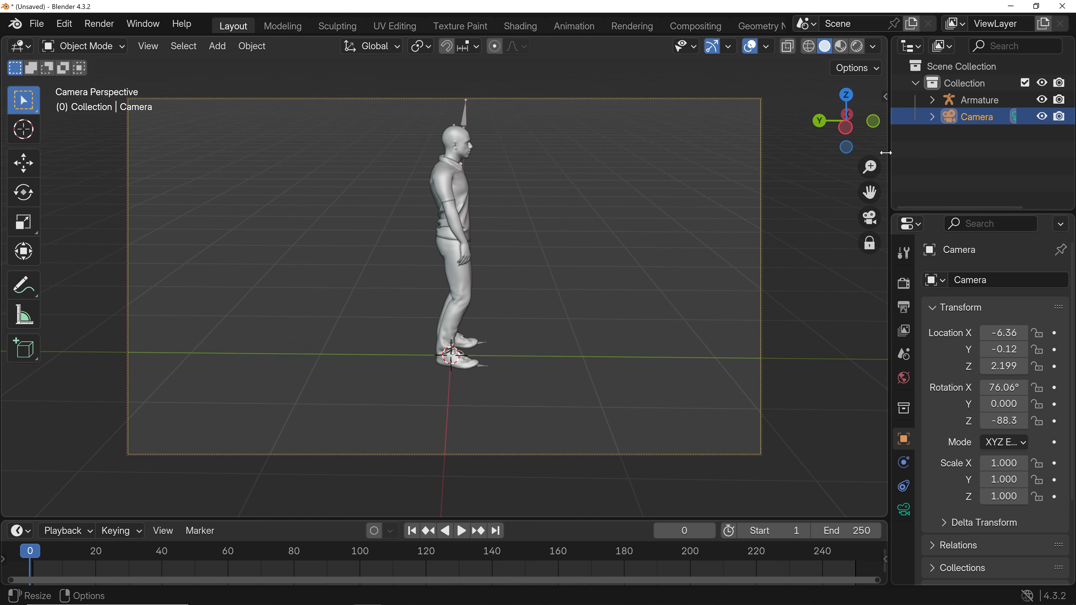
Widen the properties area, set the camera's lens type to Orthographic and snap the camera to the -X side view
drag(889, 157, 866, 156)
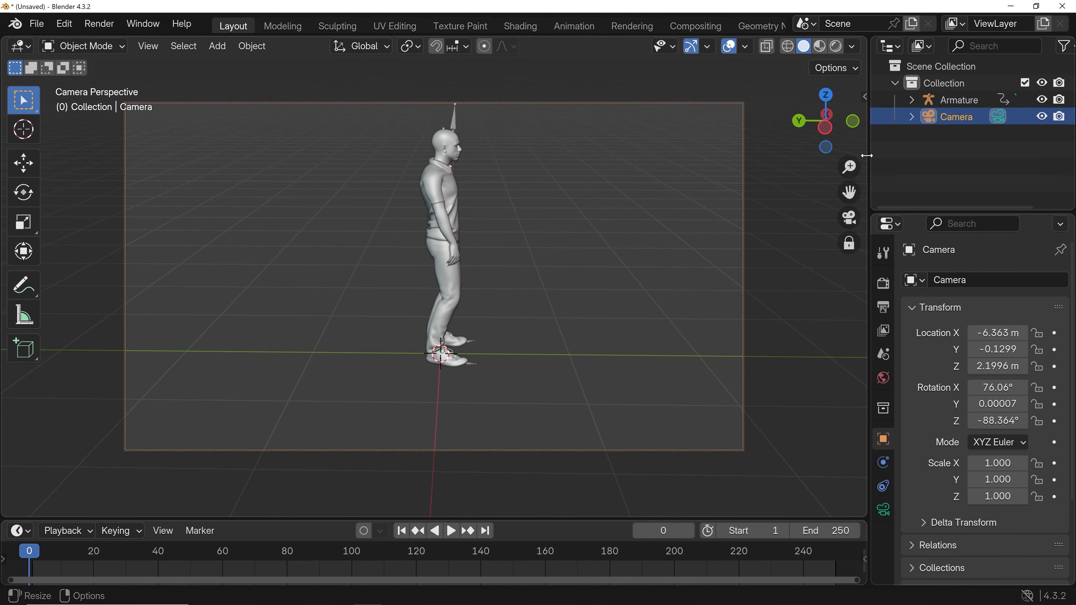
click(1001, 118)
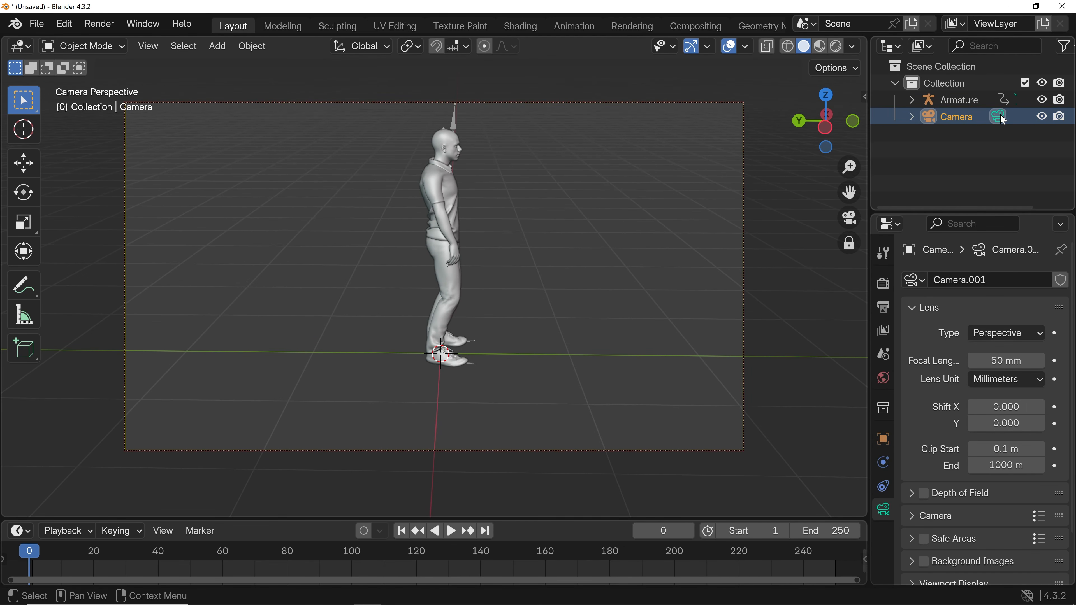
click(993, 334)
click(974, 369)
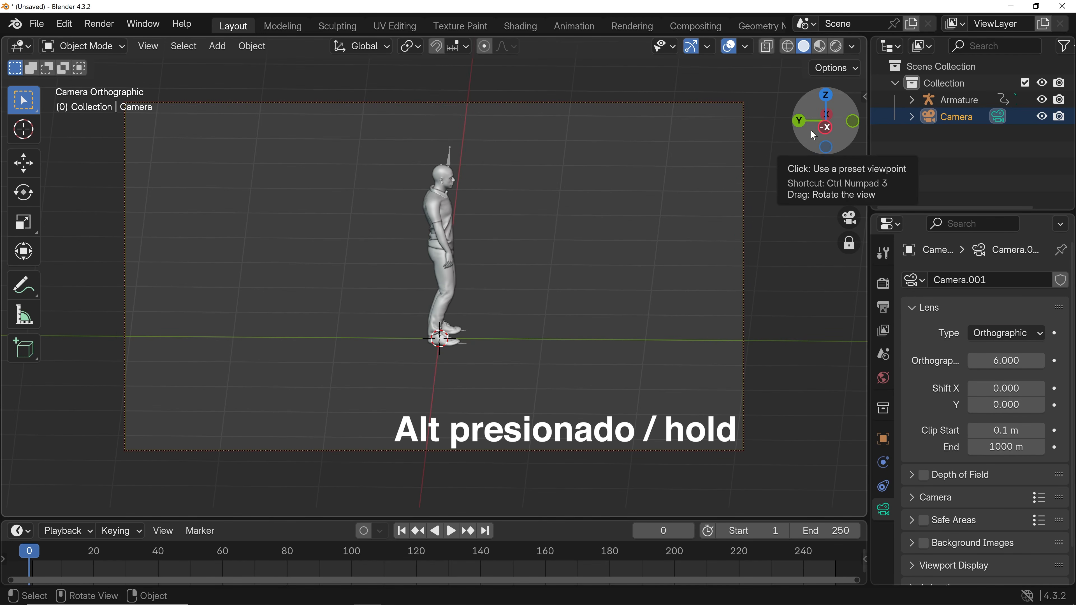
drag(810, 129, 812, 151)
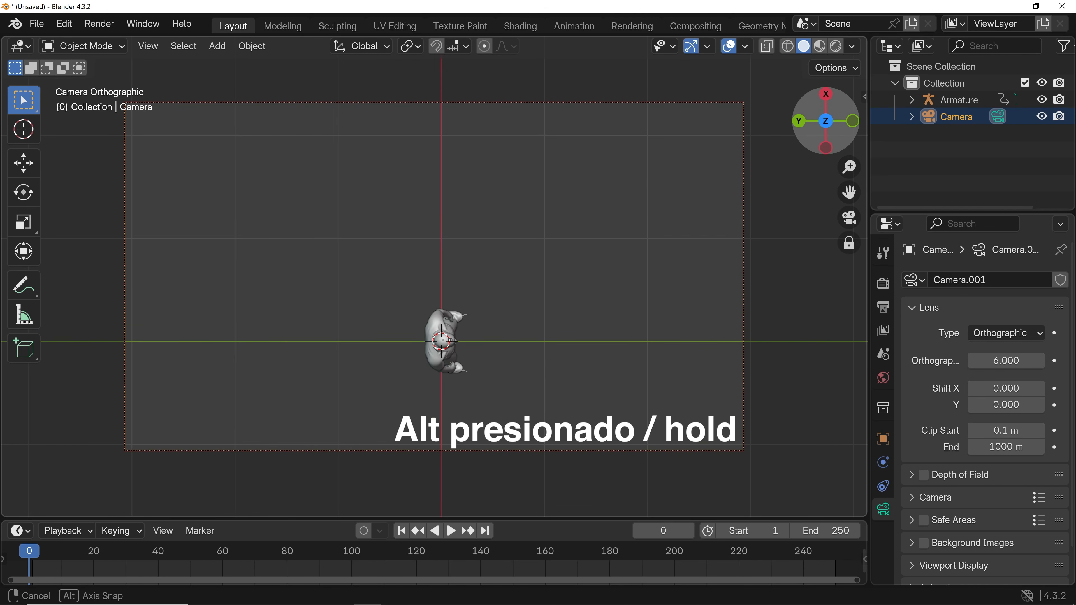
drag(812, 151, 825, 127)
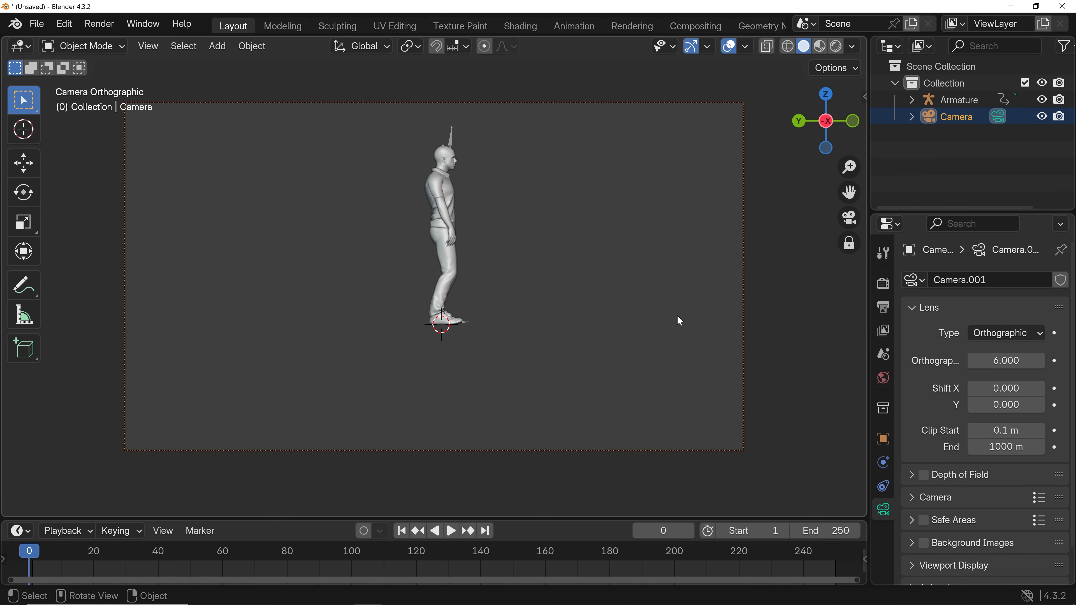
Set the camera's orthographic scale to 3.5 and shift the camera so the character stands in the left part of the frame
mouse_move(1006, 360)
mouse_down()
mouse_move(1030, 361)
mouse_move(987, 361)
mouse_up()
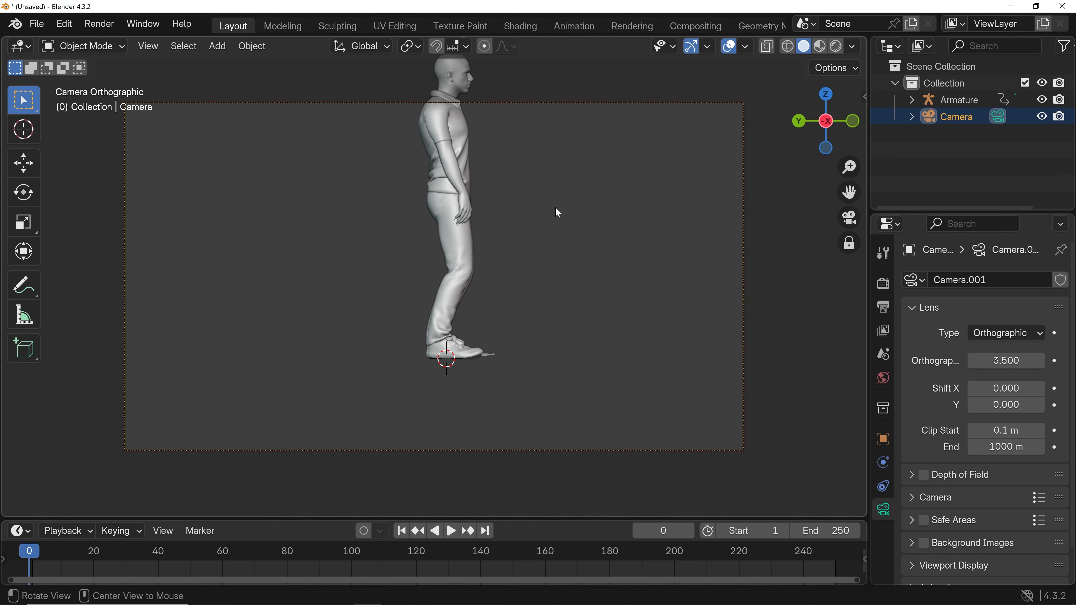
drag(554, 208, 398, 280)
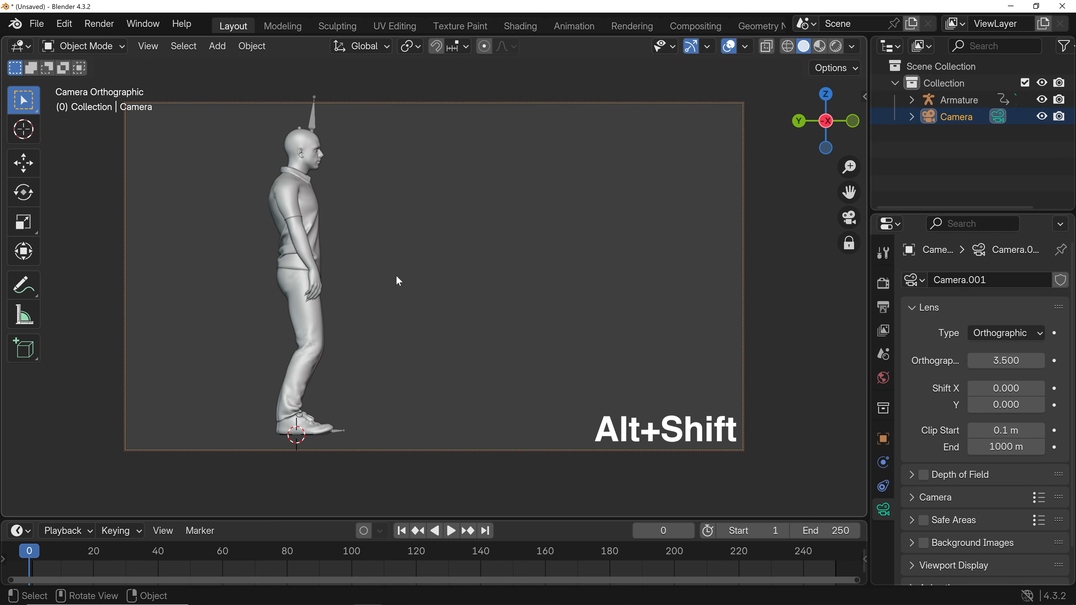
Play the jump in the camera view, stop it and move the playhead to frame 30 to check the headroom
click(451, 531)
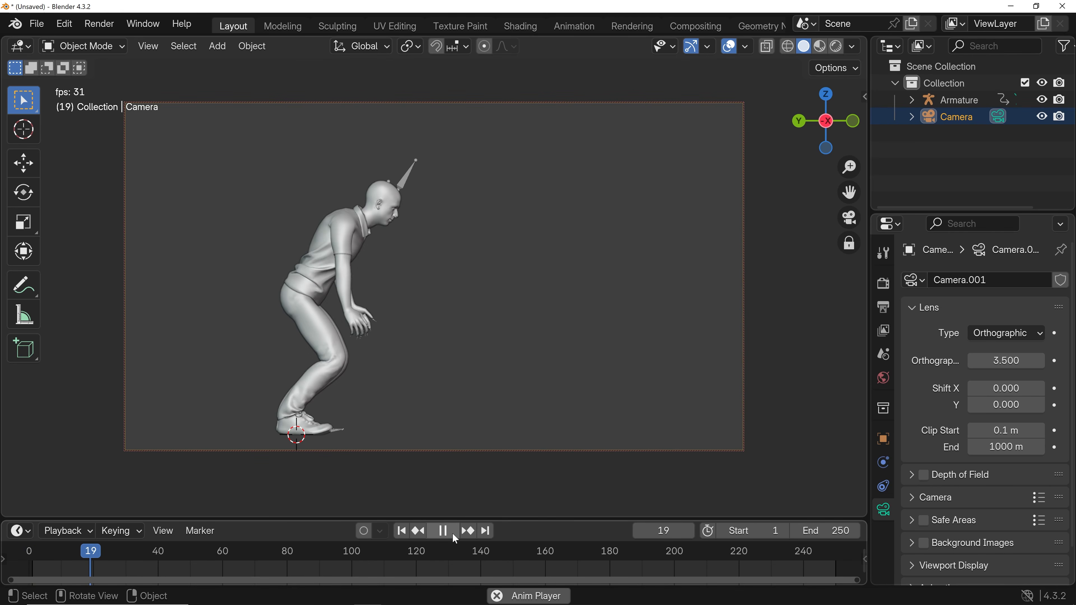
click(454, 535)
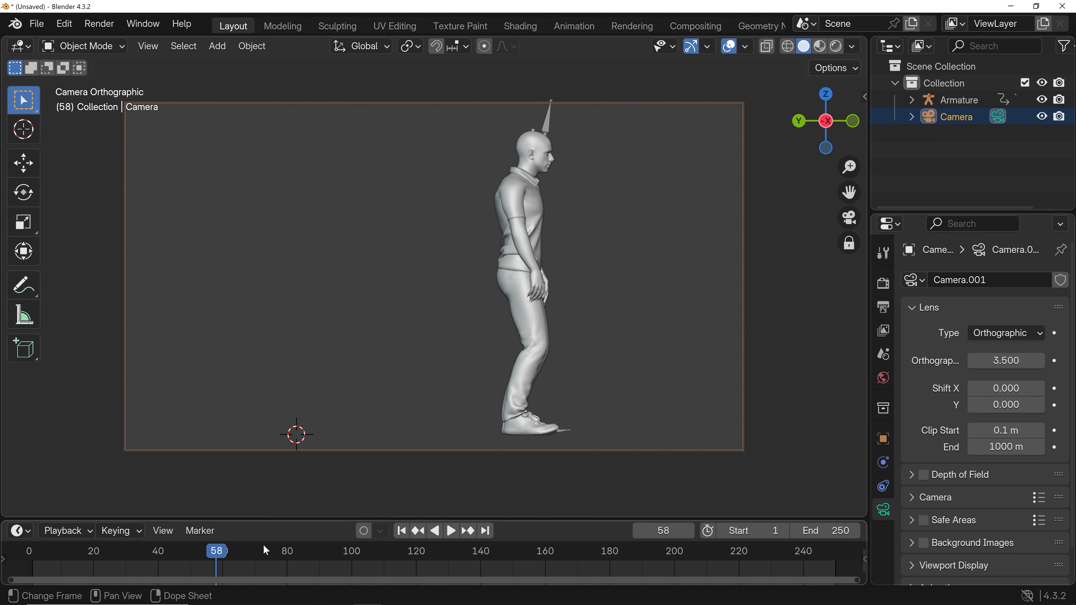
drag(221, 553, 125, 550)
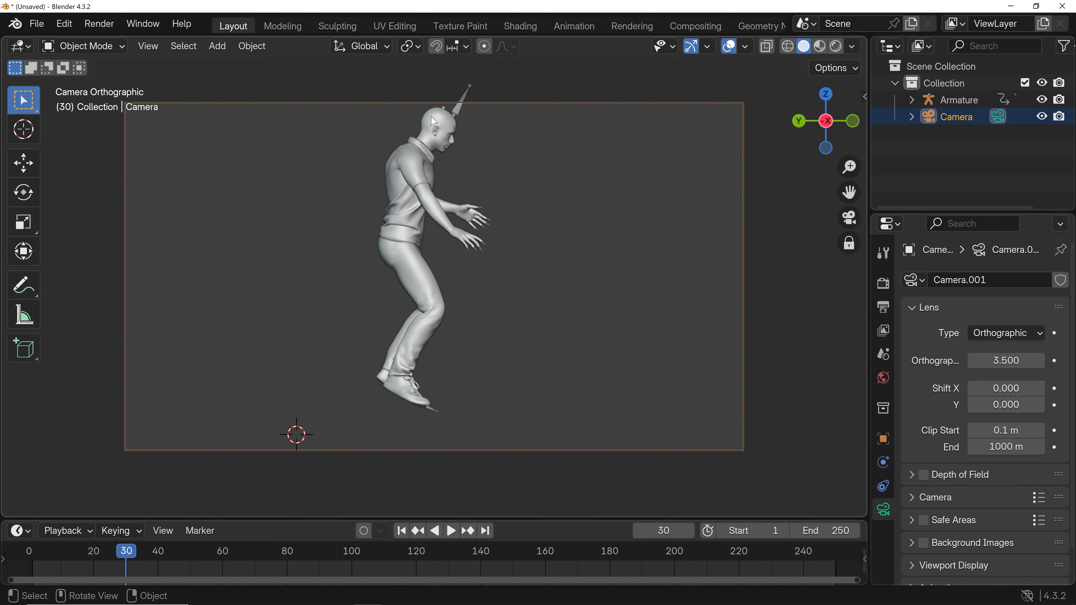
Set the camera's orthographic scale to 3.6, shift the framing slightly left and replay the jump from frame 1
mouse_move(1006, 360)
mouse_down()
mouse_move(1025, 360)
mouse_move(1012, 360)
mouse_up()
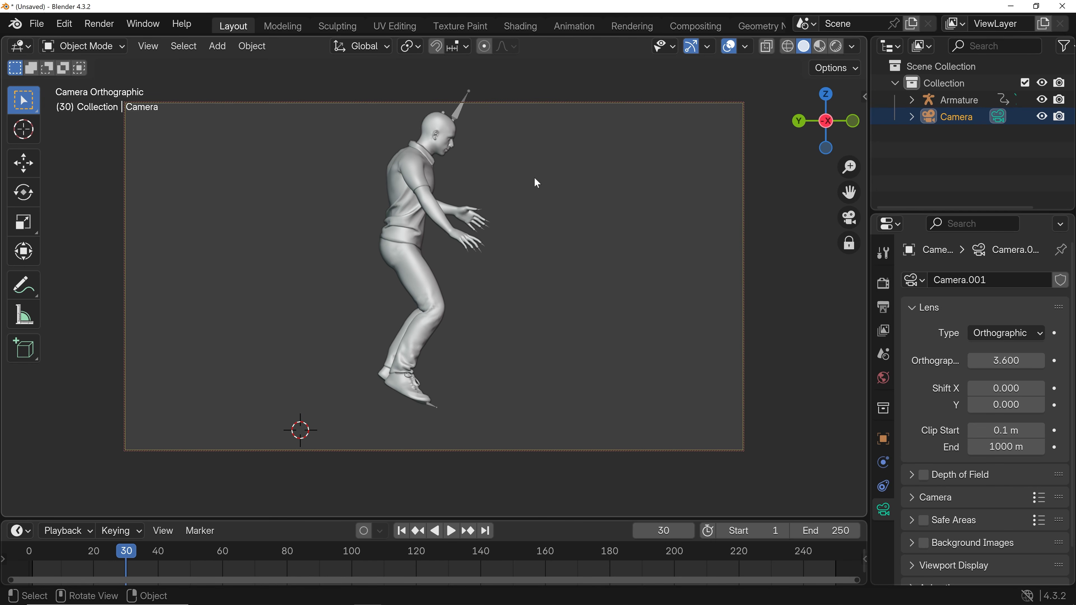
drag(534, 176, 507, 184)
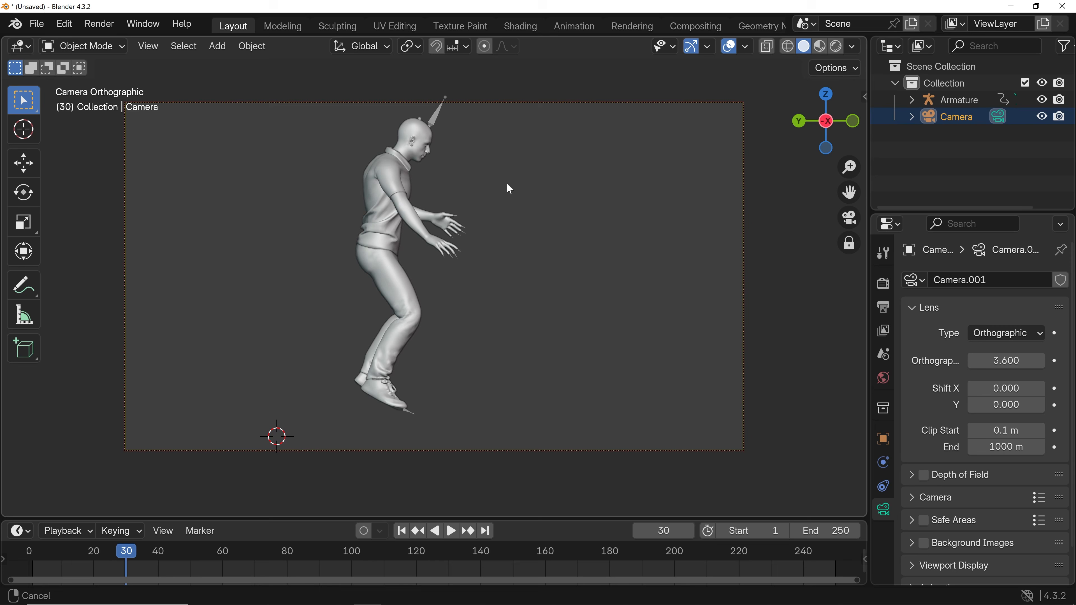
click(401, 532)
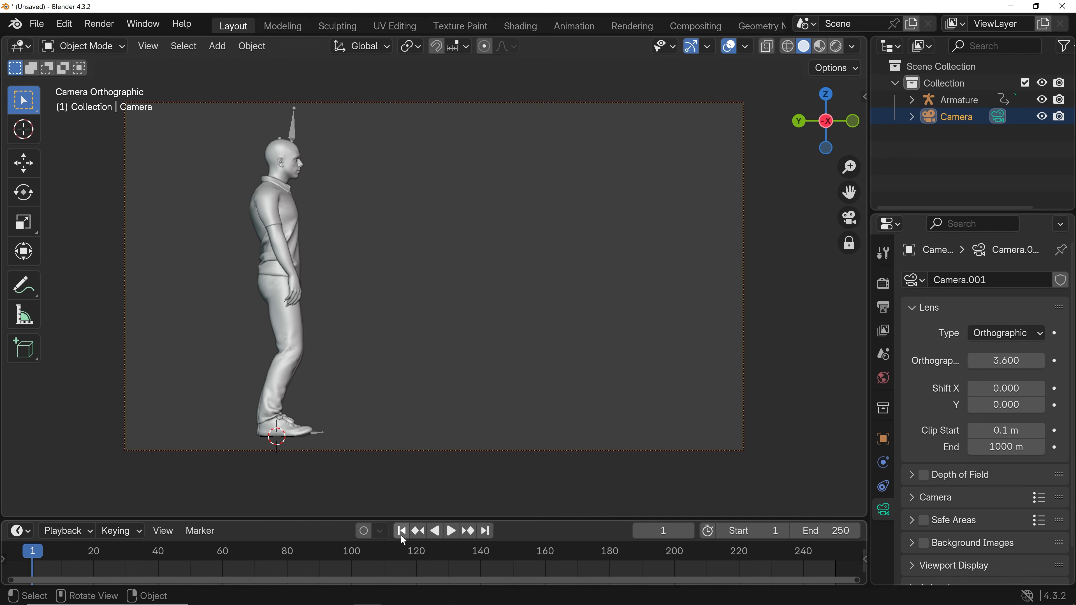
click(452, 531)
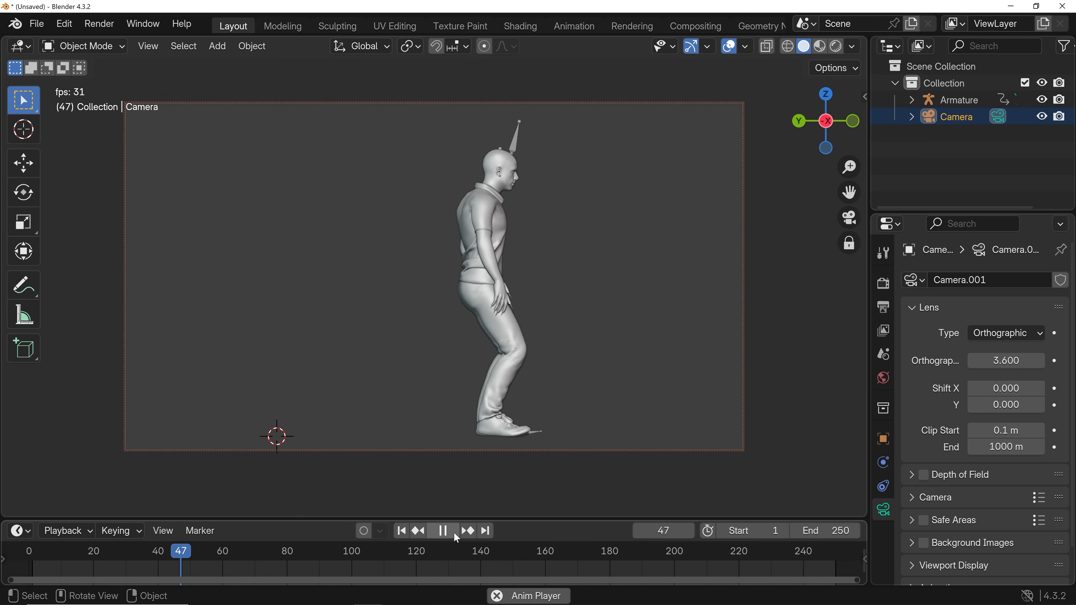
Stop the playback and shift the camera framing so the character stands slightly further right in the frame
click(451, 532)
drag(469, 296, 504, 294)
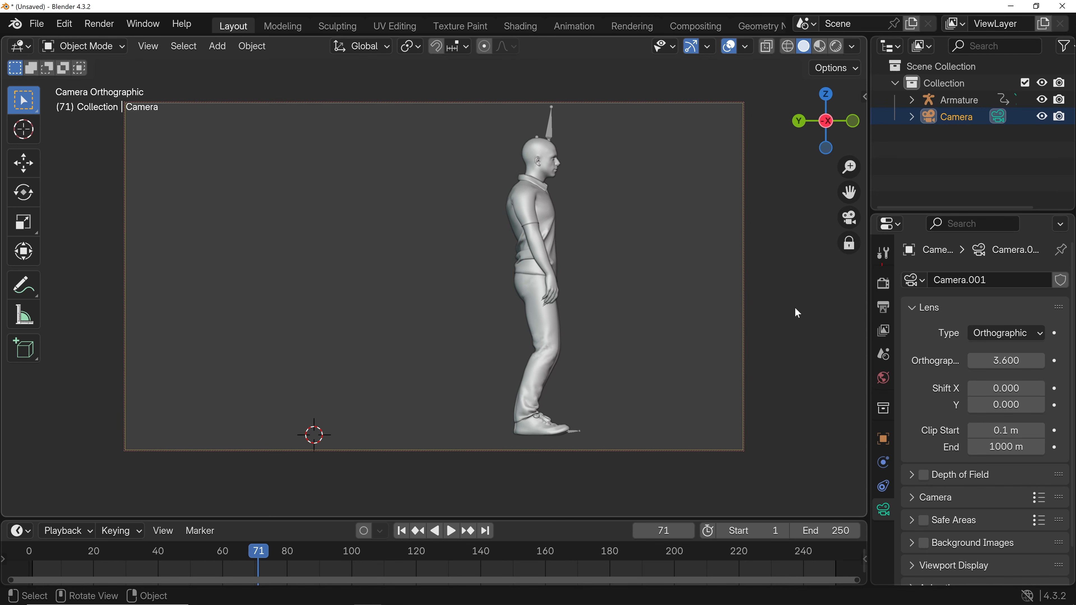
Enable a transparent film background in the scene's render settings
click(883, 284)
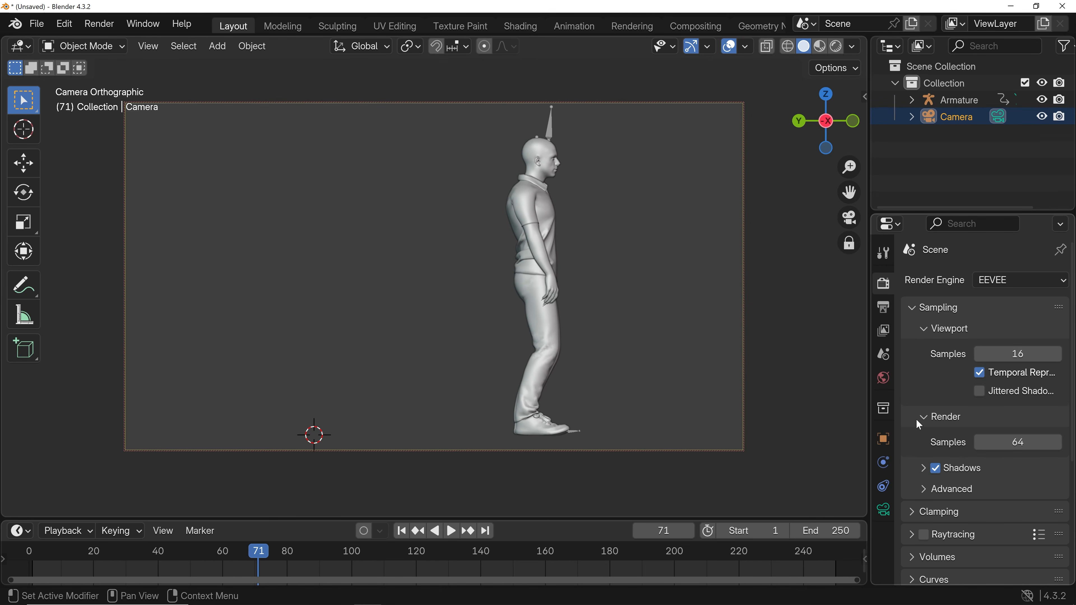
scroll(937, 502, down, 6)
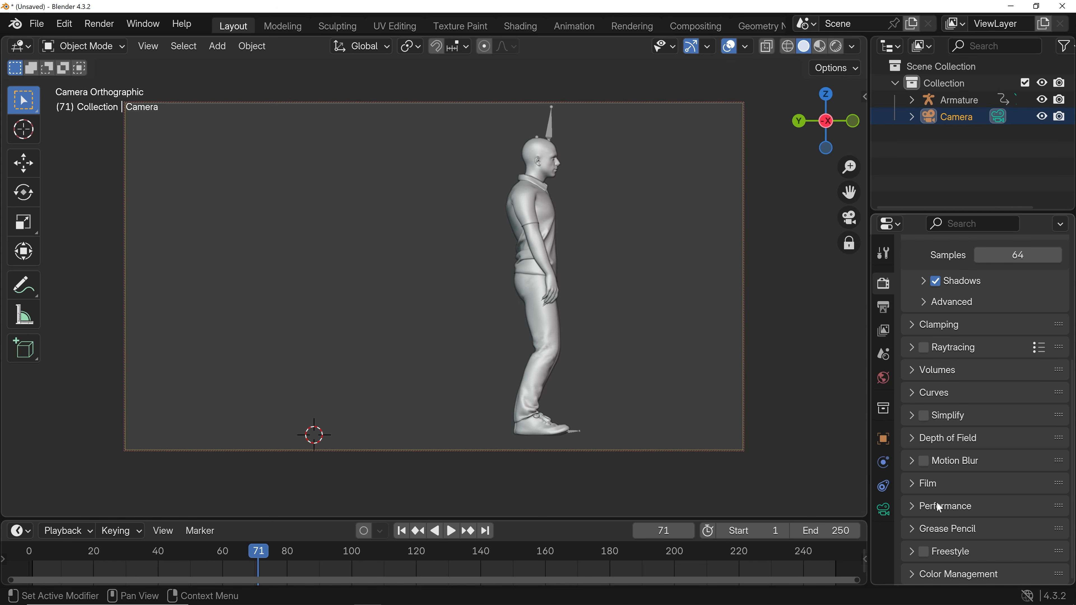
click(922, 485)
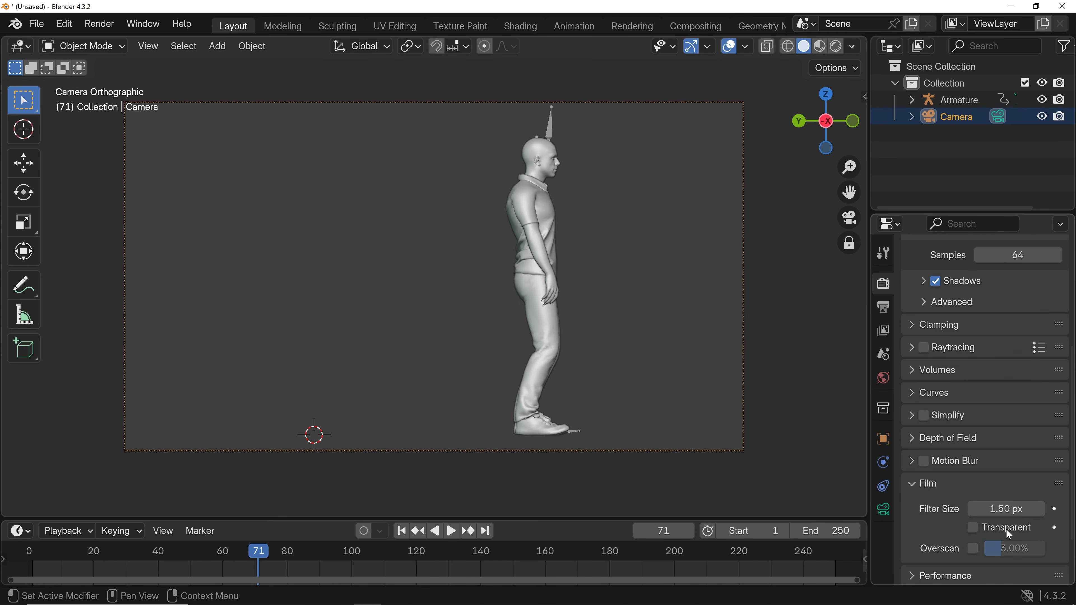
click(972, 527)
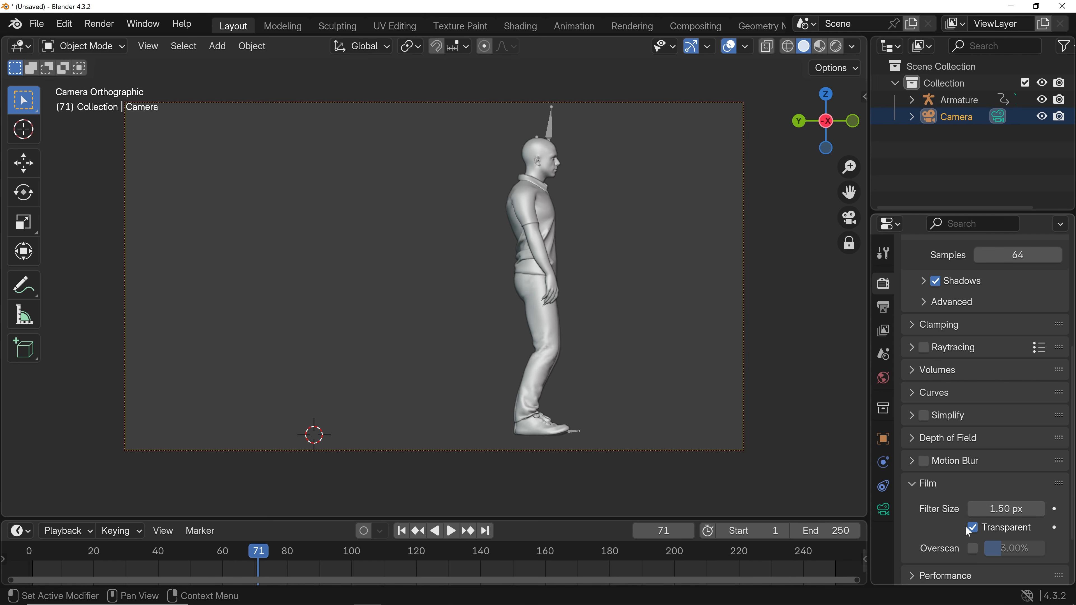
Set the output resolution to 1920 × 1080 px and the frame rate to 30 fps
click(885, 309)
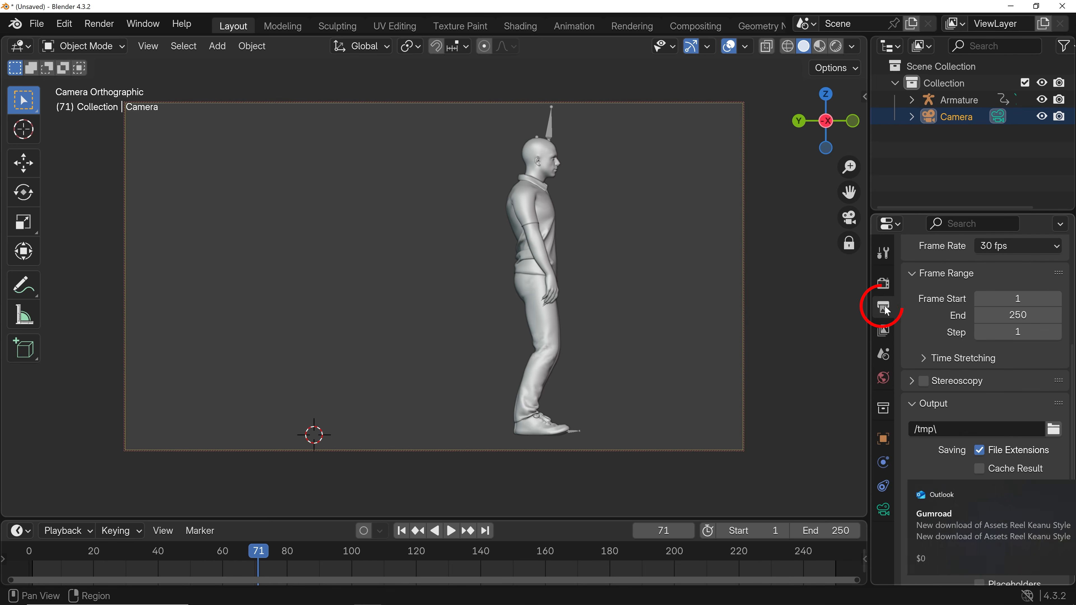
click(1051, 496)
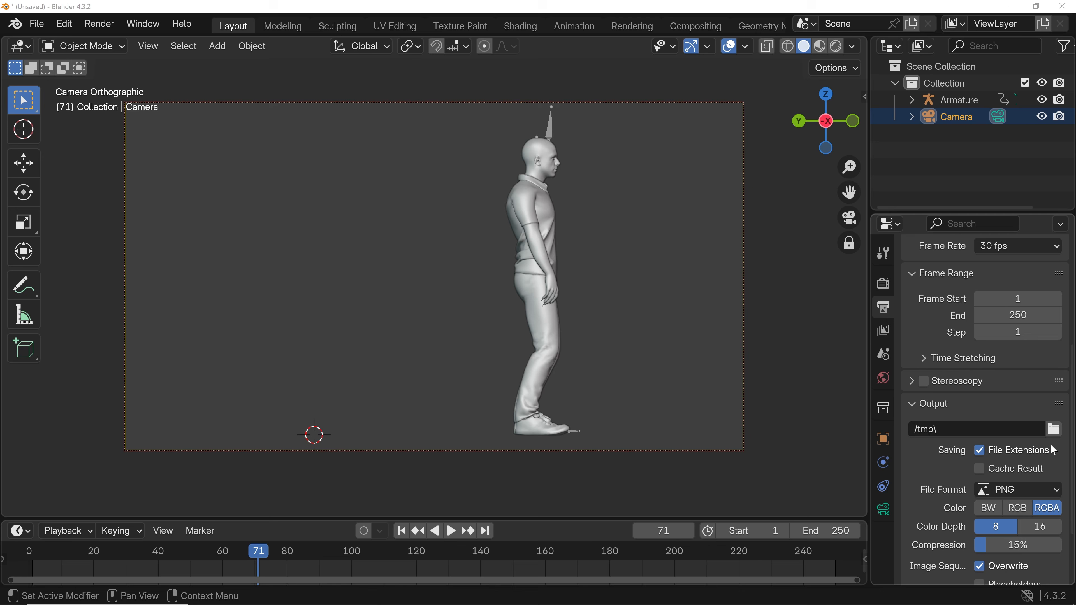
scroll(1060, 459, up, 9)
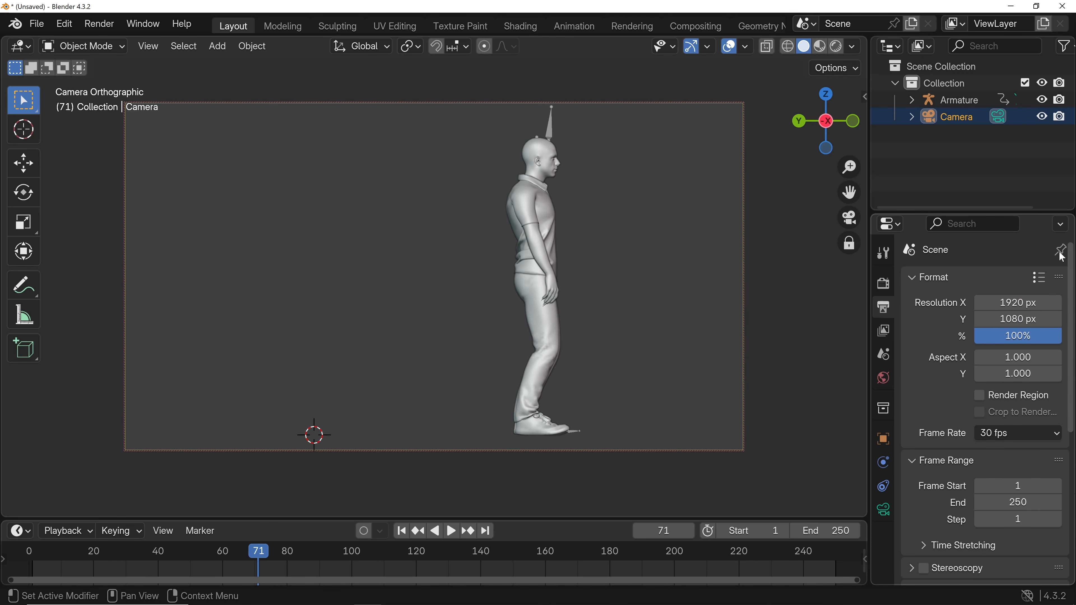
click(1004, 302)
key(Tab)
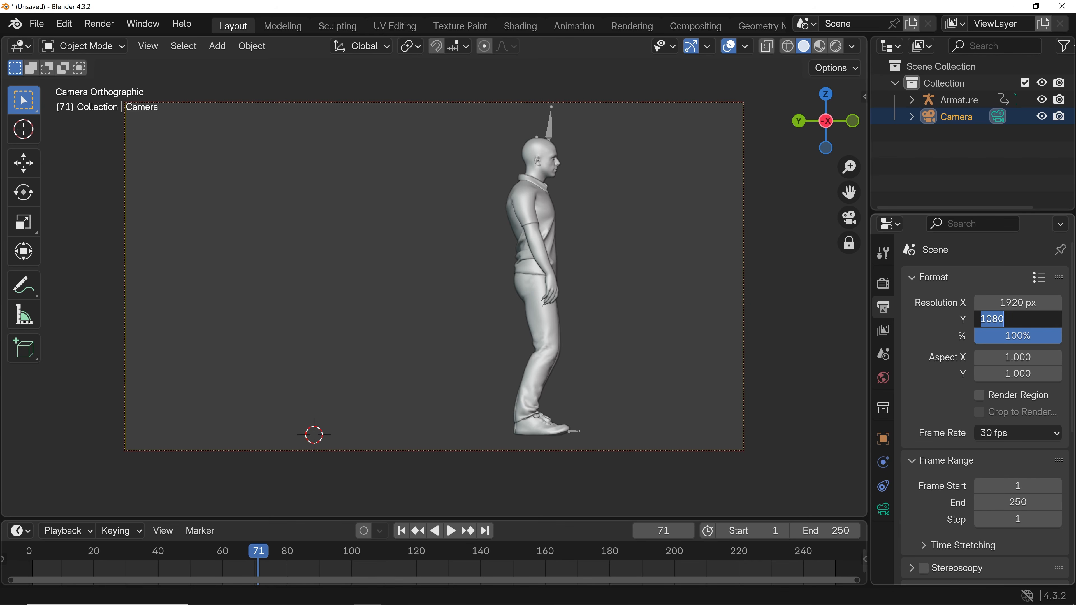
key(Return)
click(1017, 435)
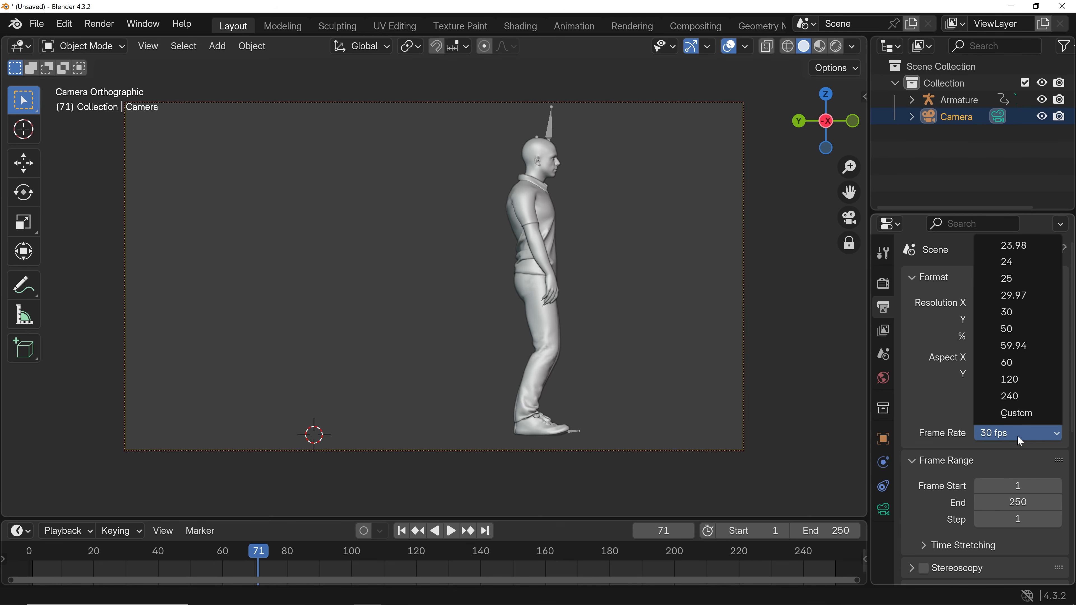
click(1017, 310)
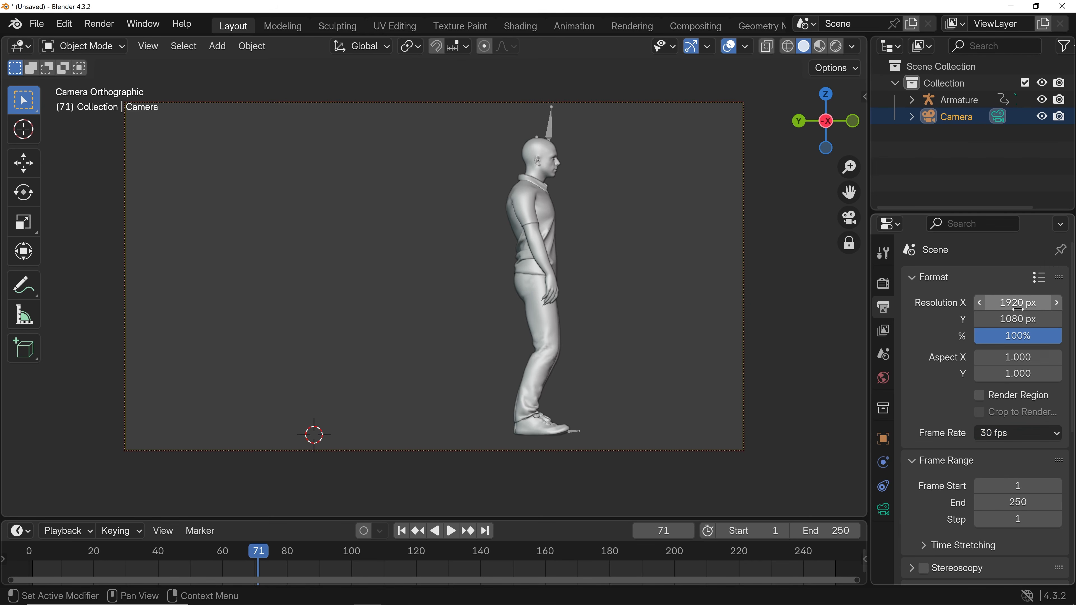
Enlarge the timeline, select the armature to show its keyframes and move the playhead to its last keyframe at frame 74
scroll(1001, 431, down, 3)
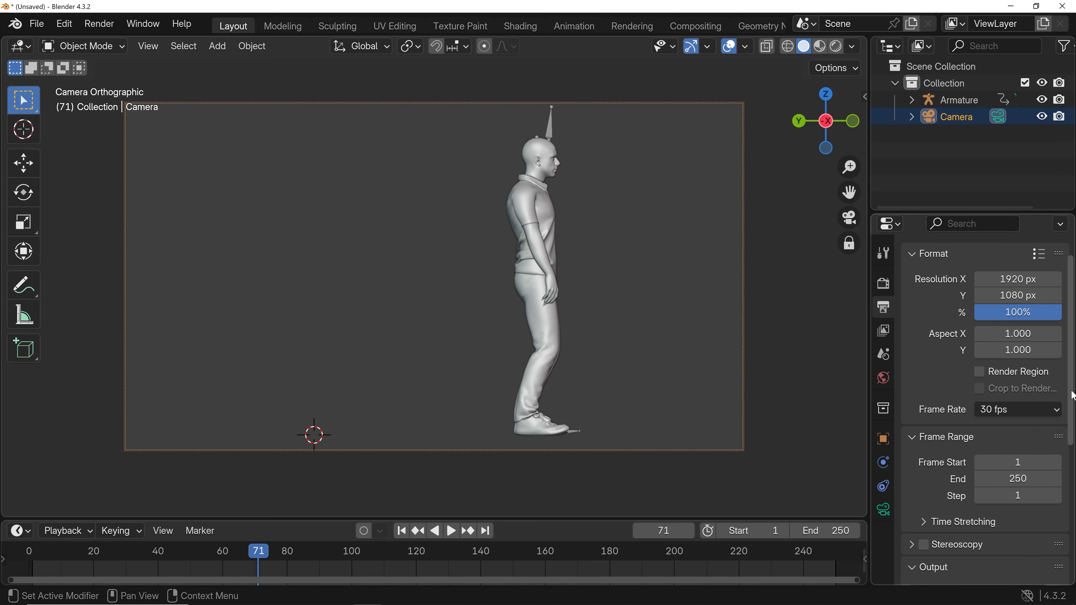
drag(594, 516, 588, 432)
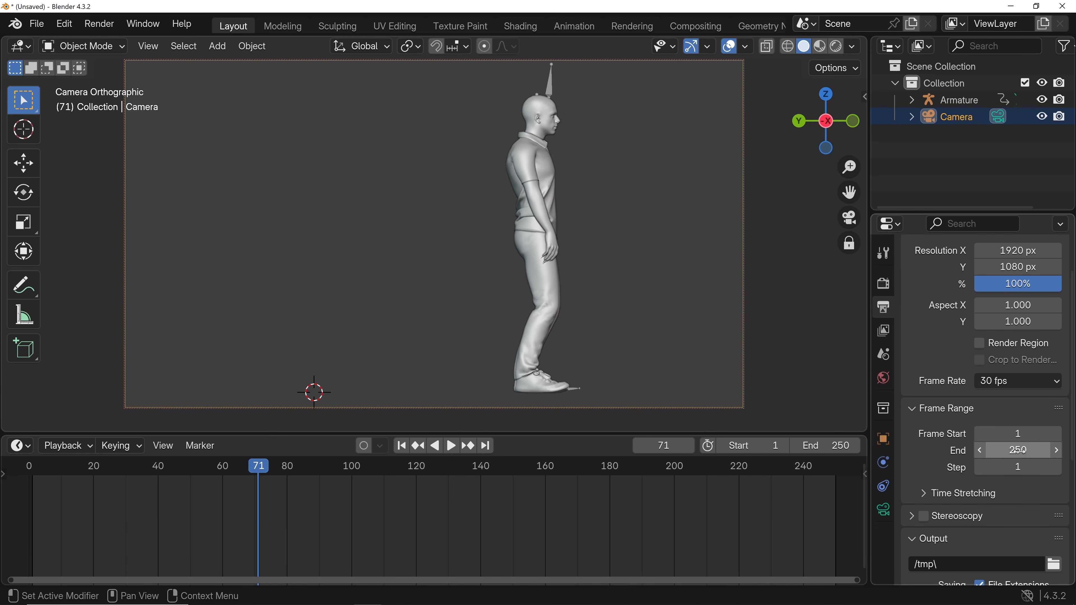
drag(274, 468, 341, 469)
click(552, 76)
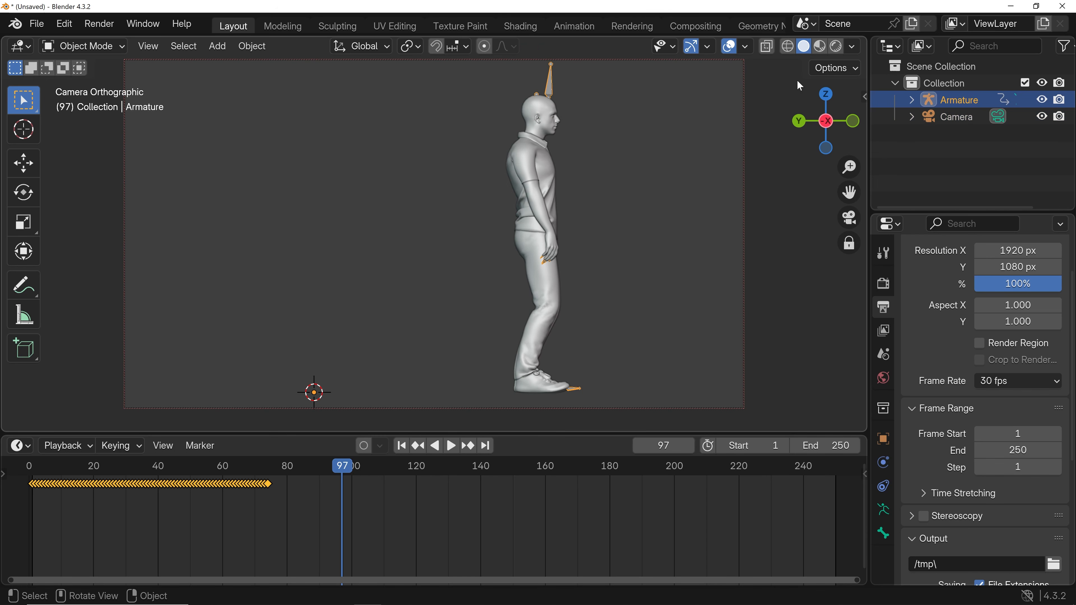
drag(322, 473, 270, 475)
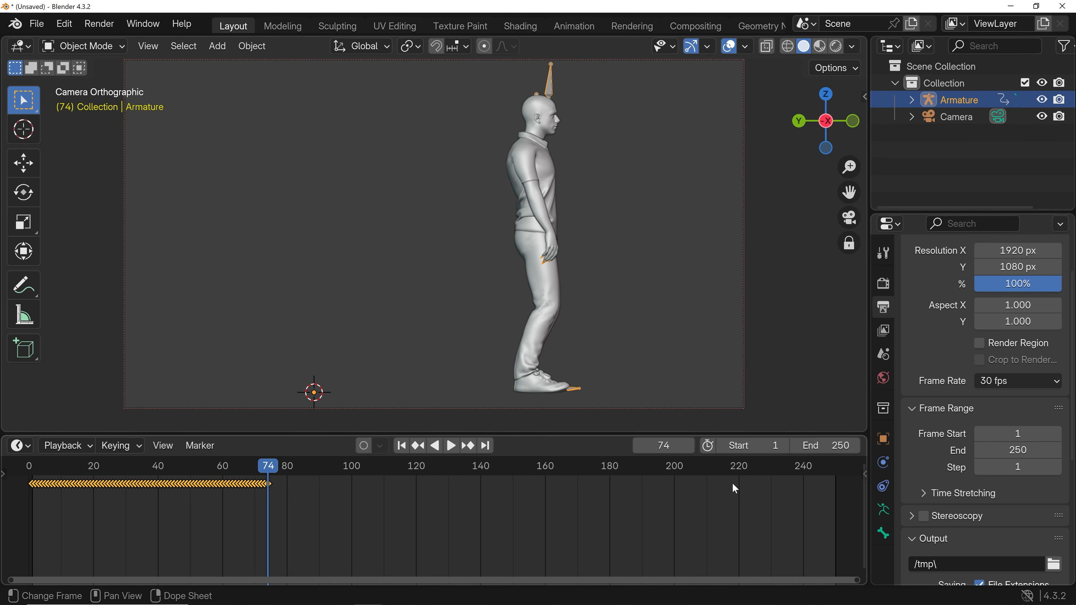
Set the end of the output frame range to 74
click(1017, 450)
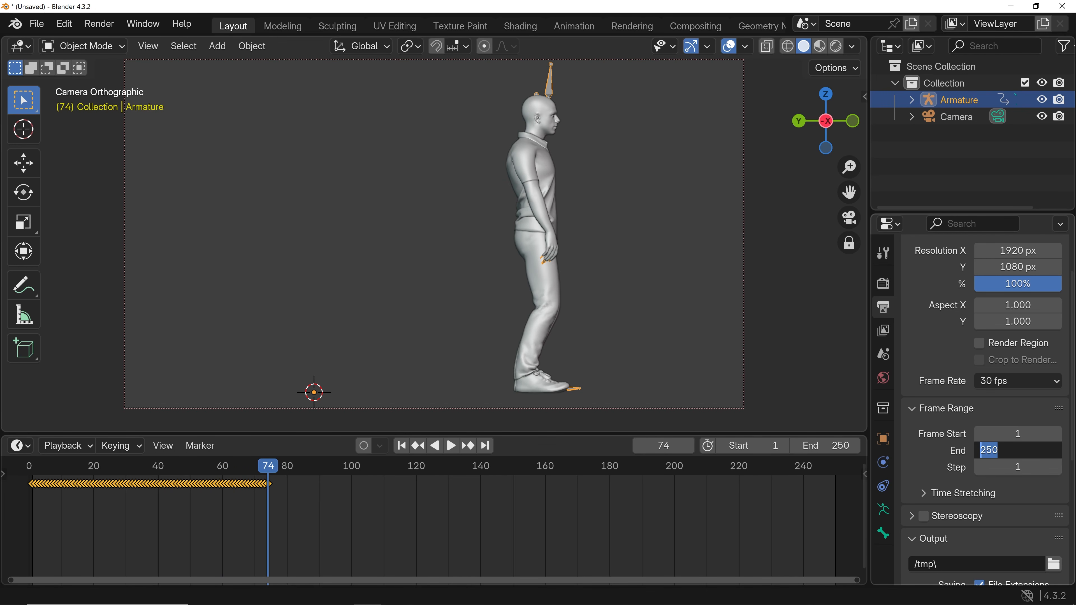
key(BackSpace)
text(74)
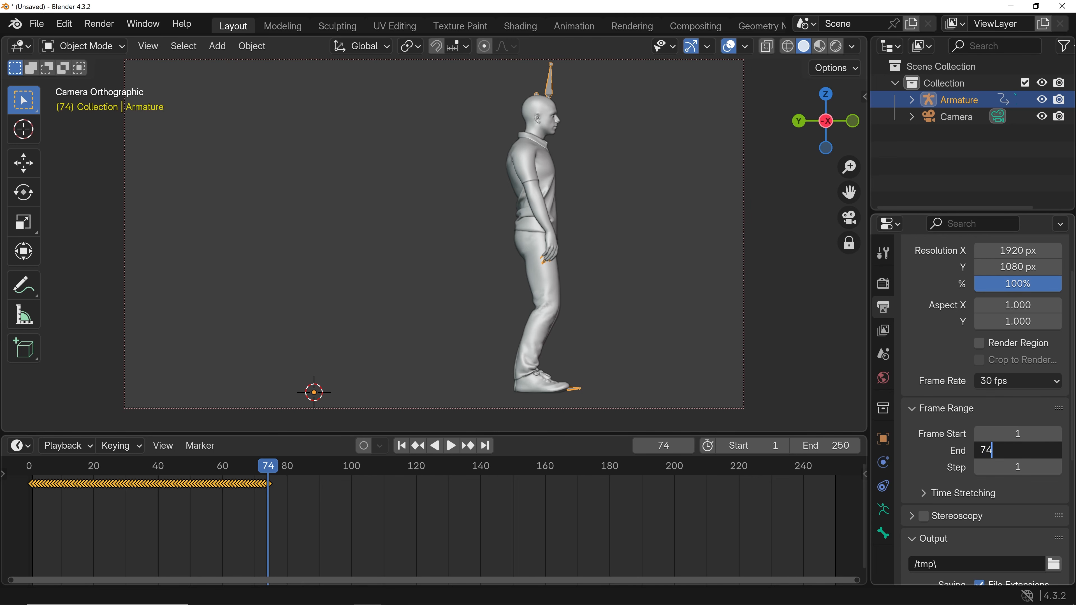
key(Return)
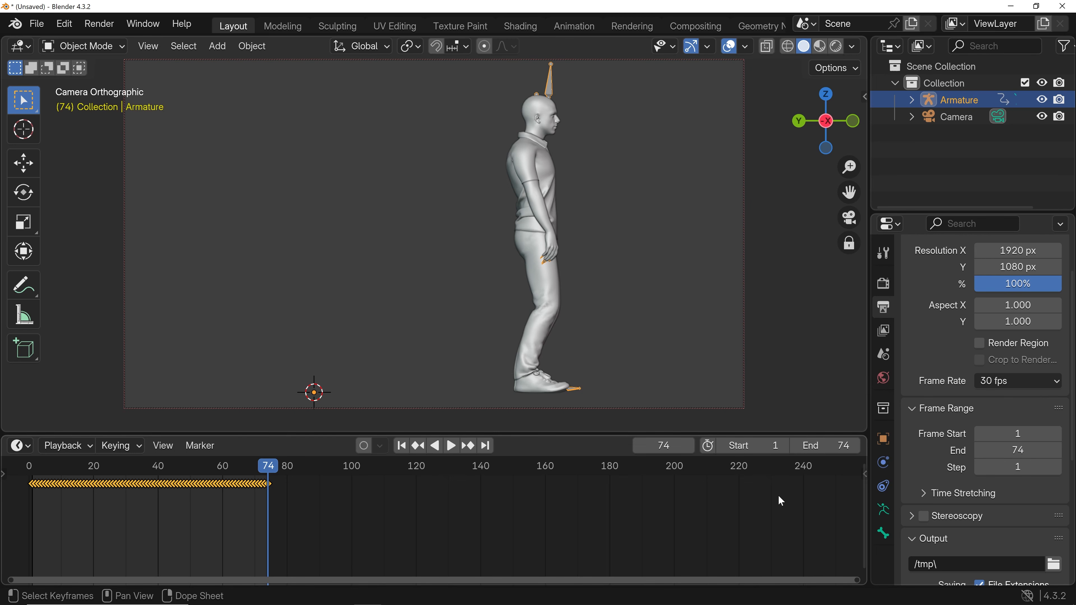
Play the jump within its frame range, stop it and move the playhead to frame 0
drag(275, 467, 227, 468)
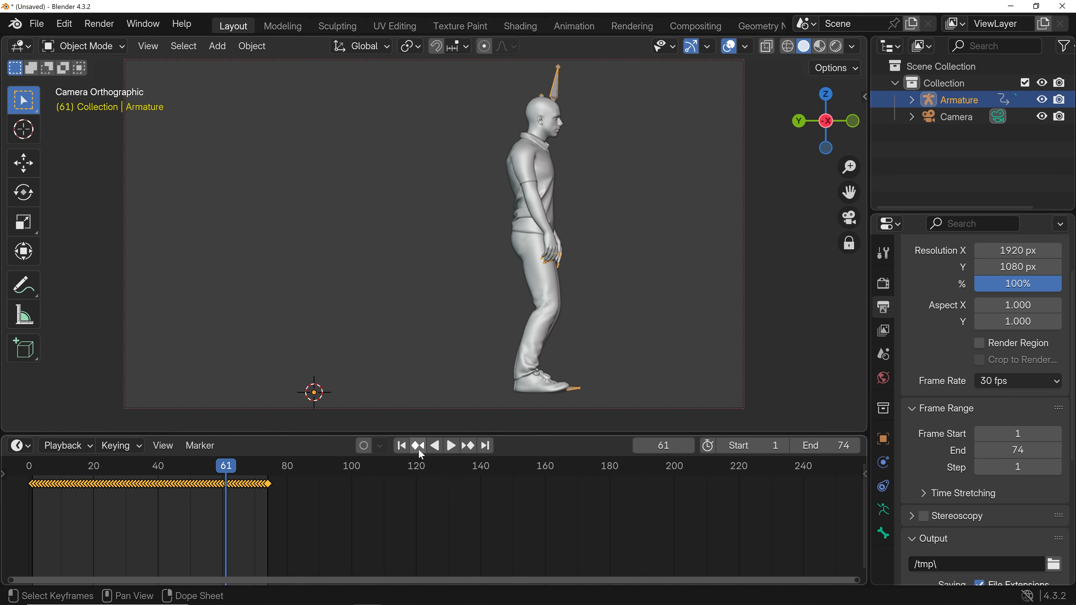
click(449, 450)
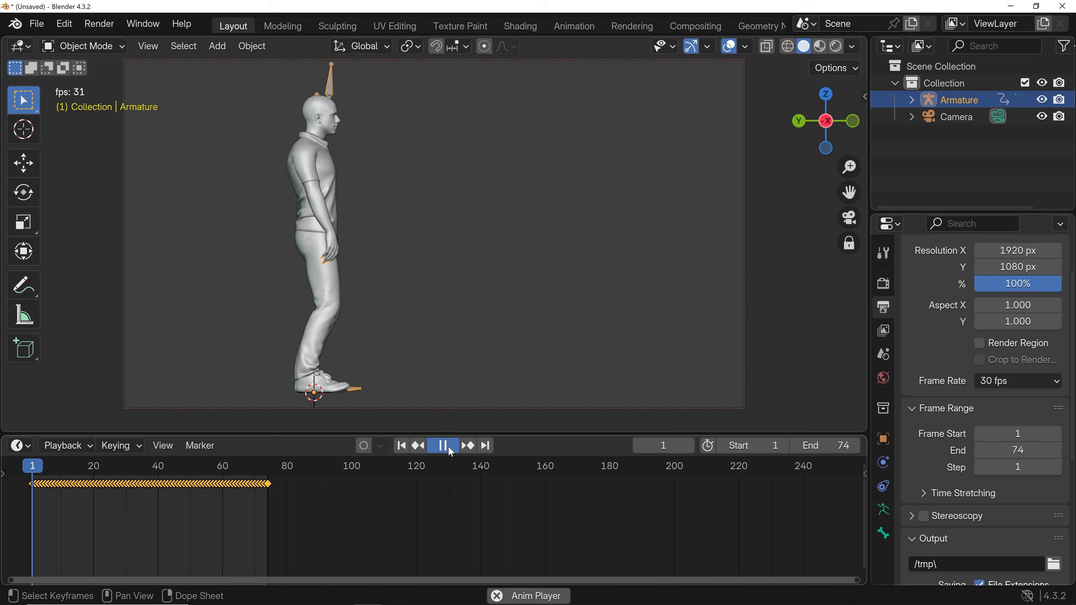
click(448, 446)
key(space)
click(21, 468)
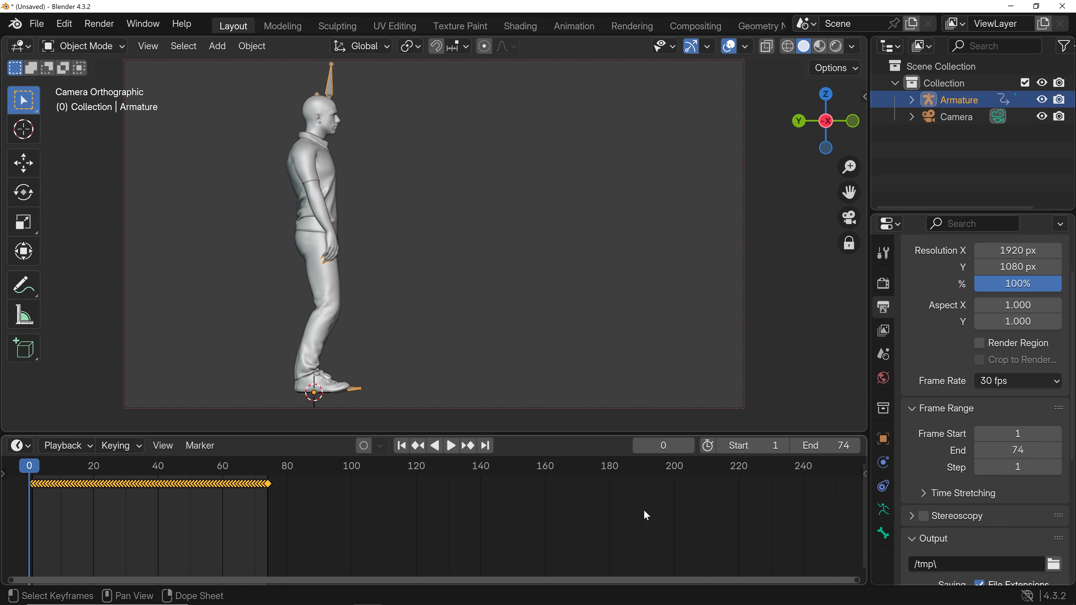
Set the render output path to the folder D:\Proyectos\Vanemotion\Soulmatevisuals Project\Character\
drag(1069, 324, 1072, 421)
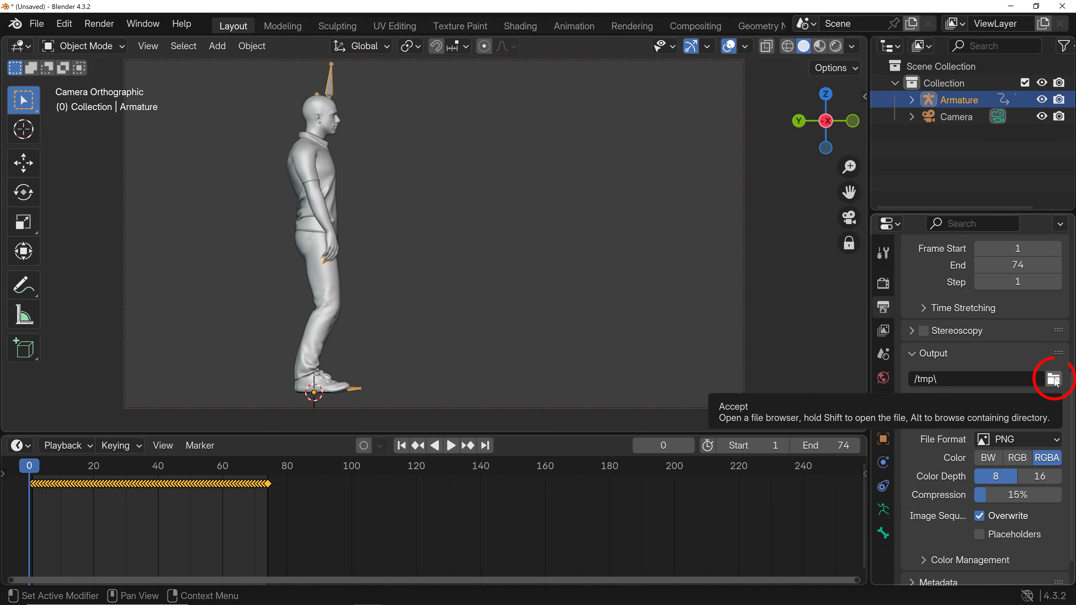
click(1054, 379)
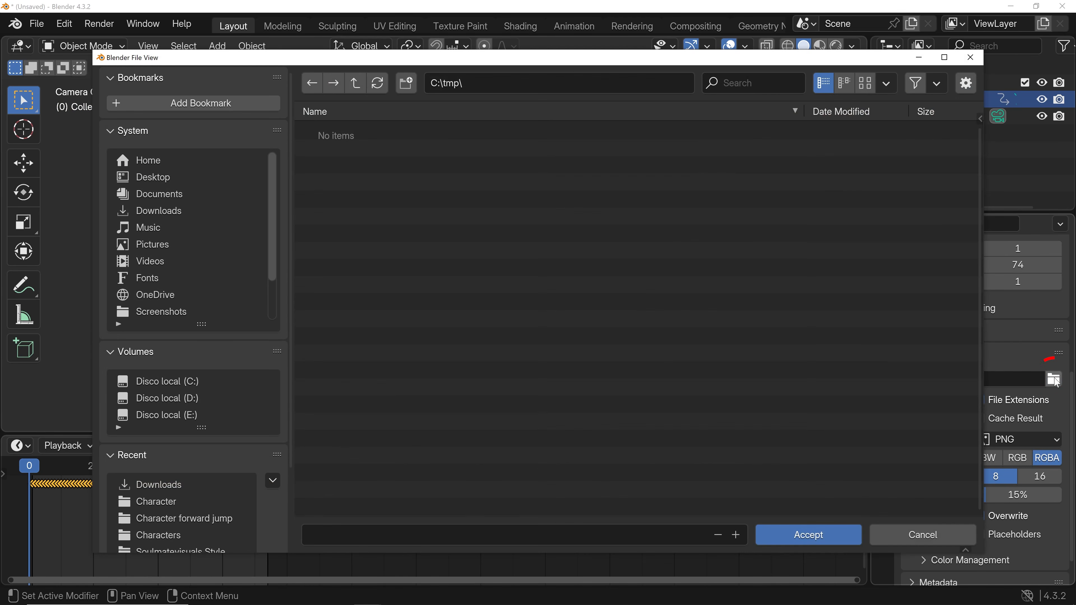
click(188, 400)
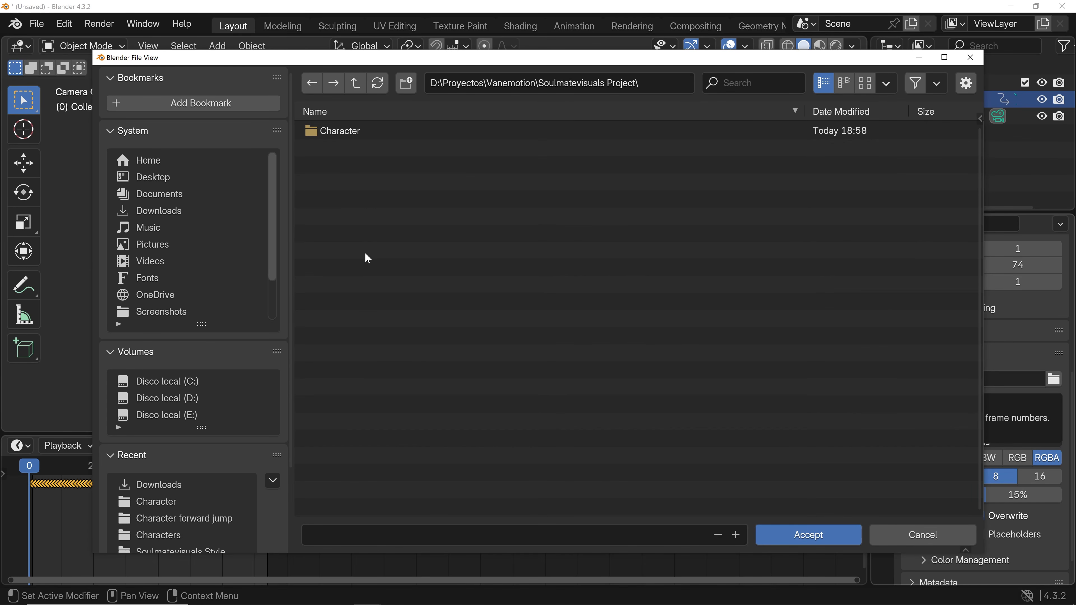
click(354, 133)
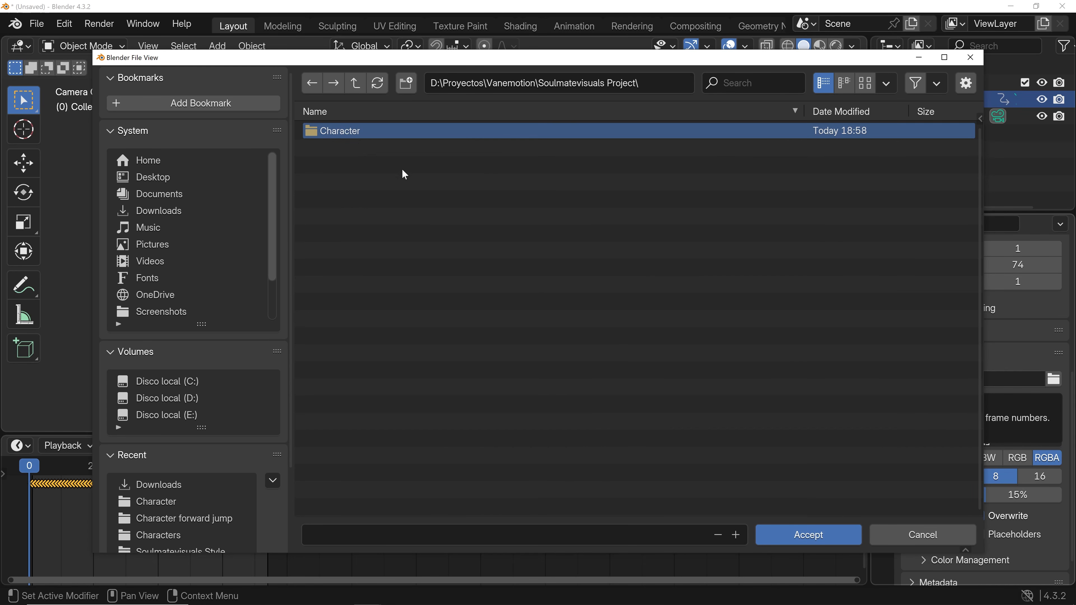
click(816, 535)
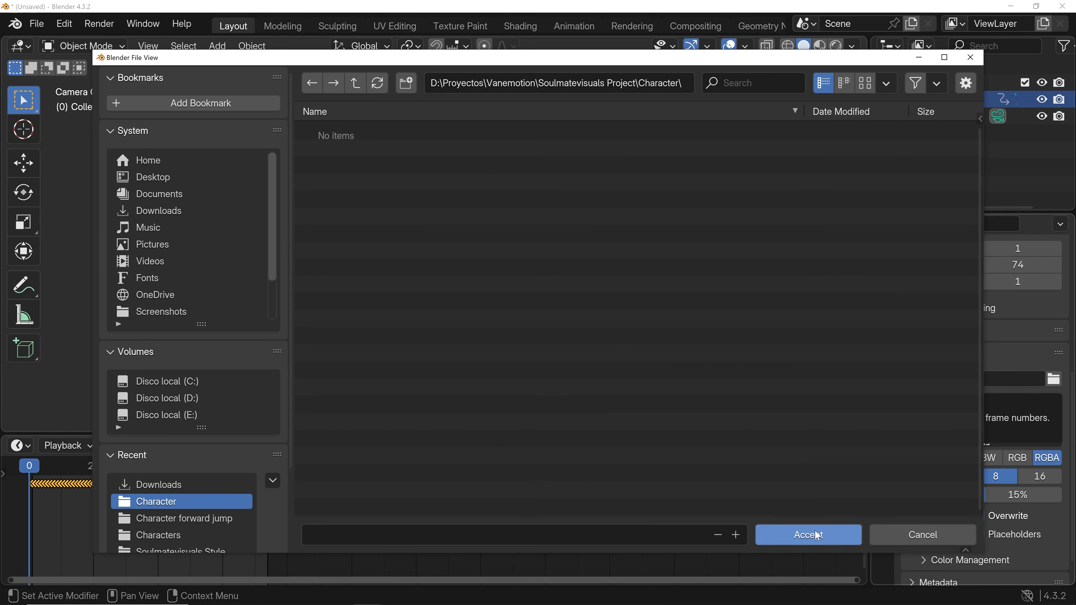
click(816, 535)
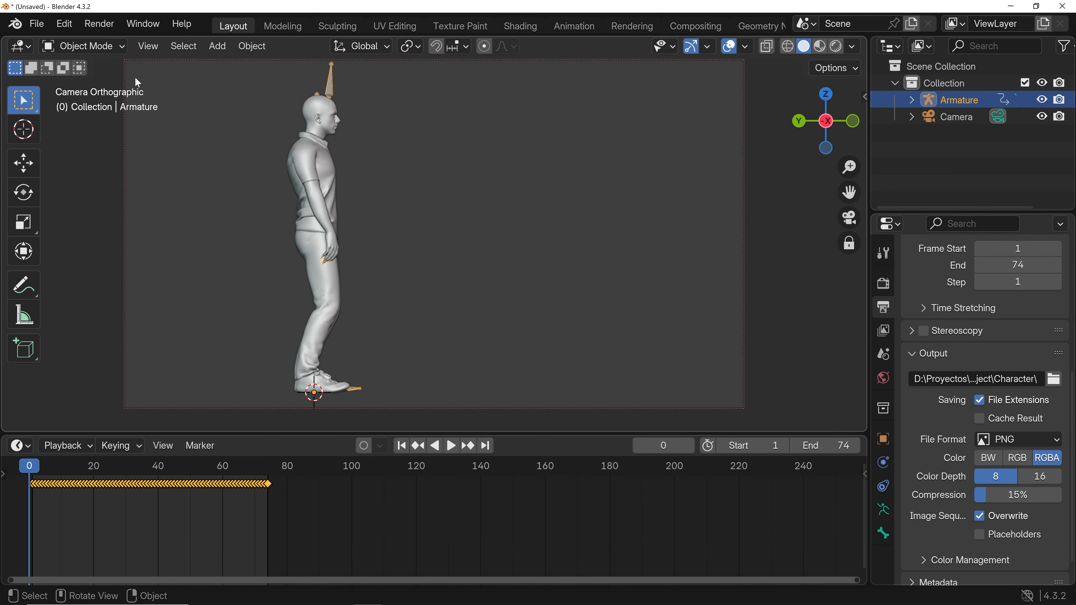
Render the animation, switch to File Explorer and open the Character output folder in Soulmatevisuals Project
click(100, 24)
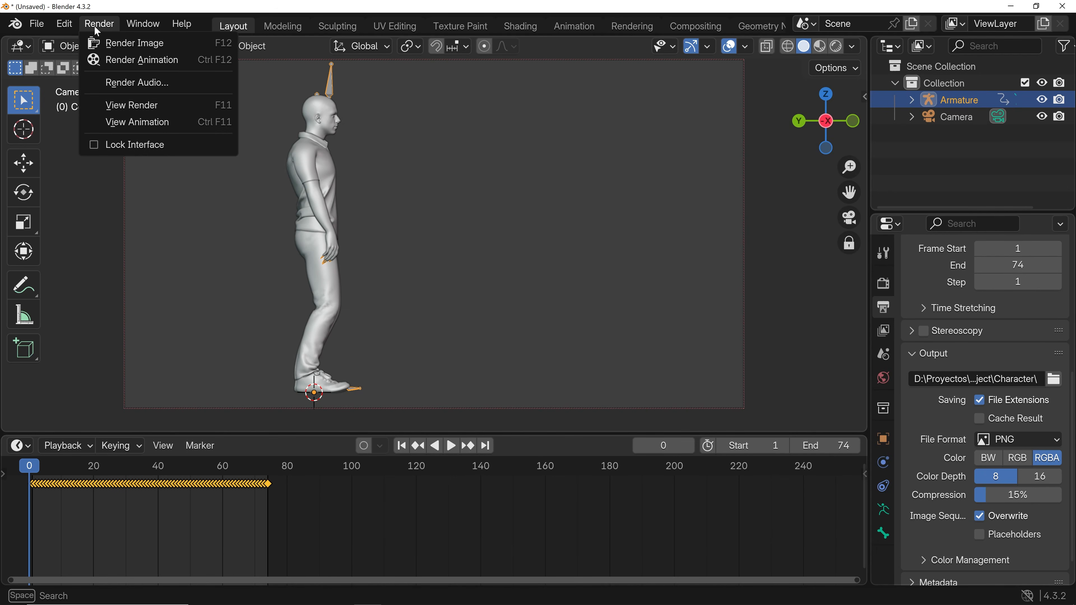
click(131, 60)
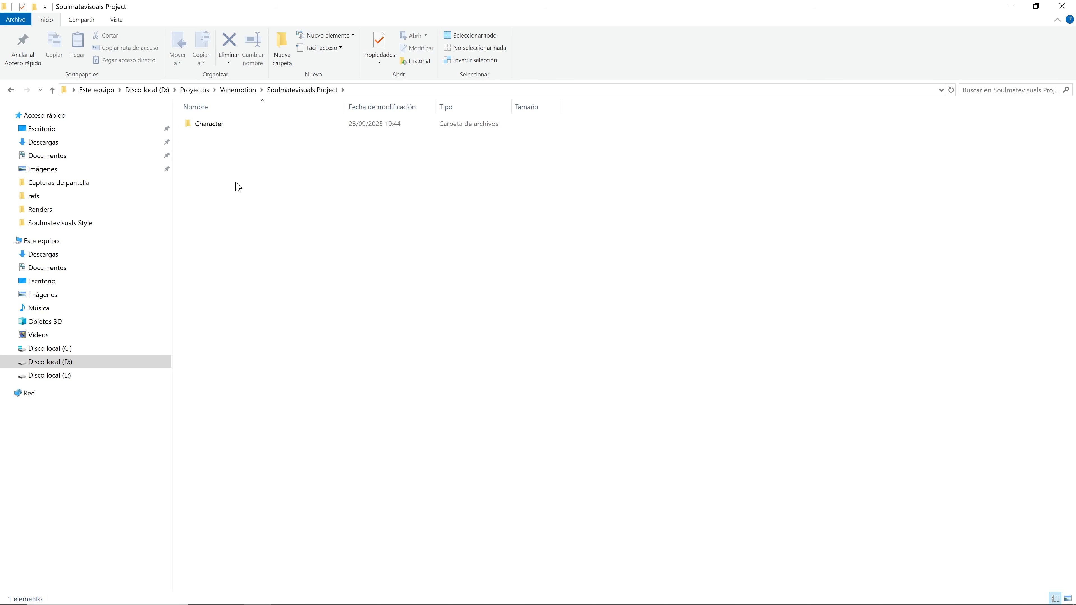
double_click(219, 123)
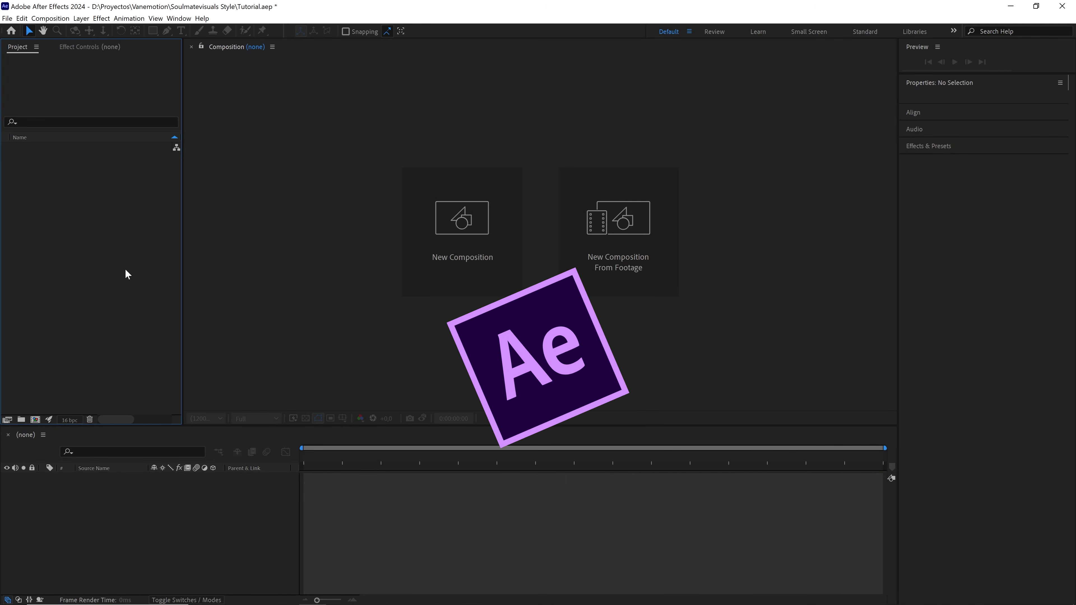
Switch to After Effects and import the image Ref elements 01 from the Soulmatevisuals Project's Assets folder
click(6, 18)
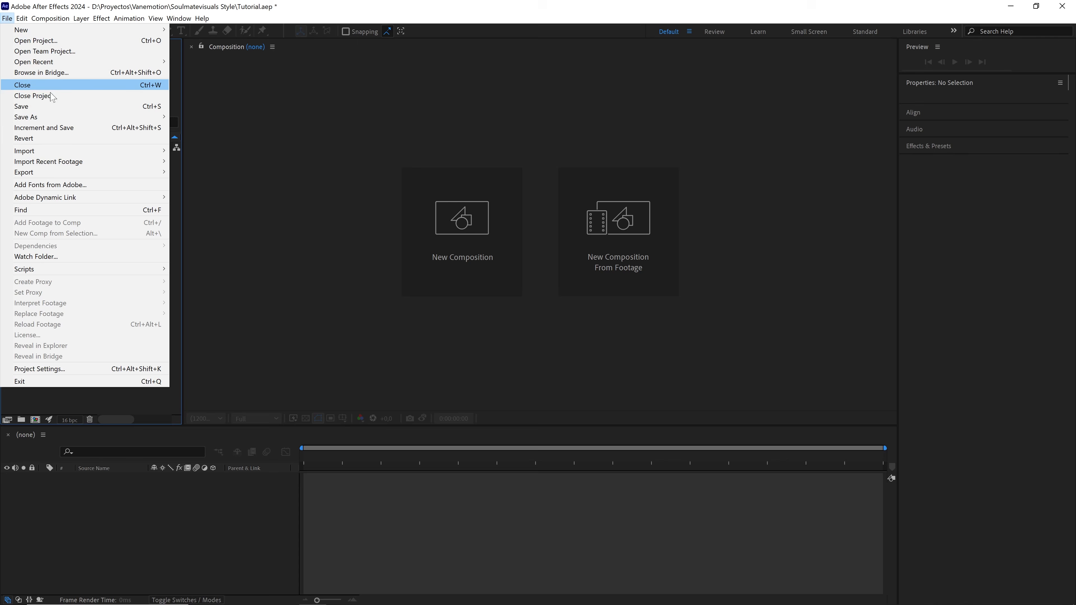
mouse_move(92, 151)
click(182, 151)
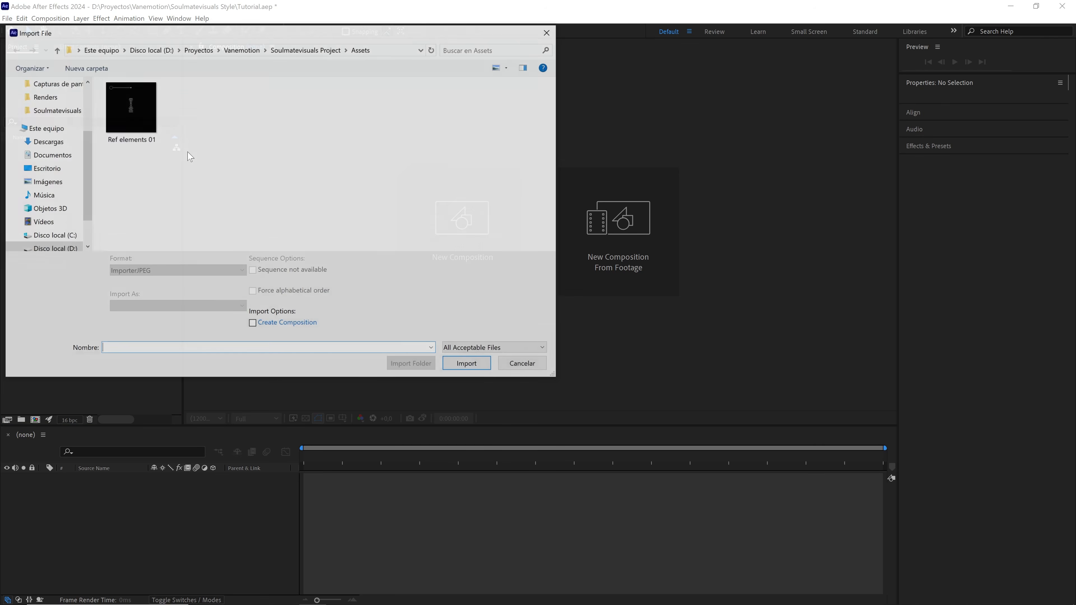
click(133, 113)
click(466, 364)
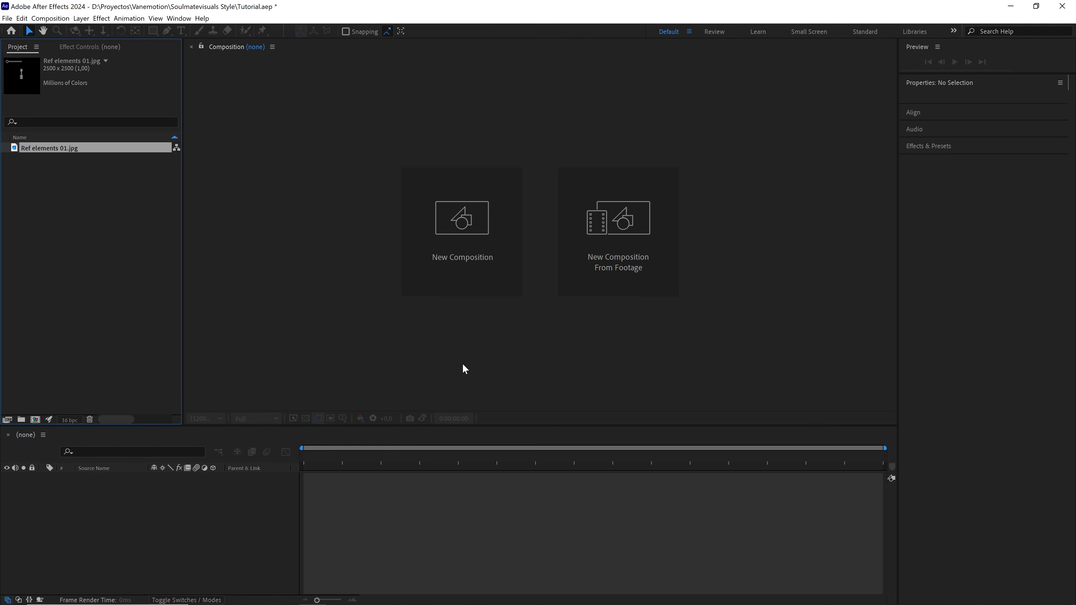
Create a 2500 x 2500 px, 30 fps, 20-second composition from Ref elements 01.jpg and name it Animation
drag(68, 149, 35, 420)
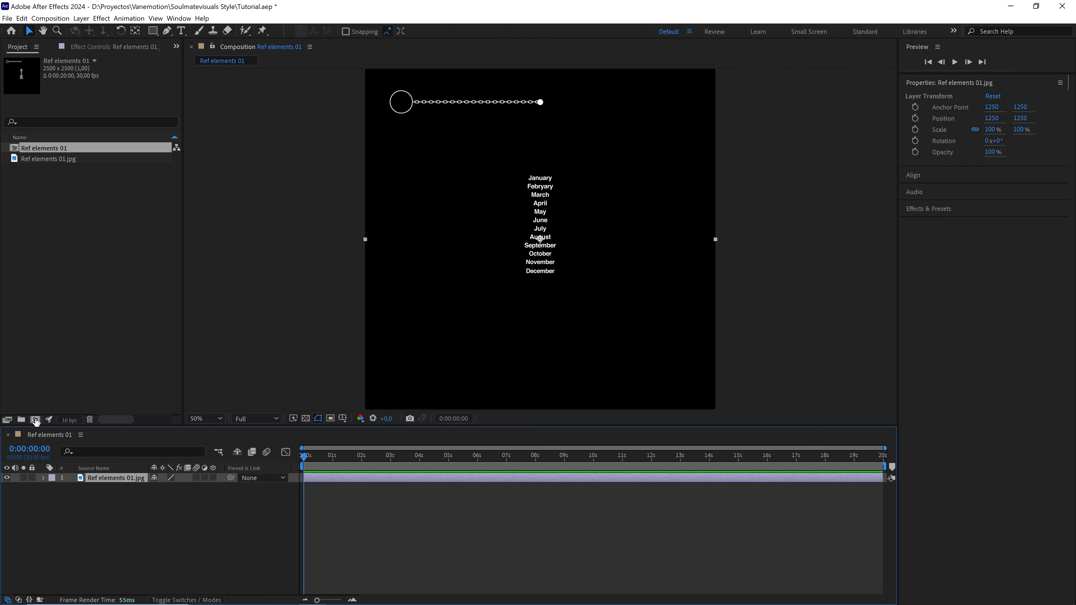
click(50, 18)
click(58, 41)
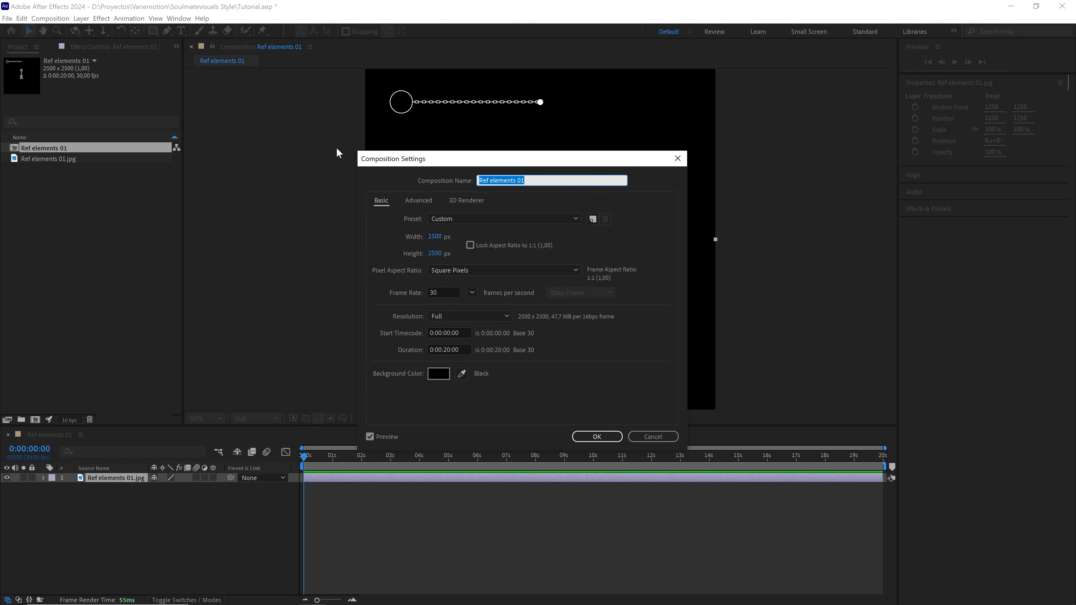
text(Animation)
click(444, 236)
click(437, 252)
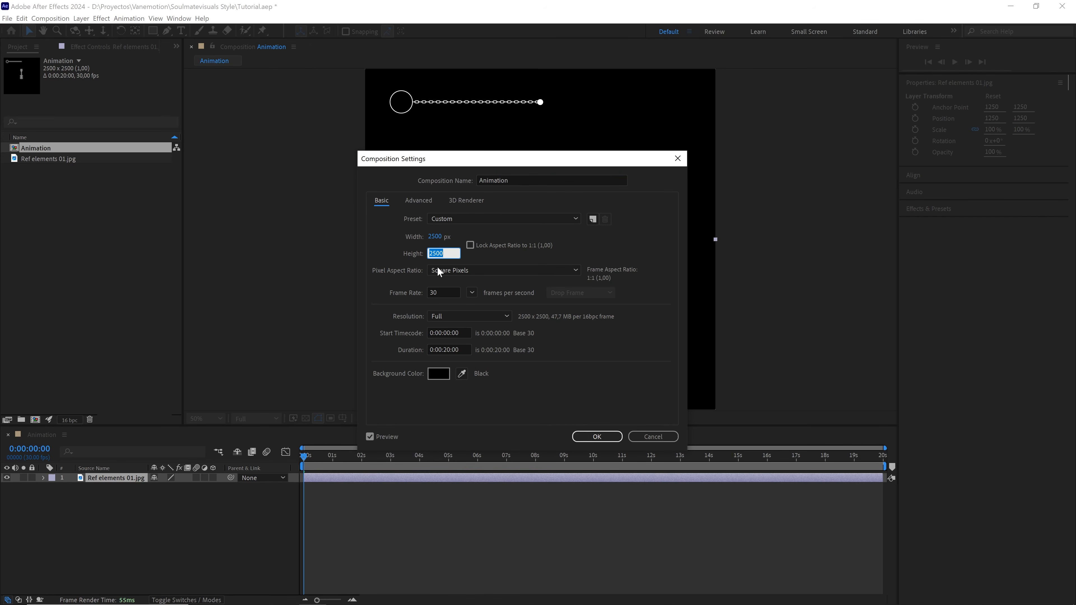
click(442, 290)
click(465, 349)
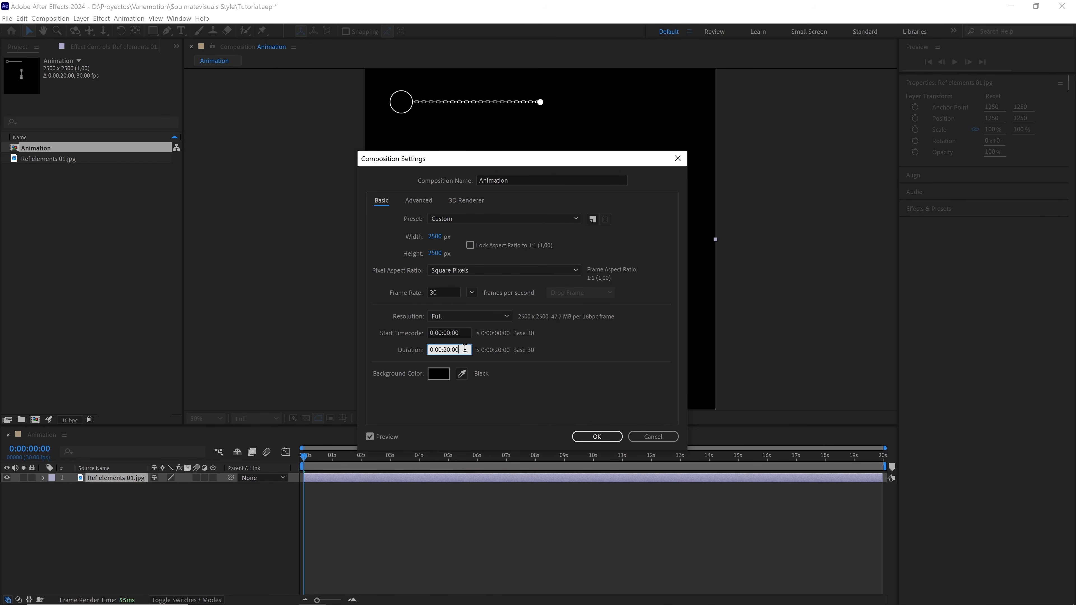
click(594, 436)
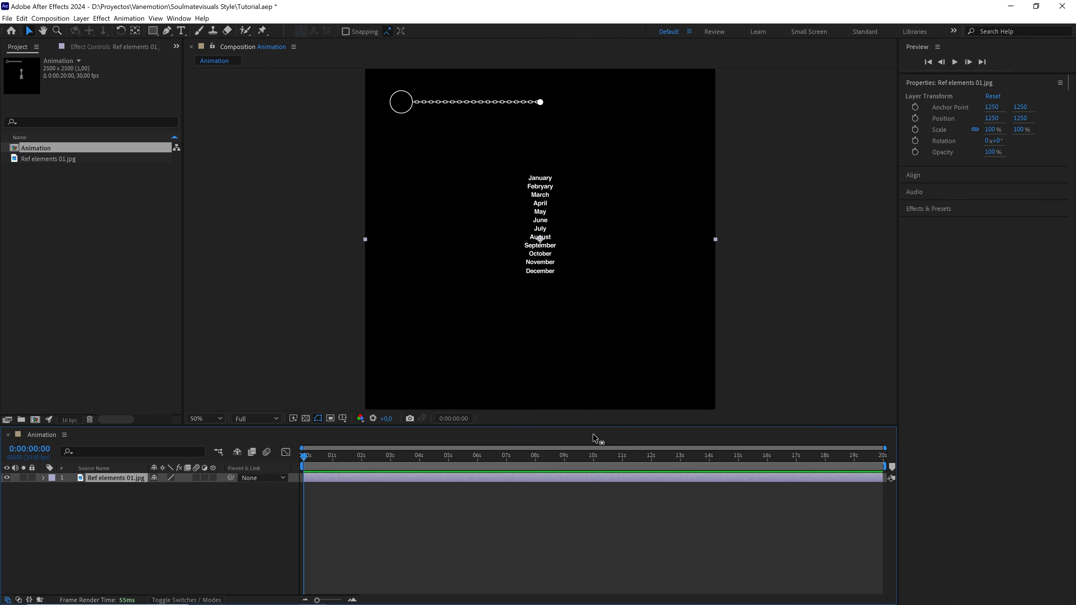
Add a white 1080 x 1920 px solid named Ref vertical format and lower its opacity to 9%
right_click(236, 520)
mouse_move(327, 407)
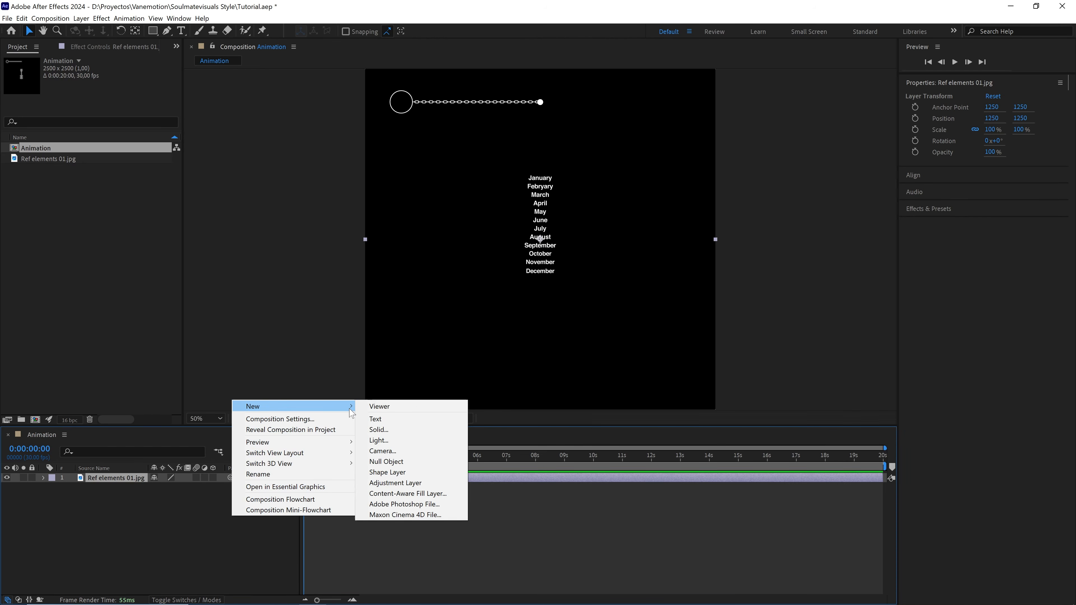
click(378, 430)
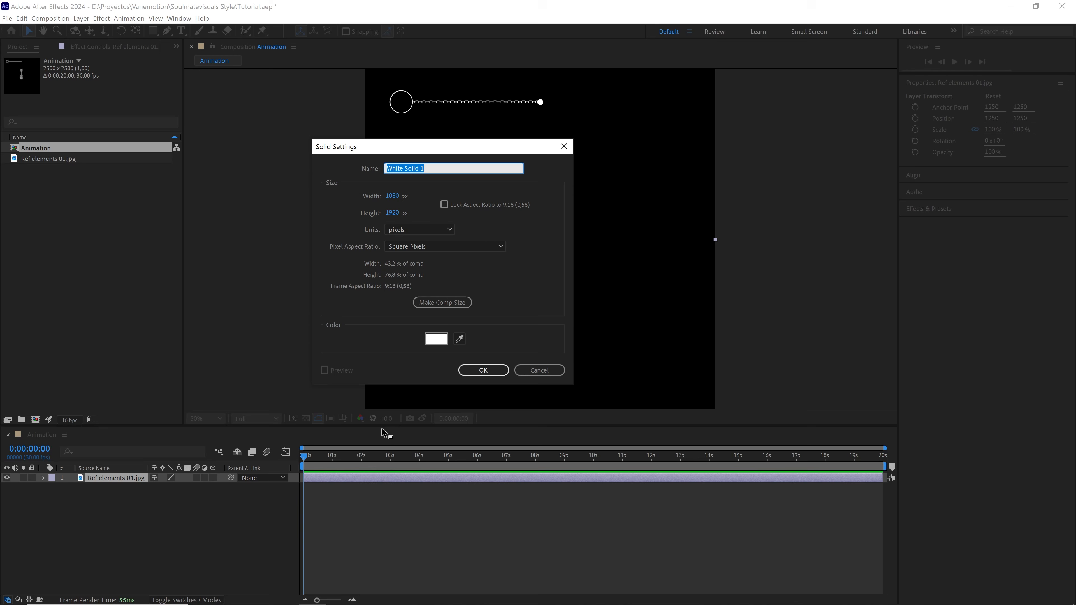
text(Ref vertical format)
click(392, 213)
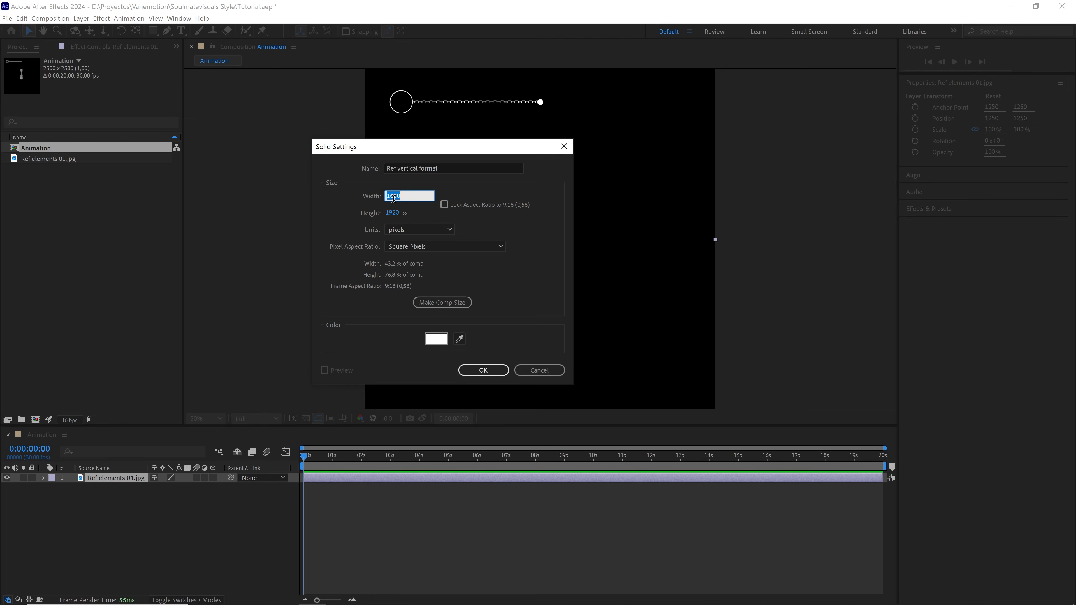
click(499, 371)
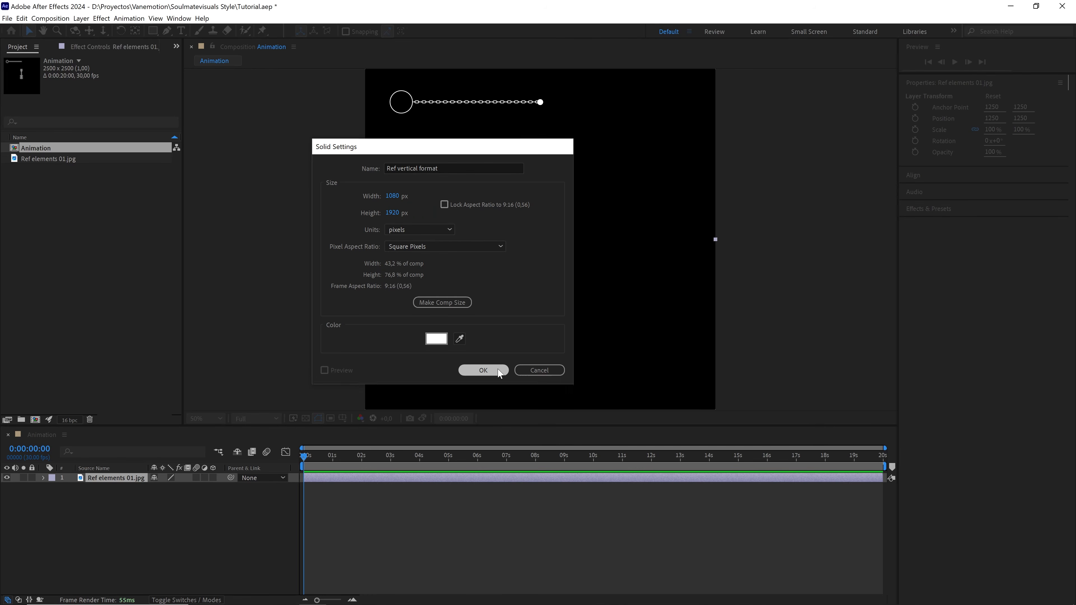
key(t)
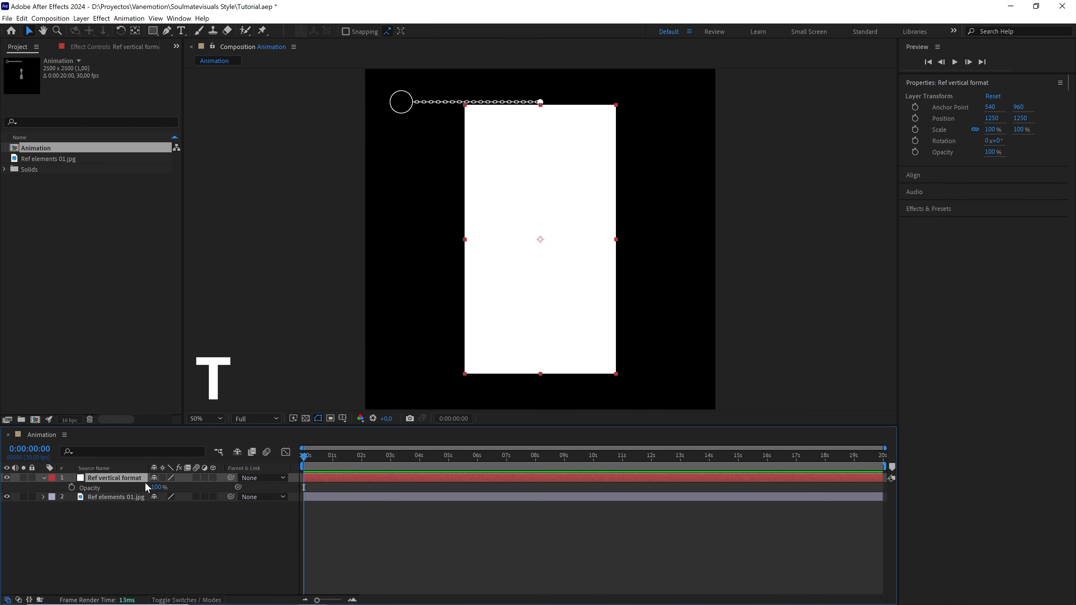
drag(157, 487, 114, 494)
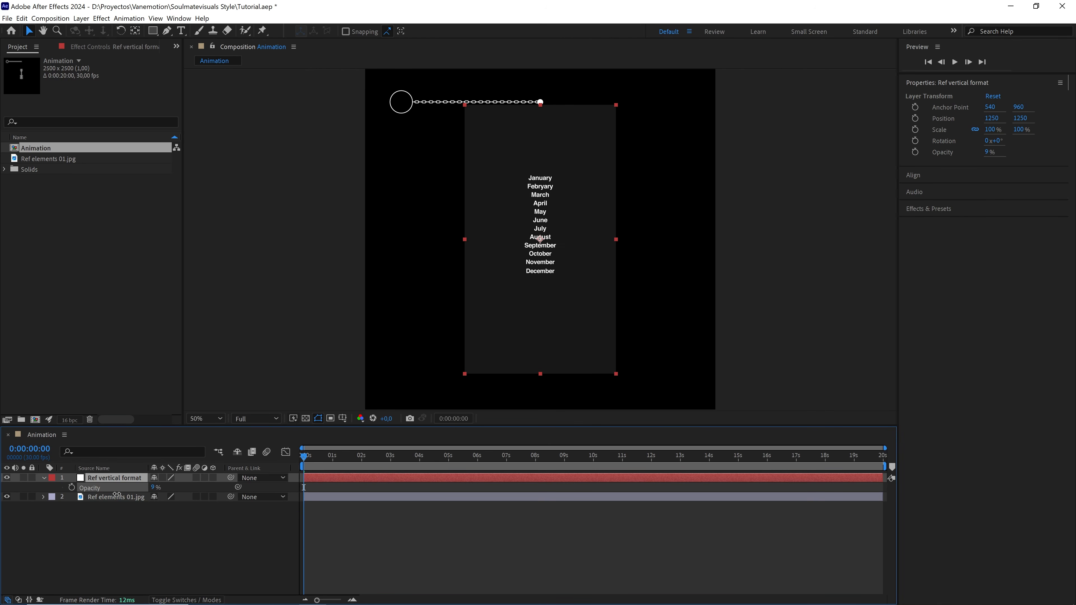
Turn the Ref vertical format layer into a guide layer and lock it
right_click(97, 476)
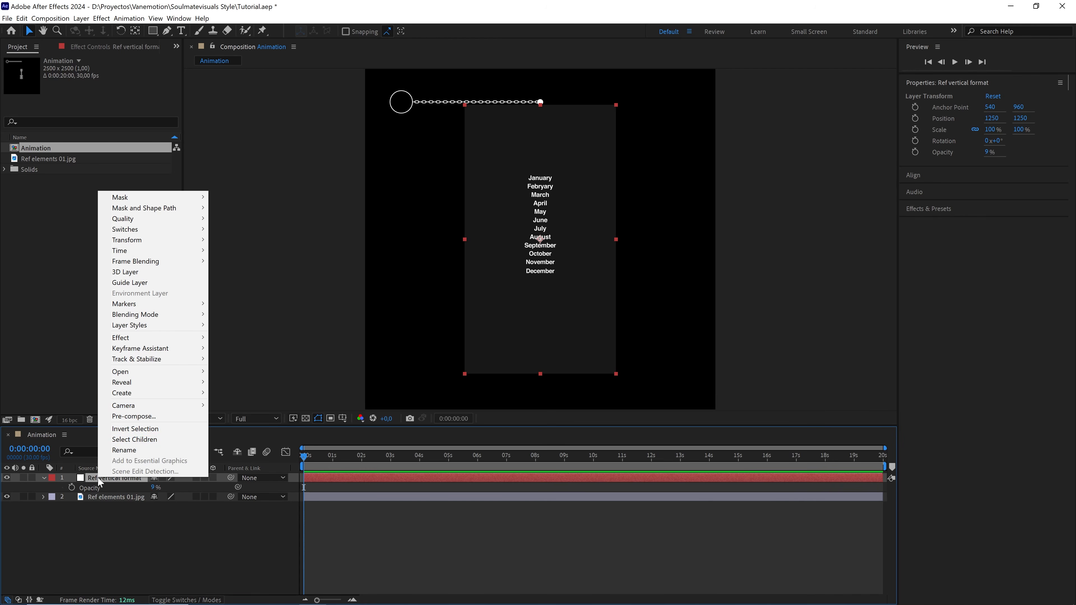
click(123, 282)
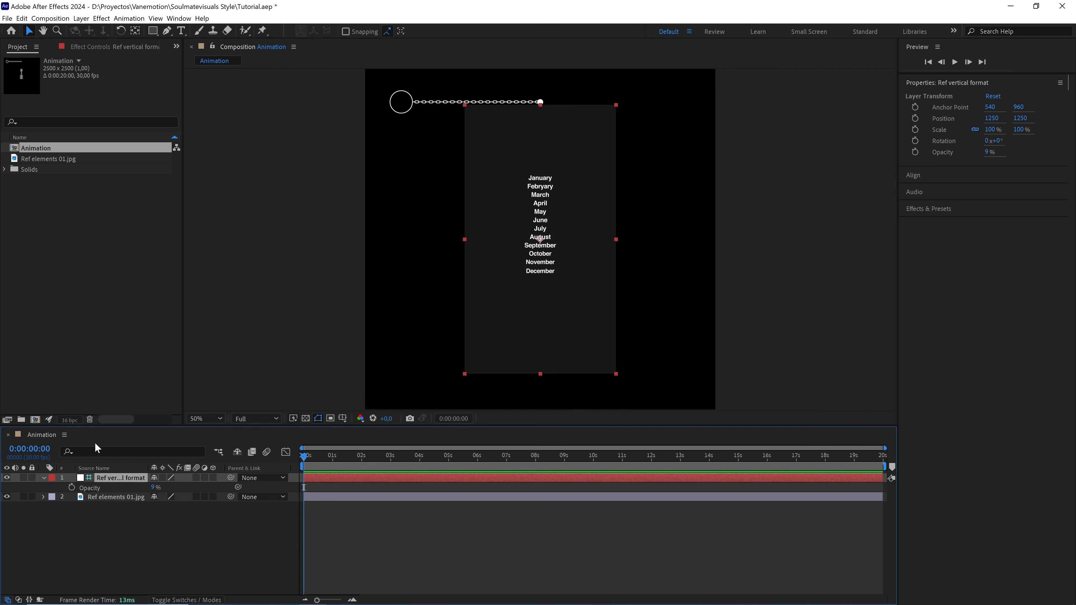
click(32, 478)
Lower the opacity of the Ref elements 01.jpg layer to 18%
click(104, 499)
key(t)
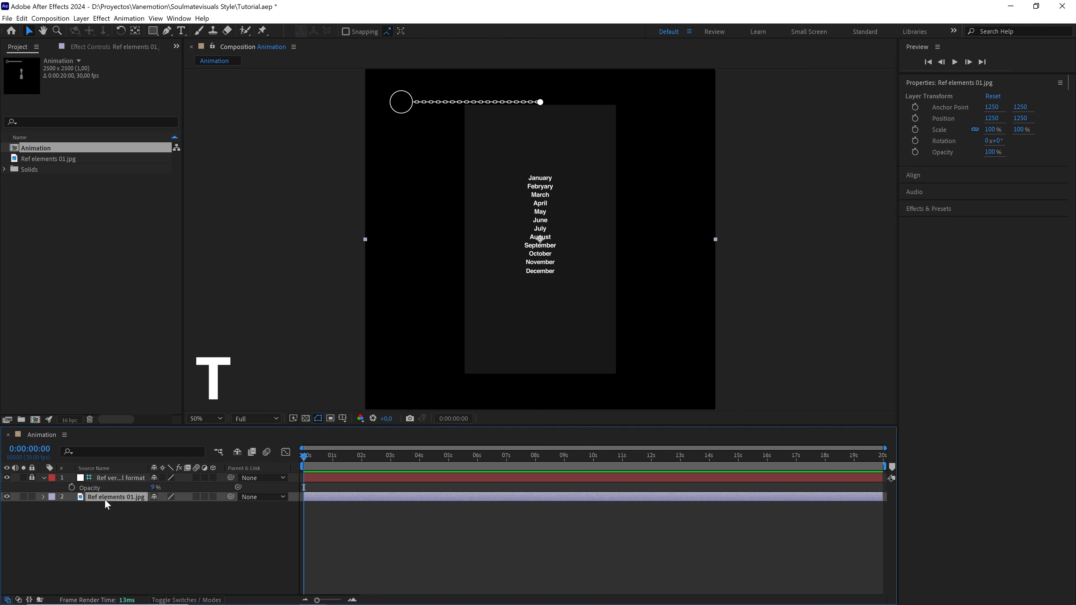
drag(152, 507, 117, 512)
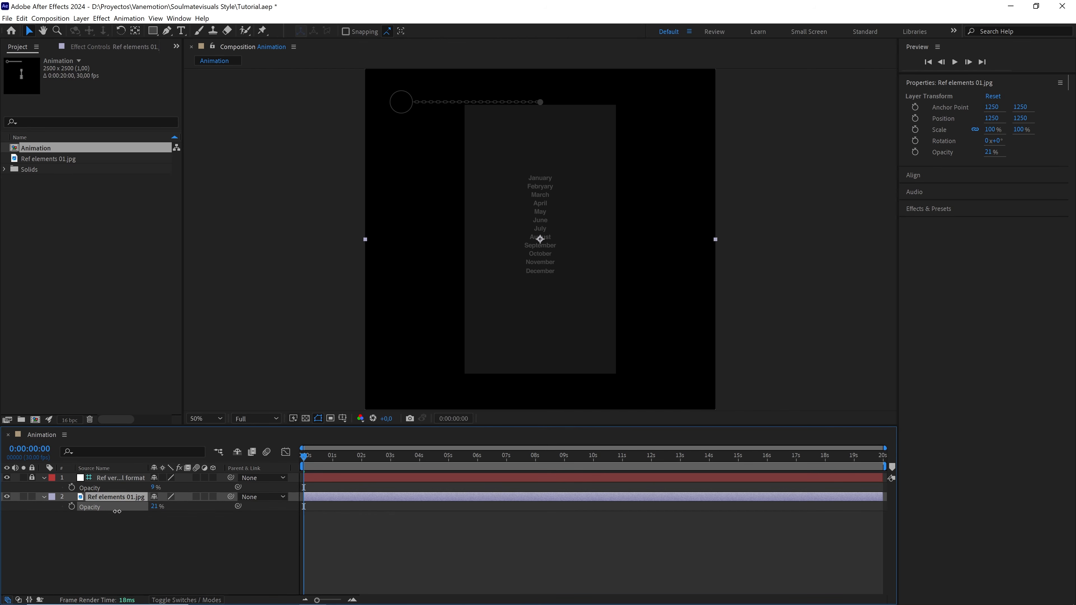
Turn the Ref elements 01.jpg layer into a guide layer and lock it
right_click(117, 498)
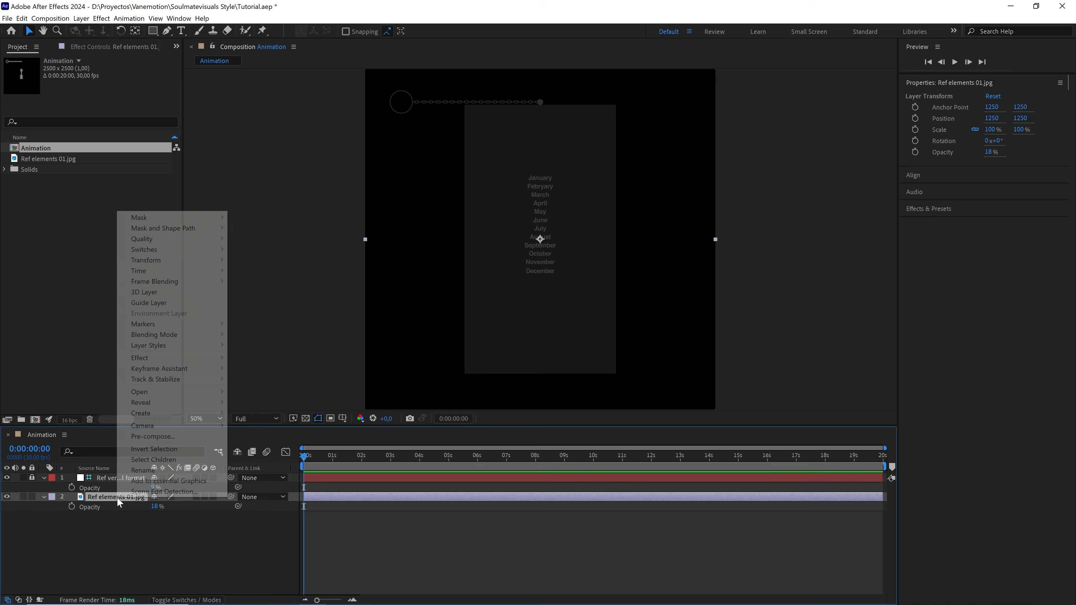
key(Escape)
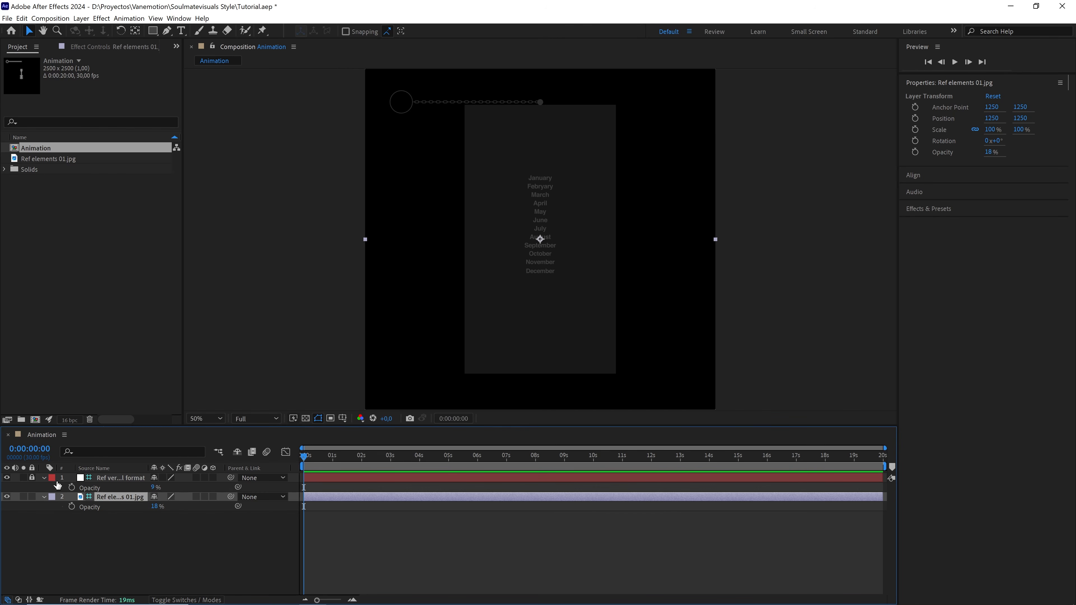
click(31, 497)
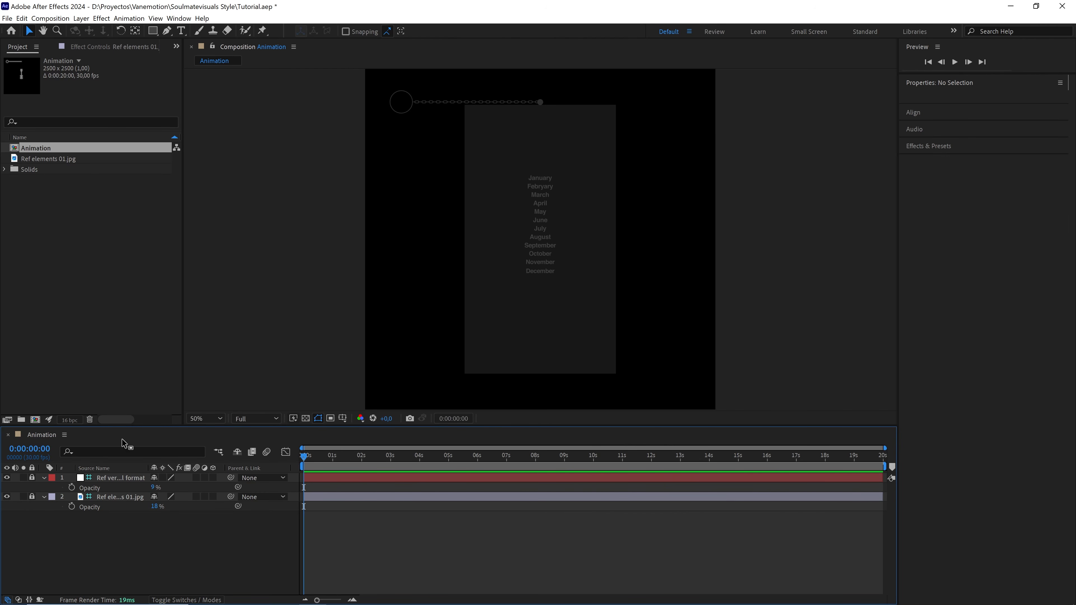
Add a text layer beside the reference list with the month names January to December, one per line
key(ctrl+t)
key(slash)
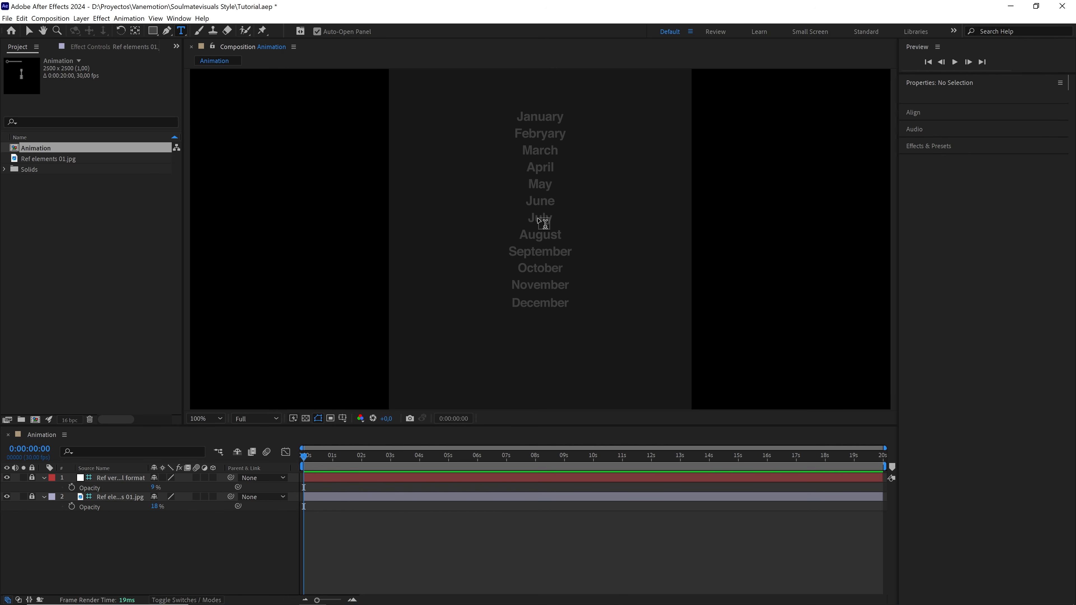
click(453, 112)
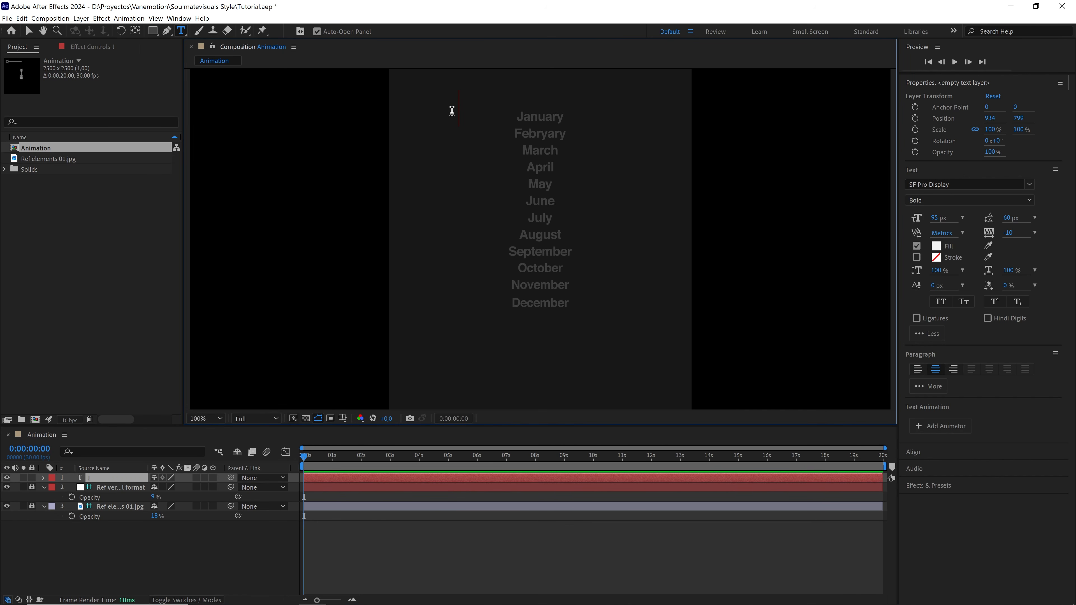
text(January)
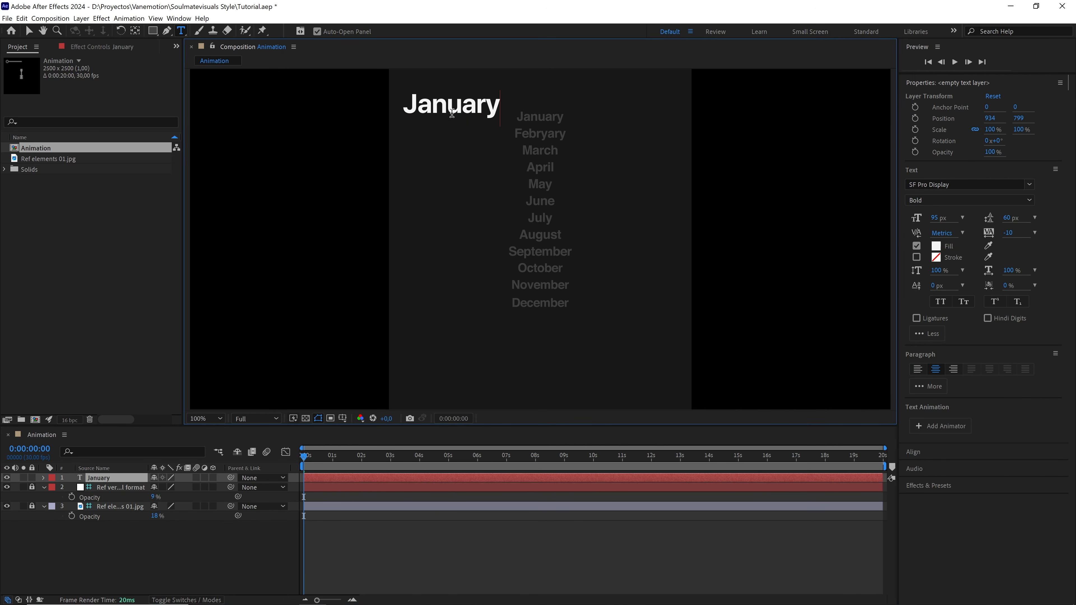
key(Return)
text(February)
key(Return)
text(March)
key(Return)
text(Apri)
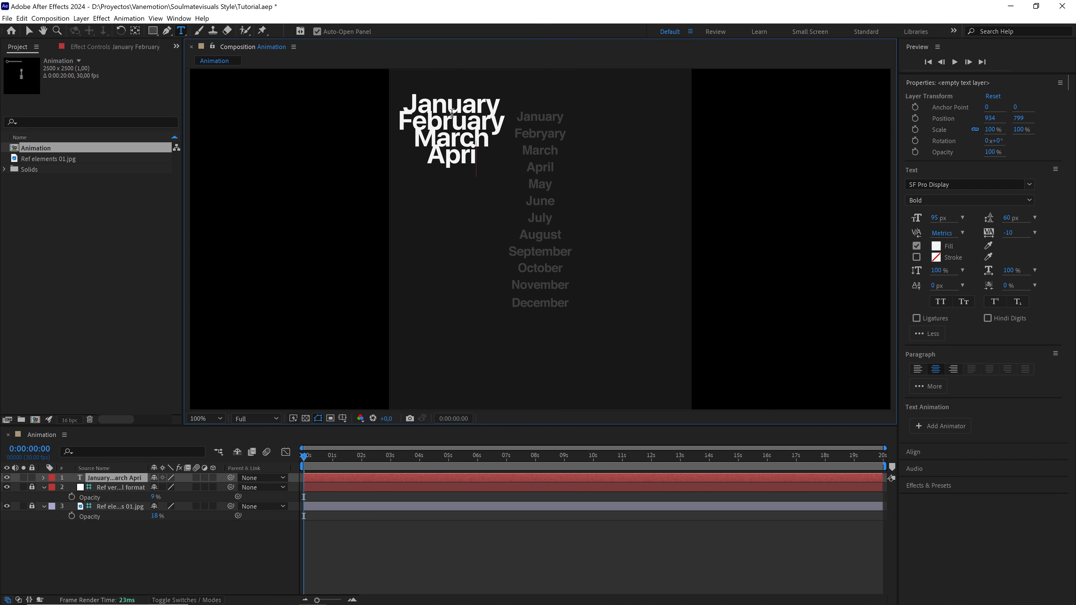
text(l)
key(Return)
text(May)
key(Return)
text(June)
key(Return)
text(July)
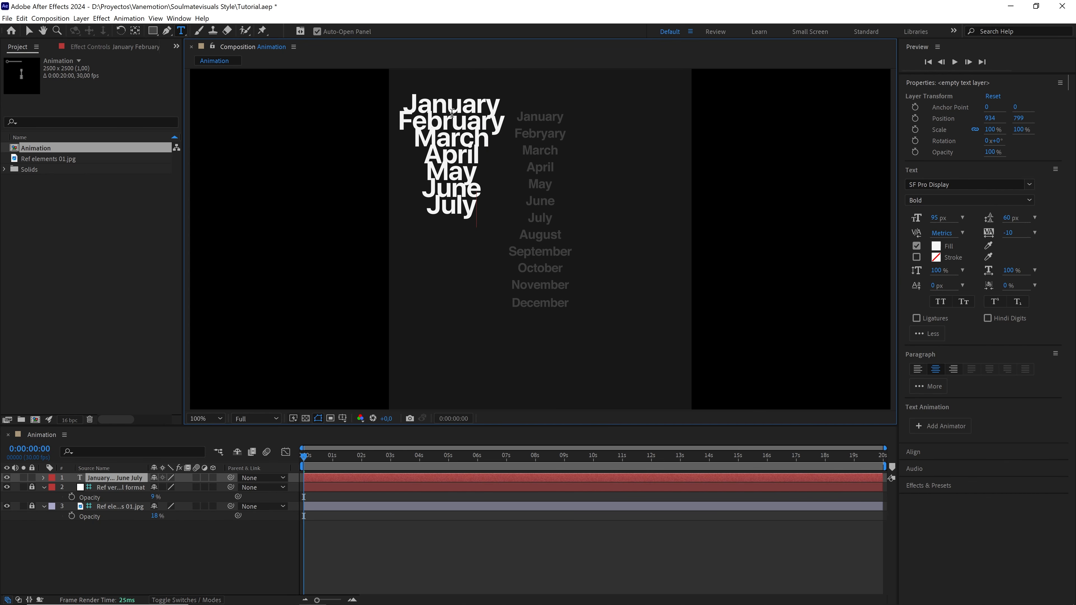
key(Return)
text(August)
key(Return)
text(September)
key(Return)
text(October)
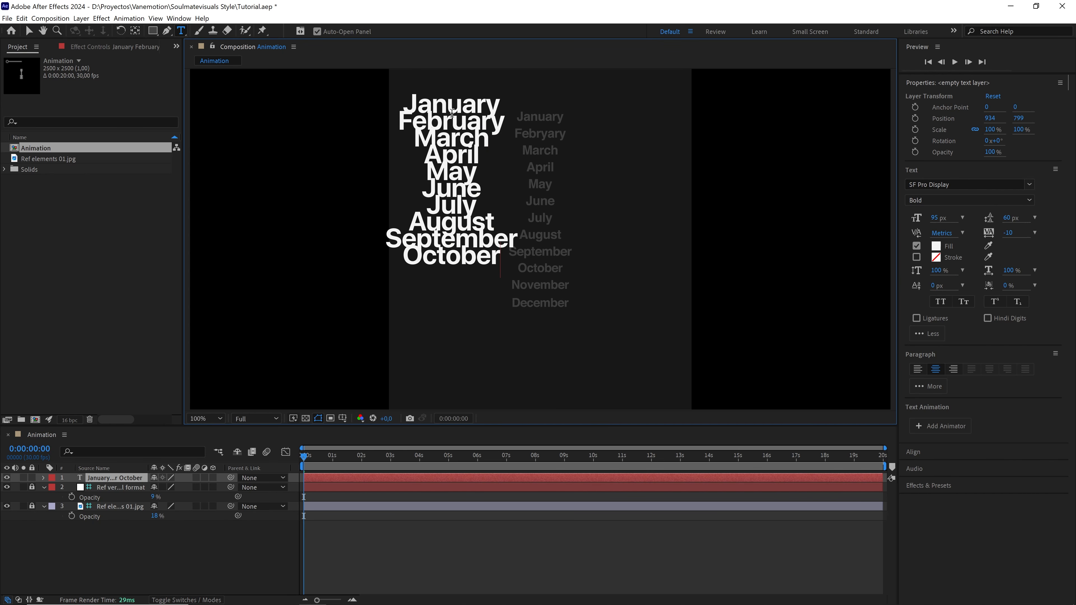
key(Return)
text(November)
key(Return)
text(December)
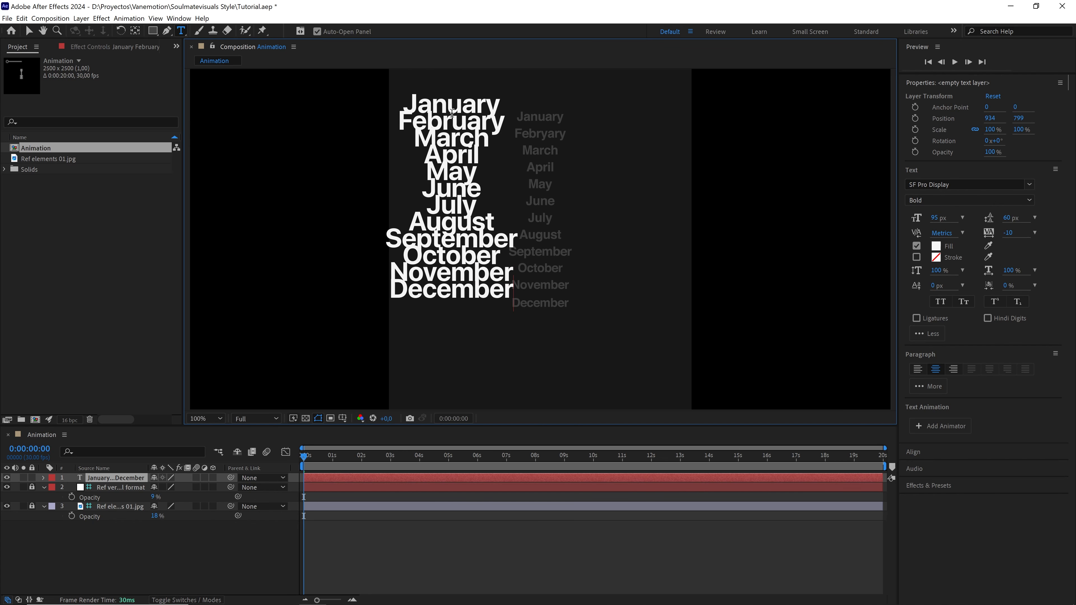
Set the whole month text to a font size of 45 px and a leading of 60 px
key(ctrl+a)
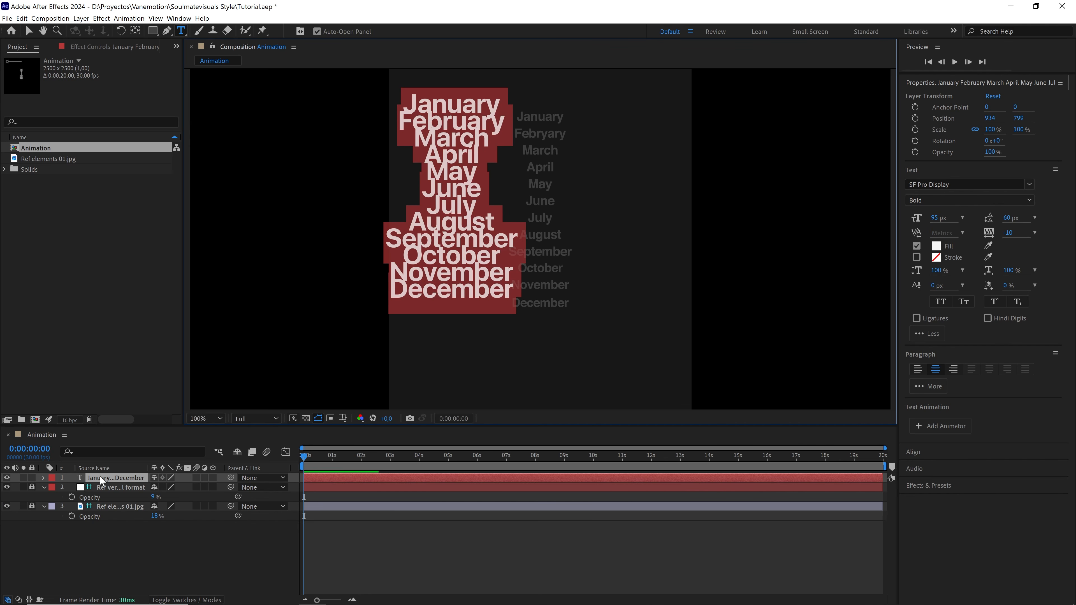
mouse_move(934, 220)
mouse_down()
mouse_move(922, 220)
mouse_move(936, 222)
mouse_up()
click(936, 219)
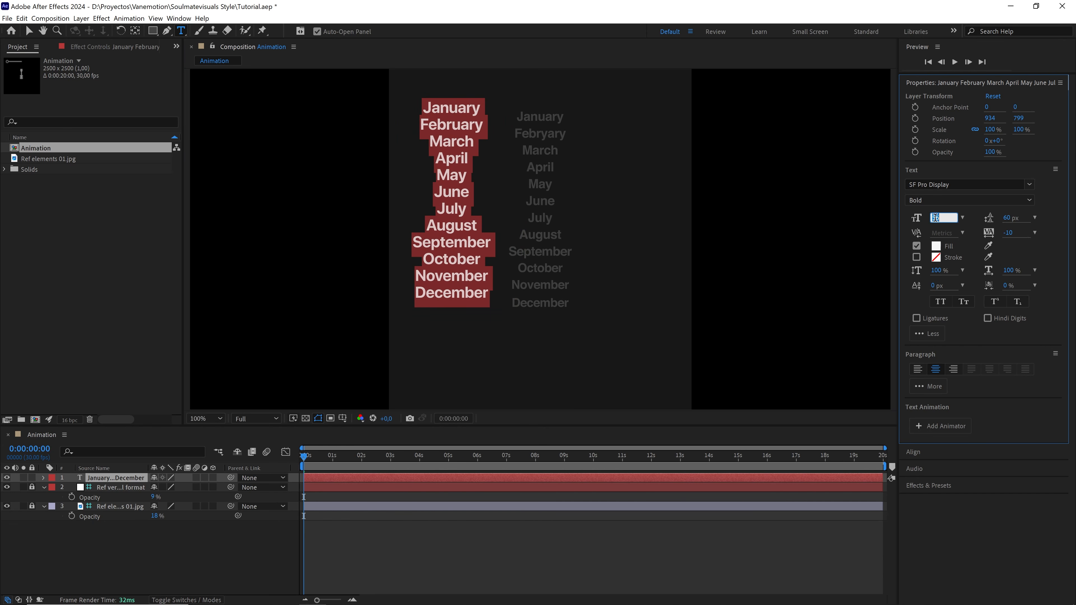
mouse_move(1010, 219)
mouse_down()
mouse_move(1021, 220)
mouse_move(1010, 220)
mouse_up()
click(1010, 219)
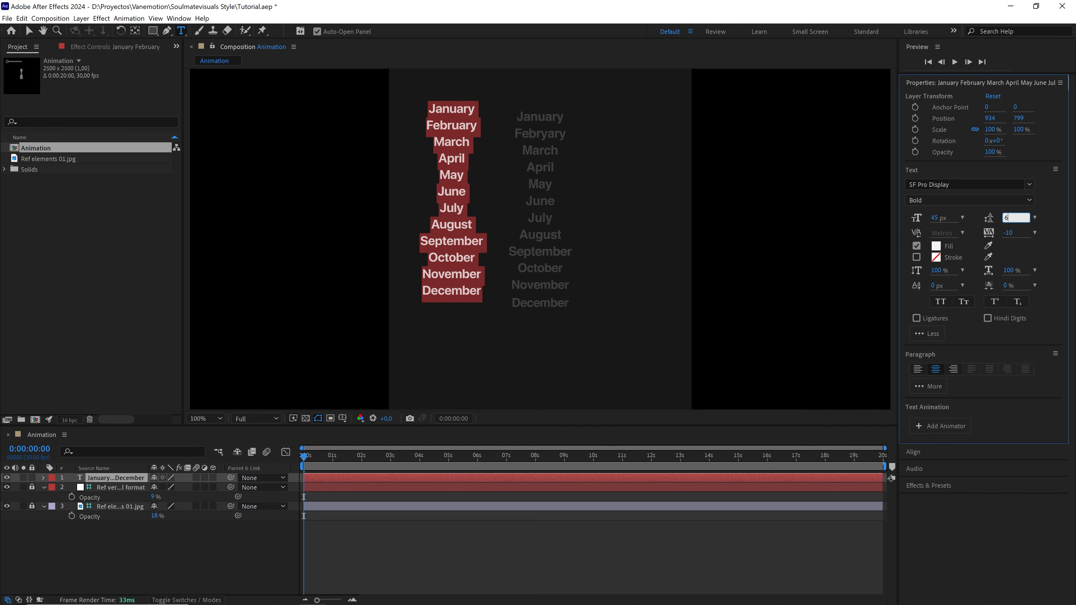
Try different tracking values on the month text, including 300, and set the tracking back to -10
mouse_move(1006, 237)
mouse_down()
mouse_move(996, 239)
mouse_move(1005, 242)
mouse_up()
click(1006, 242)
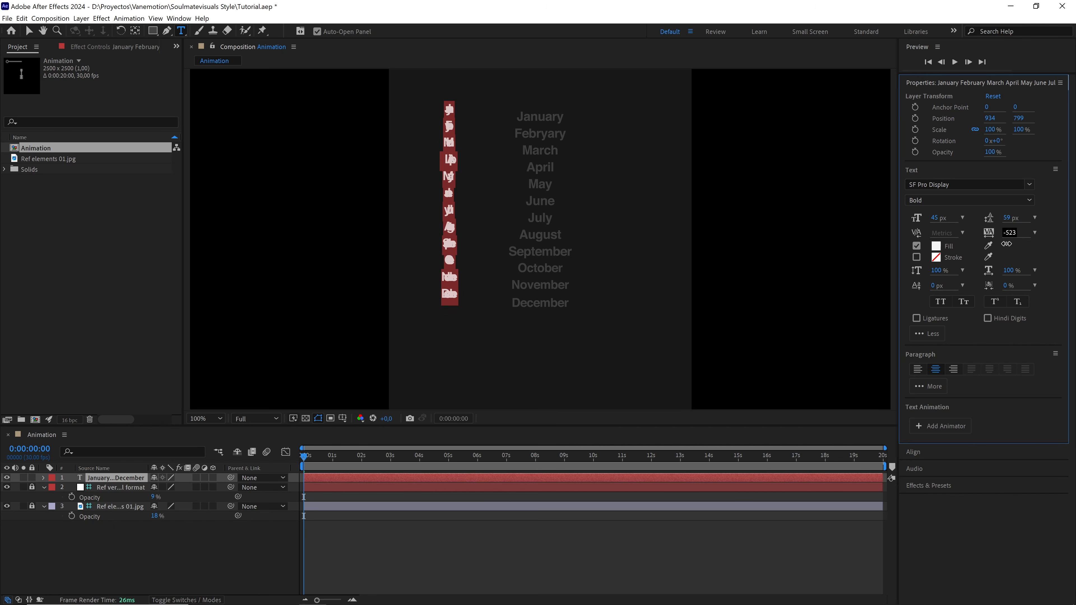
text(300)
key(Return)
click(1007, 233)
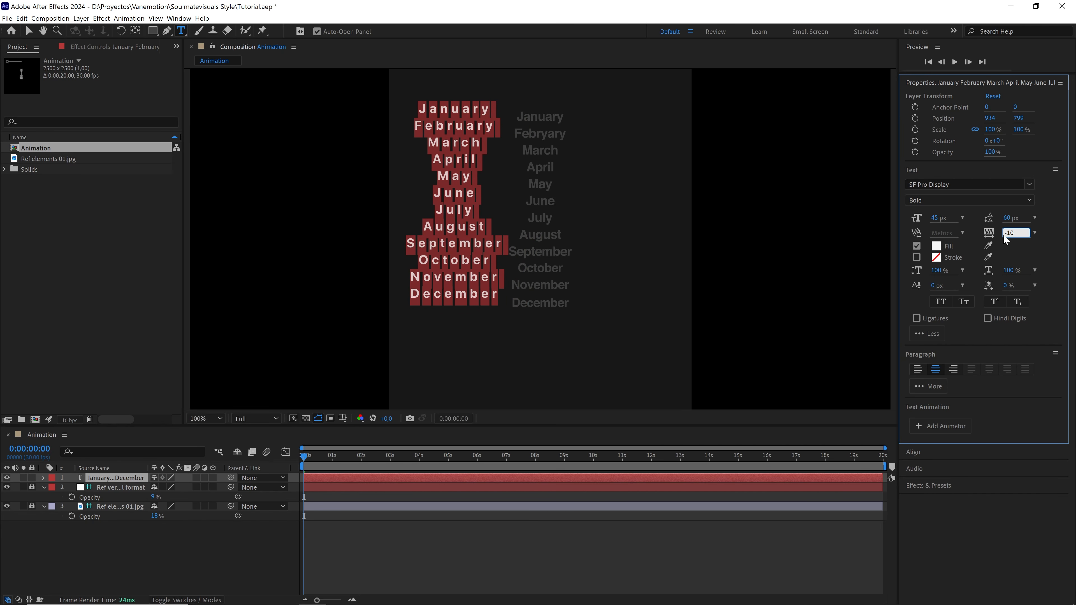
text(-10)
key(Return)
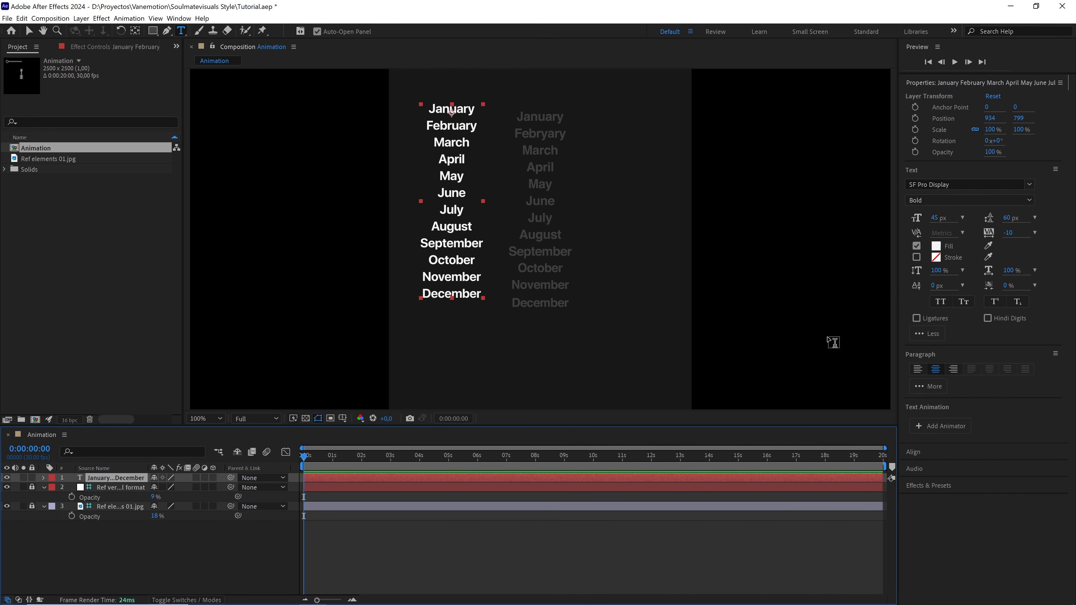
Center-align the month text with its anchor point in the middle of the text, and center the layer in the composition
click(178, 19)
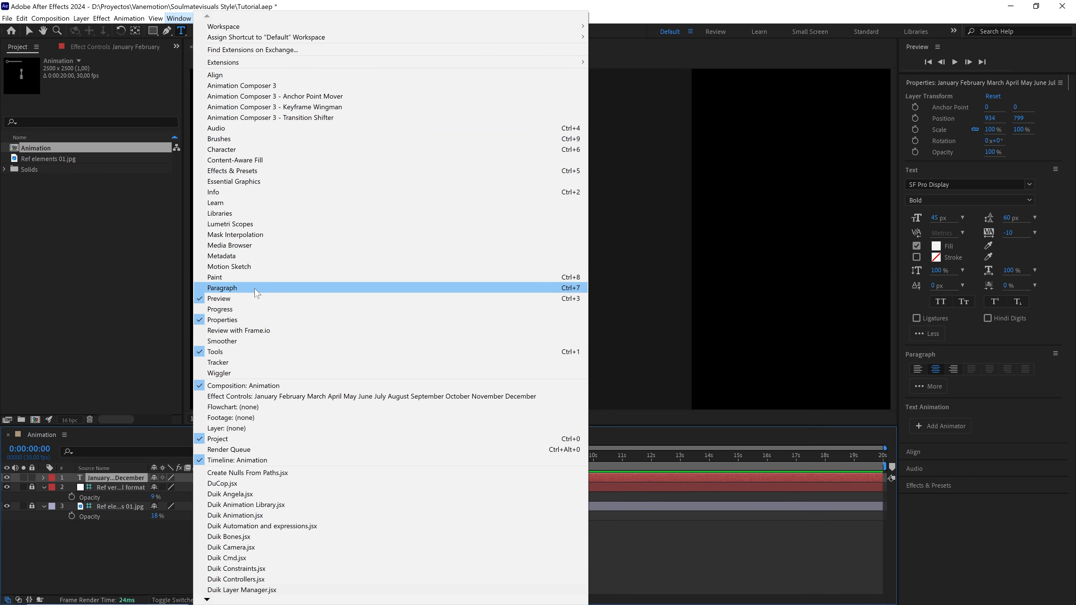
click(938, 372)
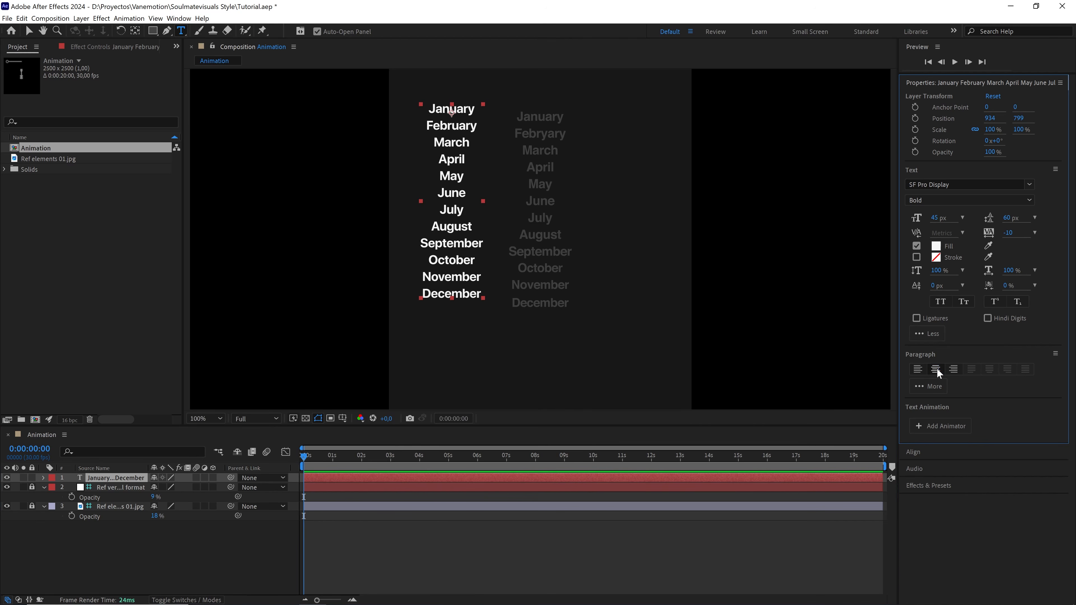
key(ctrl+alt+Home)
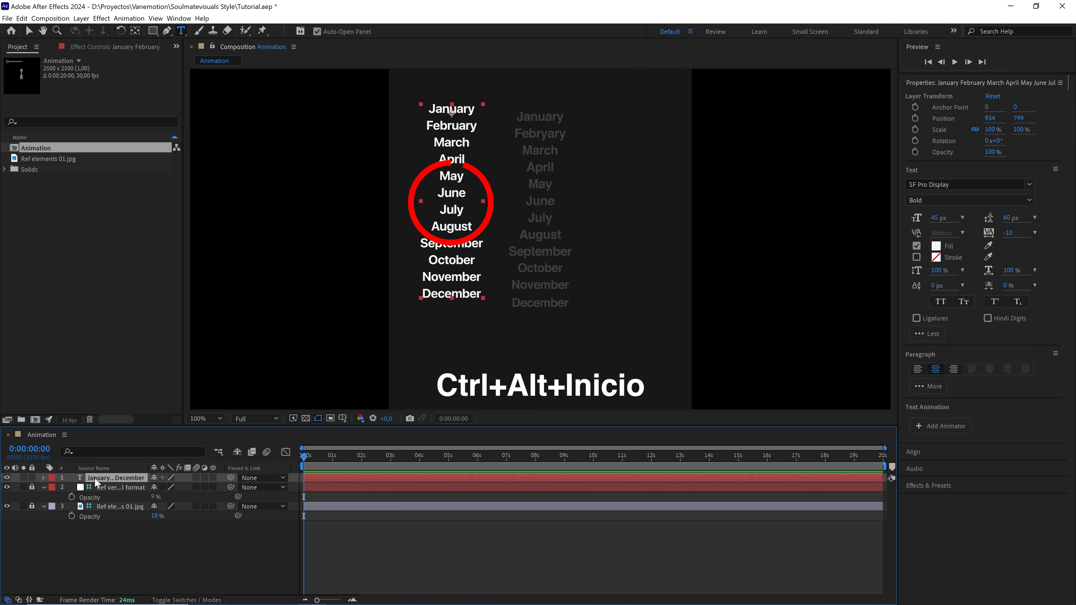
key(ctrl+Home)
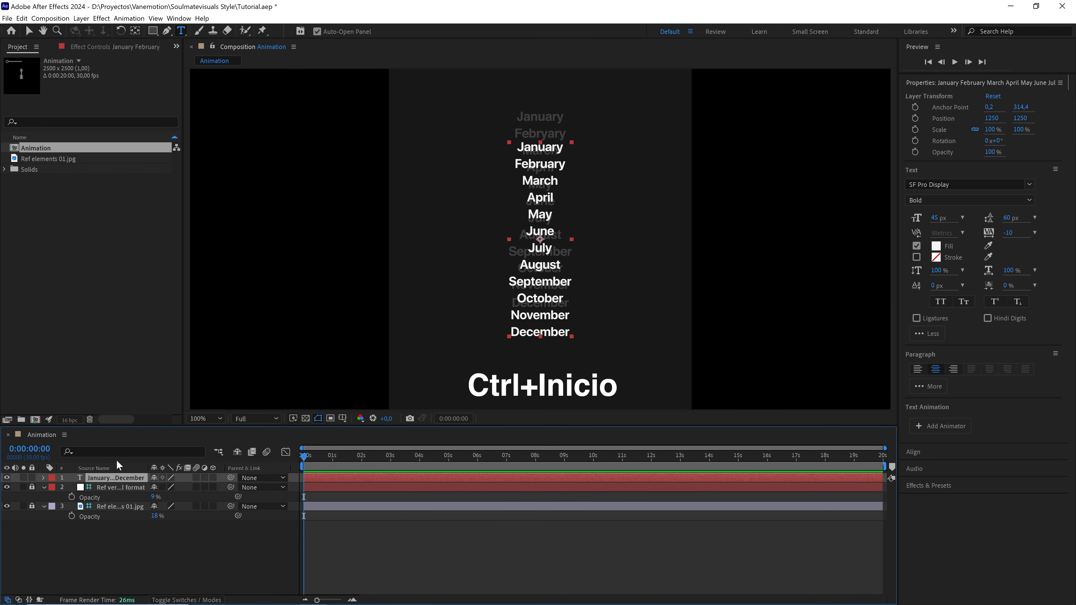
Move the month text layer straight up so its lines cover the reference month list, to a Y position of 1142.5
key(v)
scroll(511, 228, up, 1)
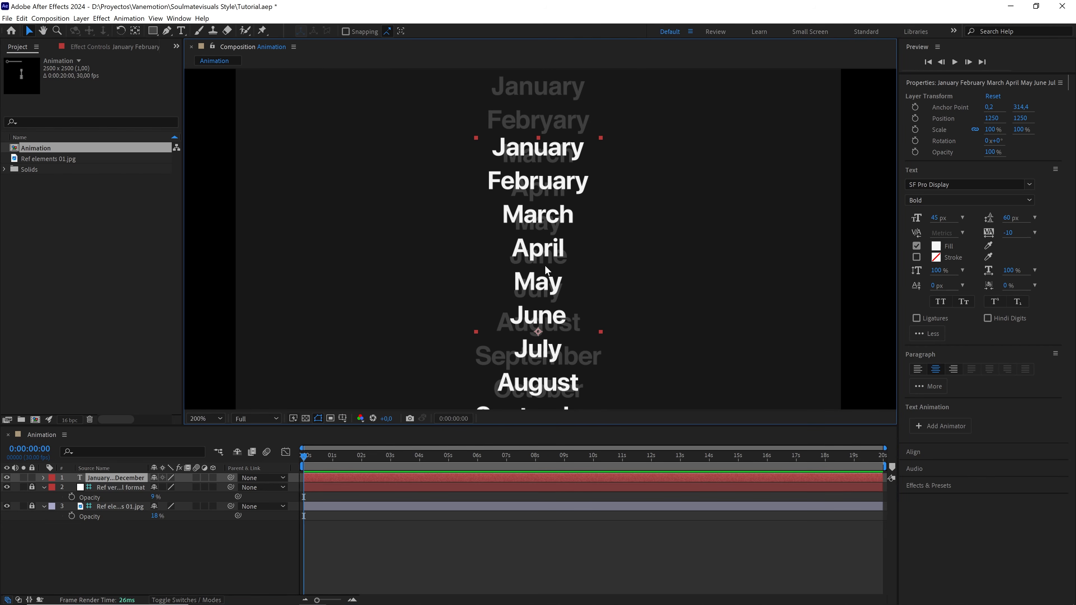
shift+drag(545, 267, 533, 228)
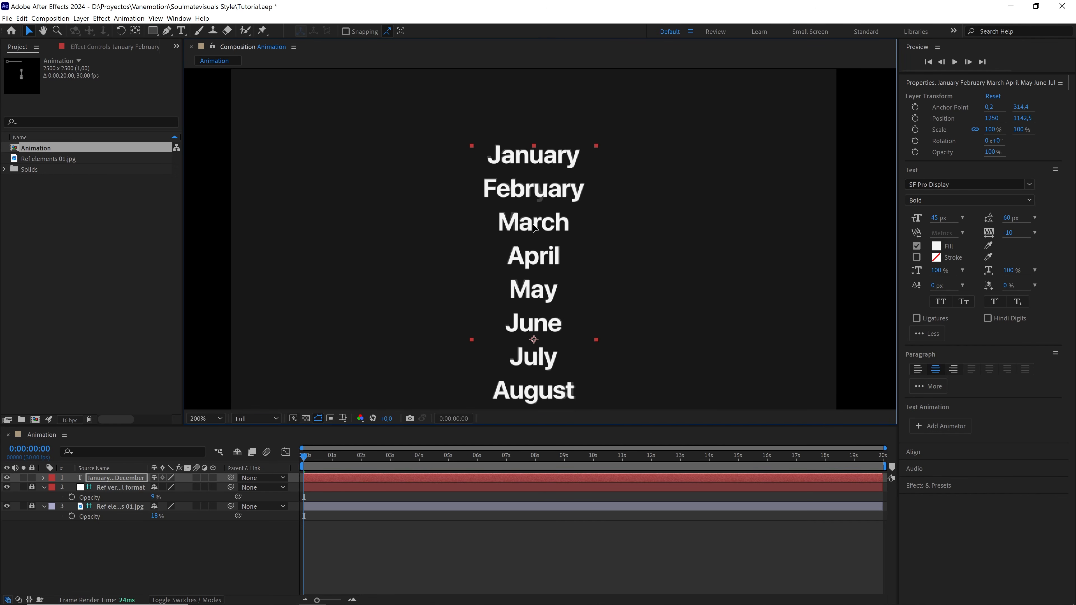
scroll(535, 230, down, 1)
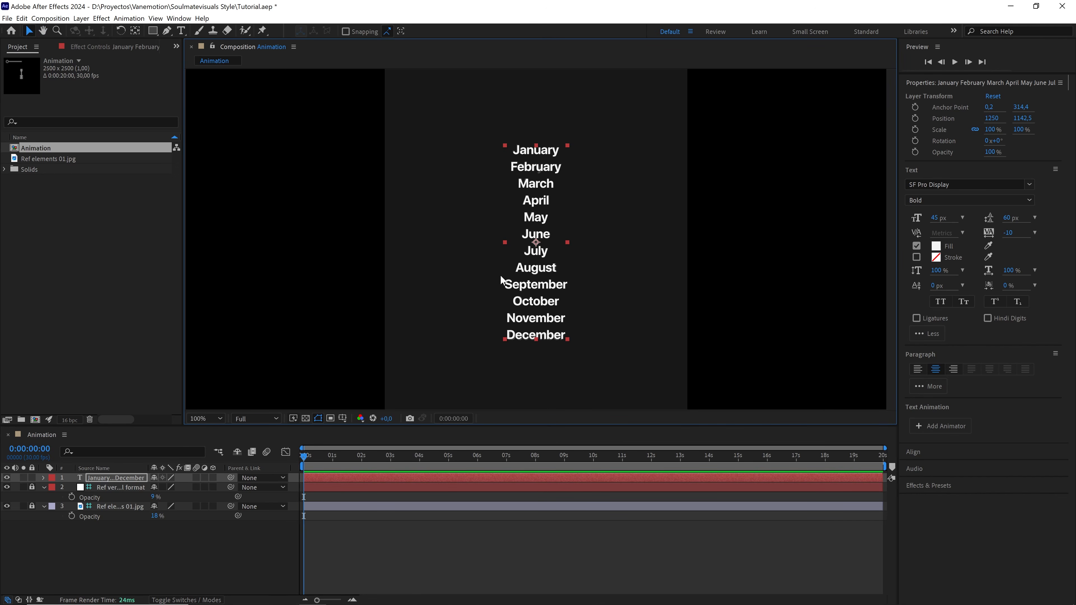
Cut the October, November and December lines out of the month text
click(132, 478)
double_click(131, 478)
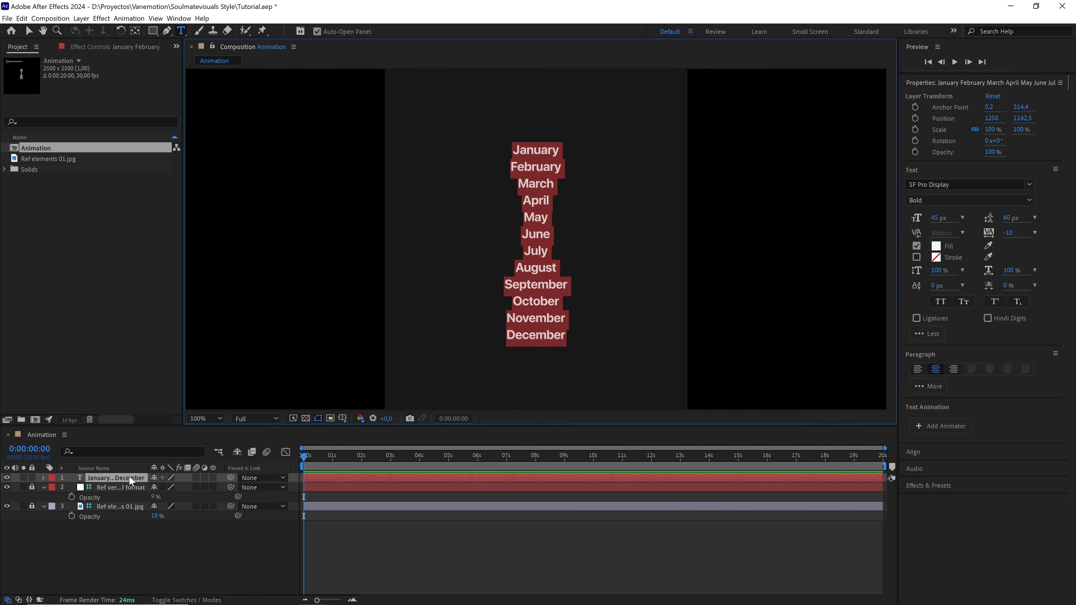
drag(511, 300, 579, 334)
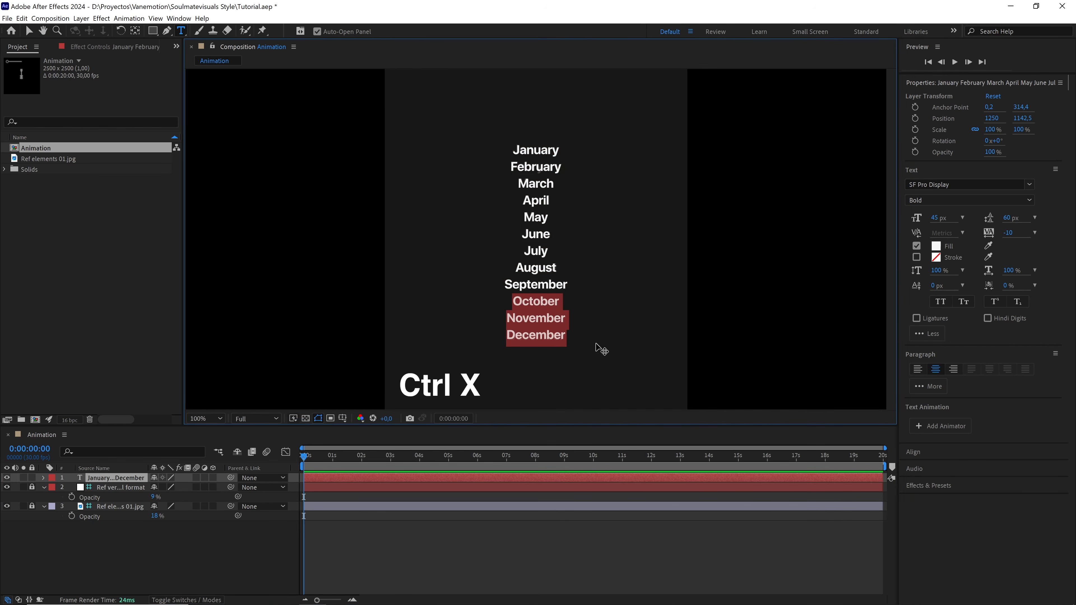
key(ctrl+x)
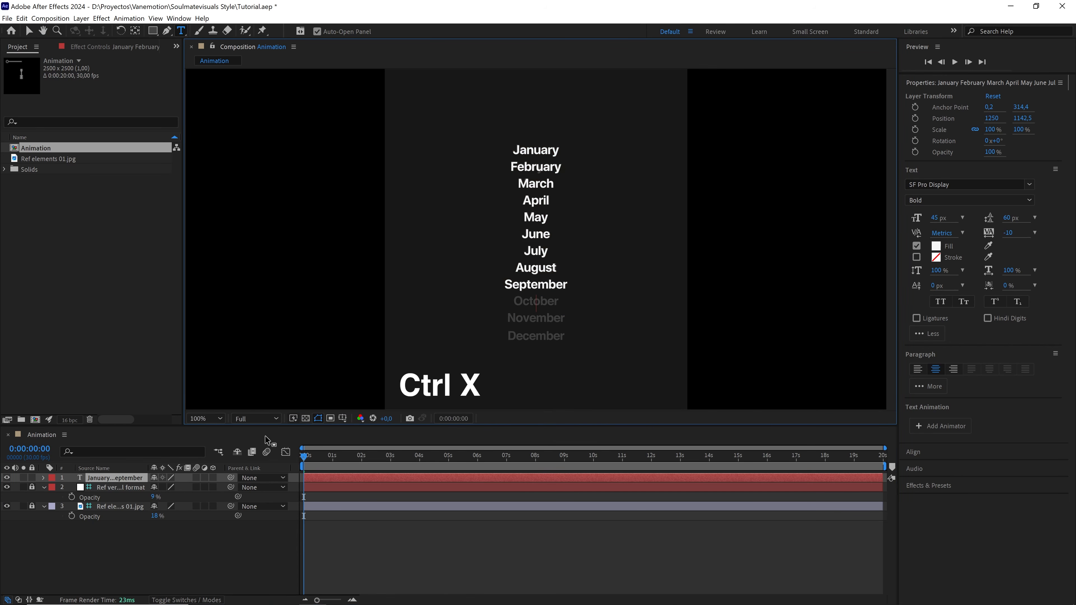
Duplicate the January–September text layer, move the copy below the original, and replace its text with the cut October, November and December lines
click(132, 477)
key(ctrl+d)
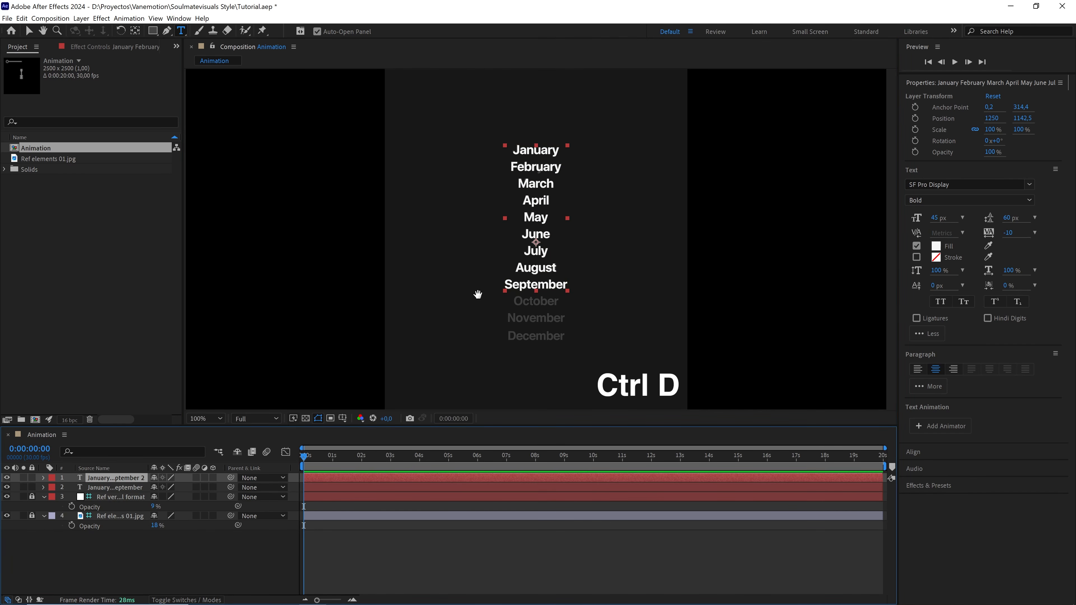
drag(475, 294, 477, 219)
key(v)
drag(544, 124, 542, 282)
double_click(538, 270)
key(ctrl+v)
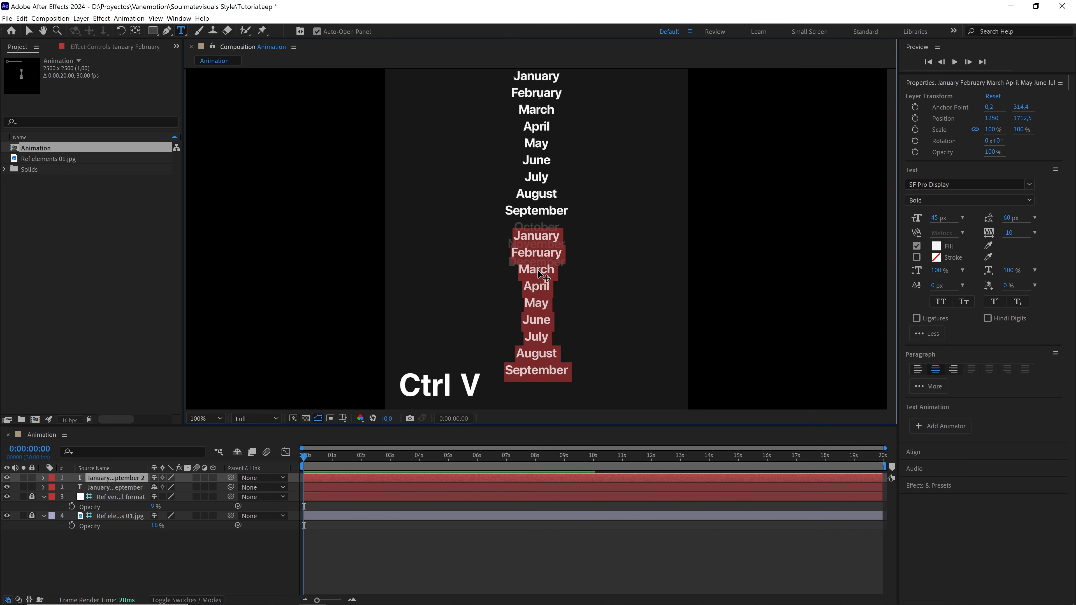
key(Escape)
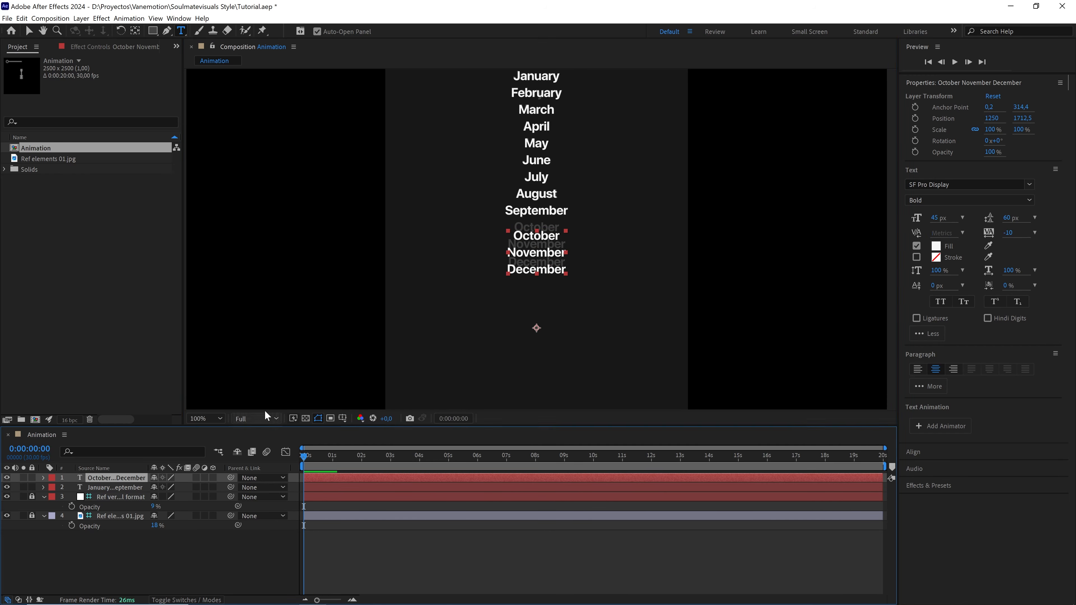
Move the October–December text up over its reference lines directly below September, to a Y position of 1683.8
scroll(542, 299, up, 4)
key(v)
drag(541, 294, 542, 266)
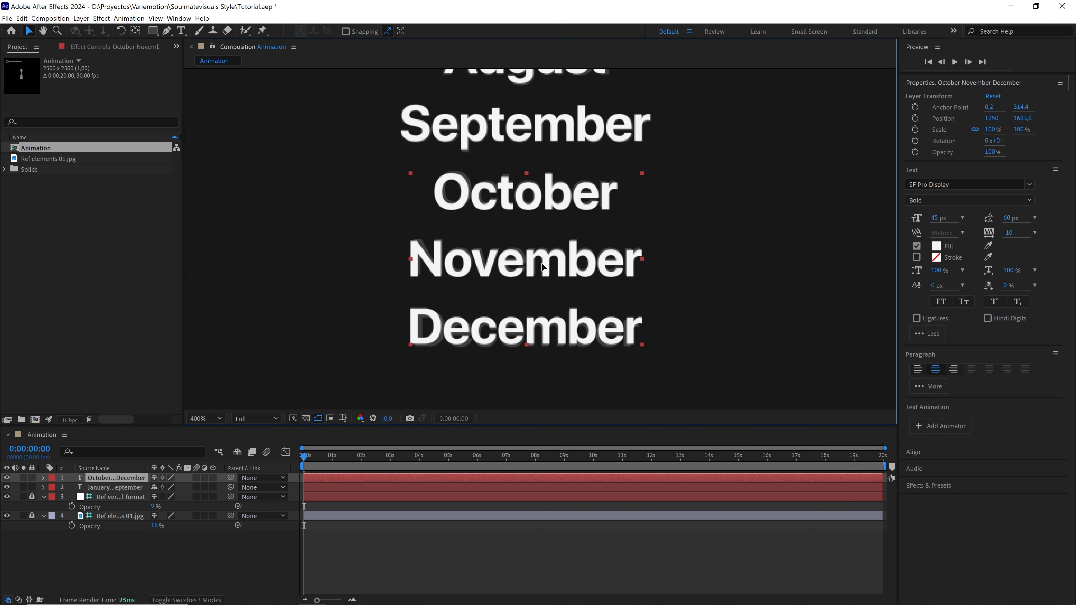
scroll(542, 264, down, 2)
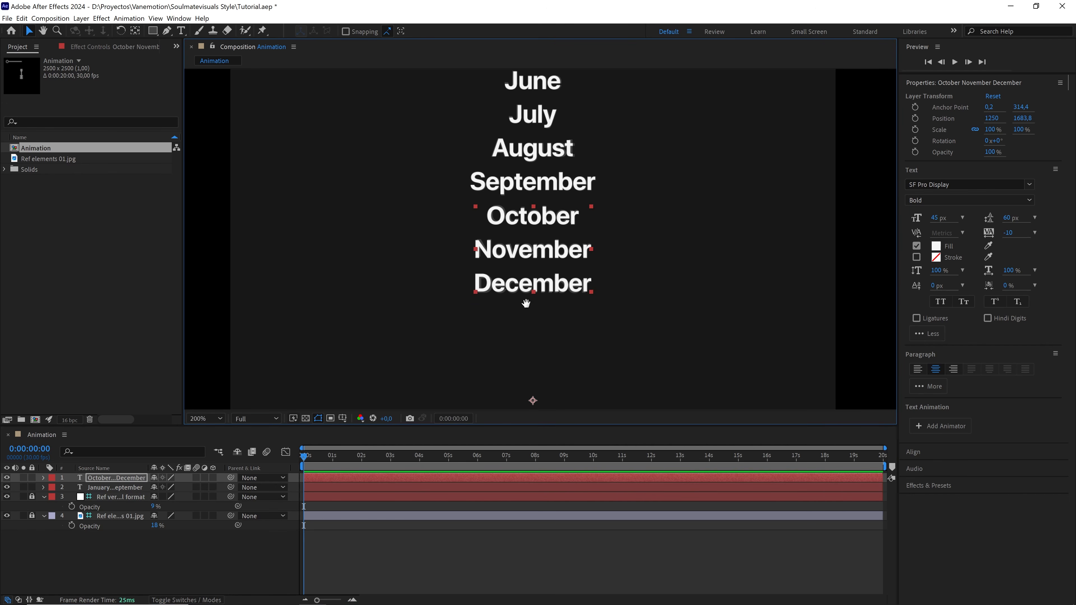
scroll(526, 303, down, 2)
scroll(534, 324, down, 2)
scroll(532, 254, up, 2)
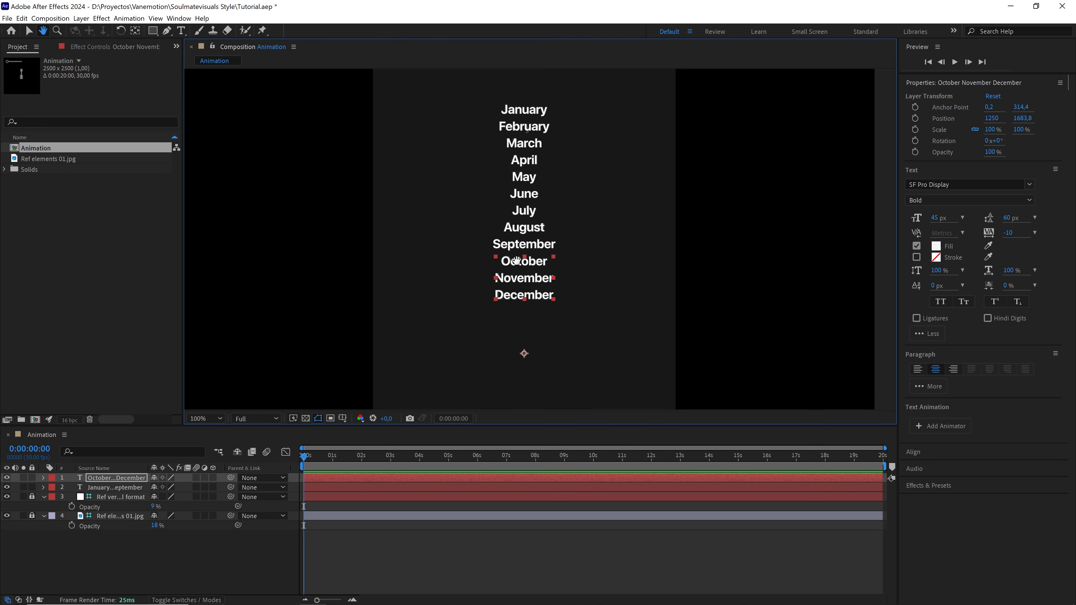
Center the anchor points of both month text layers in their content and set their label color to Cyan
click(533, 197)
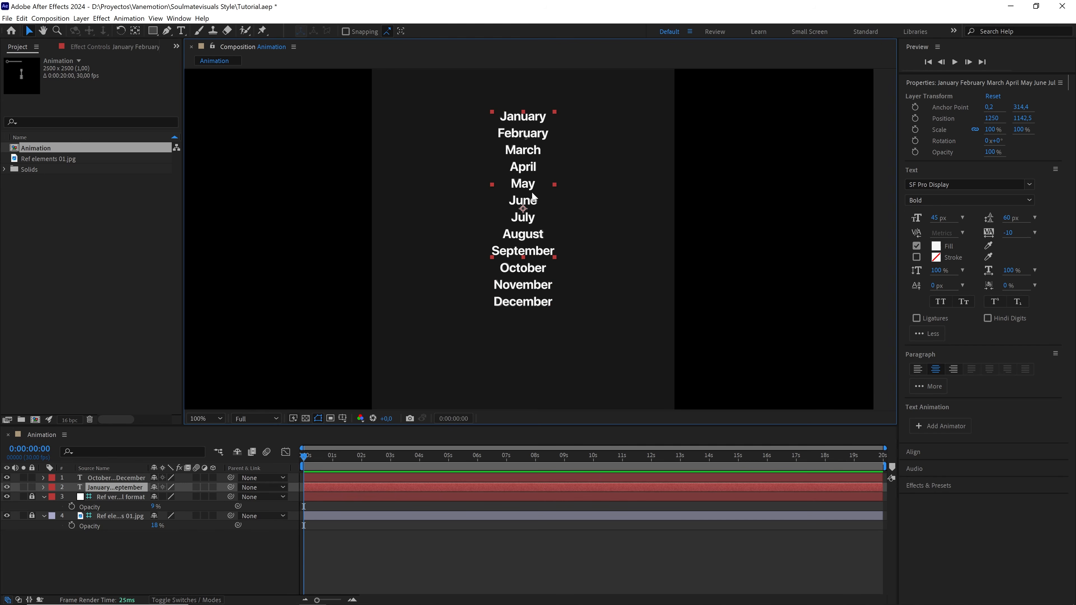
shift+click(127, 478)
click(53, 489)
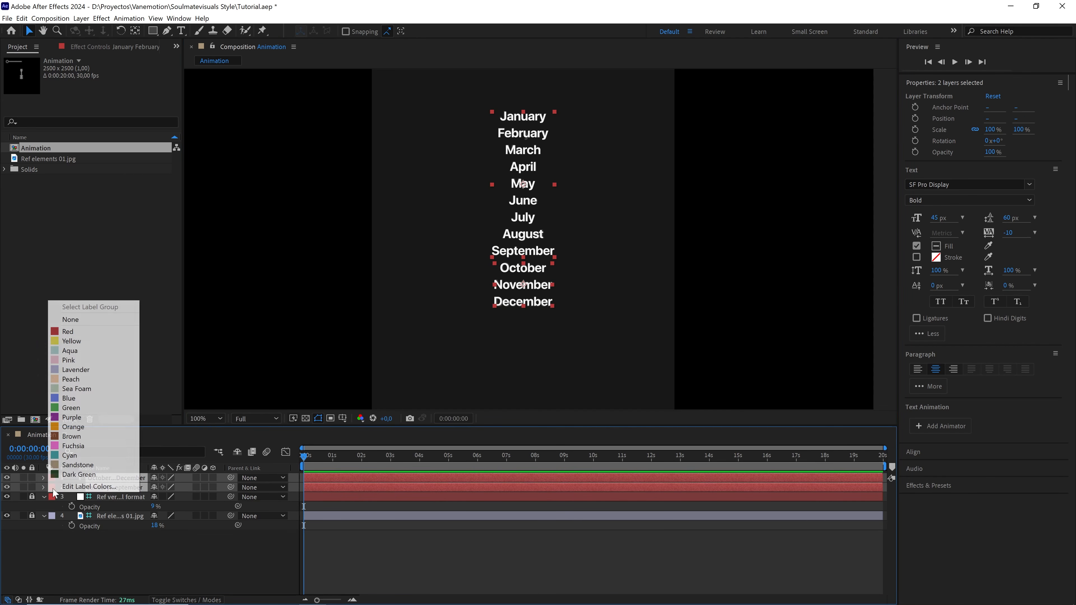
click(67, 458)
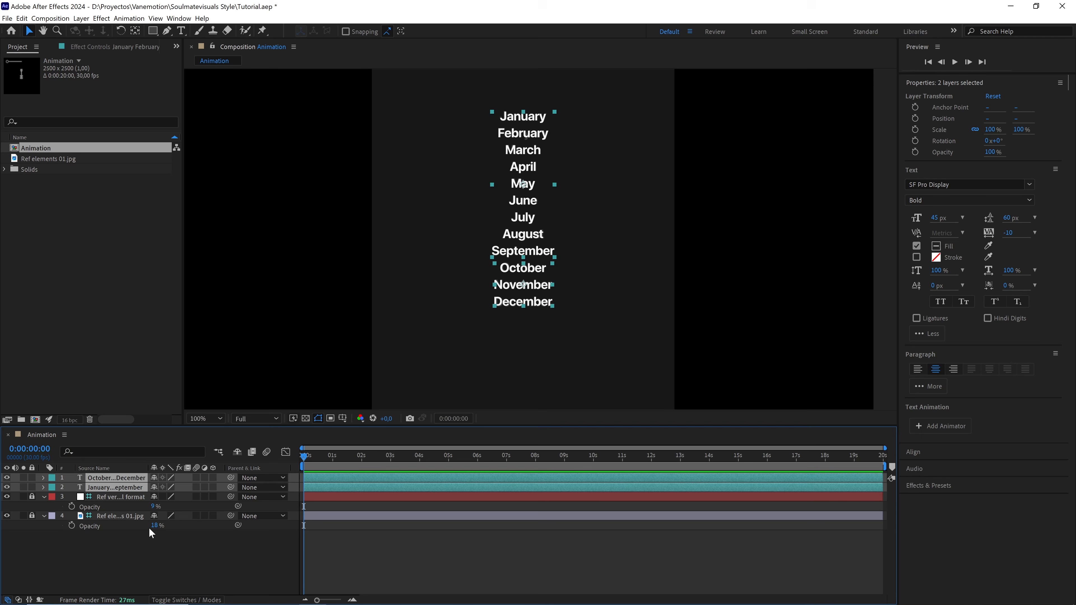
click(154, 540)
Create shapes from the October–December text layer and delete the original text layer
right_click(127, 478)
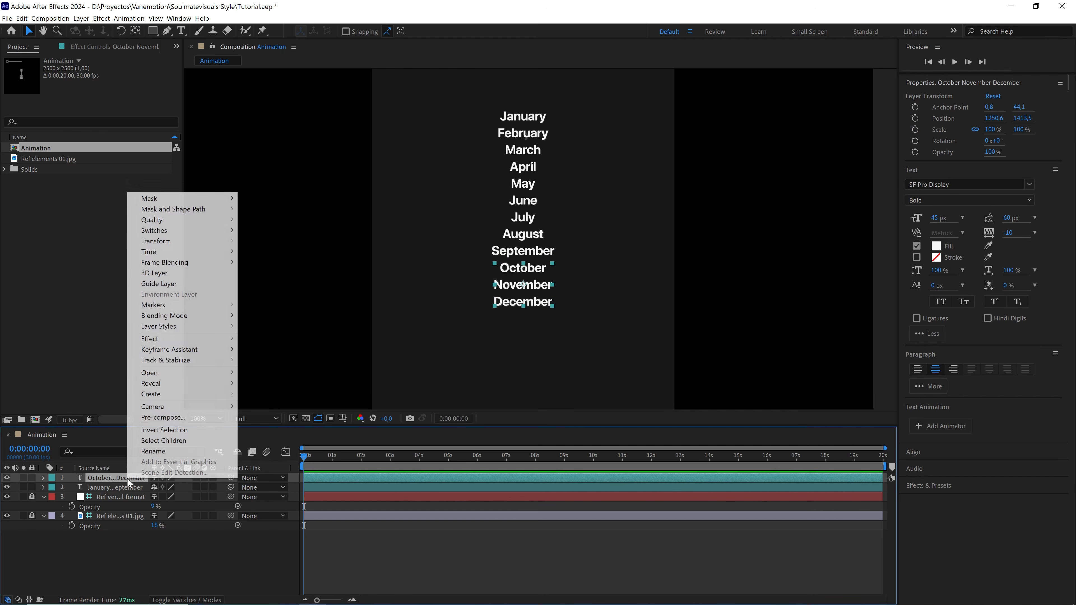
mouse_move(209, 396)
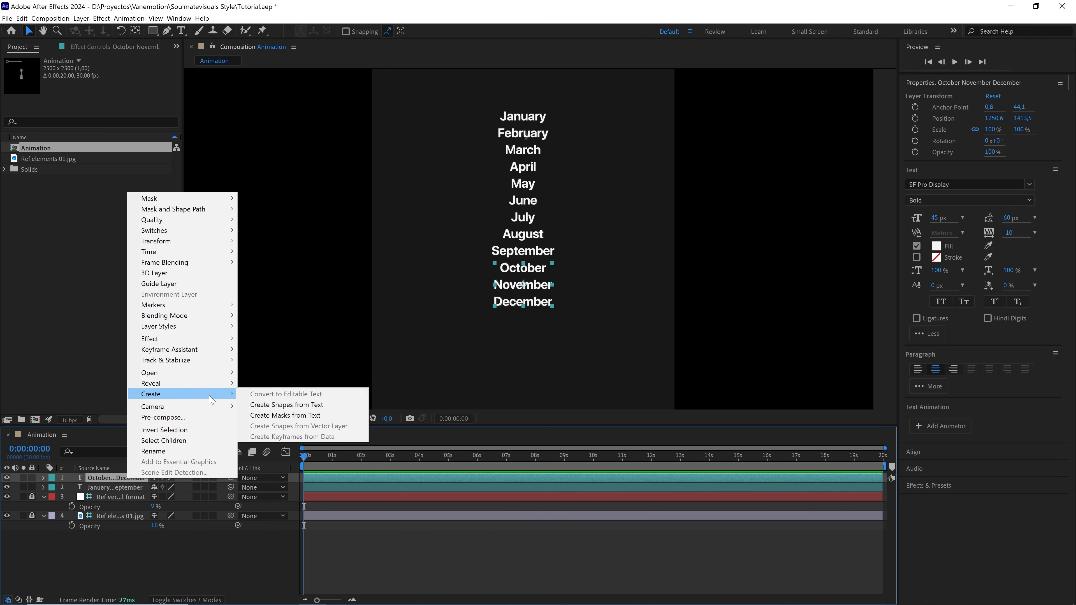
click(262, 405)
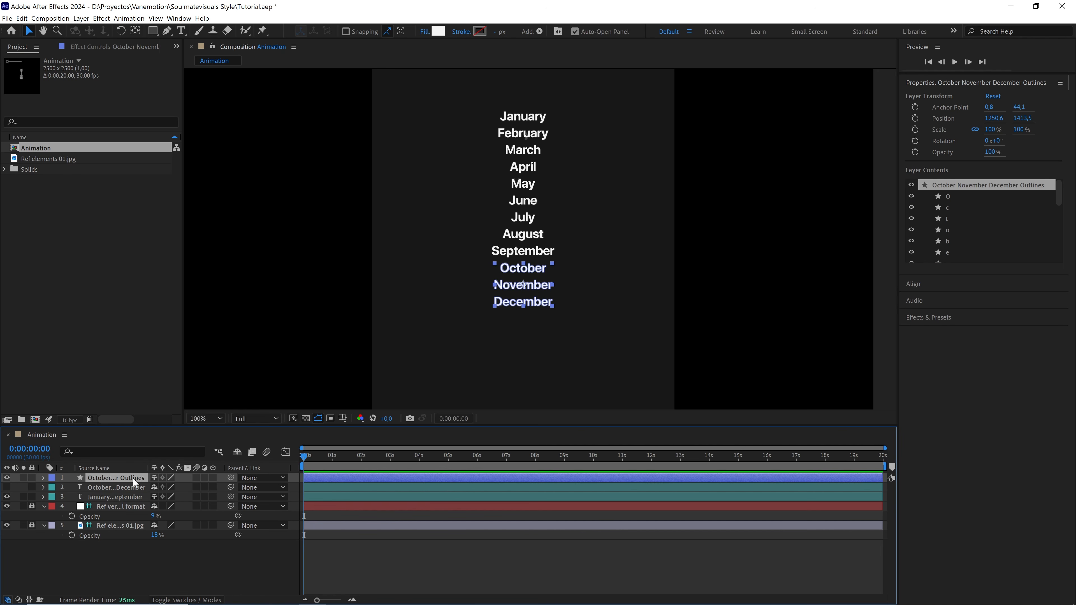
click(111, 490)
key(Delete)
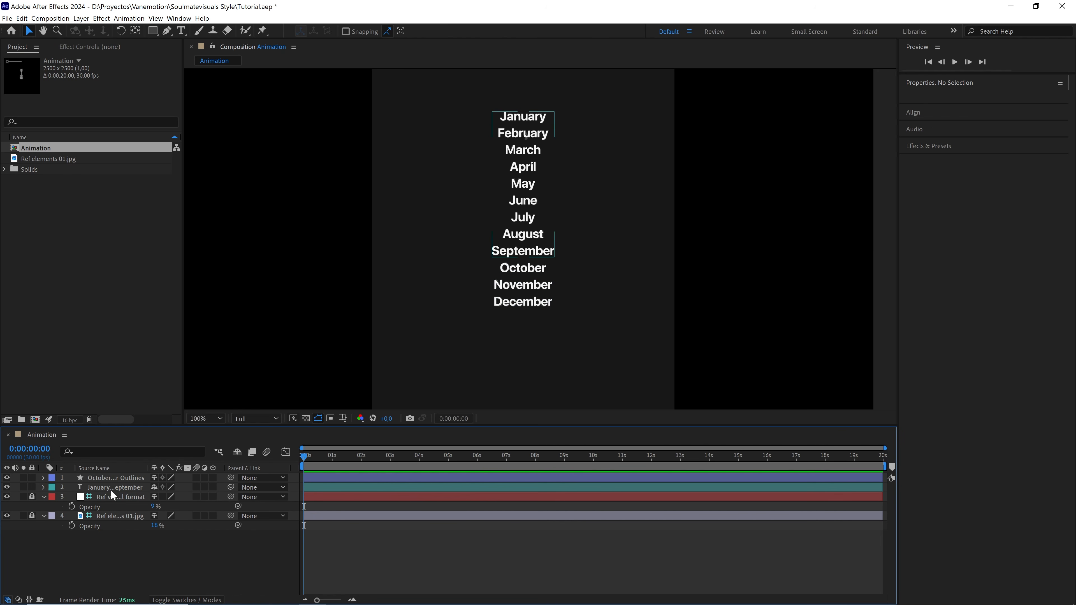
Convert the January–September text layer to shape outlines and remove its source text layer
click(108, 488)
right_click(108, 489)
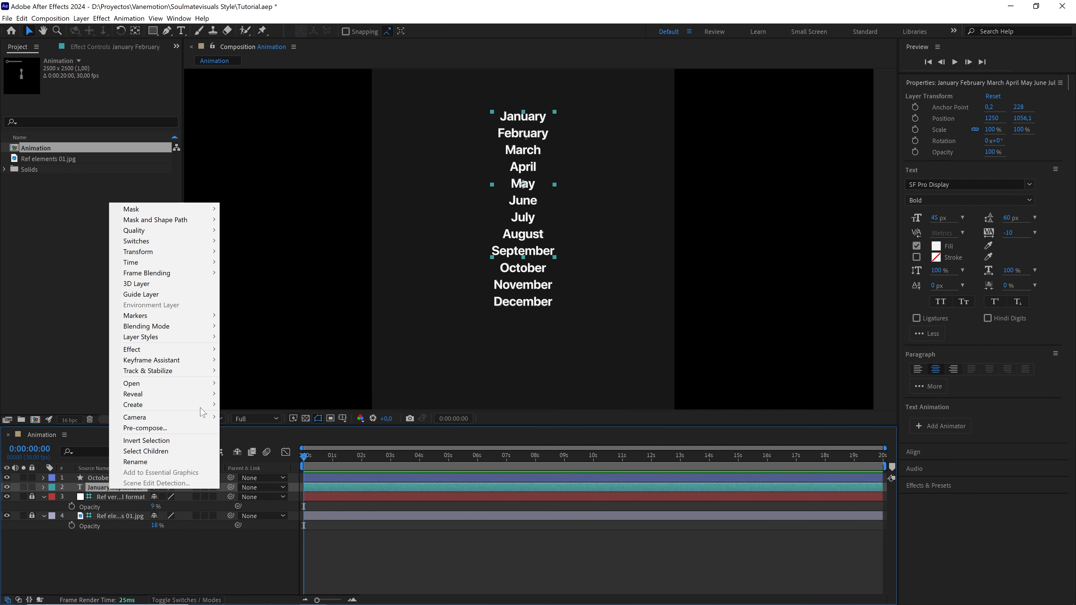
mouse_move(132, 404)
click(260, 415)
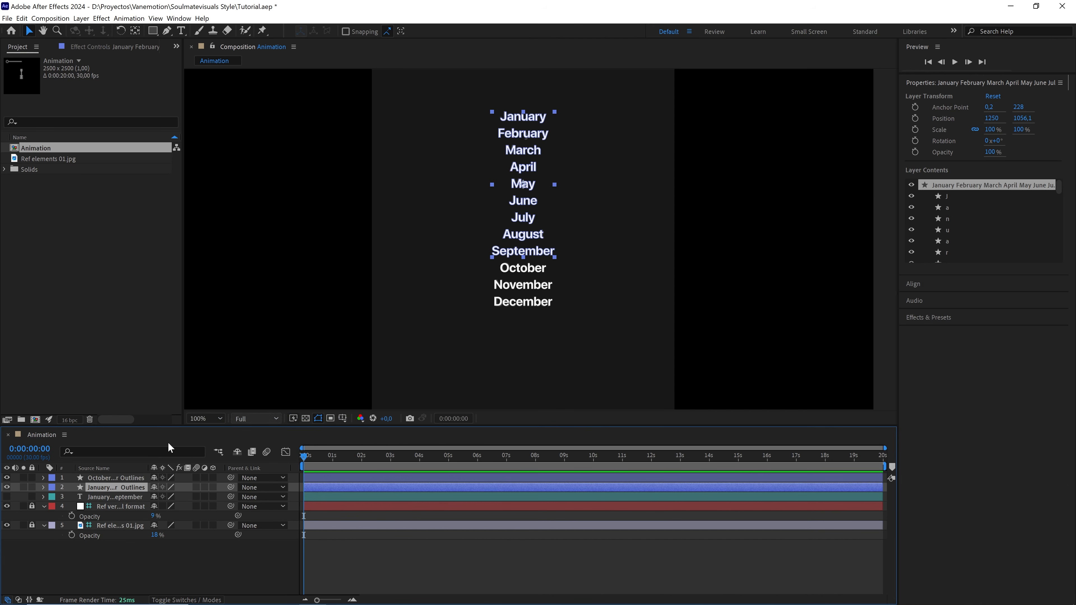
click(109, 497)
key(Delete)
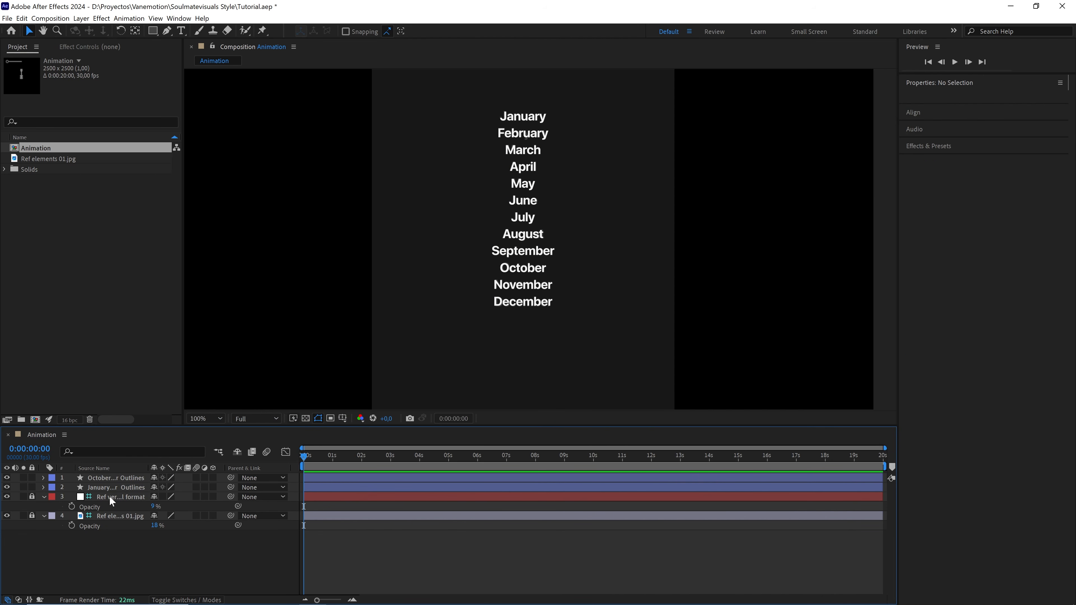
Check the two outline layers by hiding and showing each, and move the January–September outlines aside and undo the move
click(7, 477)
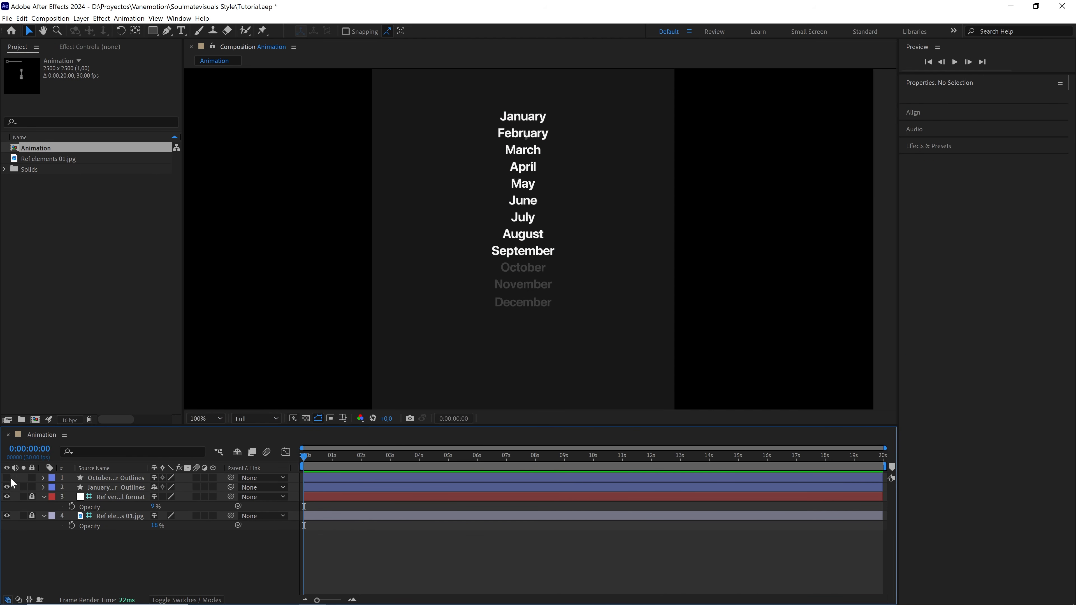
click(6, 478)
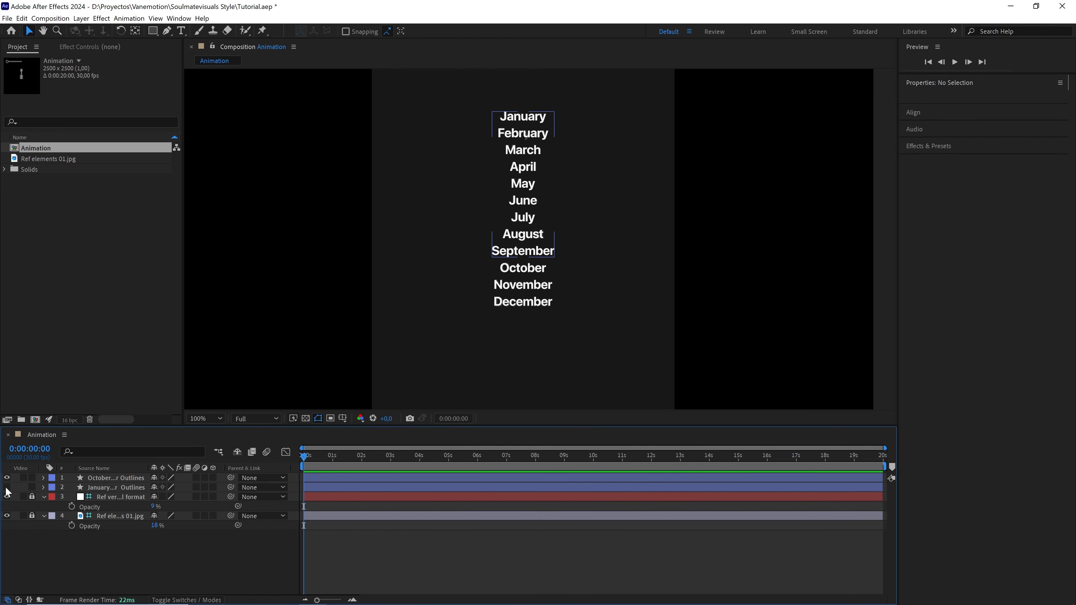
click(6, 487)
click(6, 487)
drag(501, 199, 414, 201)
key(ctrl+z)
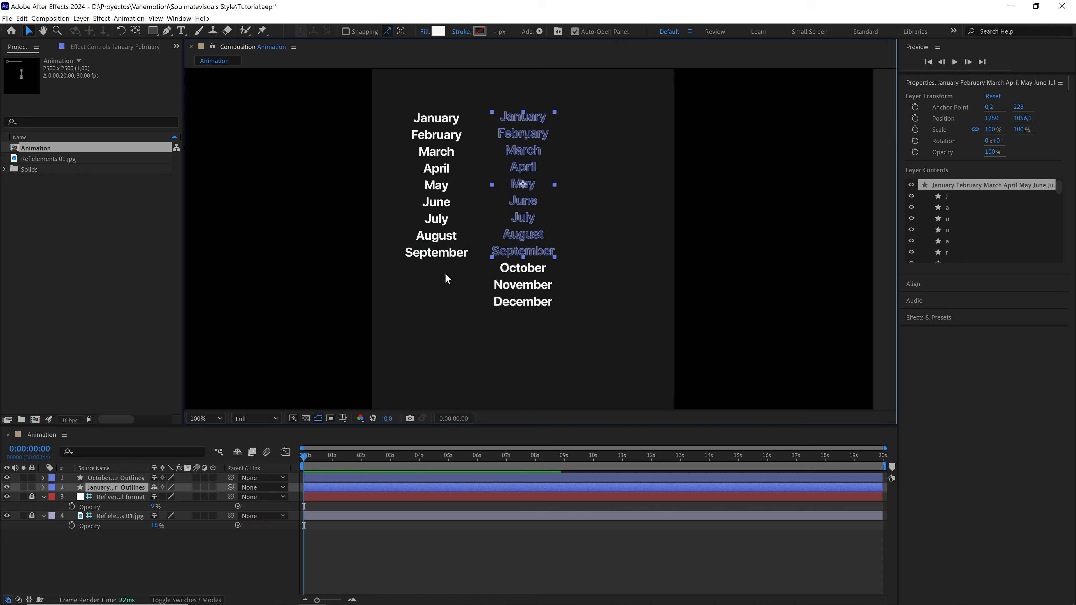
With no layer selected, draw an upright rectangle of about 278 × 456 px beside the month list with the Rectangle tool
drag(472, 190, 476, 221)
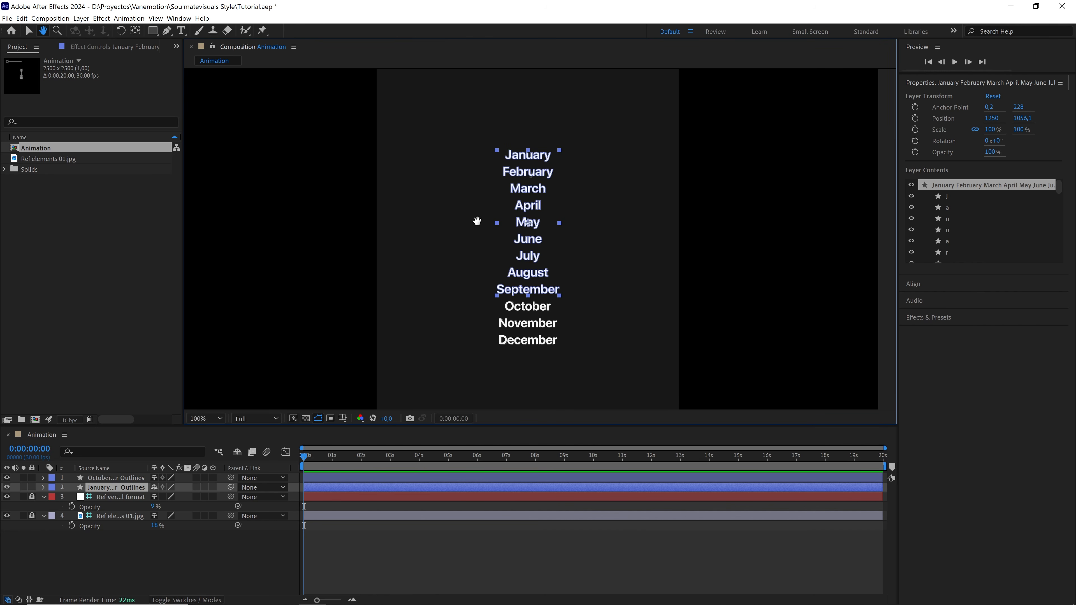
scroll(477, 220, down, 1)
drag(429, 258, 446, 250)
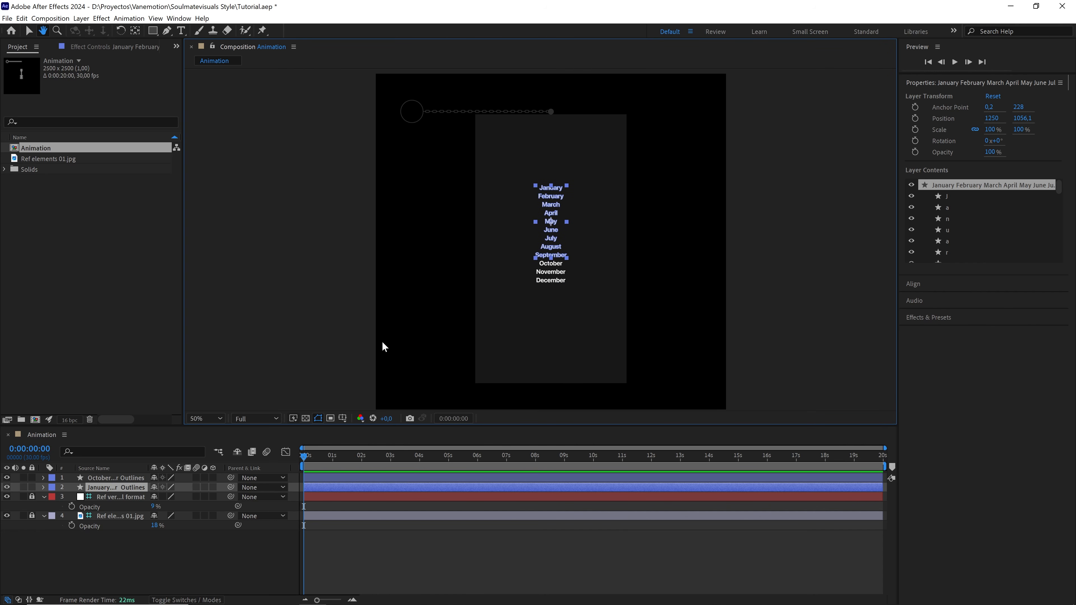
click(219, 545)
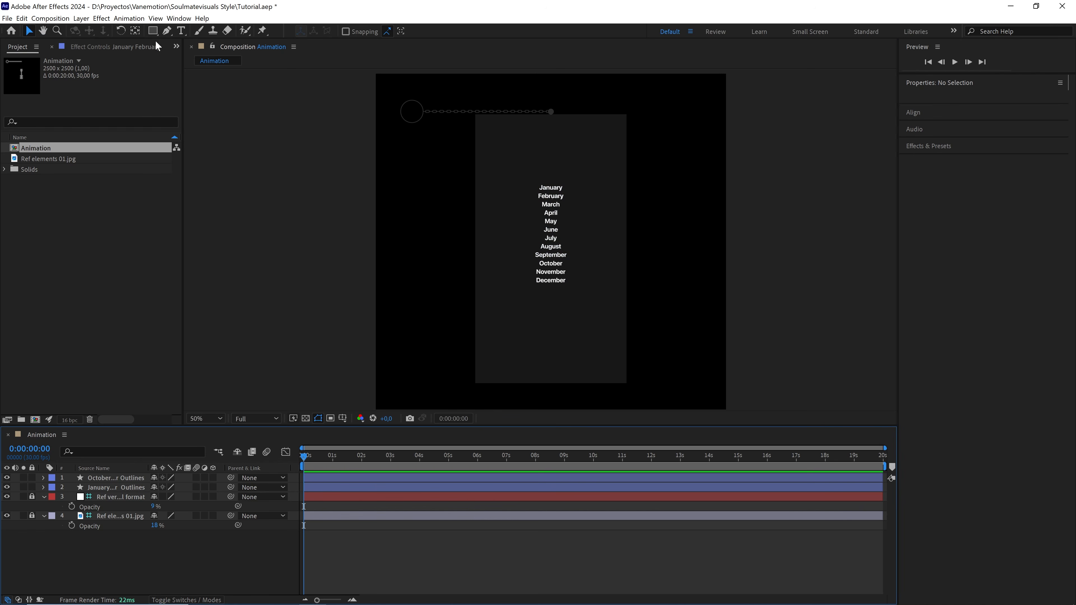
drag(153, 29, 171, 33)
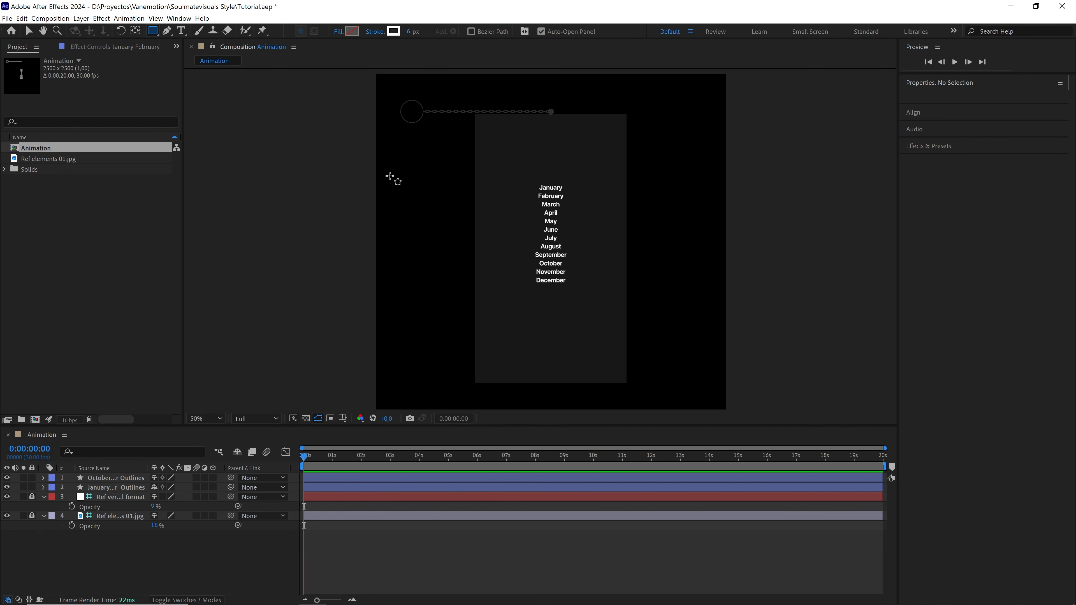
drag(430, 183, 469, 247)
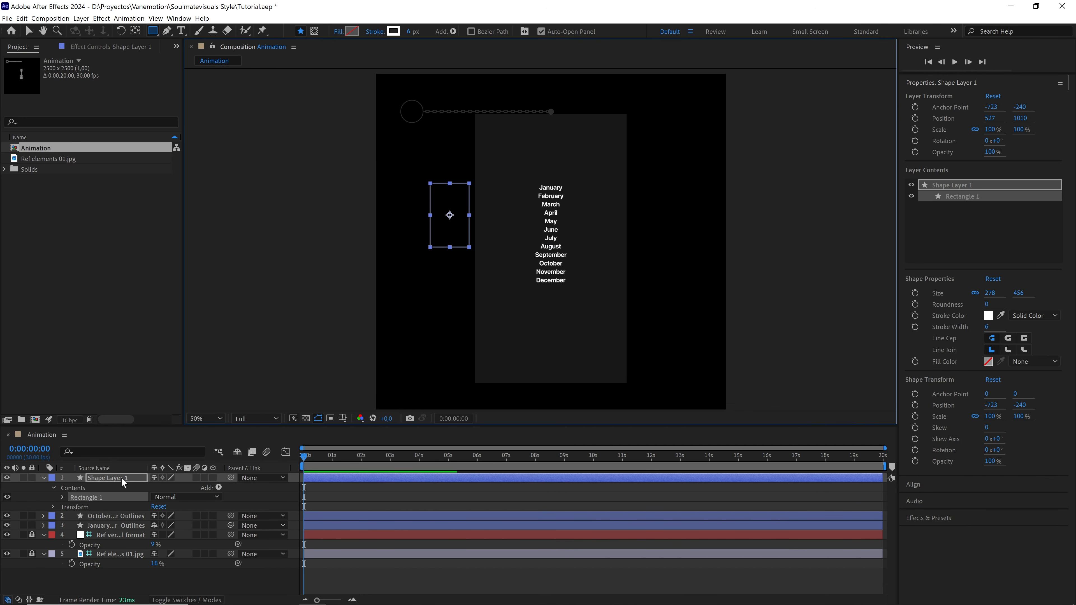
Set the rectangle path's size to 200 × 300 px and deselect the shape layer
click(63, 497)
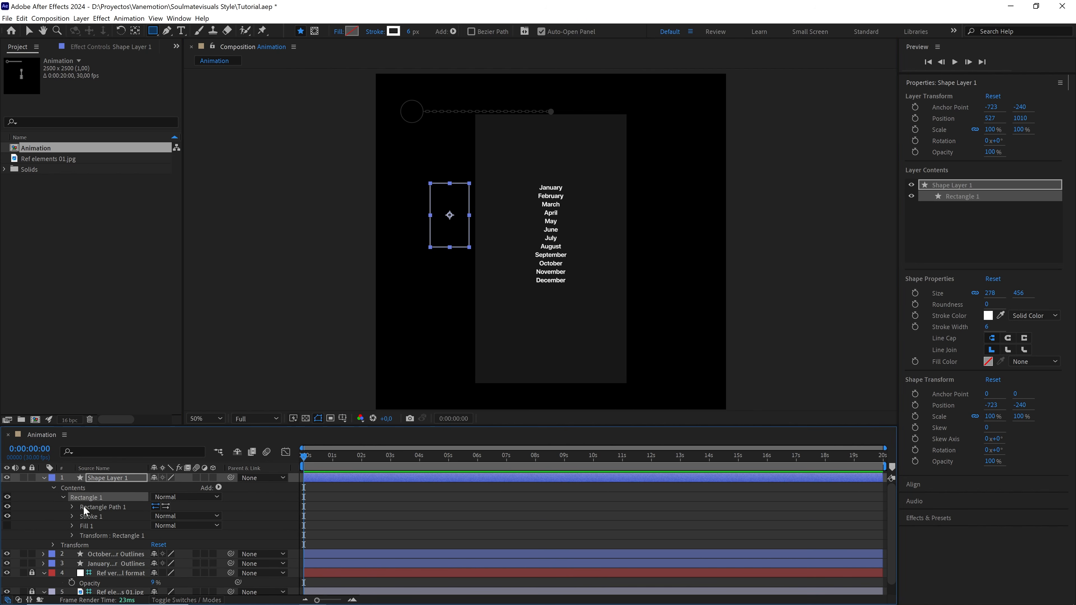
click(72, 507)
click(167, 515)
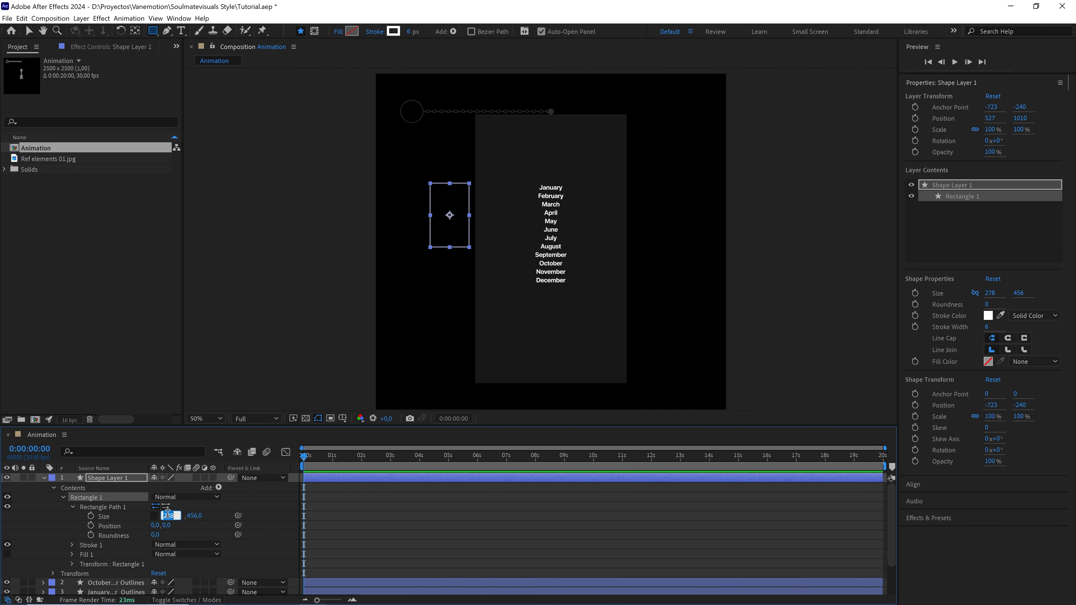
click(191, 515)
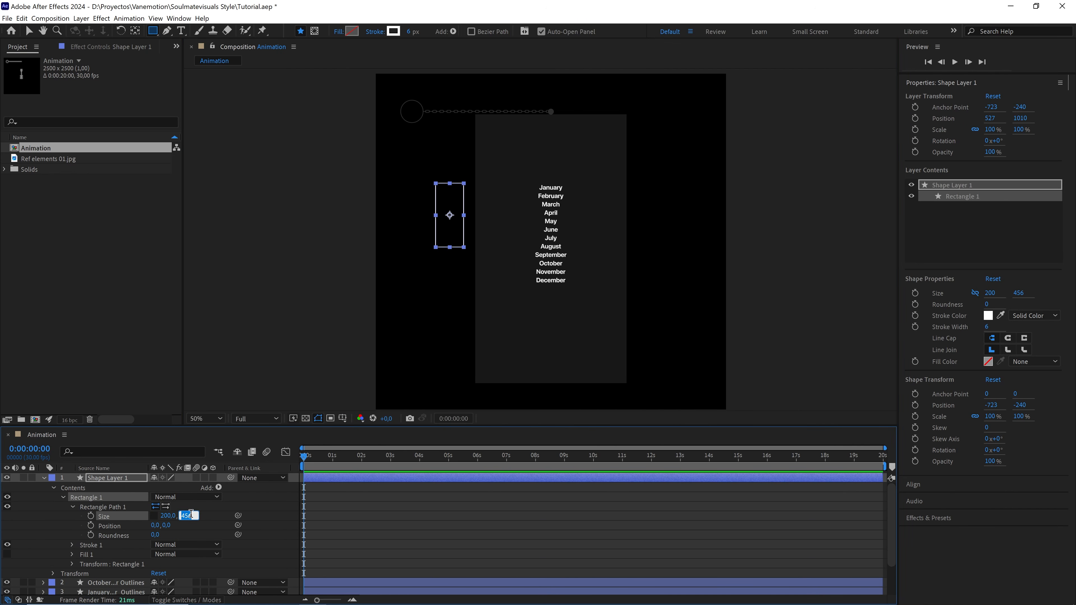
click(240, 511)
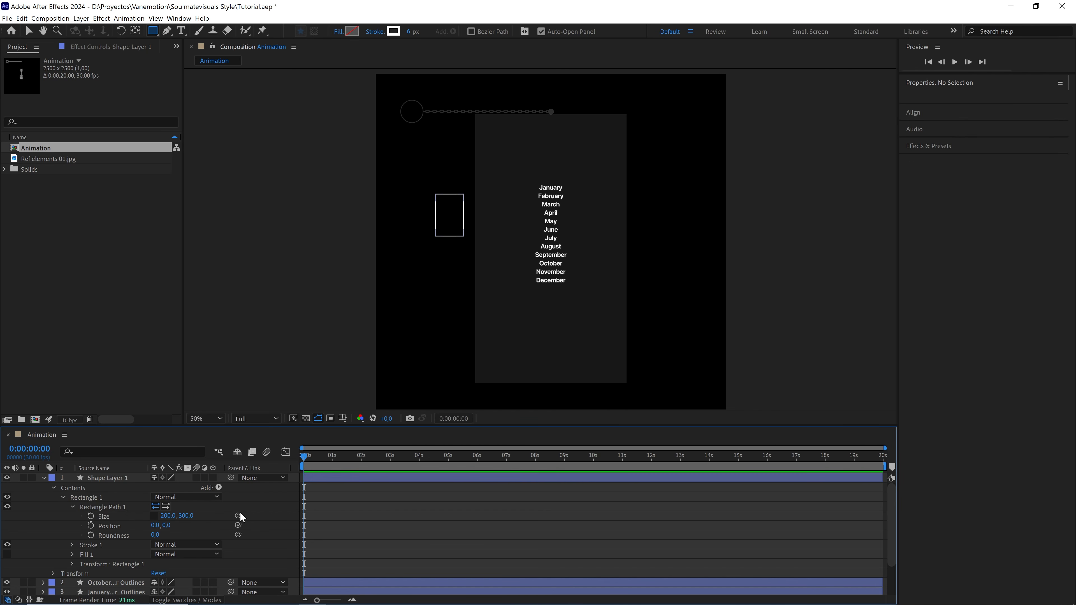
scroll(511, 259, up, 2)
drag(282, 222, 513, 270)
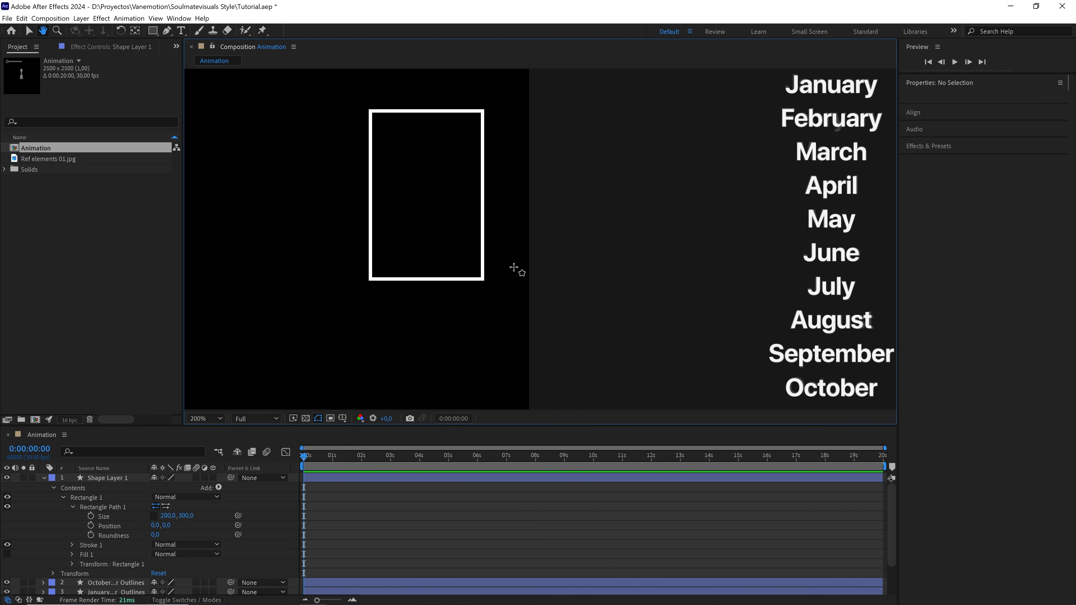
Set the rectangle path's roundness to 300
drag(154, 534, 232, 527)
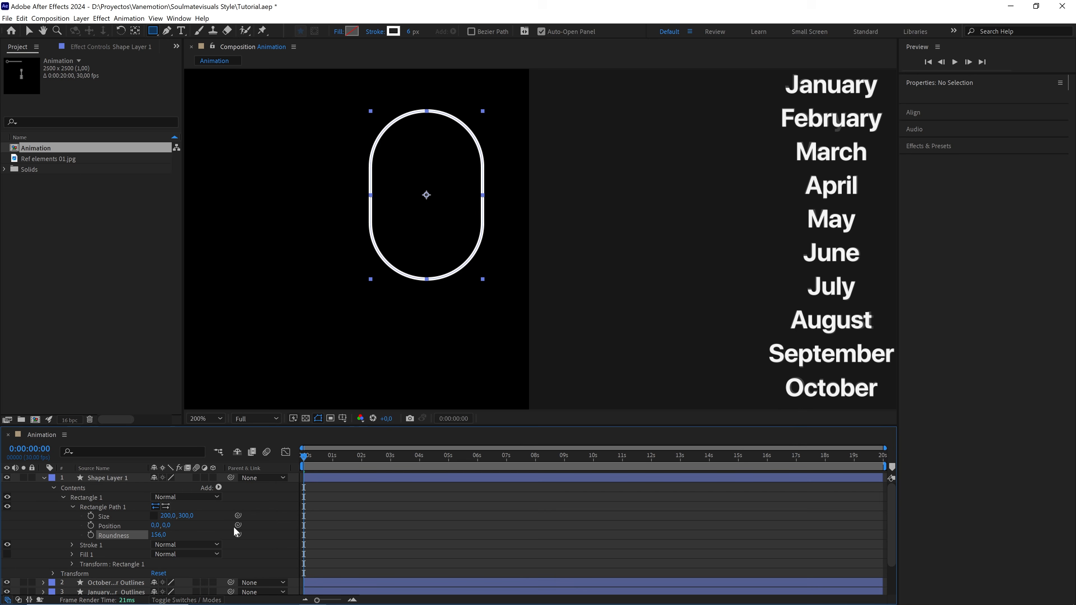
click(161, 535)
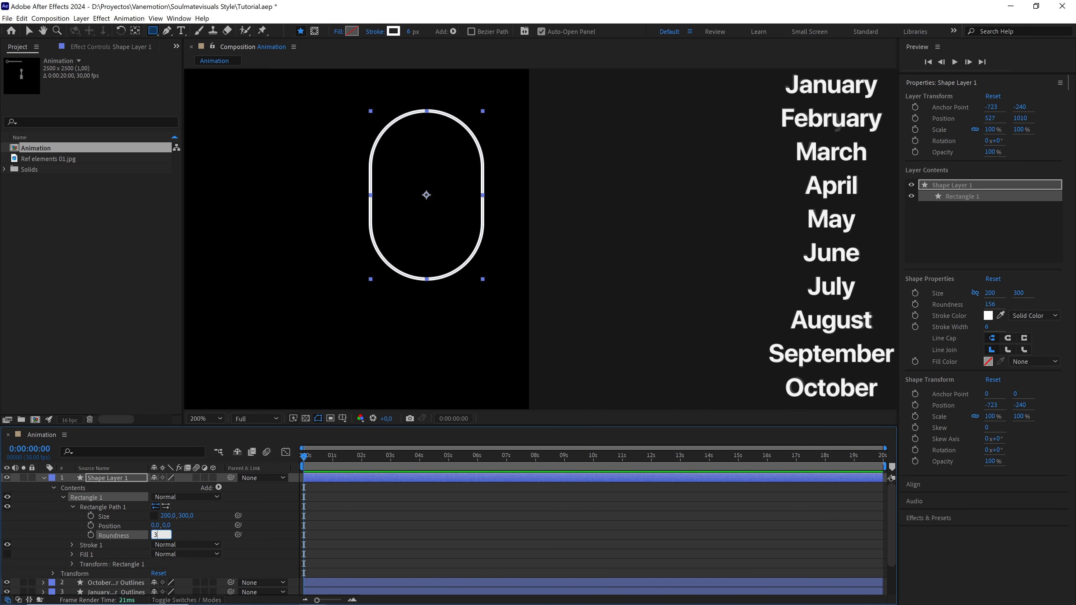
text(300)
key(Return)
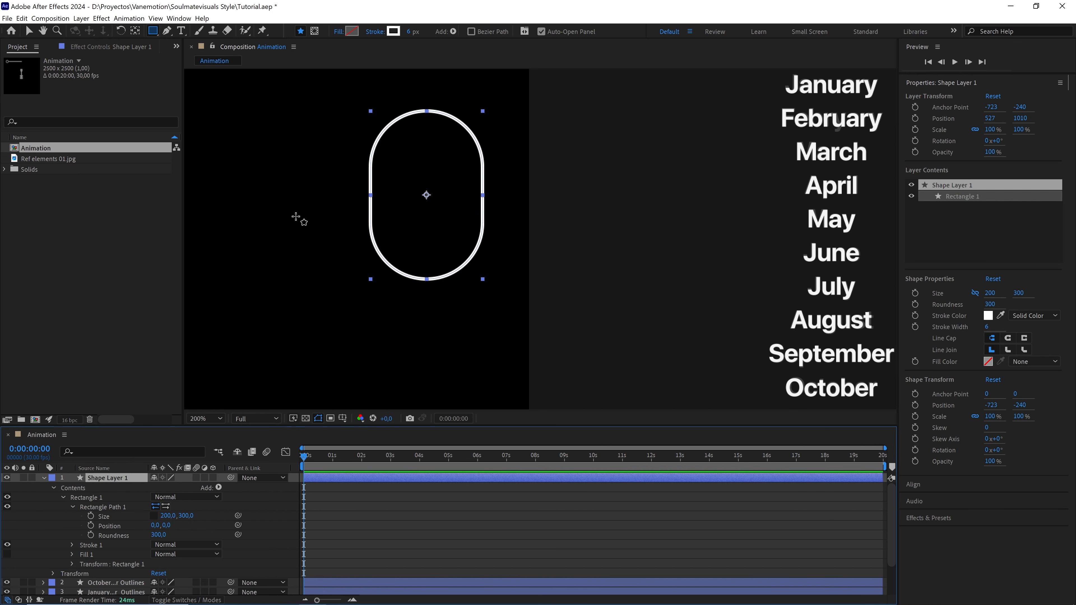
Keep the rounded shape's fill at None and set its stroke width to 50 px
click(338, 31)
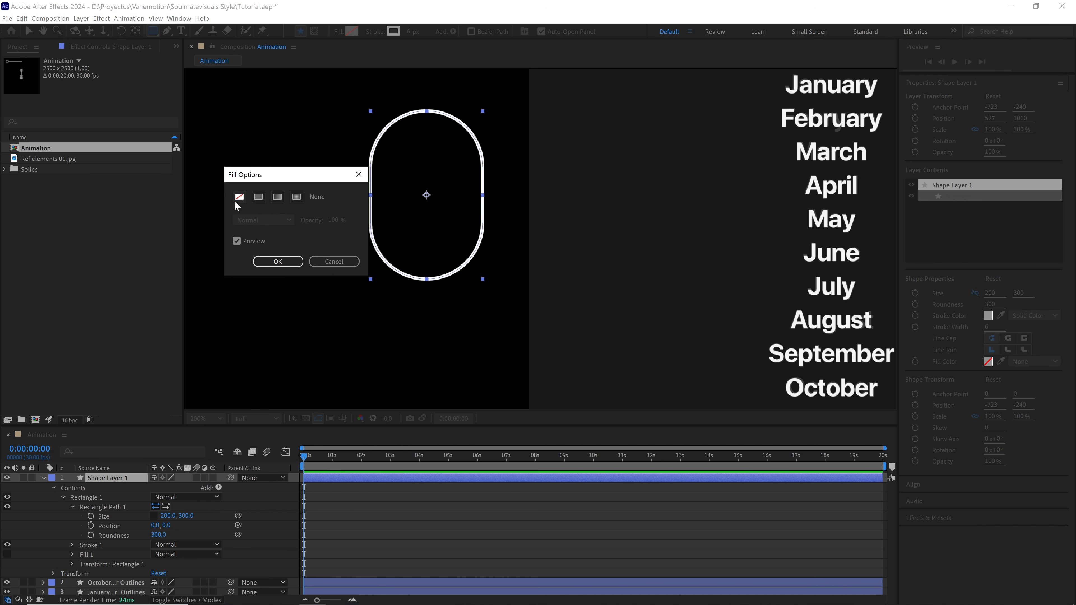
click(277, 262)
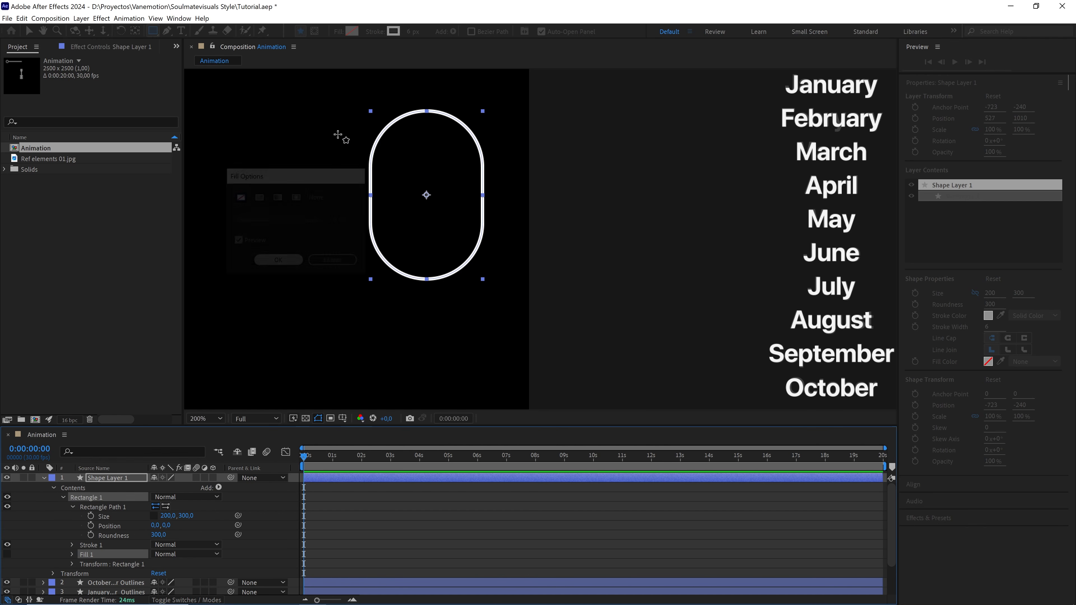
drag(410, 32, 433, 31)
click(412, 30)
text(5)
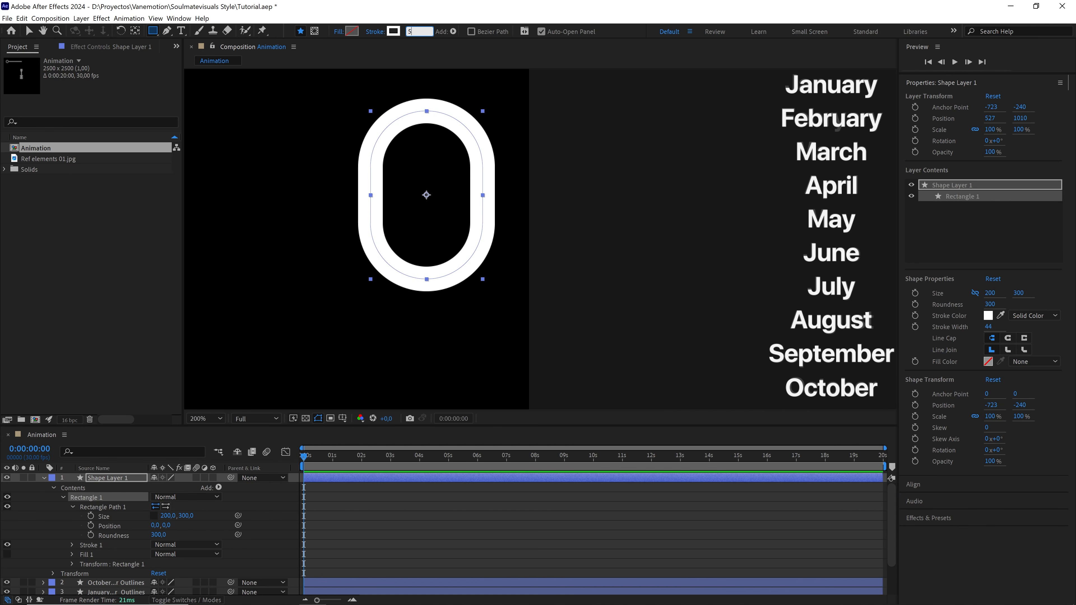
text(0)
Change the rounded ring layer's label colour to orange
click(94, 481)
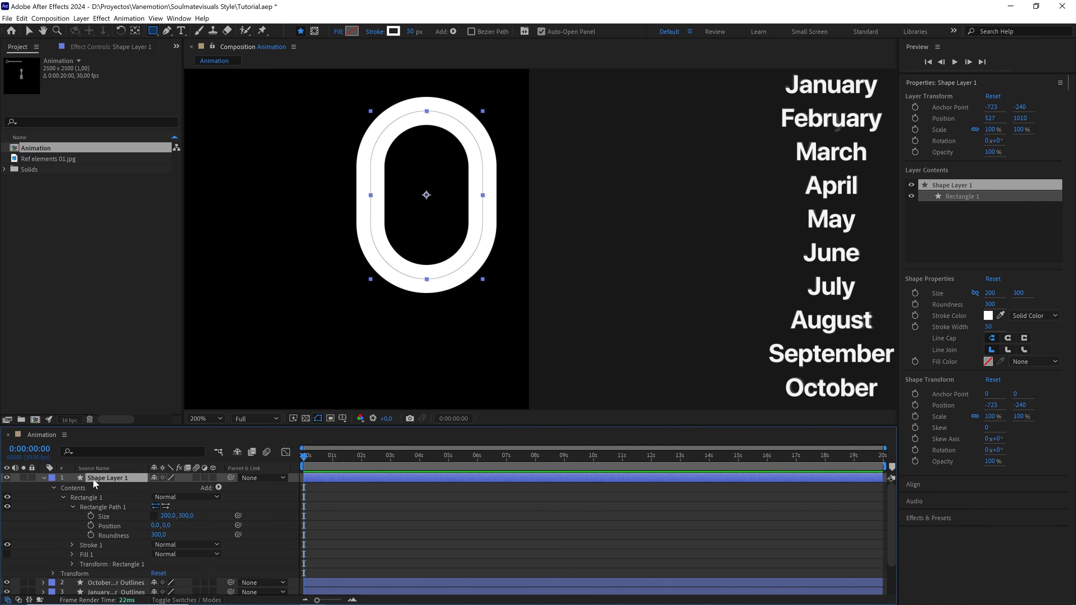
click(51, 479)
click(74, 417)
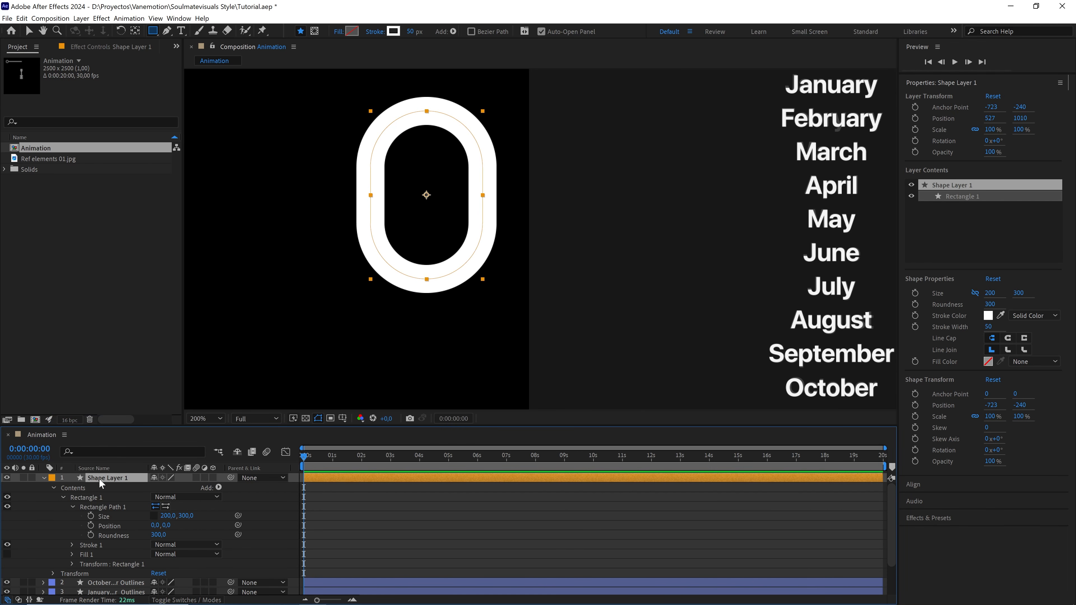
Duplicate the ring's shape layer and set the copy's rectangle path size to 0 × 300 px
key(ctrl+d)
click(51, 488)
click(52, 488)
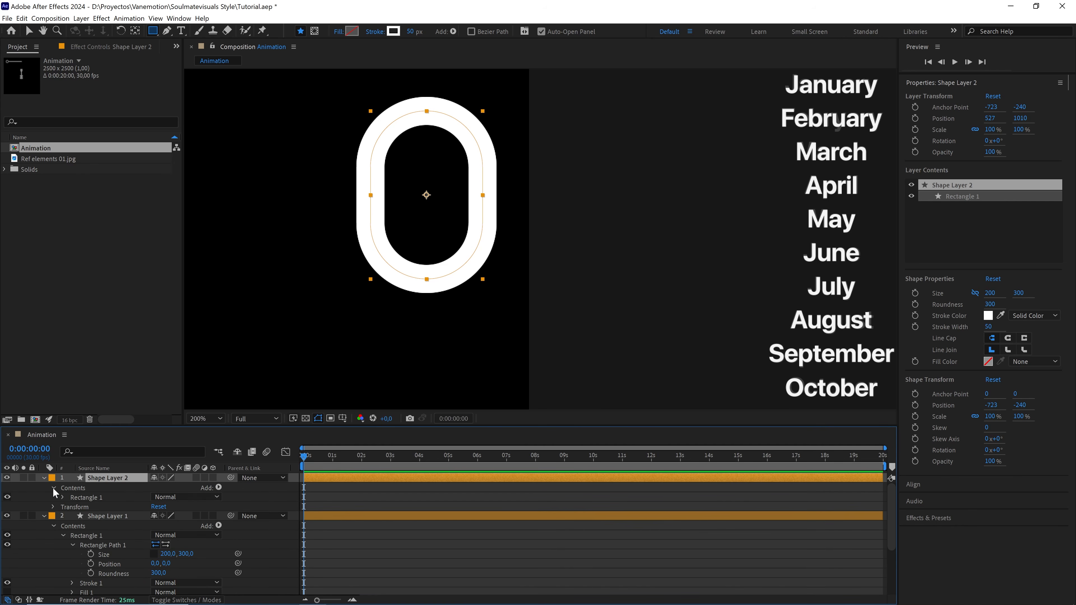
click(63, 497)
click(72, 506)
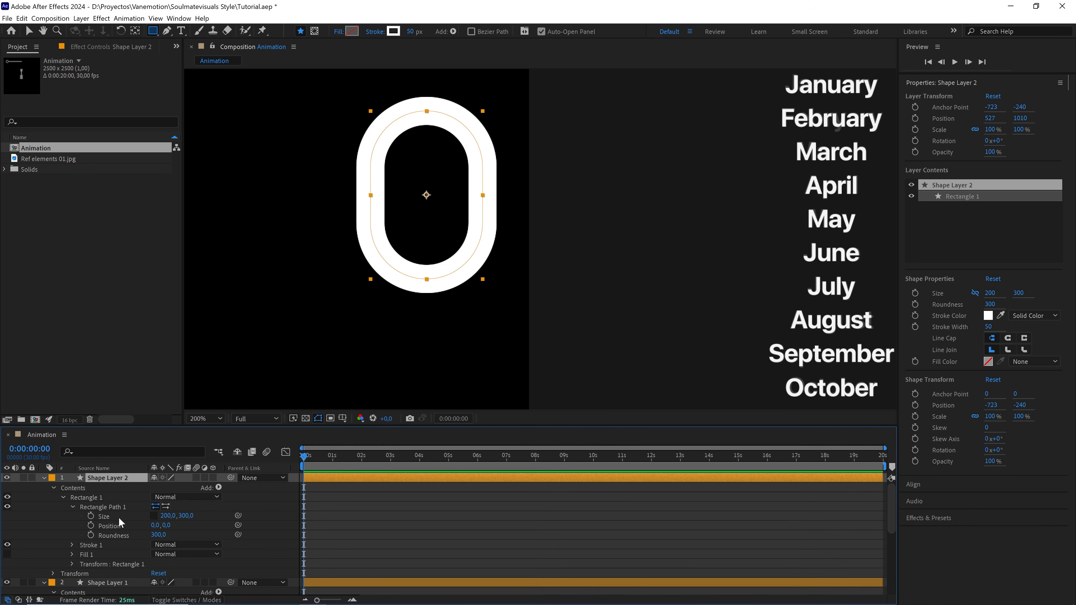
drag(170, 522, 123, 522)
click(166, 516)
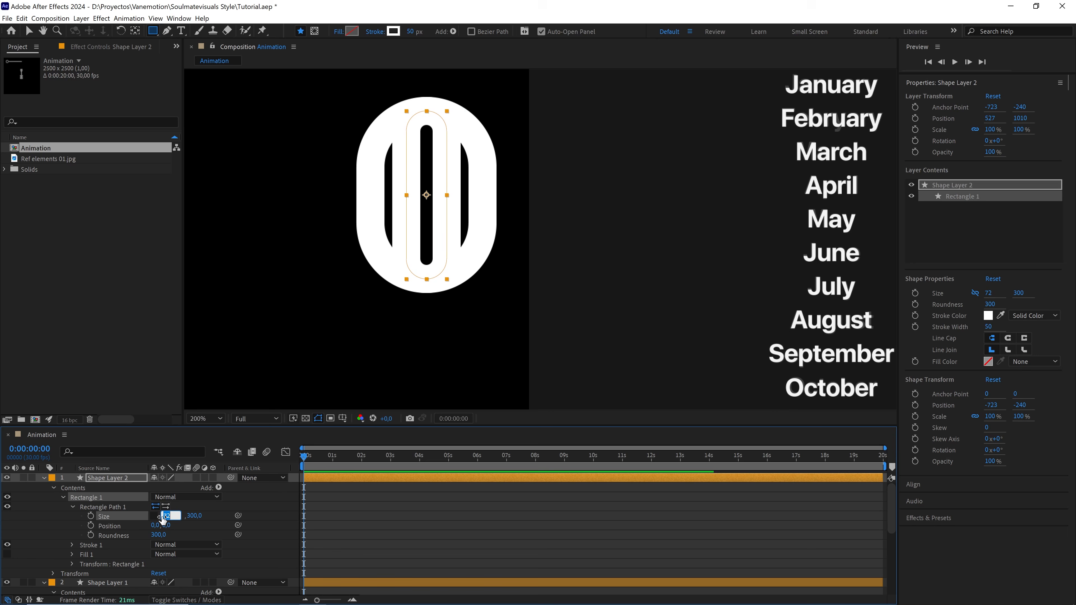
text(0)
key(Return)
Move the narrow bar layer straight down to position 527, 1160 so its centre sits on the ring's lower edge
key(v)
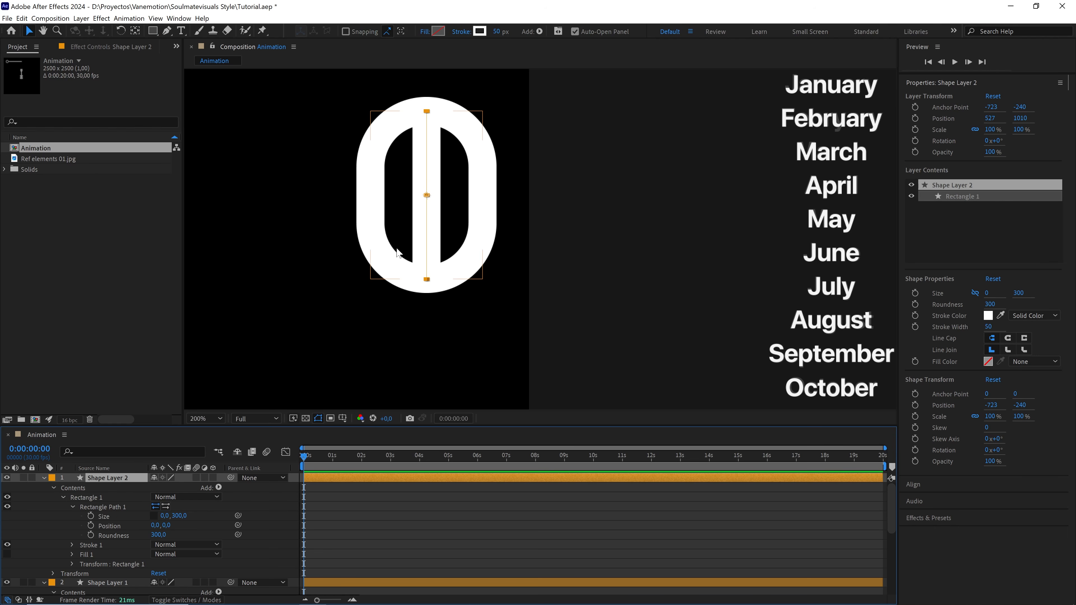
drag(433, 198, 551, 196)
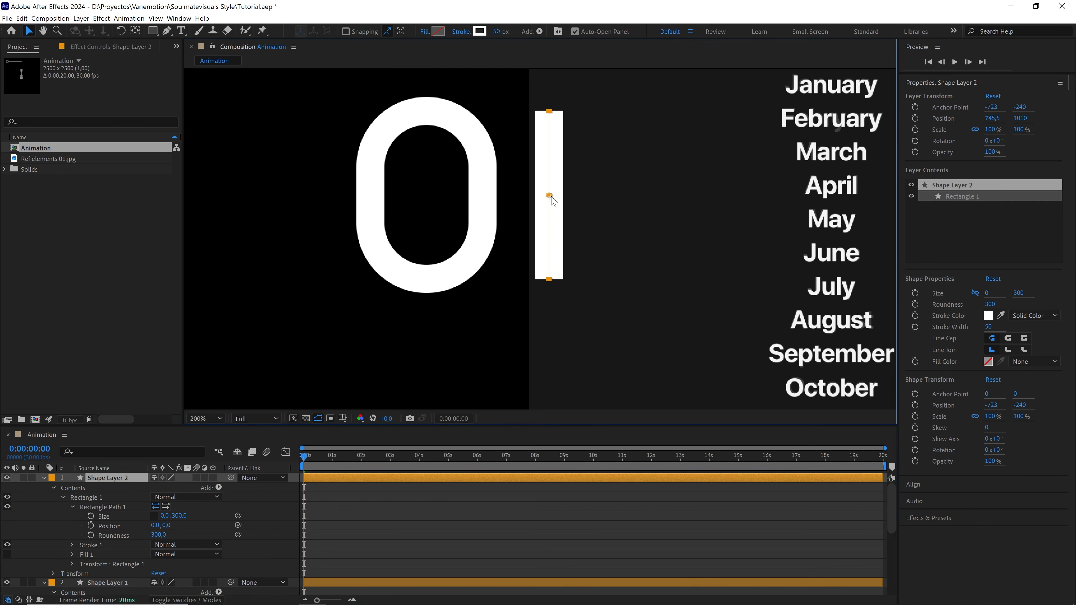
key(ctrl+z)
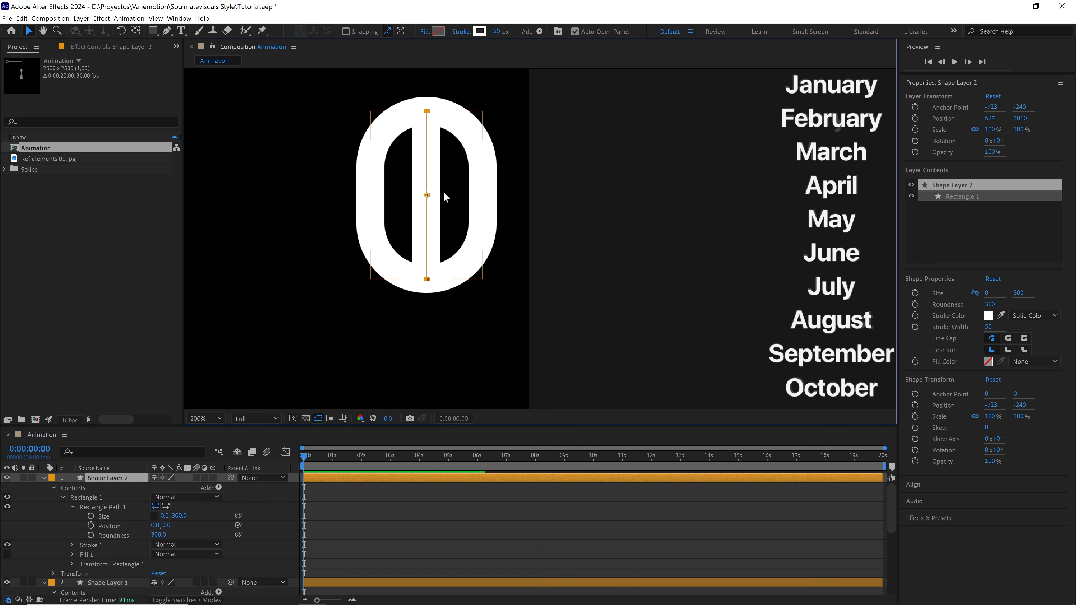
drag(426, 197, 427, 279)
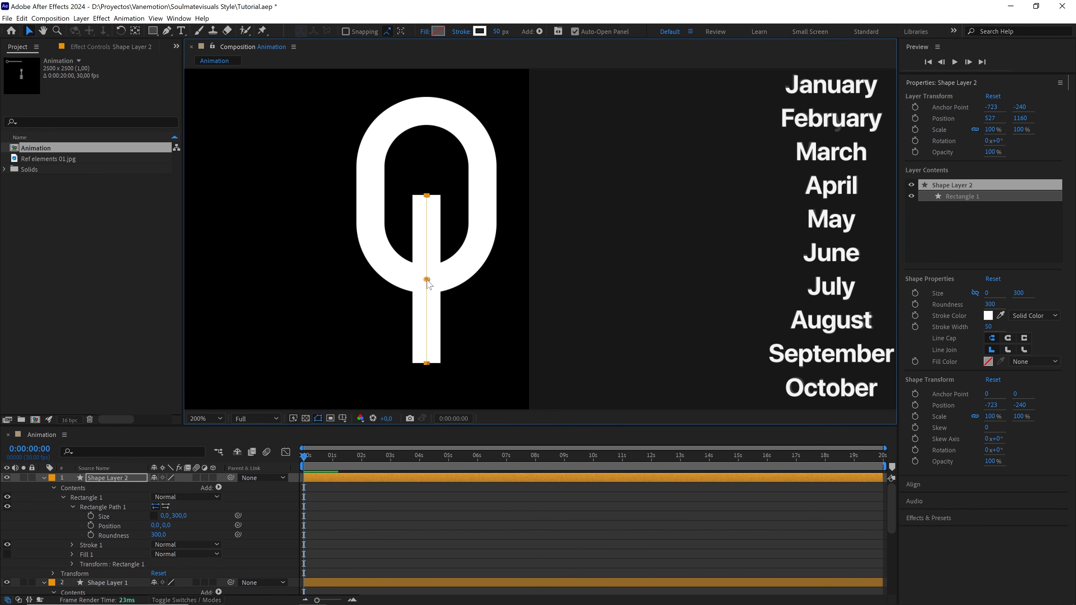
Set the bar's stroke line join to Round Join and check its upper end up close
click(72, 545)
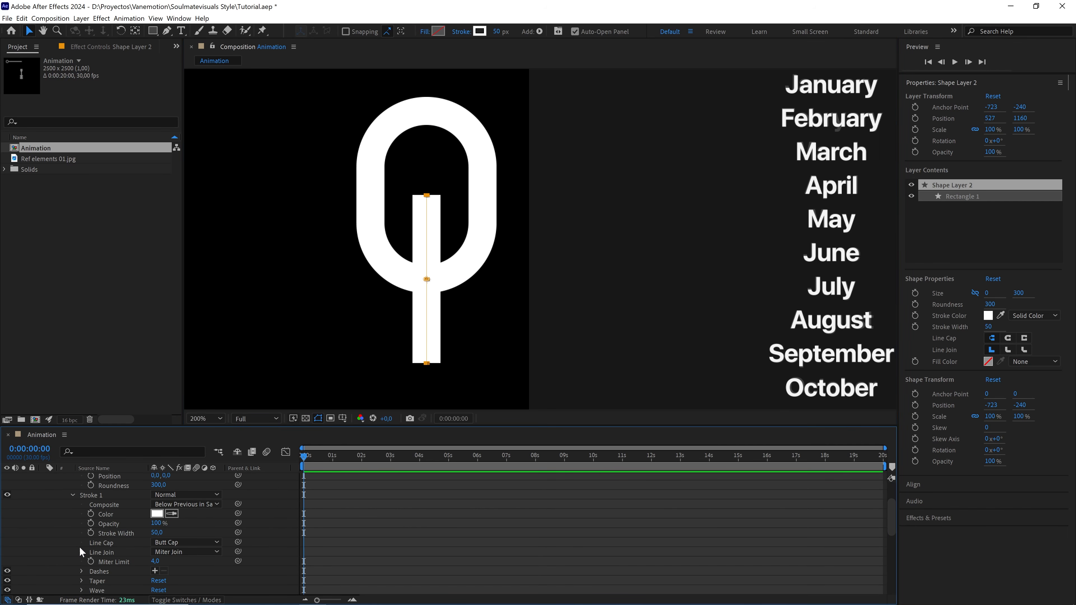
click(182, 552)
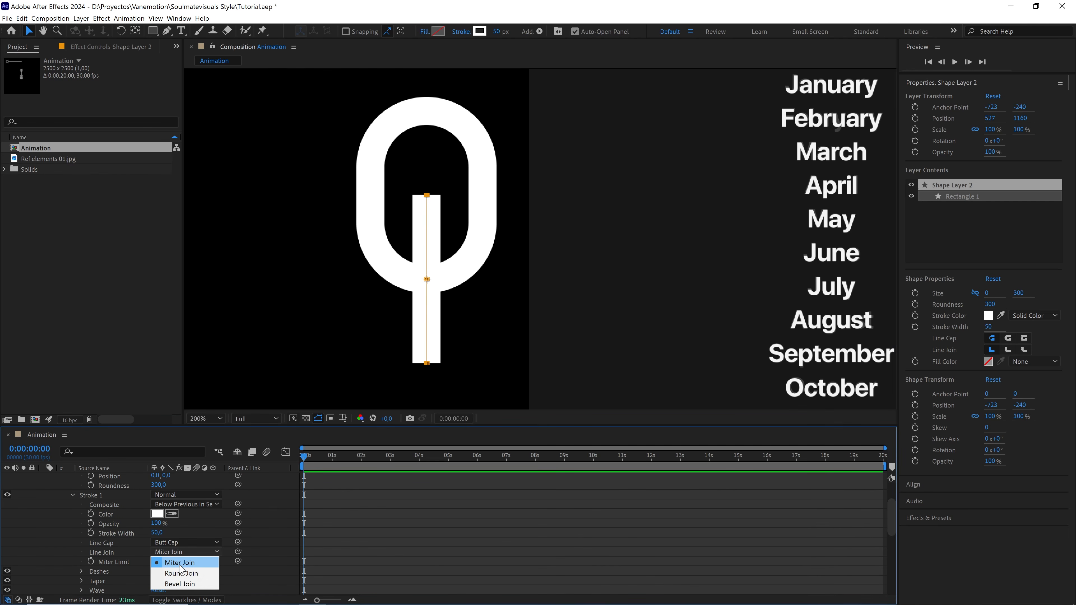
click(184, 573)
key(period)
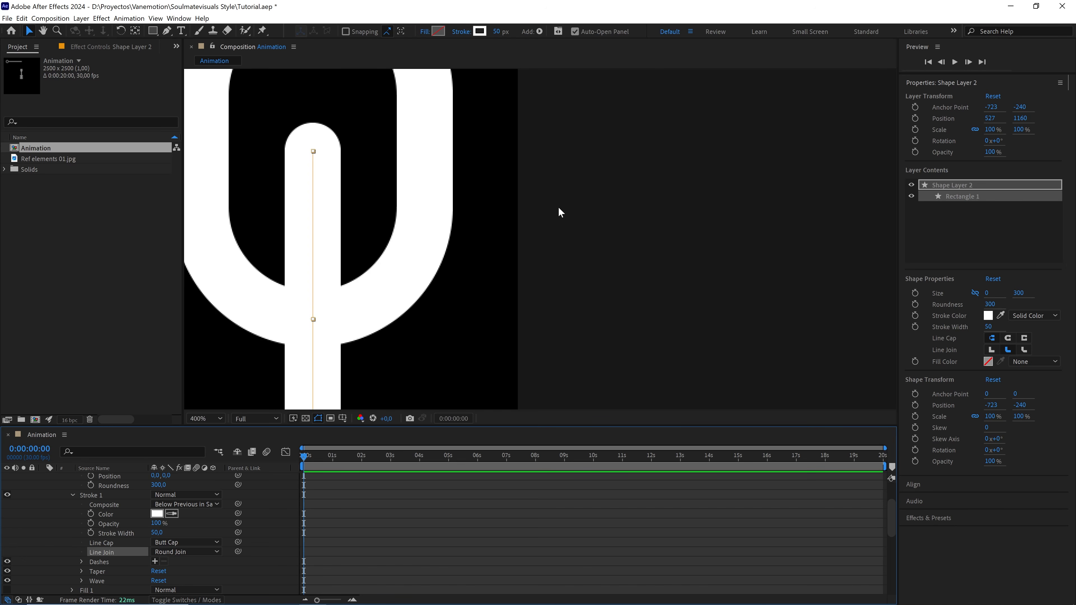
key(h)
drag(425, 177, 593, 267)
key(v)
scroll(99, 505, up, 3)
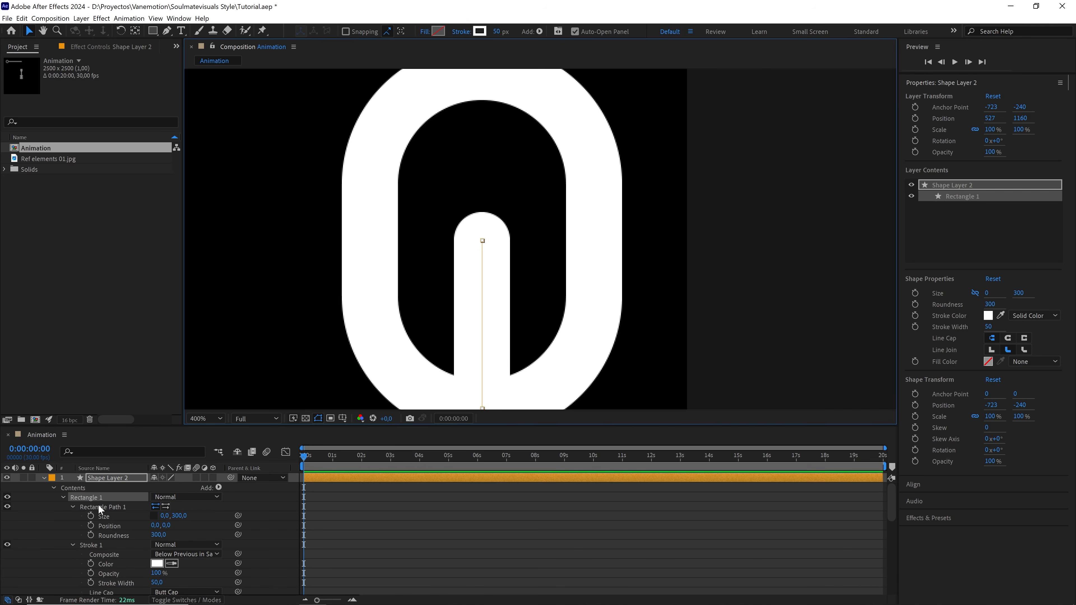
Draw a circular mask on the bar's layer with the Ellipse tool, centred on the upper path point and matching the stroke width
click(63, 496)
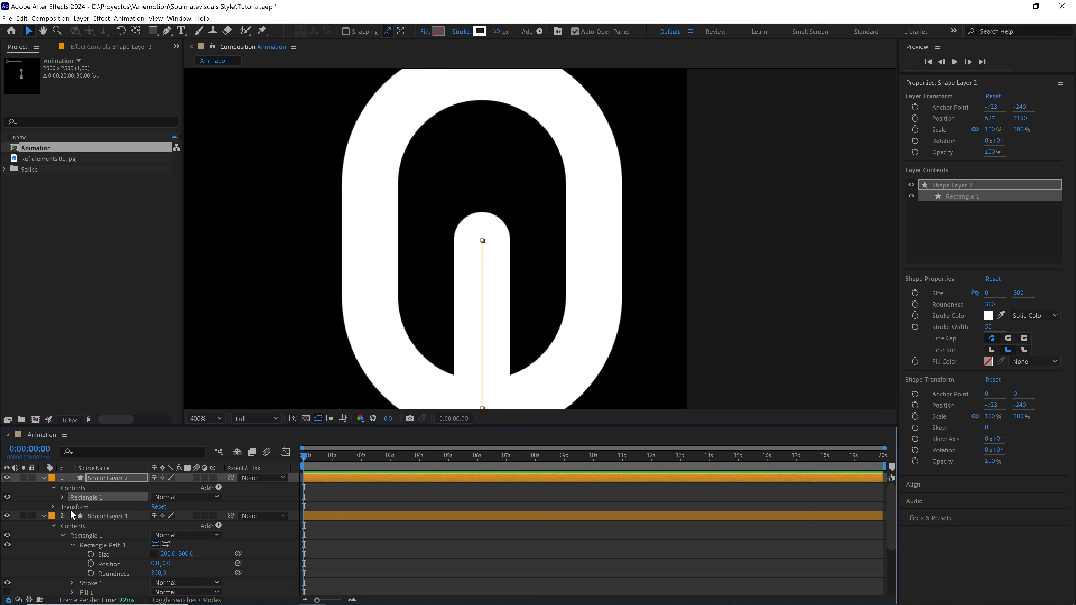
click(118, 478)
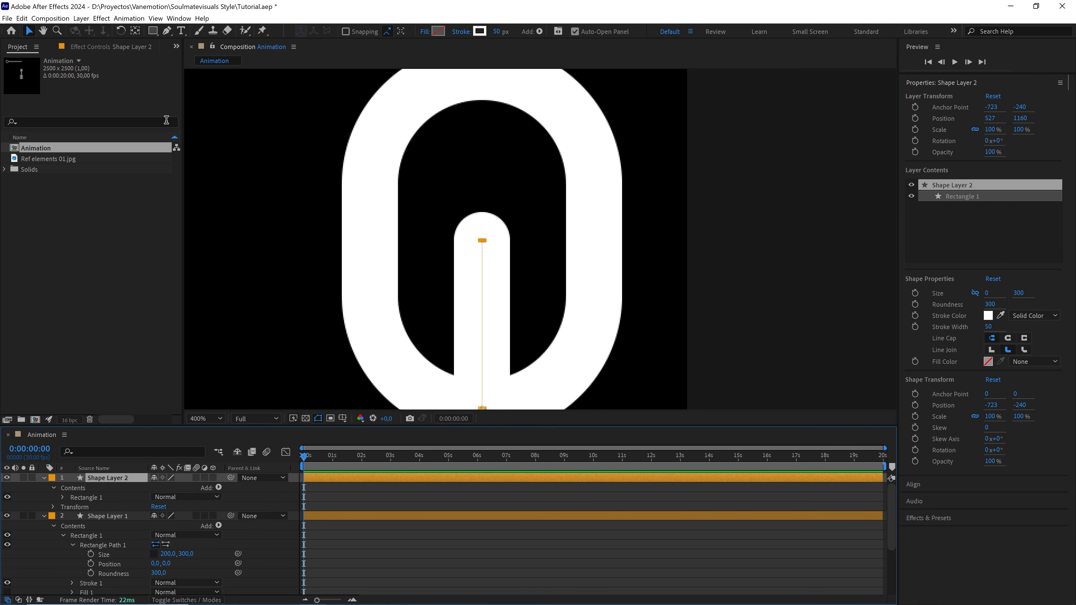
drag(155, 36, 193, 62)
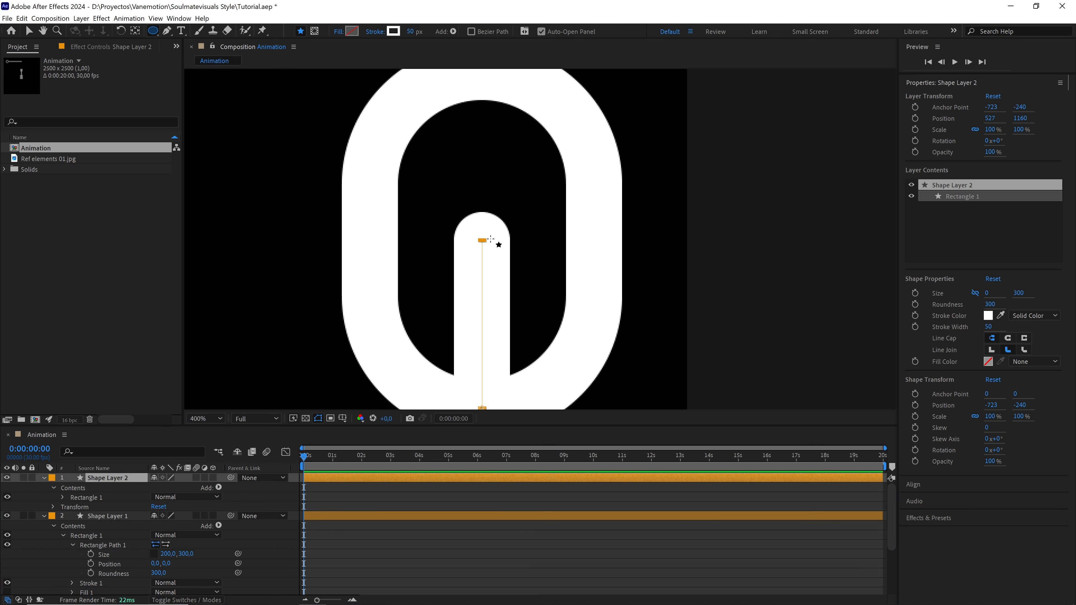
click(315, 30)
scroll(536, 225, up, 1)
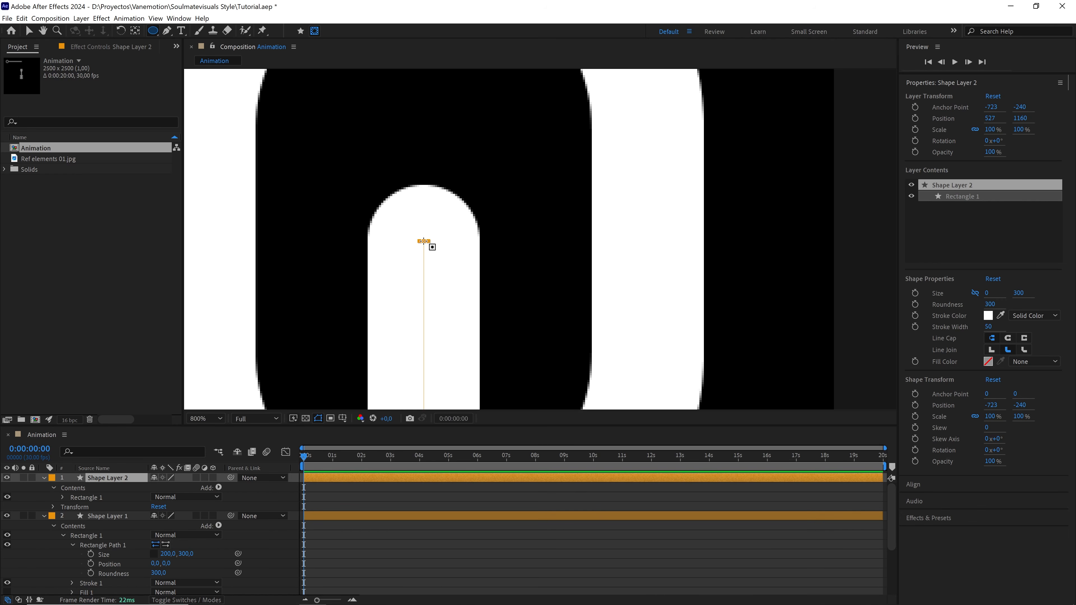
drag(423, 241, 478, 288)
scroll(478, 288, down, 3)
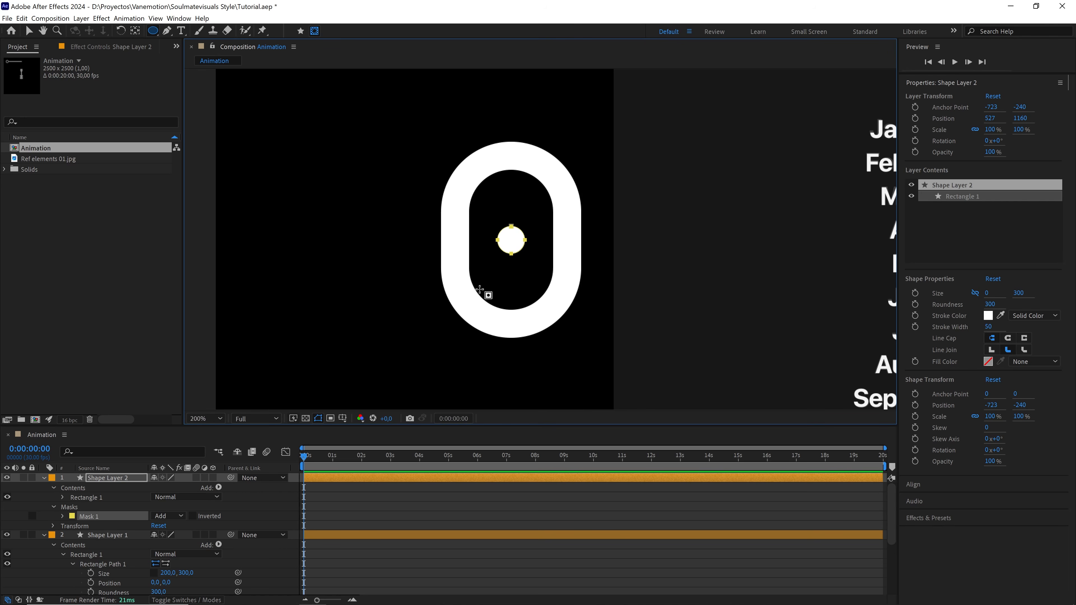
Duplicate the bar's circular mask and move the copy straight down onto the bar's rounded lower end
key(ctrl+d)
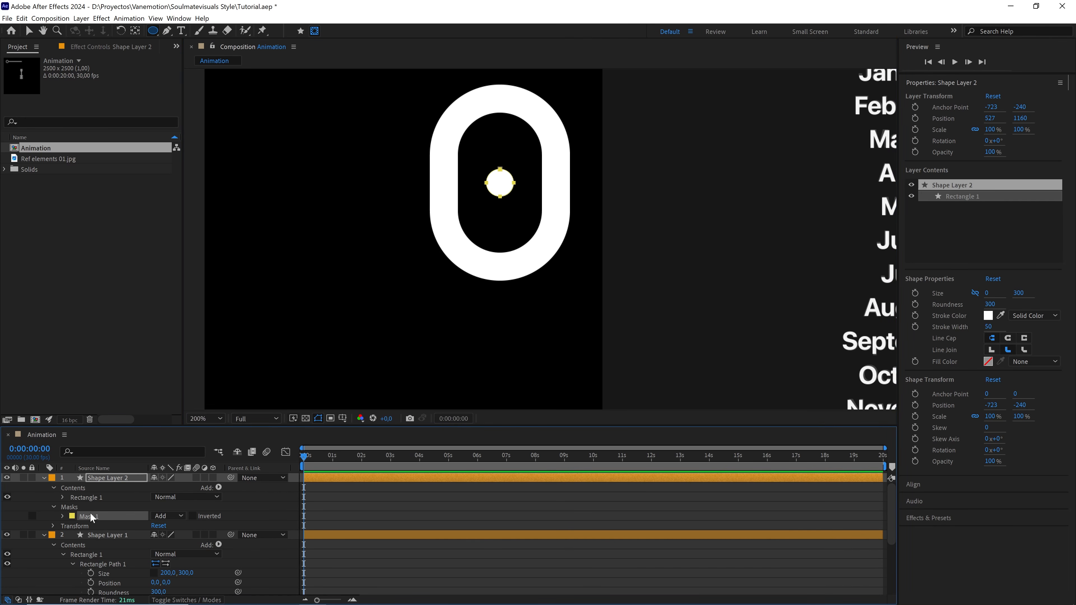
key(v)
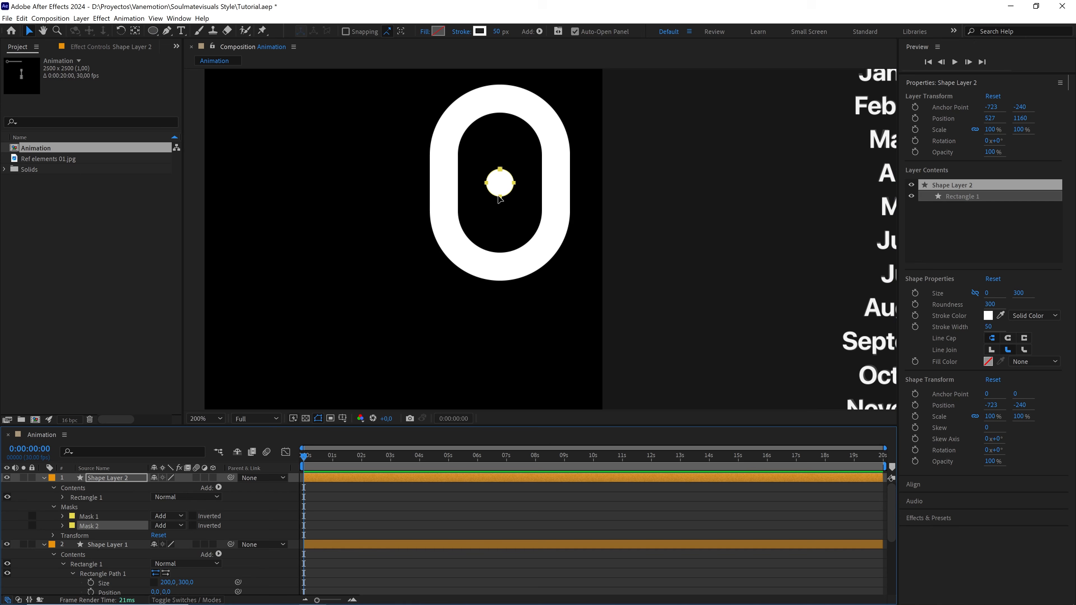
double_click(500, 196)
mouse_move(506, 187)
mouse_down()
mouse_move(514, 299)
mouse_move(502, 185)
mouse_up()
scroll(509, 288, up, 3)
drag(480, 253, 482, 243)
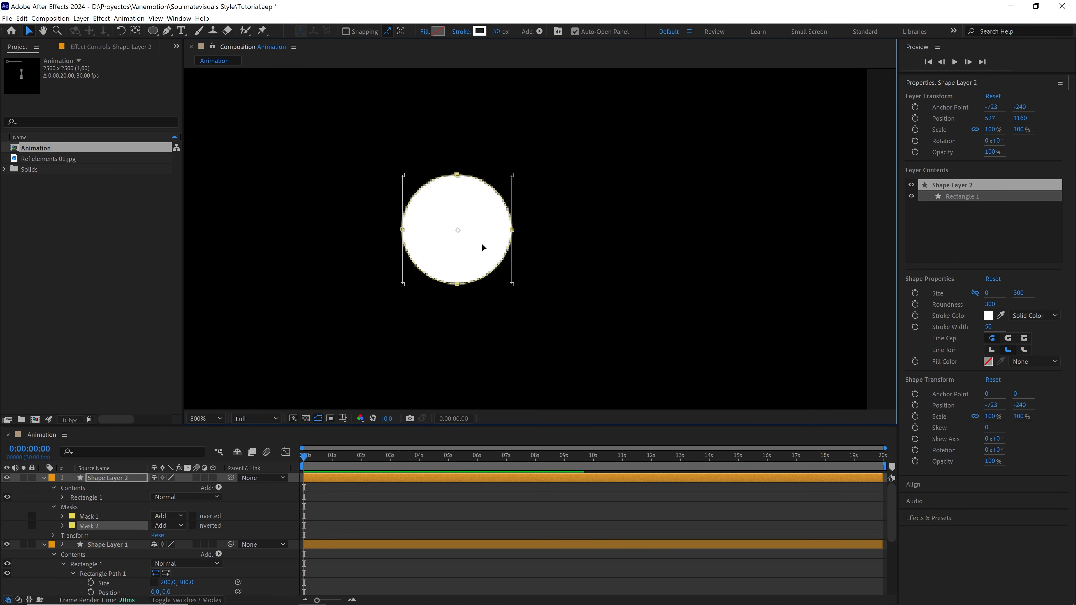
scroll(482, 243, down, 3)
drag(533, 158, 495, 230)
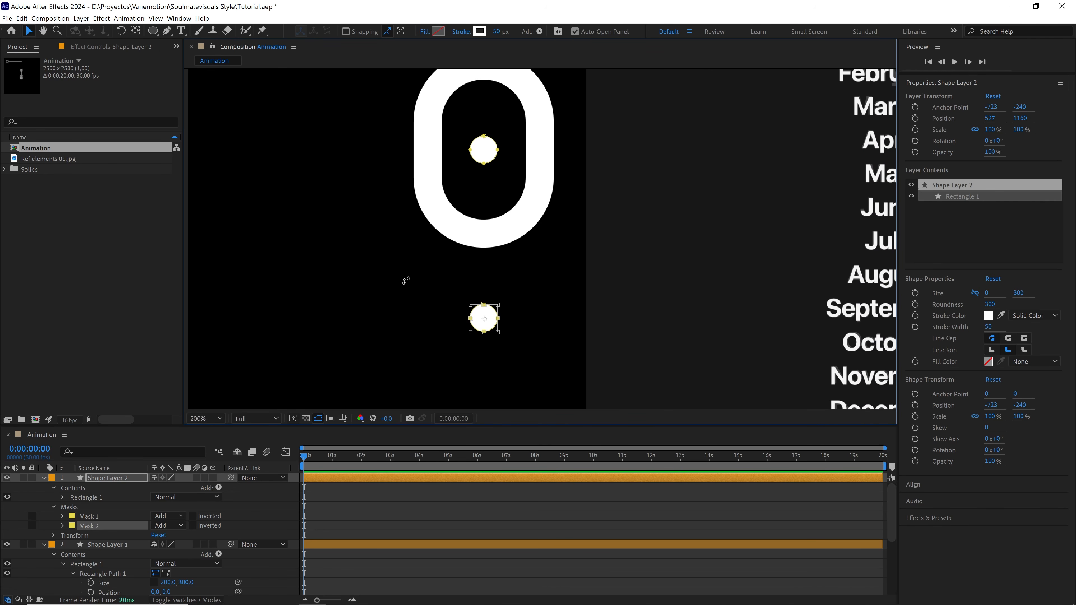
Set the mode of both circular masks on the bar's layer to None
shift+click(100, 516)
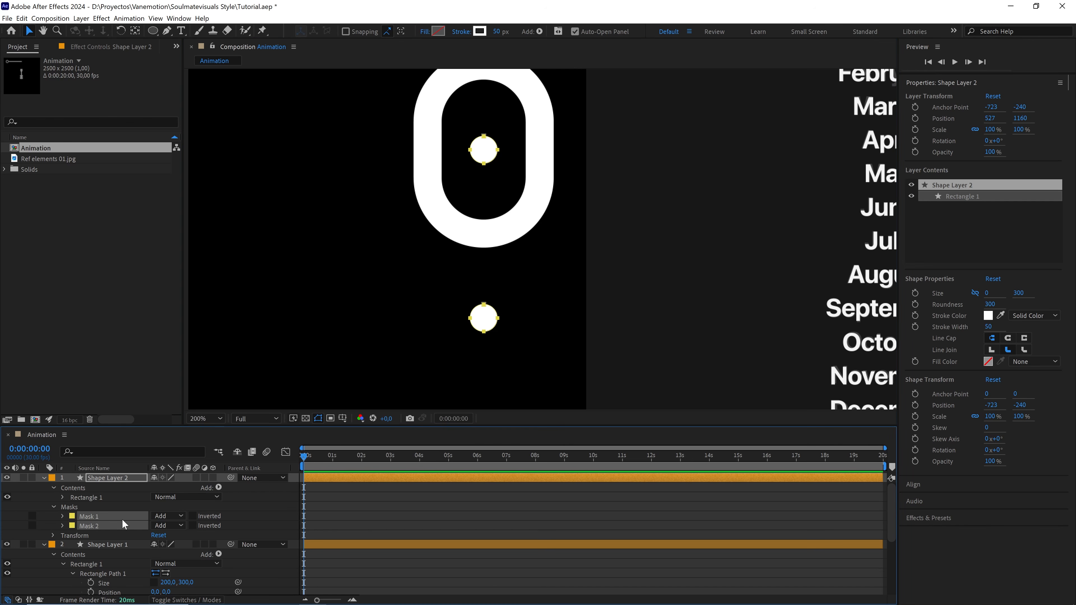
click(163, 518)
click(167, 527)
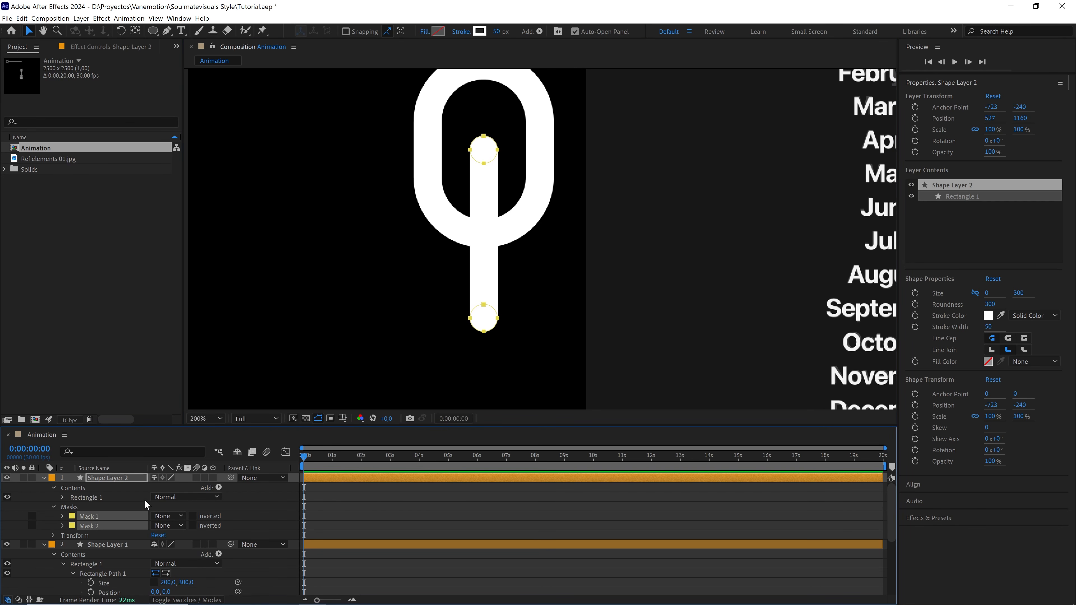
Move the bar layer down to position 527, 1258.3 so its upper end hooks over the ring's lower edge
click(130, 479)
drag(484, 238, 487, 285)
scroll(486, 281, up, 1)
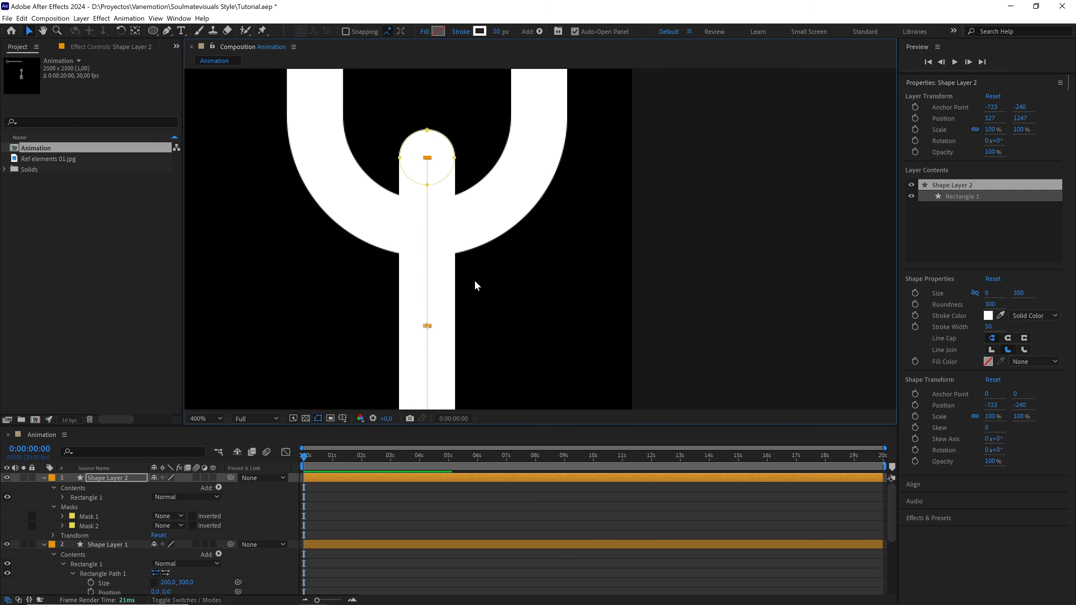
drag(427, 328, 426, 342)
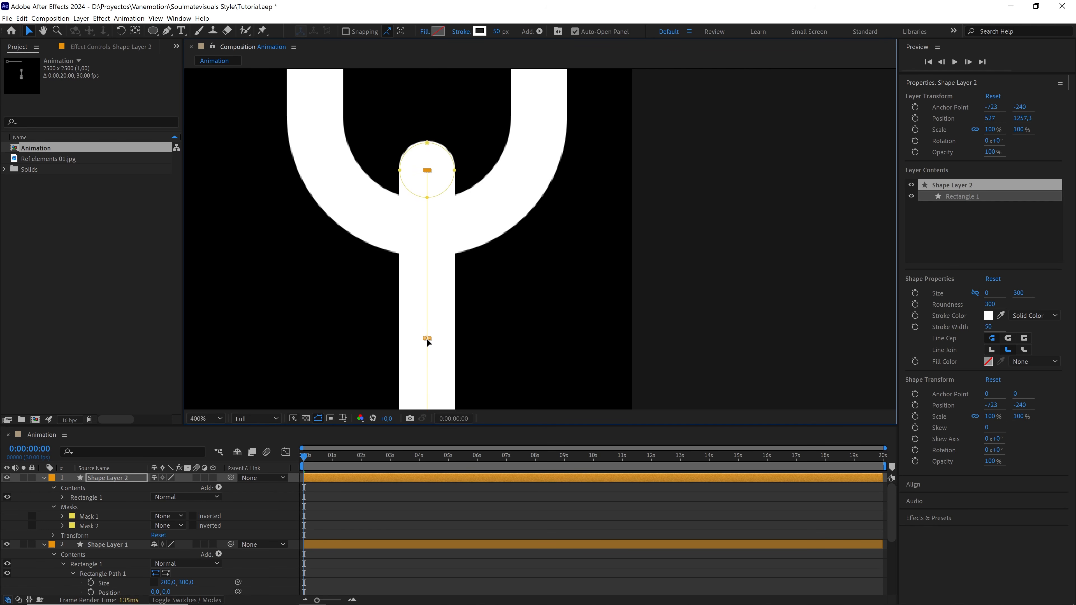
scroll(479, 297, down, 2)
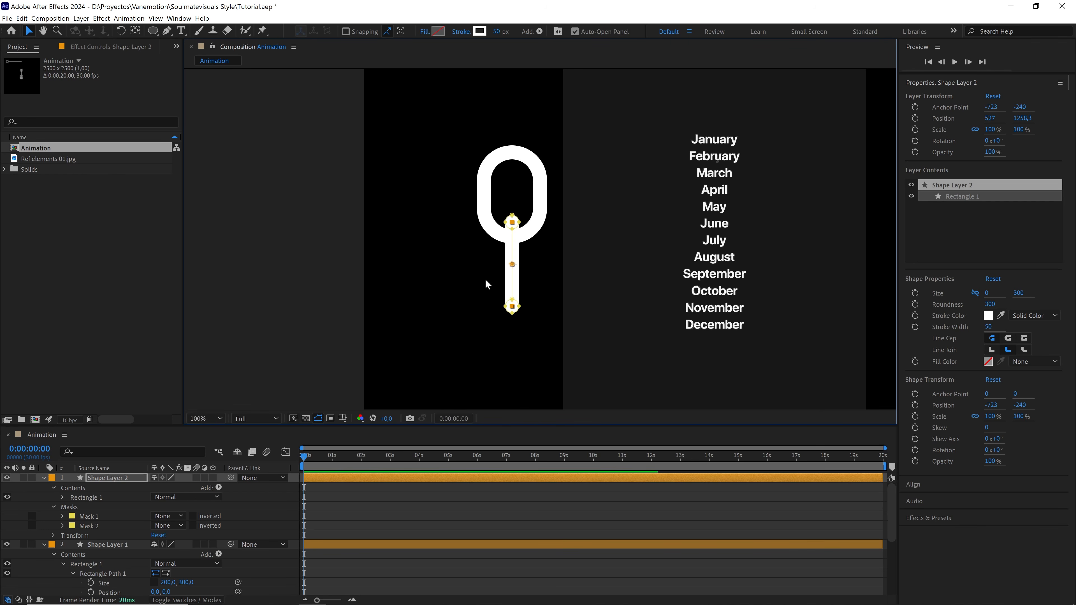
Duplicate the ring and bar layers together and move the copies straight down so the new ring hooks onto the bar's lower end
click(45, 478)
click(44, 487)
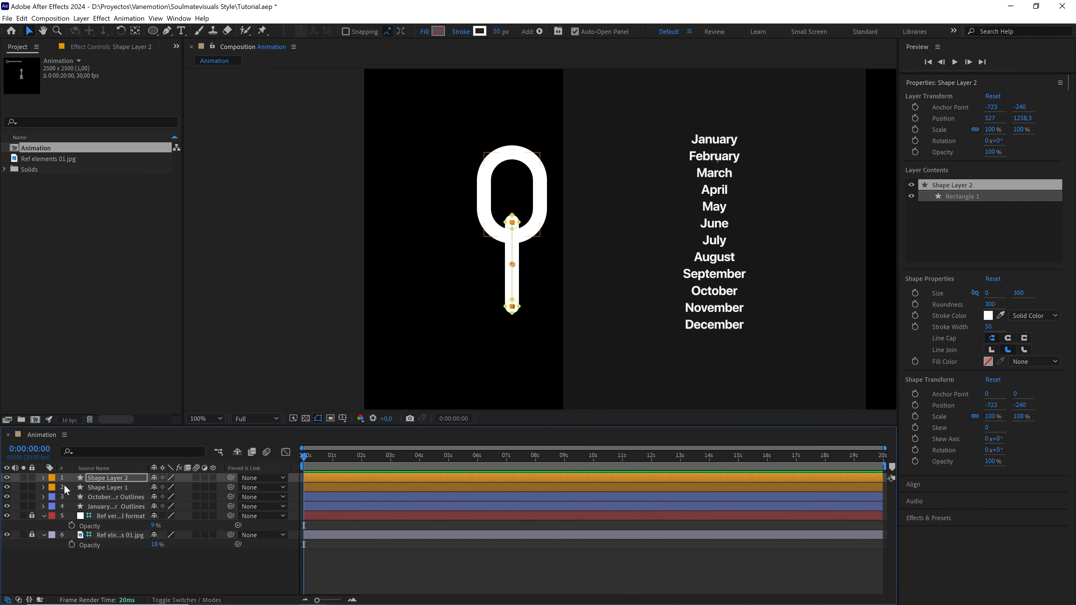
click(93, 486)
shift+click(102, 478)
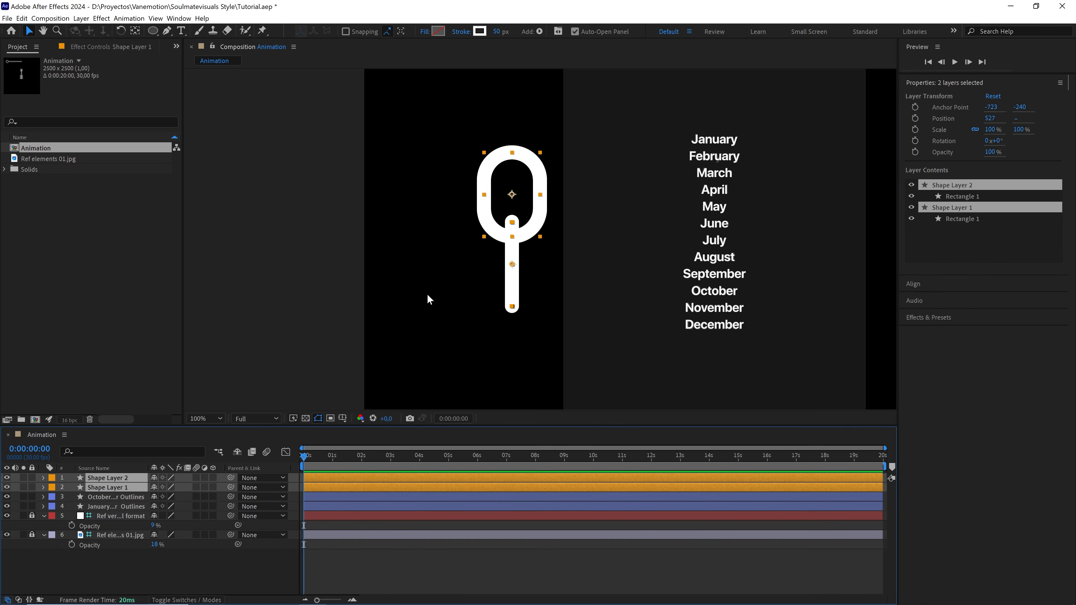
key(ctrl+d)
drag(513, 204, 526, 174)
key(period)
drag(507, 224, 508, 235)
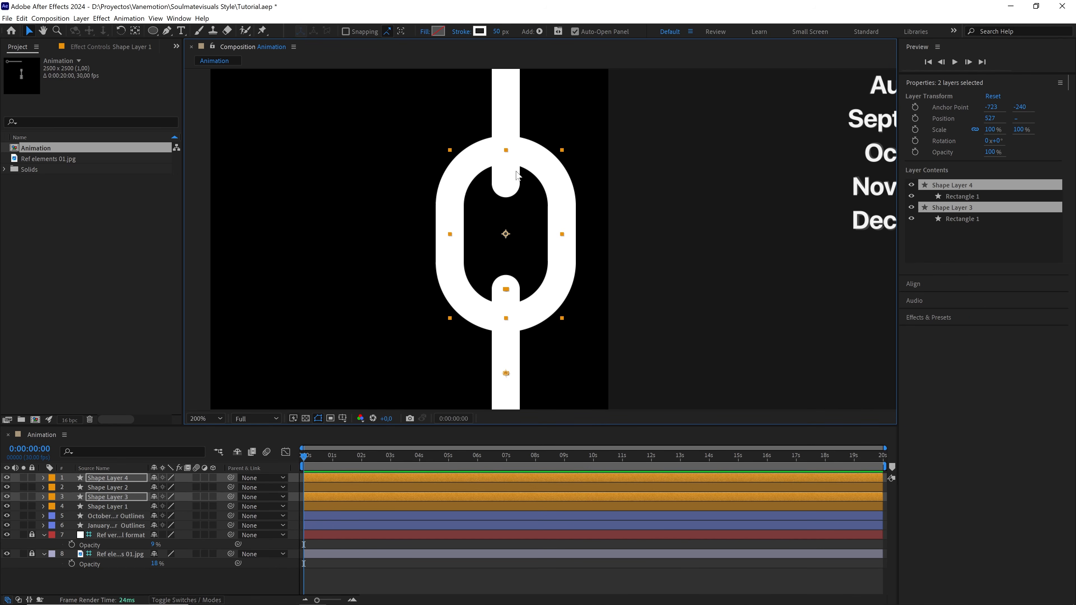
drag(507, 235, 506, 237)
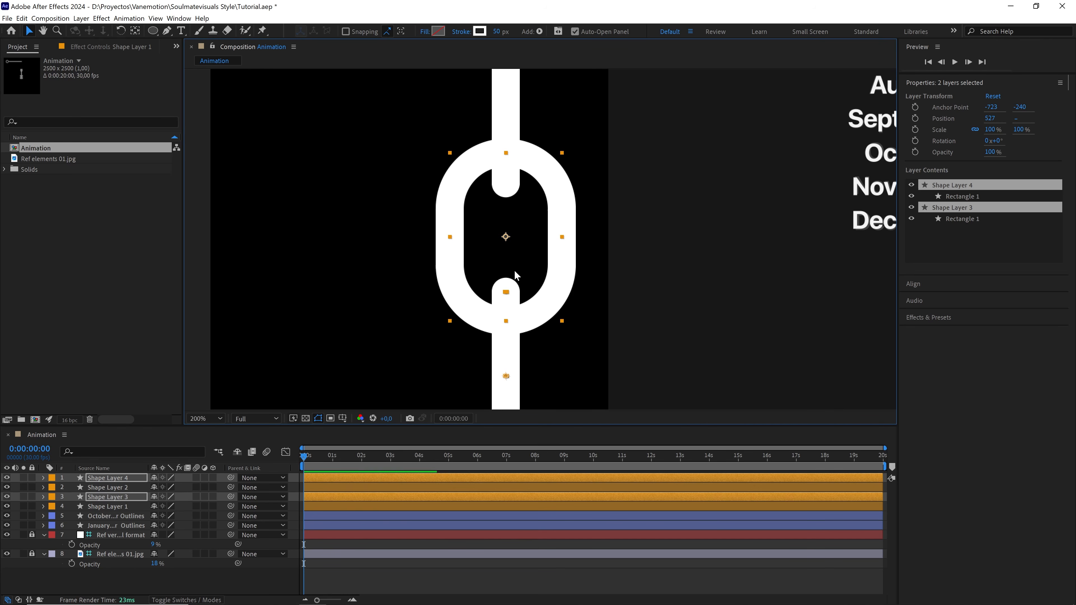
Duplicate all four chain layers and move the copies straight down to continue the chain, hooking their top ring onto the last bar
scroll(515, 275, down, 3)
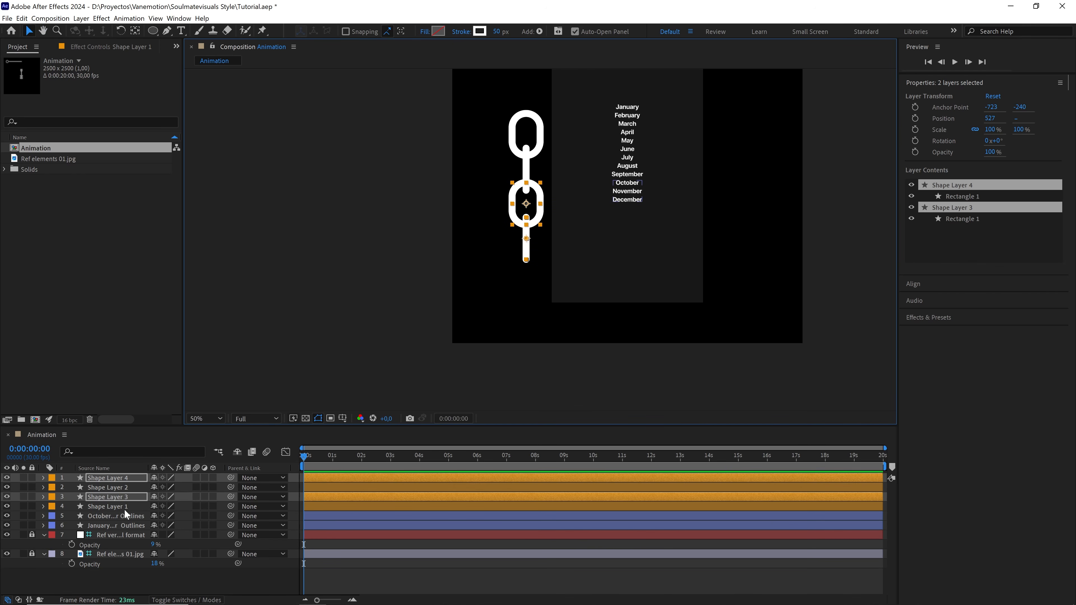
click(124, 509)
shift+click(124, 479)
key(ctrl+d)
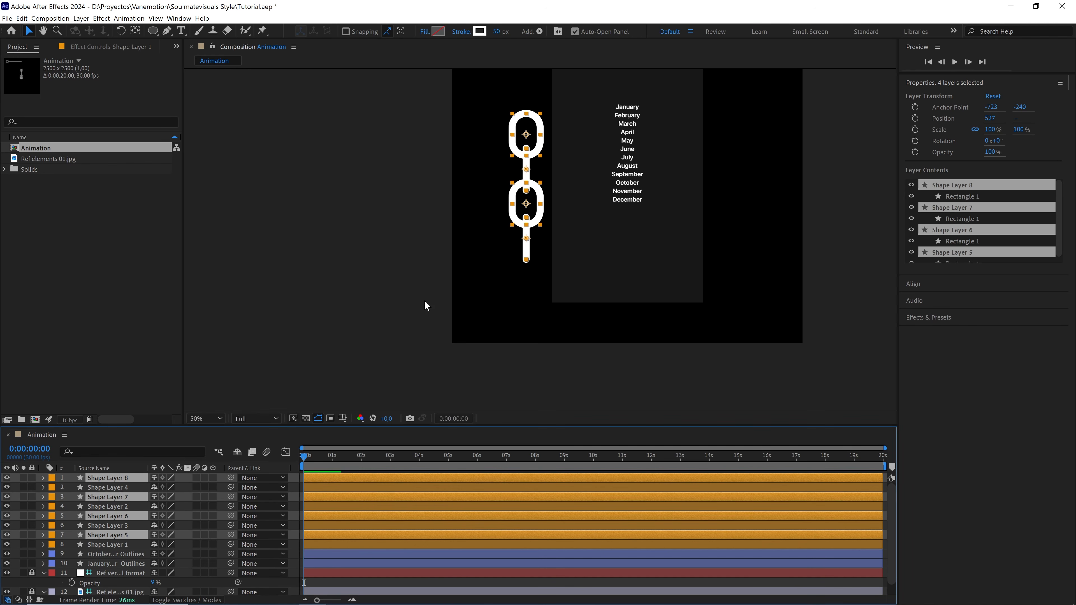
drag(527, 137, 526, 273)
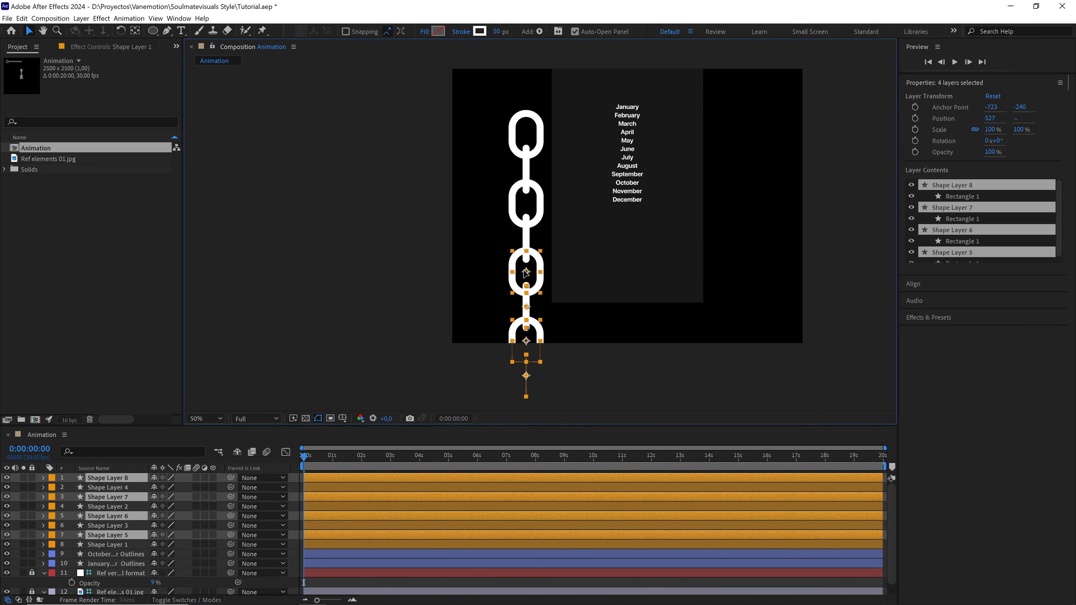
scroll(526, 272, up, 4)
drag(503, 326, 513, 168)
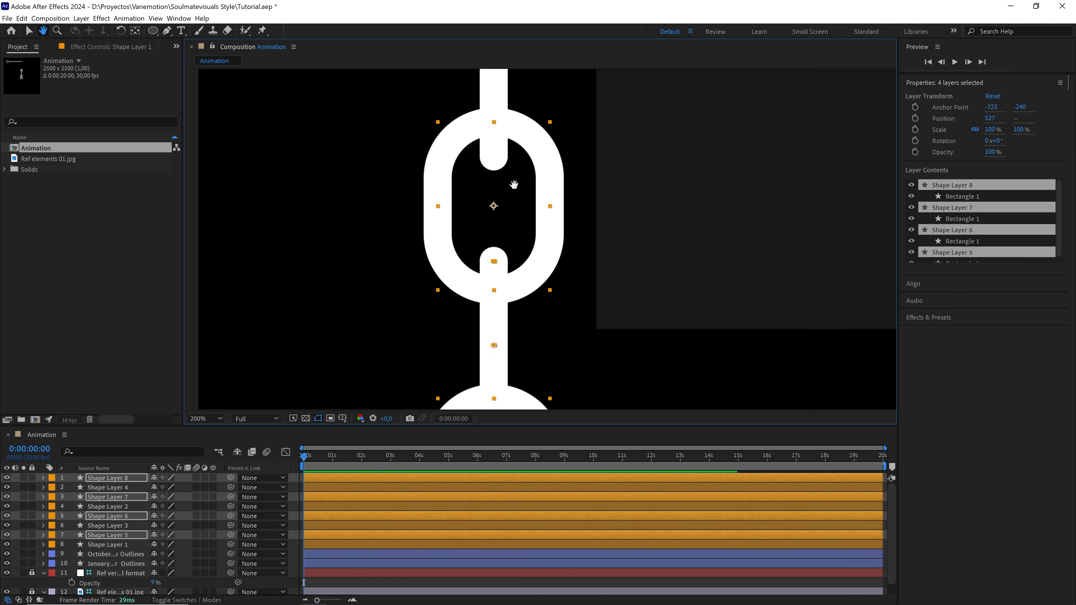
mouse_move(494, 209)
mouse_down()
mouse_move(502, 221)
mouse_move(474, 211)
mouse_move(489, 213)
mouse_up()
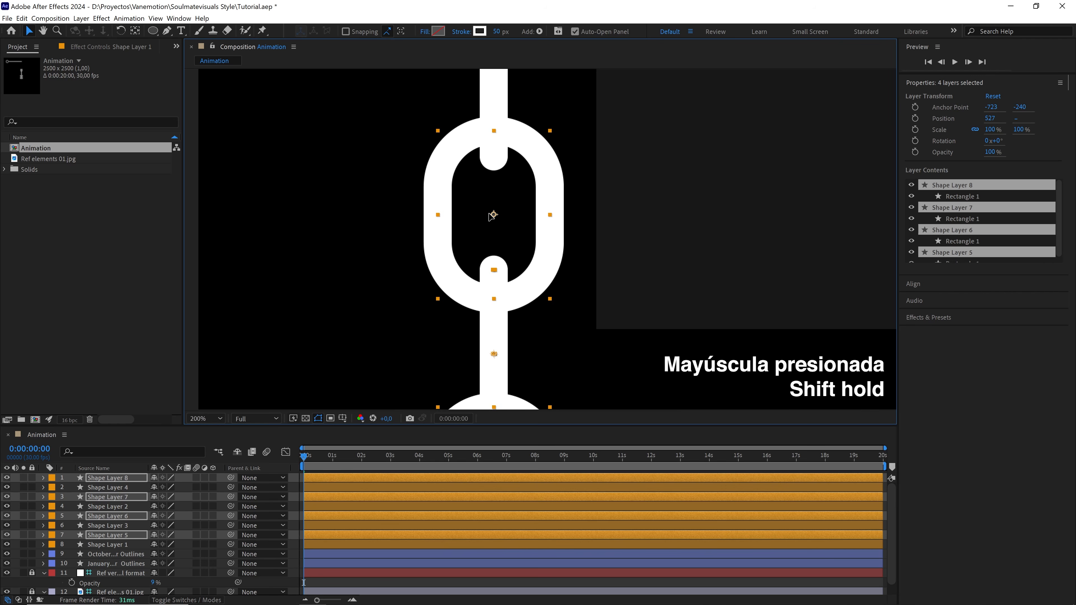
Duplicate all eight chain layers and move the copies straight down below the lower end of the existing chain
key(comma)
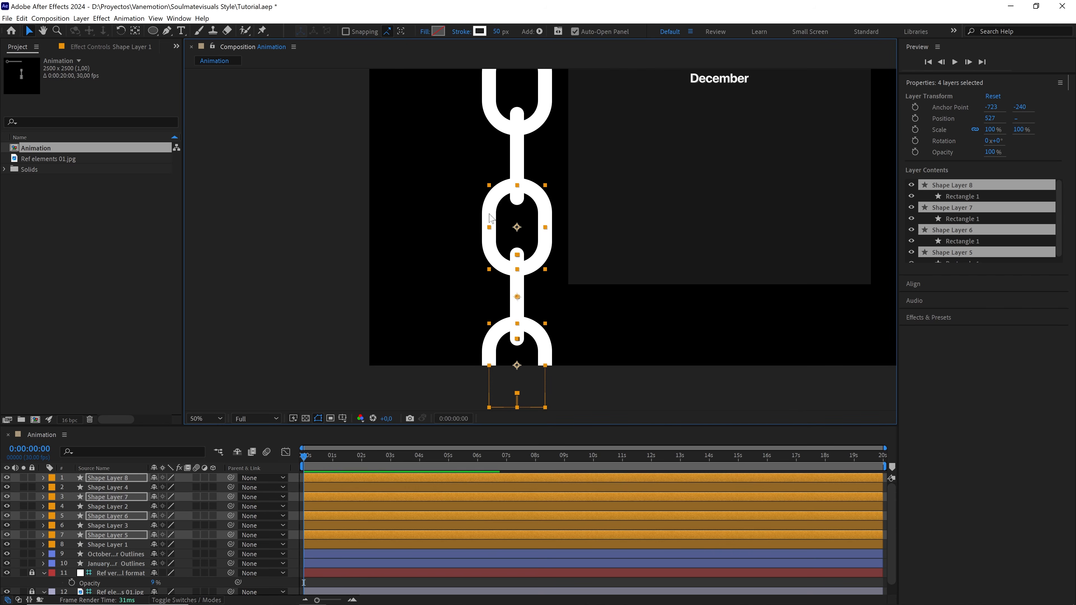
key(comma)
click(110, 543)
shift+click(111, 478)
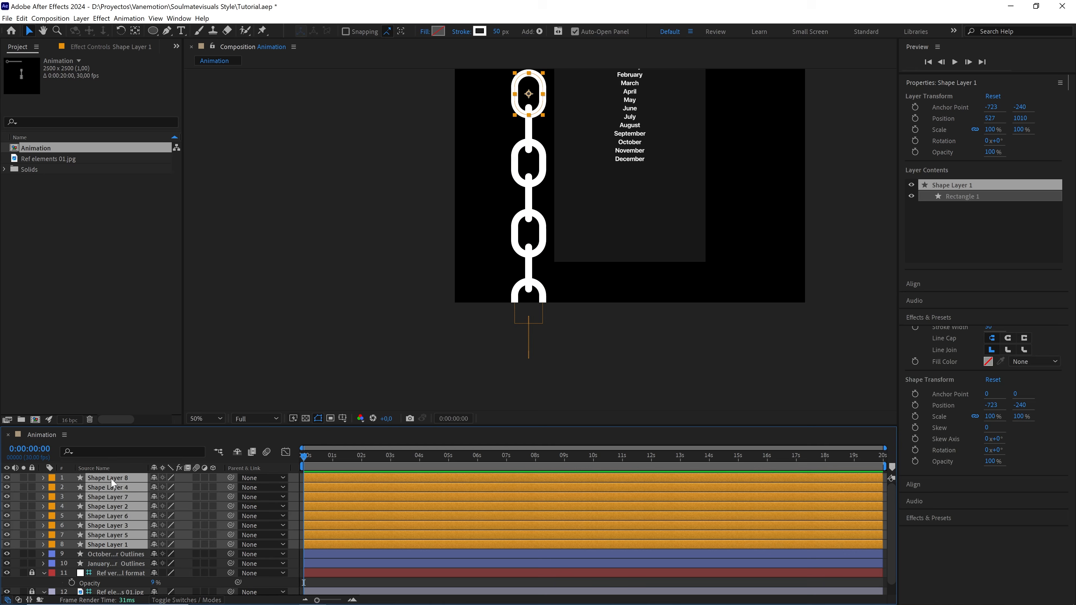
key(ctrl+d)
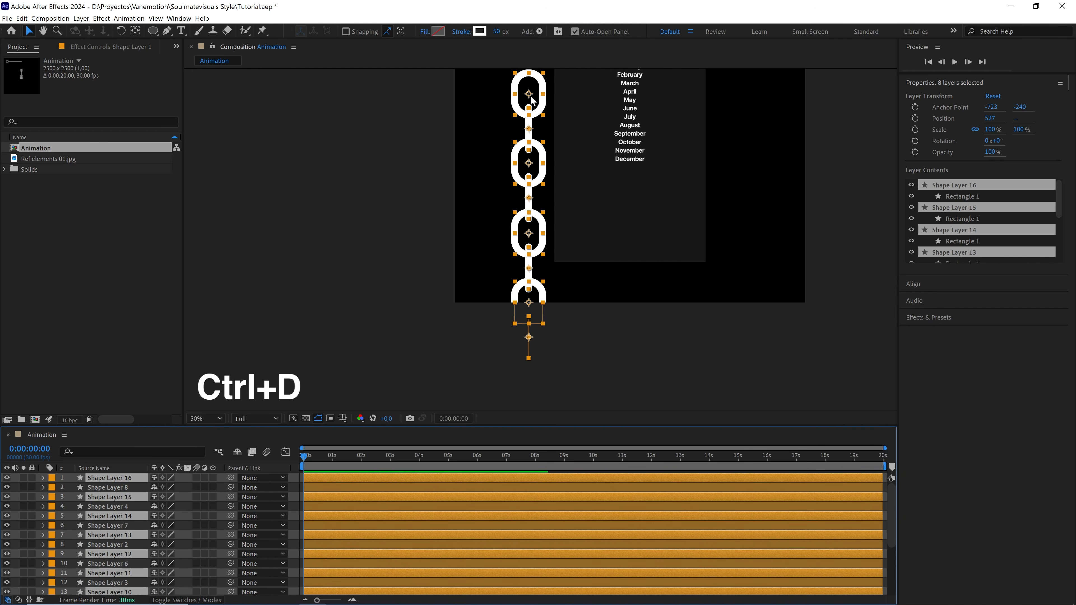
drag(530, 95, 526, 378)
Move the eight copied layers up so their first ring overlaps the lower end of the previous bar with the same link spacing
scroll(546, 334, up, 2)
drag(502, 287, 516, 155)
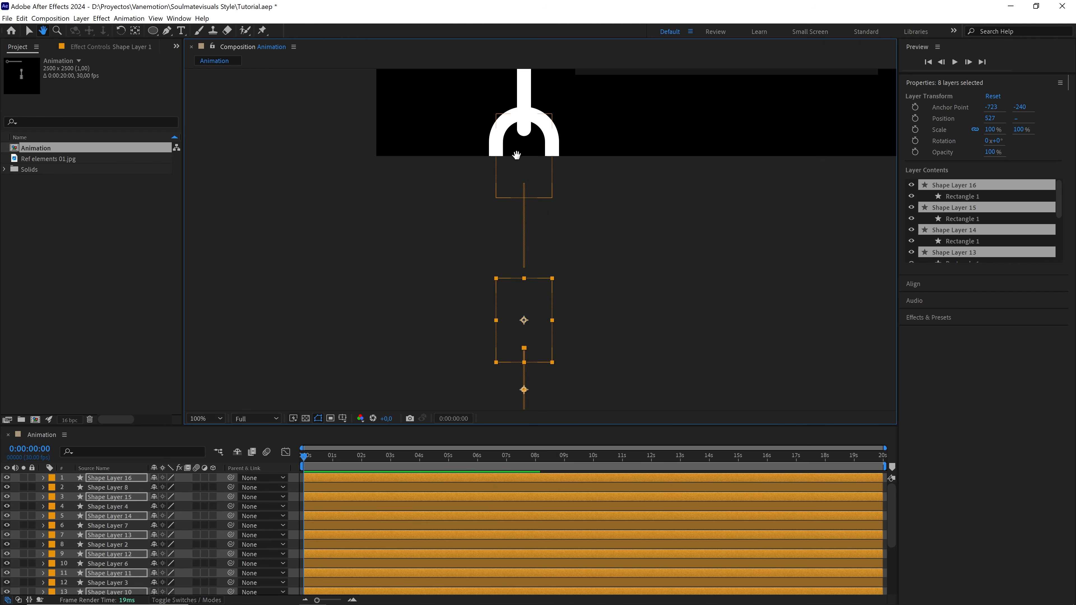
scroll(550, 257, up, 1)
scroll(540, 257, down, 3)
drag(545, 247, 538, 362)
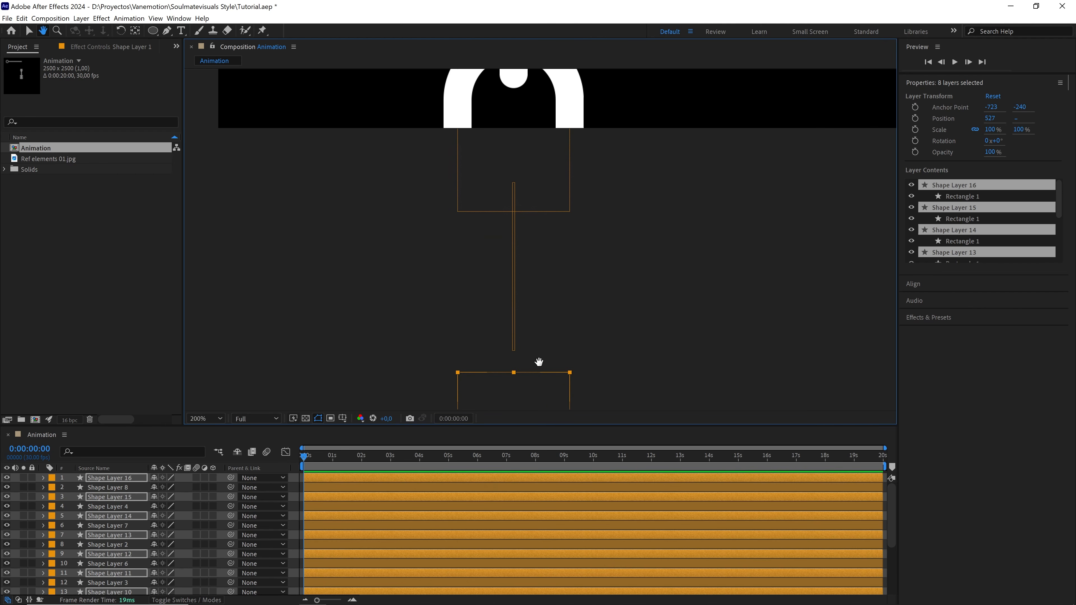
scroll(550, 257, down, 6)
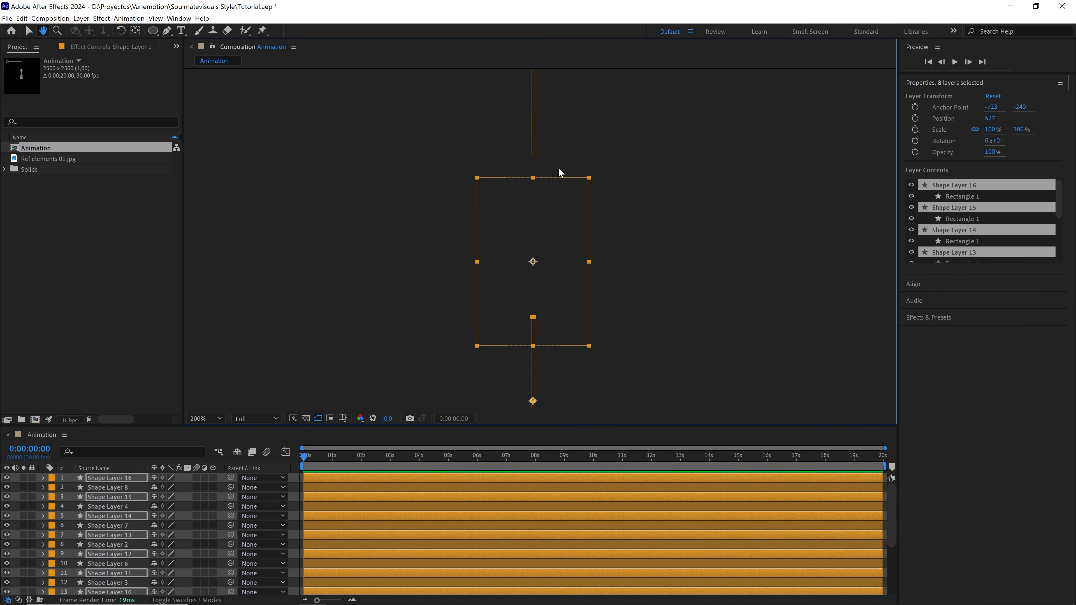
key(v)
drag(533, 262, 541, 213)
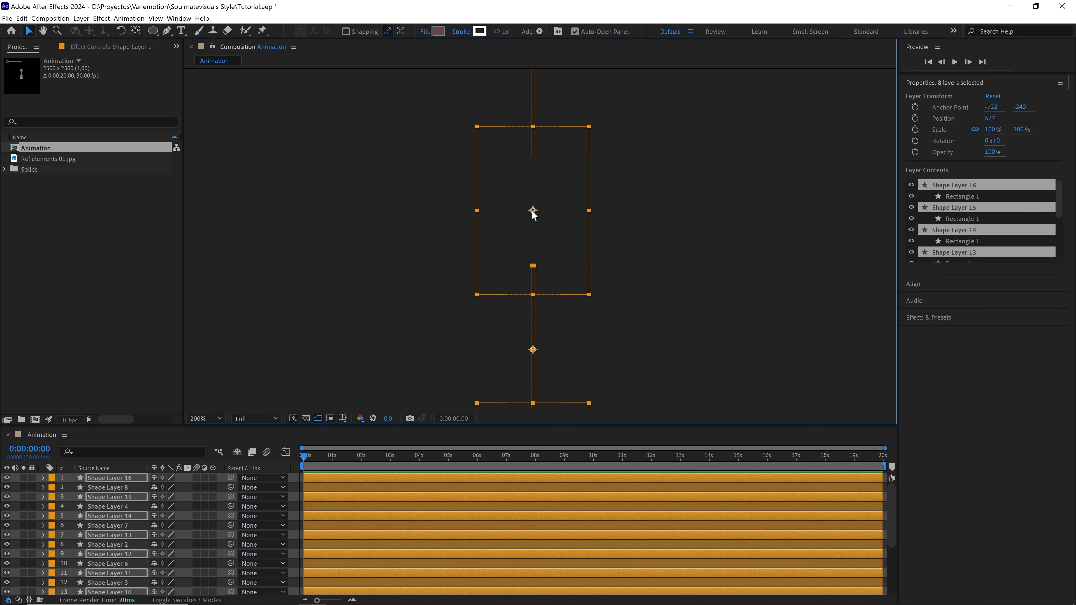
drag(533, 211, 531, 207)
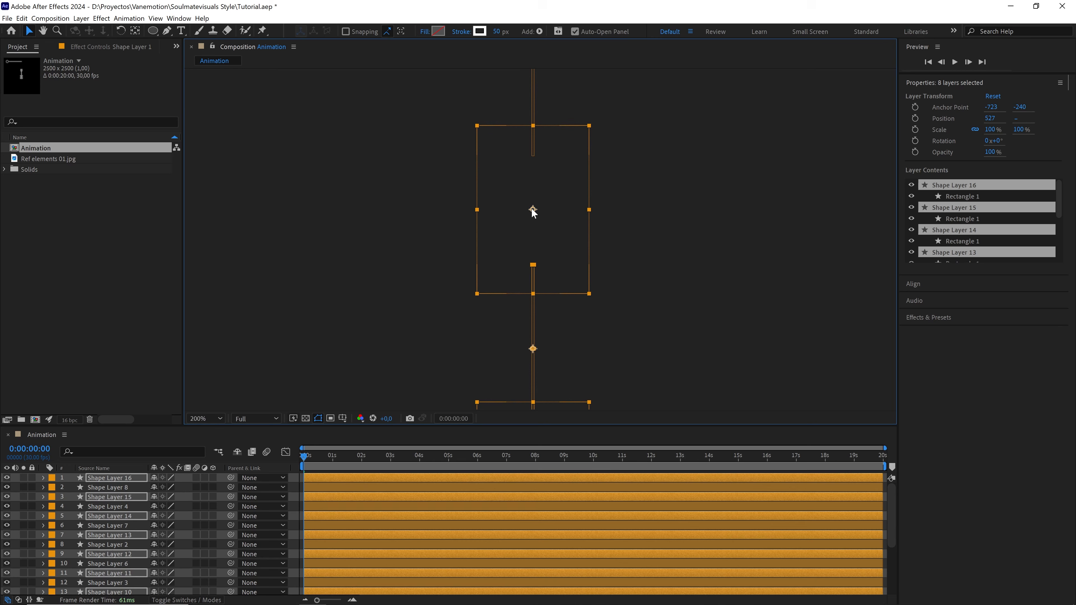
Duplicate all sixteen chain layers and move the copies straight up towards the top of the existing chain
scroll(529, 242, down, 4)
scroll(133, 528, down, 3)
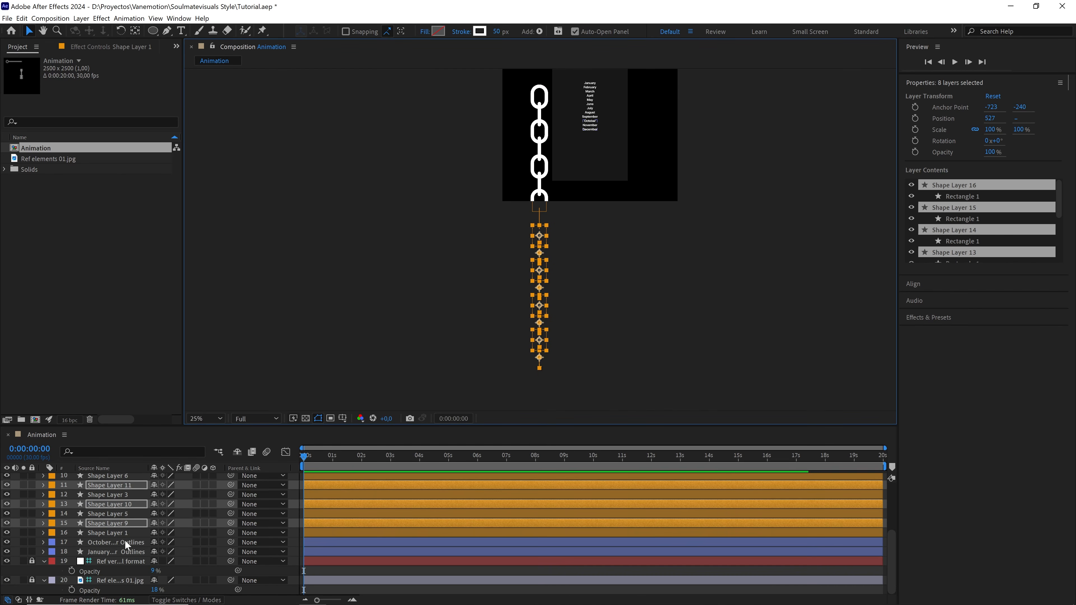
click(112, 533)
scroll(113, 533, up, 3)
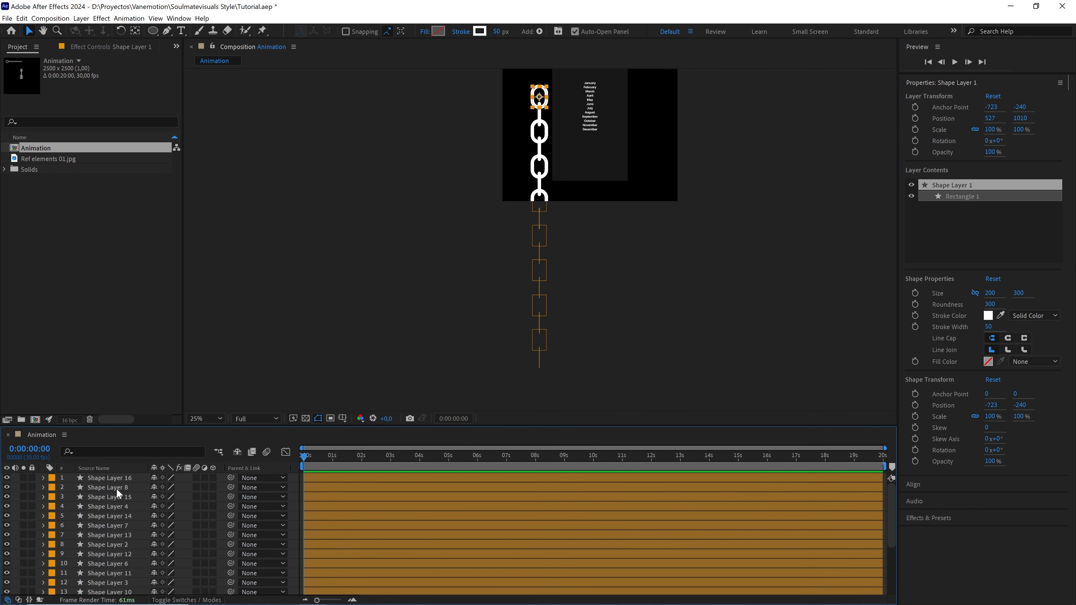
key(ctrl+a)
key(ctrl+d)
key(ctrl+d)
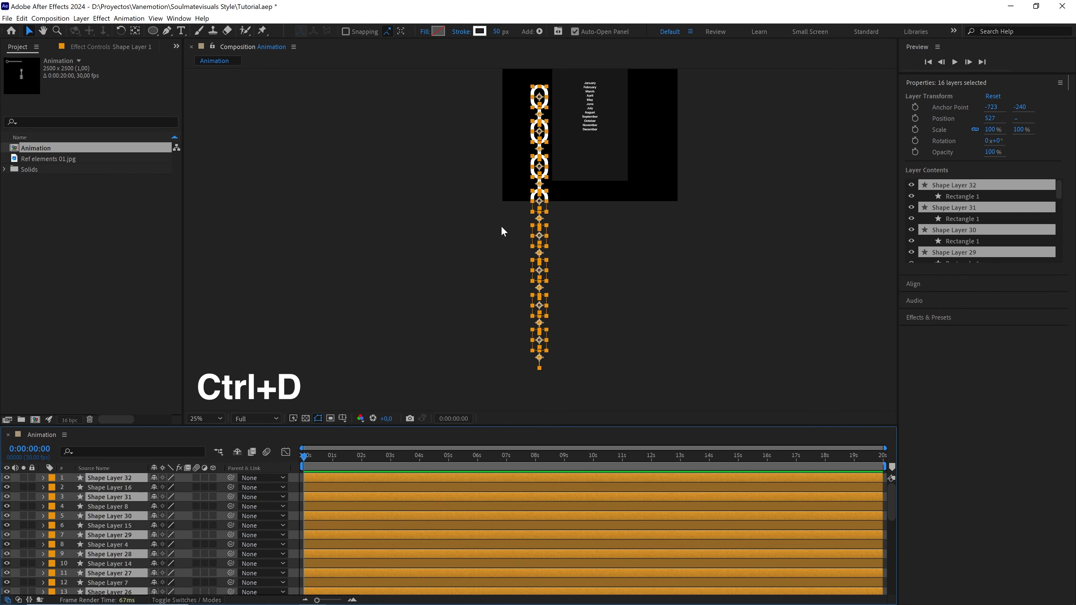
drag(477, 191, 464, 311)
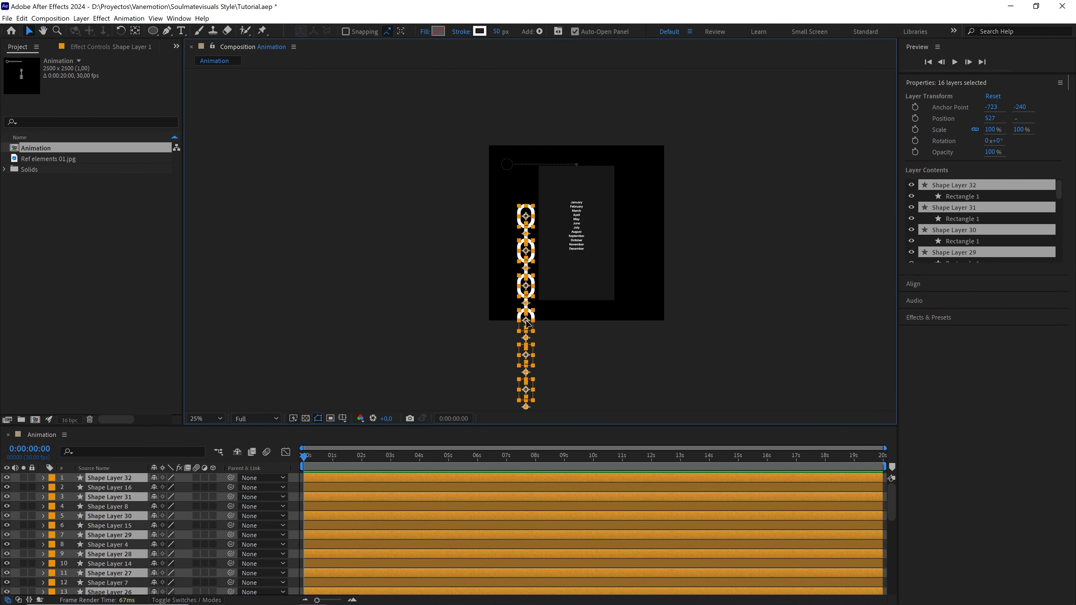
drag(526, 323, 541, 83)
Align the sixteen copied layers vertically so their lowest bar hooks into the top ring of the original chain
scroll(547, 220, up, 2)
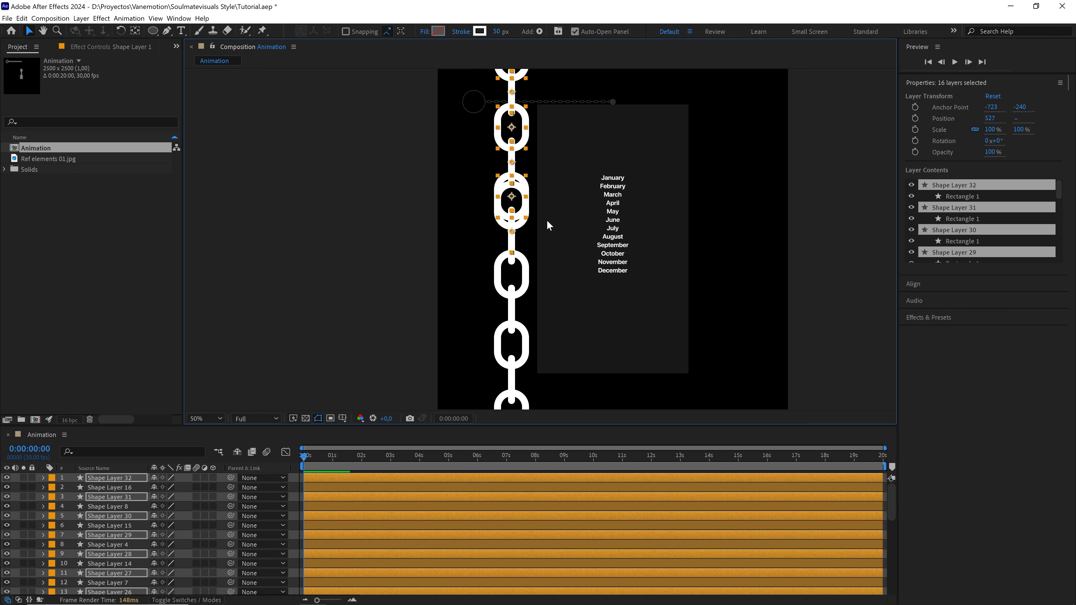
drag(512, 195, 524, 129)
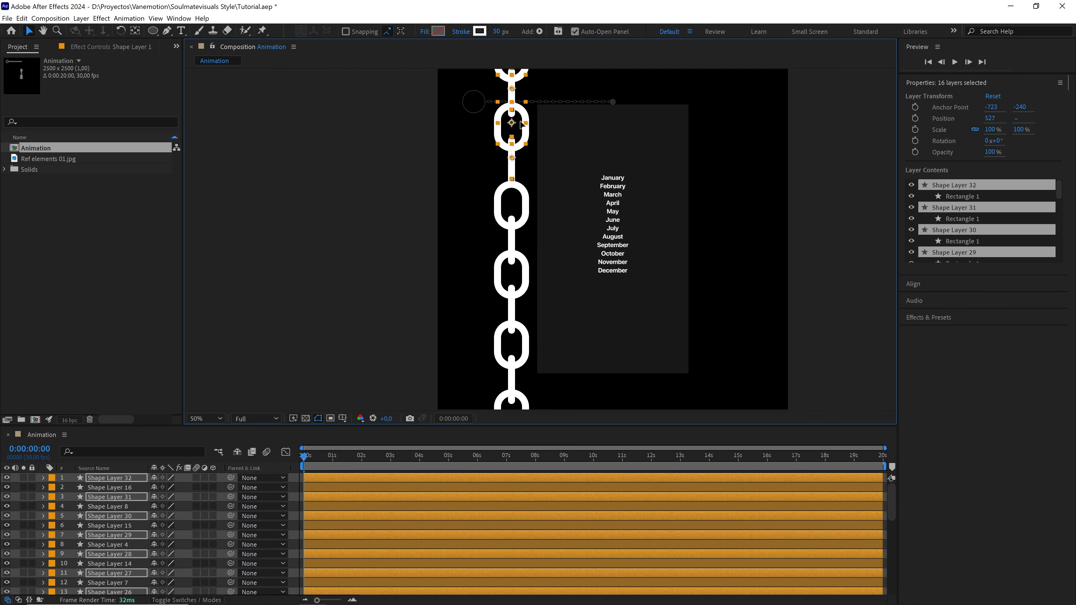
scroll(542, 178, up, 2)
drag(533, 165, 555, 261)
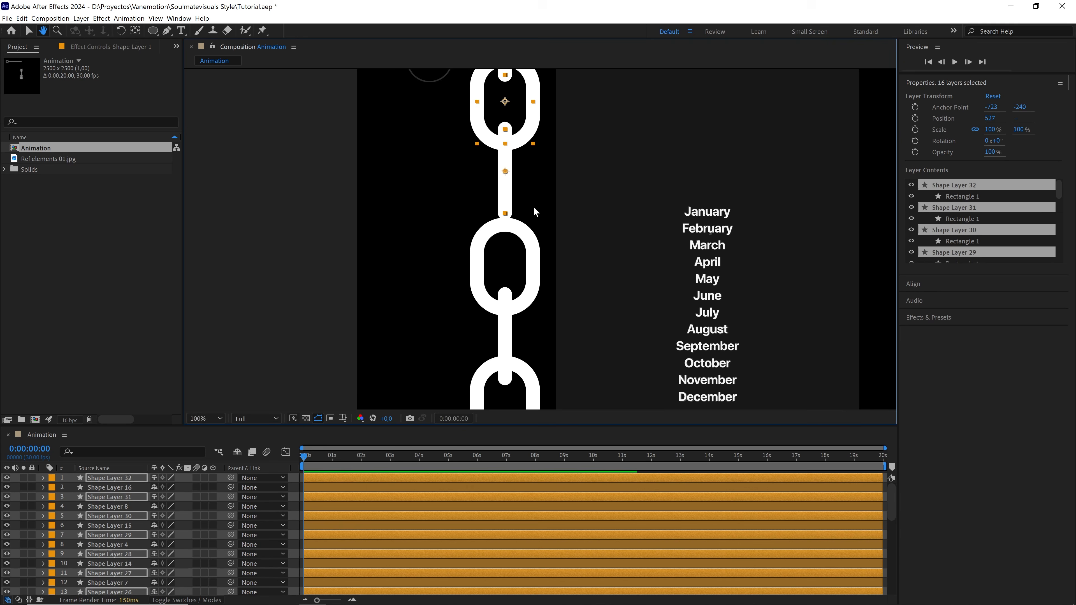
drag(505, 176, 507, 198)
scroll(528, 238, down, 1)
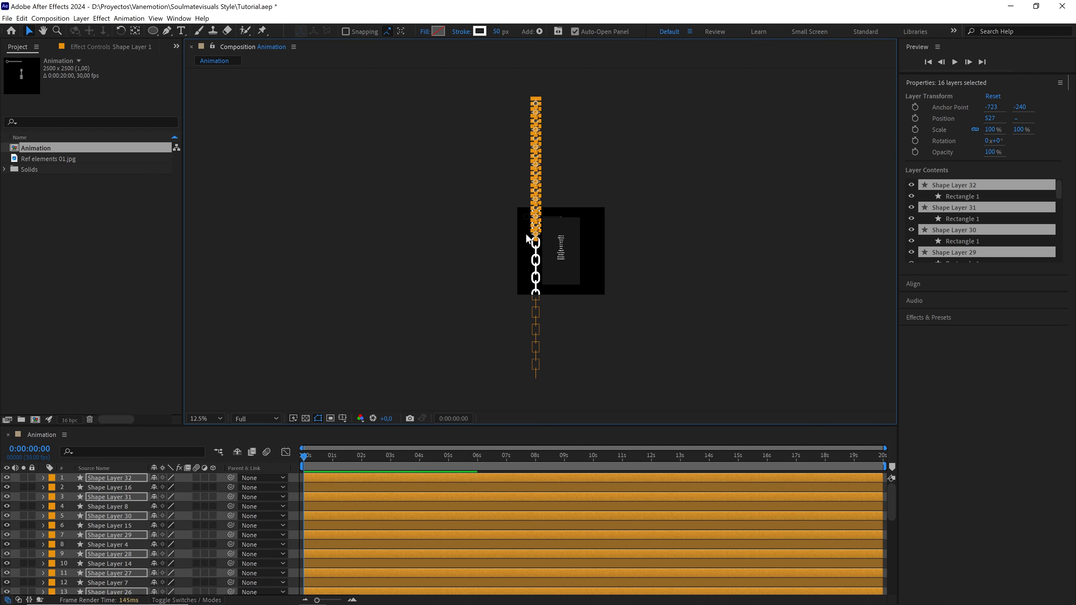
Add a new null object to the composition
click(296, 502)
right_click(296, 486)
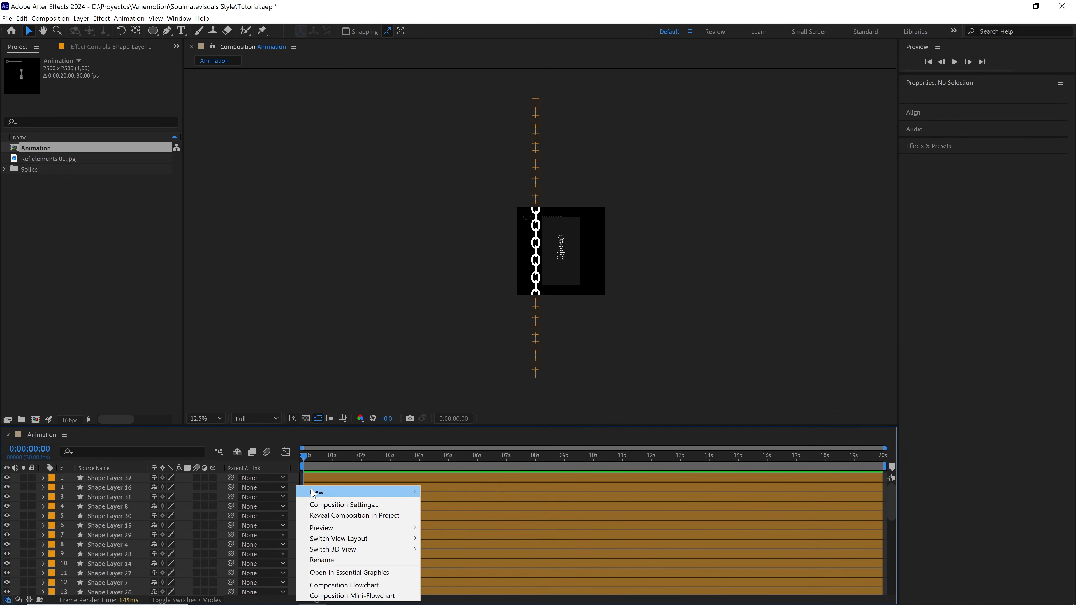
mouse_move(318, 492)
click(449, 439)
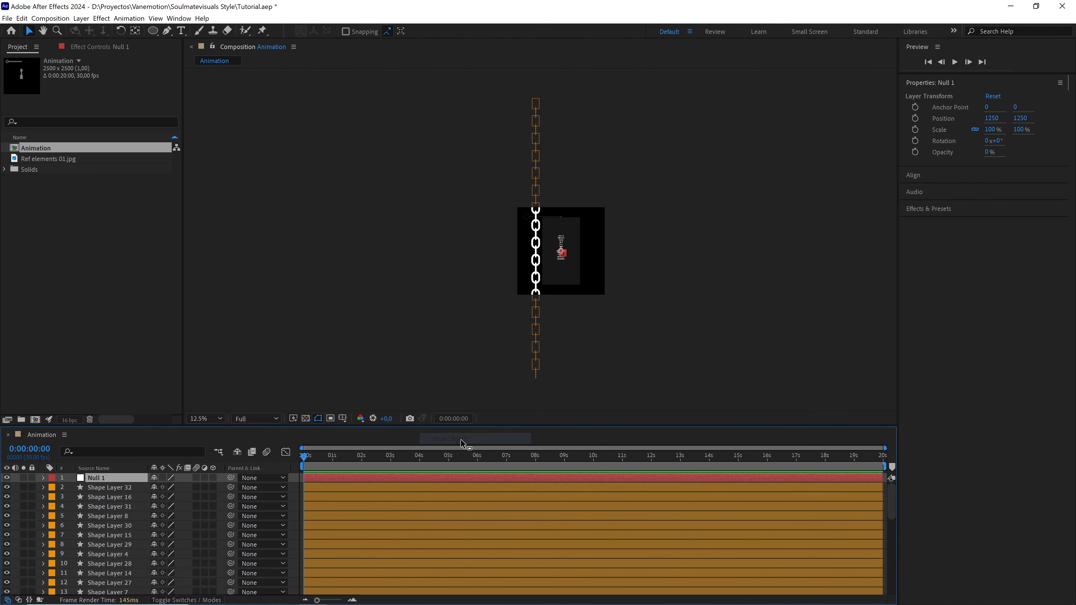
Move the null up to the centre of the chain's topmost ring, at about position 529, -2973
scroll(585, 295, up, 1)
scroll(574, 279, up, 3)
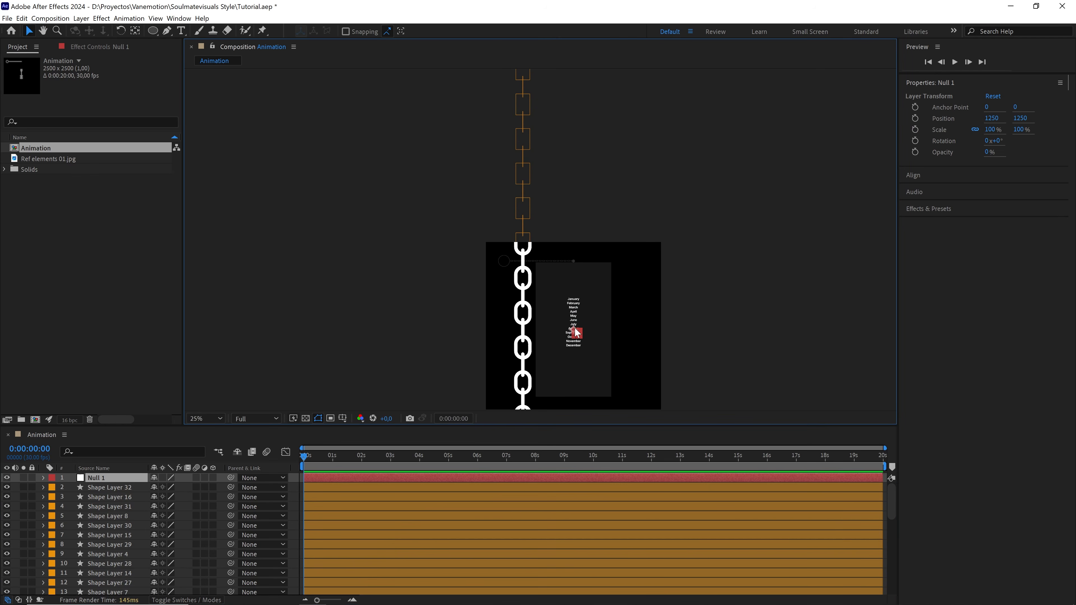
scroll(599, 288, up, 2)
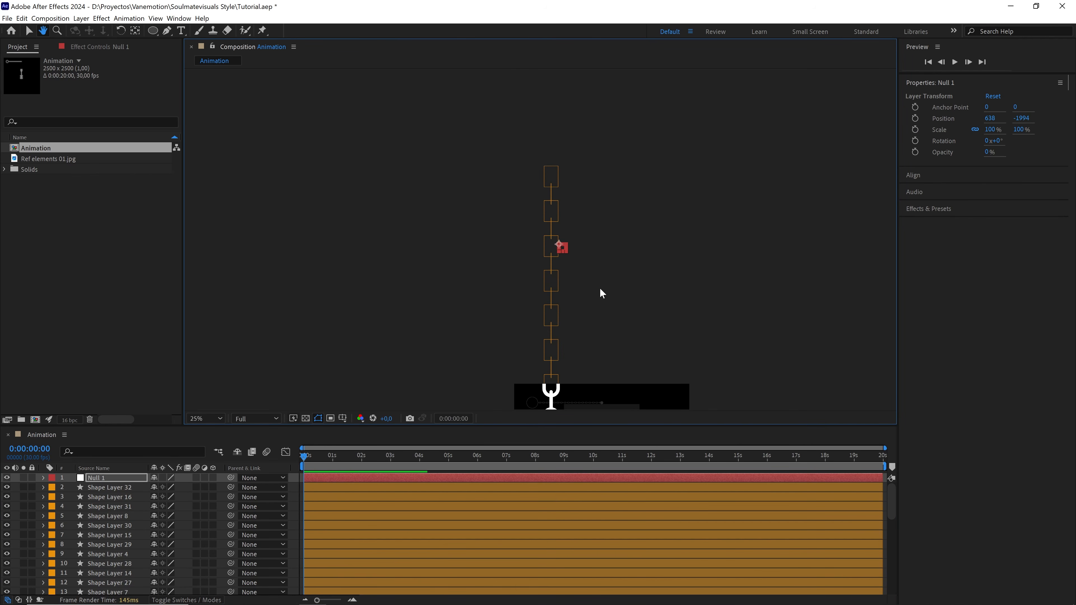
drag(584, 259, 585, 245)
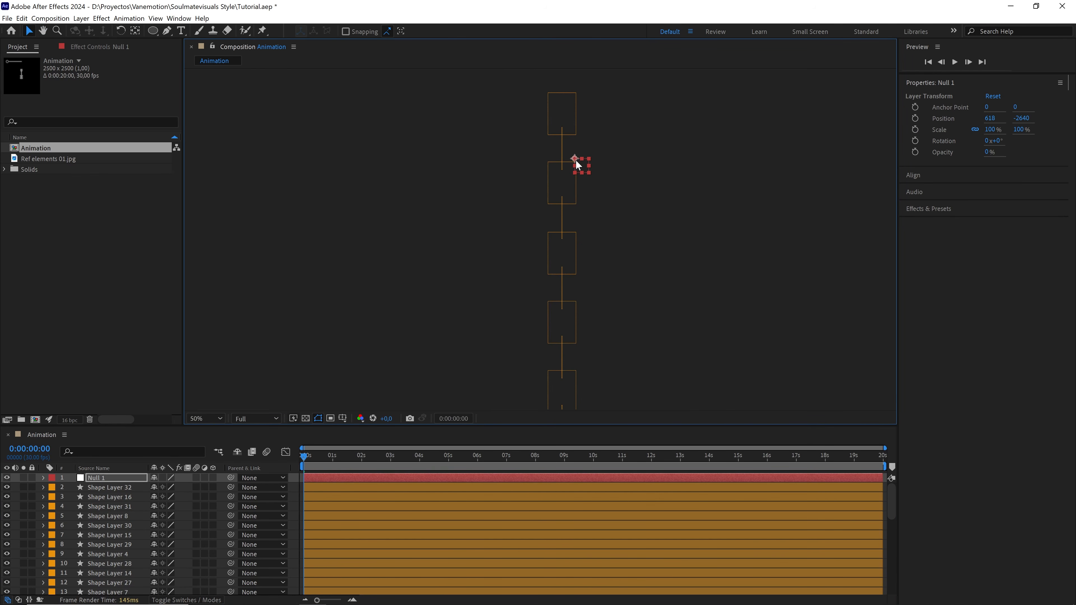
key(h)
scroll(582, 289, up, 2)
drag(533, 218, 503, 283)
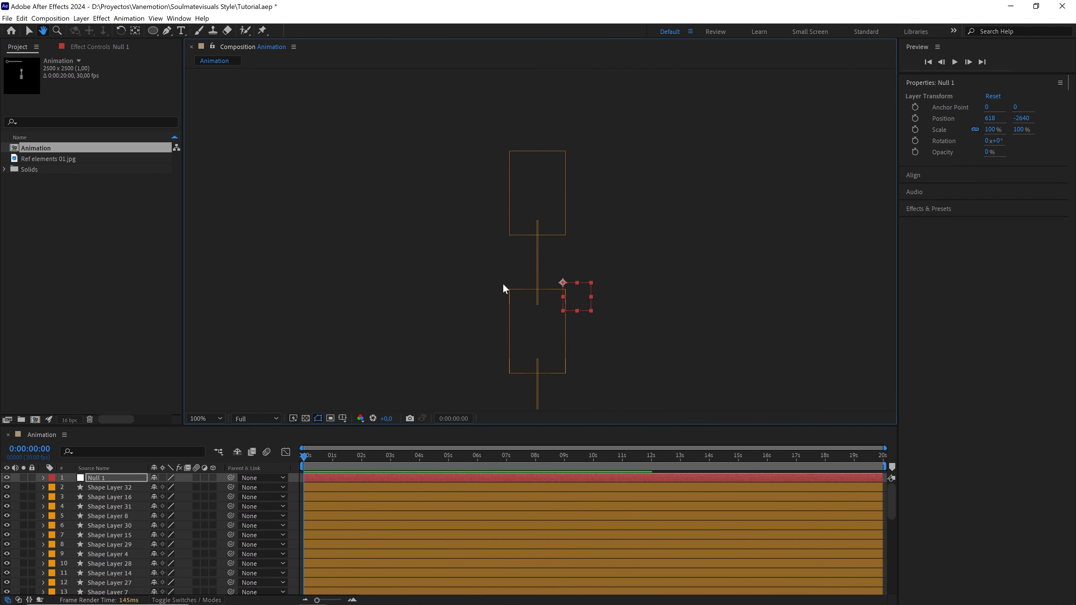
key(v)
drag(570, 284, 540, 193)
key(ctrl)
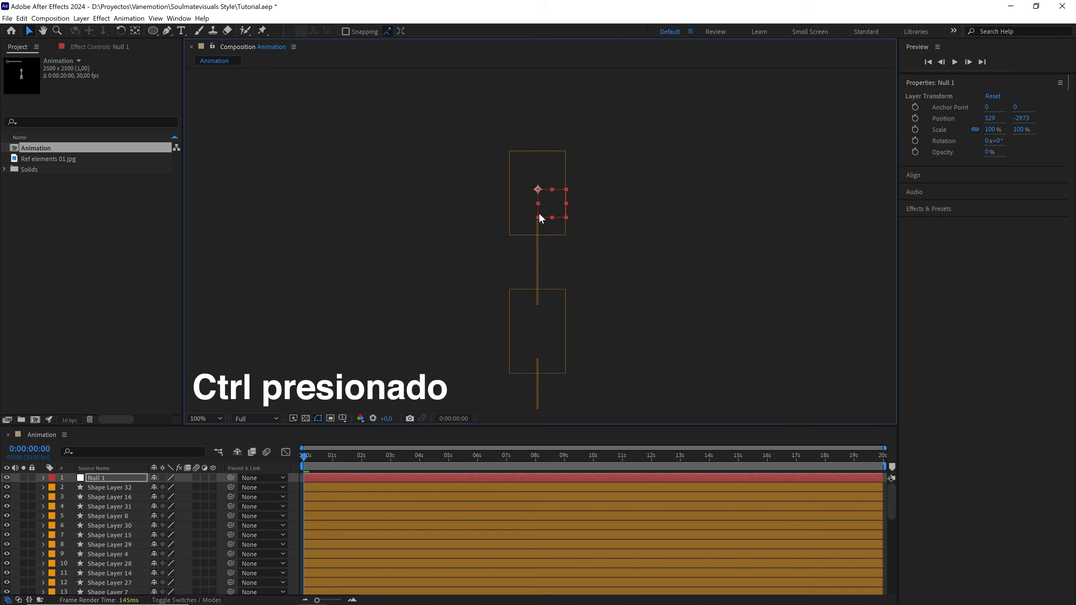
Select all chain layers by their Orange label group and parent them to Null 1
click(52, 492)
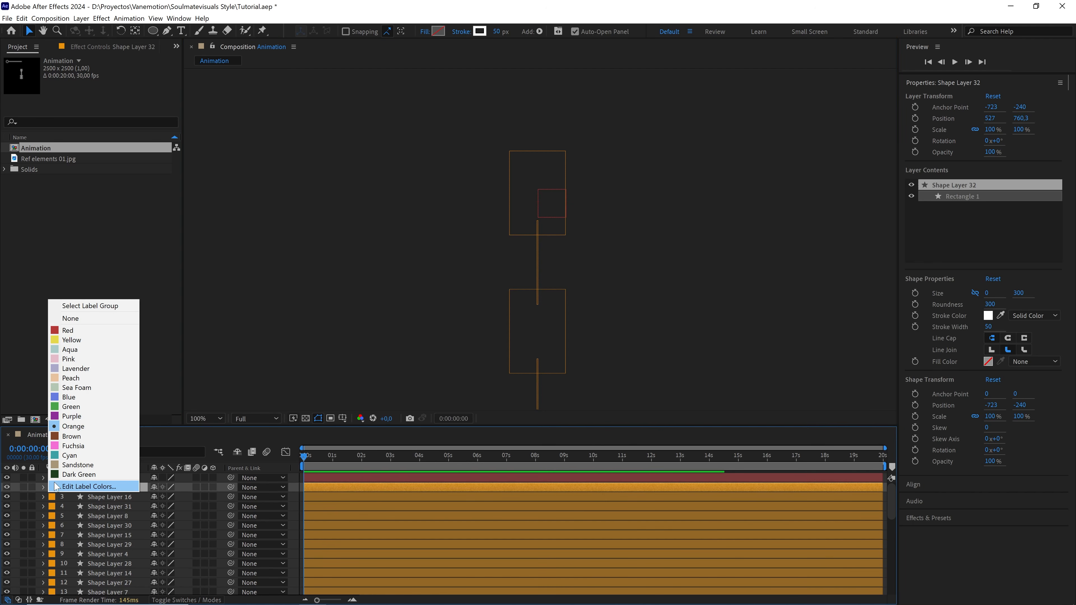
click(120, 310)
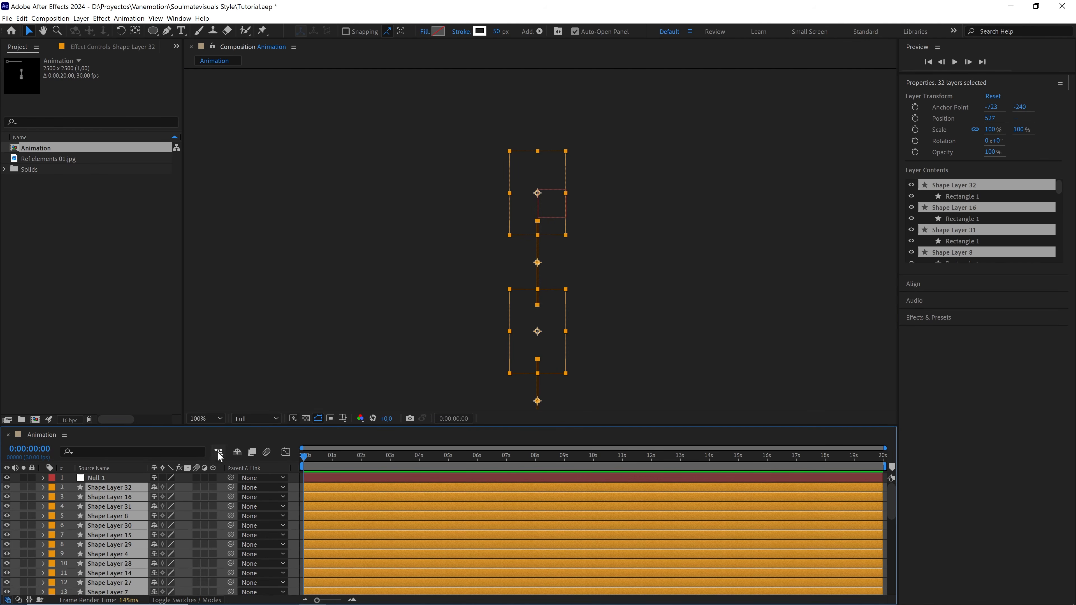
drag(231, 486, 129, 479)
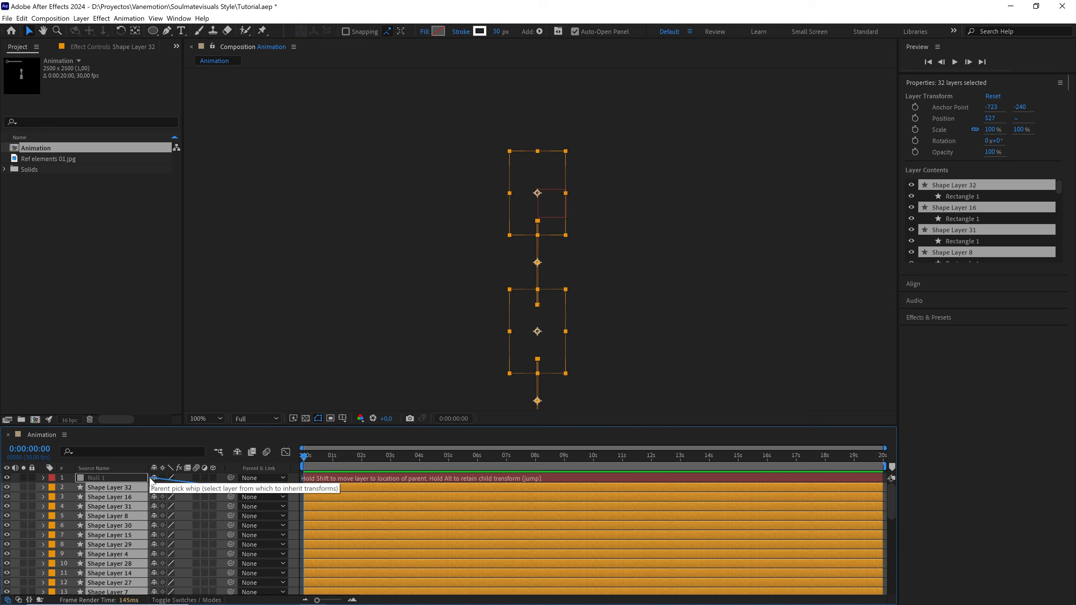
Scale Null 1 down to 18% so the whole parented chain shrinks with it
click(129, 479)
key(comma)
key(comma)
key(comma)
key(comma)
key(comma)
key(comma)
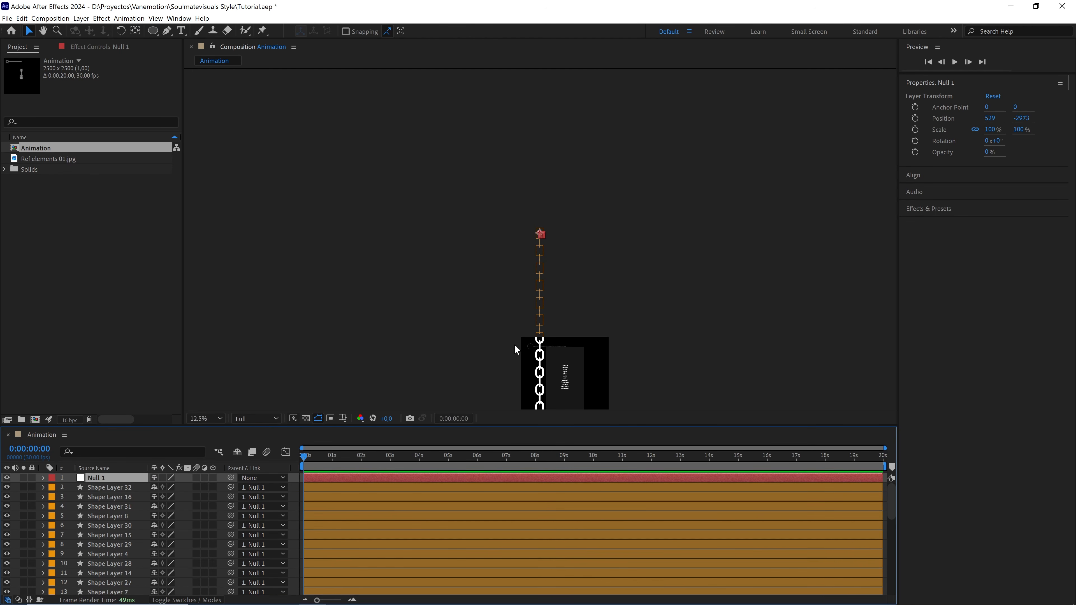
drag(514, 344, 487, 237)
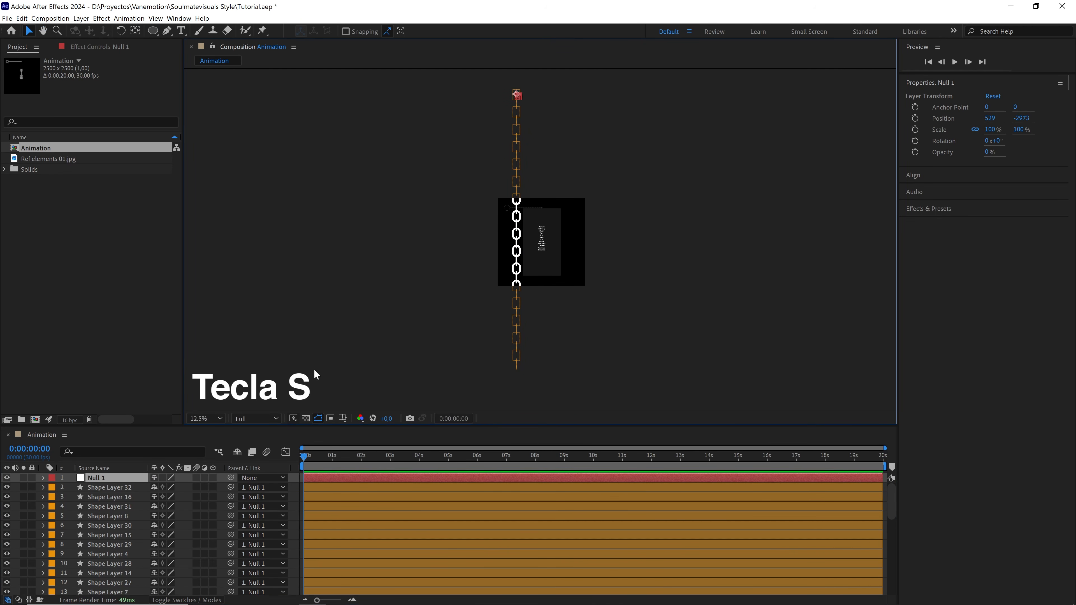
key(s)
drag(187, 490, 154, 491)
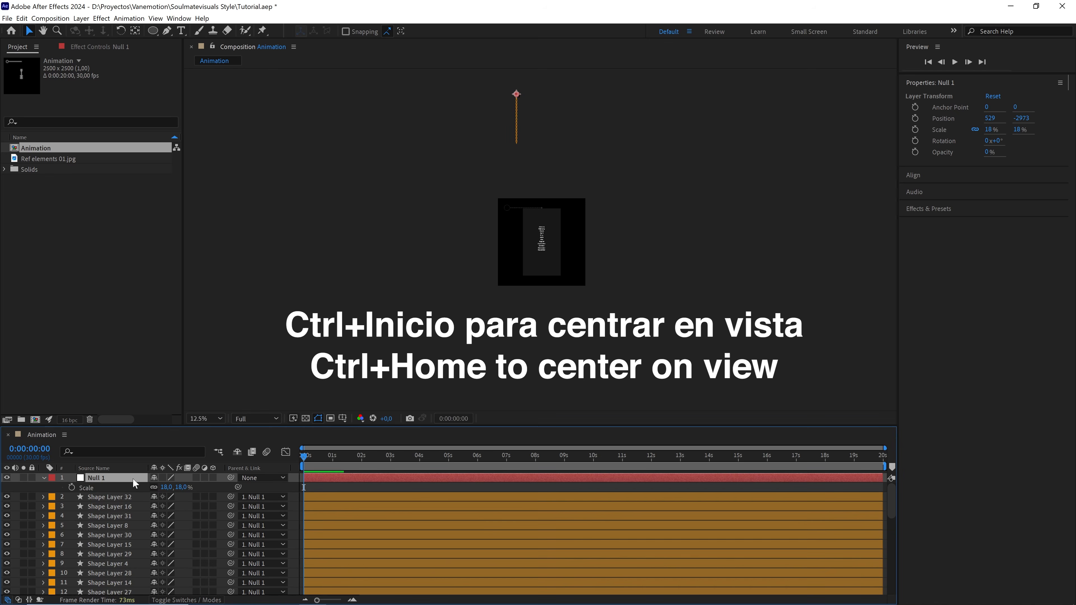
Center Null 1 in the composition, then try moving it beside the month list and undo that move
key(ctrl+Home)
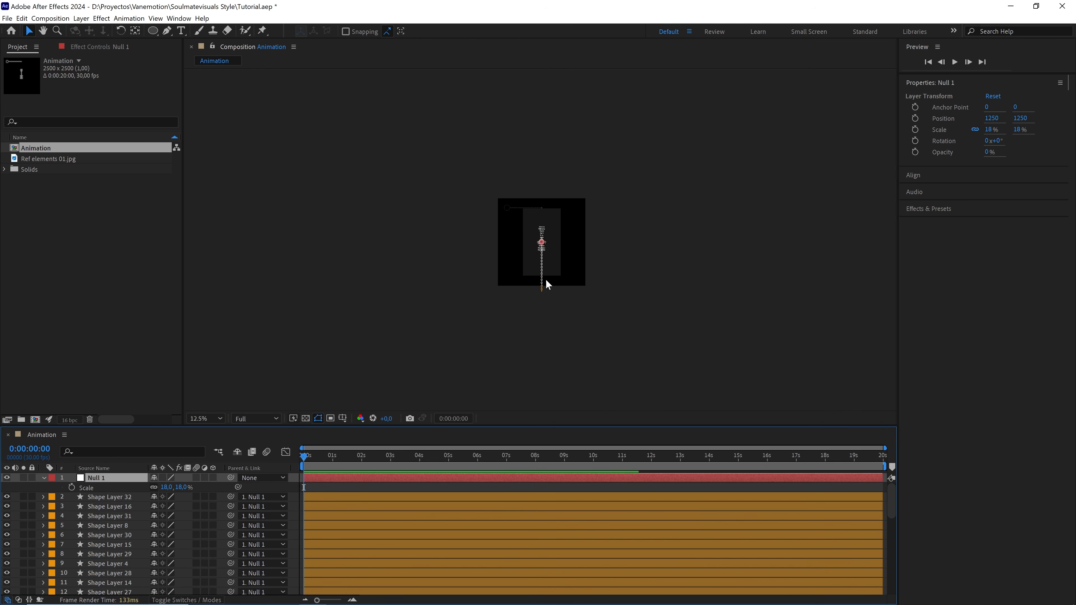
scroll(546, 281, up, 6)
scroll(575, 283, down, 2)
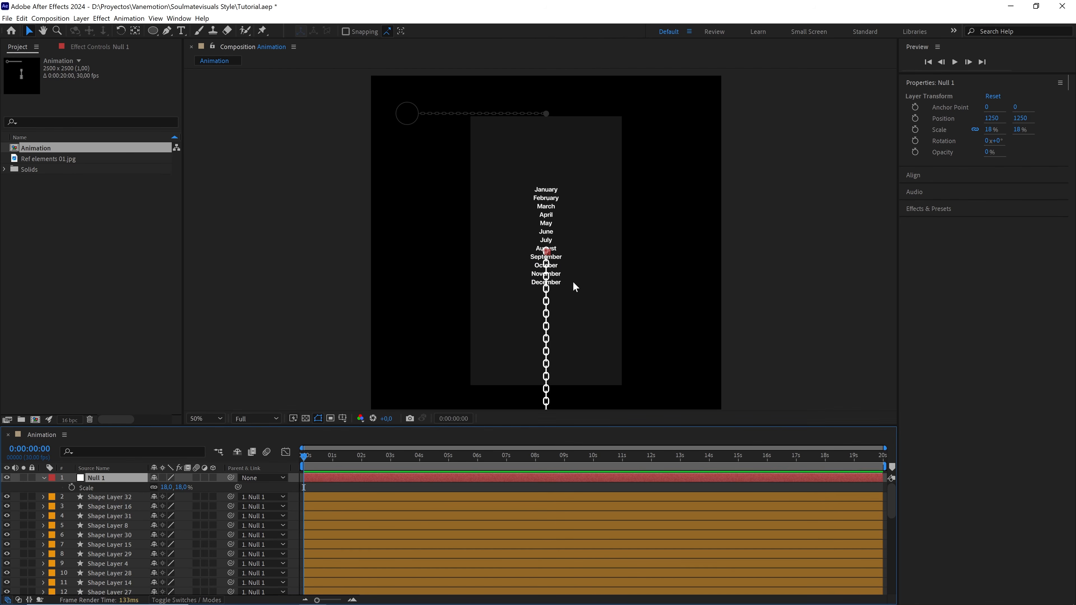
drag(546, 250, 500, 231)
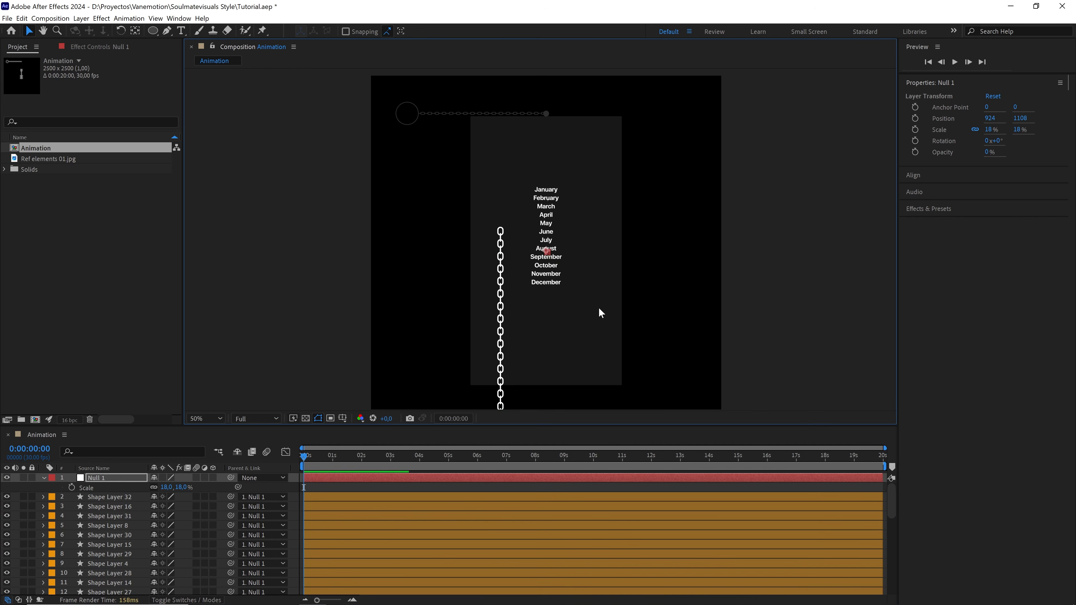
key(ctrl+z)
Rotate Null 1 to 90° so the chain lies horizontally
drag(585, 318, 577, 274)
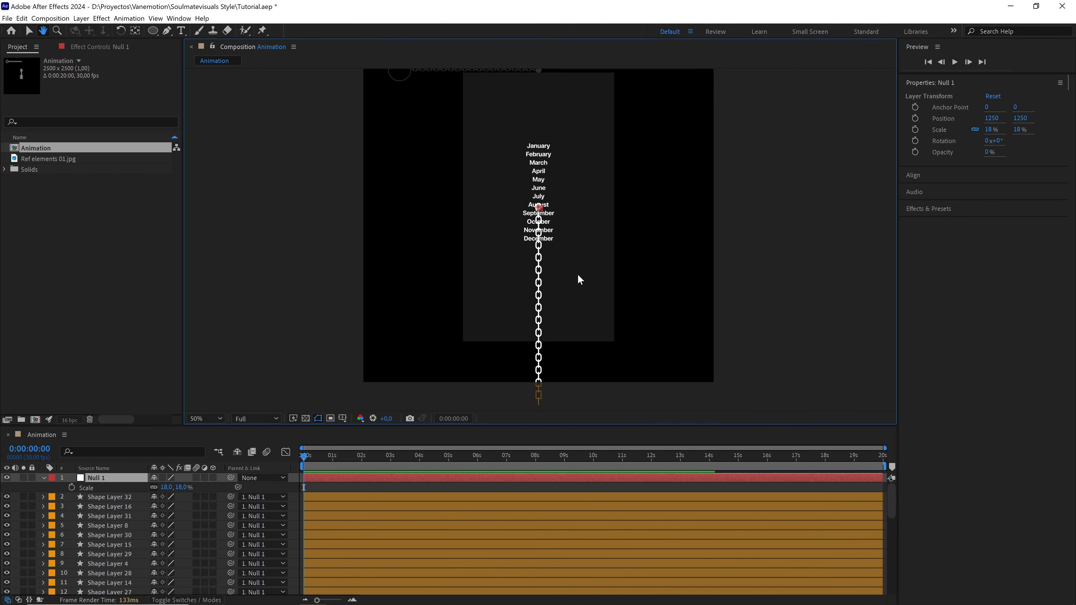
key(r)
drag(173, 491, 202, 485)
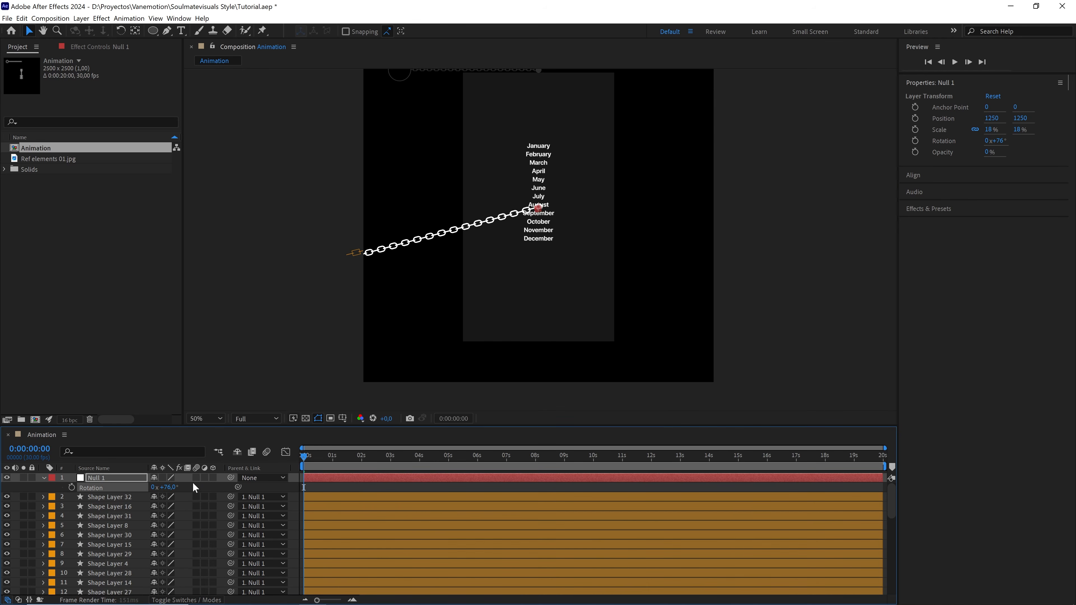
click(172, 485)
text(90)
key(Return)
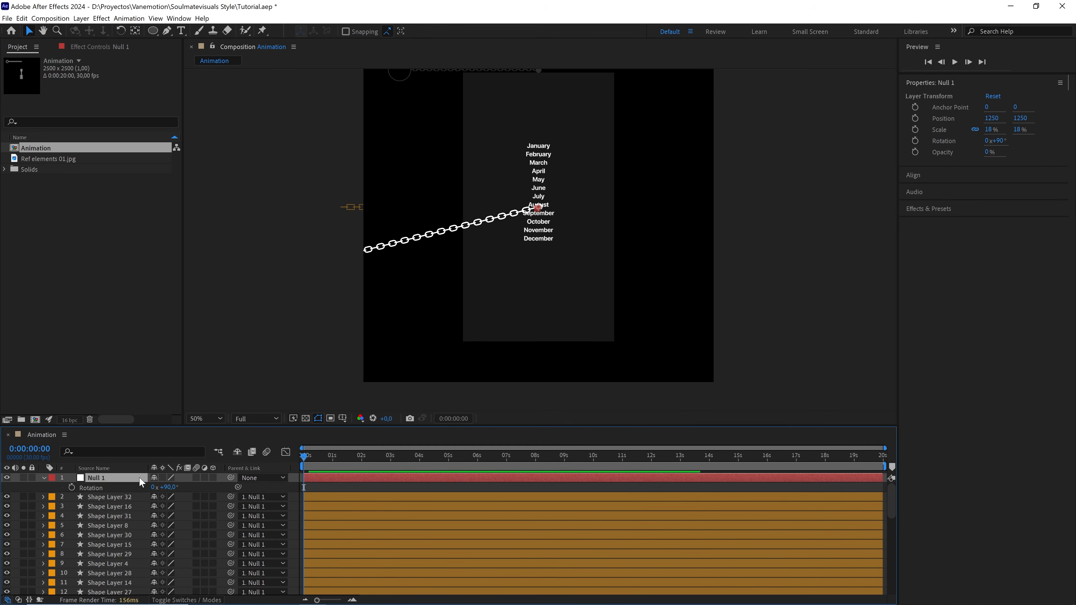
Move Null 1 straight up to the right end of the reference chain, at about position 1250, 277
drag(545, 255, 539, 300)
key(v)
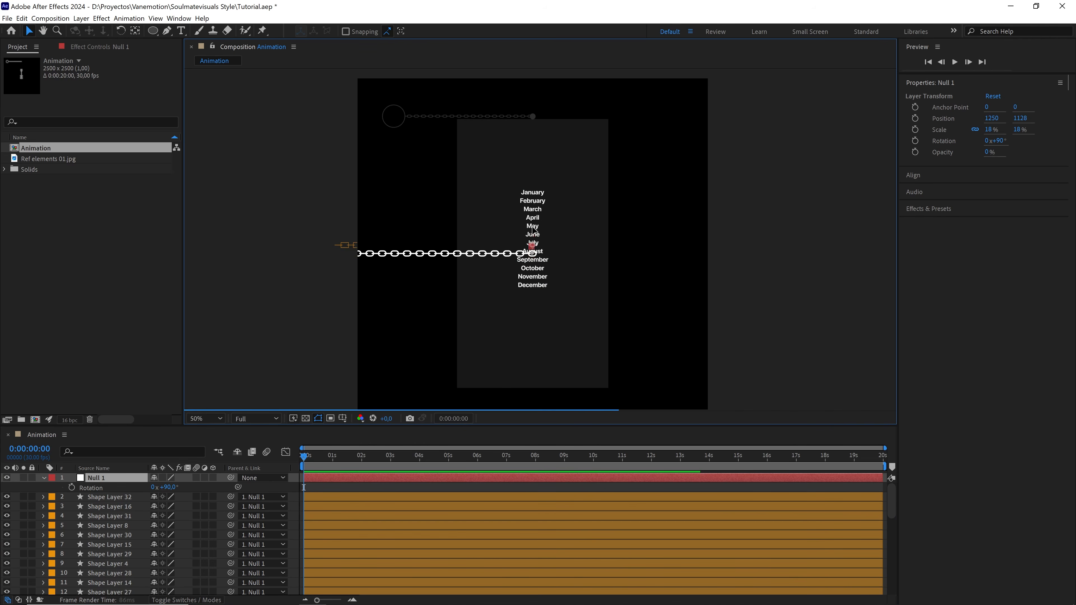
drag(539, 257, 540, 135)
scroll(540, 136, up, 2)
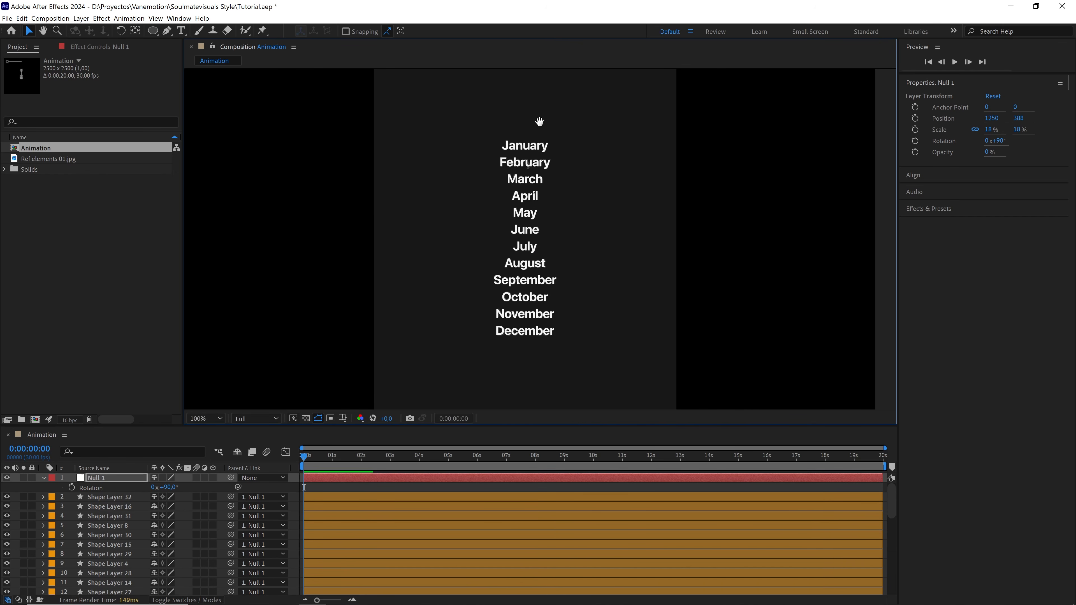
drag(547, 242, 551, 209)
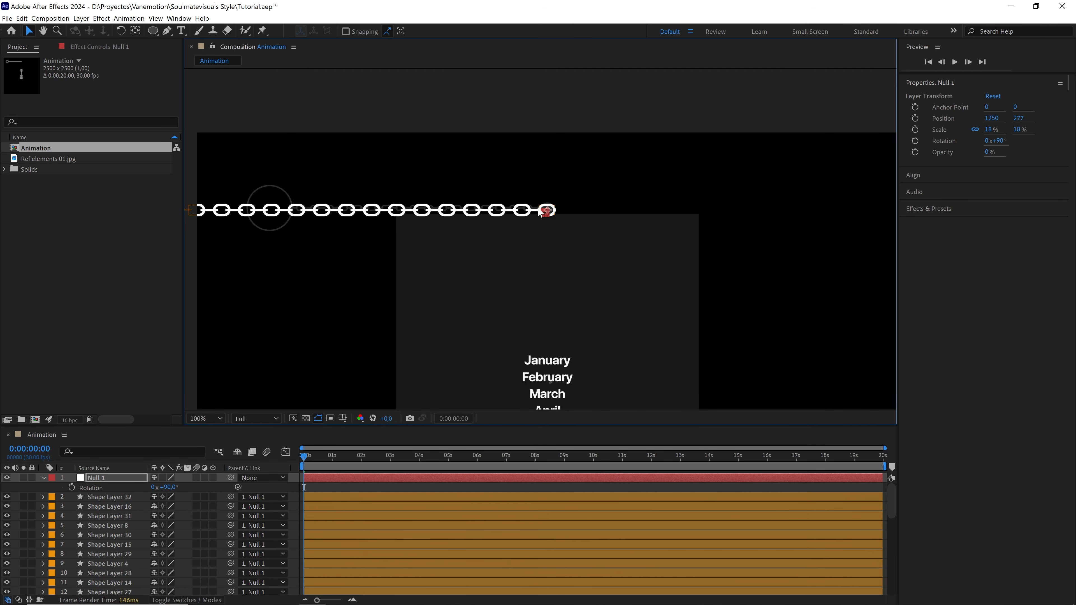
Reduce Null 1's scale to 11.3% to match the chain to the reference chain's size
drag(424, 231, 549, 228)
click(126, 482)
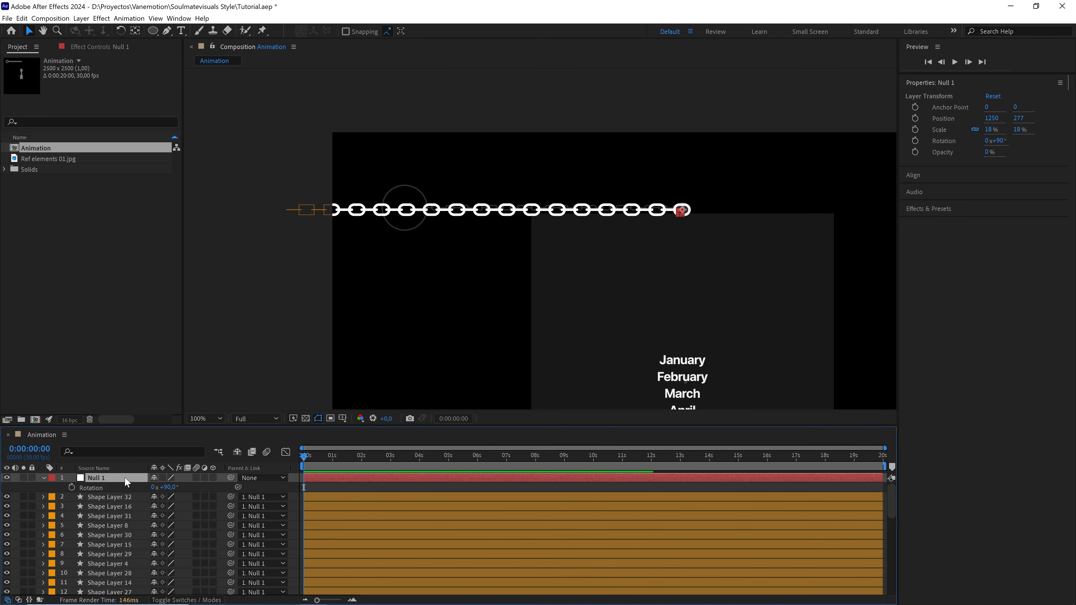
key(s)
drag(182, 487, 182, 486)
click(182, 487)
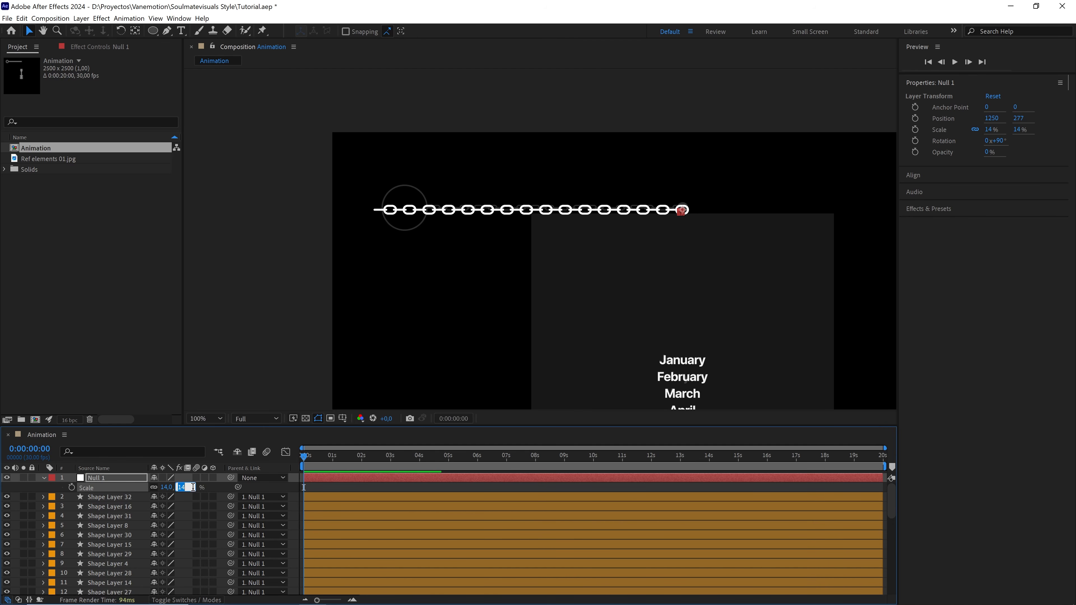
key(Down)
key(Down)
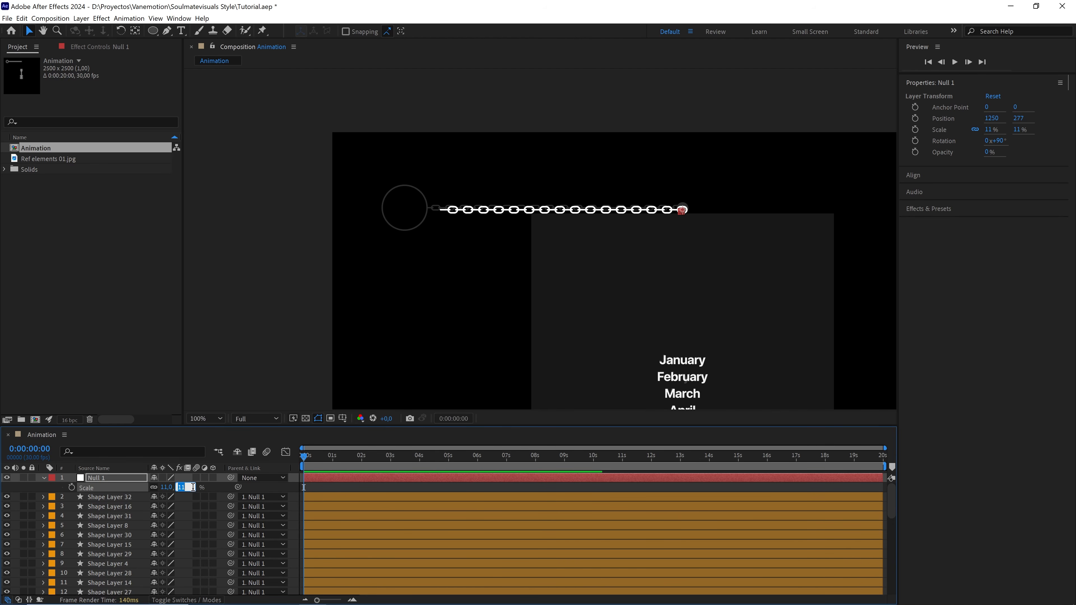
key(ctrl+Up)
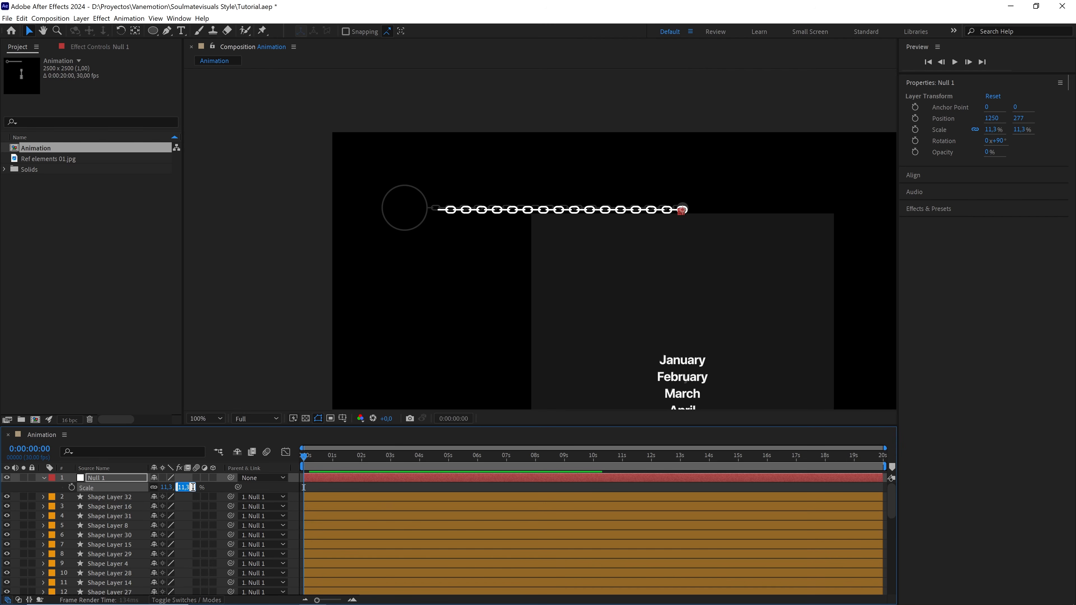
click(212, 490)
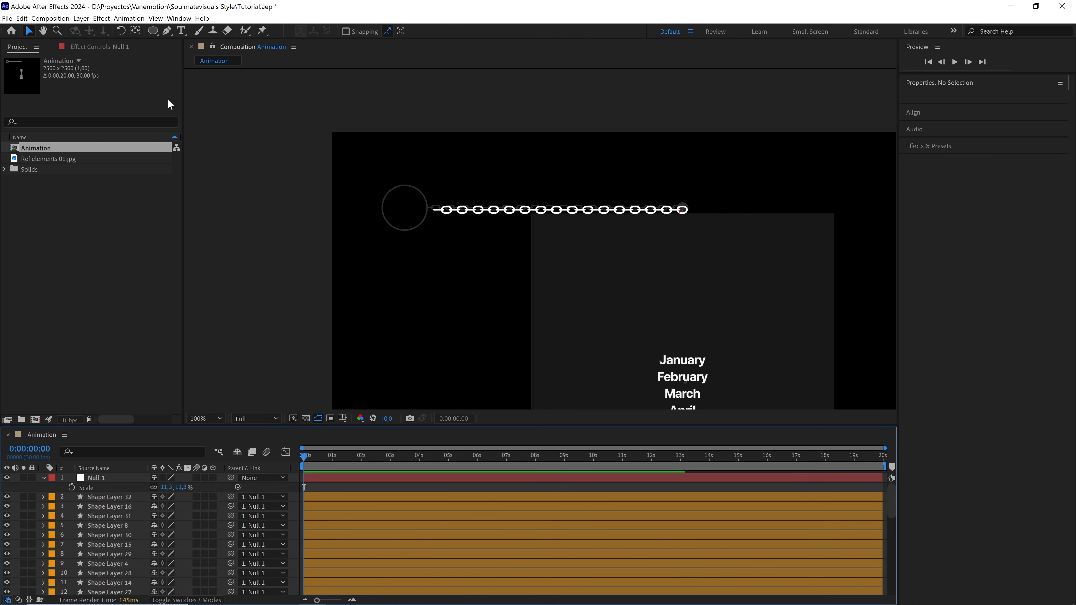
Draw a circle about 182 px in diameter below the reference ring, with no fill, using the Ellipse tool
click(154, 28)
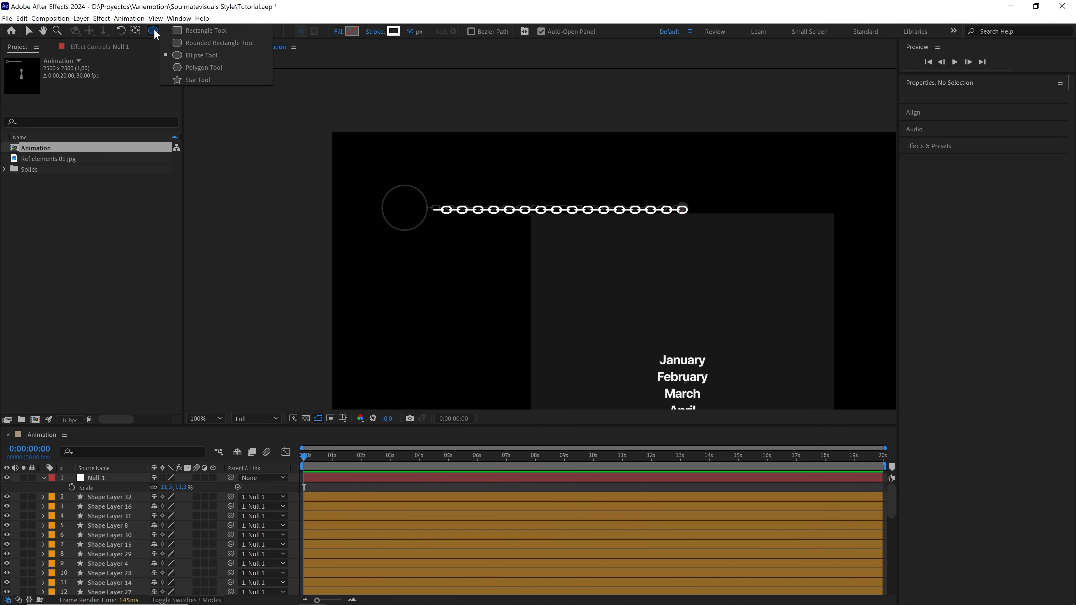
drag(397, 280, 423, 307)
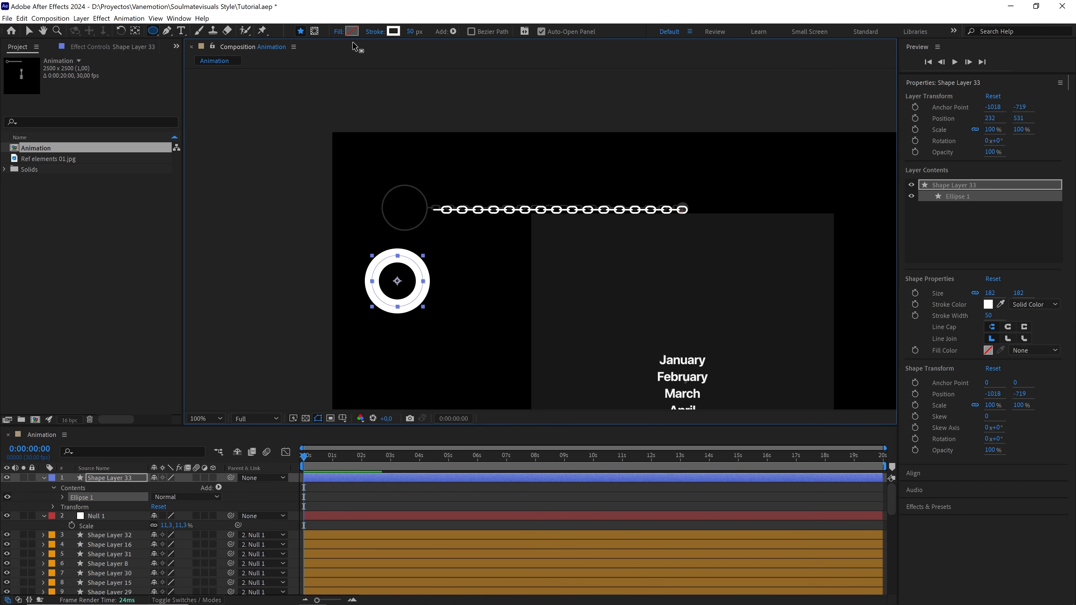
click(339, 31)
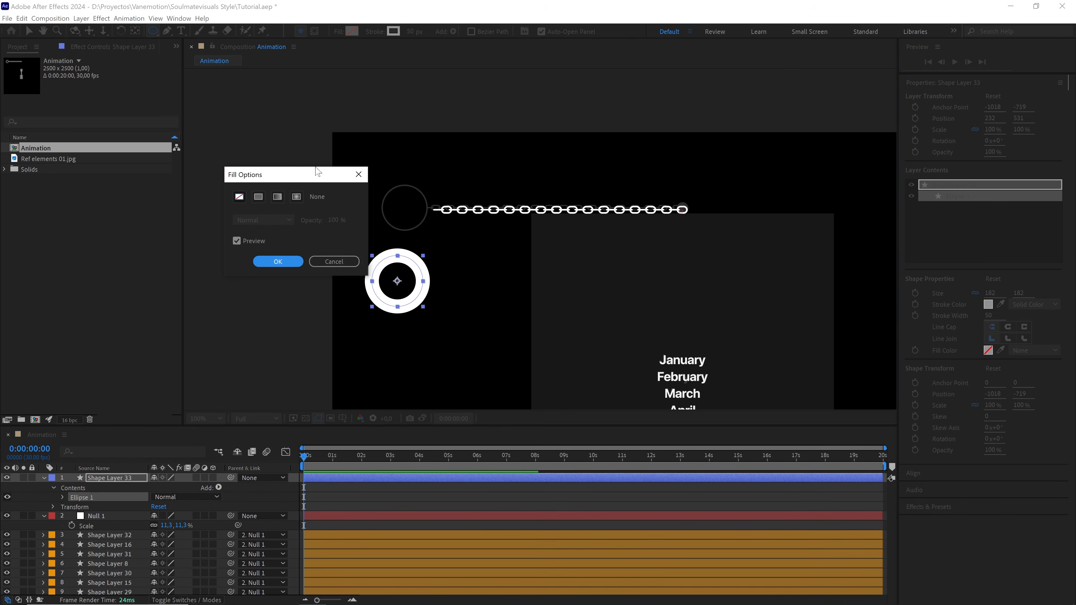
click(288, 259)
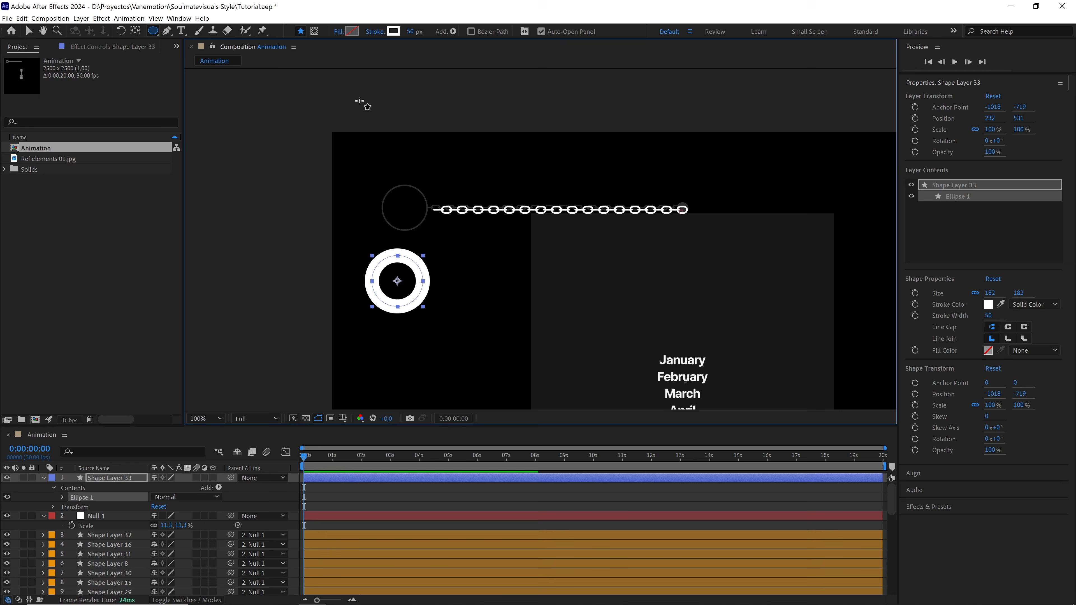
Set the new circle's stroke width to 5 px
drag(409, 32, 381, 34)
click(409, 33)
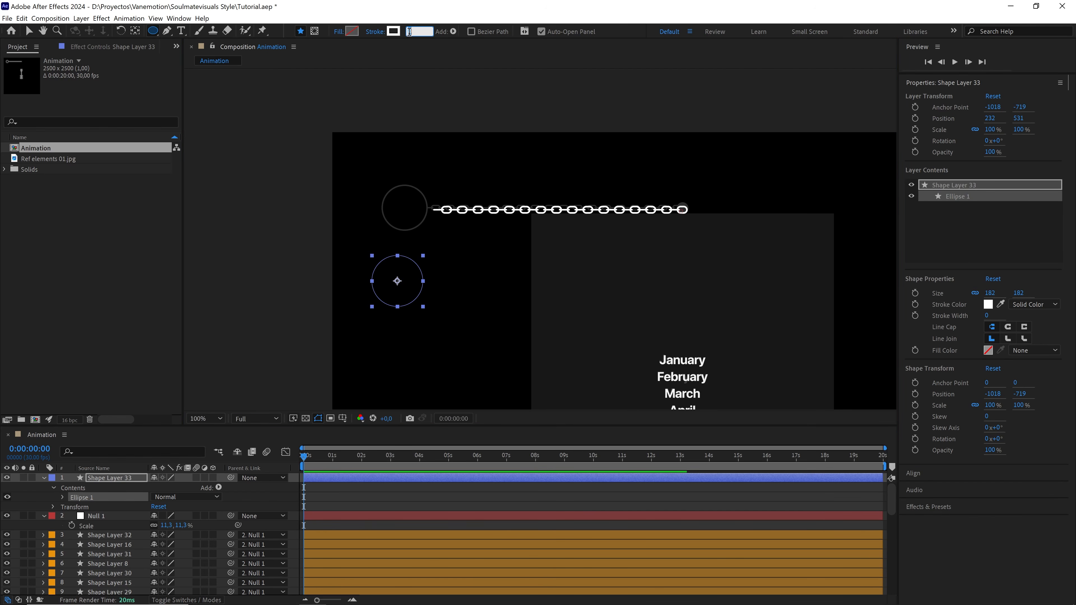
text(5)
click(109, 477)
Snap the circle's center to the left end of the chain, at about position 365.3, 276.8
key(period)
drag(365, 320, 435, 294)
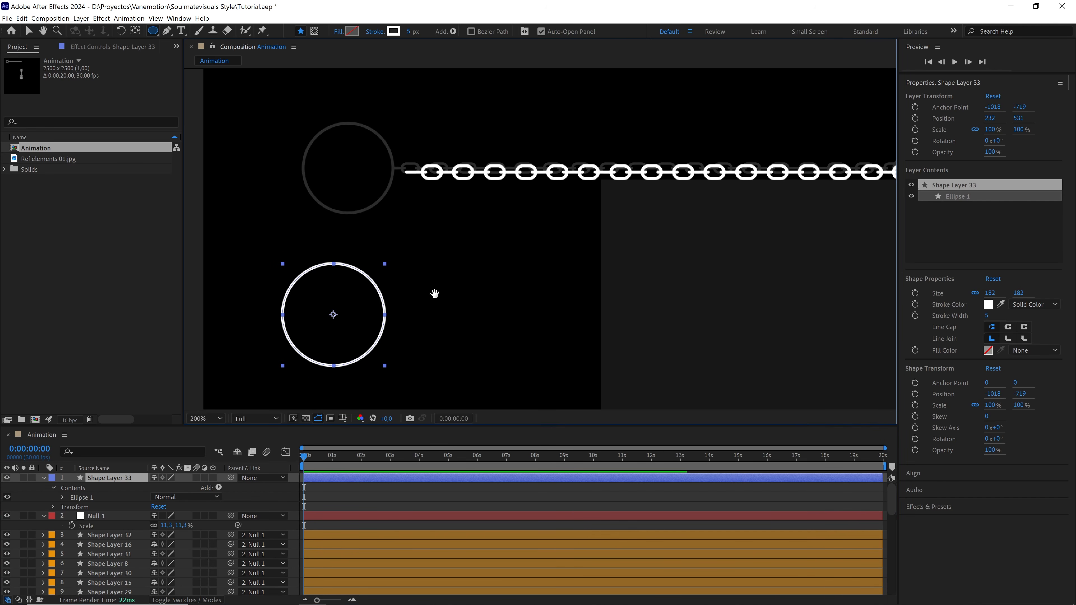
key(v)
drag(334, 313, 443, 257)
scroll(405, 178, up, 1)
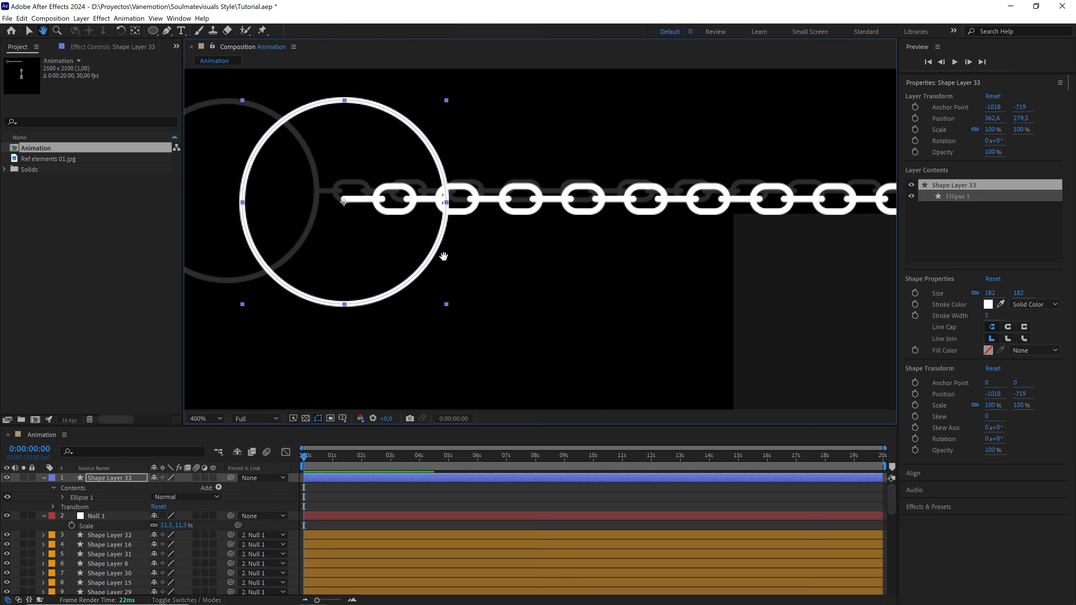
drag(349, 209, 349, 206)
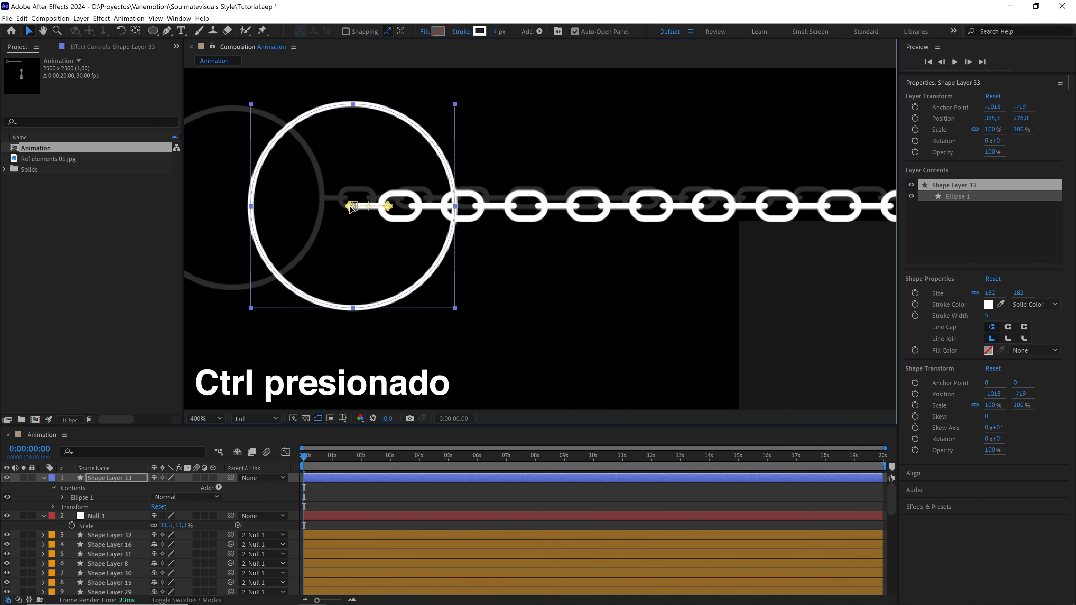
Shift the circle left to about position 271.1, 276.8, near the reference ring, and scale it to 92.6%
mouse_move(381, 275)
mouse_down()
mouse_move(438, 283)
mouse_move(371, 265)
mouse_up()
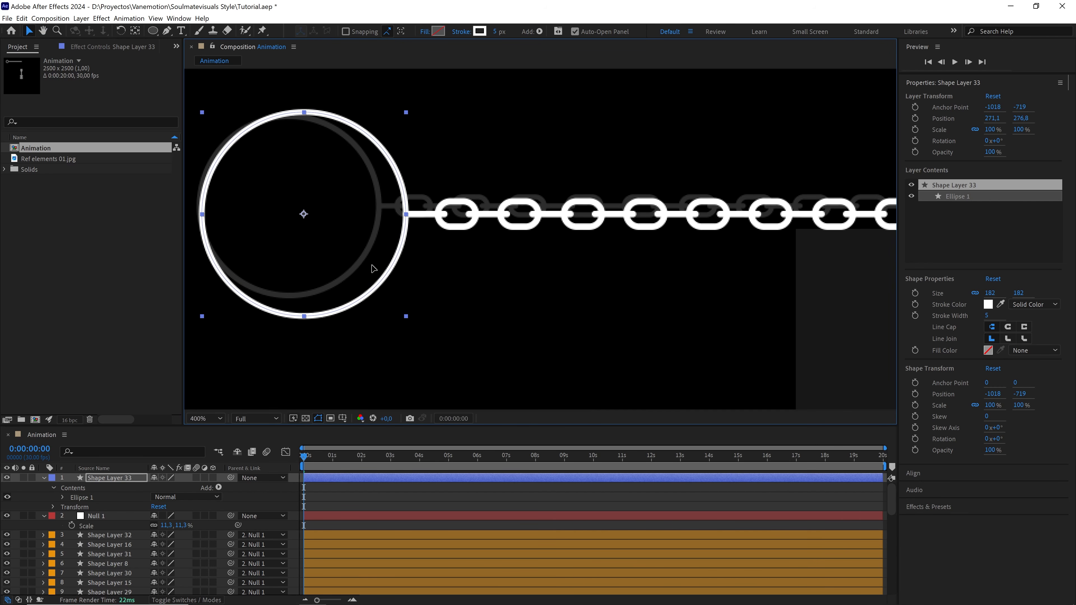
mouse_move(405, 316)
mouse_down()
mouse_move(392, 305)
mouse_move(399, 313)
mouse_up()
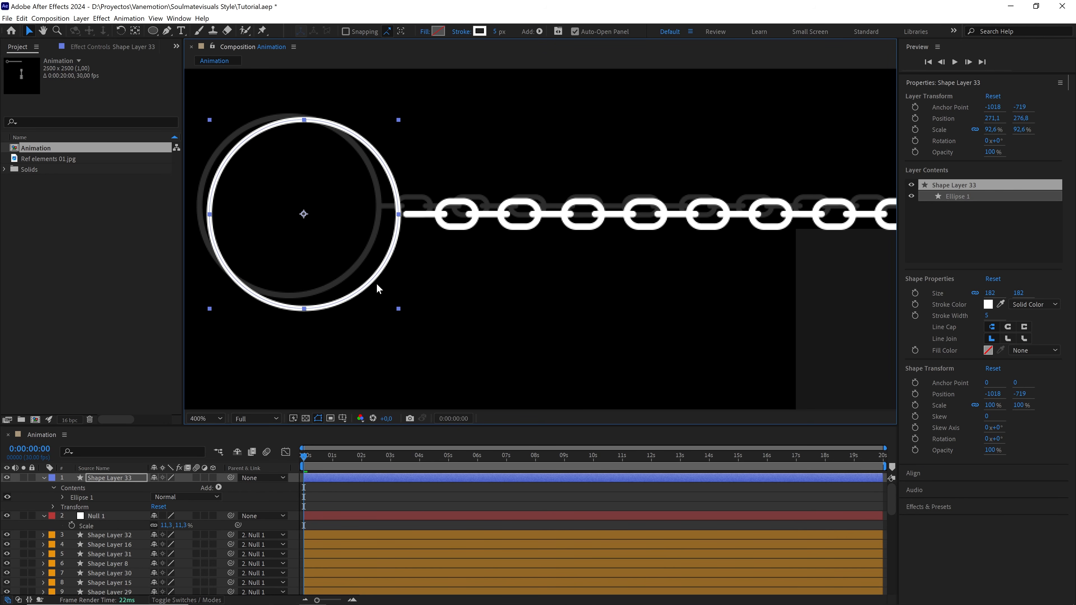
Nudge the circle toward the chain to an X position of 277.8 so its edge meets the last link
key(Right)
key(Right)
key(Right)
key(Right)
key(Right)
key(Right)
key(Right)
key(Right)
key(Right)
key(Right)
key(Right)
key(Right)
key(Right)
key(Right)
key(Right)
key(Right)
key(Right)
key(Right)
key(Right)
key(Right)
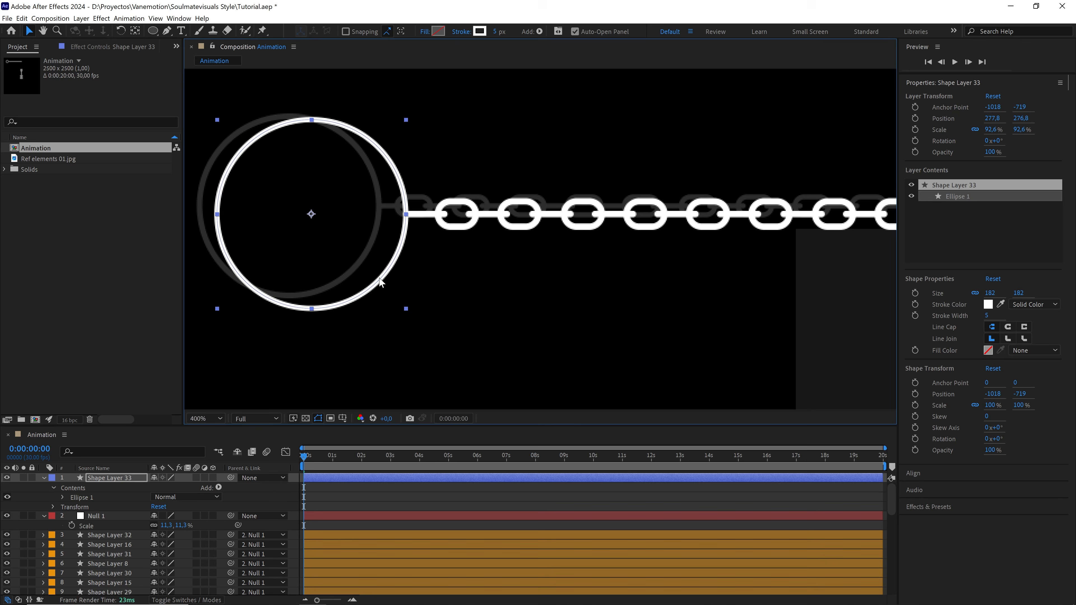
Rename the circle layer as ball and parent it to Null 1
key(Return)
text(ball)
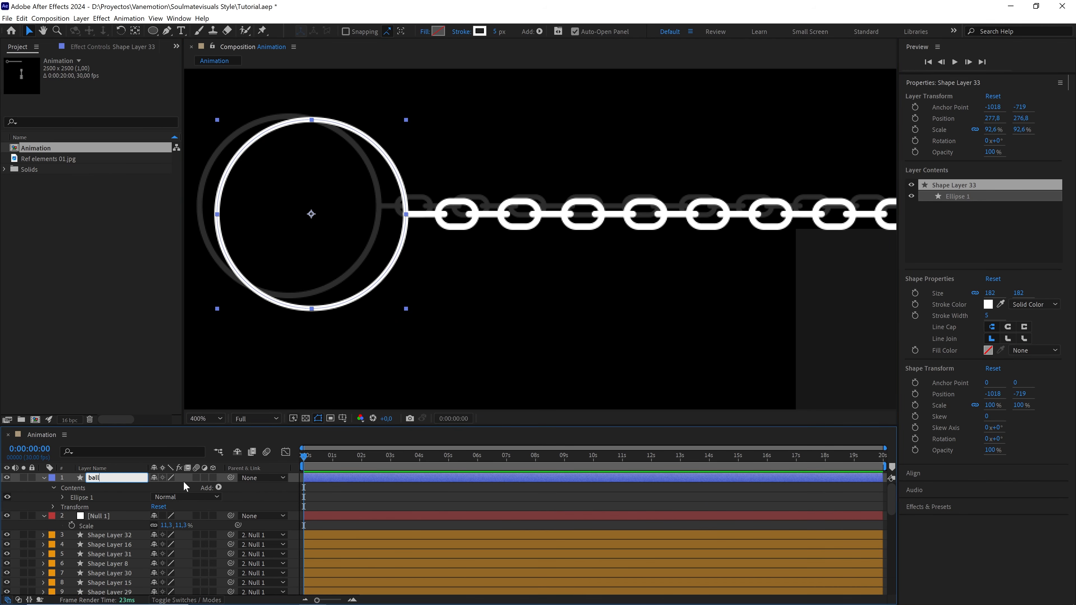
drag(230, 478, 106, 521)
Set Null 1's rotation to 0° so the chain and ball hang straight down over the month names
scroll(538, 313, down, 4)
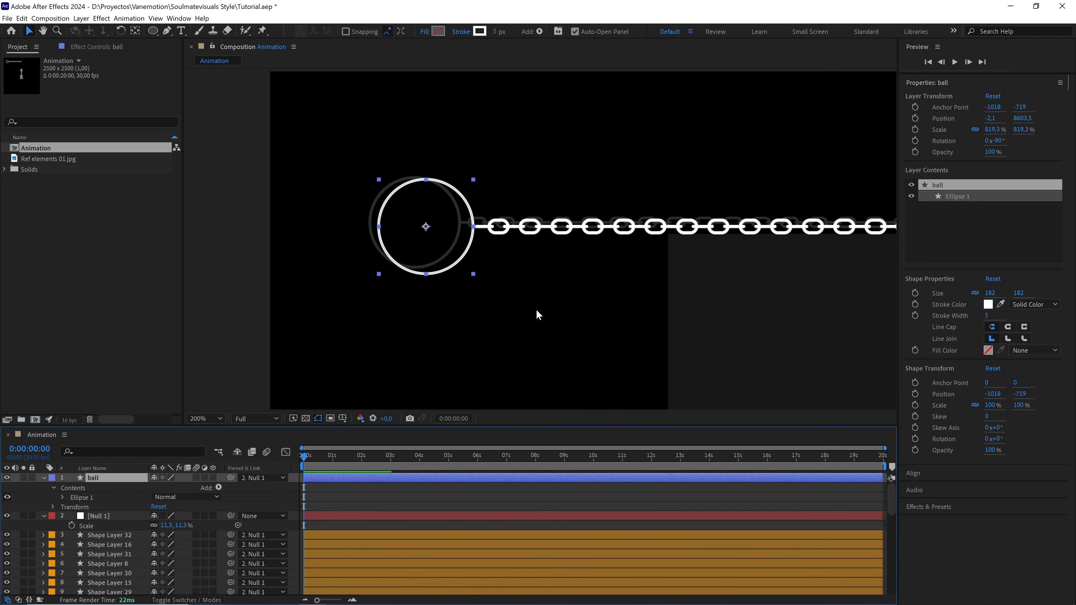
drag(594, 301, 517, 231)
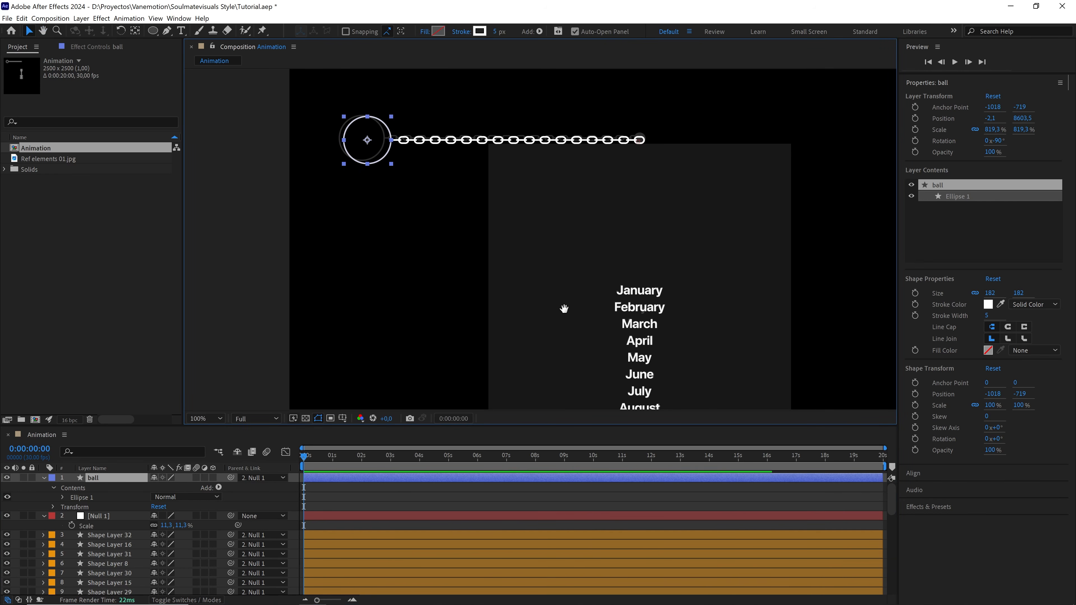
drag(564, 307, 549, 272)
click(106, 516)
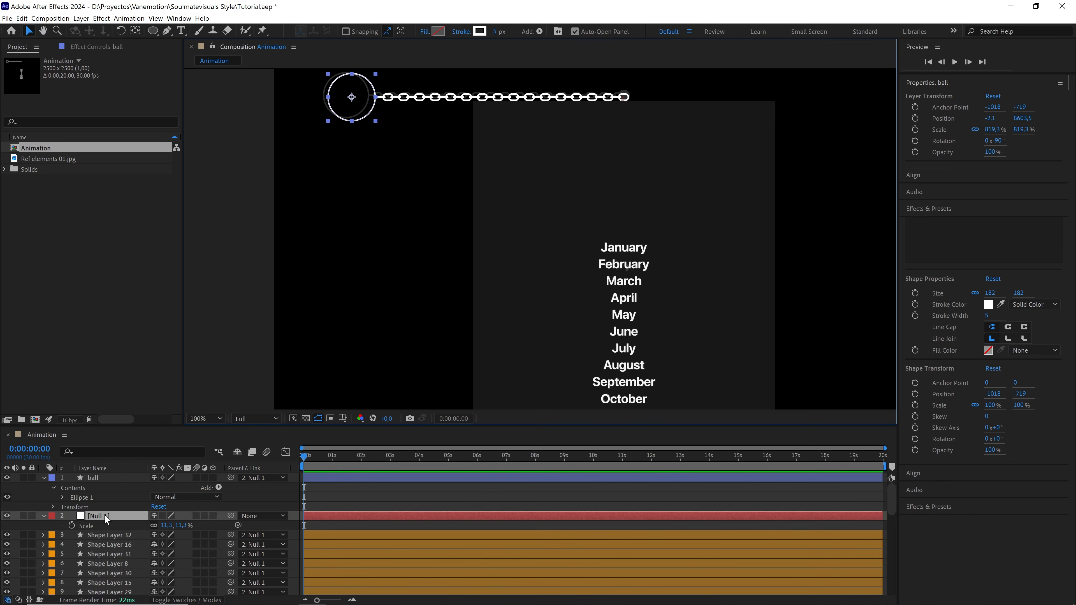
key(r)
drag(173, 532, 134, 542)
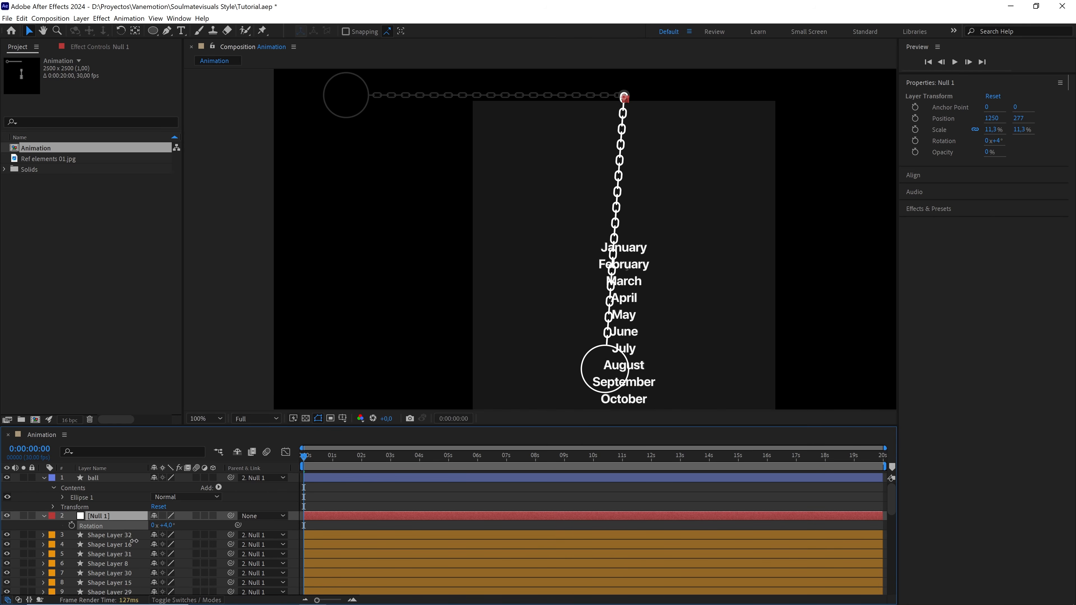
click(163, 525)
text(0)
key(Return)
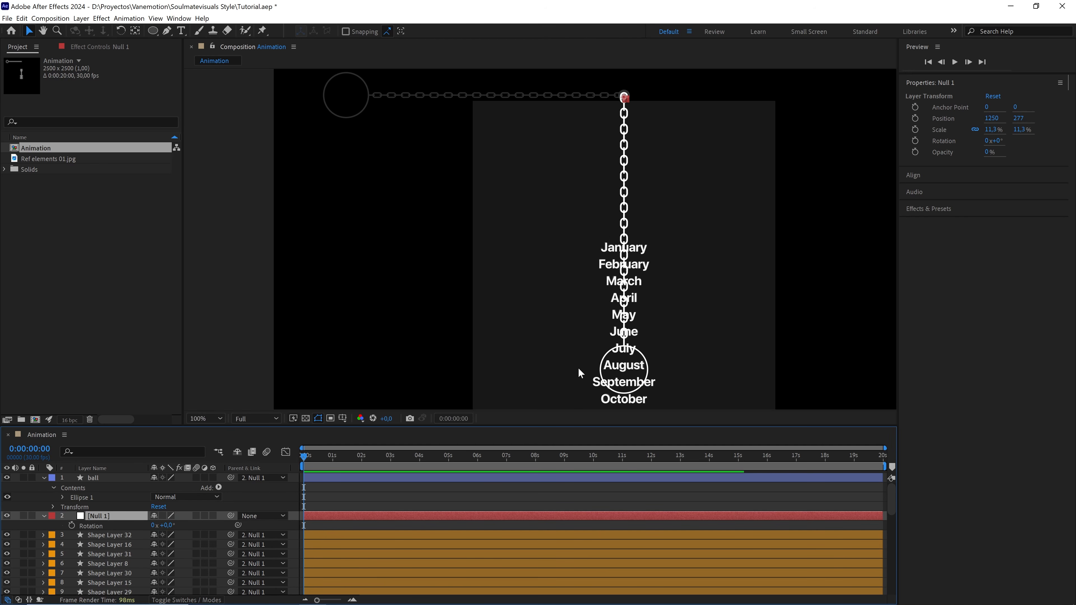
Scale Null 1 to 11.2% to shorten the chain and raise the ball over the month names
scroll(603, 368, up, 3)
scroll(604, 320, up, 3)
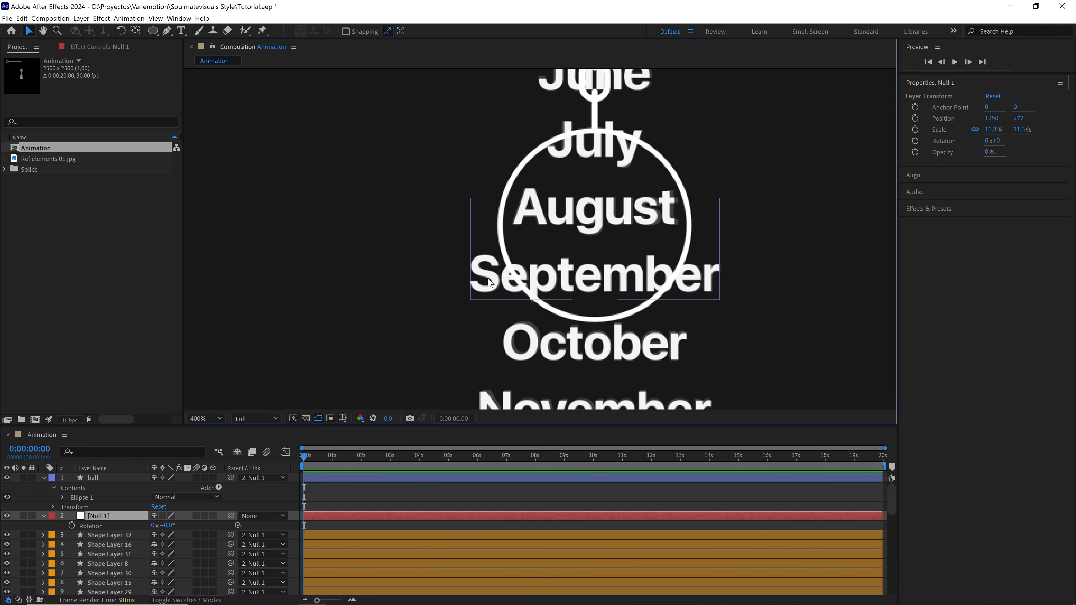
scroll(542, 239, down, 3)
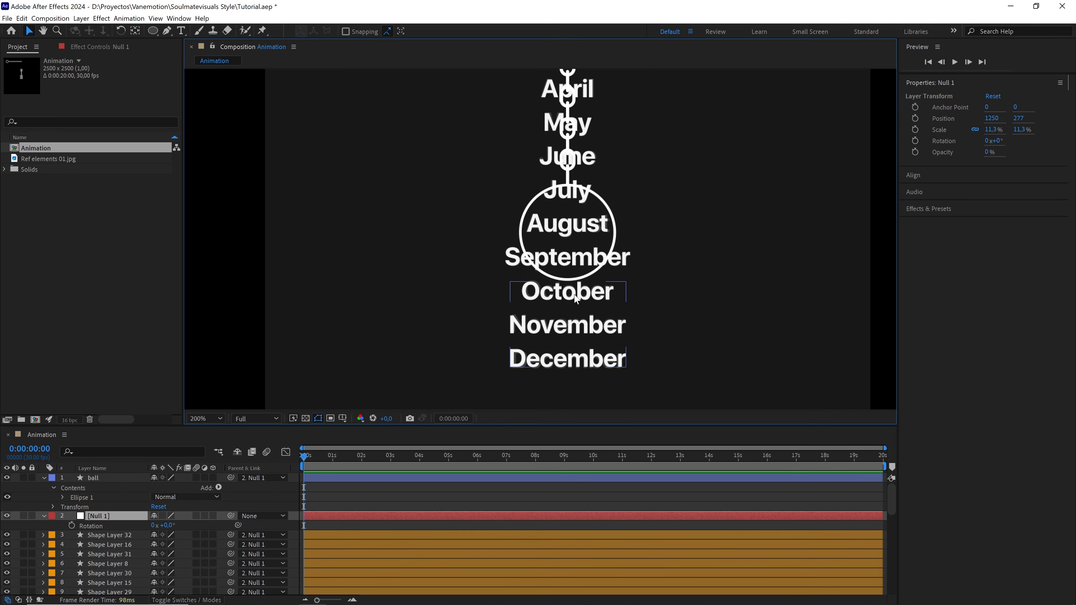
scroll(575, 299, up, 3)
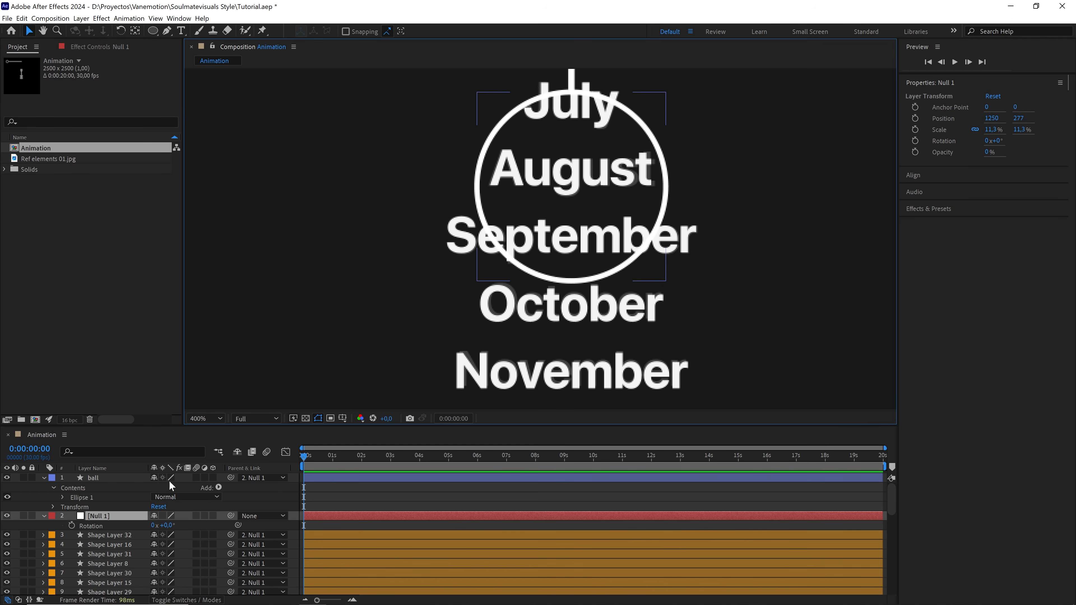
key(s)
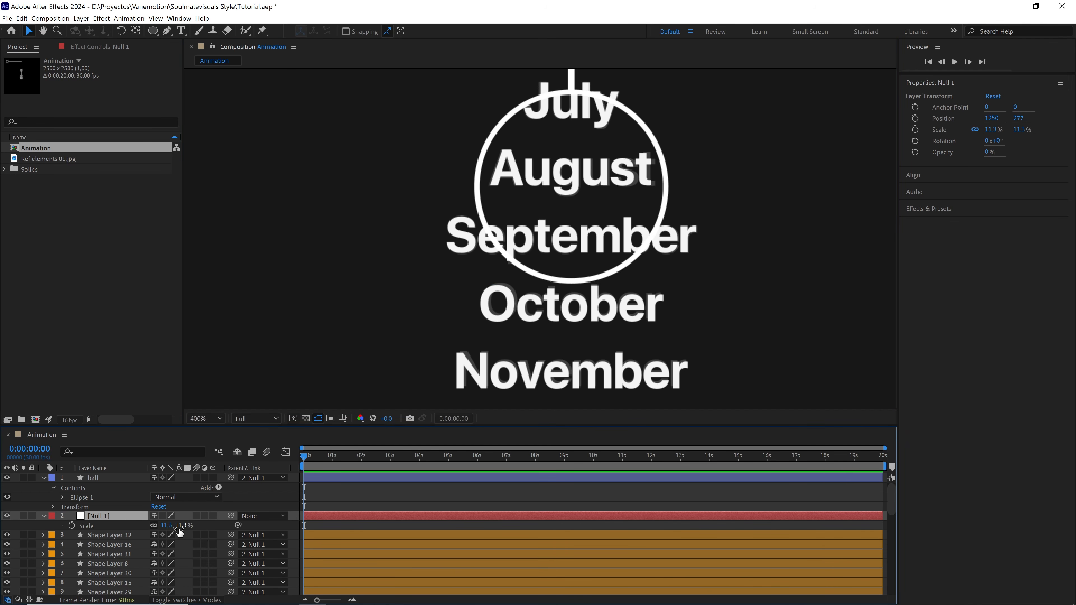
click(180, 527)
key(ctrl+Down)
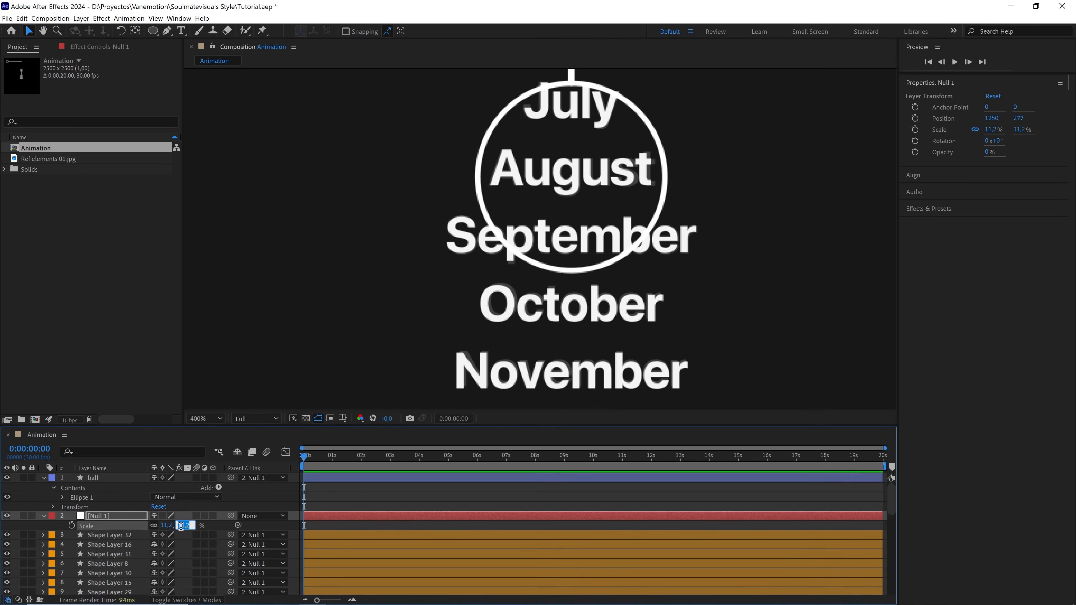
key(Return)
Set Null 1's rotation to 90° so the chain and ball extend horizontally
scroll(517, 285, down, 4)
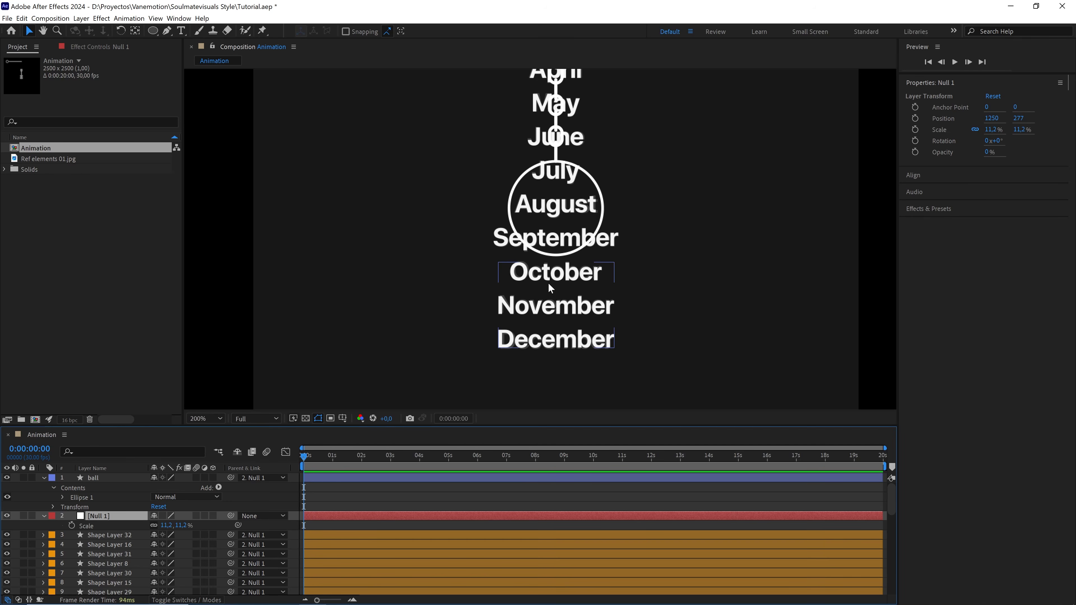
drag(546, 257, 551, 272)
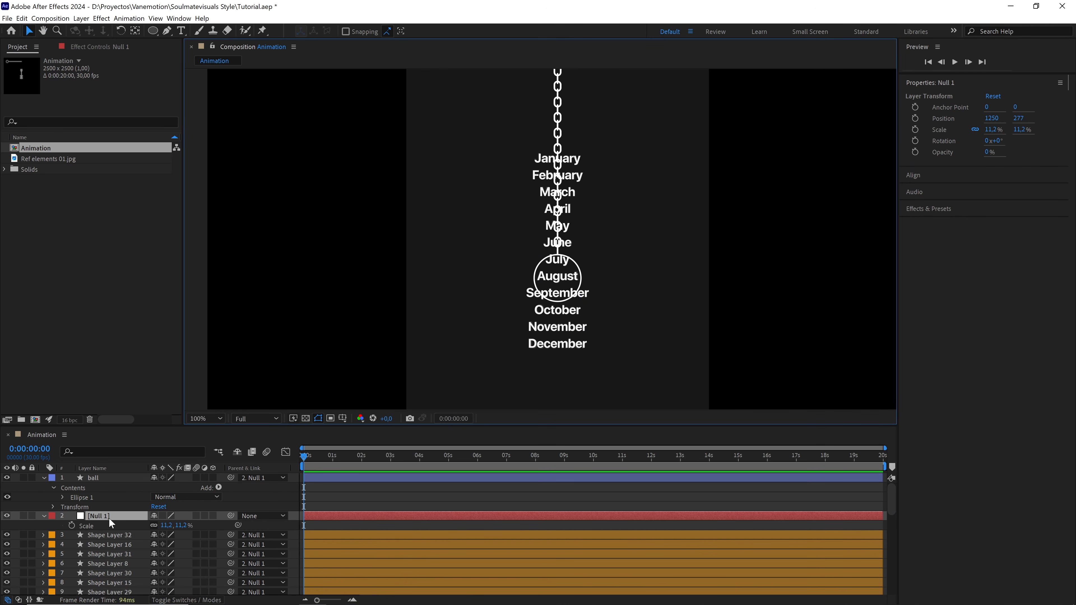
key(r)
drag(168, 526, 184, 526)
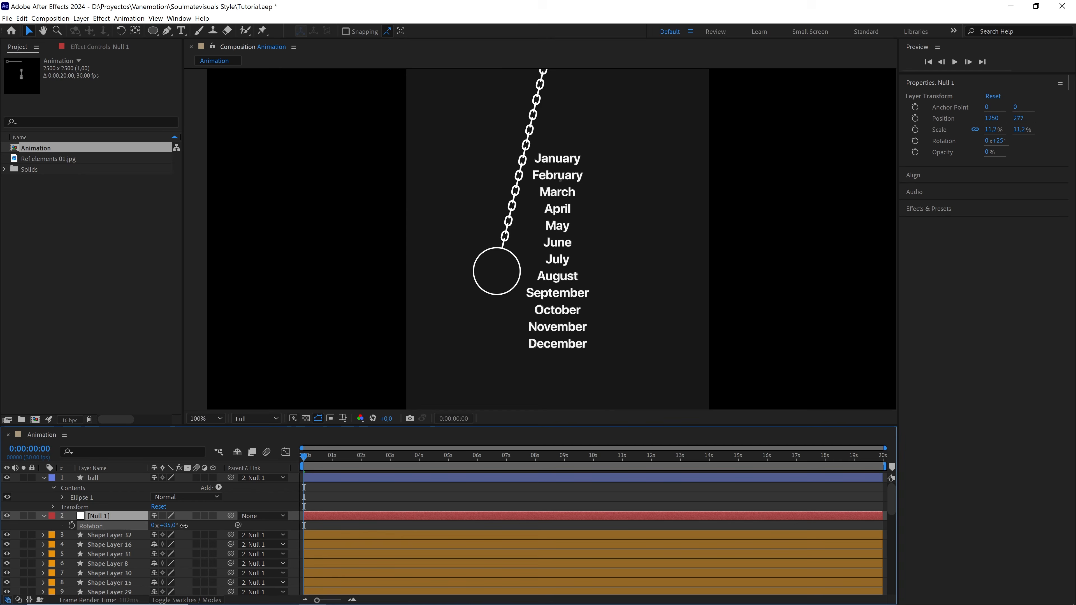
click(167, 526)
text(9)
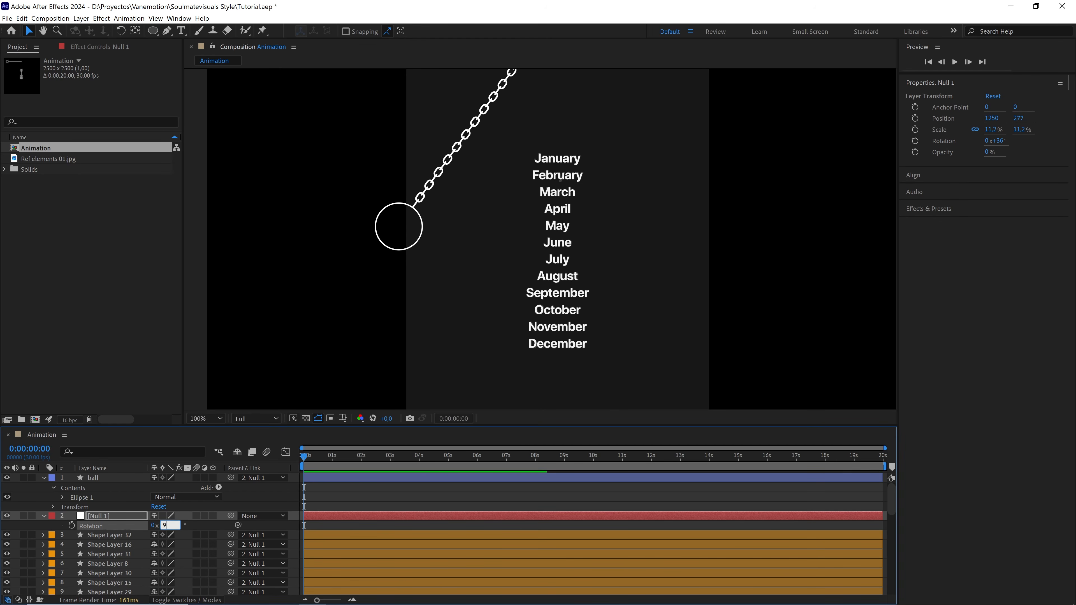
text(0)
key(Return)
Delete the Null 1 layer and collapse the ball layer's properties
scroll(473, 289, down, 2)
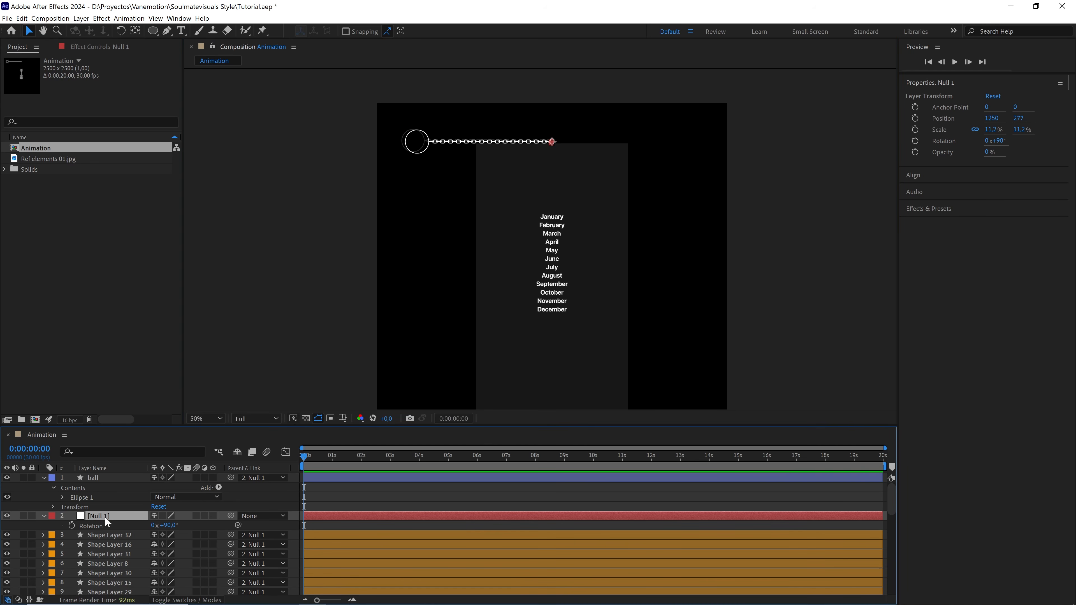
key(Delete)
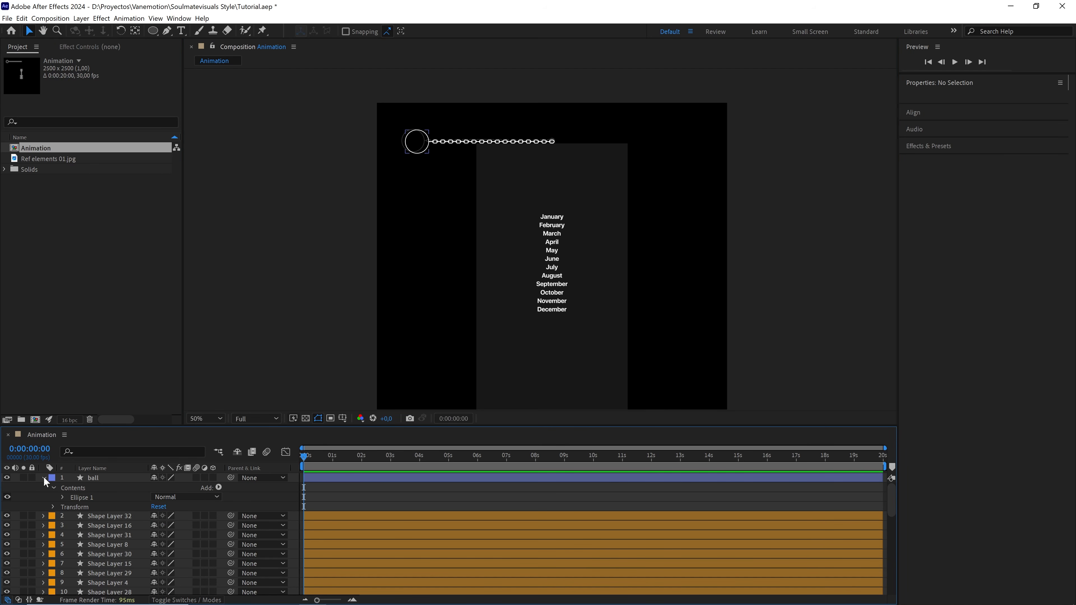
click(44, 477)
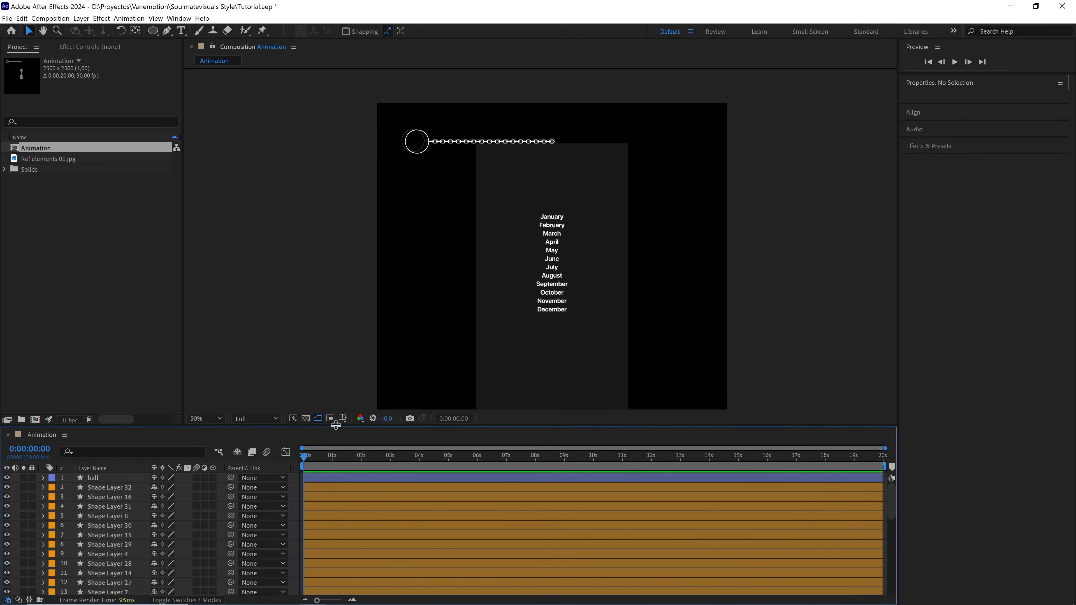
Enlarge the timeline area and fit the whole composition in the viewer
drag(337, 426, 350, 361)
click(204, 355)
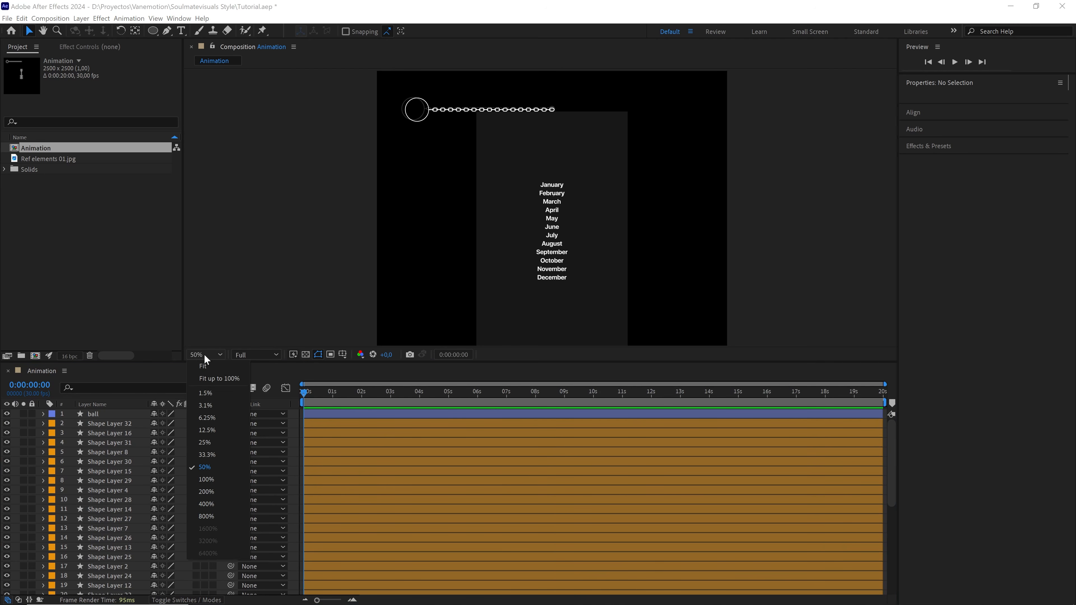
click(203, 364)
Collapse the properties of the two locked reference layers at the end of the layer stack
scroll(128, 472, down, 5)
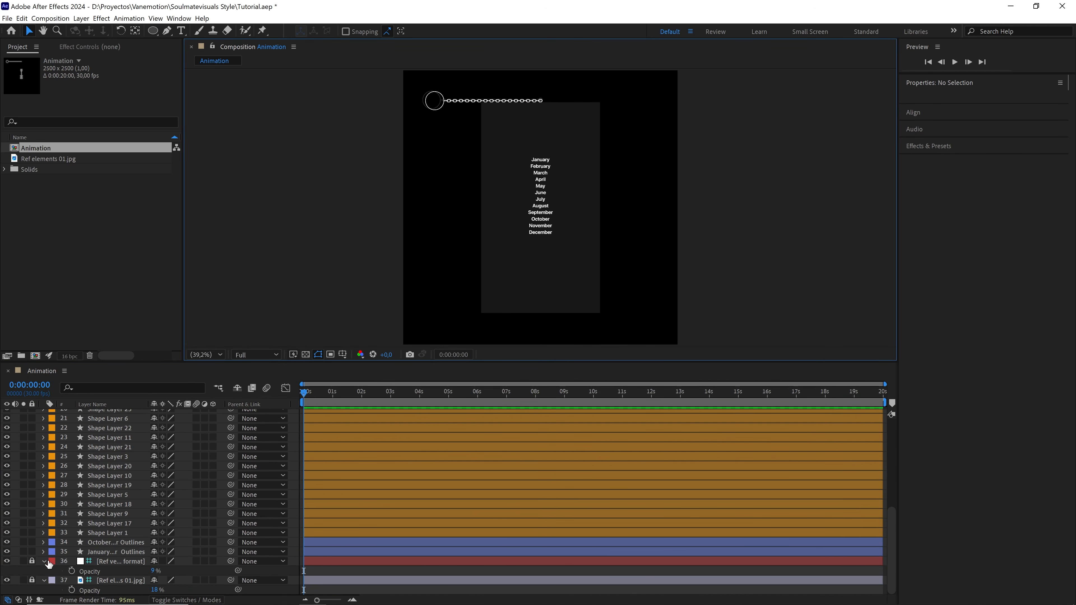
click(45, 561)
click(44, 580)
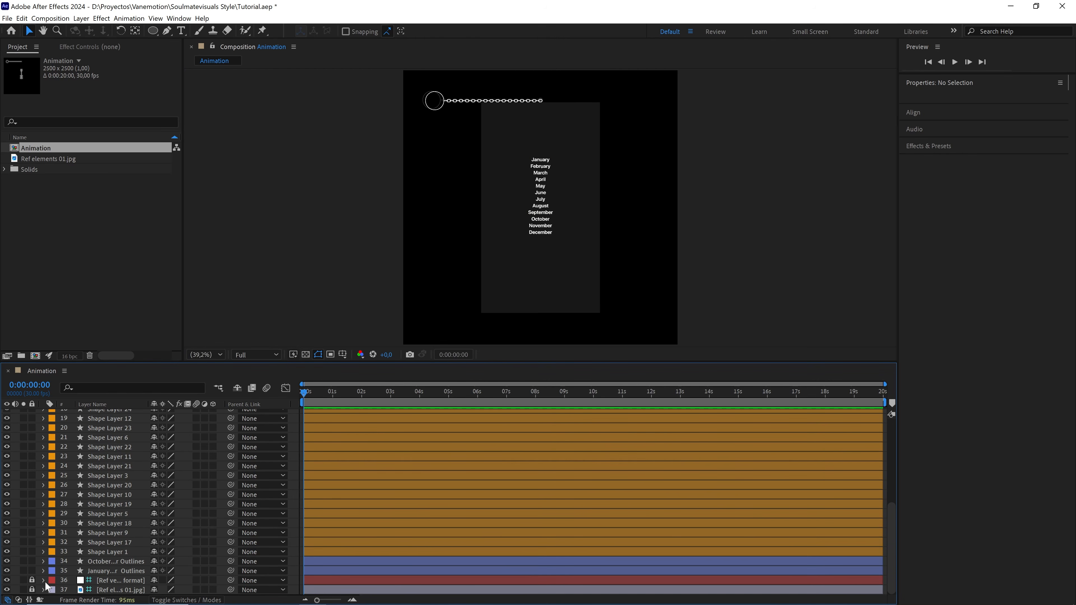
scroll(185, 502, up, 4)
scroll(185, 501, up, 1)
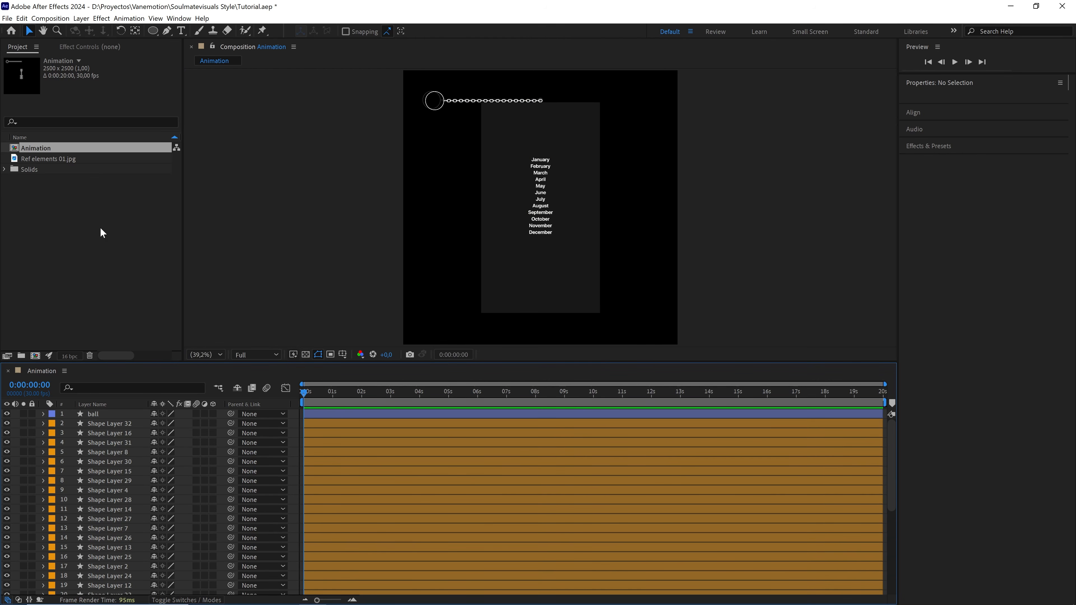
Launch Newton 4 for the Animation composition and reposition its Shapes Separation dialog
click(50, 18)
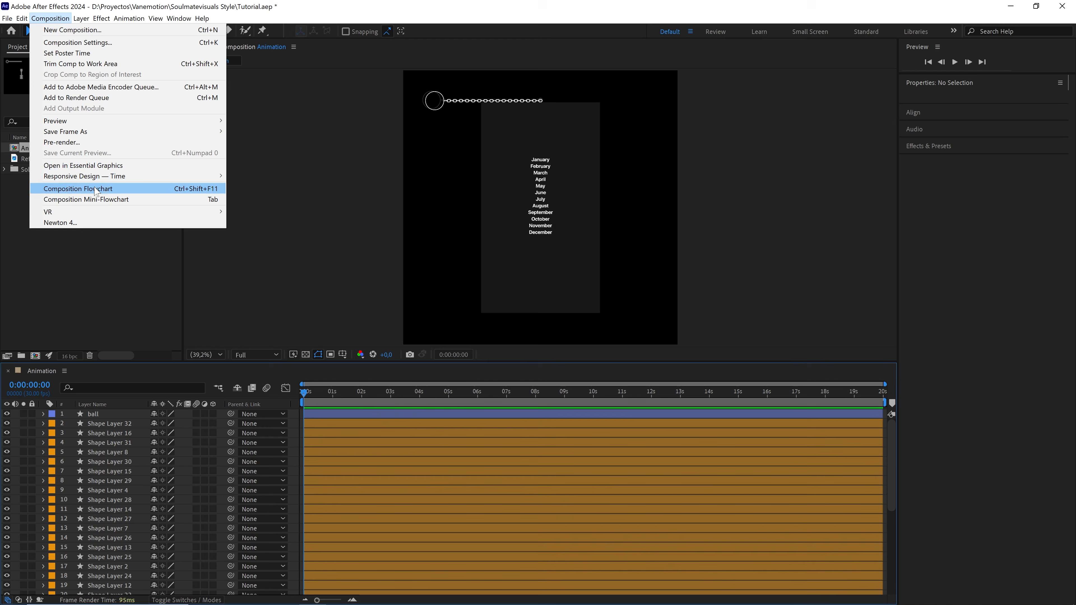
click(97, 223)
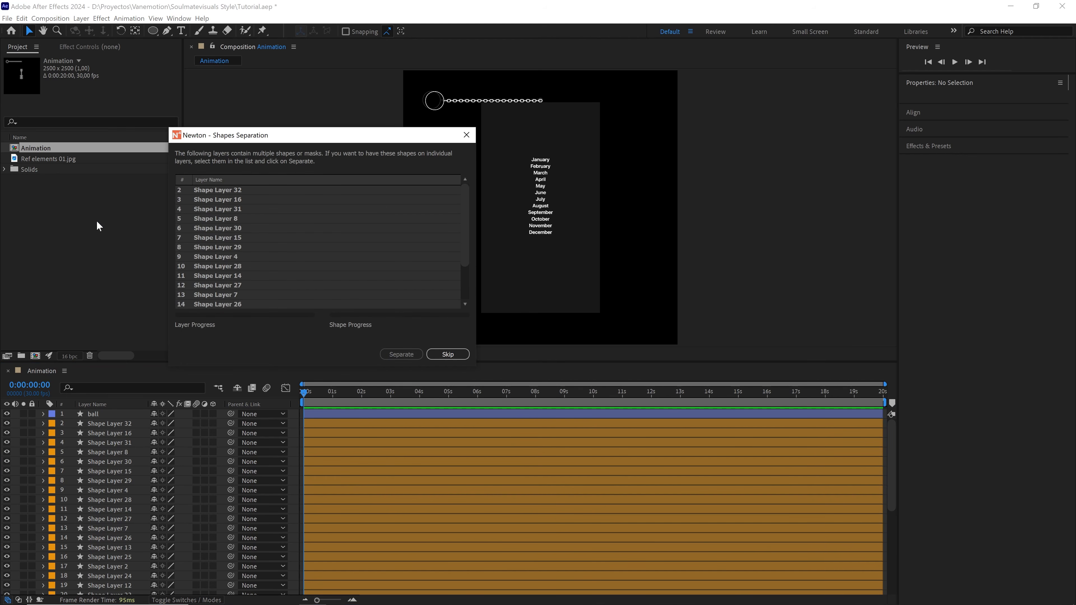
drag(372, 138, 390, 136)
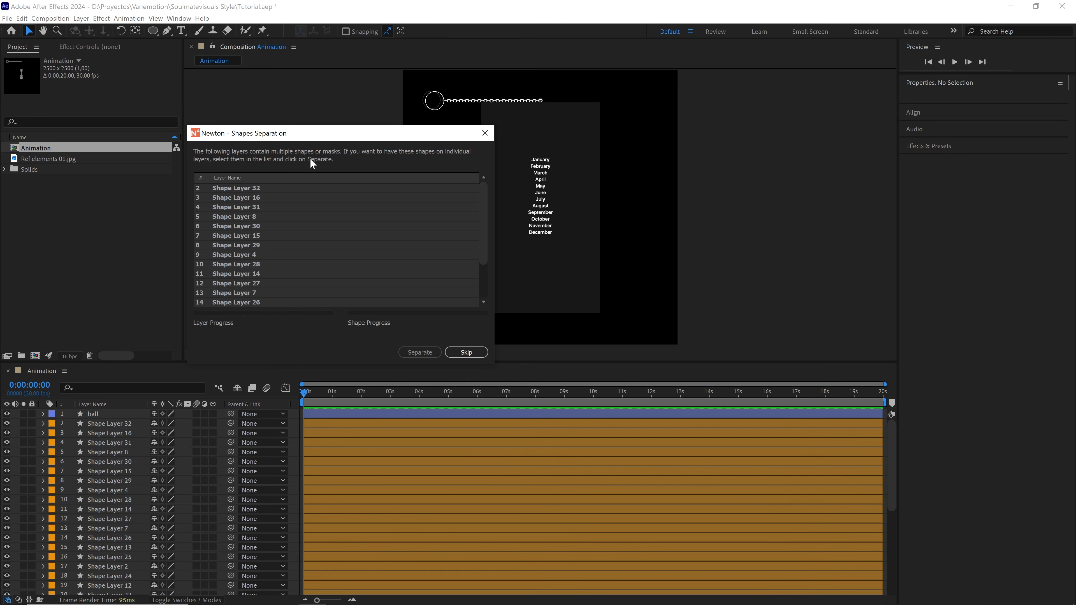
Select the chain's layers, from Shape Layer 32 through Shape Layer 2, in the shape separation list
scroll(258, 190, down, 2)
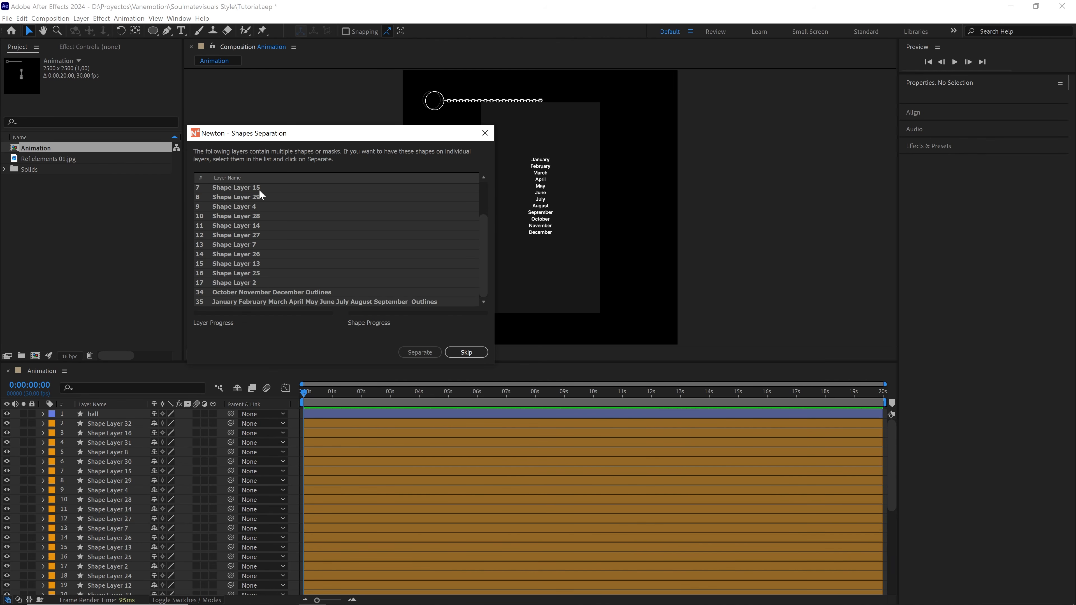
shift+click(252, 284)
scroll(278, 259, up, 2)
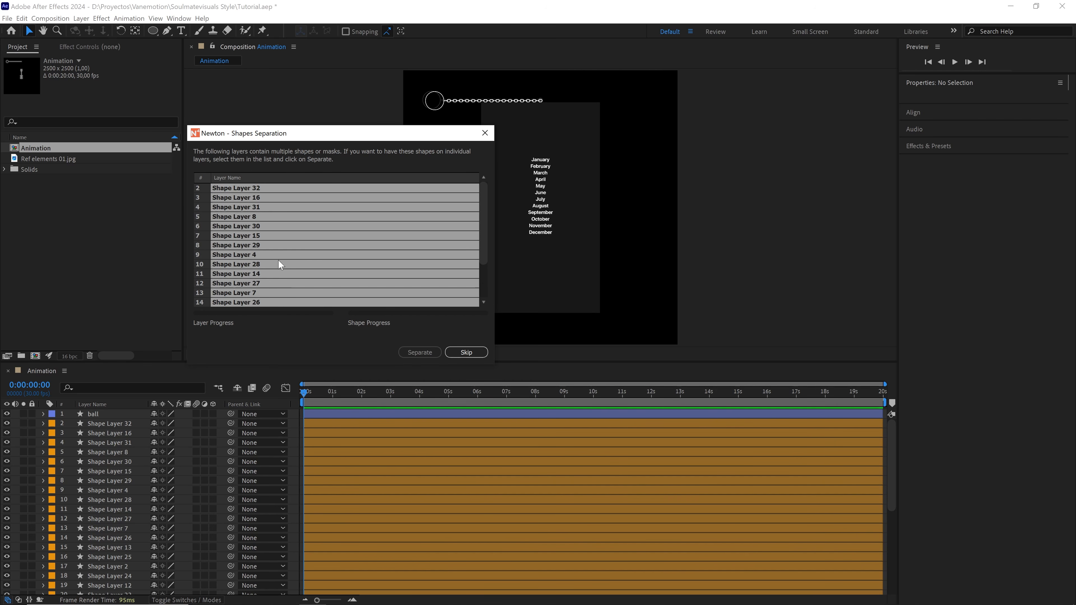
scroll(276, 236, down, 2)
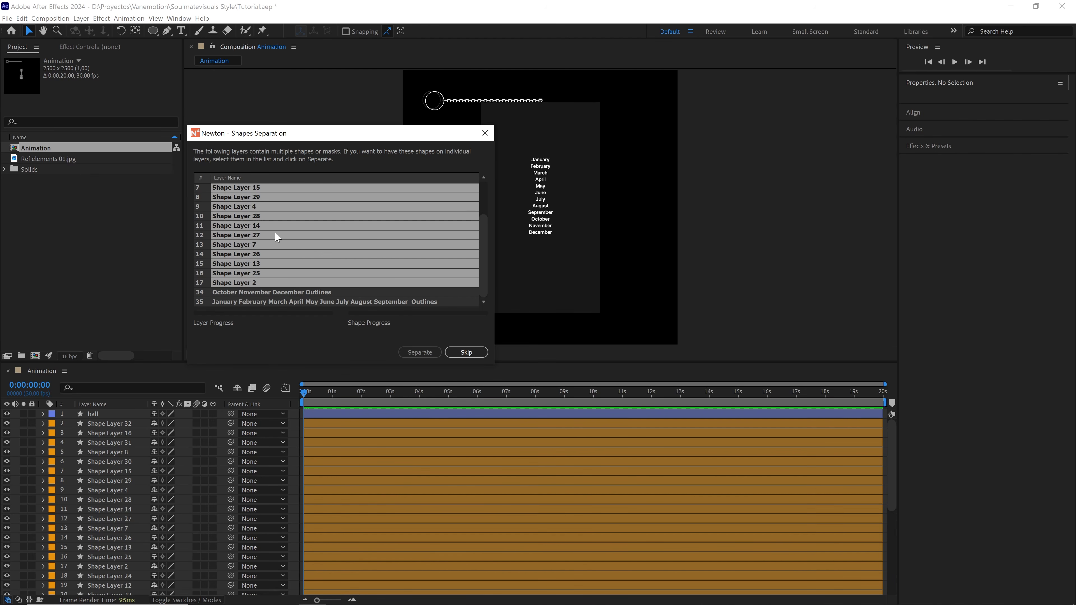
Separate the January to September outlines layer into individual shapes and continue into the Newton simulation window
click(271, 293)
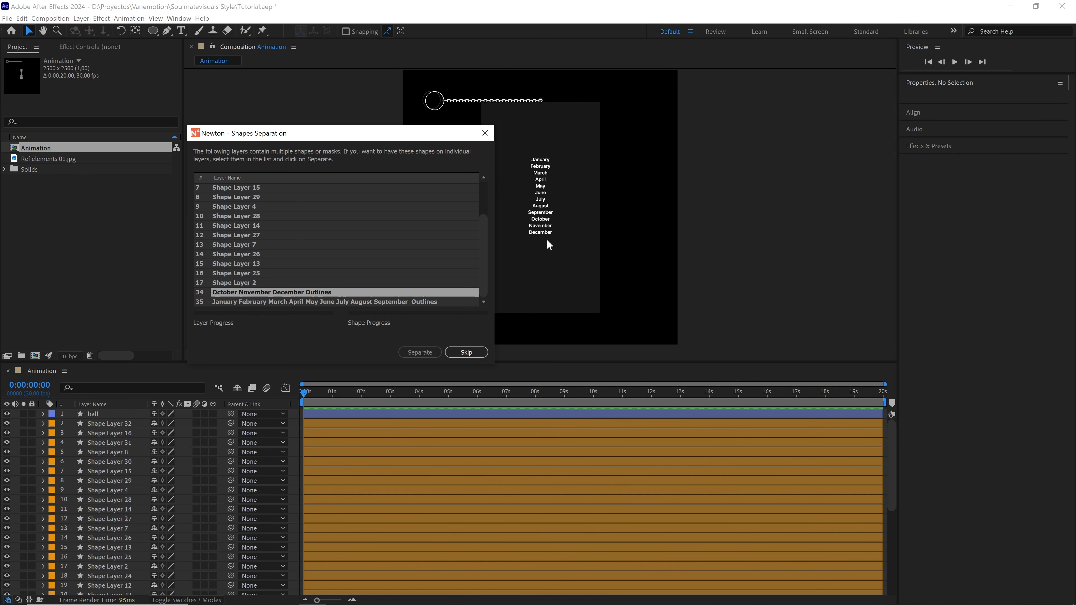
click(301, 302)
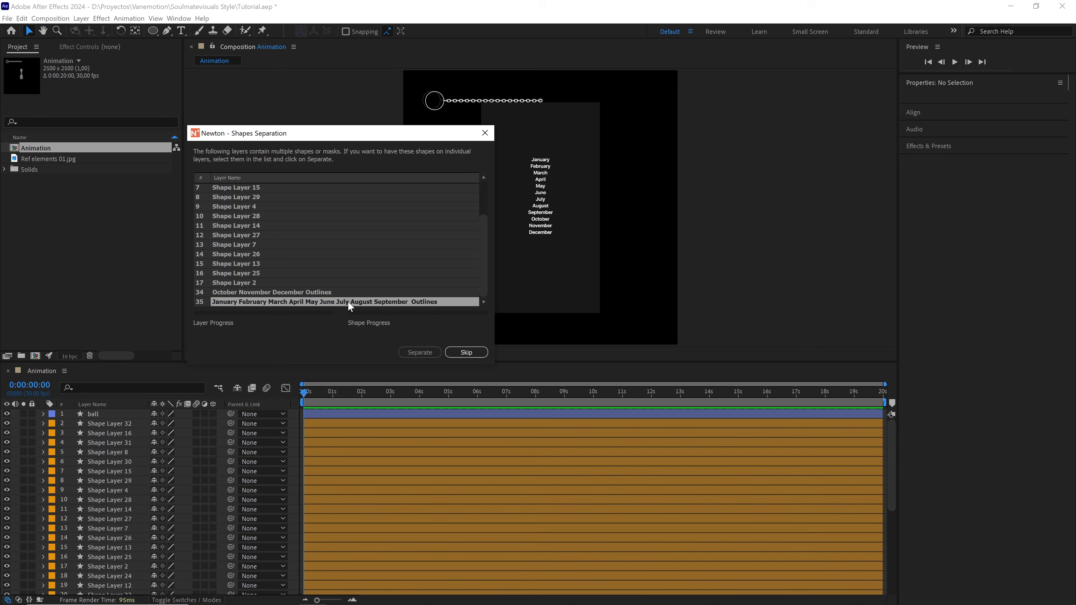
click(427, 353)
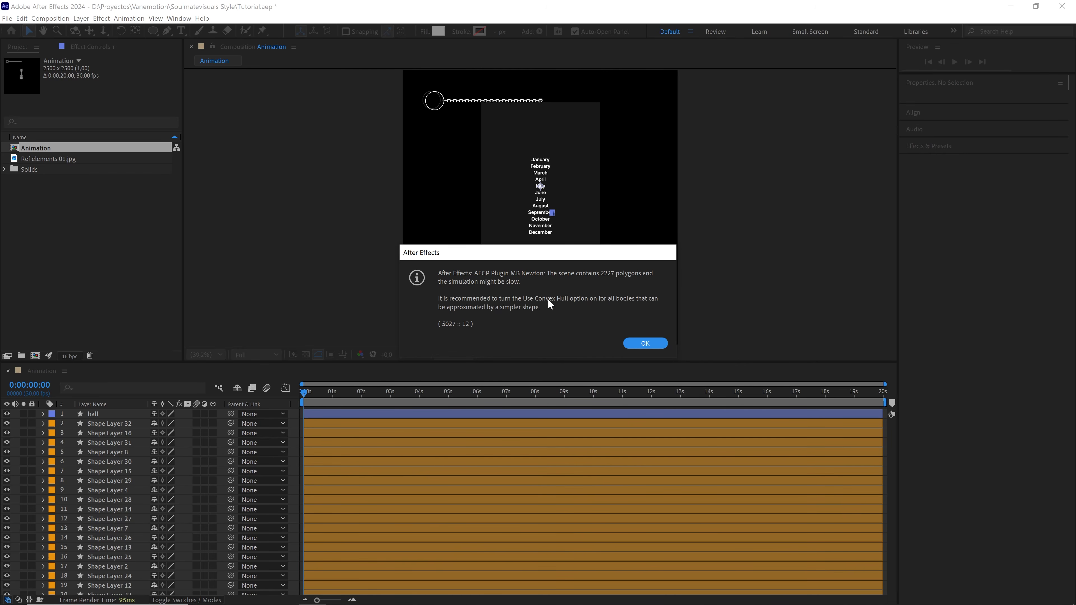
click(644, 342)
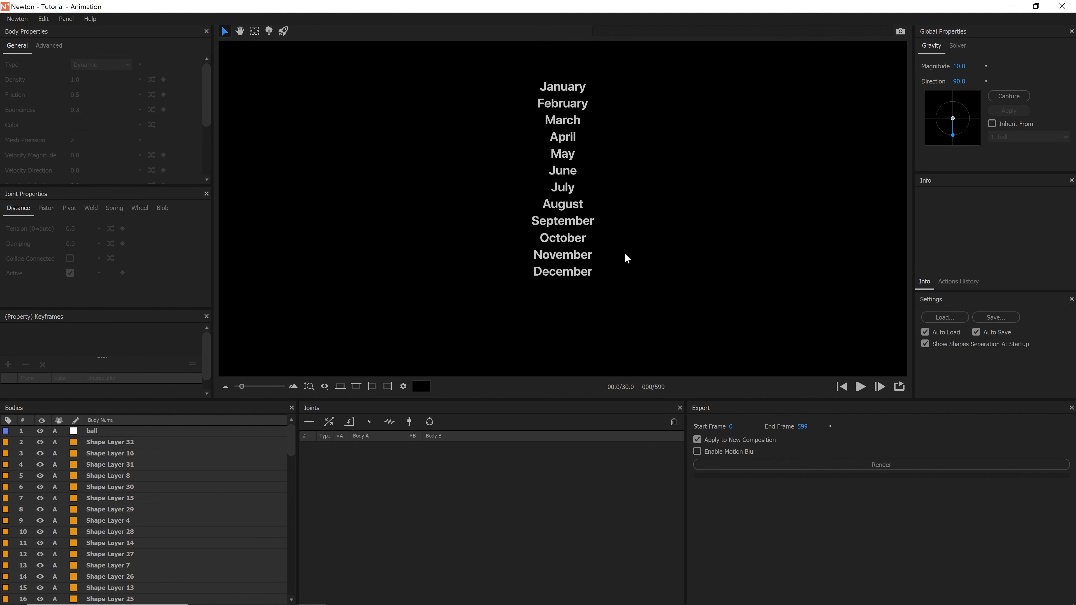
Frame the full list of month names more closely in the Newton preview
scroll(624, 252, up, 3)
key(h)
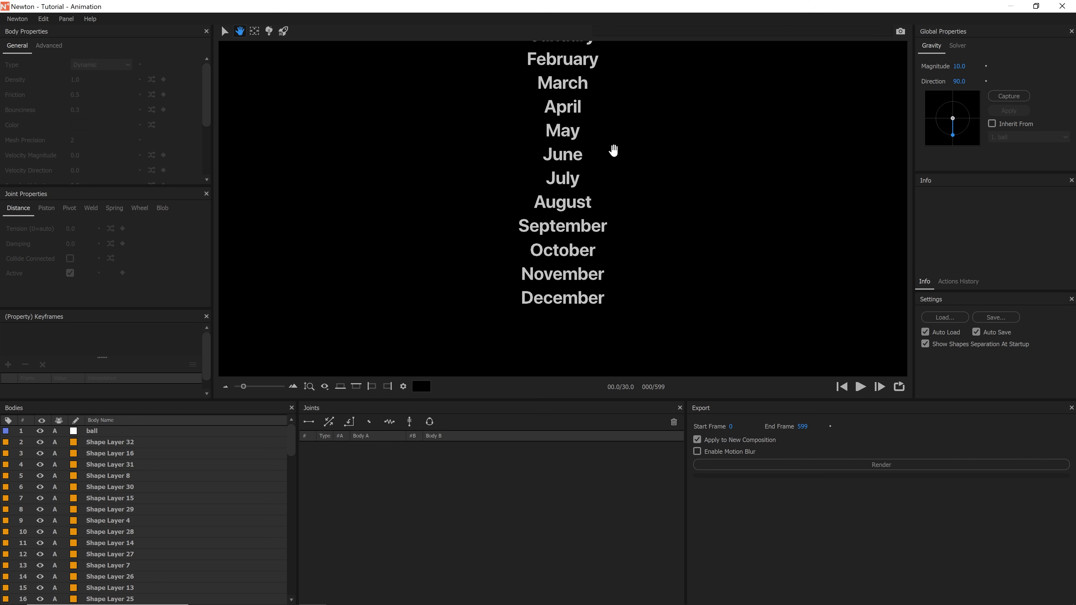
drag(613, 150, 601, 217)
key(v)
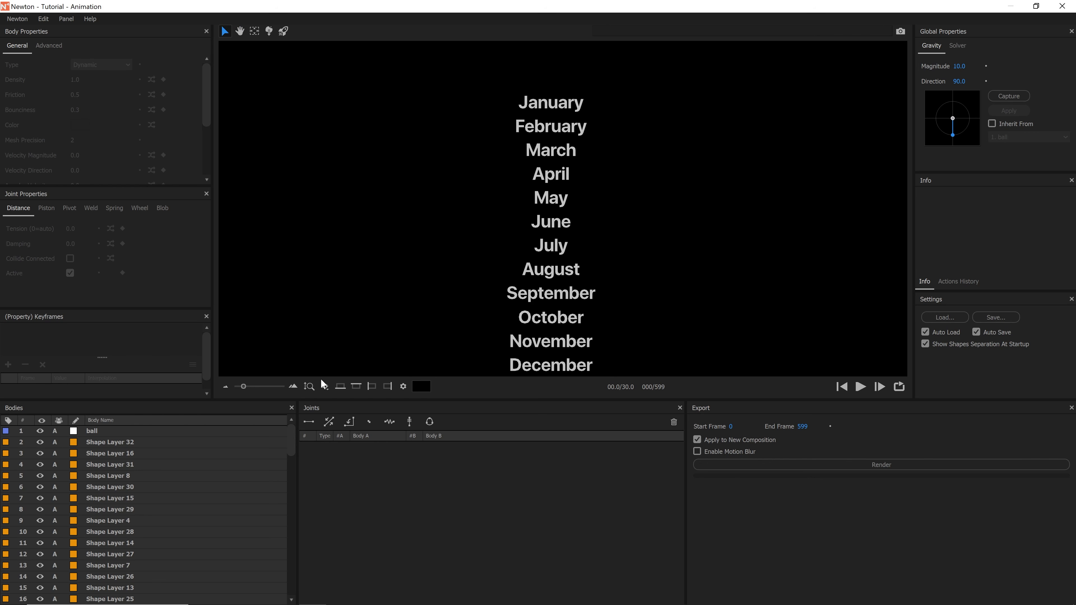
Fit the whole composition in the preview, play the simulation and rewind it to the start
click(311, 384)
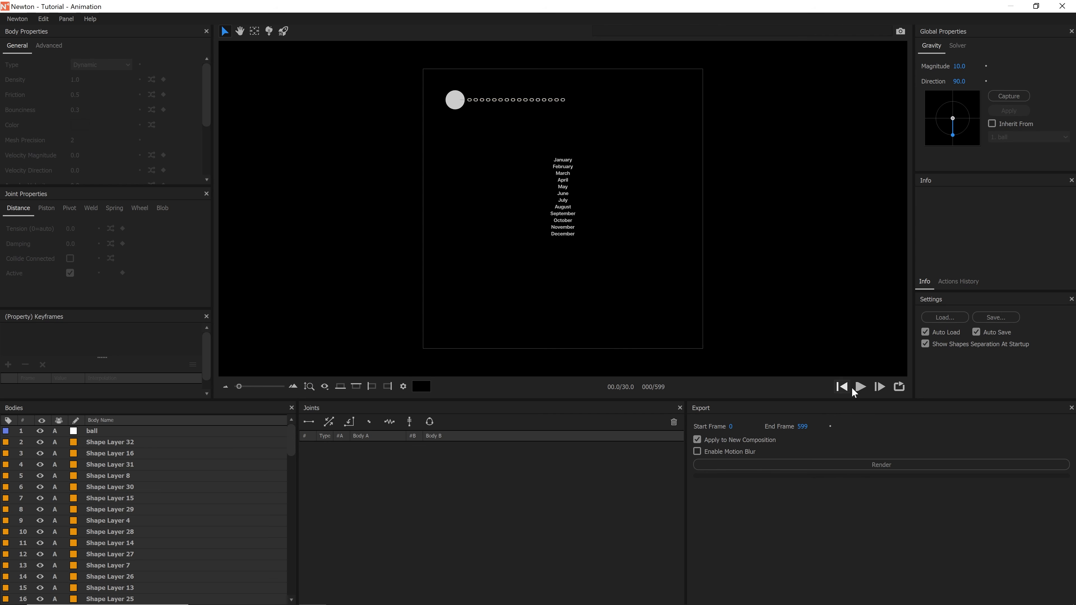
click(860, 387)
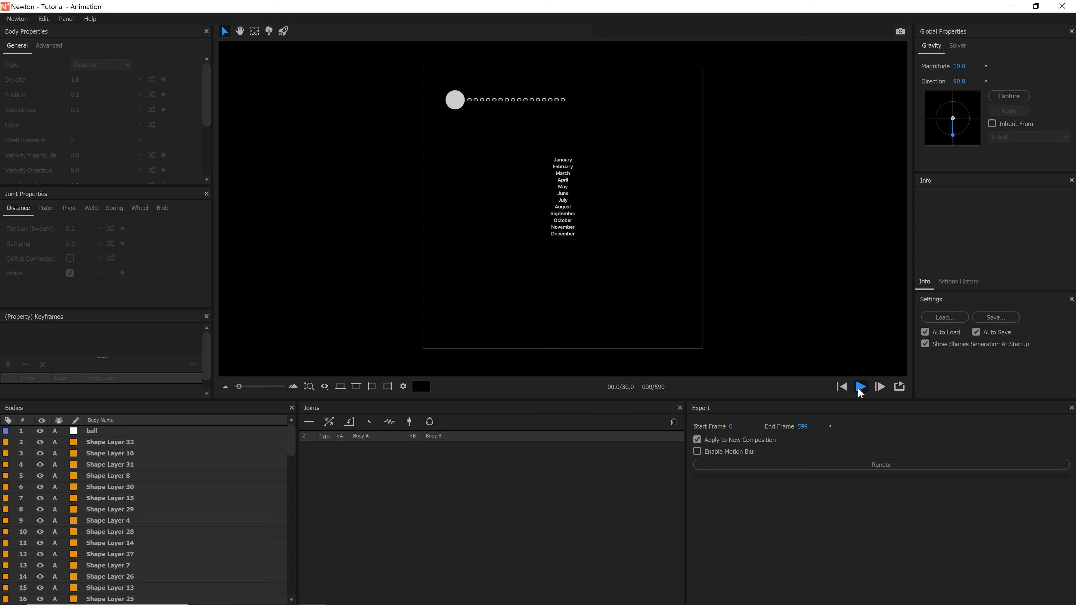
click(841, 386)
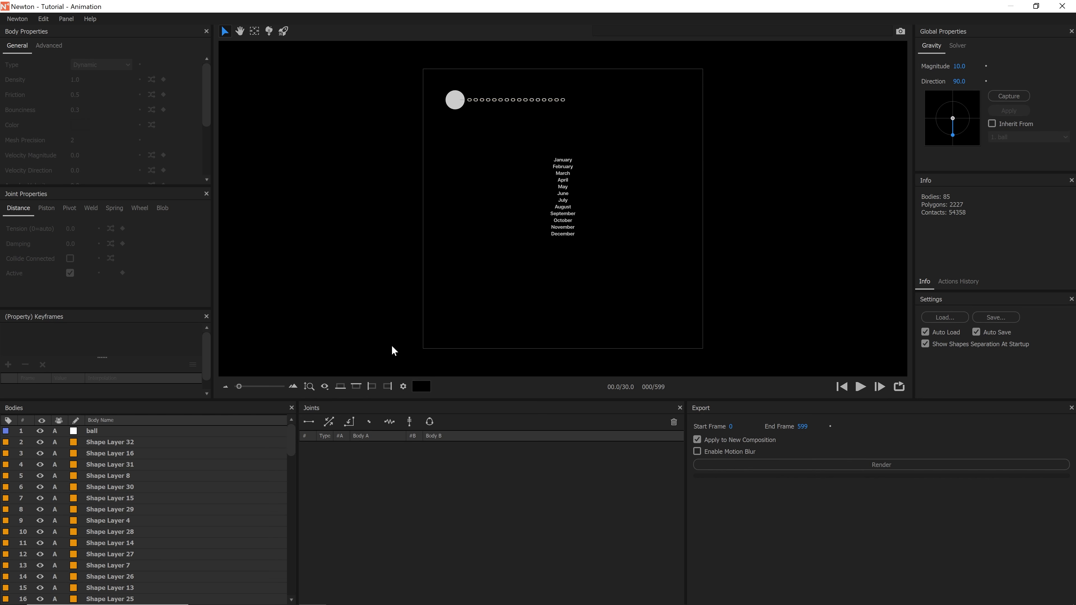
Try moving individual letters in the upper months and the October to December block, undoing each move
scroll(592, 251, up, 5)
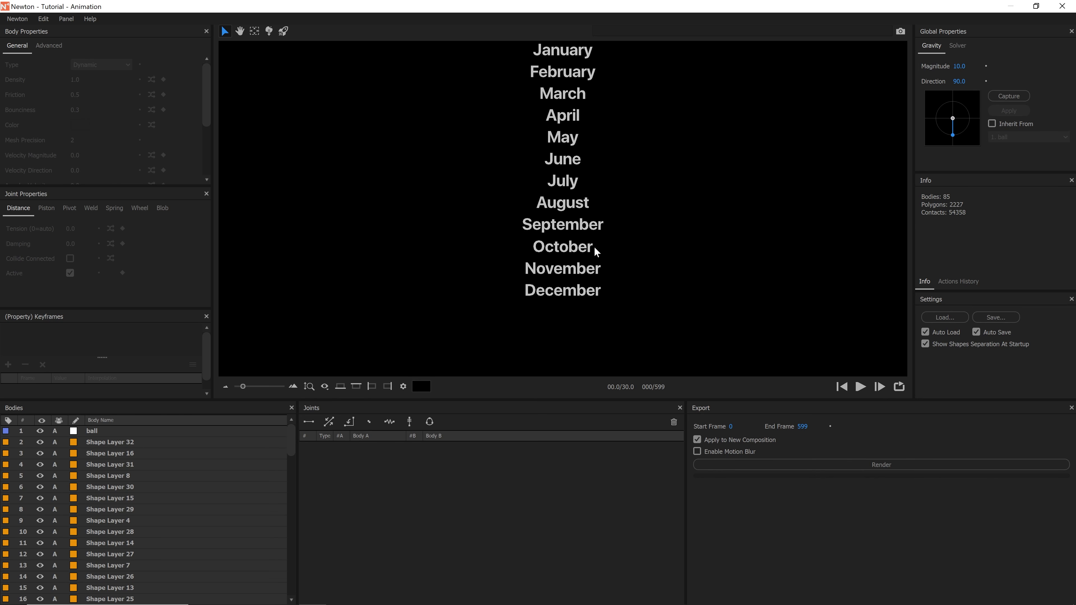
key(h)
drag(578, 223, 577, 238)
key(v)
click(590, 129)
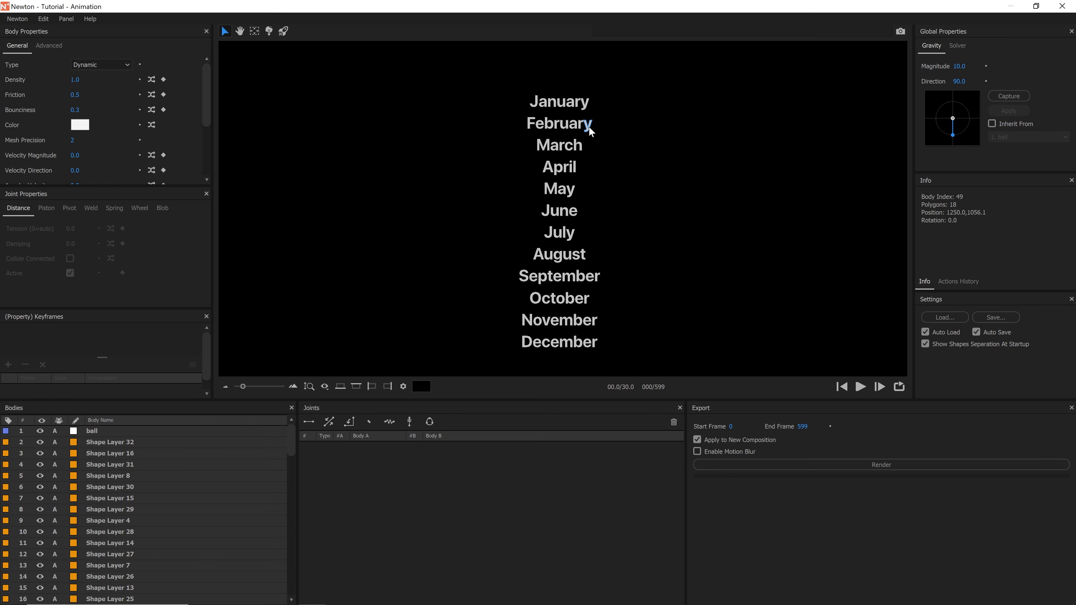
key(ctrl+z)
drag(568, 234, 610, 225)
key(ctrl+z)
drag(586, 320, 614, 322)
key(ctrl+z)
Select all letters from January to September, set their body color to green #00ff00 and deselect them
drag(661, 78, 489, 285)
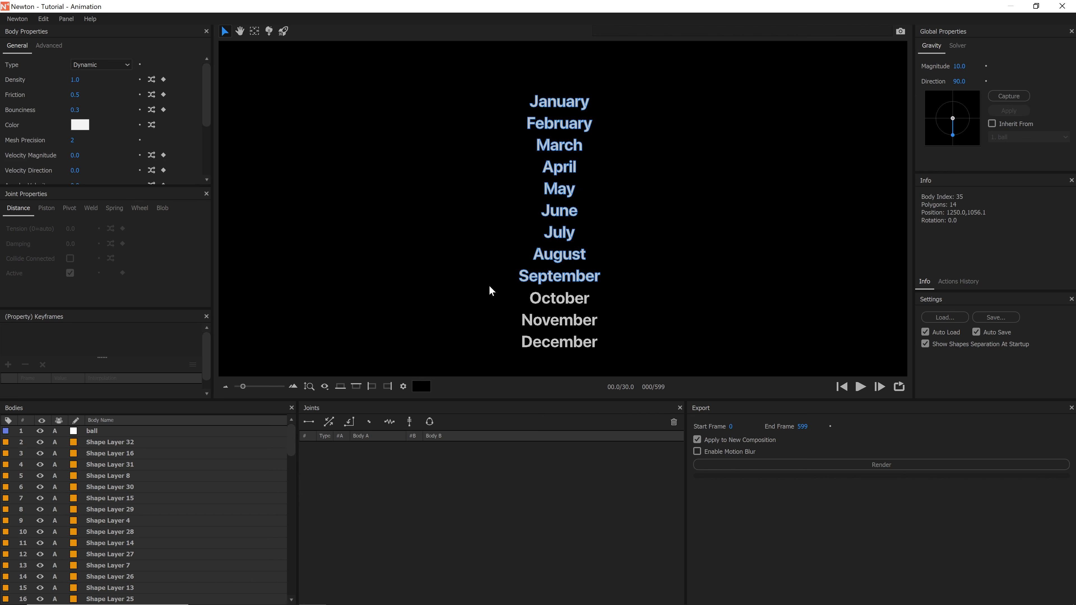
click(80, 126)
click(501, 228)
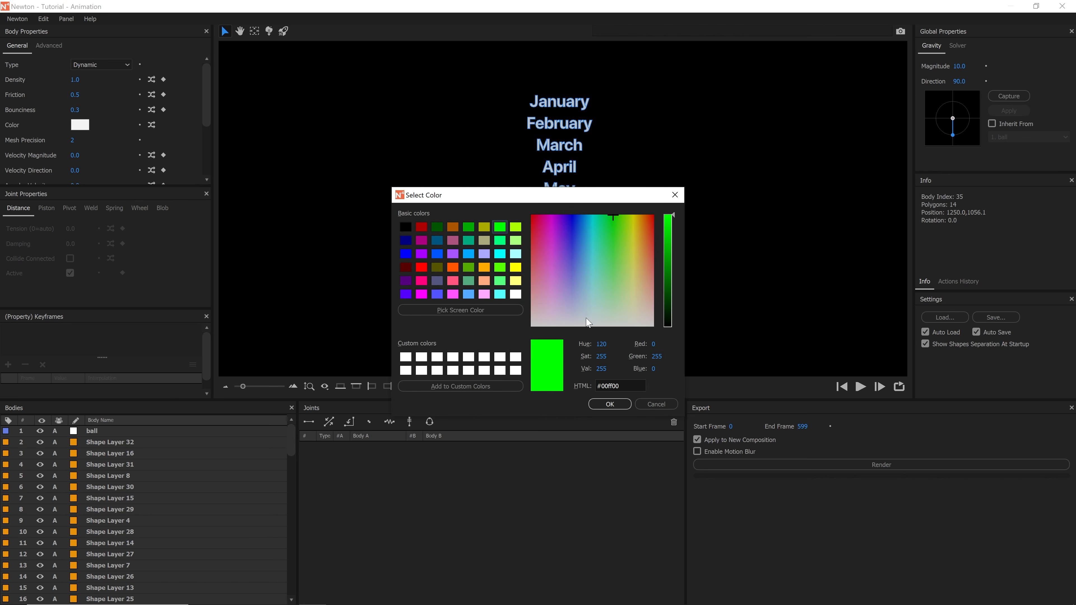
click(602, 405)
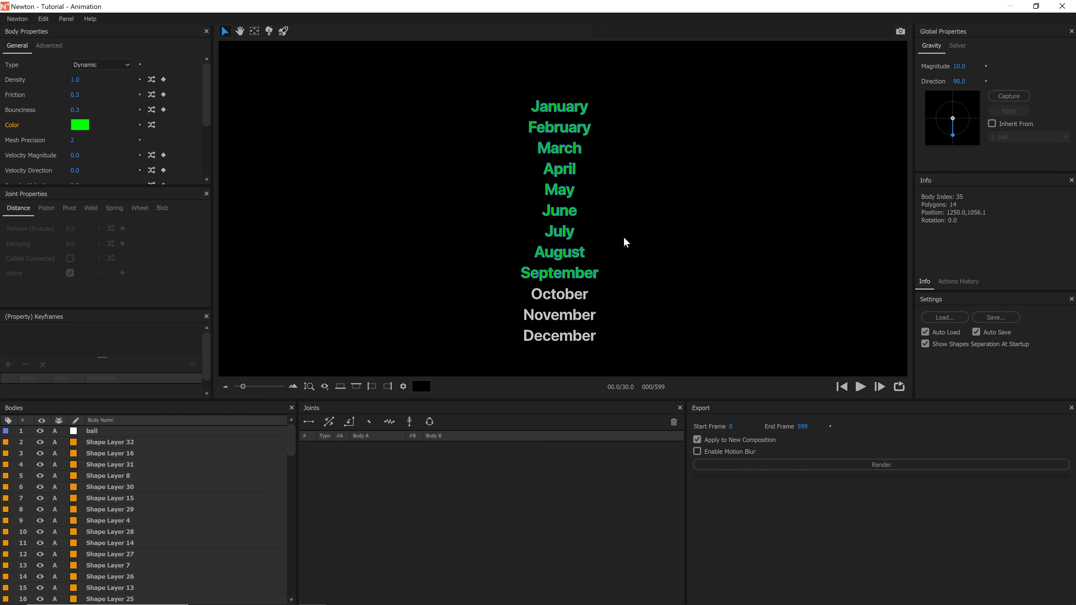
click(629, 235)
Enable the floor boundary of the composition, play the simulation with it and rewind to the start
scroll(629, 235, down, 2)
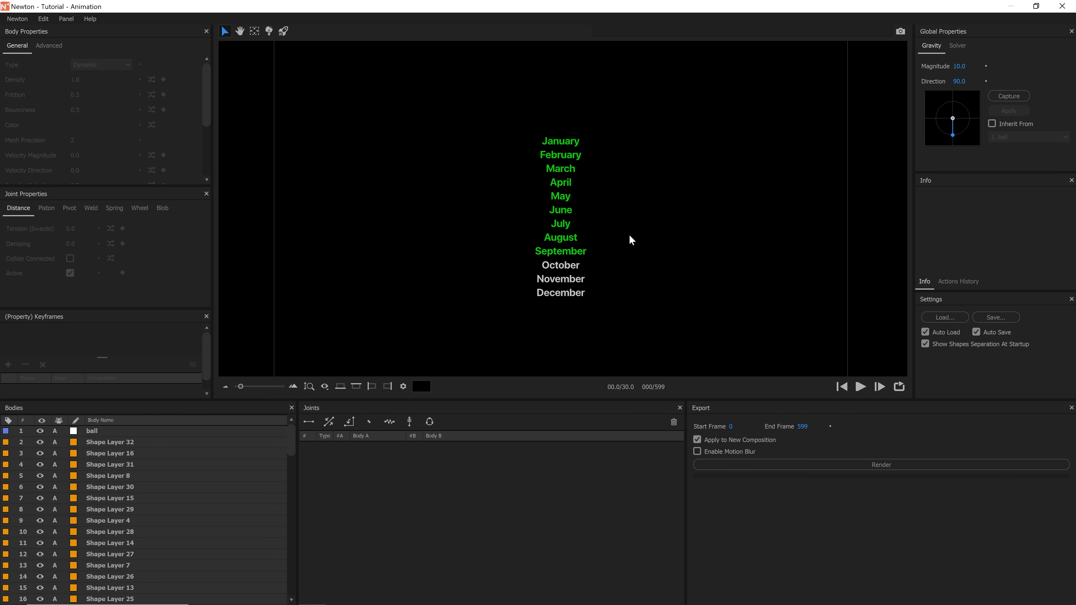
drag(638, 293, 639, 238)
scroll(641, 240, down, 2)
scroll(642, 240, down, 1)
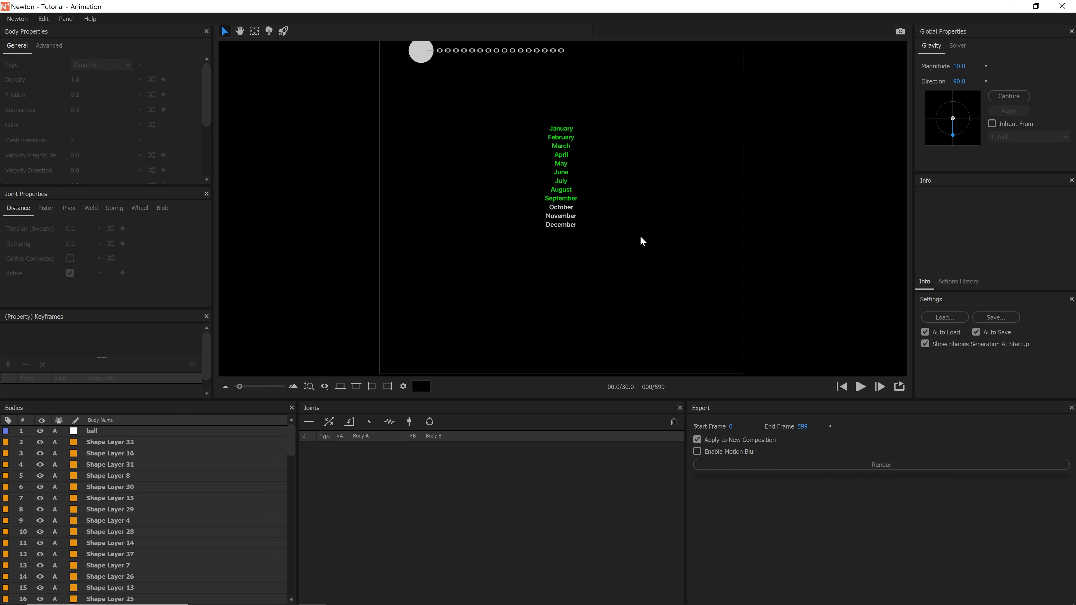
drag(629, 169, 617, 185)
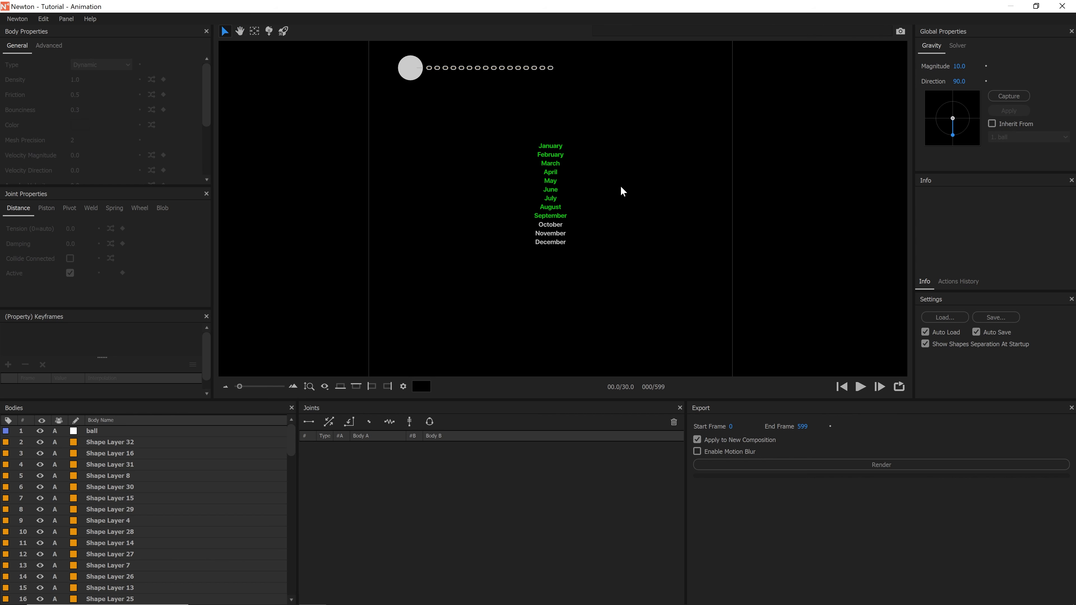
click(312, 385)
click(342, 388)
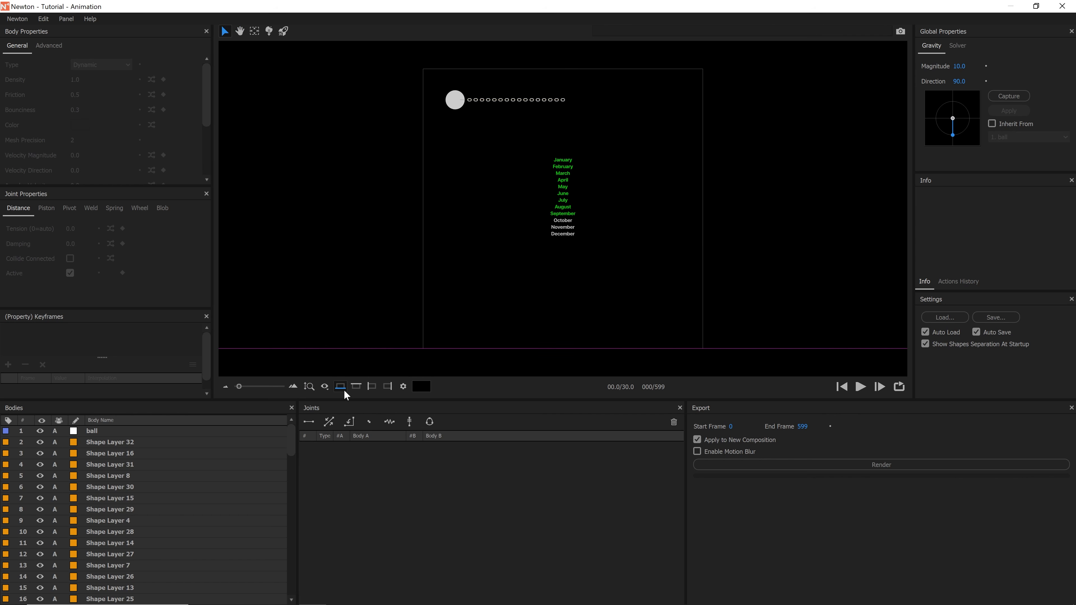
click(861, 387)
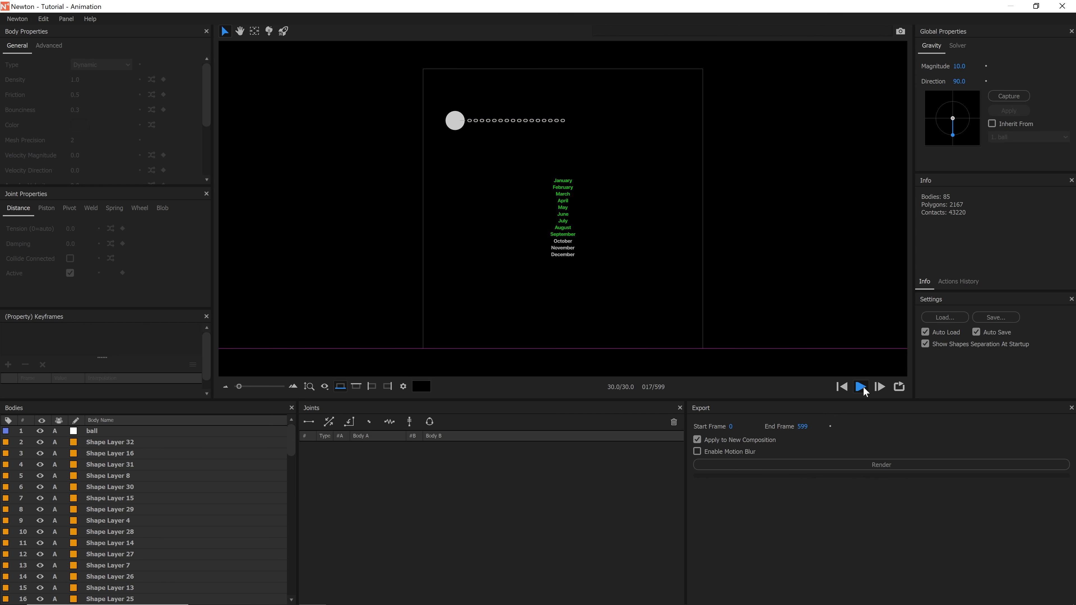
click(841, 386)
Select the green January to September letters and enable Use Convex Hull for them
scroll(690, 231, up, 5)
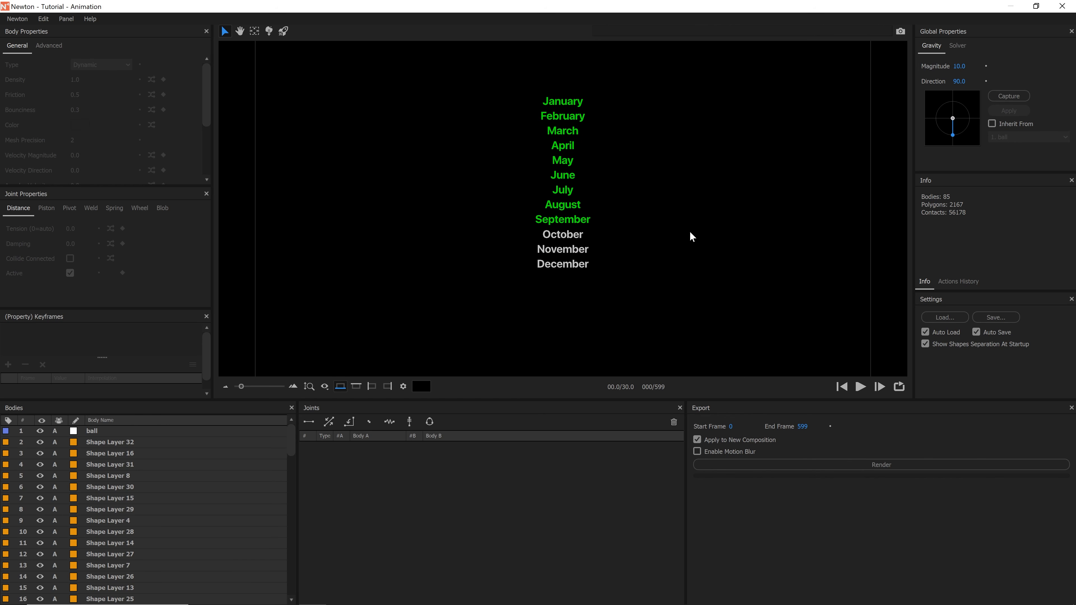
drag(670, 94, 503, 251)
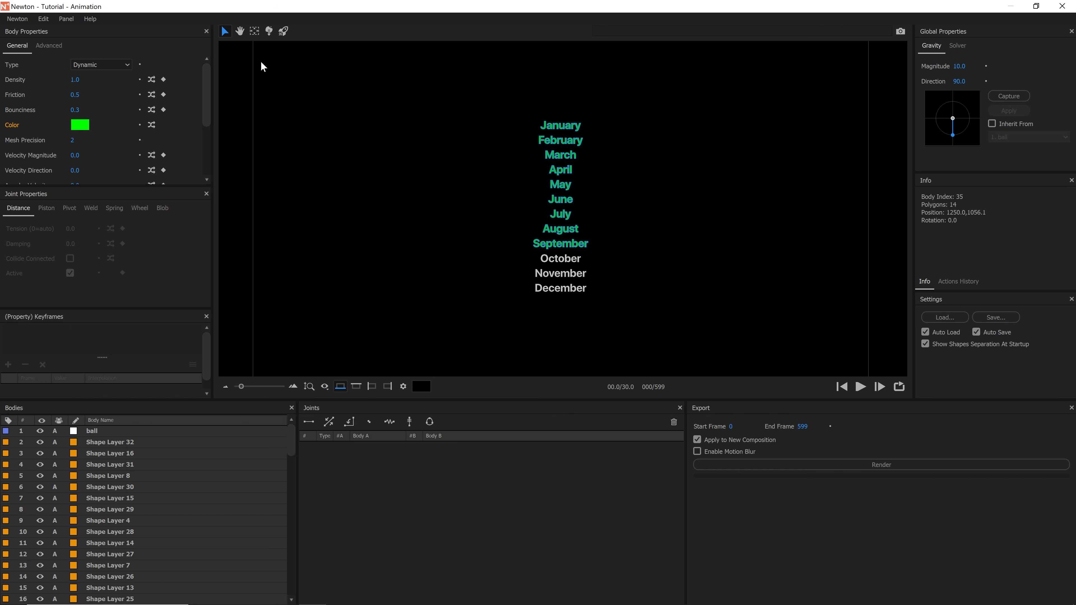
click(50, 46)
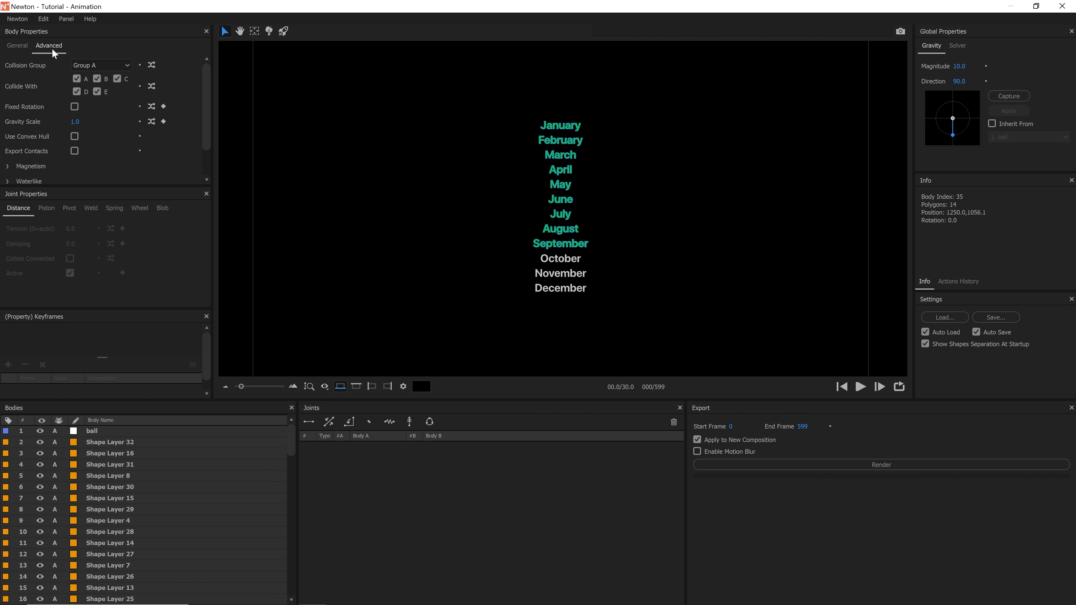
click(74, 137)
Select the October to December body and enable Use Convex Hull for it
scroll(665, 186, up, 5)
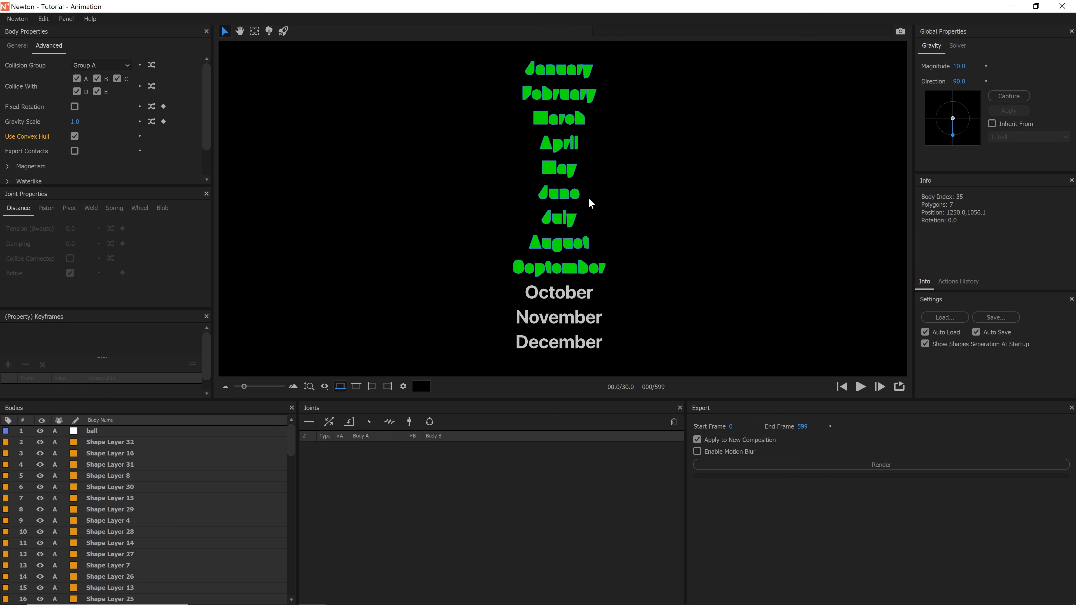
scroll(614, 254, down, 2)
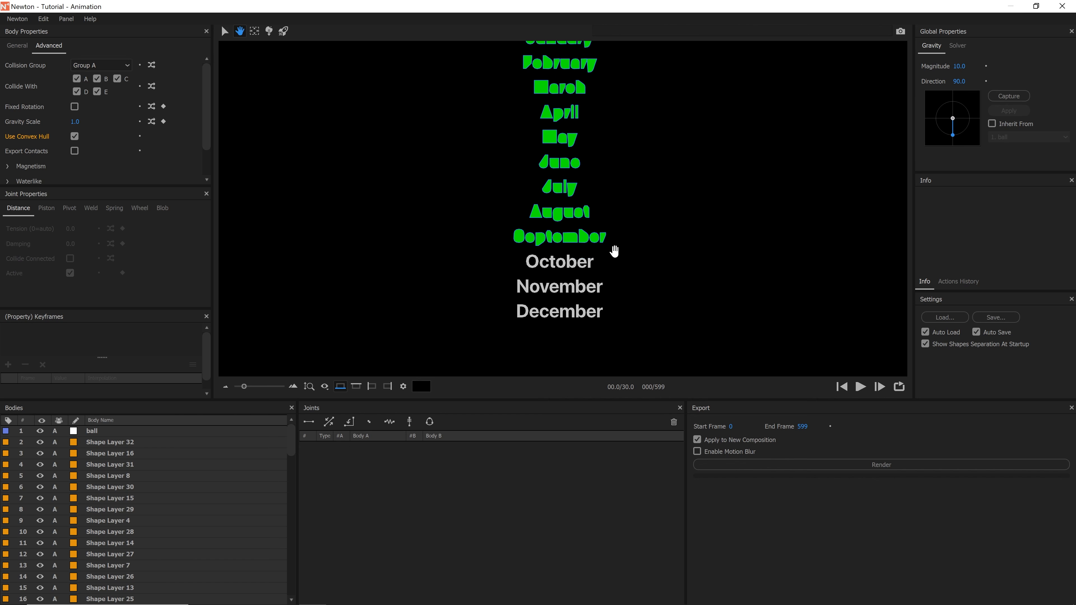
drag(627, 329, 485, 224)
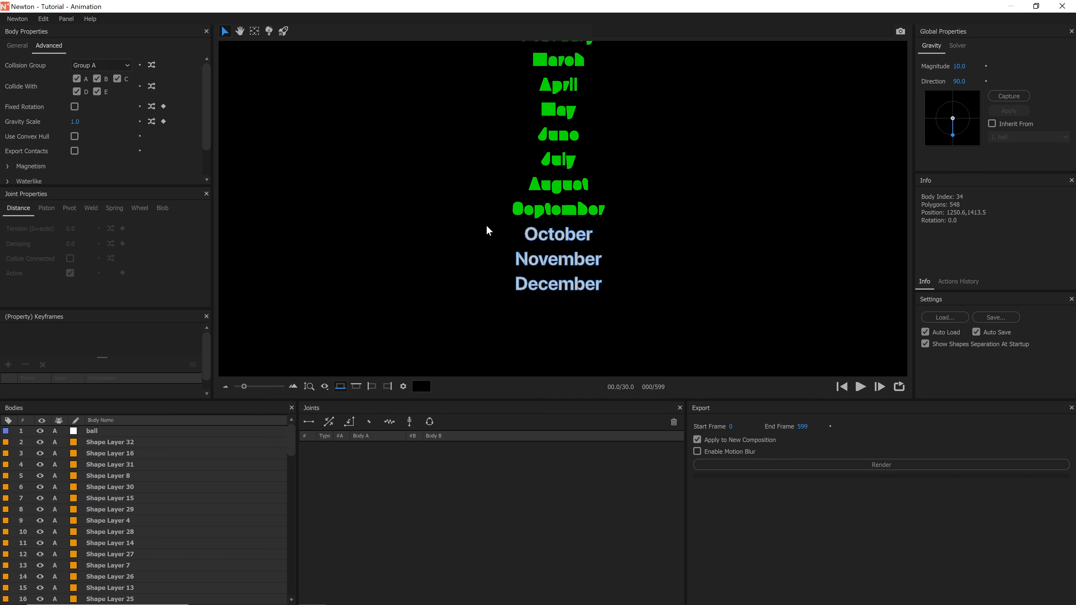
click(74, 136)
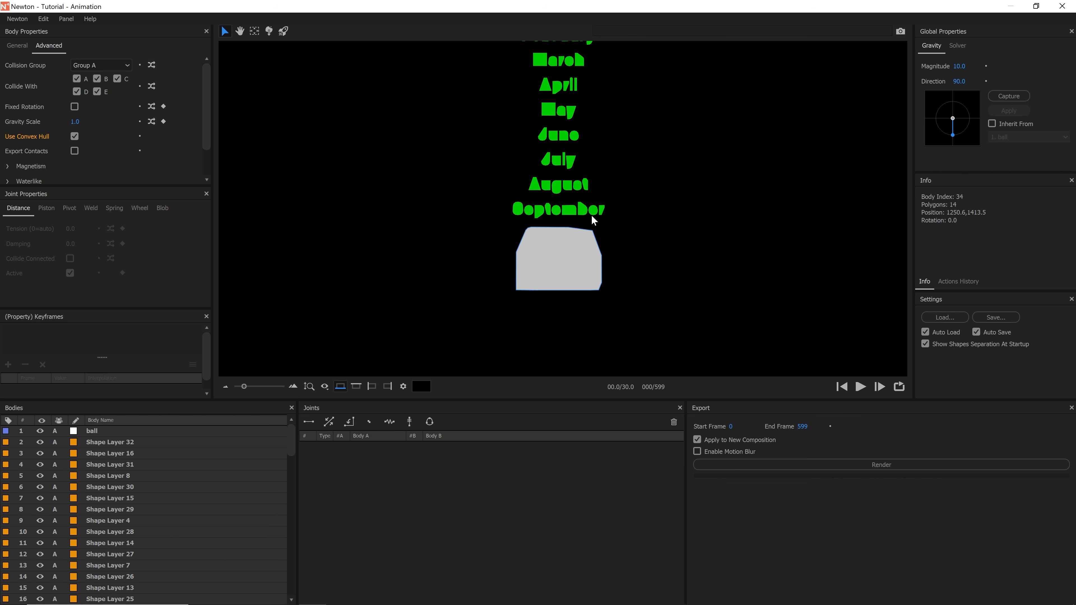
Fit the whole composition in the preview and play the convex hull simulation twice, rewinding after each run
scroll(592, 220, down, 5)
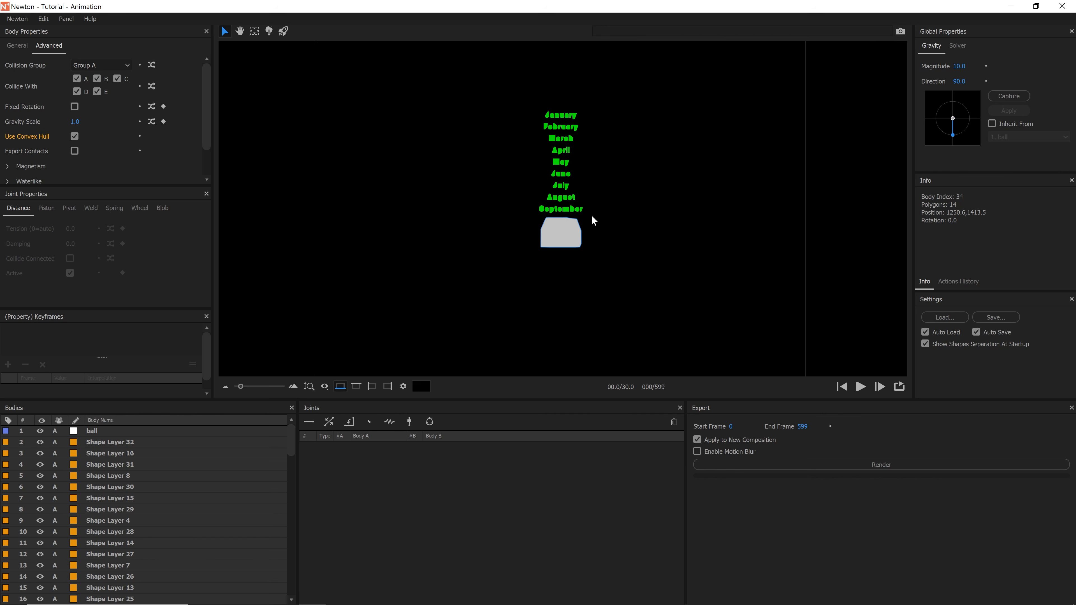
scroll(591, 203, down, 3)
click(384, 343)
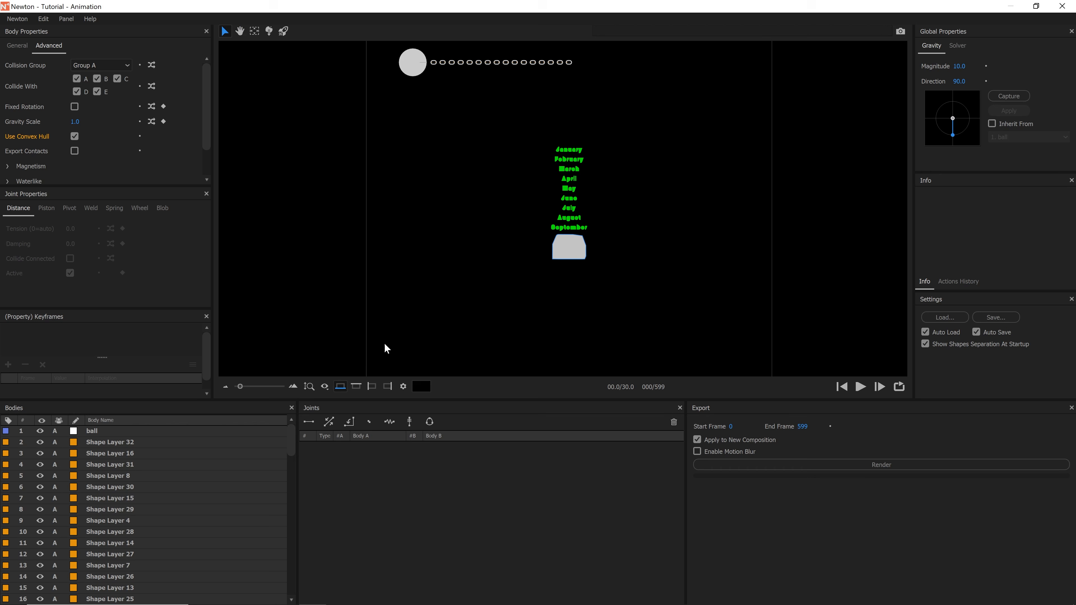
click(312, 384)
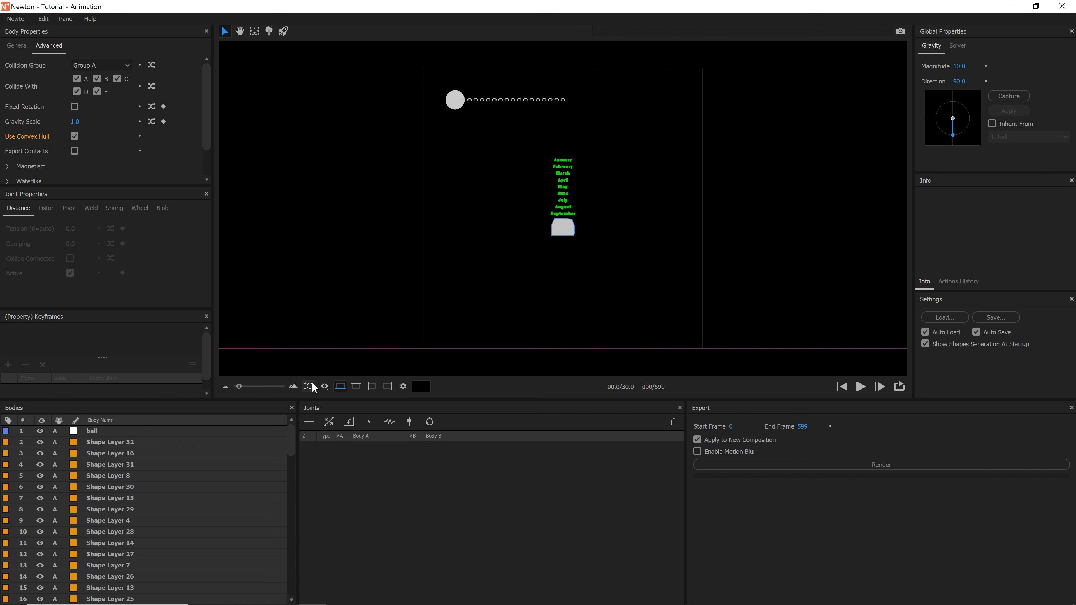
click(860, 387)
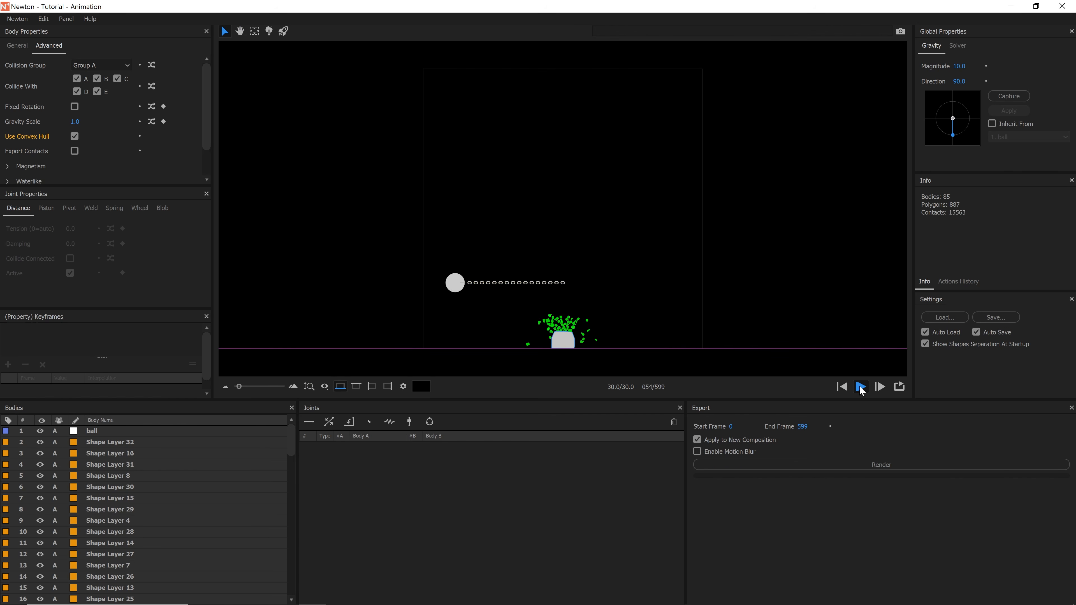
click(841, 386)
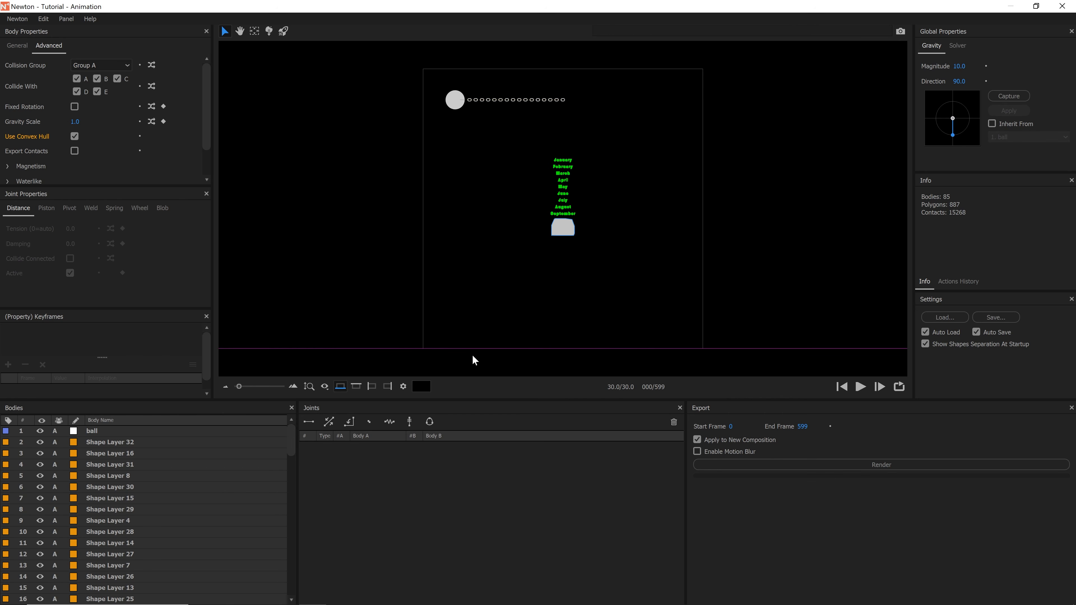
click(861, 389)
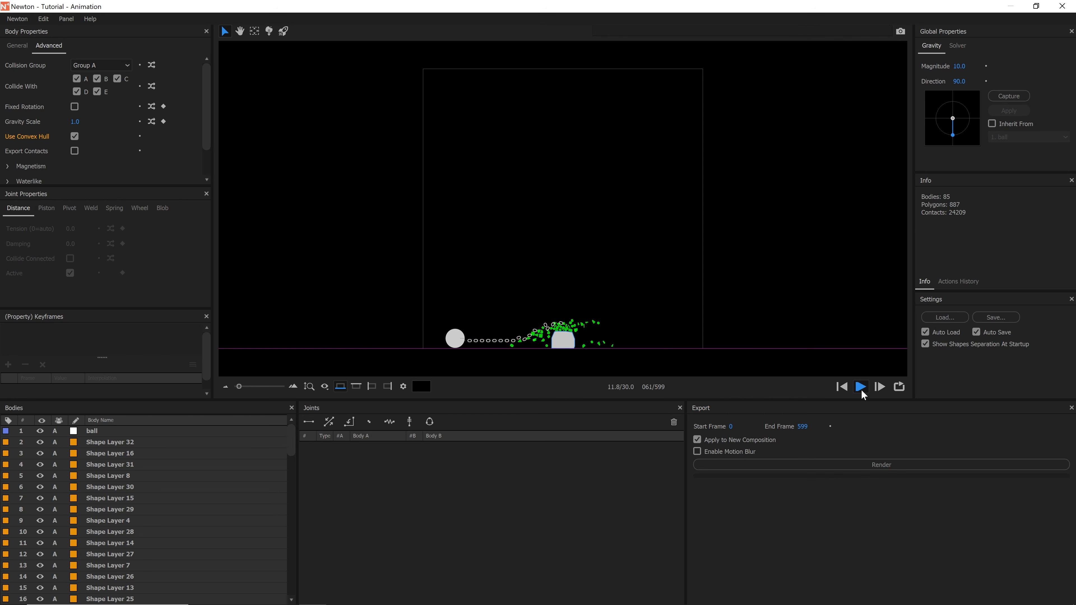
click(843, 389)
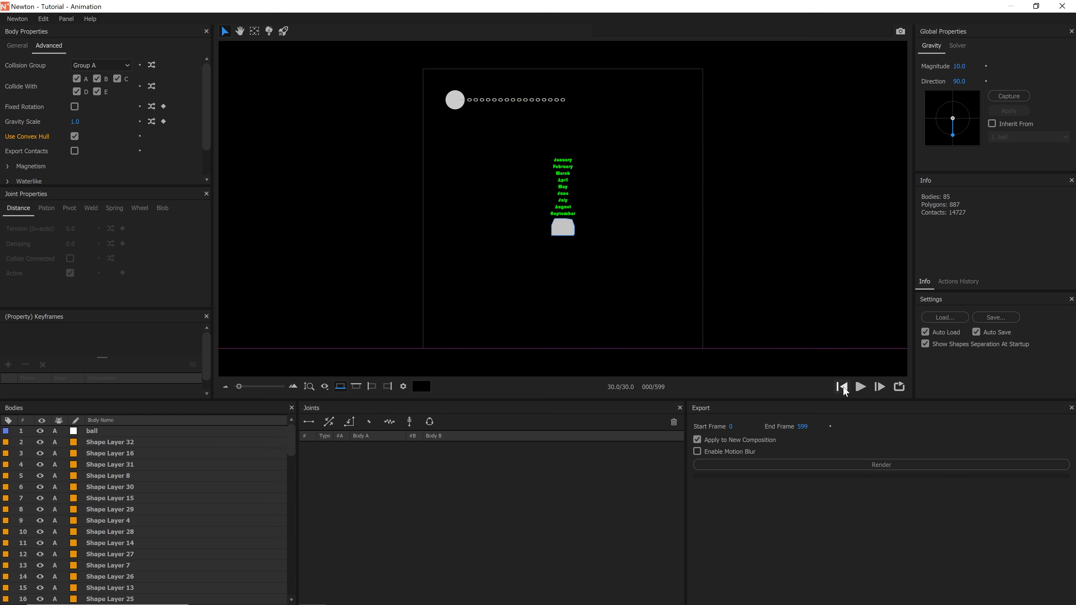
Enable the ceiling and both side wall boundaries, then disable all three again
click(356, 386)
click(371, 386)
click(387, 386)
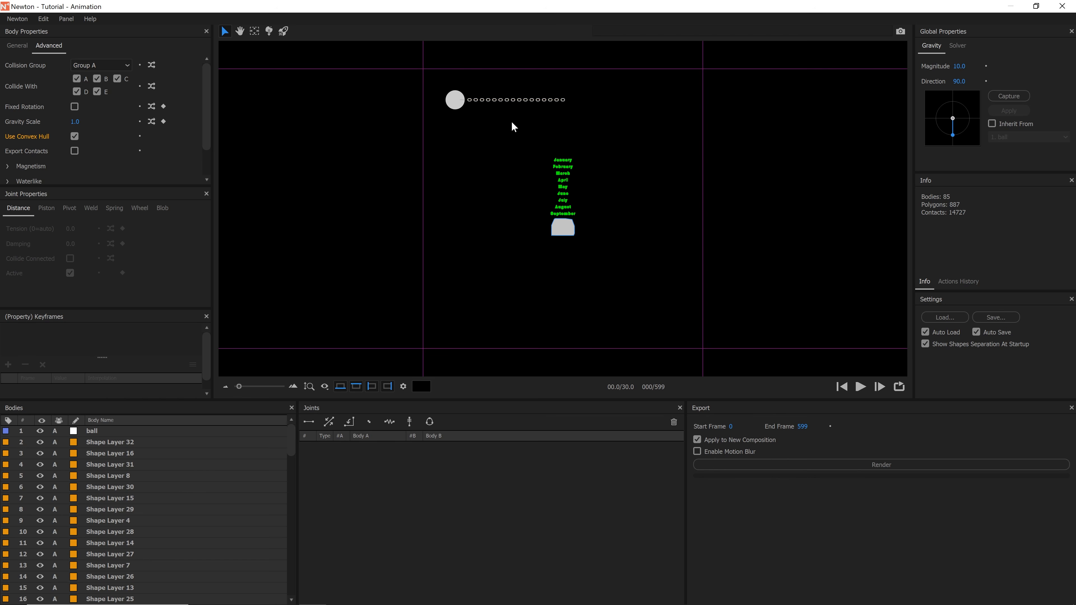
click(360, 386)
click(371, 387)
click(387, 386)
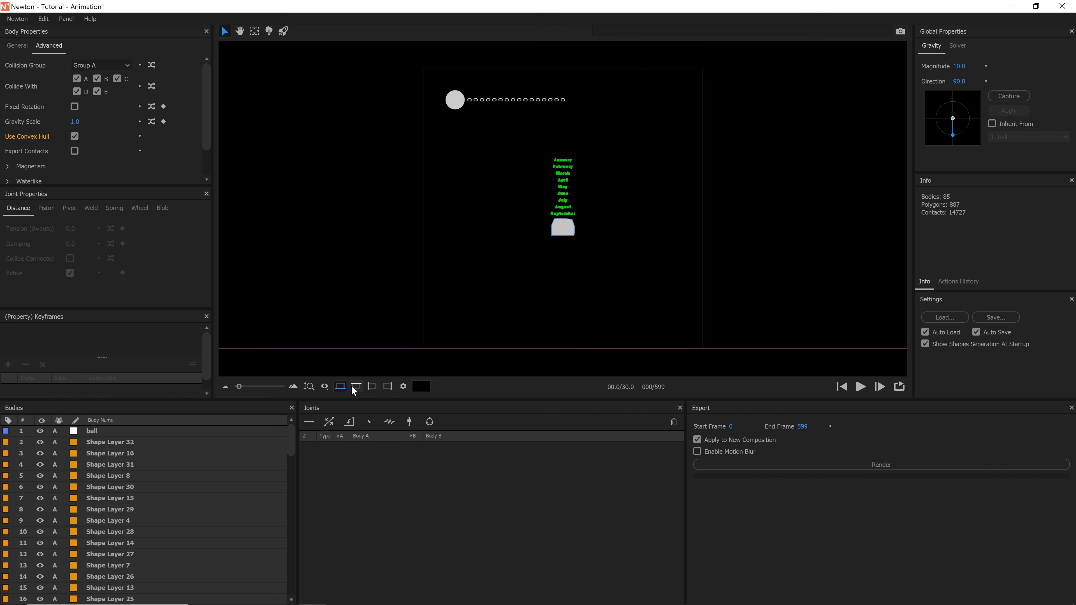
Disable the floor boundary, play the simulation without any boundaries and rewind to the start
click(341, 386)
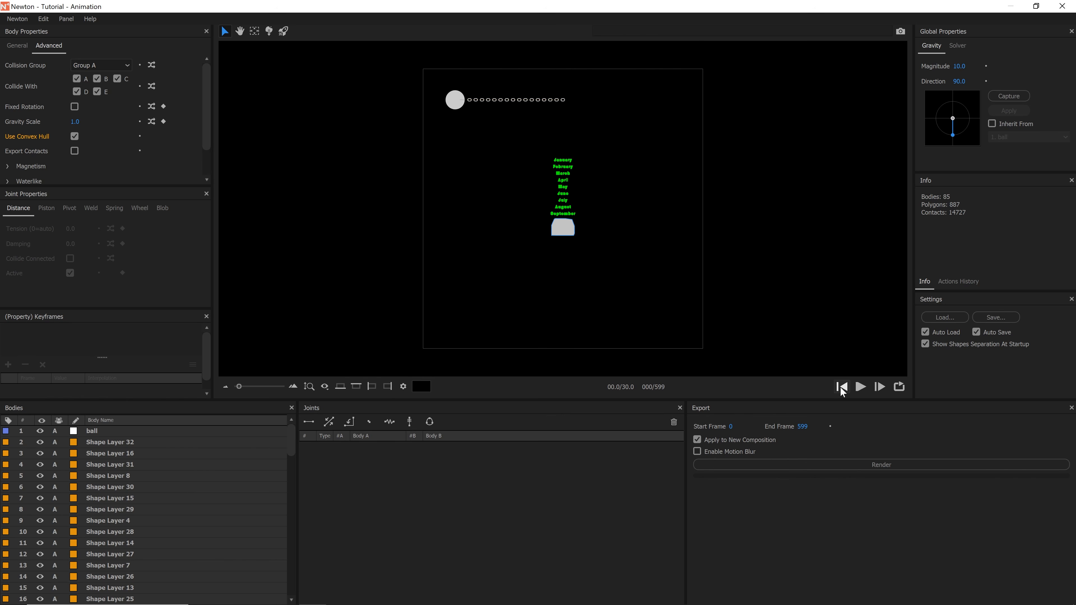
click(858, 387)
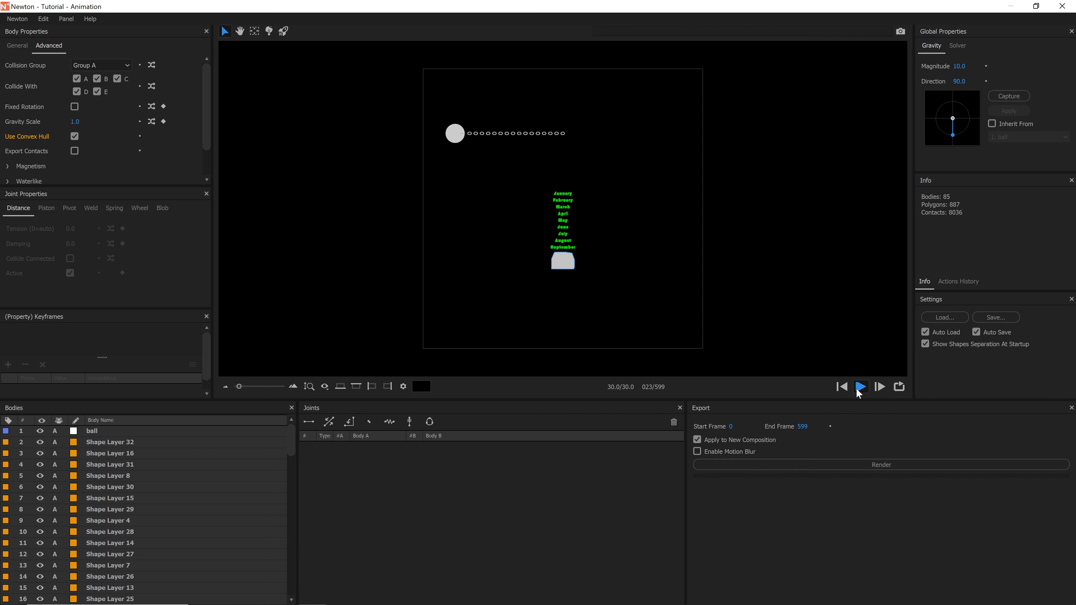
click(843, 388)
Set the October to December body's type to Static and play the simulation
mouse_move(569, 234)
mouse_down()
mouse_move(592, 251)
mouse_move(564, 254)
mouse_up()
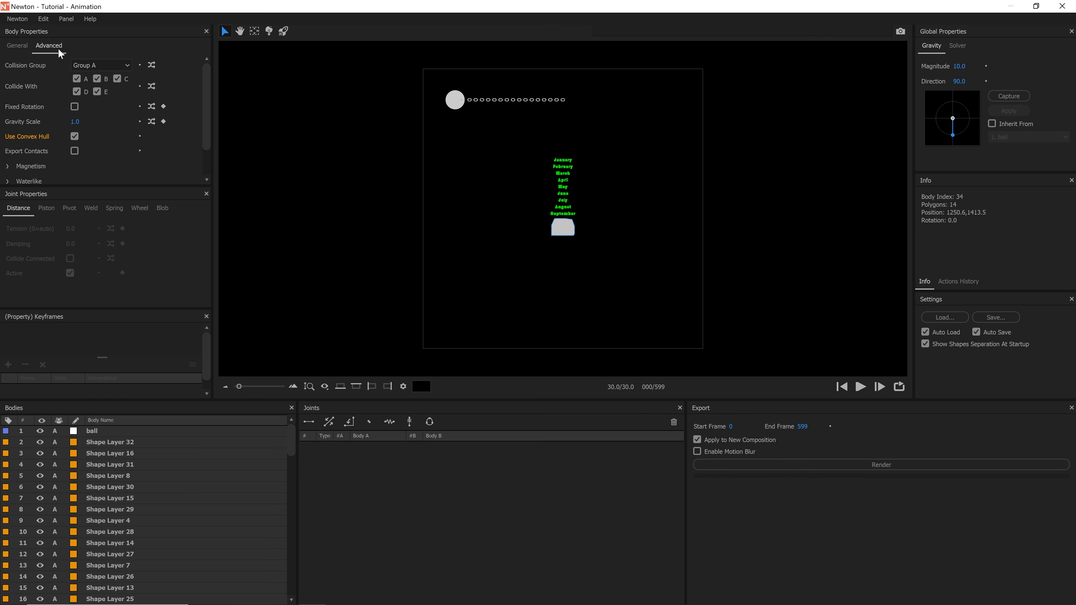
click(19, 45)
click(94, 68)
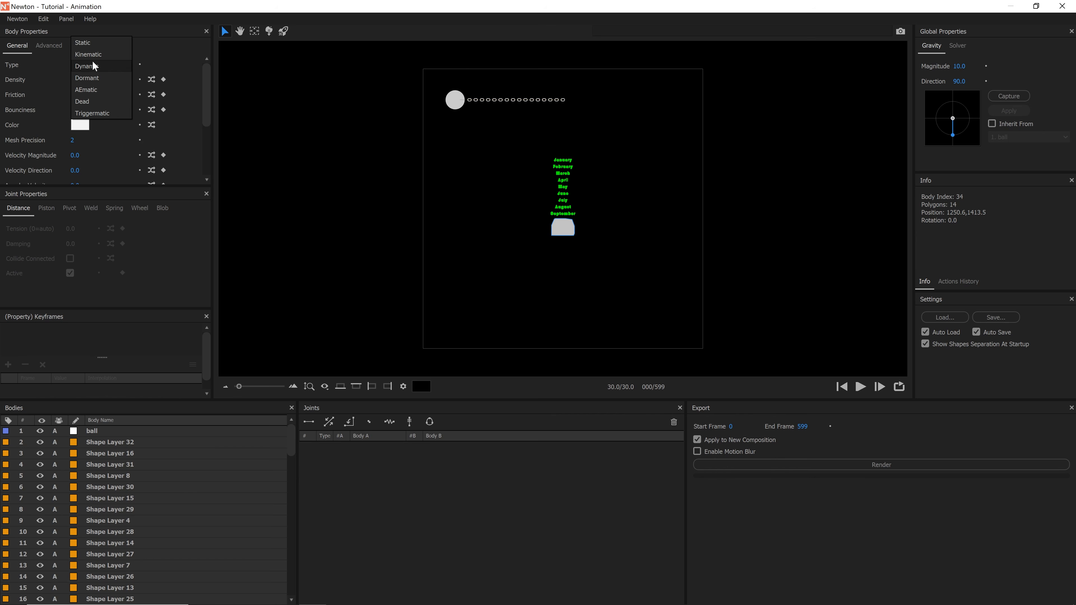
click(94, 43)
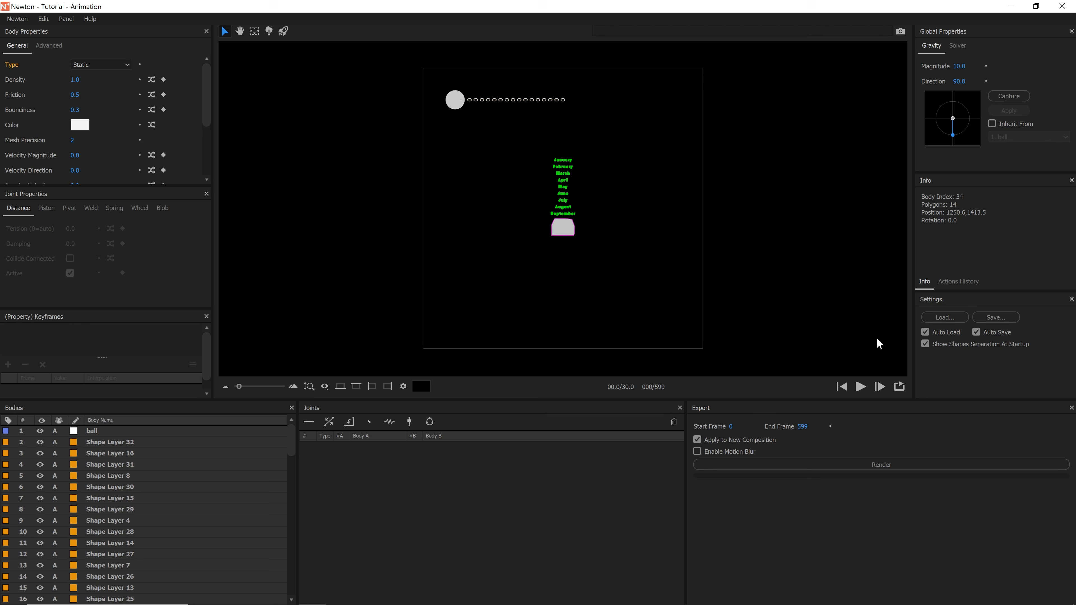
click(860, 387)
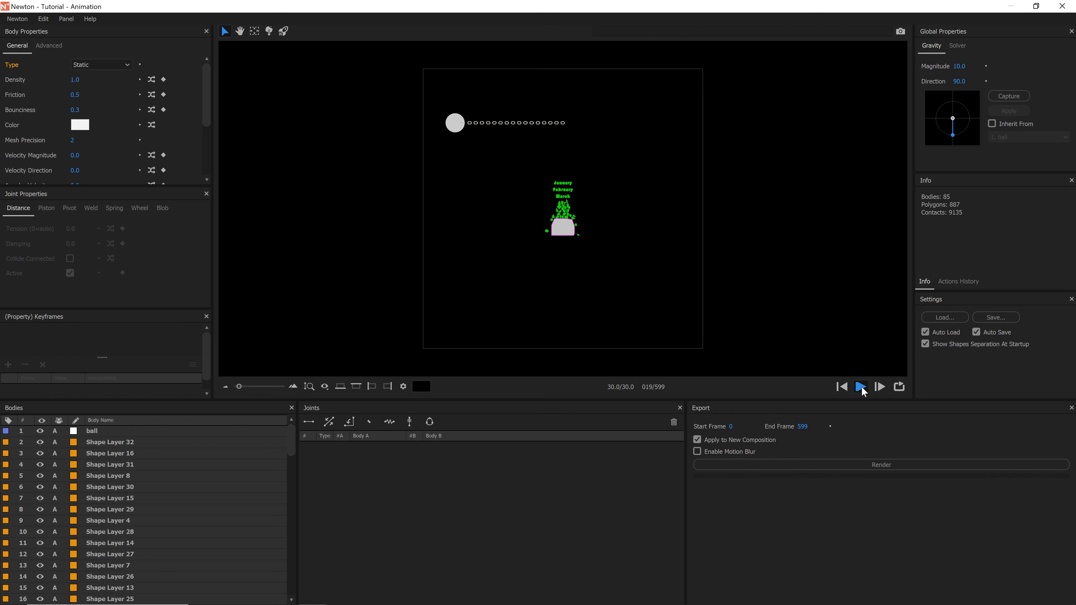
Rewind, replay the simulation with the static October to December base, and return to the first frame
click(844, 388)
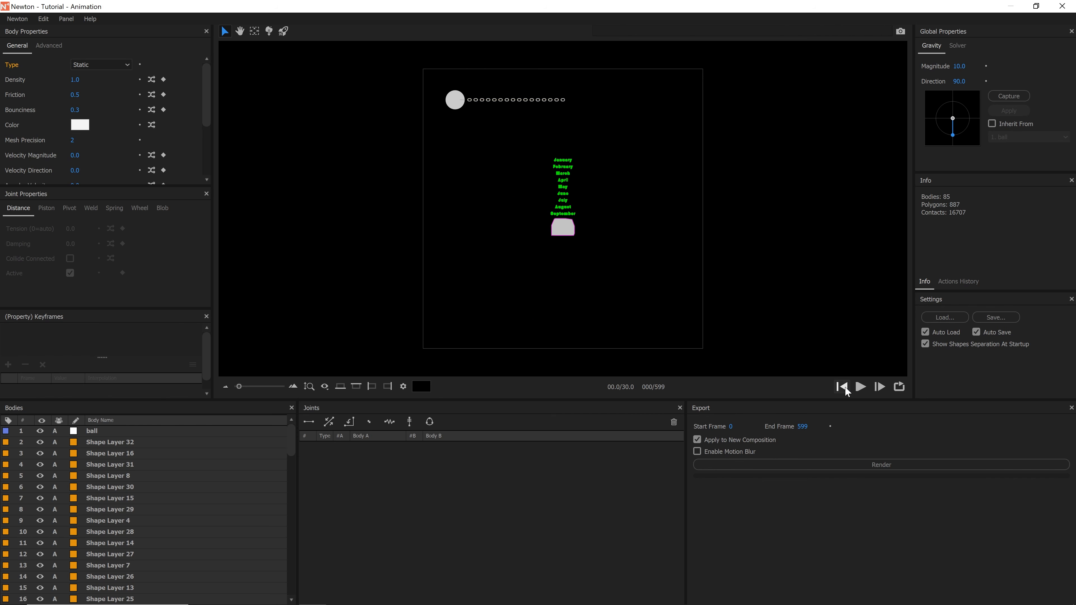
scroll(568, 232, up, 2)
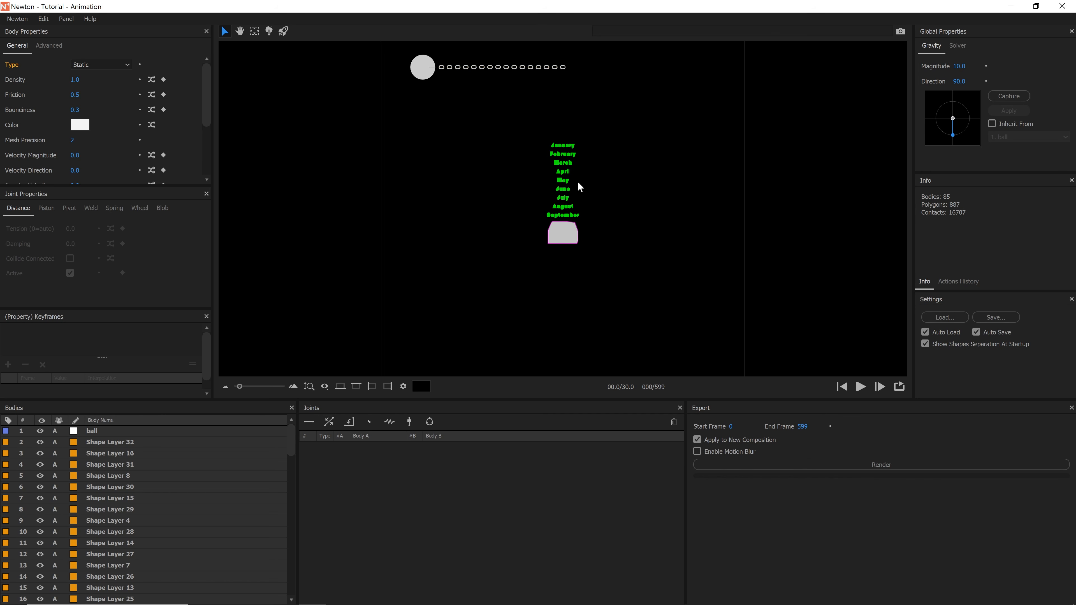
click(862, 387)
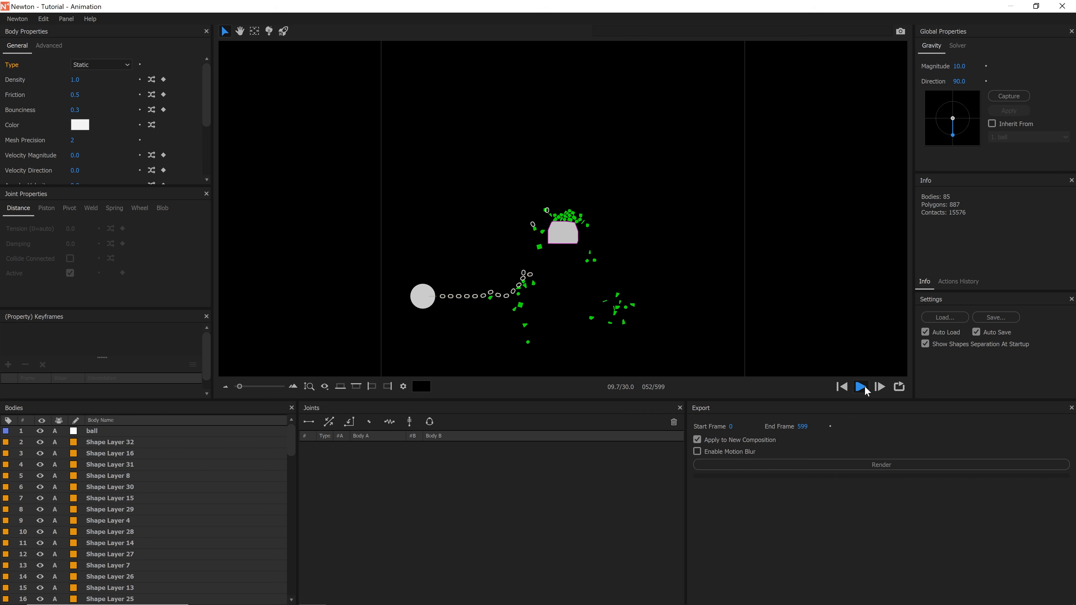
click(841, 387)
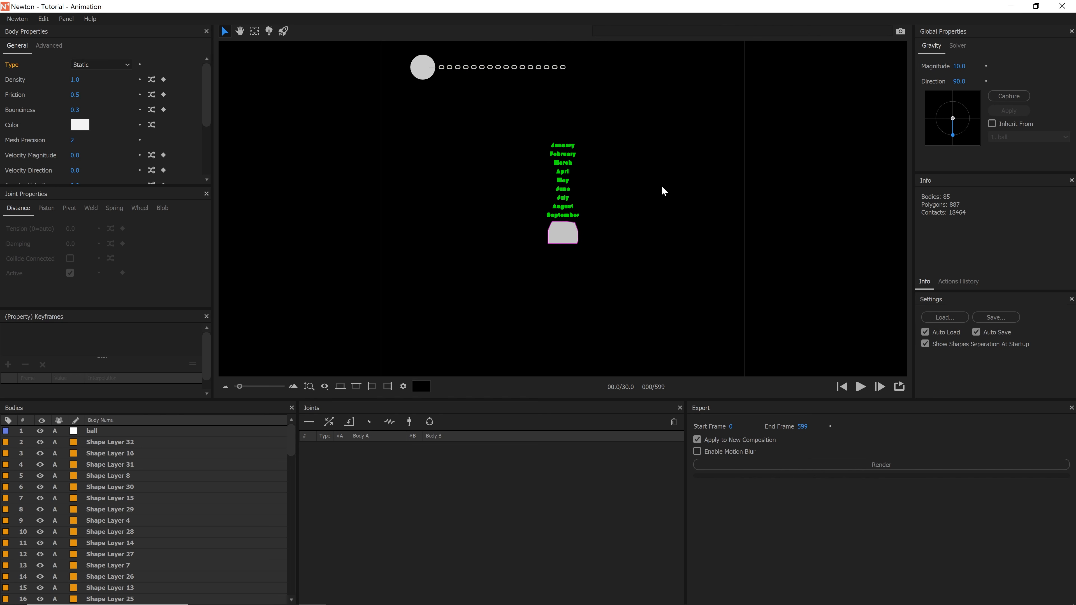
Set the gravity magnitude to 2 and play the simulation twice, rewinding after each run
scroll(649, 206, up, 1)
scroll(648, 207, up, 4)
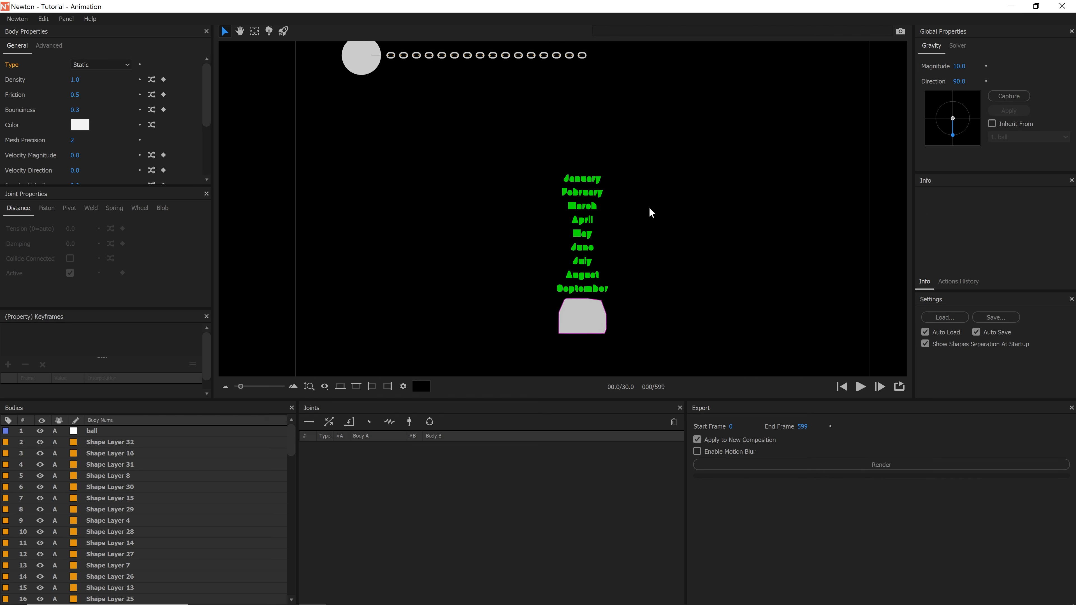
key(h)
mouse_move(648, 206)
mouse_down()
mouse_move(637, 218)
mouse_move(649, 208)
mouse_up()
scroll(636, 217, down, 1)
key(v)
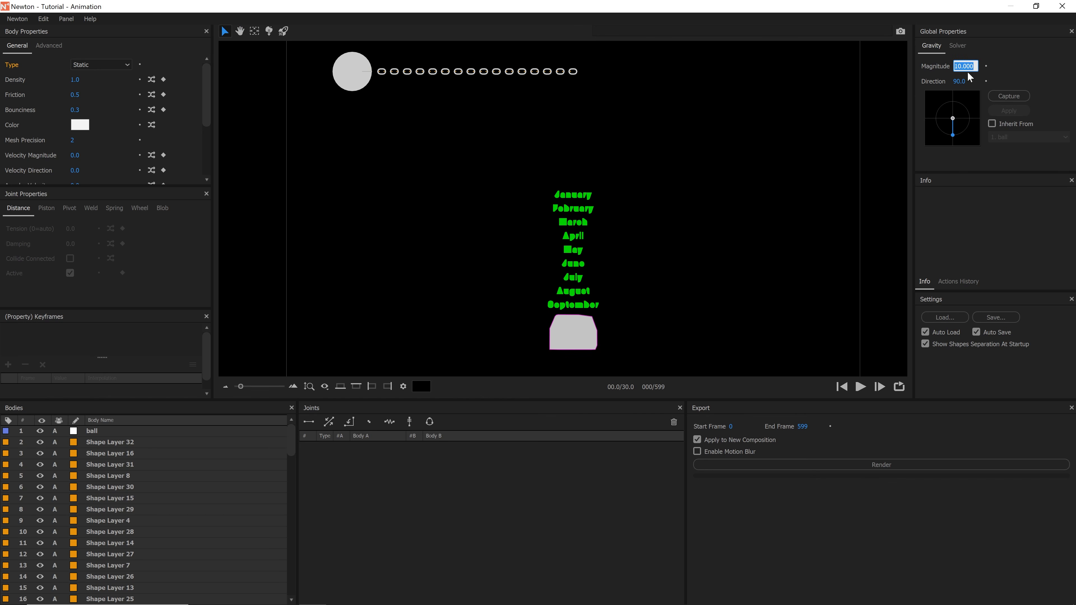
text(2)
click(860, 387)
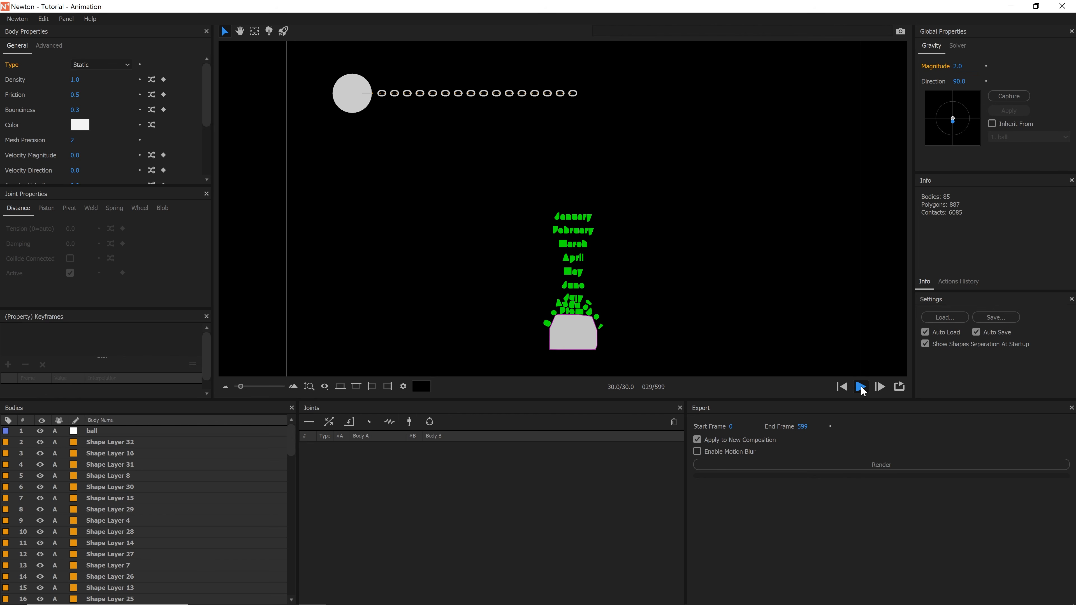
click(843, 388)
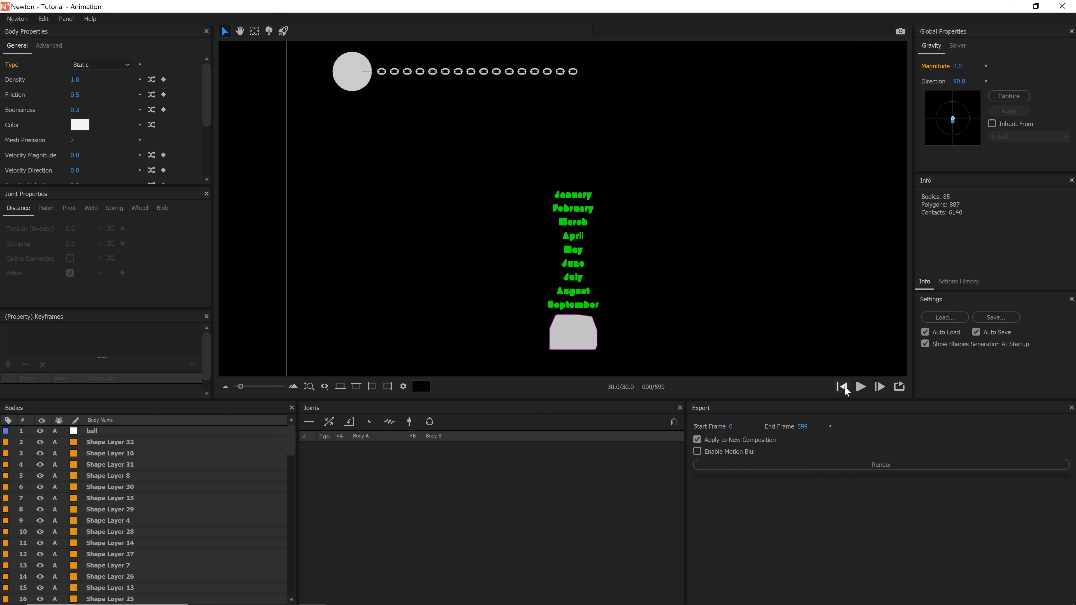
click(859, 387)
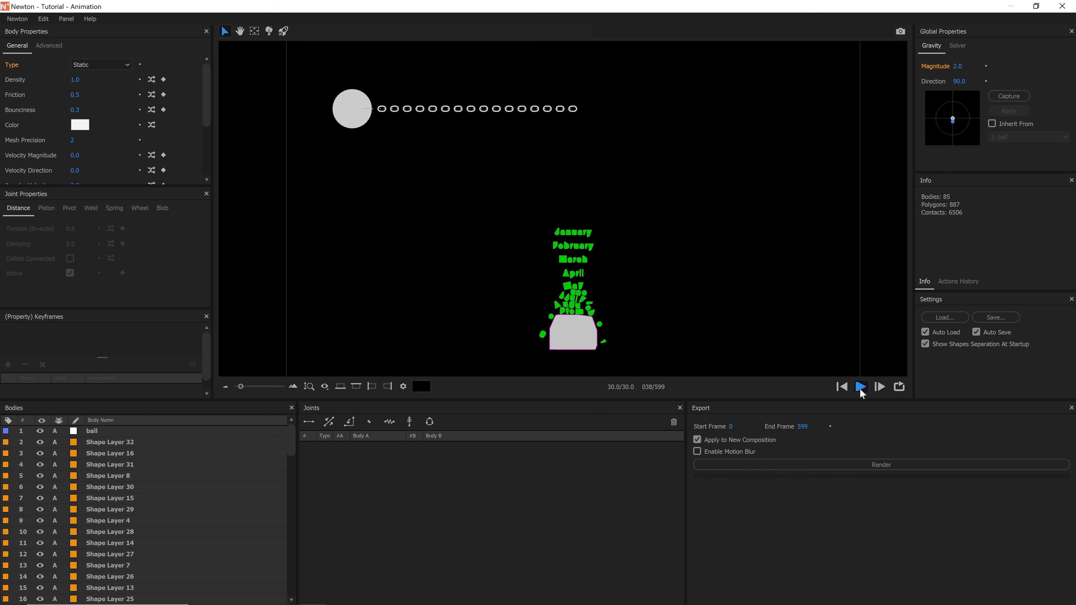
click(842, 386)
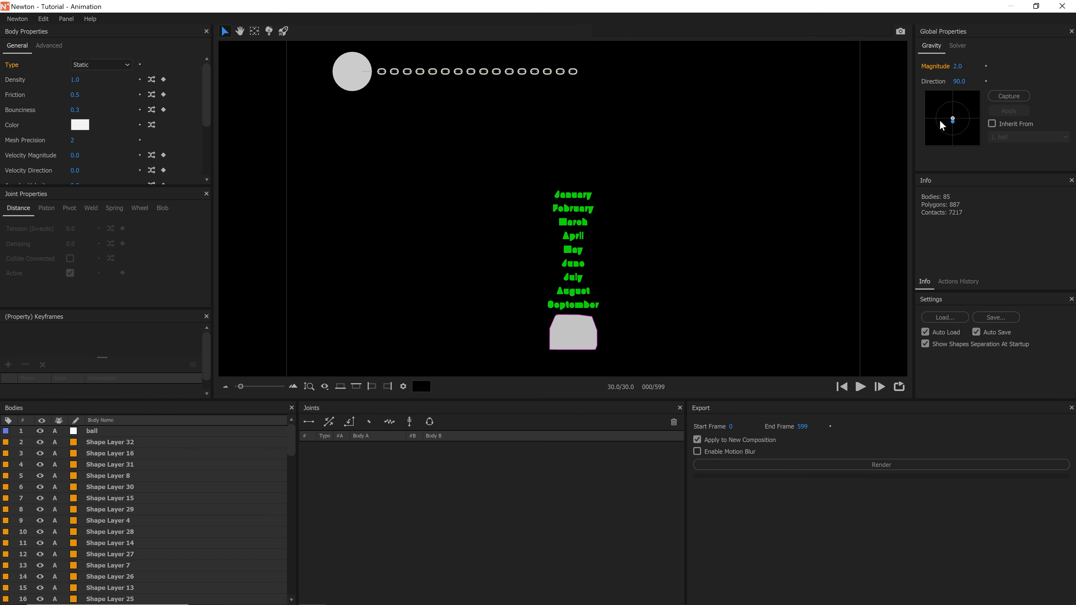
Set the gravity magnitude to 20 and the solver to 30 sub-steps with a collision tolerance of 10
click(958, 66)
text(20)
click(961, 42)
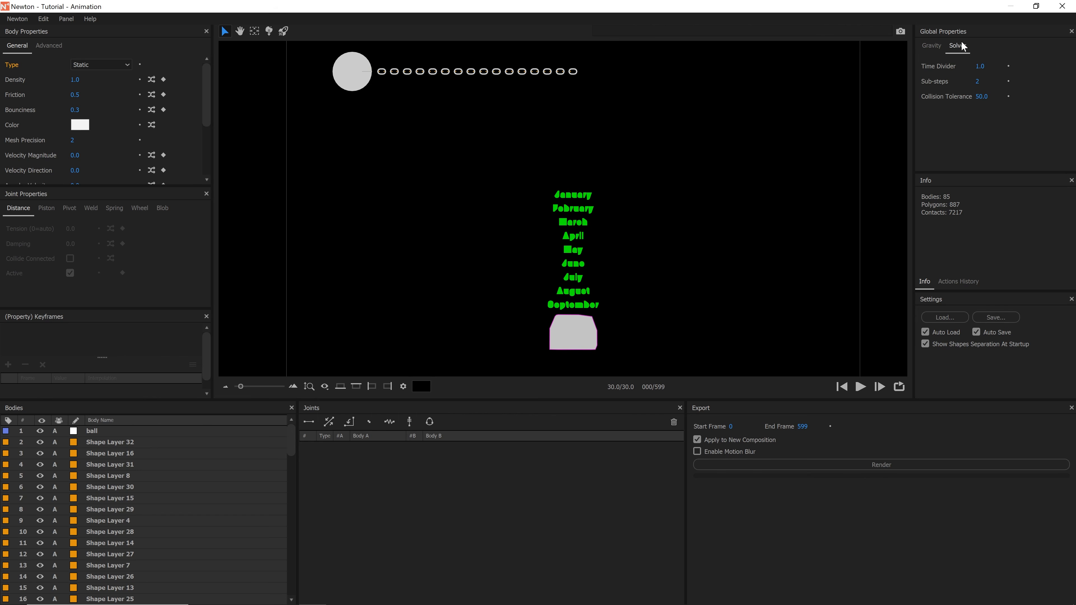
click(981, 83)
text(30)
key(Tab)
text(10)
Play the simulation four times with the new gravity and solver settings, rewinding after each run
click(861, 387)
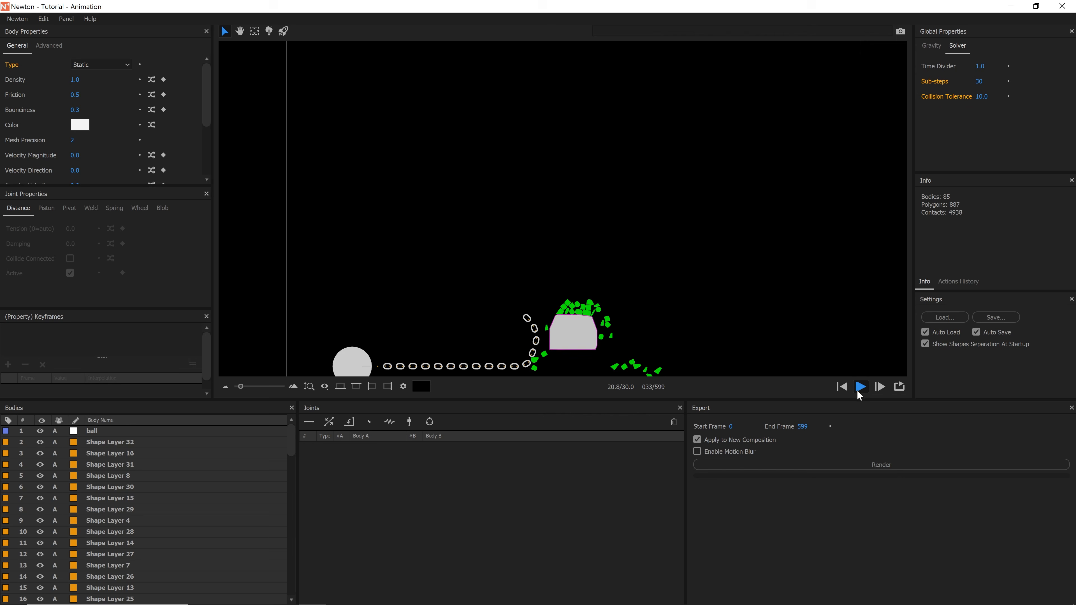
click(842, 386)
scroll(741, 267, down, 2)
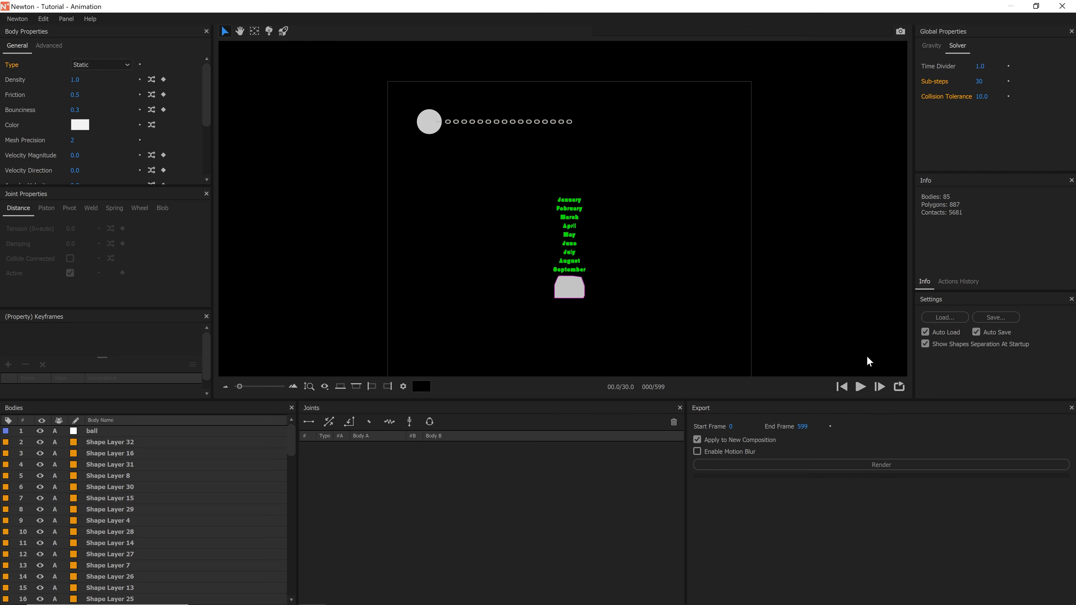
click(861, 386)
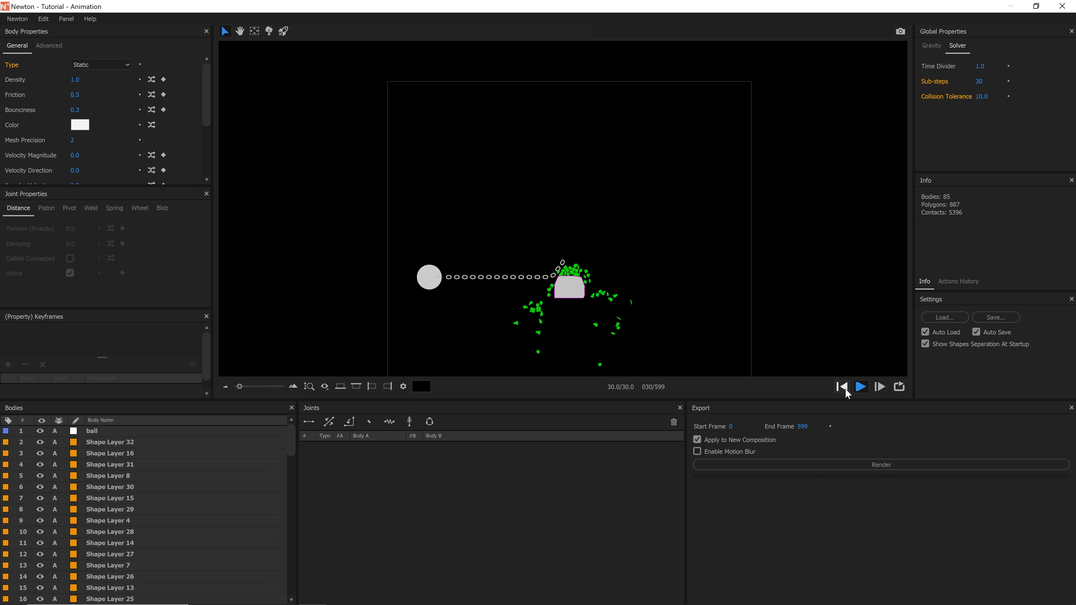
click(842, 386)
click(861, 387)
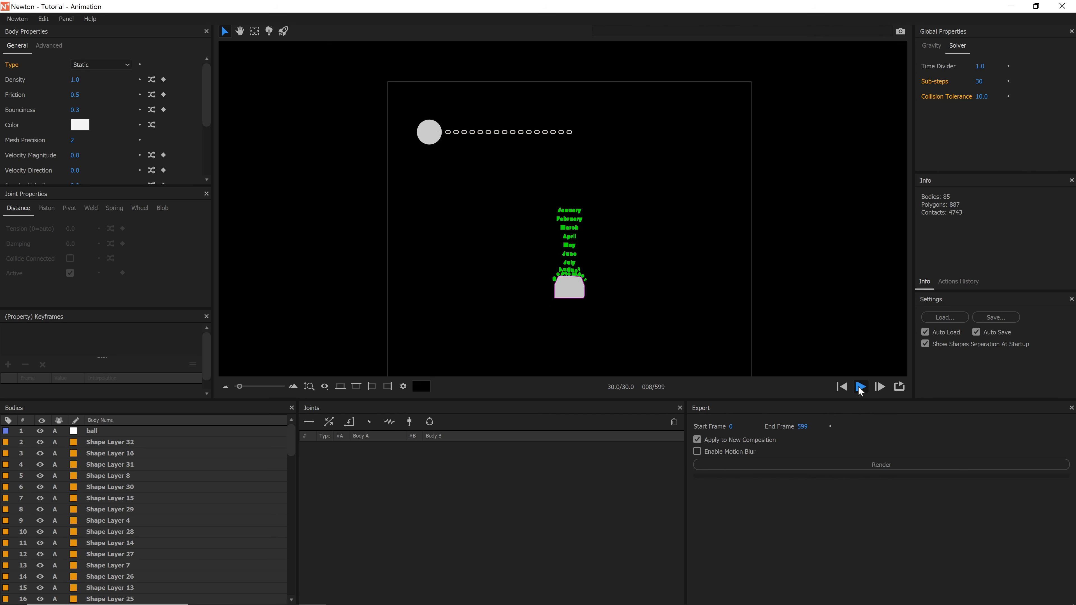
click(843, 386)
scroll(728, 250, up, 2)
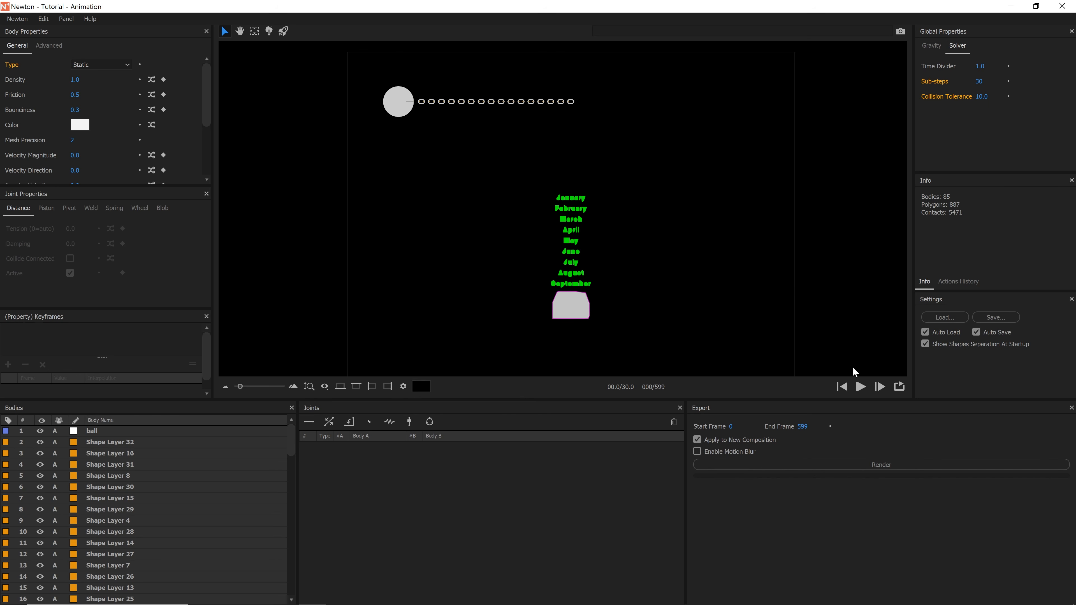
click(861, 386)
click(842, 386)
Select all the January to September letters and set their body type to Dormant
drag(664, 144, 514, 289)
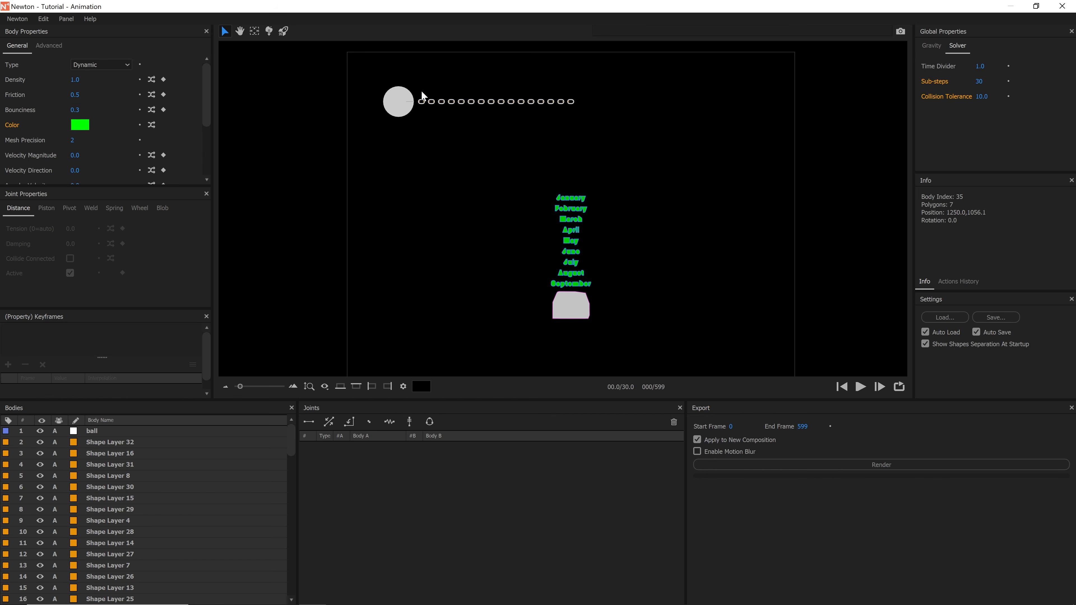
click(98, 64)
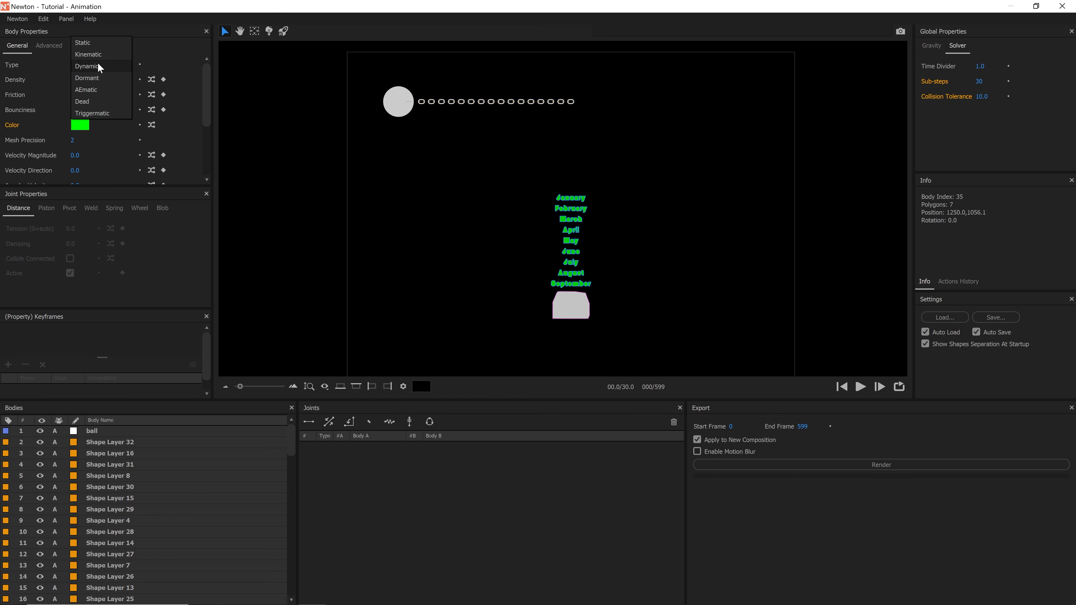
click(96, 46)
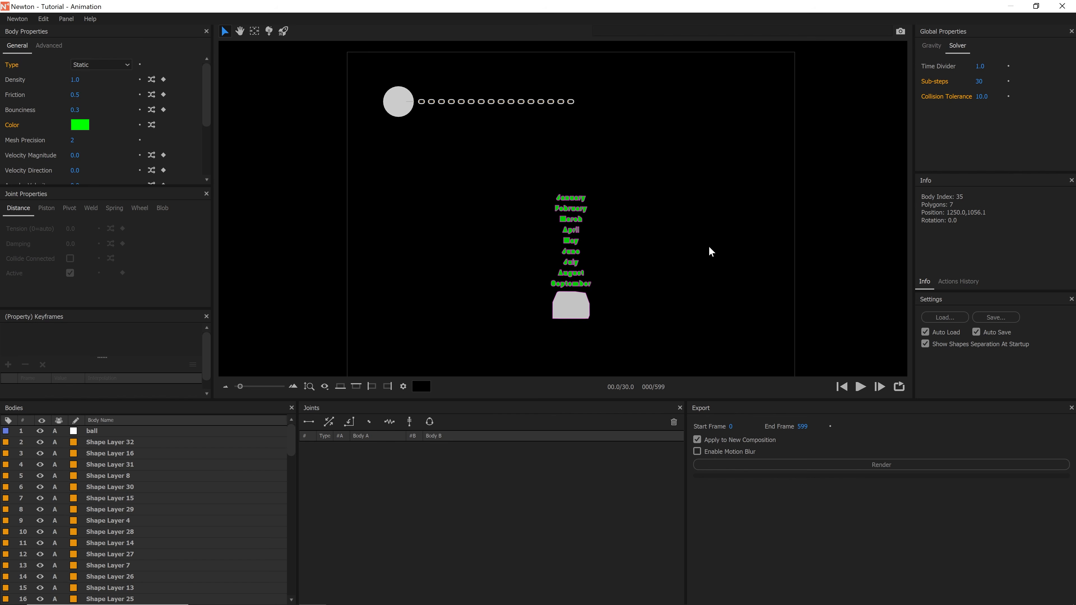
click(102, 64)
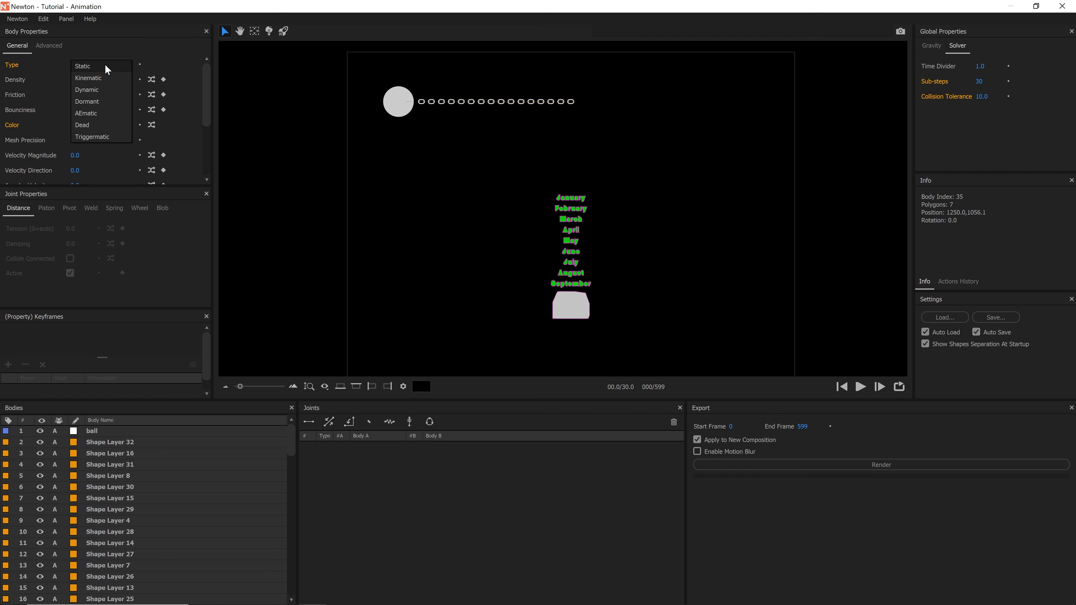
click(94, 101)
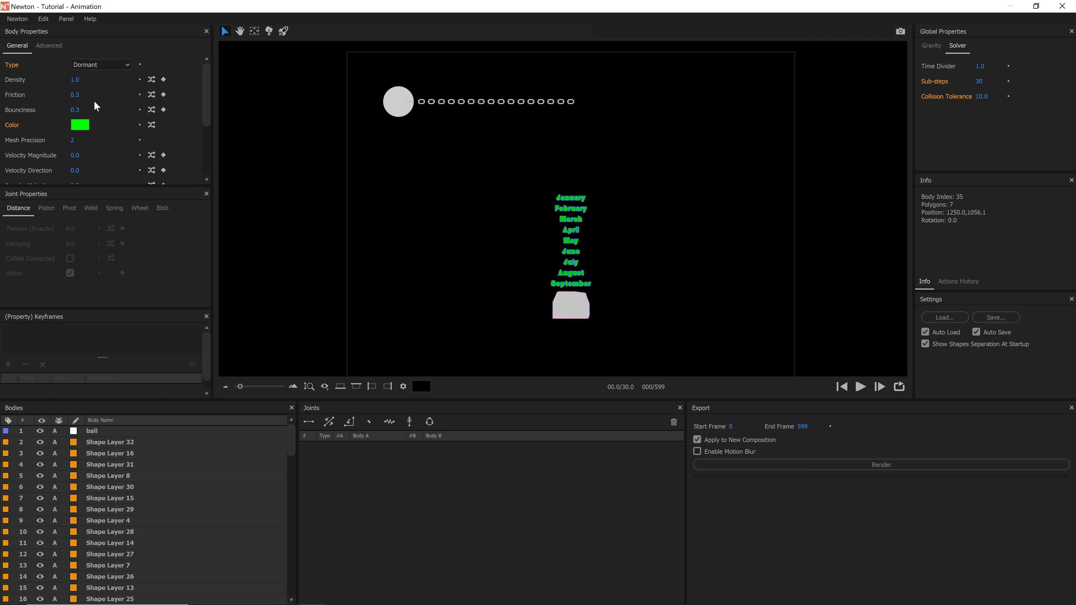
Play the simulation twice with the dormant letters, rewinding to the start after each run
click(860, 387)
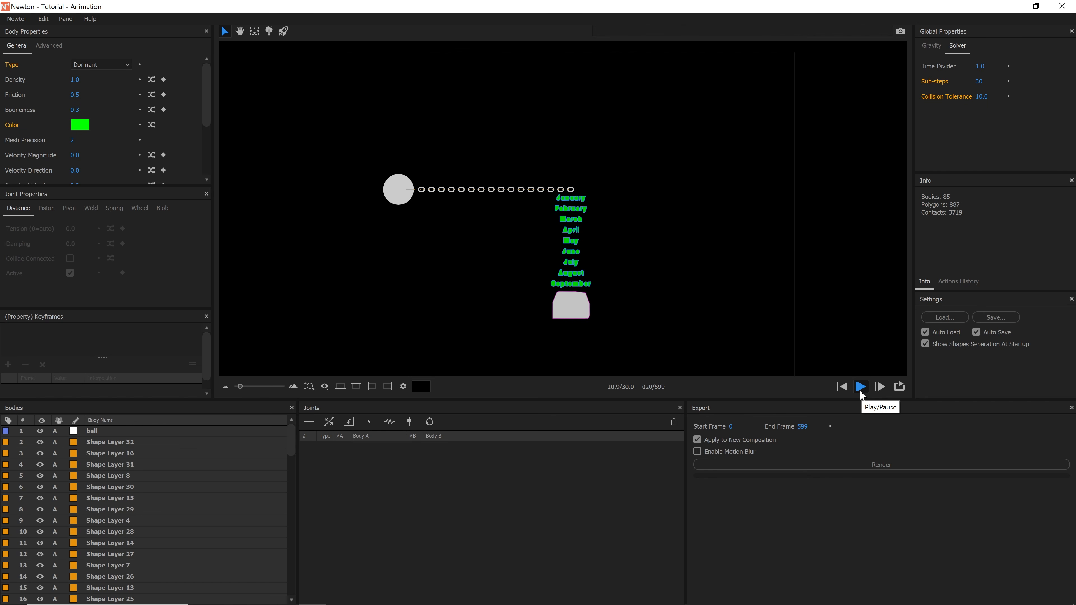
click(842, 387)
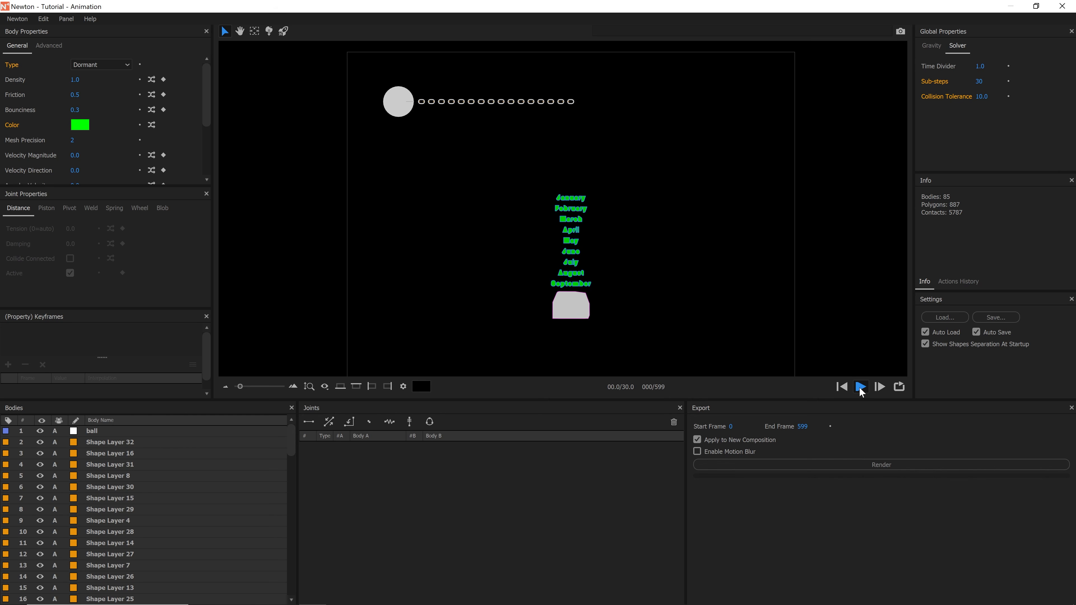
click(860, 387)
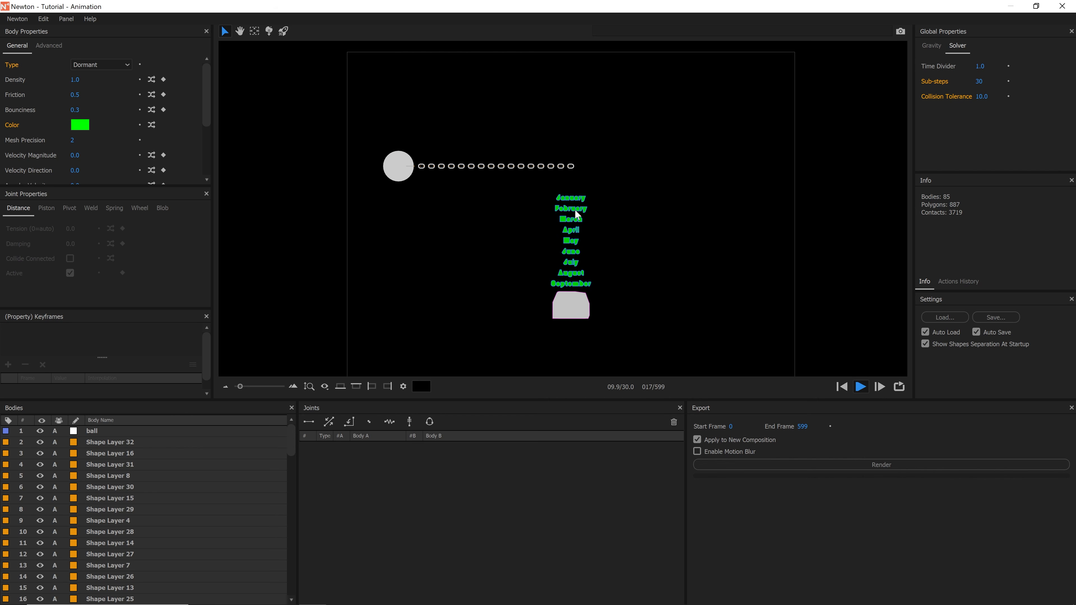
click(847, 388)
Set the body type of the chain link farthest from the ball to Static
click(702, 196)
scroll(655, 151, up, 5)
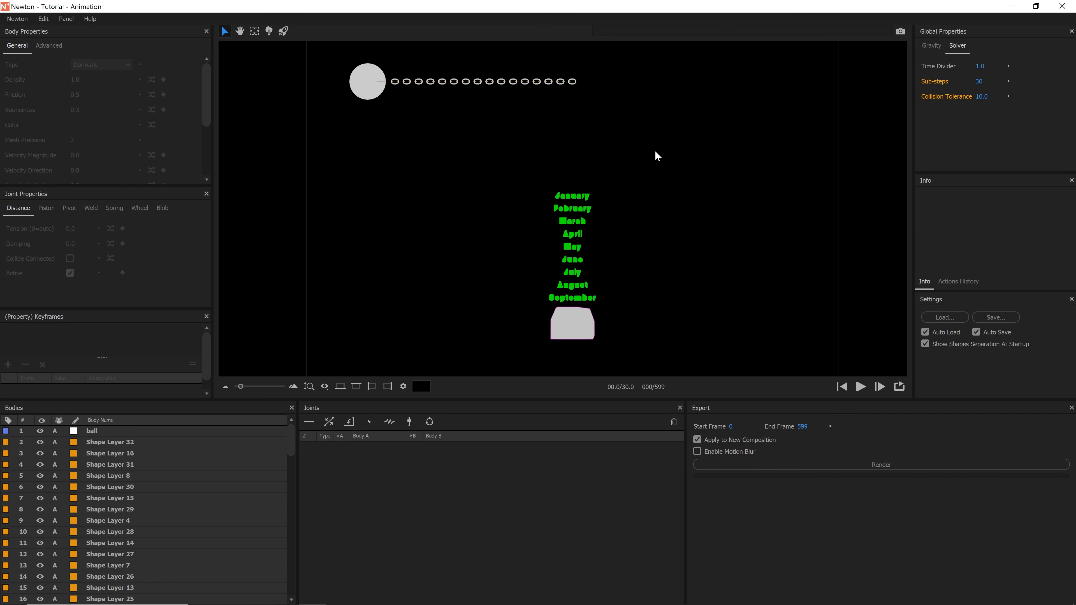
drag(576, 156, 573, 183)
scroll(574, 177, up, 1)
click(570, 132)
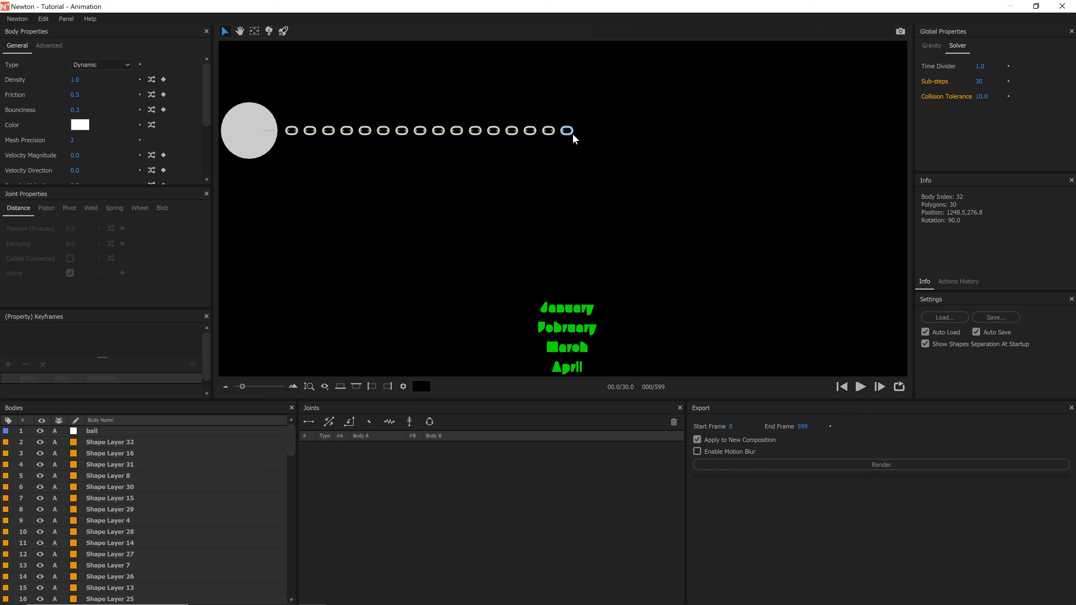
drag(593, 125, 619, 109)
key(ctrl+z)
click(95, 63)
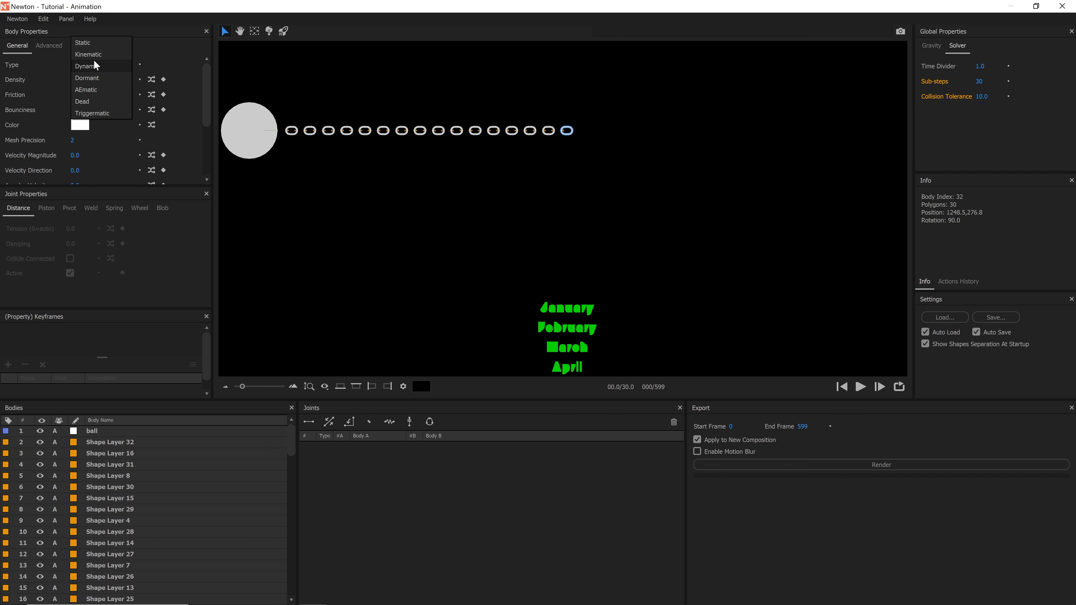
click(89, 44)
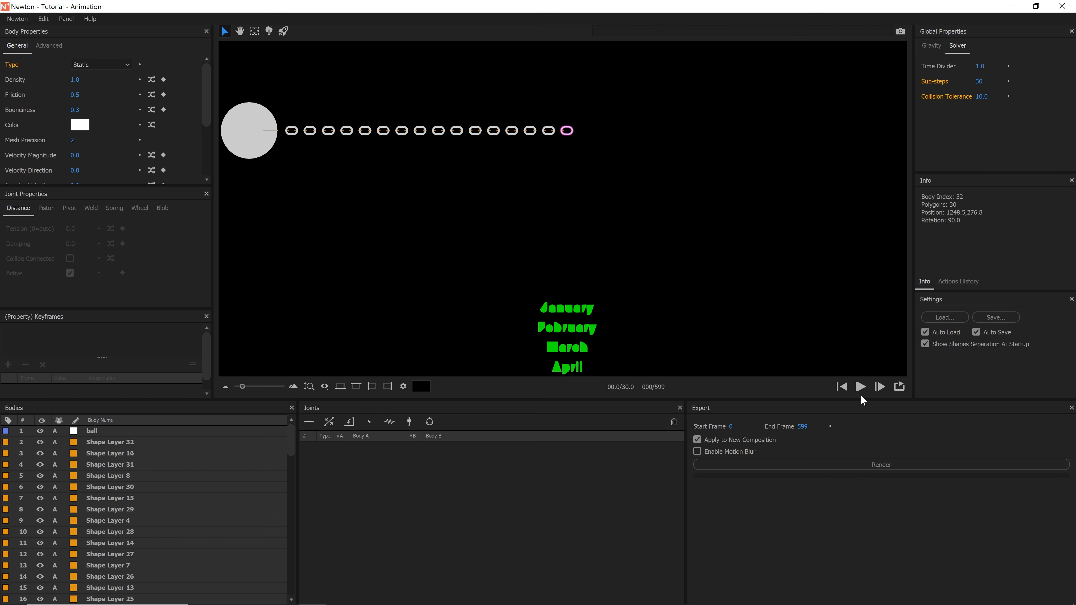
Play the simulation briefly, pause it to examine the gap between the ball and the chain links, and rewind
click(860, 386)
click(860, 386)
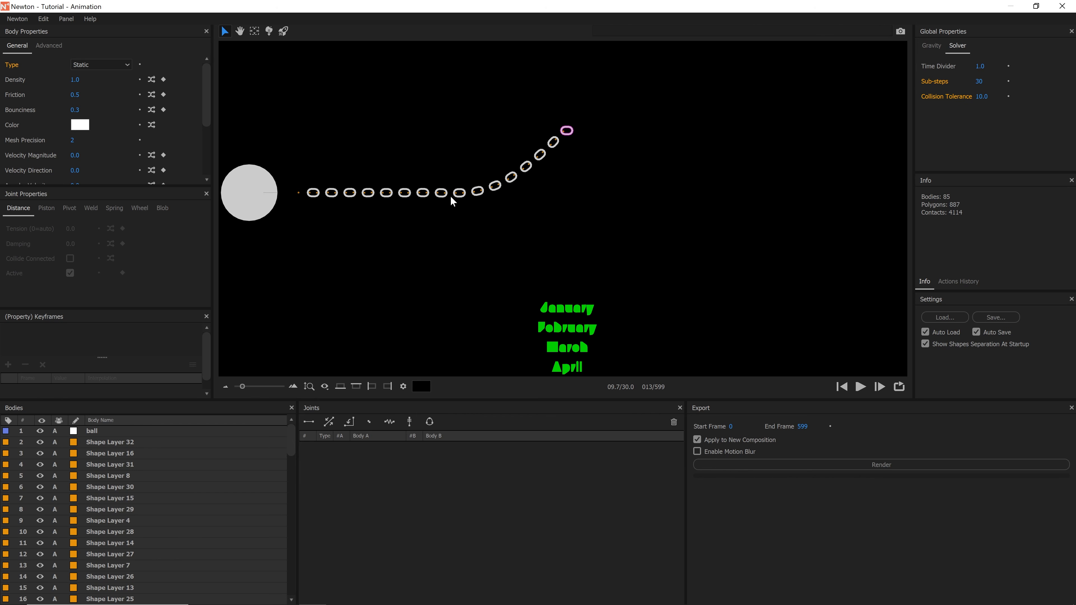
drag(348, 199, 461, 202)
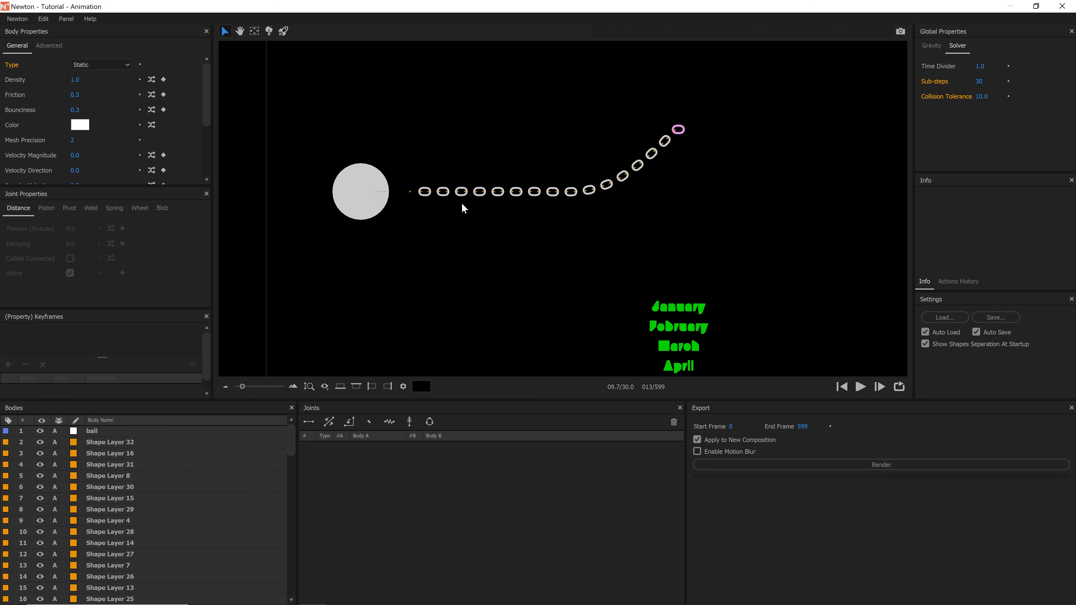
scroll(465, 203, up, 2)
scroll(465, 203, up, 1)
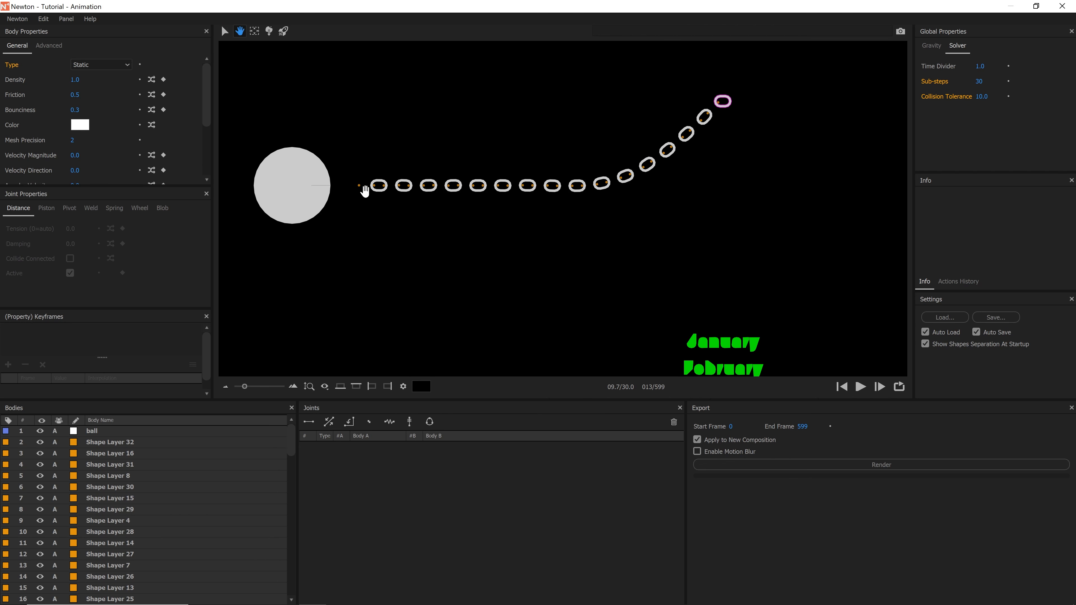
drag(447, 194, 496, 196)
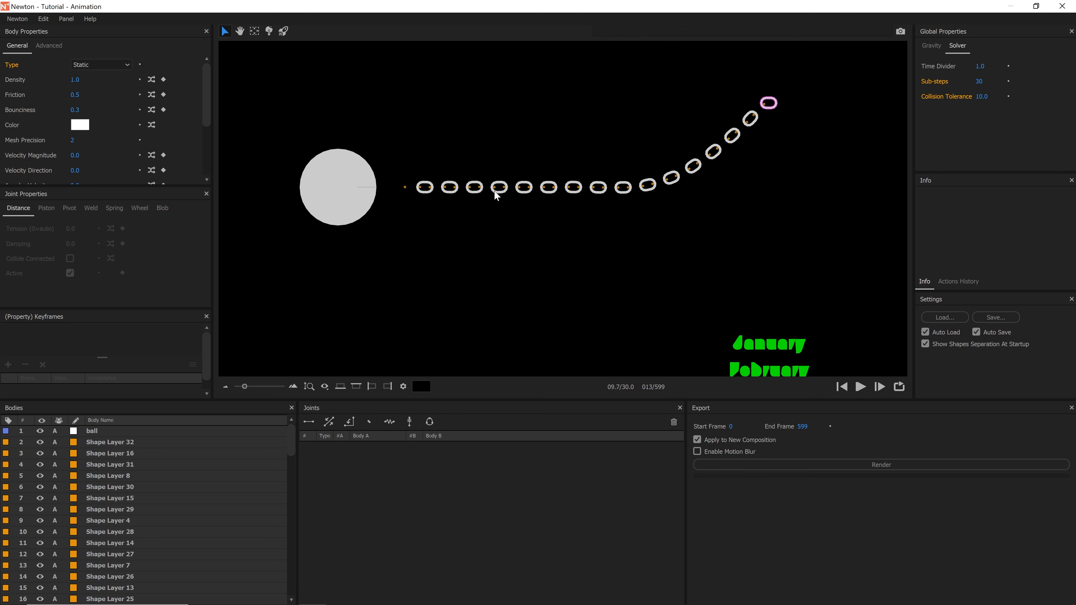
click(842, 386)
drag(452, 173, 546, 231)
scroll(547, 233, up, 2)
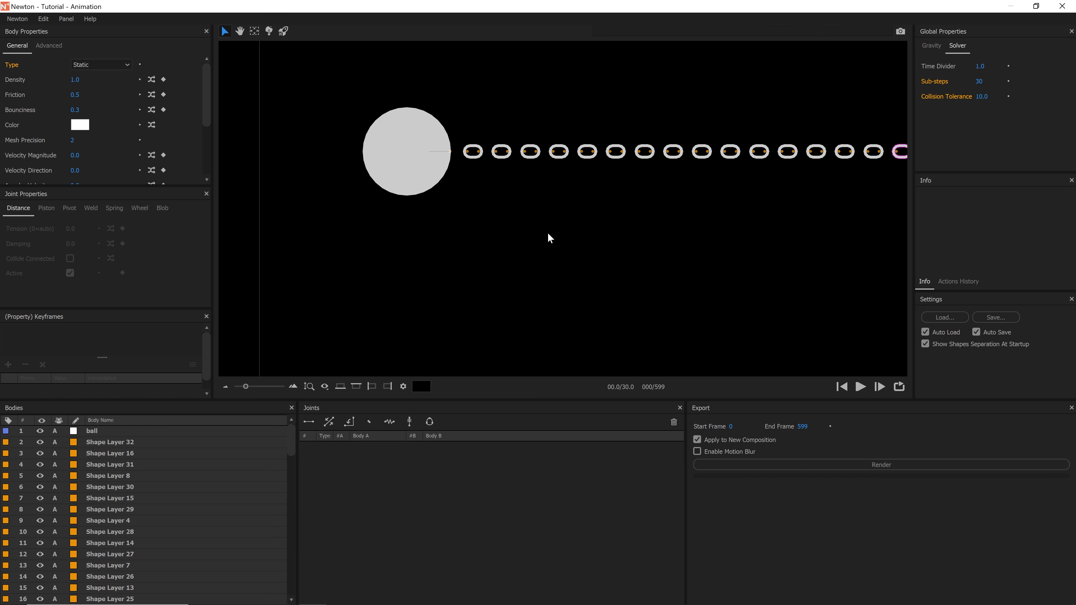
drag(437, 148, 417, 149)
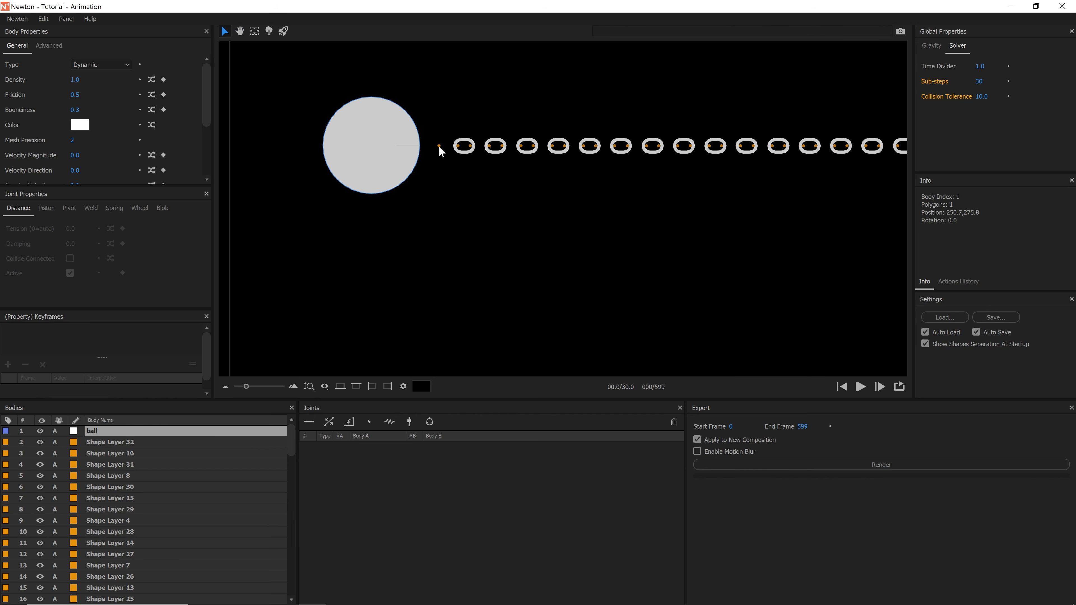
key(ctrl+z)
Join the ball to the nearest chain link, Shape Layer 16, with a pivot joint and enable its limit
drag(309, 72, 447, 230)
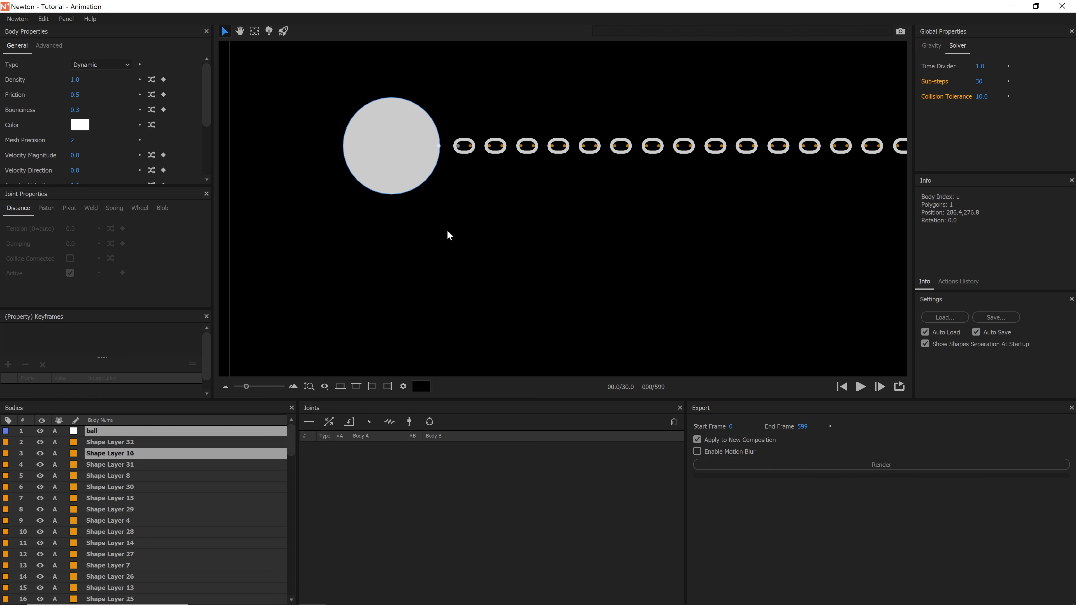
click(349, 422)
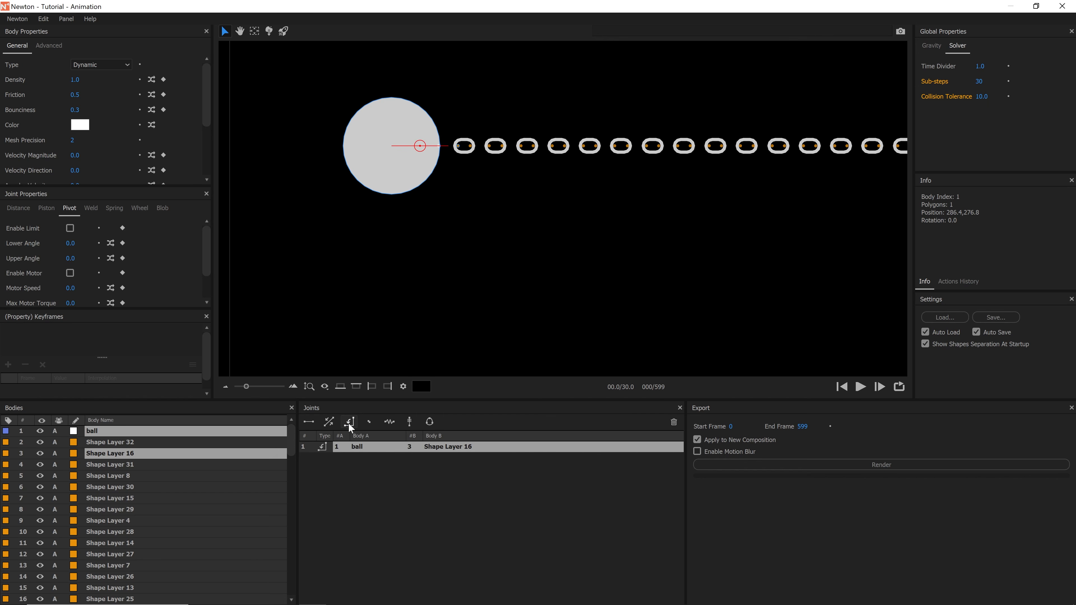
click(70, 228)
Play the simulation with the ball joined to the chain, replay it from the first frame, and rewind
scroll(614, 260, down, 2)
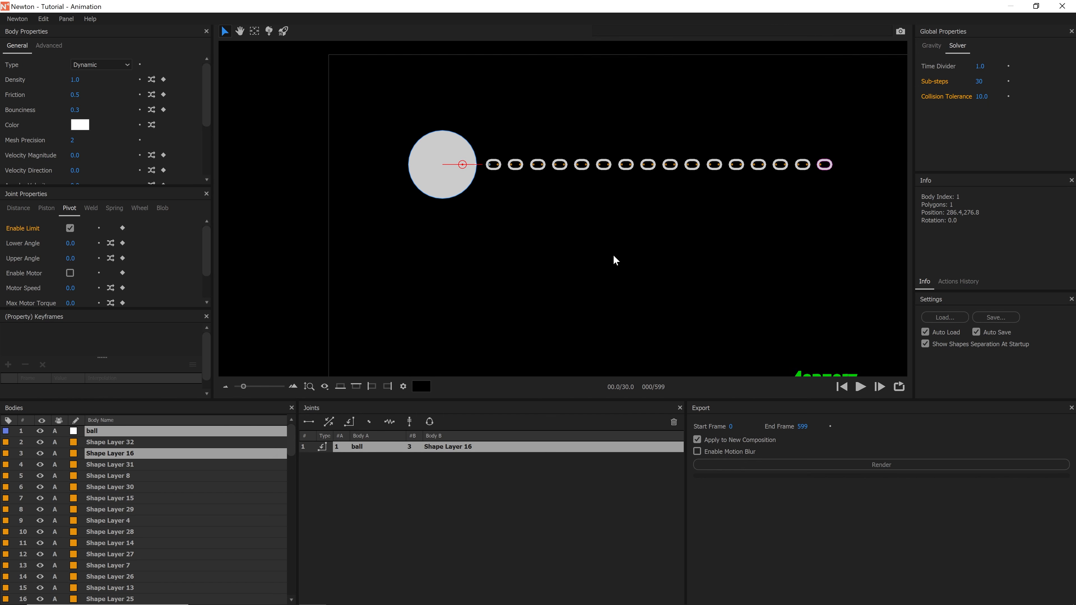
scroll(614, 259, down, 3)
key(h)
drag(711, 279, 611, 197)
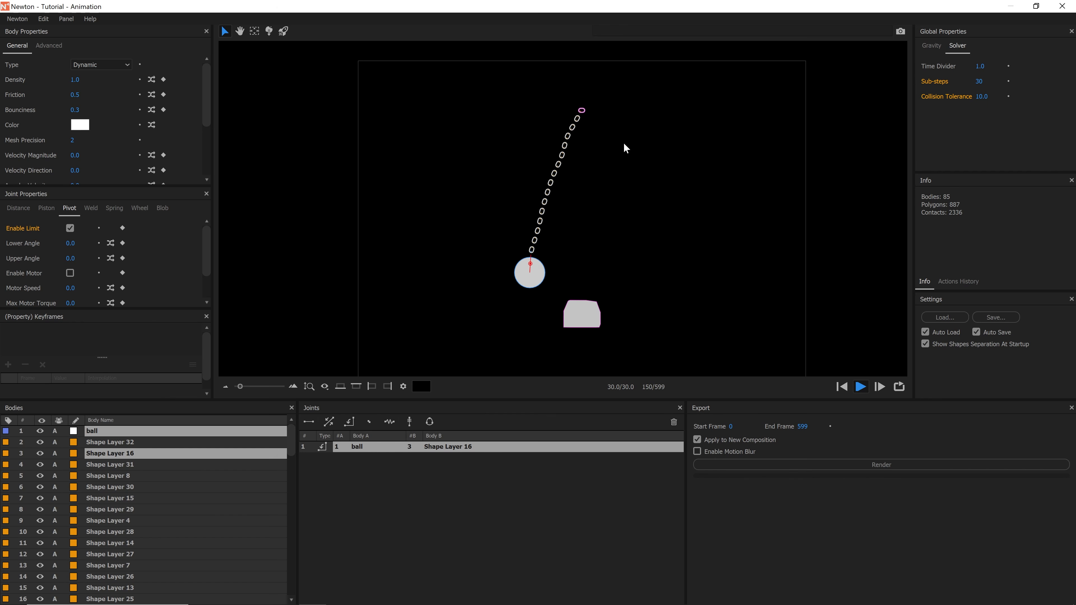
click(861, 388)
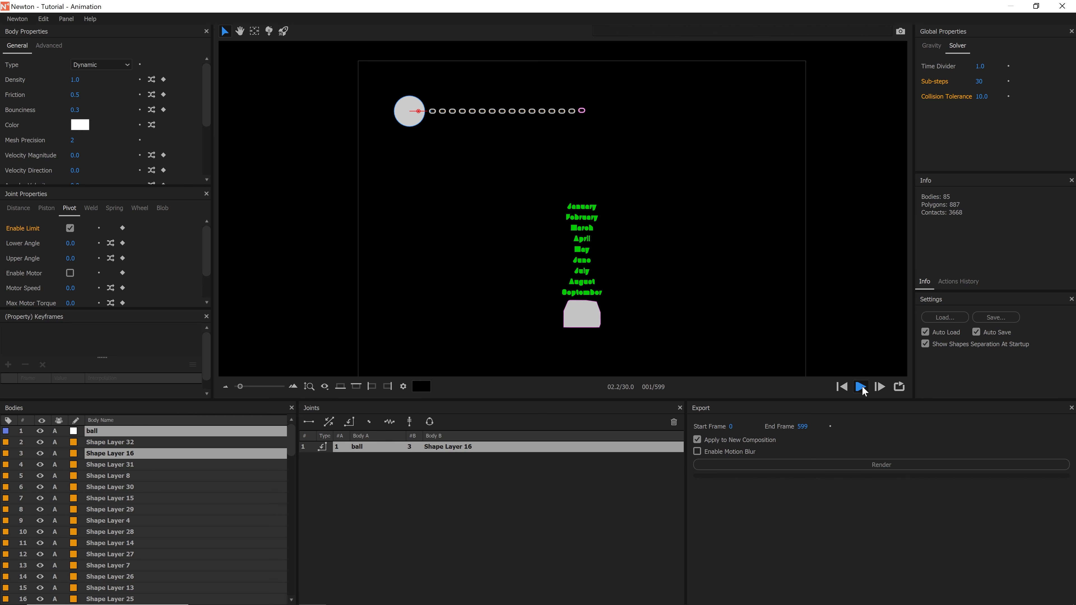
click(843, 387)
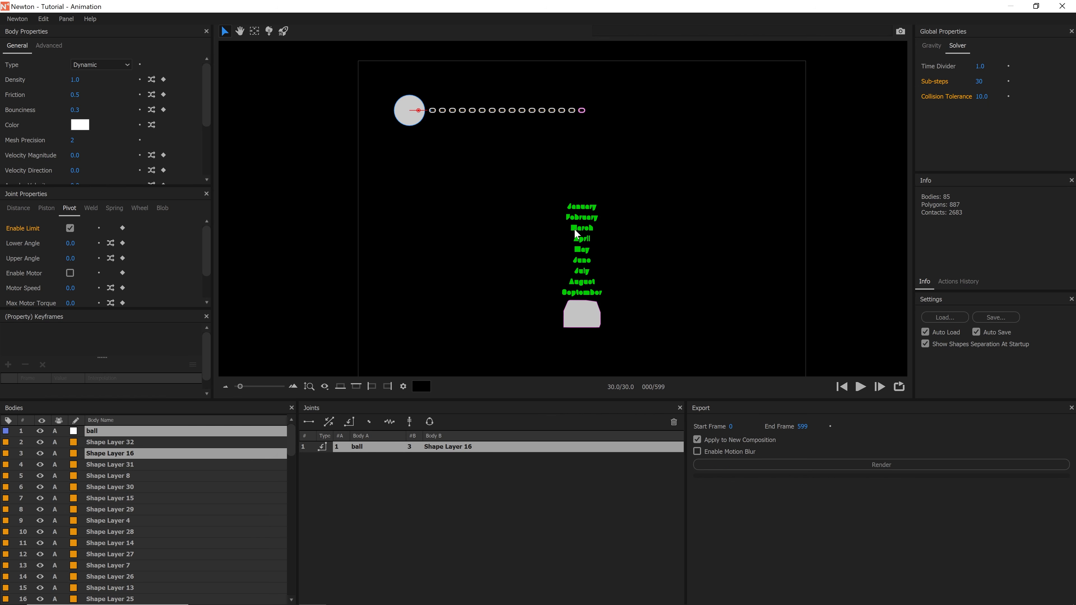
Try density 0.0 on the ball and chain links in a simulation run, then restore 1.0 and replay
drag(636, 186, 526, 300)
drag(619, 87, 378, 141)
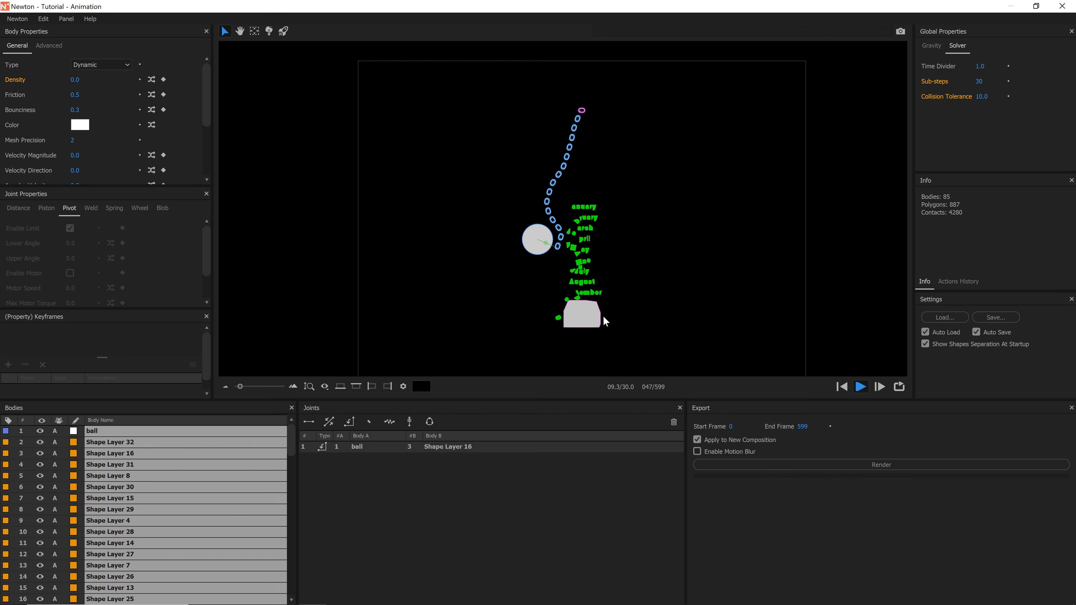
click(842, 387)
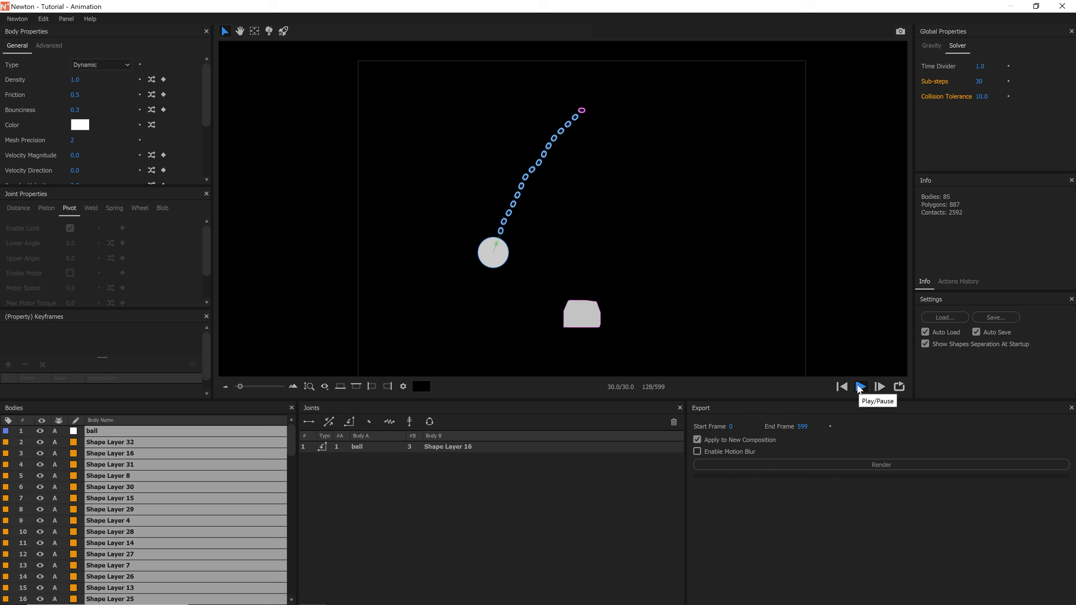
click(842, 386)
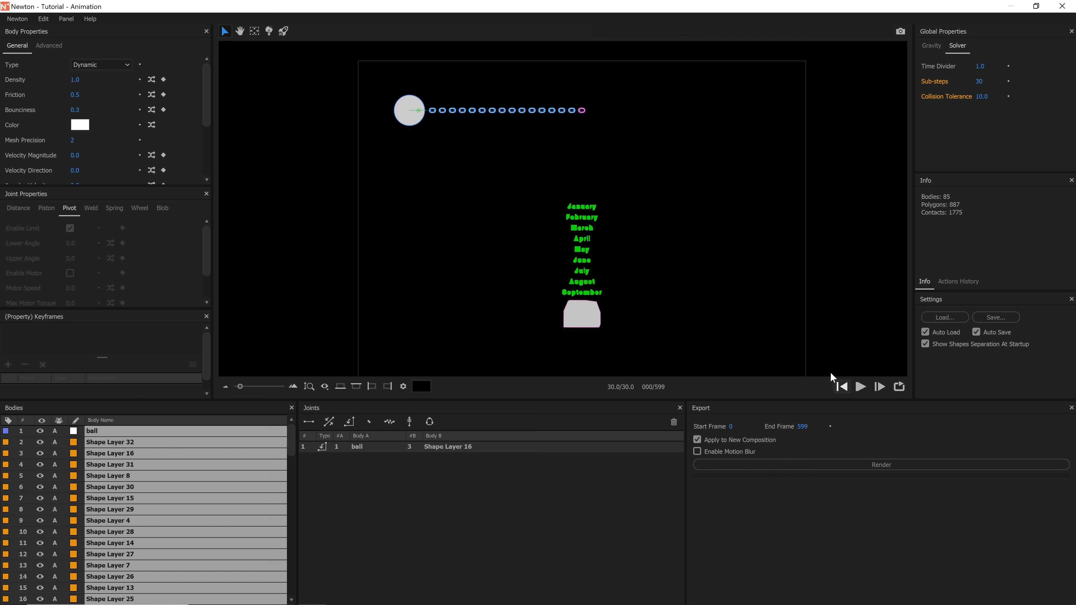
Tune the ball and chain links to friction 0.3 and bounciness 0.1, playing and rewinding the simulation between trials
drag(613, 98, 388, 136)
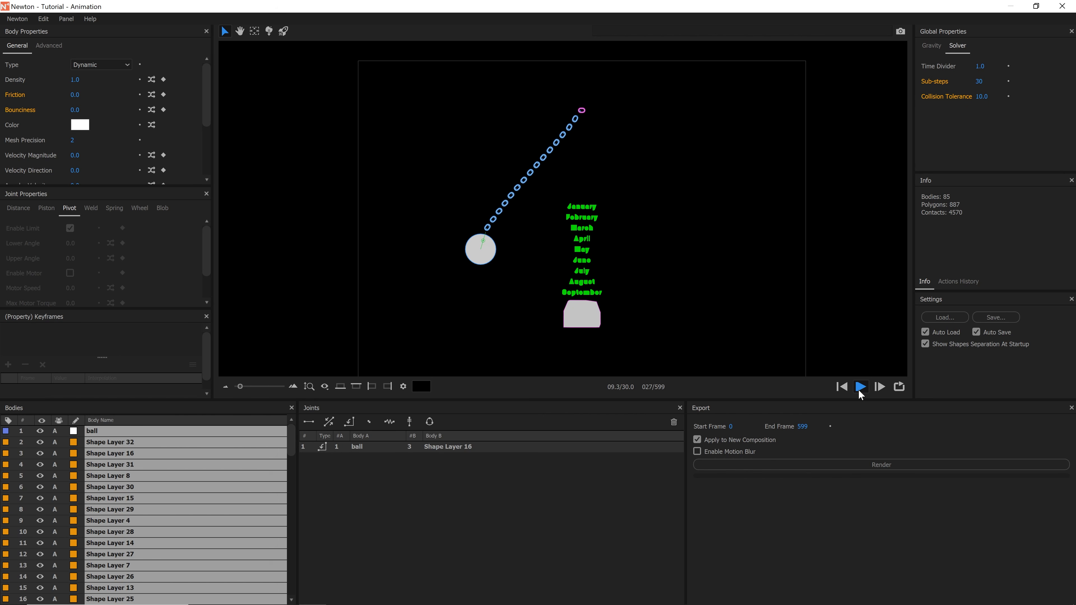
click(842, 387)
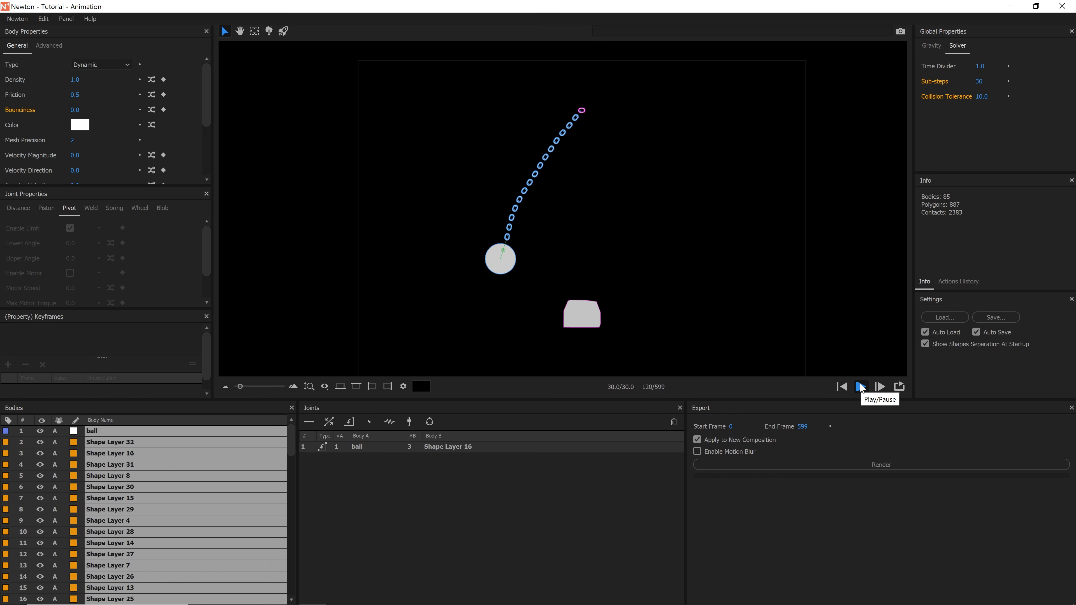
click(841, 387)
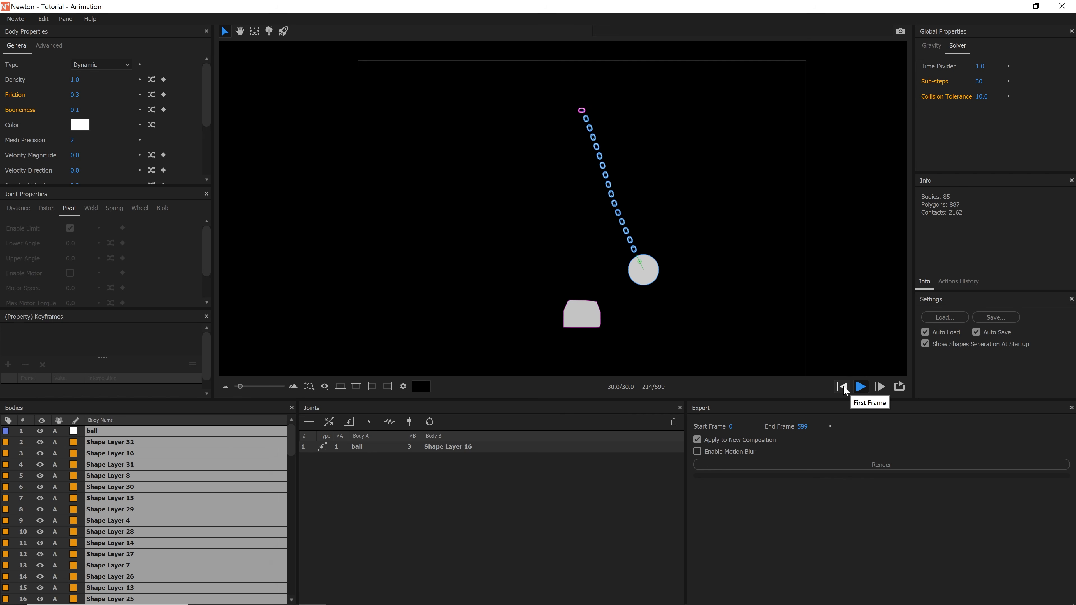
click(849, 386)
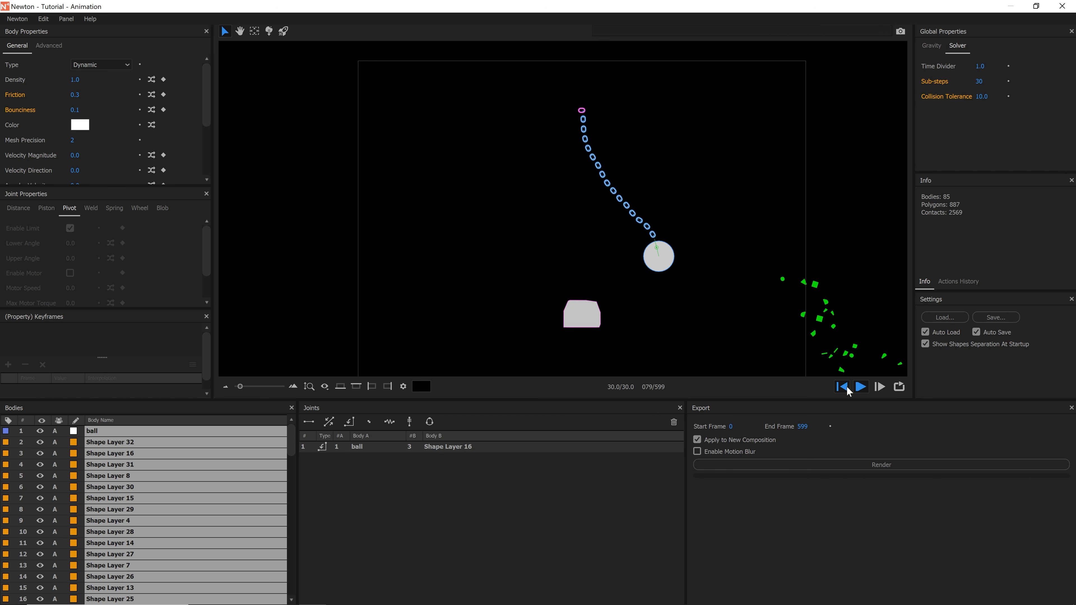
click(848, 388)
Tune the January to September letters to density 2.0 and bounciness 0.0, playing and rewinding the simulation between trials
drag(677, 172, 517, 298)
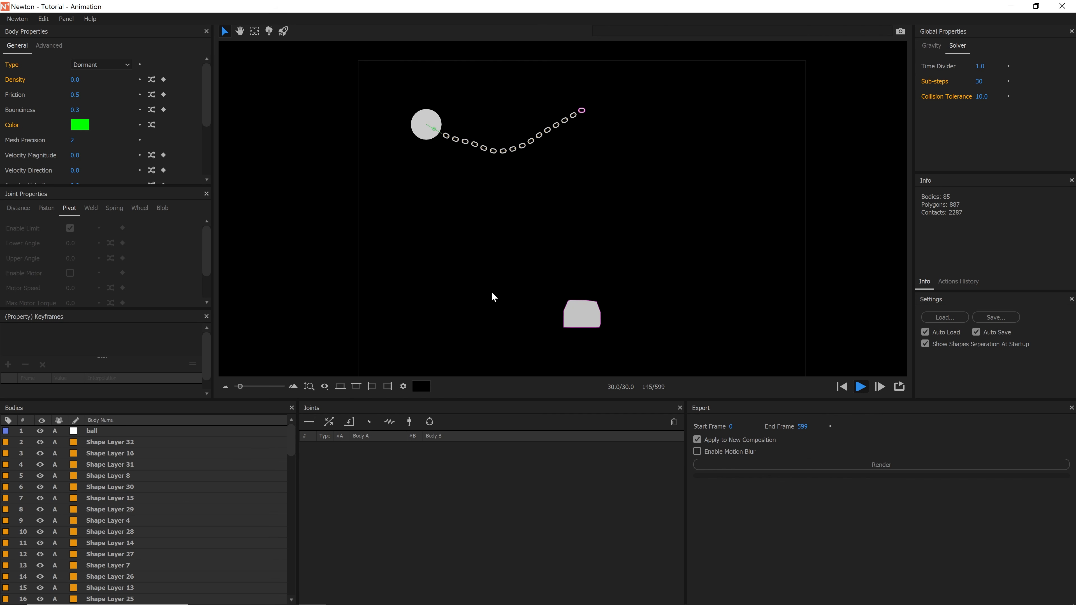
click(843, 386)
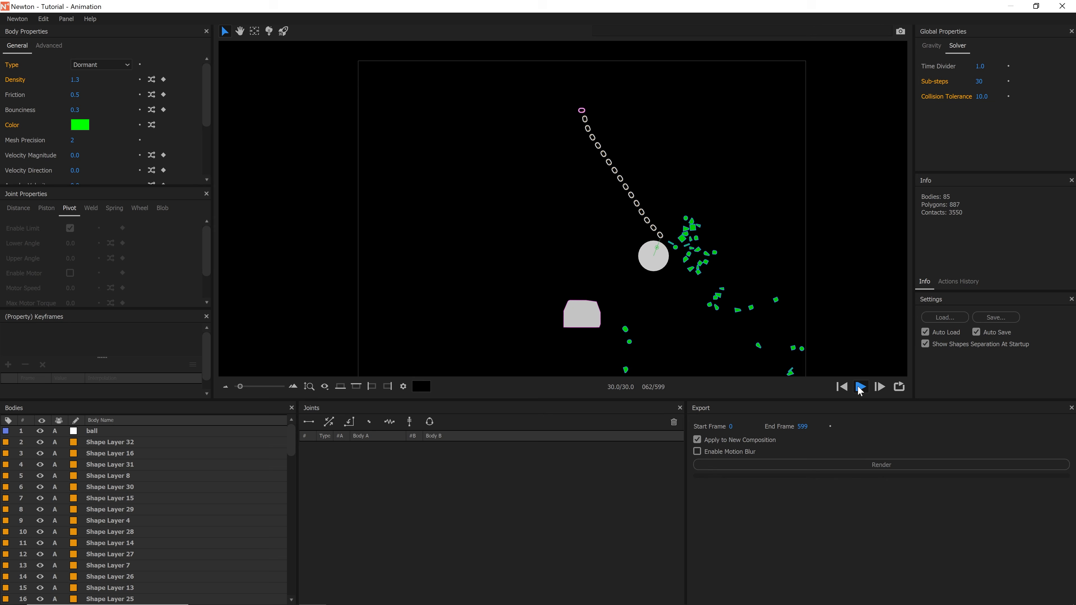
click(842, 387)
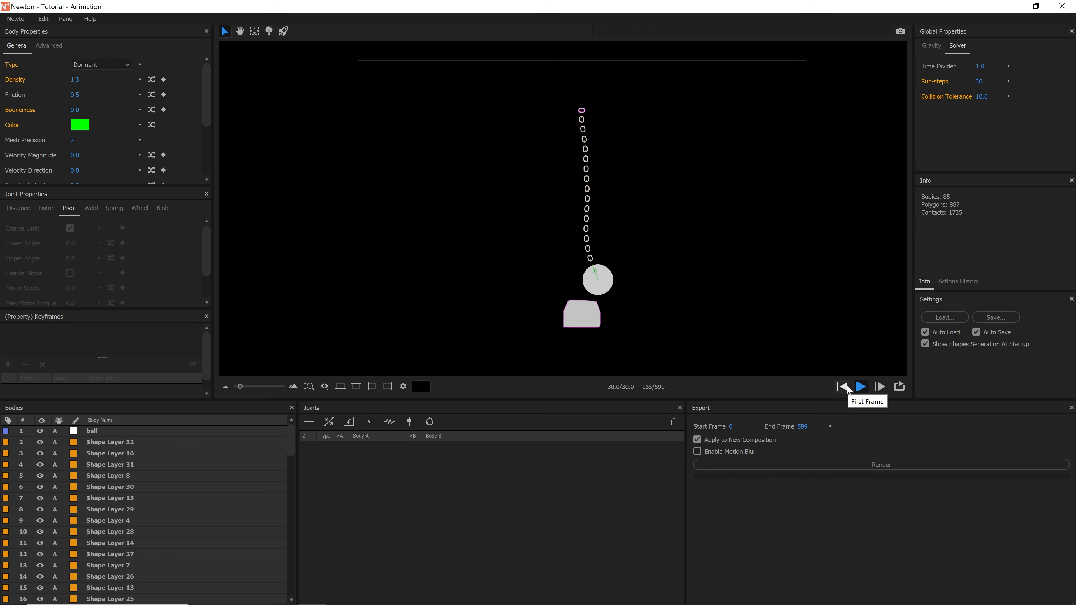
click(842, 386)
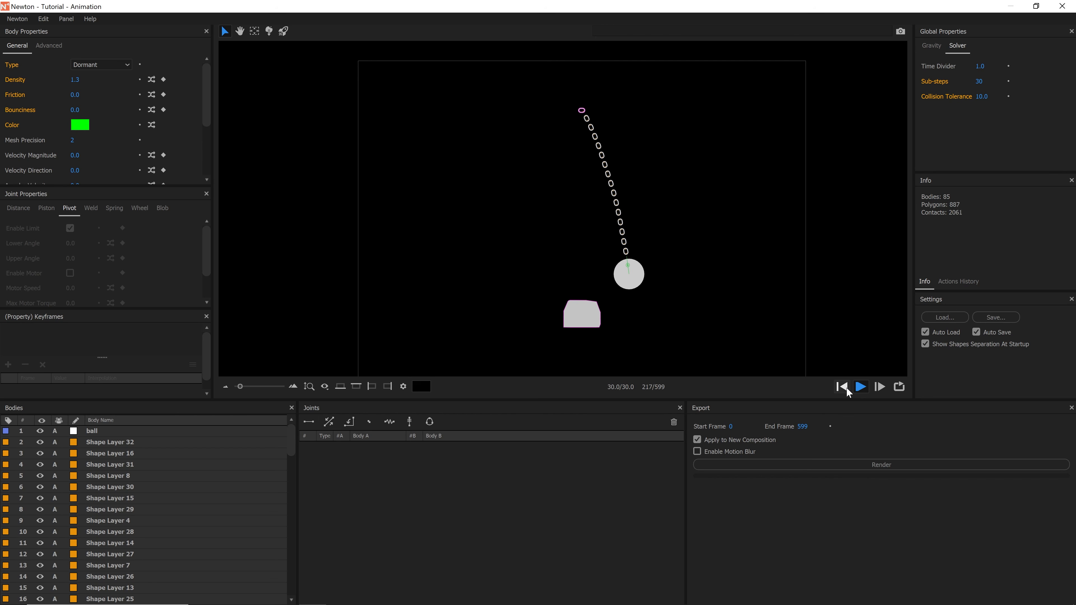
click(842, 387)
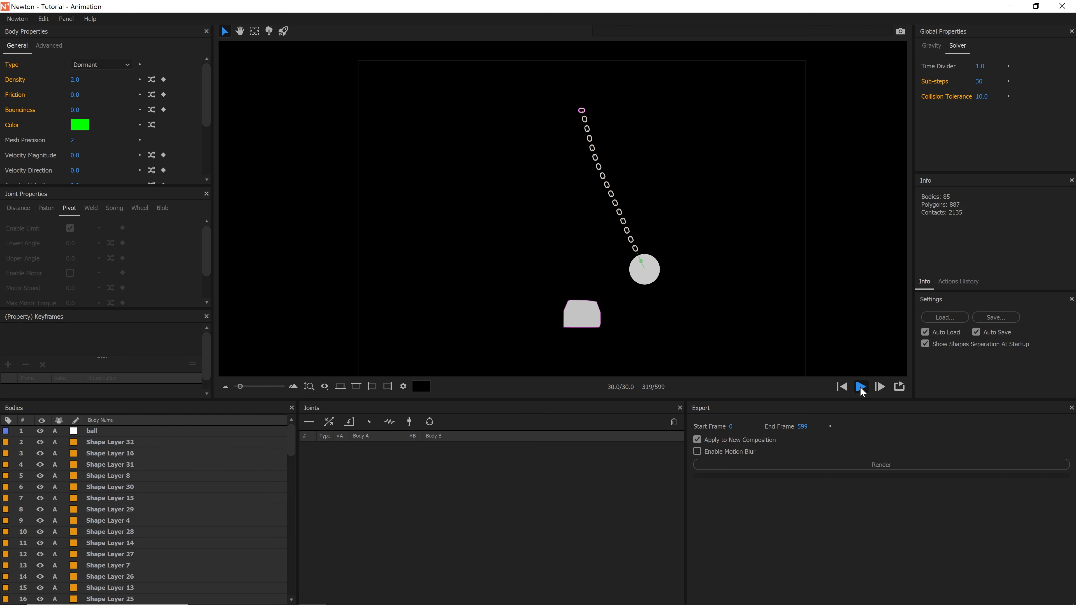
Test friction 0.2 on the January to September letters, settle on 0.5, and play and rewind the simulation
click(842, 386)
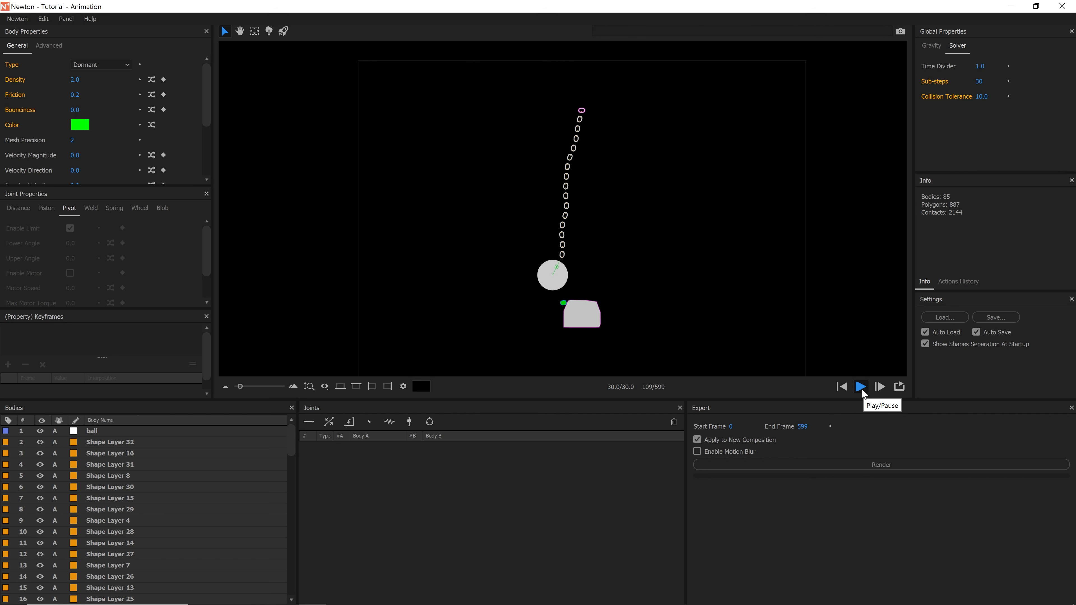
click(860, 386)
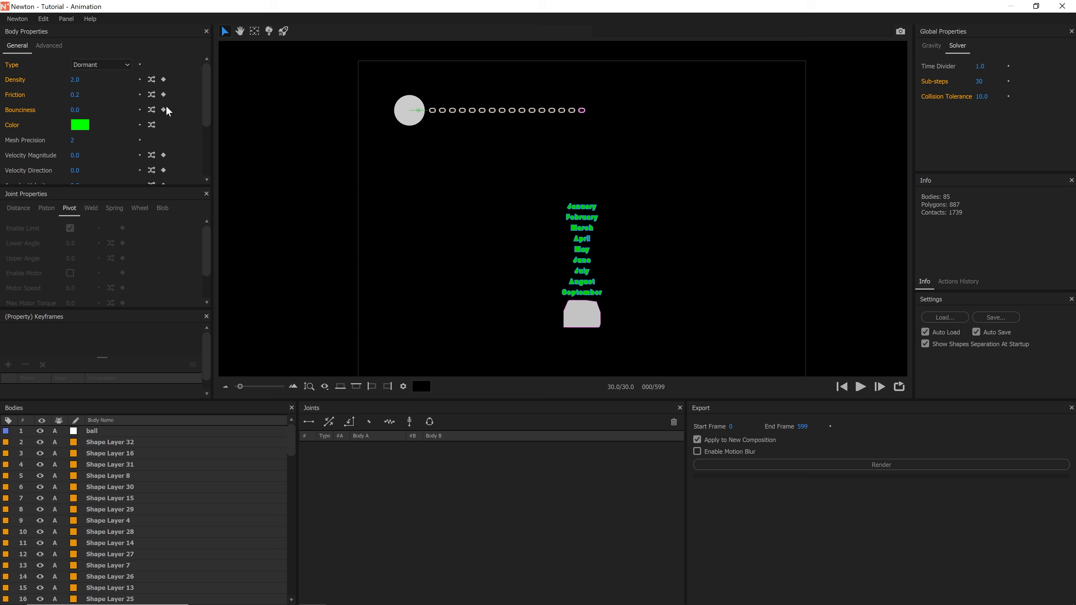
click(860, 386)
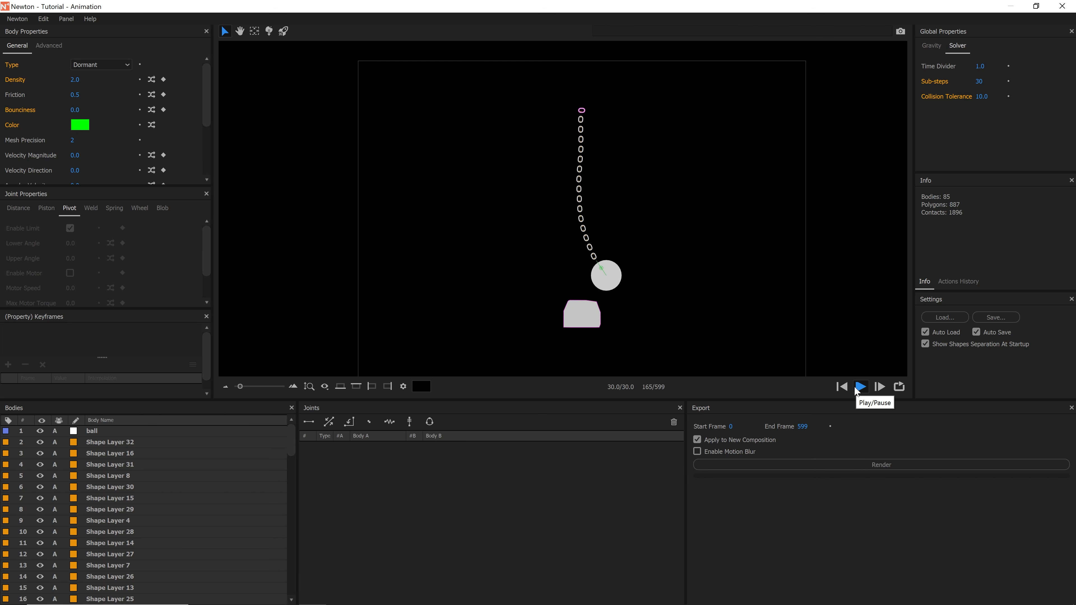
click(843, 387)
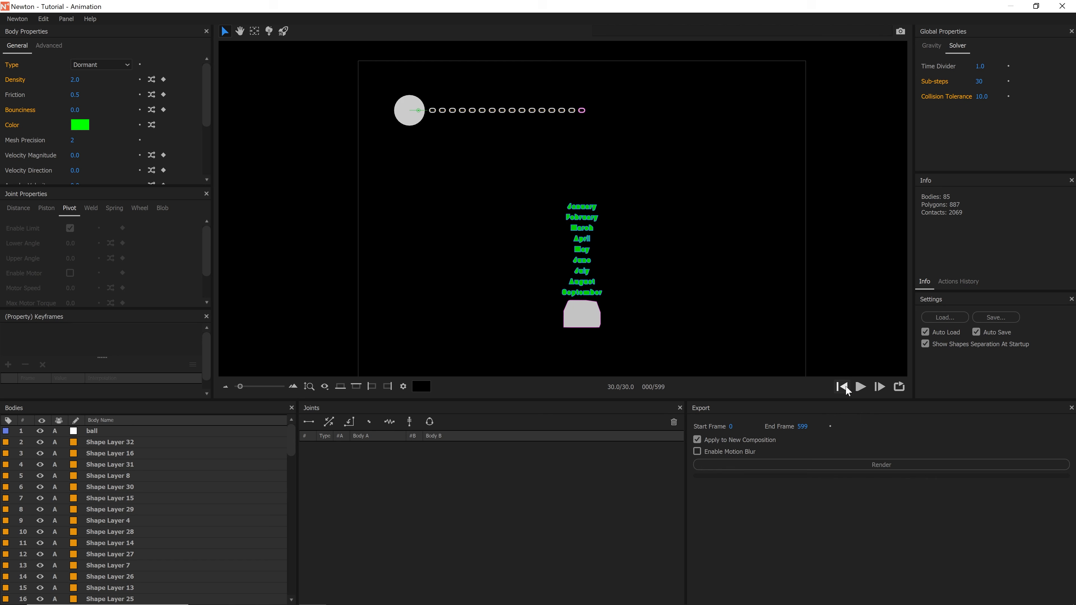
Render the simulation from frame 0 to 599 into a new composition and open Animation_Sim_01 in After Effects
click(314, 386)
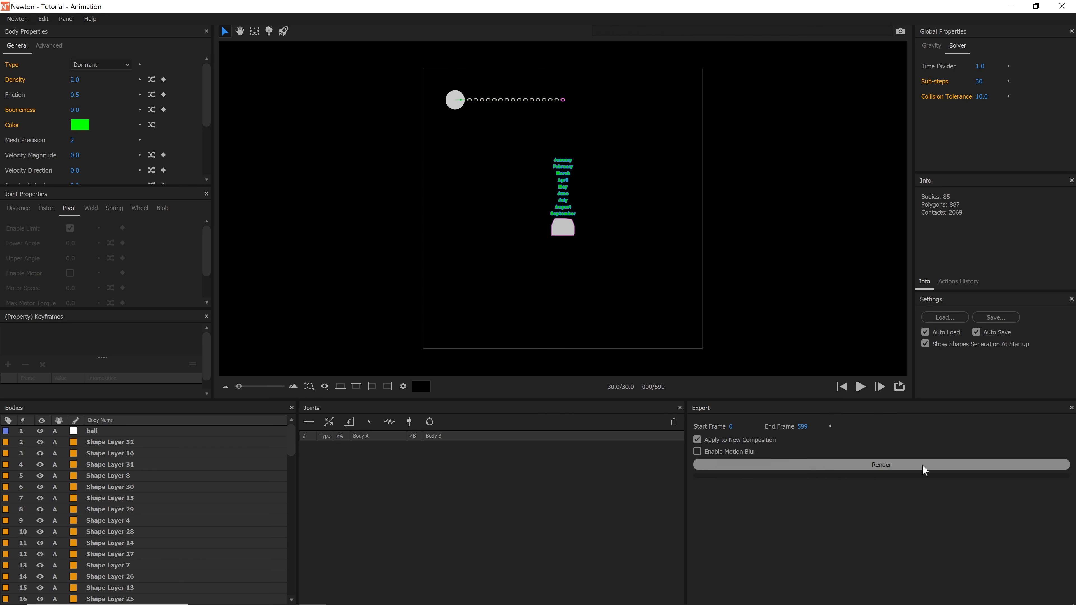
click(867, 464)
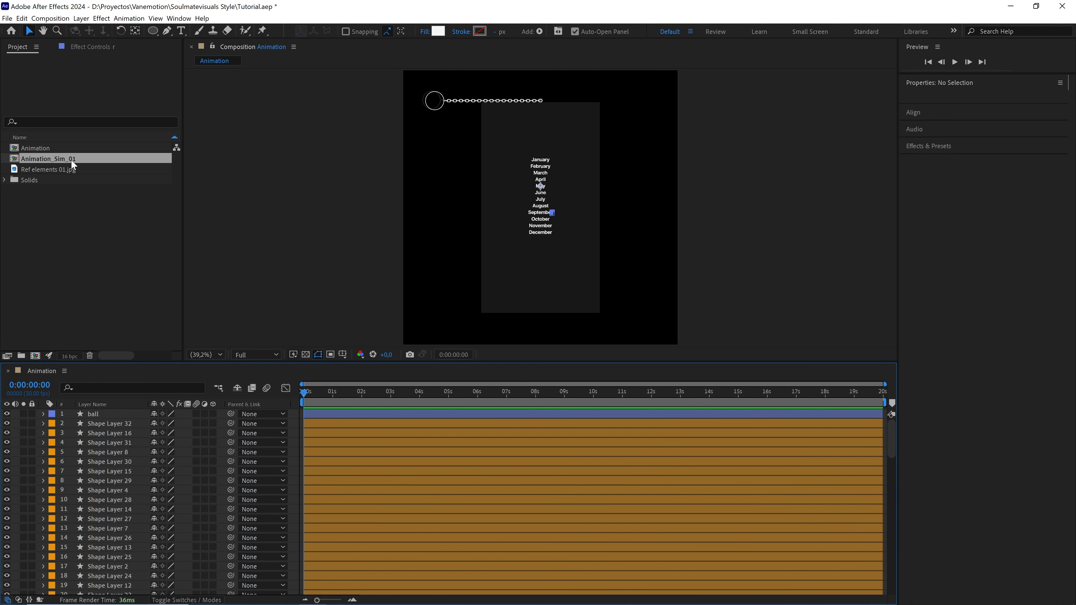
double_click(69, 159)
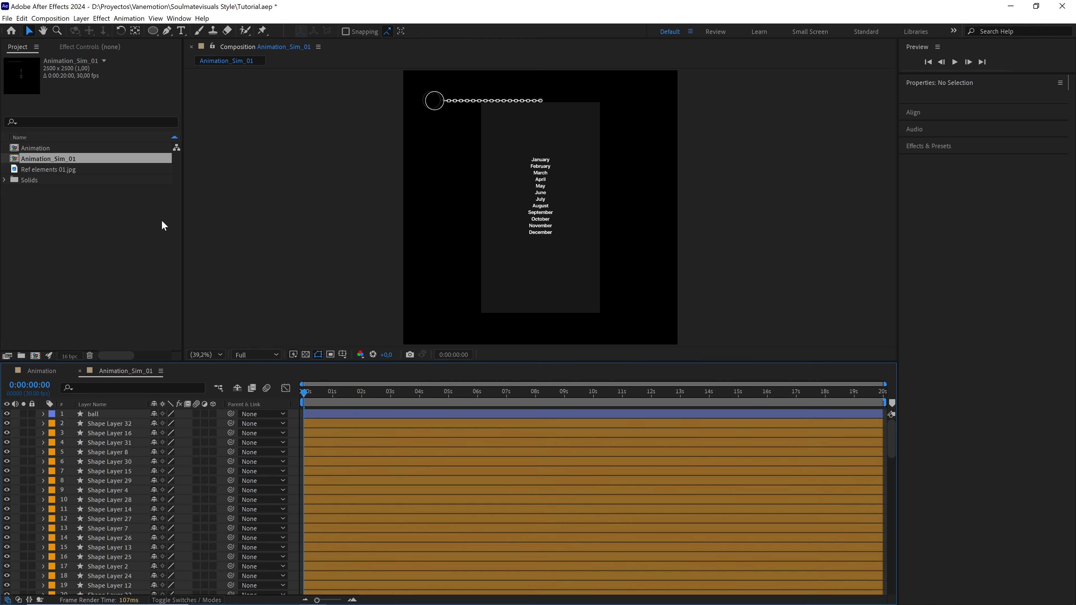
Set the work area of Animation_Sim_01 to end at about 10 seconds and preview the animation
drag(498, 398, 299, 389)
key(n)
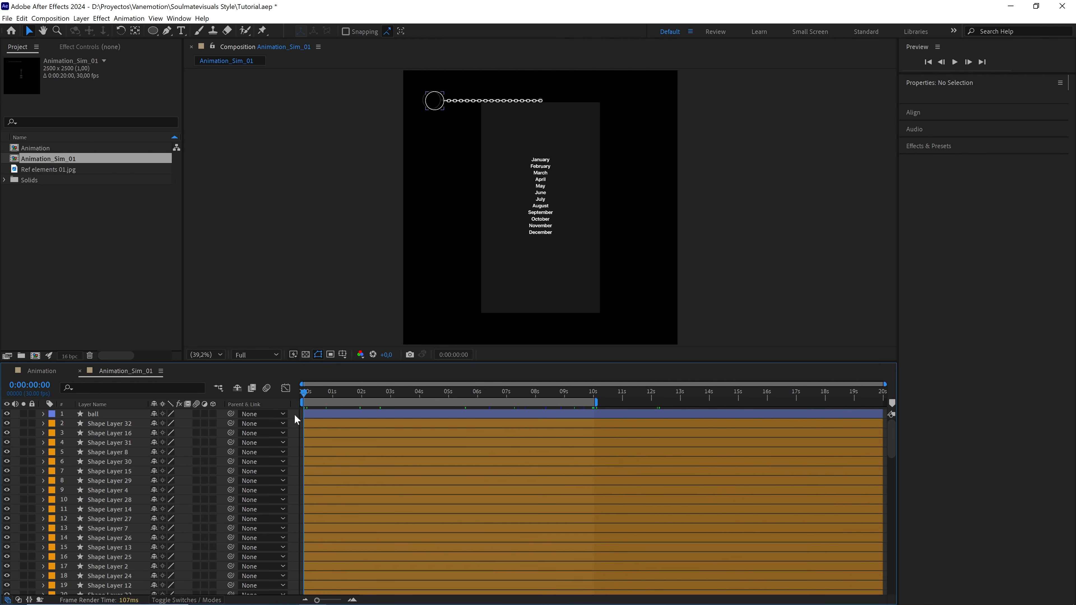
key(space)
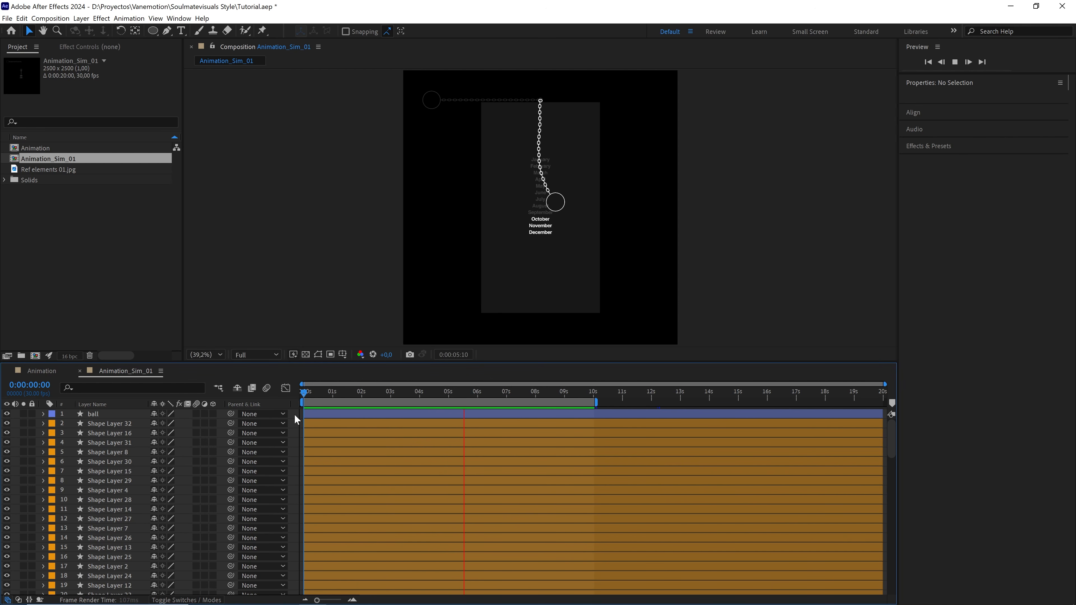
key(space)
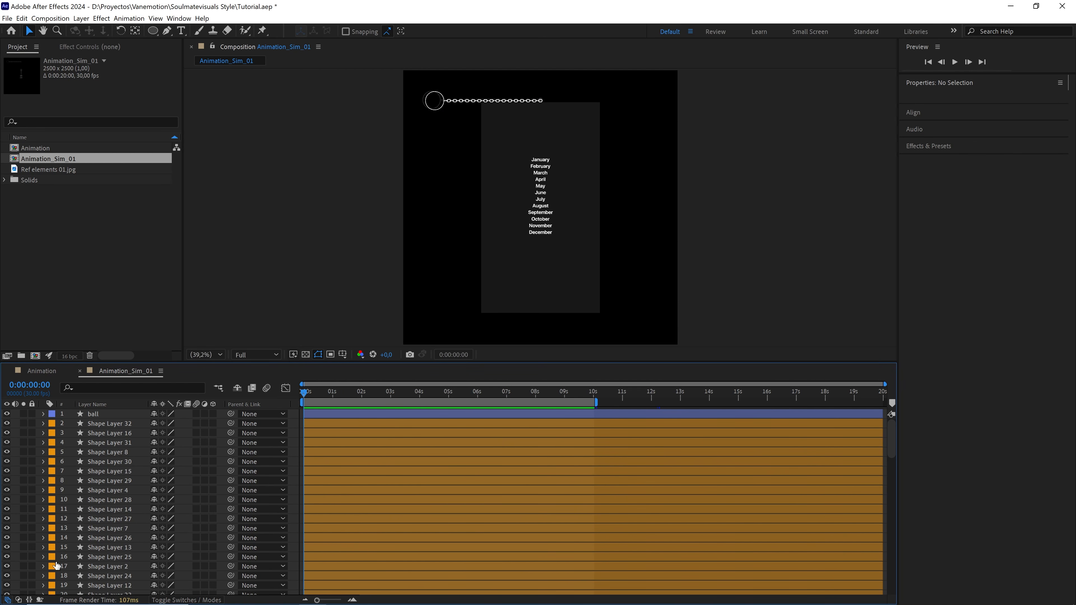
Hide the vertical-format reference layer and enlarge the composition viewer with its magnification set to Fit
scroll(56, 566, down, 20)
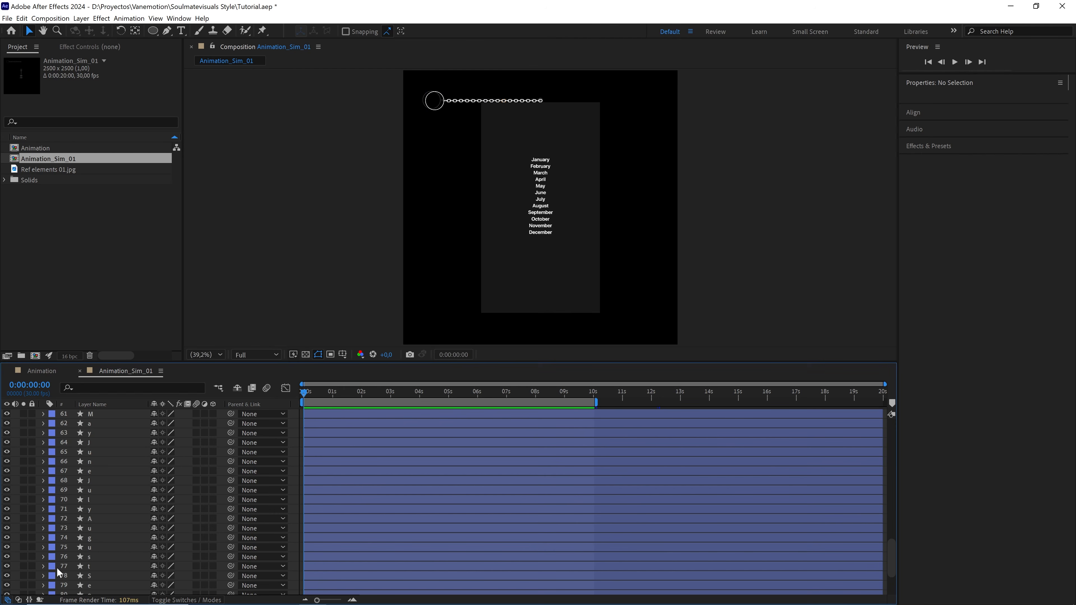
scroll(56, 567, down, 3)
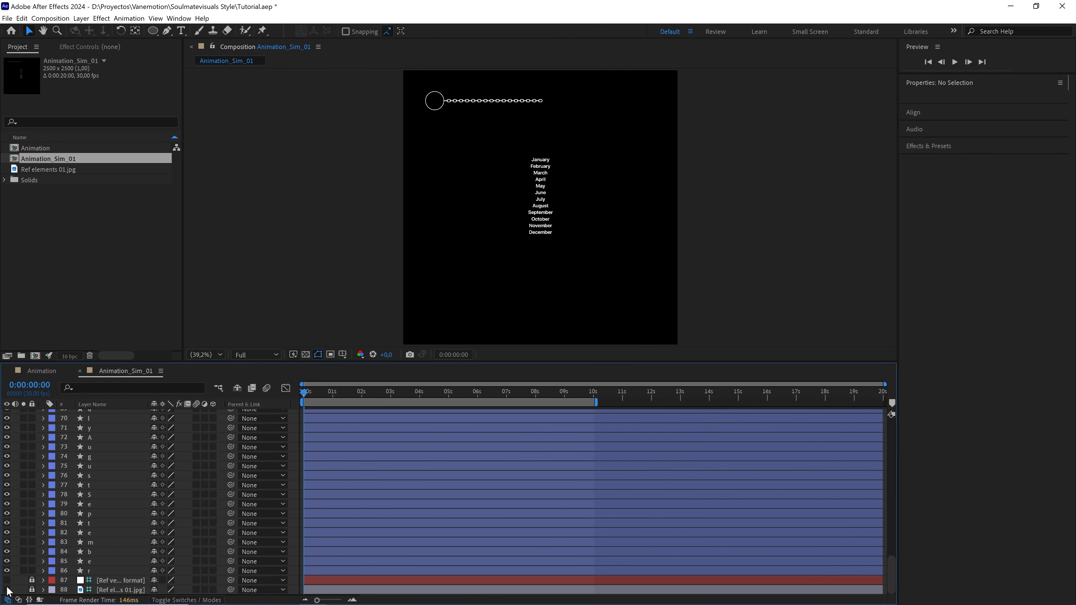
click(218, 358)
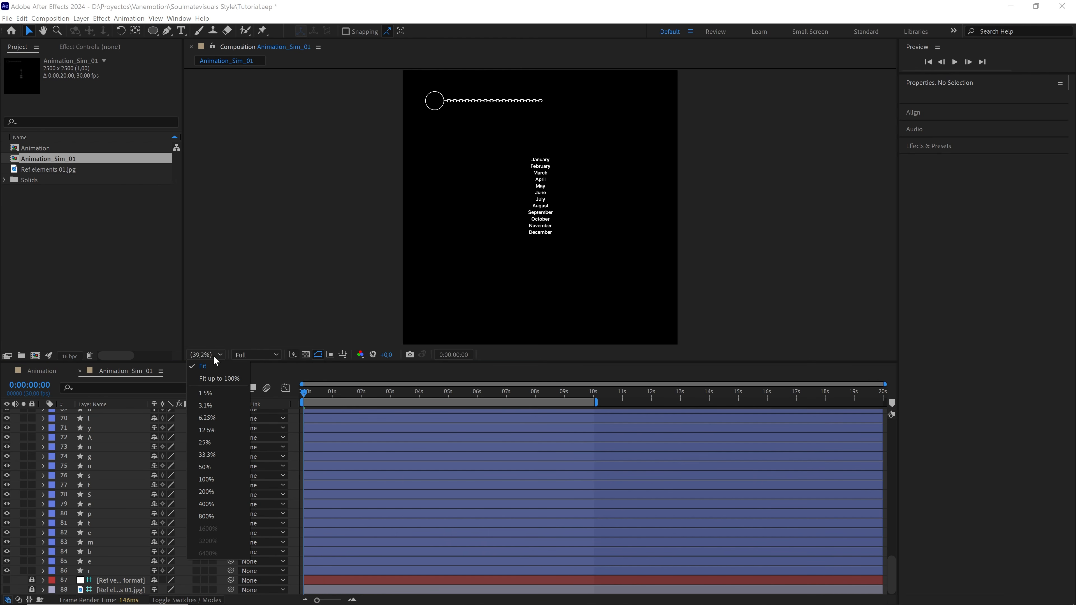
click(212, 363)
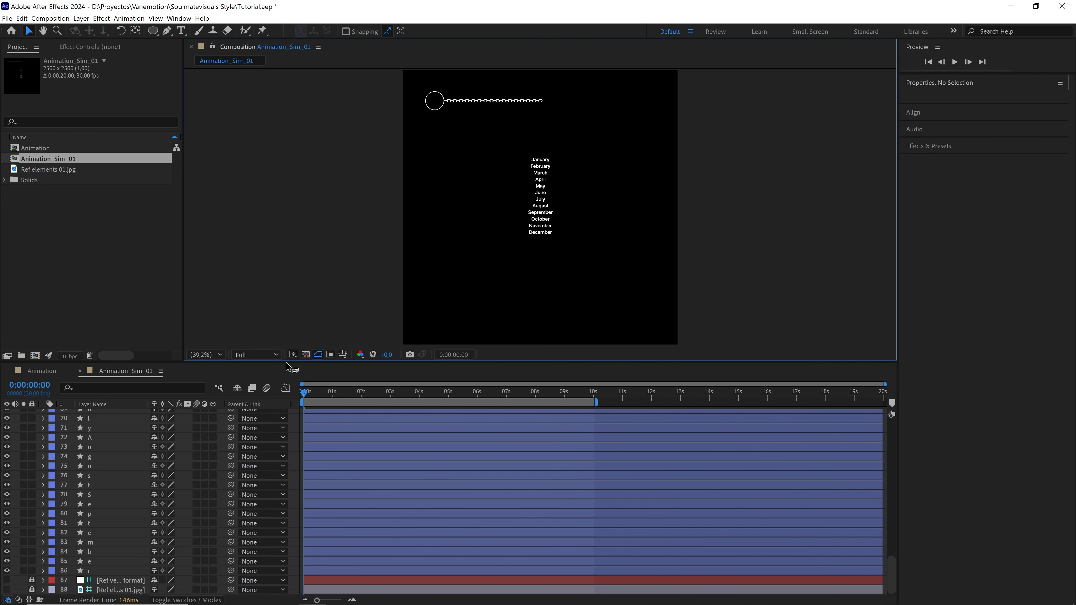
drag(293, 362, 290, 468)
click(311, 504)
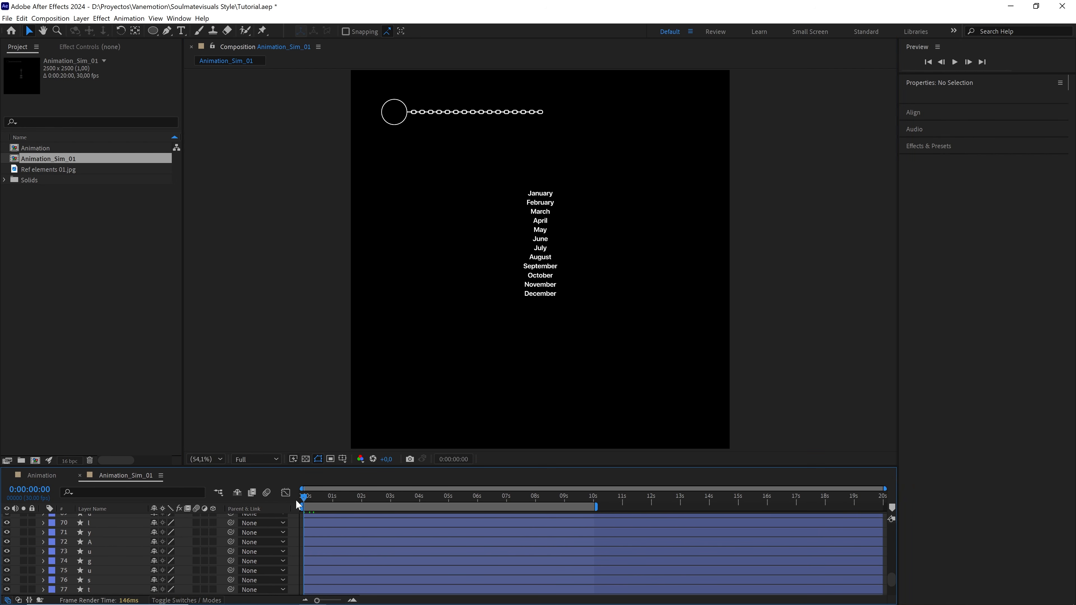
Preview the Animation_Sim_01 composition and return the playhead to the first frame
key(space)
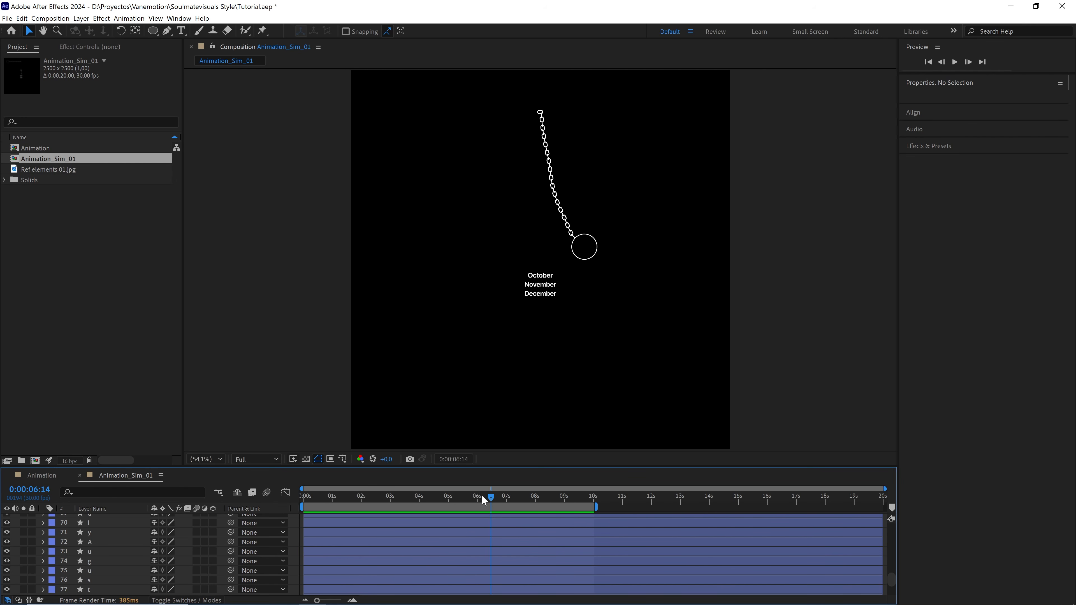
drag(482, 495, 295, 488)
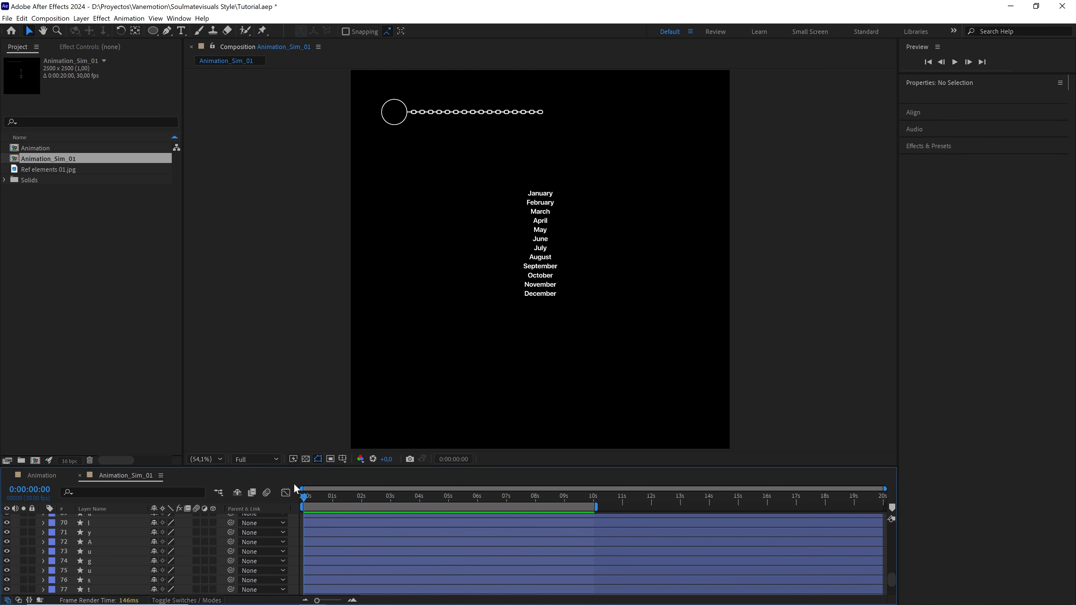
Create a project folder named Comps and move the Animation and Animation_Sim_01 compositions into it
click(44, 200)
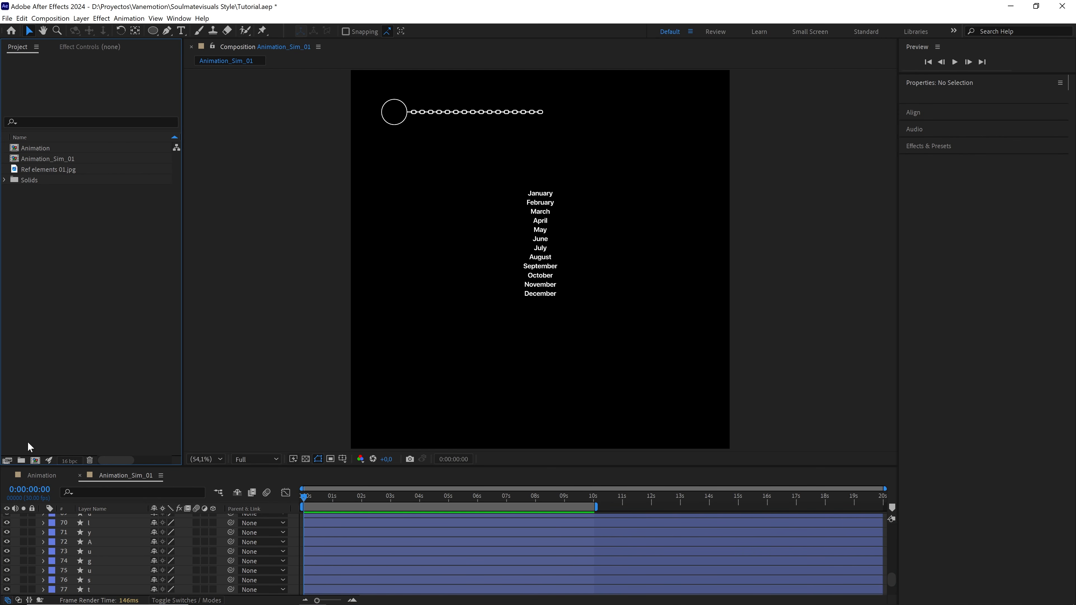
click(21, 460)
text(Comps)
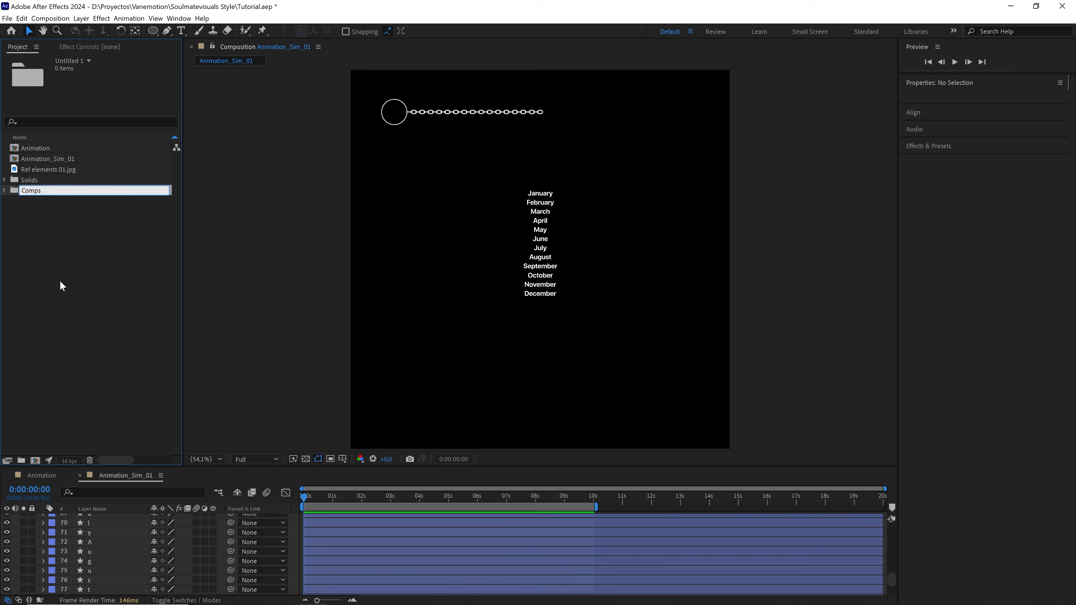
click(61, 258)
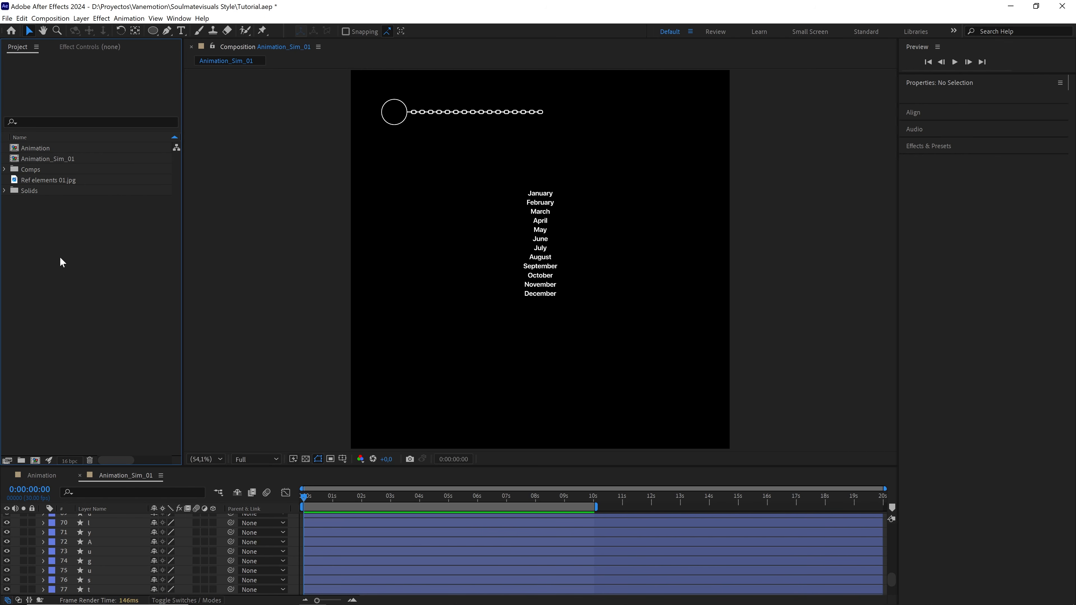
click(50, 159)
ctrl+click(40, 148)
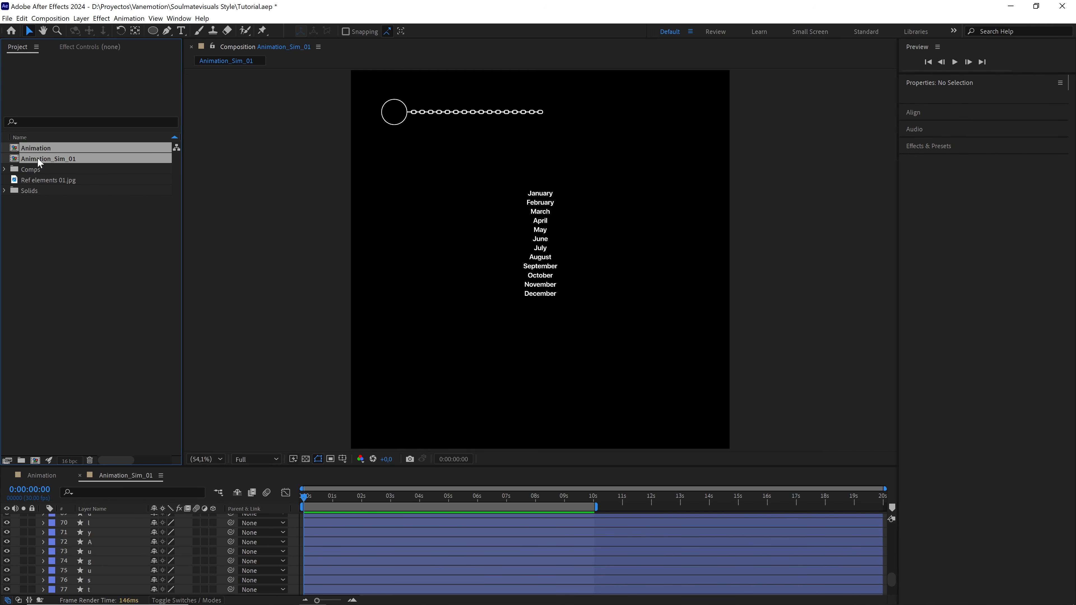
drag(38, 158, 38, 168)
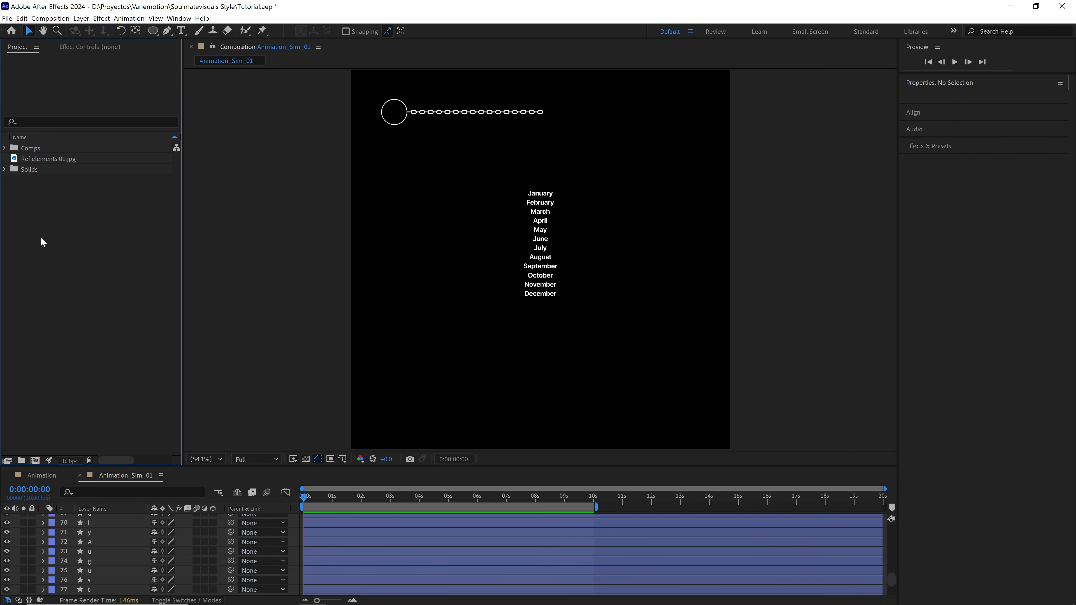
Create a project folder named Assets and move Ref elements 01.jpg into it
click(21, 461)
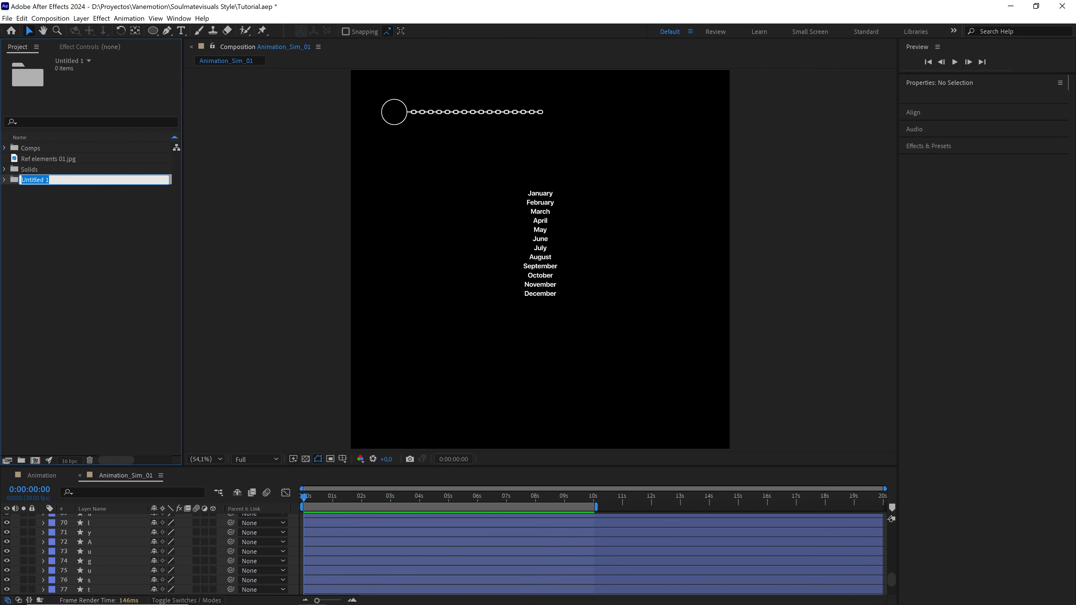
text(Assets)
key(Return)
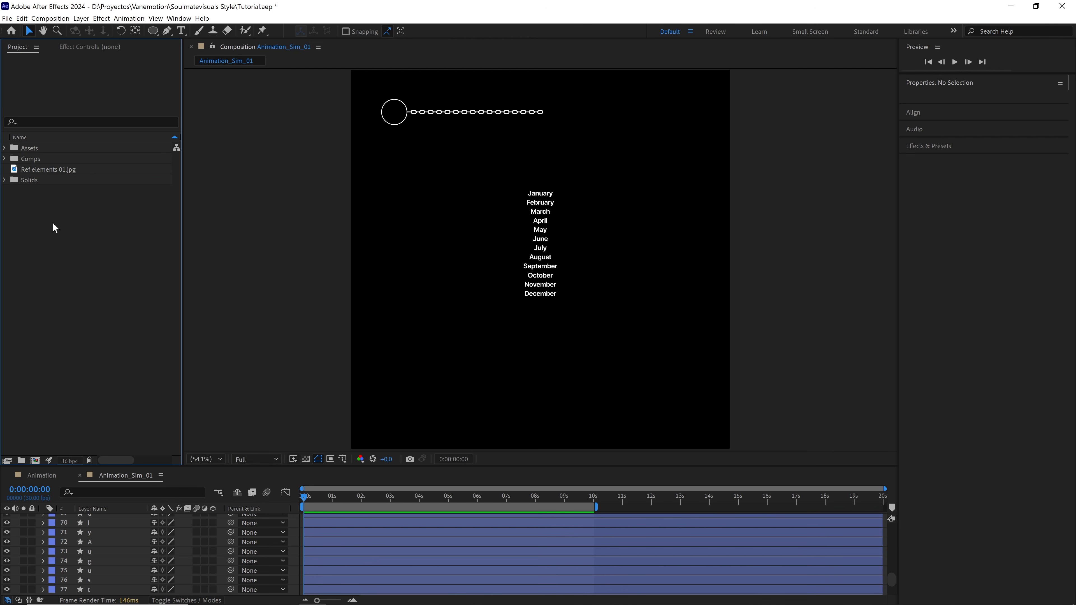
drag(36, 169, 29, 150)
Enlarge the timeline area and bring the topmost layers of Animation_Sim_01 into view
drag(222, 467, 232, 391)
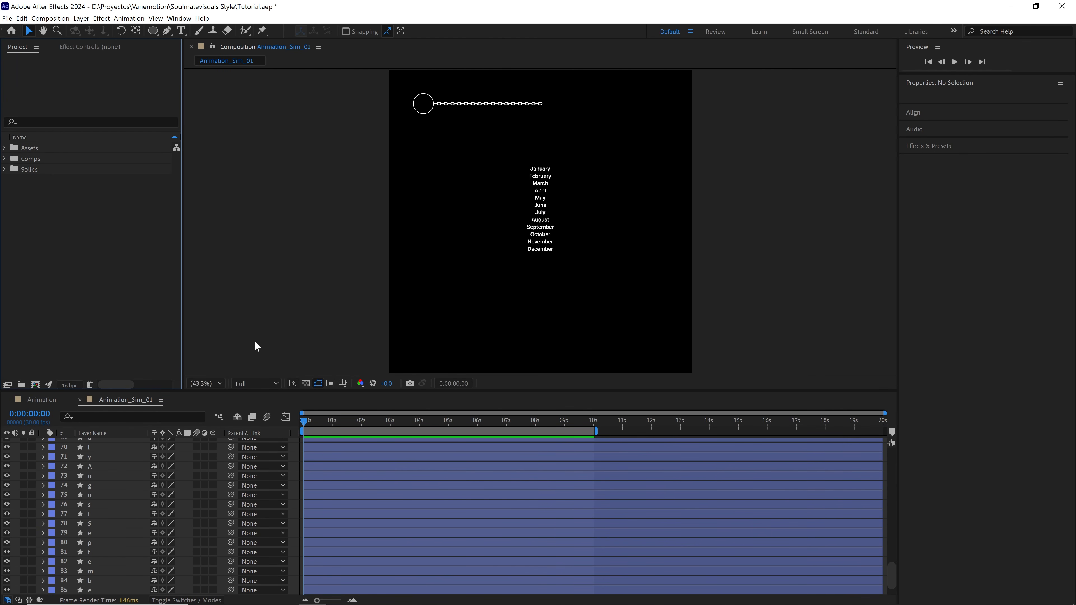
drag(892, 576, 905, 455)
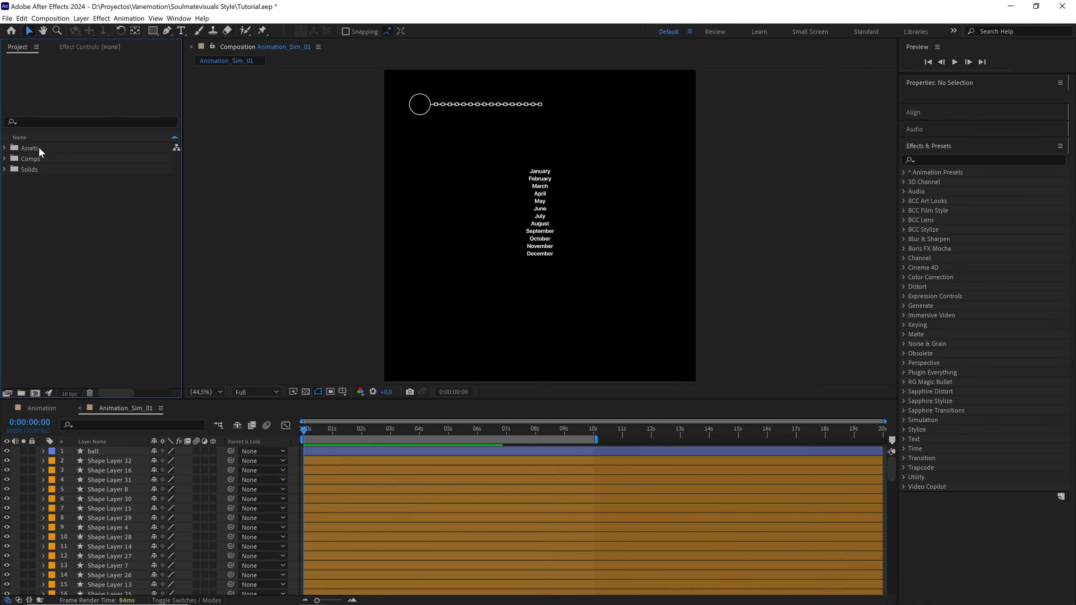
Import the Brand color Soulmatevisuals image into the Assets folder
click(39, 149)
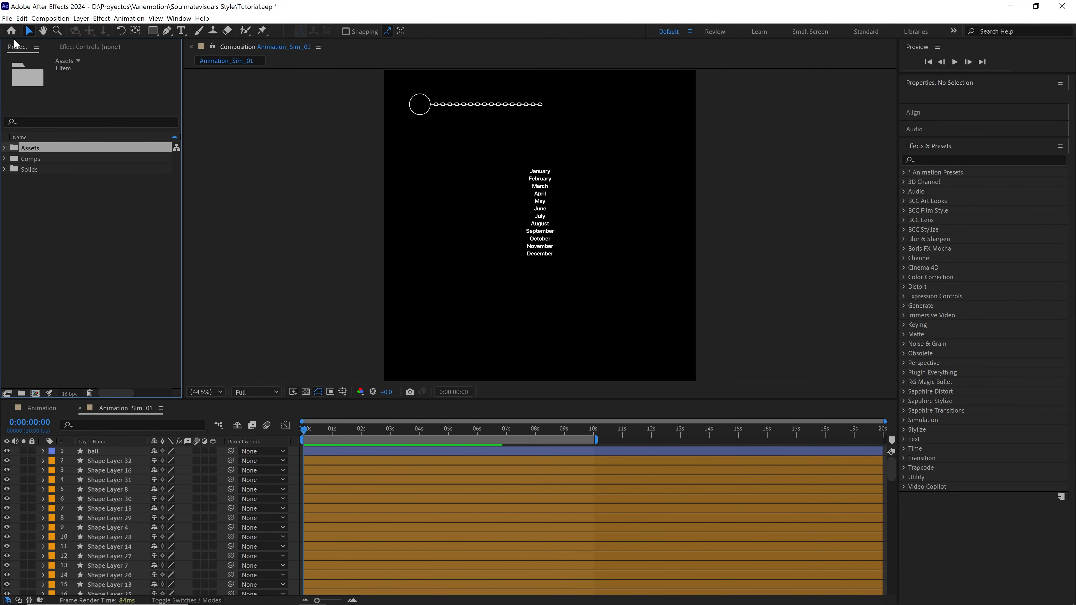
click(8, 18)
mouse_move(106, 152)
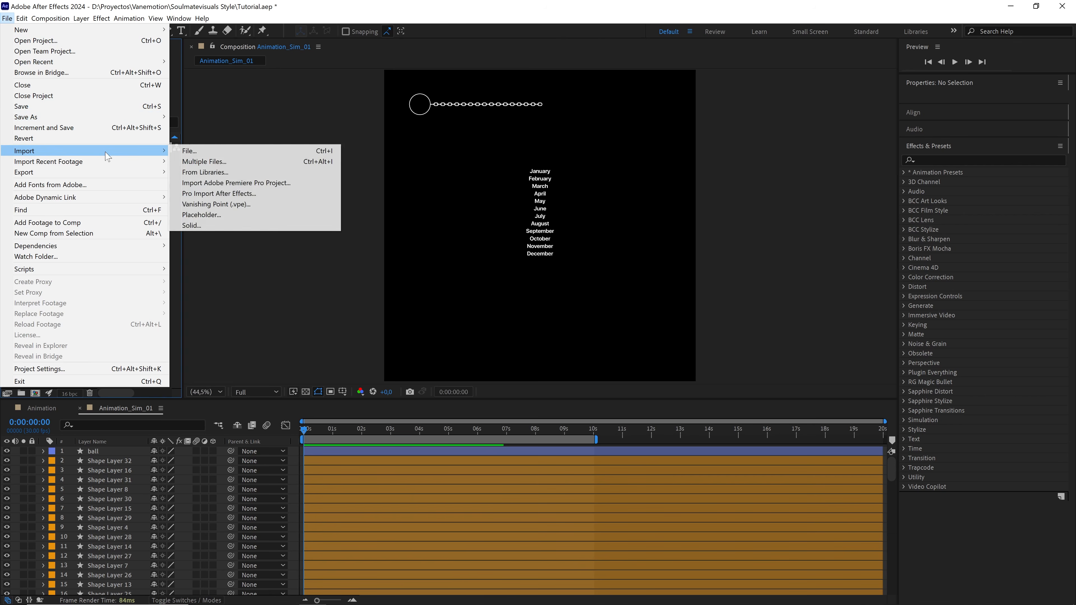
click(192, 152)
click(192, 140)
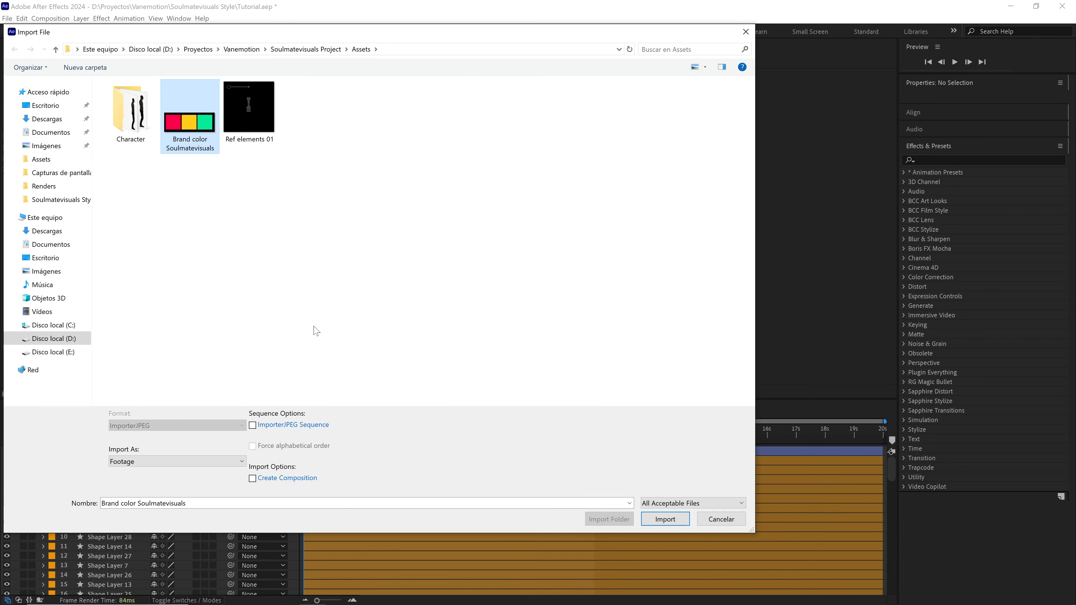
click(672, 521)
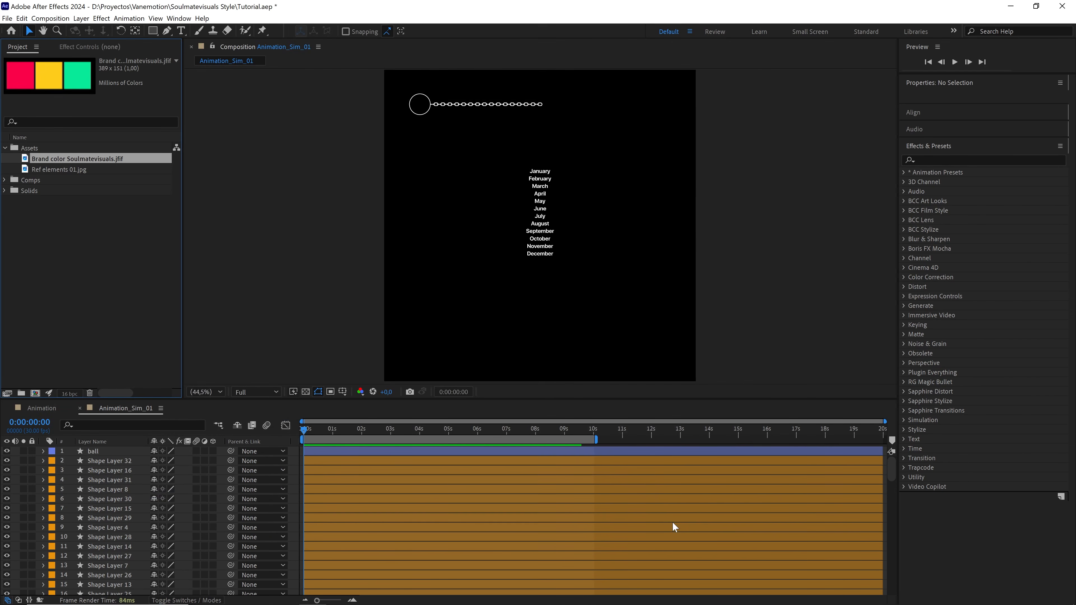
Import the Character folder's images 0001 to 0074 as a PNG sequence, starting from file 0001
click(111, 239)
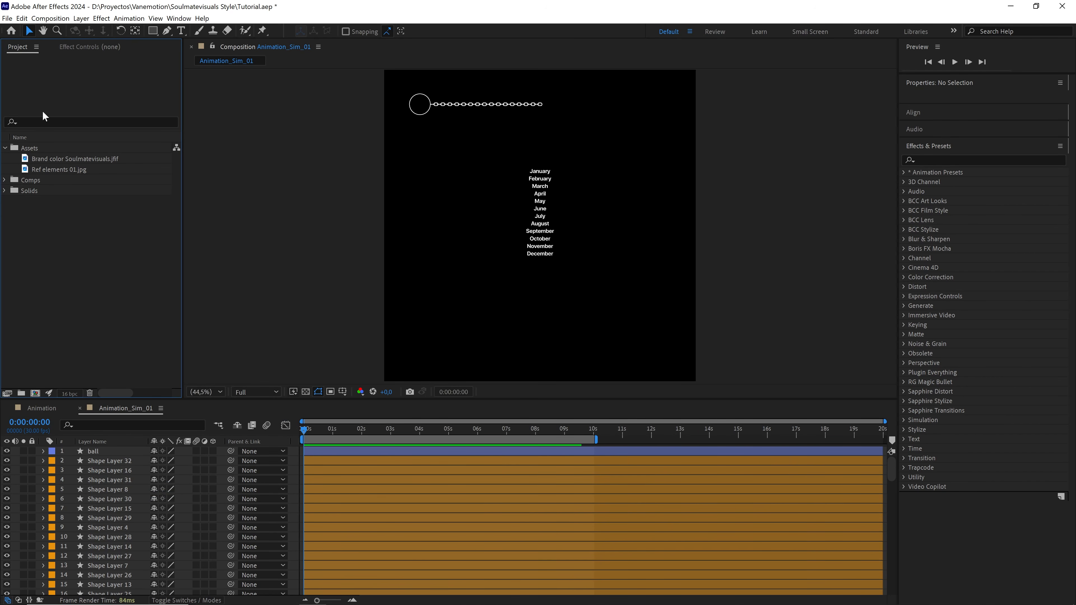
click(7, 19)
mouse_move(114, 153)
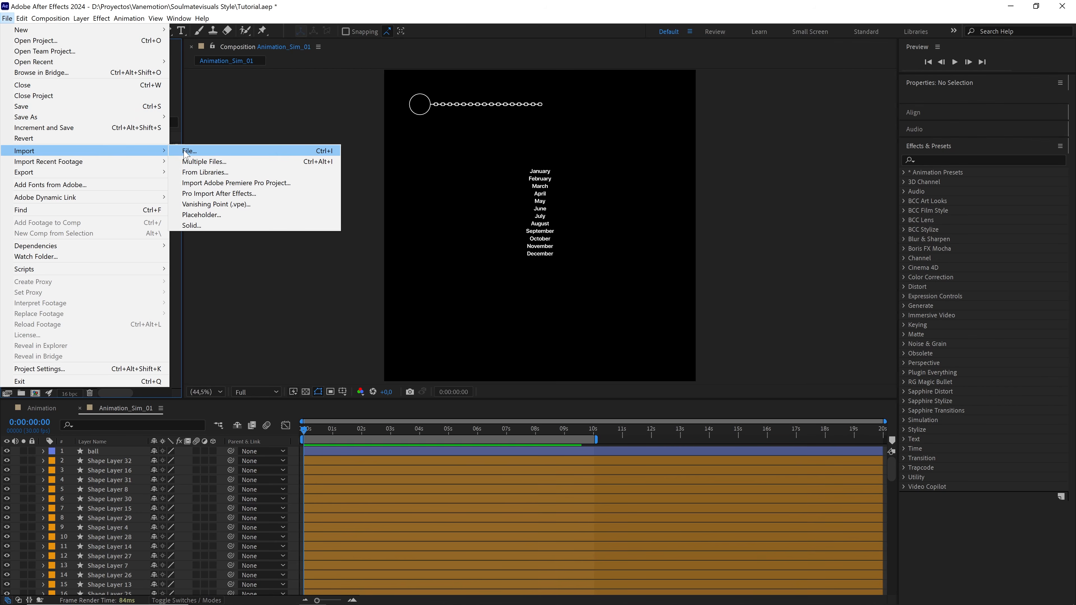
click(197, 152)
double_click(142, 118)
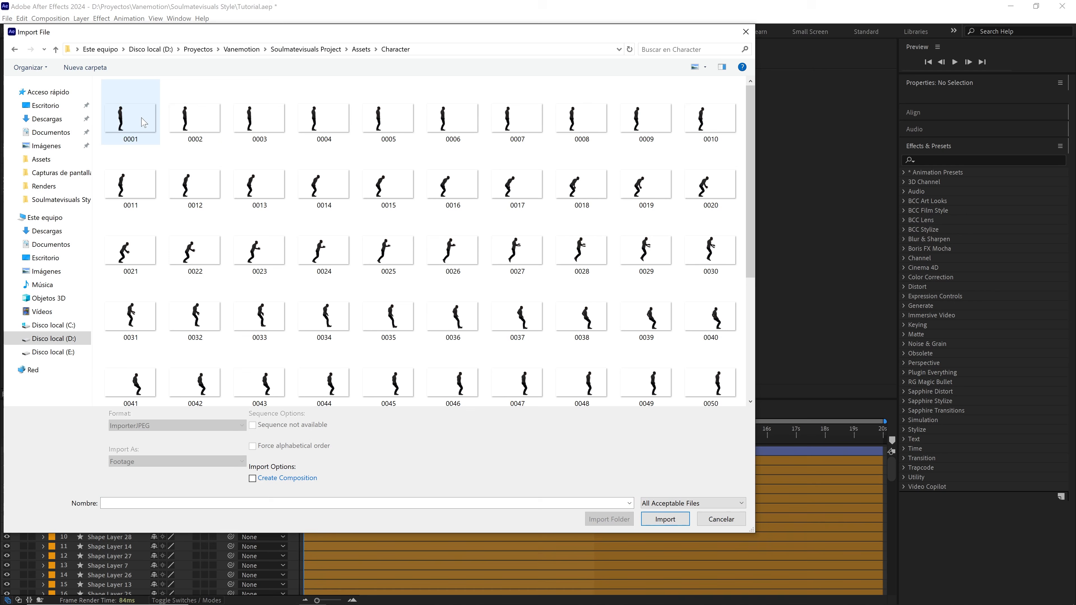
click(143, 122)
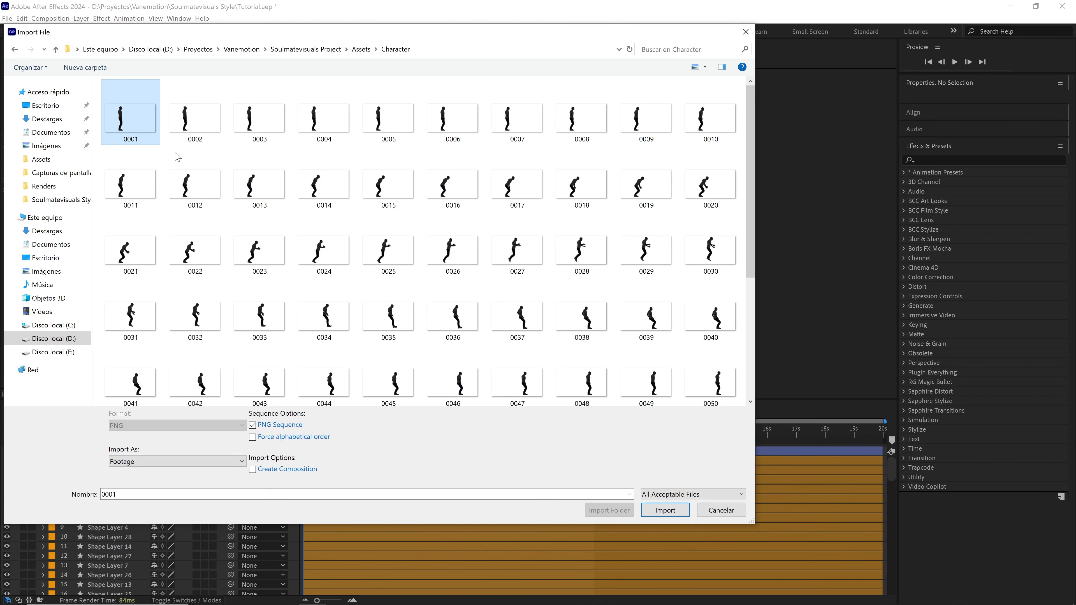
scroll(319, 267, down, 5)
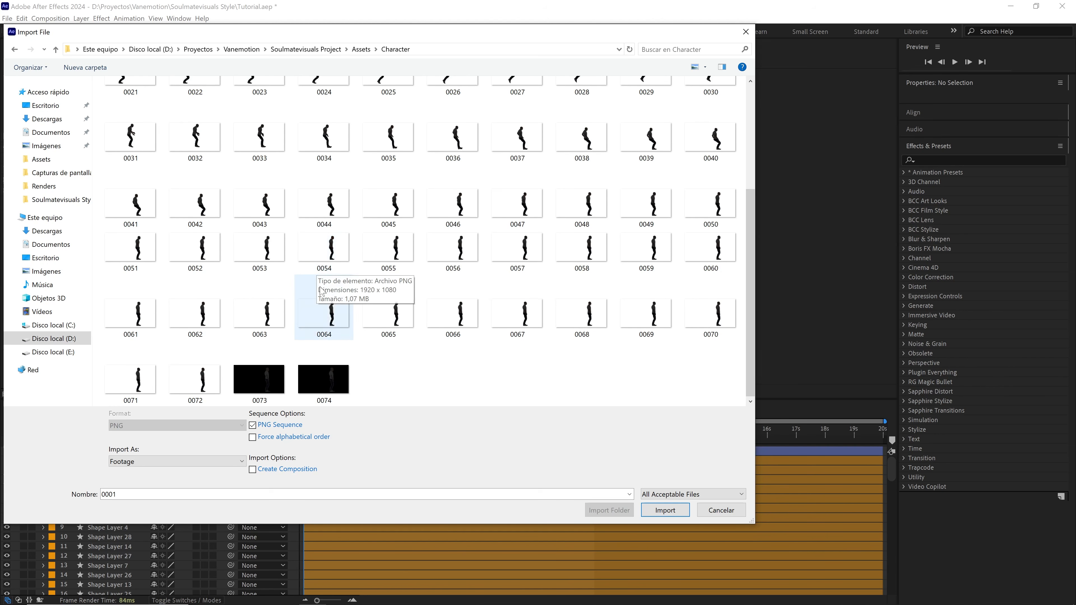
click(332, 373)
scroll(332, 373, up, 4)
click(141, 130)
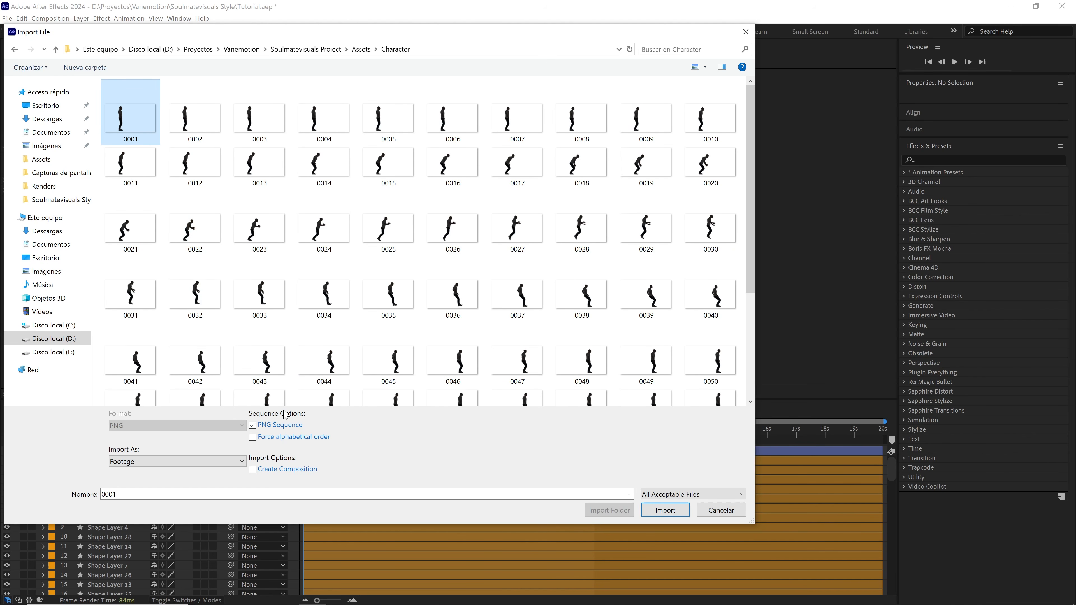
click(252, 428)
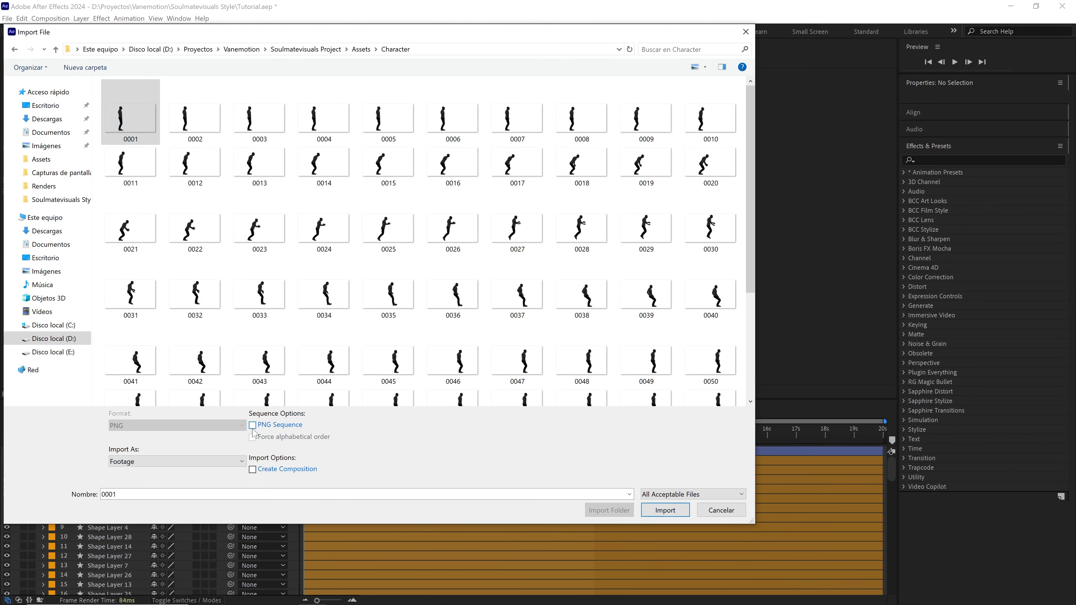
click(688, 509)
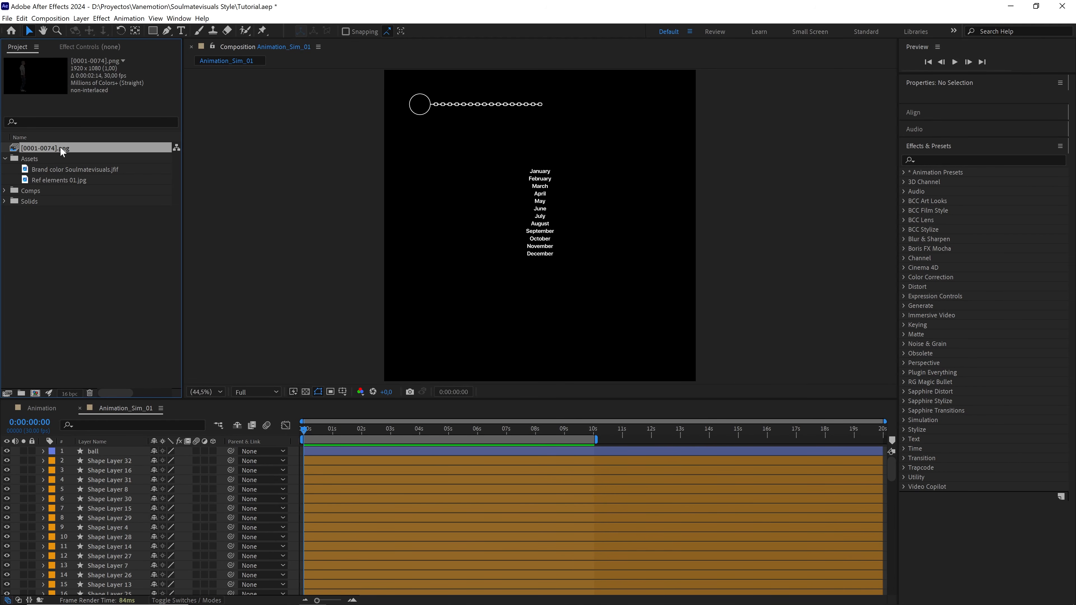
Create a composition from the [0001-0074].png sequence, rename it Character, and move it into the Comps folder
drag(60, 146, 39, 394)
right_click(39, 191)
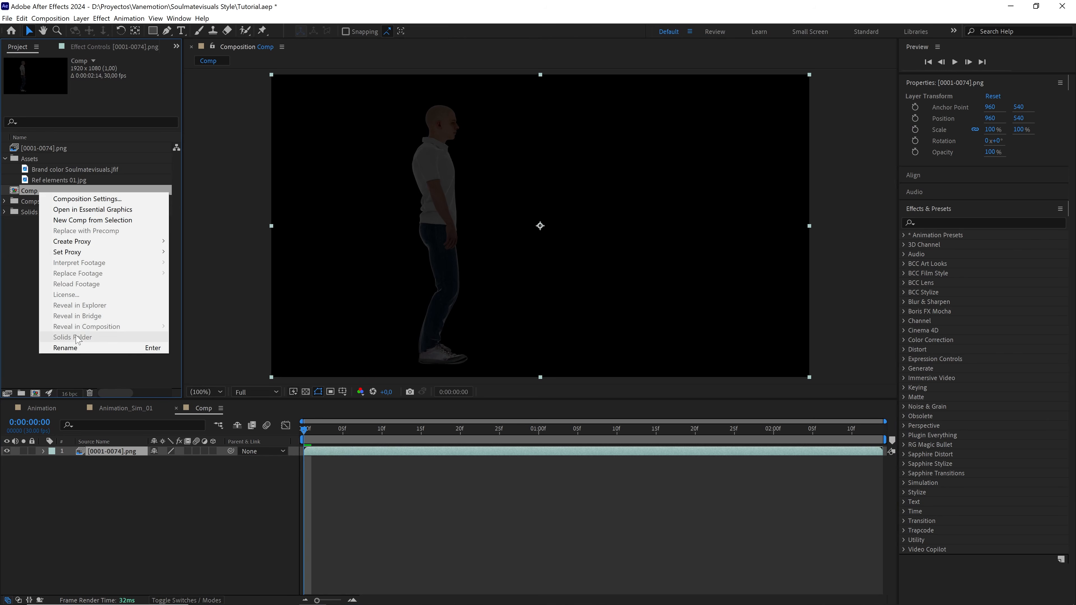
click(75, 349)
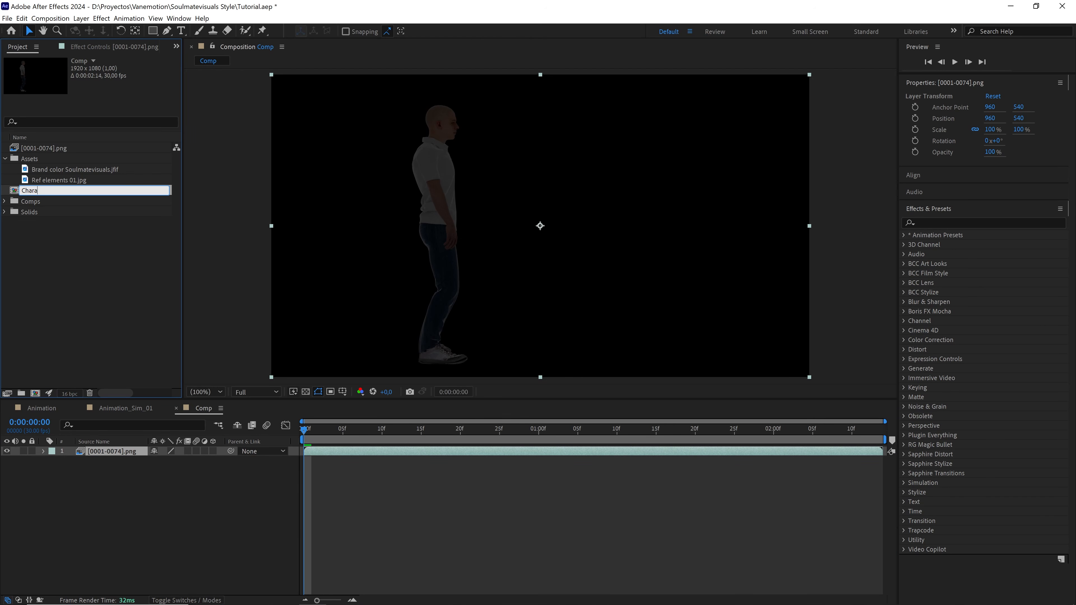
click(78, 322)
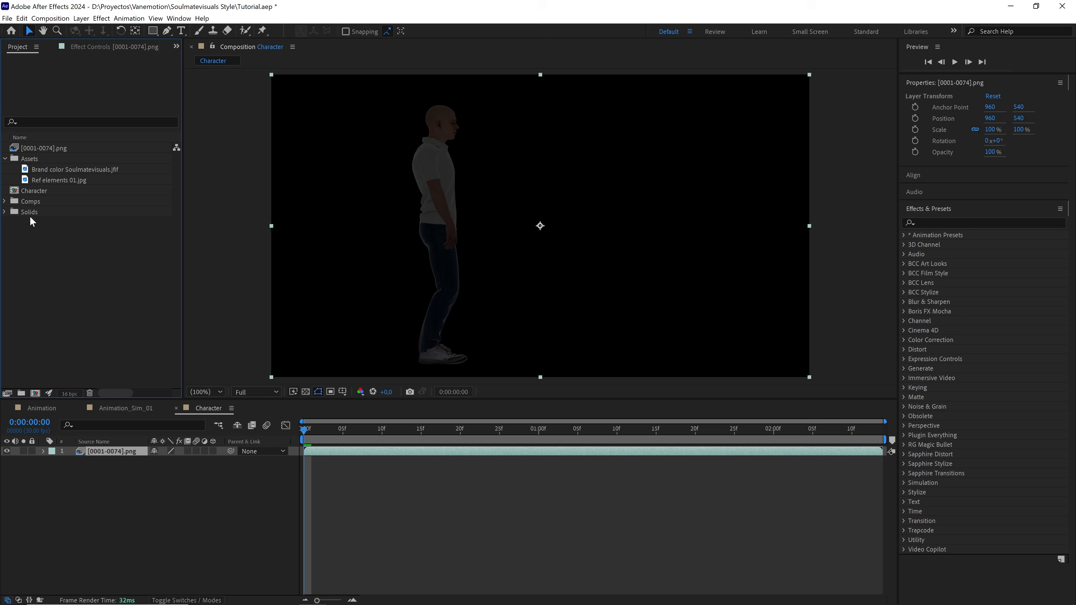
drag(29, 189, 36, 198)
Scrub through and play the Character composition to review the walking figure
drag(311, 428, 674, 437)
key(space)
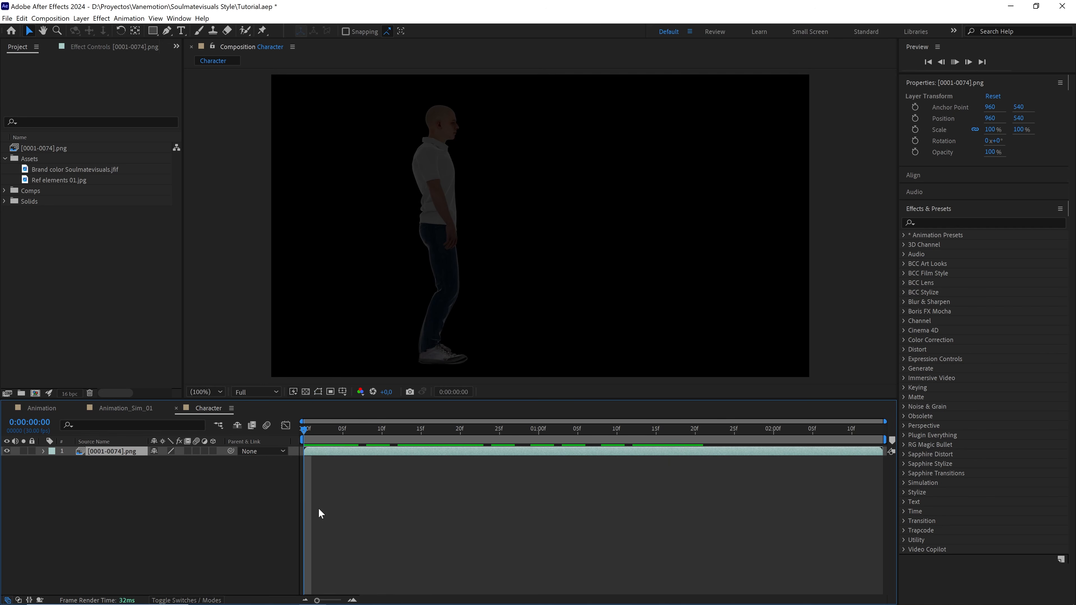
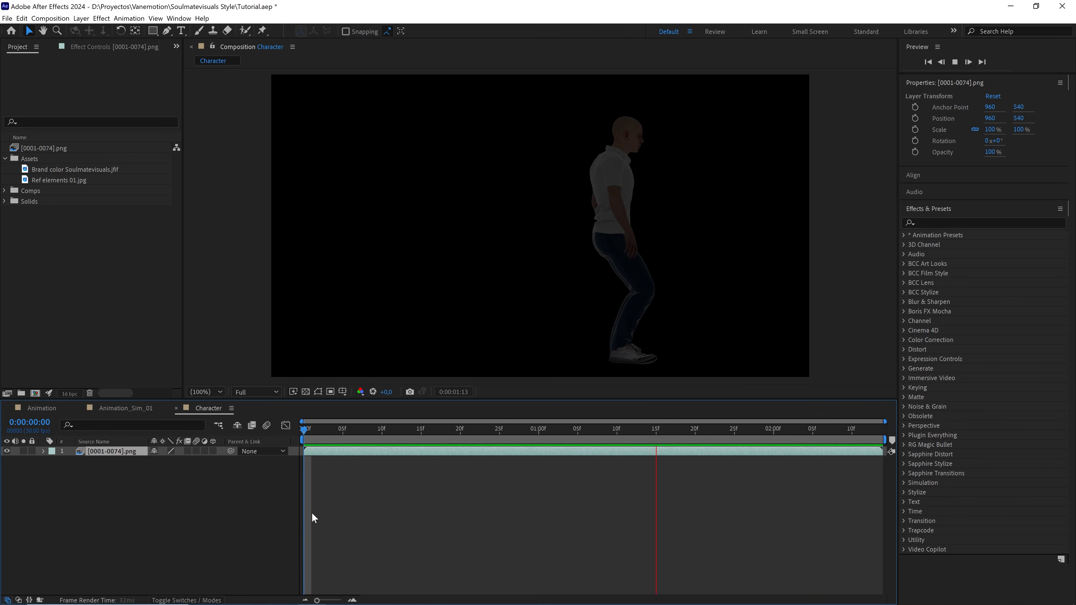
key(space)
Apply the Fill effect to the [0001-0074].png layer and set its color to white (FFFFFF)
click(946, 220)
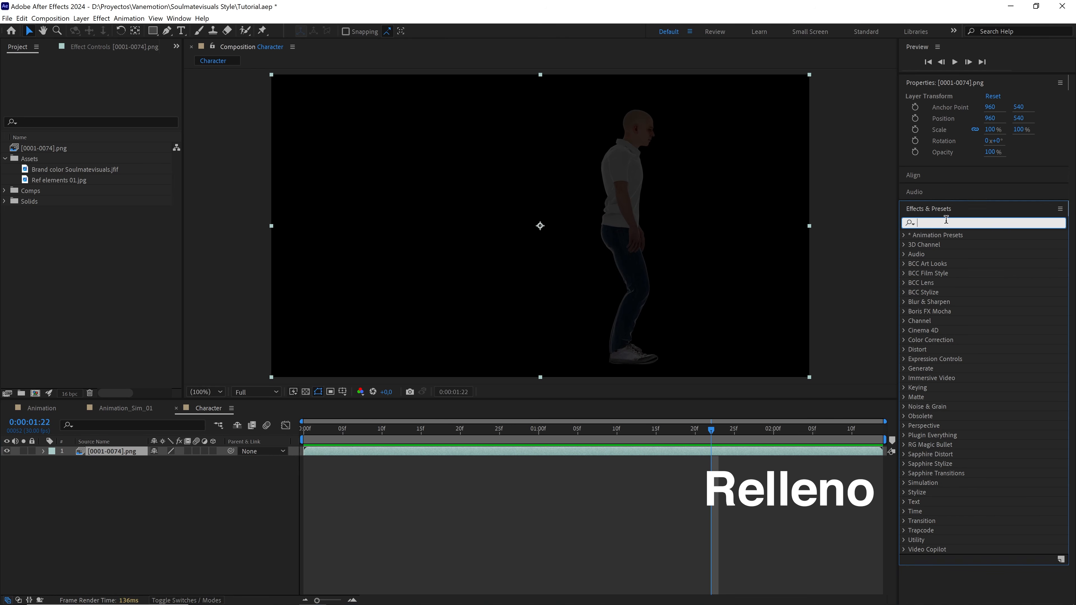
text(fill)
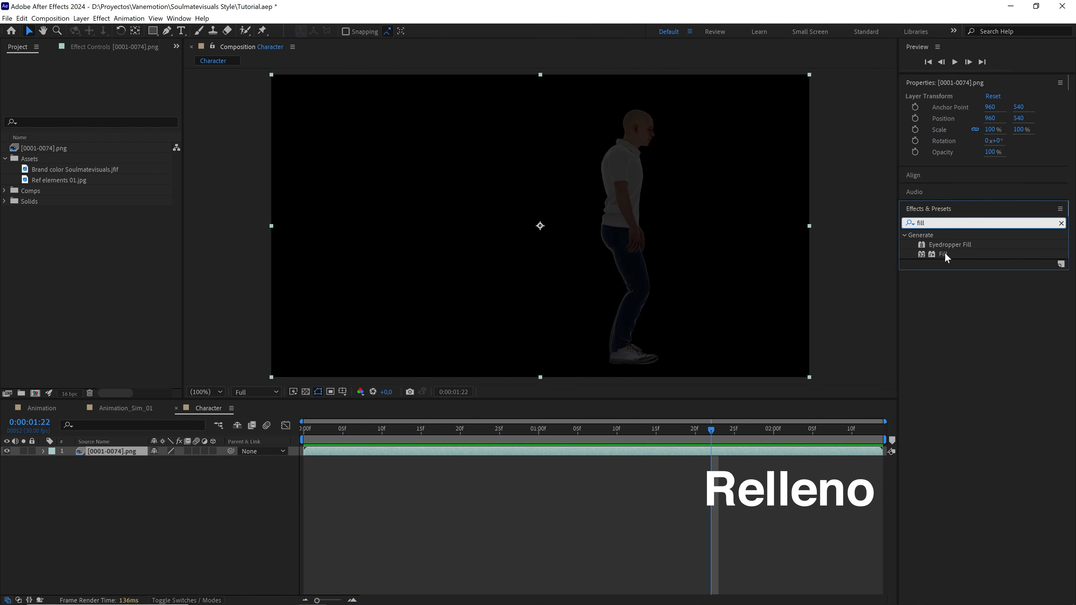
drag(945, 255, 667, 262)
drag(598, 263, 572, 260)
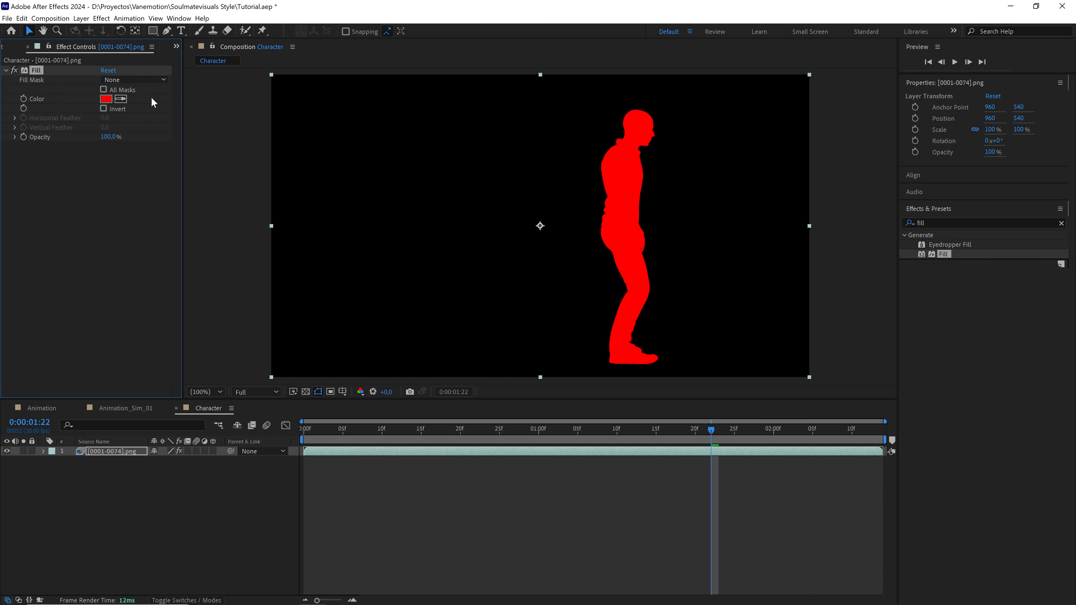
click(105, 99)
mouse_move(242, 221)
mouse_down()
mouse_move(224, 119)
mouse_move(199, 102)
mouse_up()
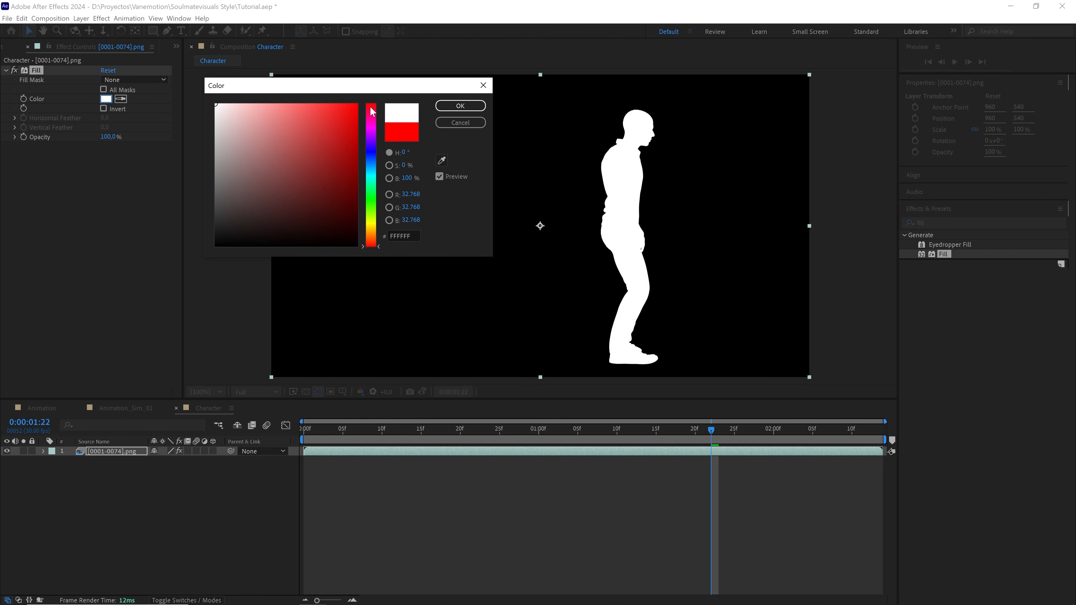
click(457, 106)
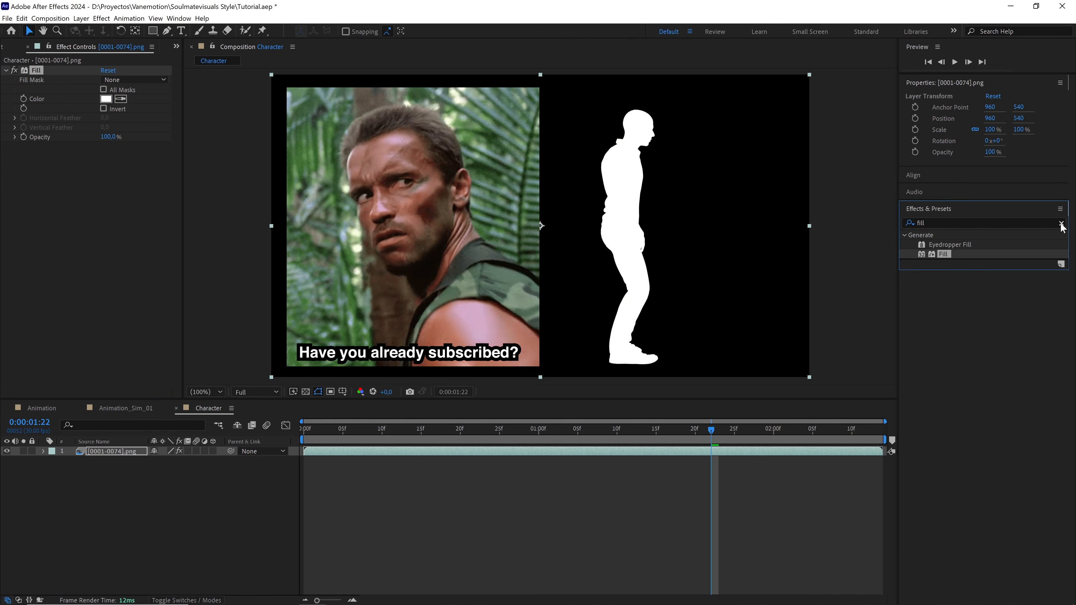
Return to the project items and collapse the Assets folder
click(4, 47)
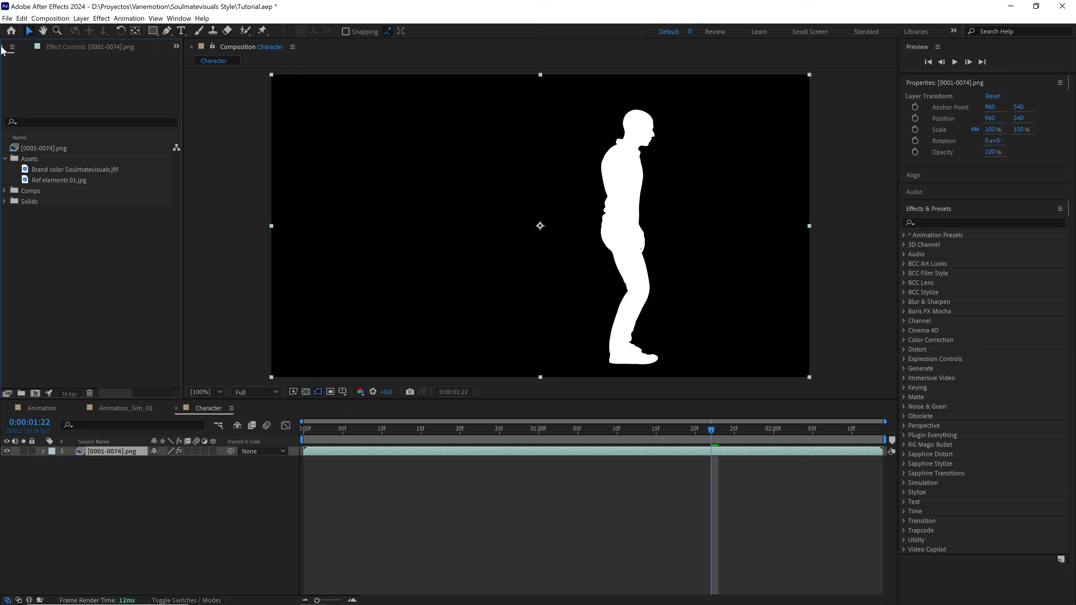
click(4, 159)
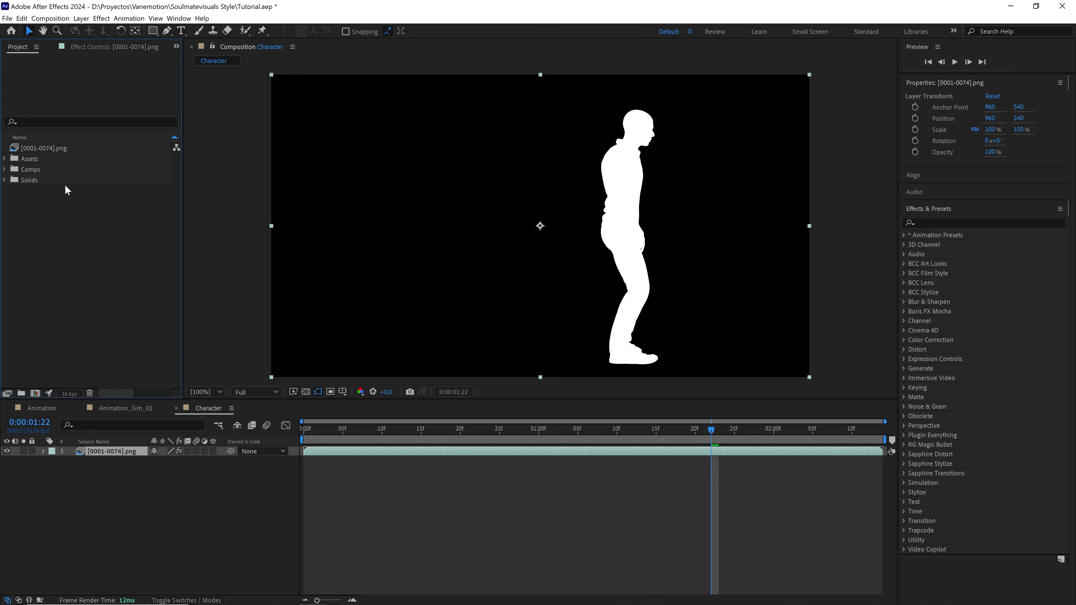
Move the [0001-0074].png sequence into the Assets folder and clear the layer selection in the Character composition
click(45, 145)
drag(45, 145, 30, 155)
click(155, 494)
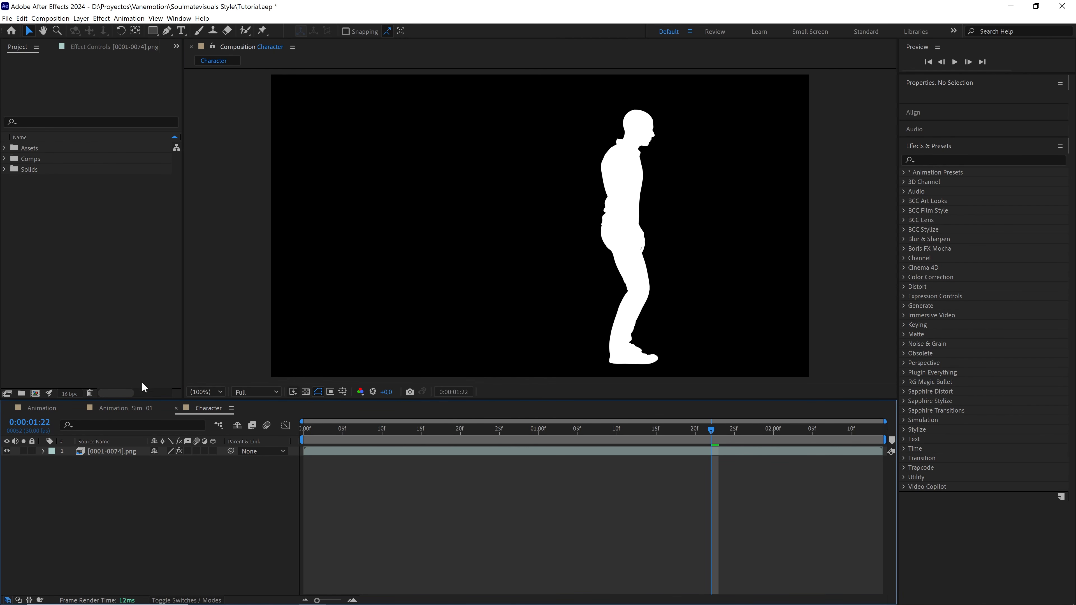
Switch to the Animation_Sim_01 composition and place Brand color Soulmatevisuals.jfif from Assets near the canvas's lower-left corner
key(ctrl+w)
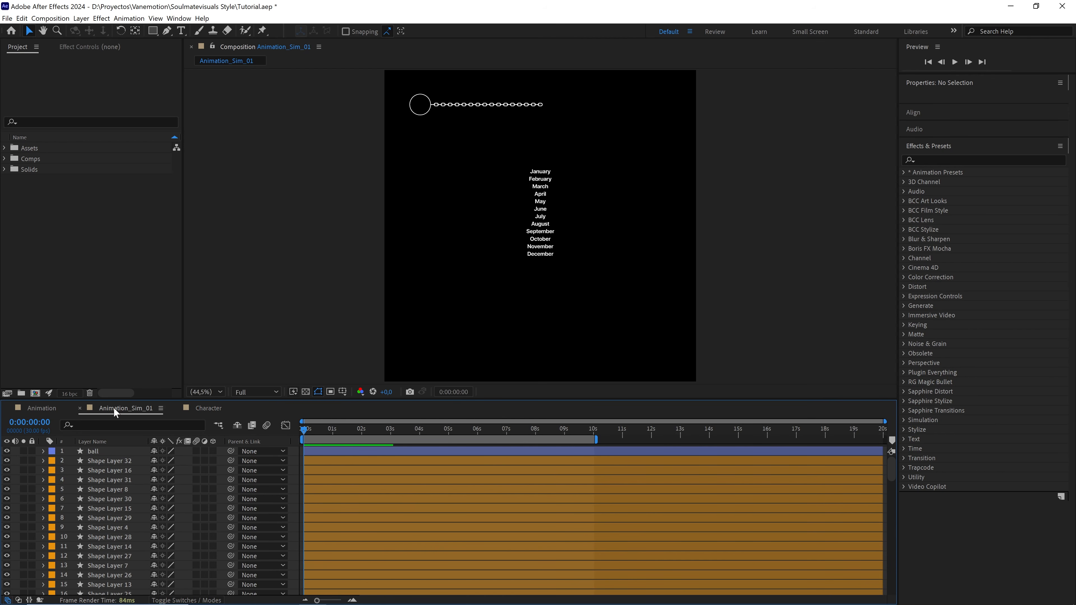
click(119, 323)
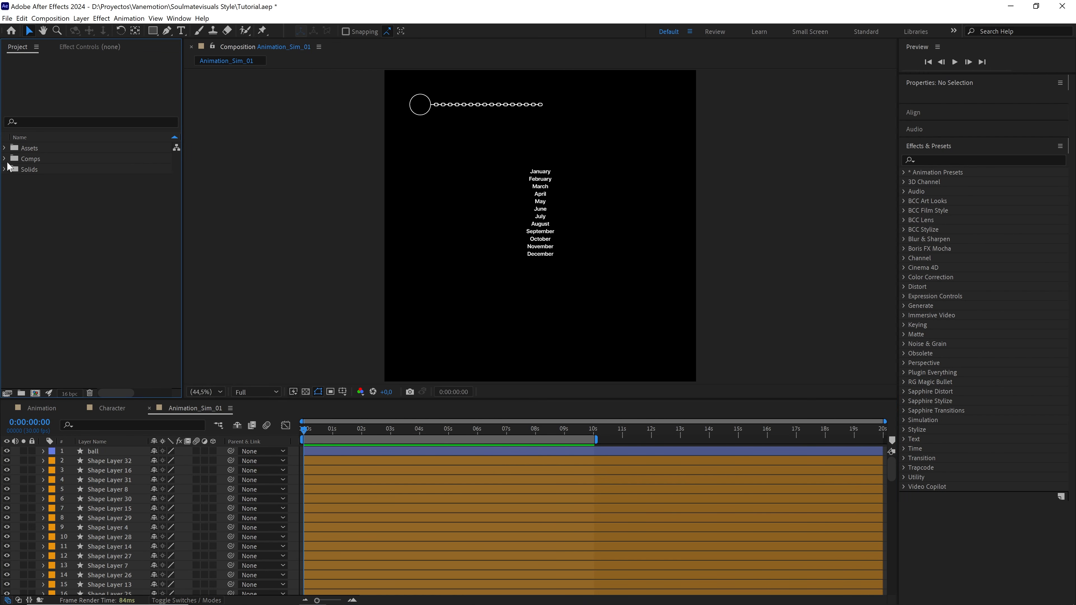
click(5, 148)
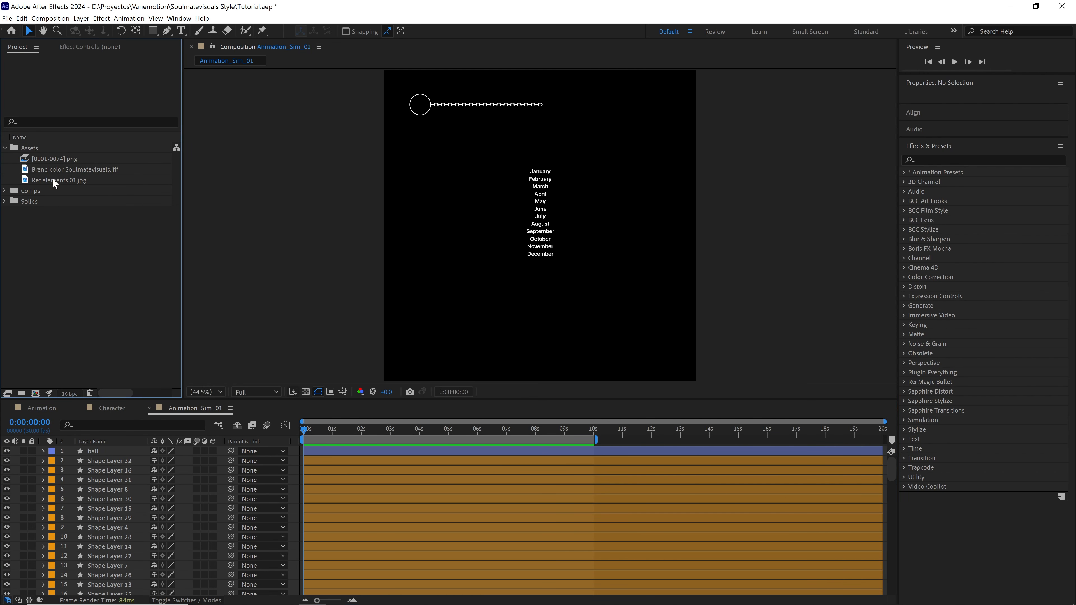
drag(59, 171, 427, 358)
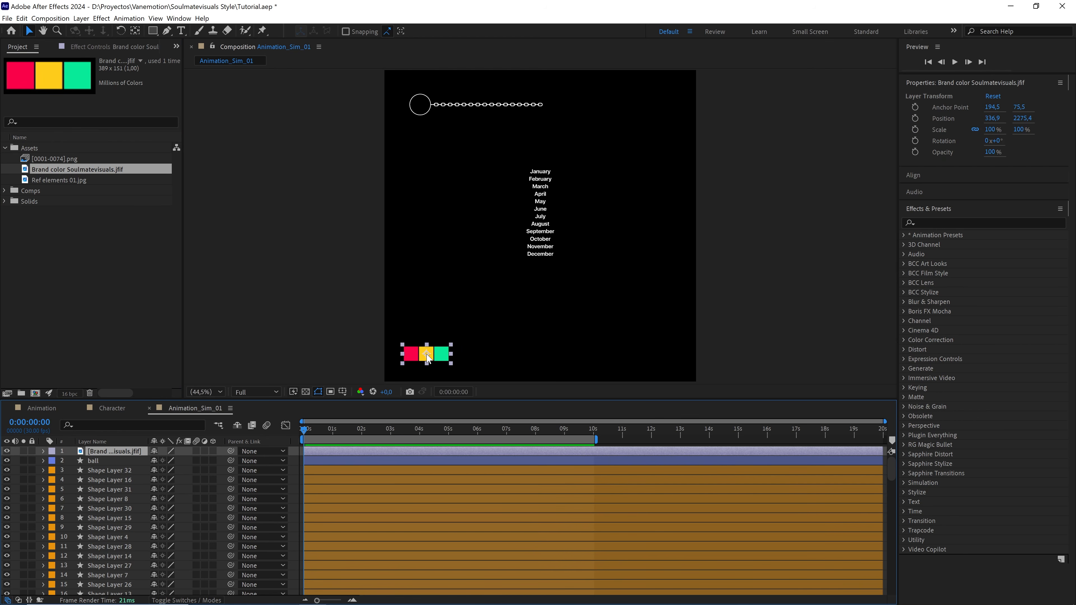
Set the current time to 0:00:01:06, the frame where the ball starts striking the month letters
click(312, 437)
drag(314, 434, 338, 436)
scroll(690, 264, up, 5)
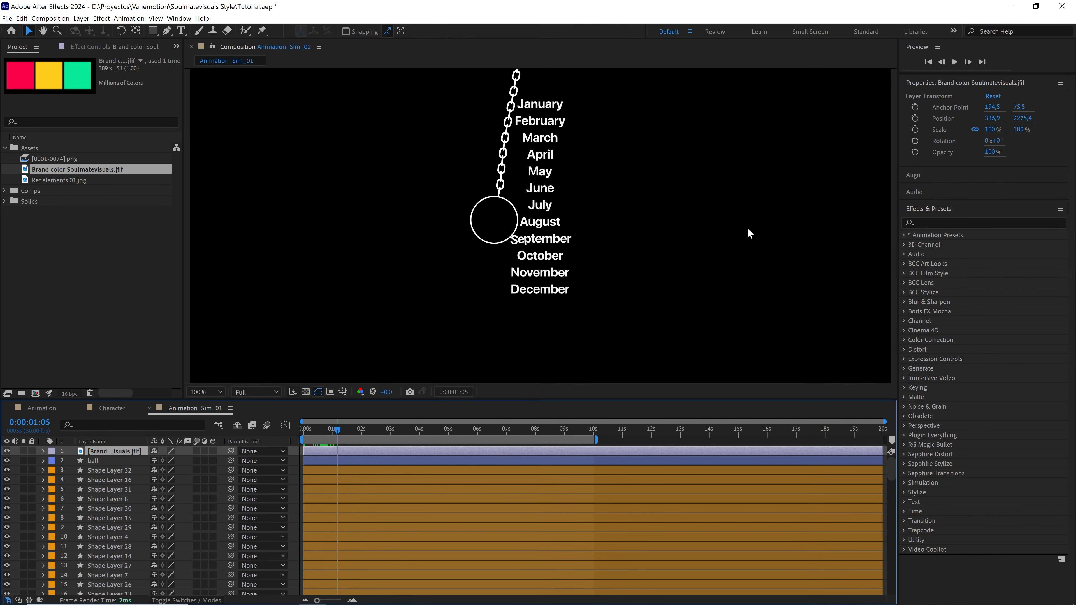
key(comma)
key(comma)
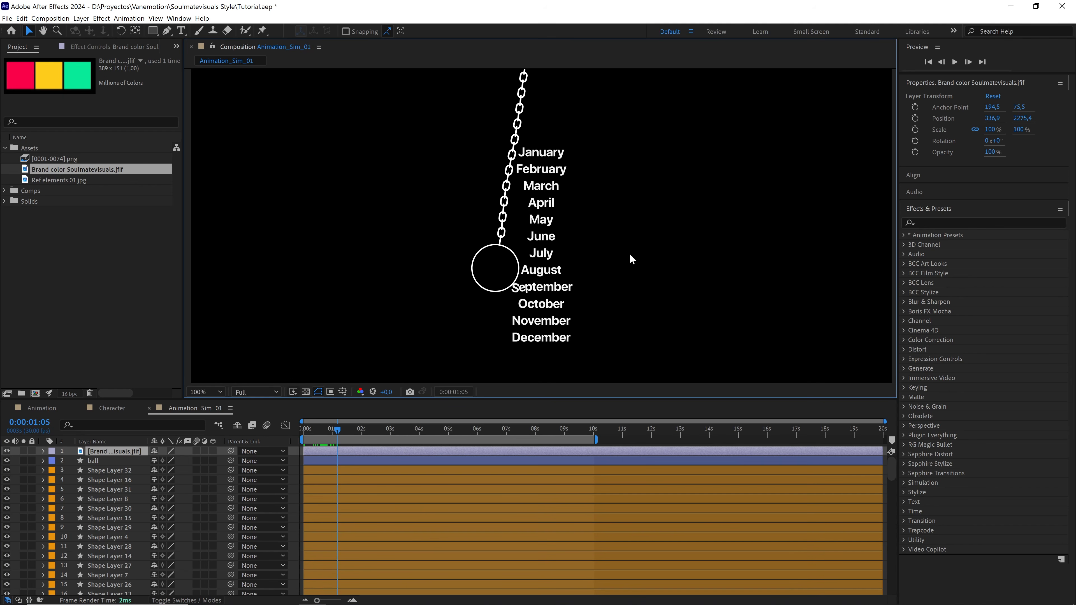
key(Page_Down)
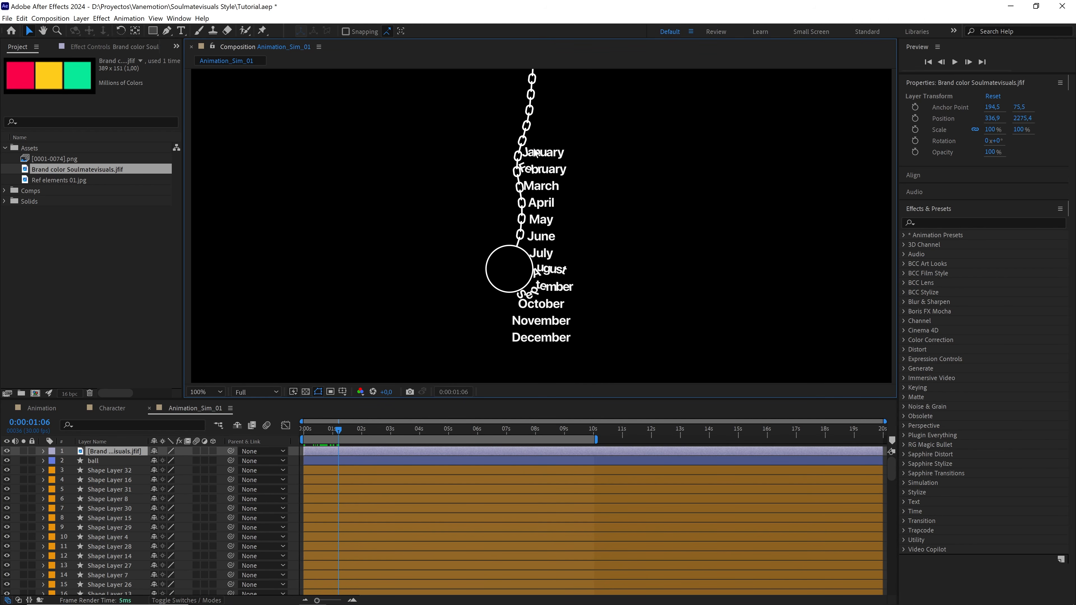
Select all individual letter layers from the J of January to the final r of September and split them at 0:00:01:06
scroll(92, 515, down, 5)
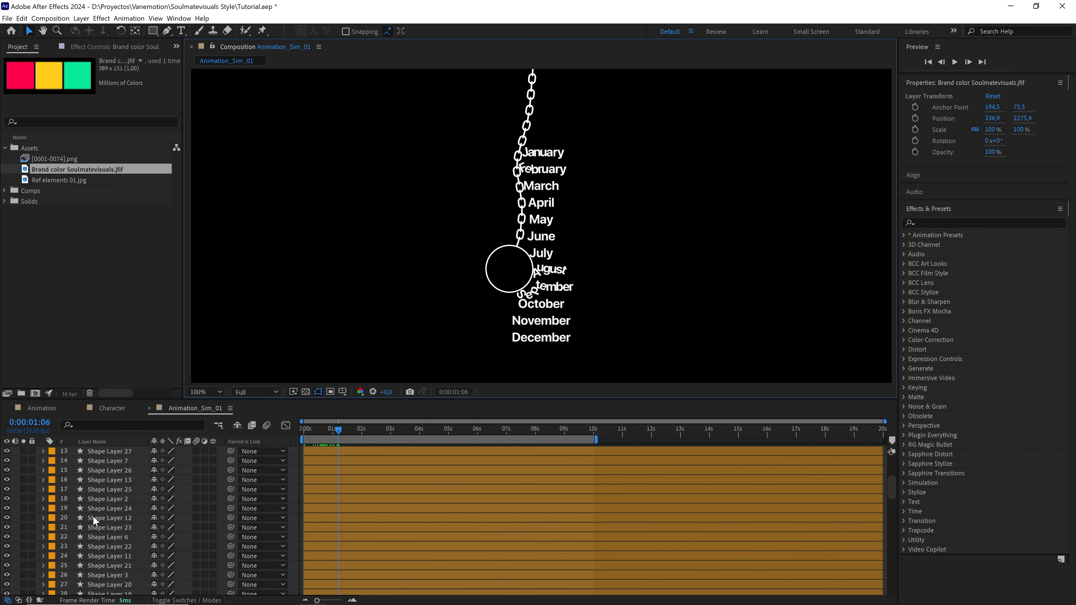
scroll(92, 515, down, 3)
scroll(92, 516, up, 1)
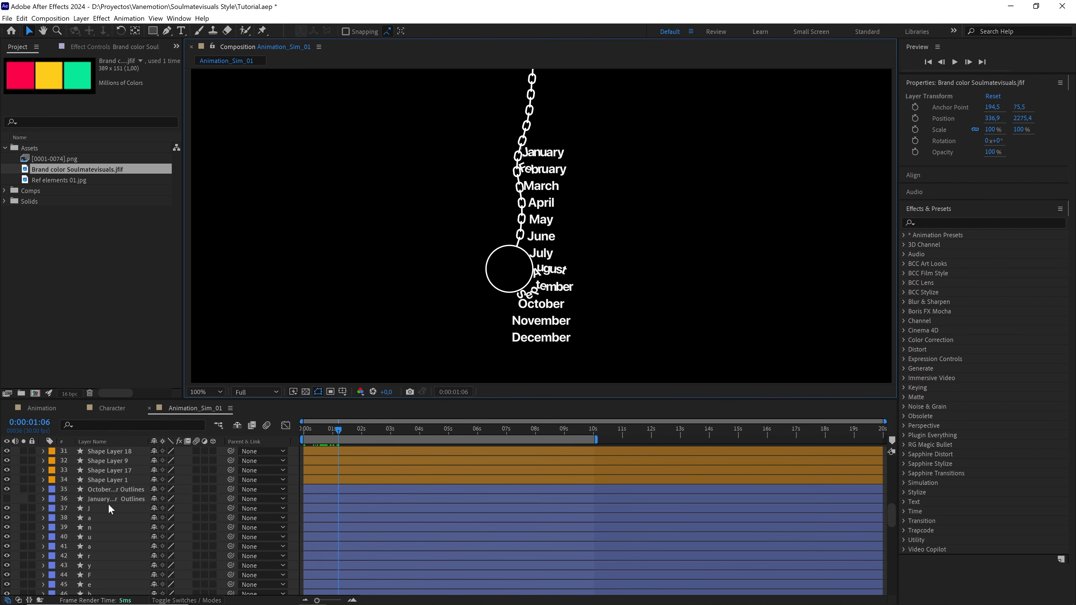
click(92, 508)
scroll(106, 517, down, 6)
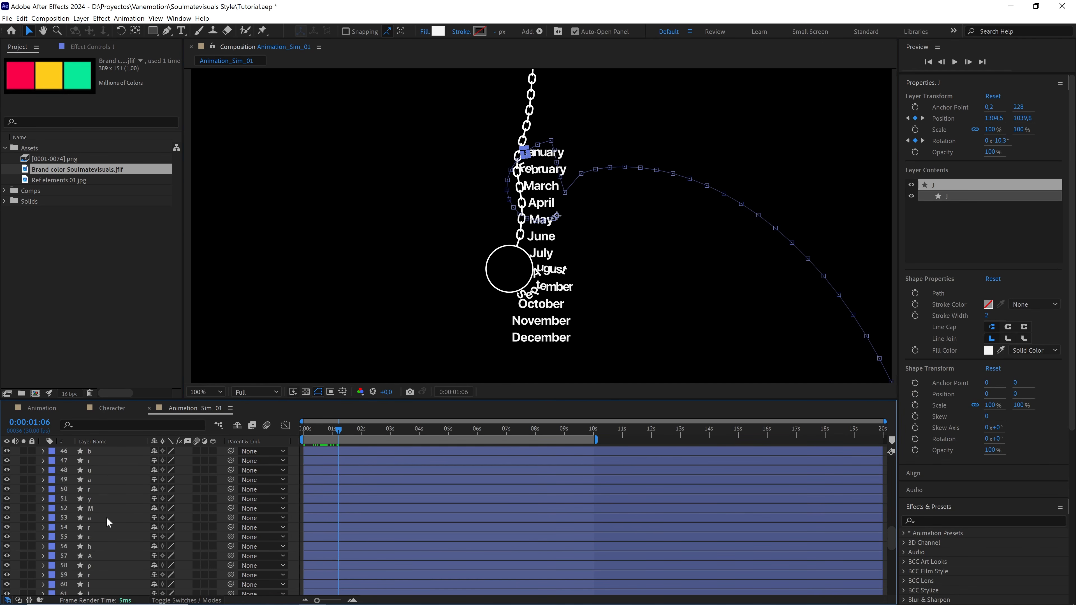
scroll(106, 517, down, 5)
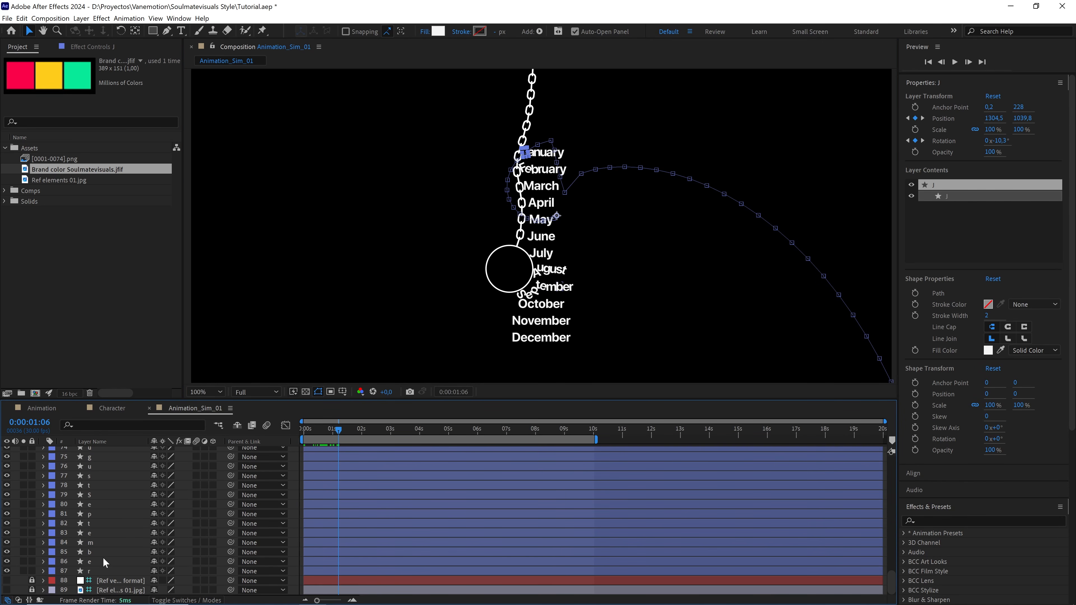
shift+click(92, 571)
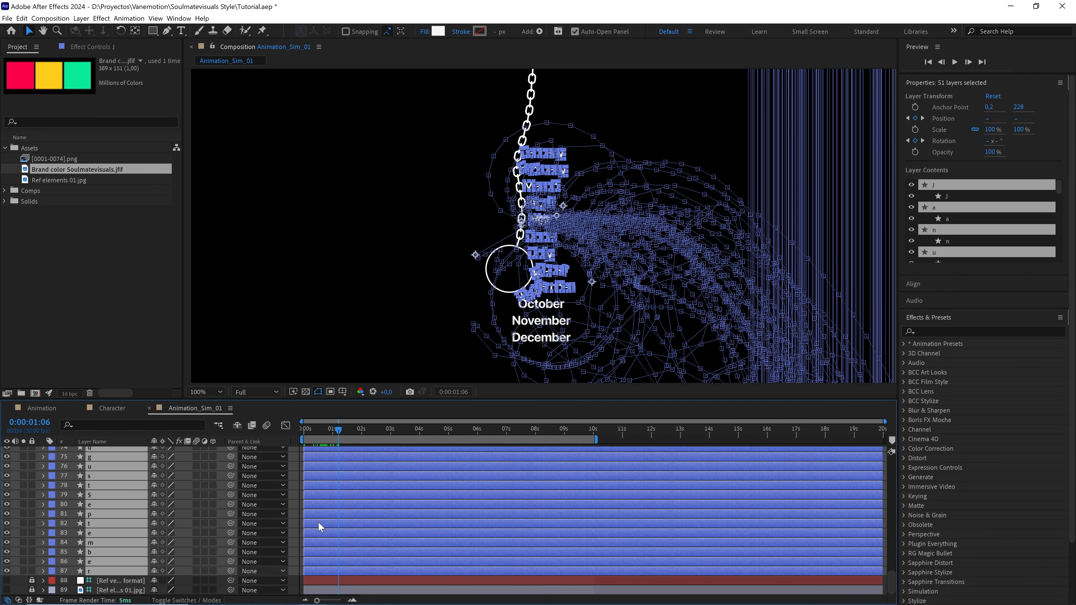
click(21, 18)
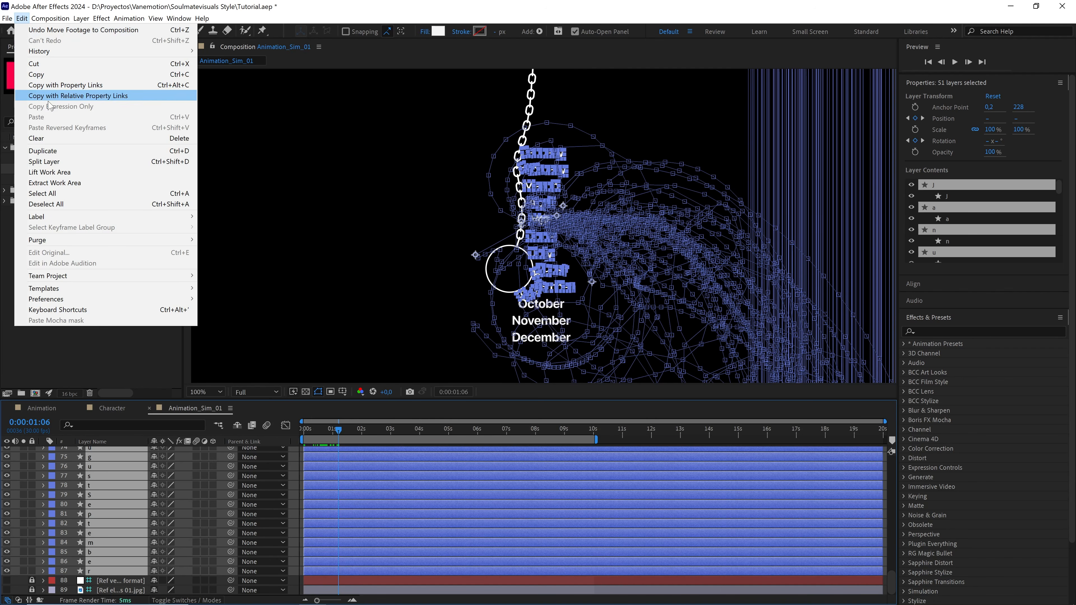
click(68, 162)
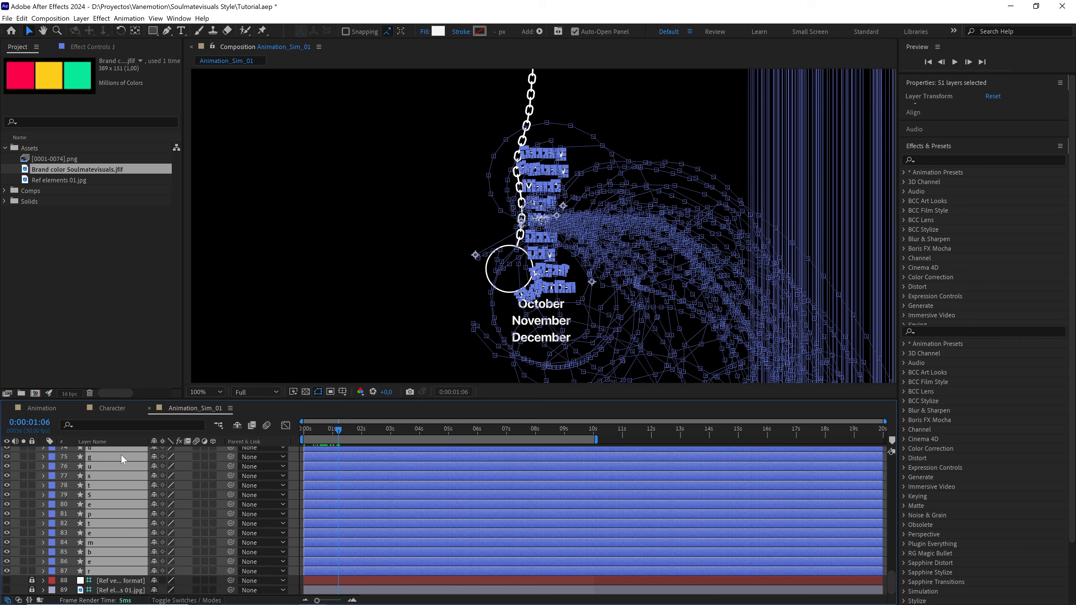
Move the split letter layers to the top of the layer stack, give them the Fuchsia label, and deselect them
scroll(121, 475, up, 10)
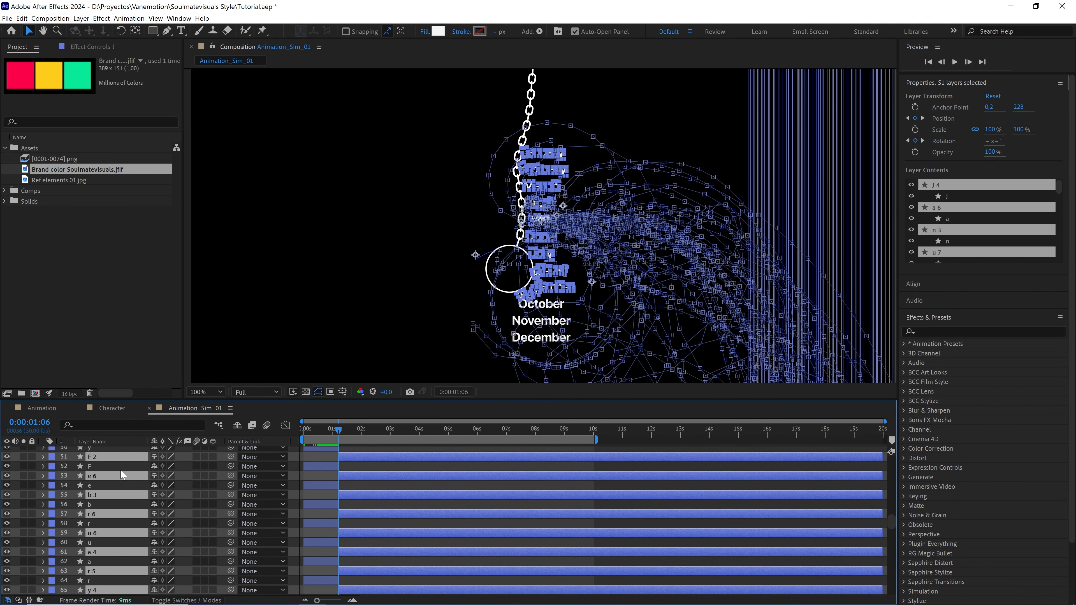
scroll(122, 475, up, 3)
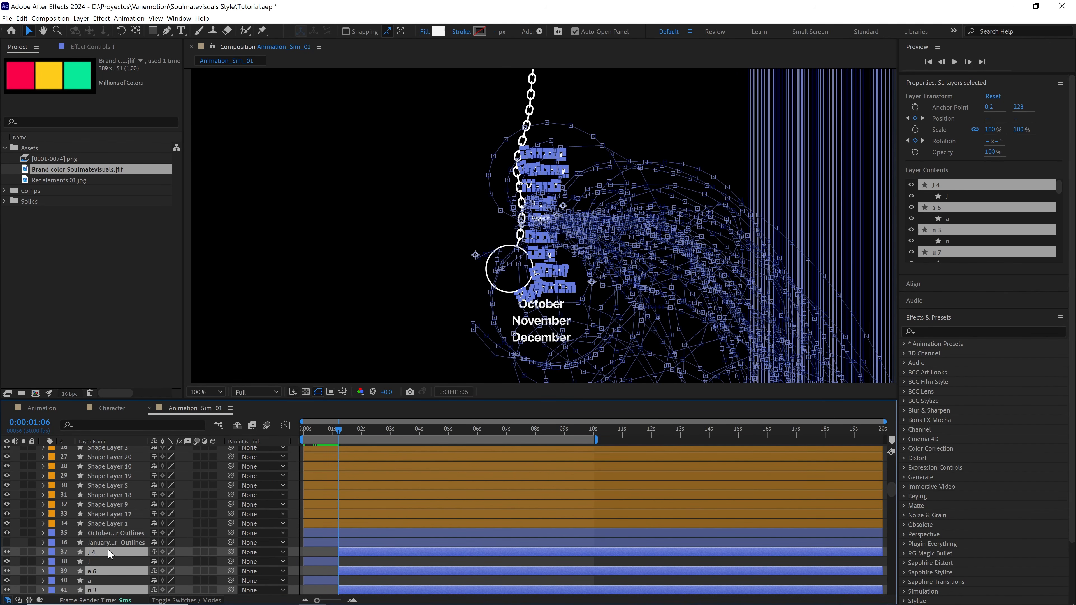
drag(107, 463, 109, 447)
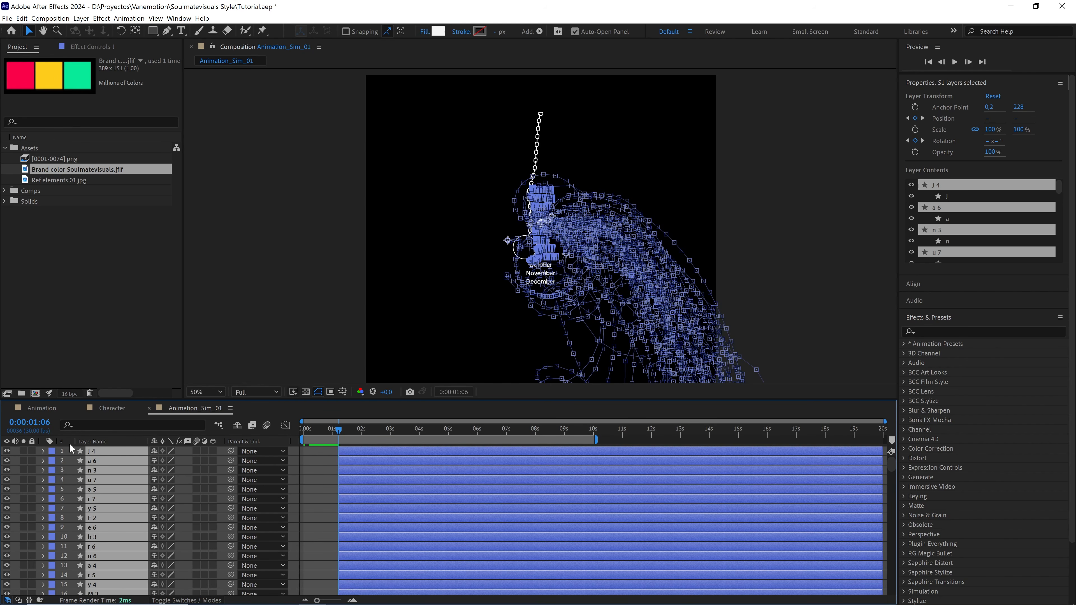
click(52, 455)
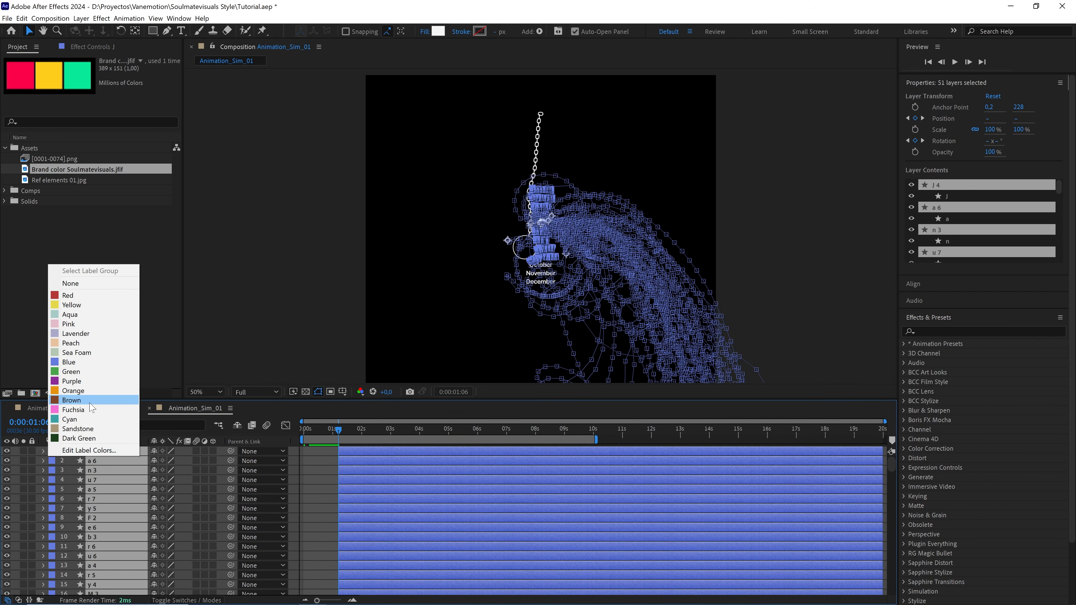
key(Escape)
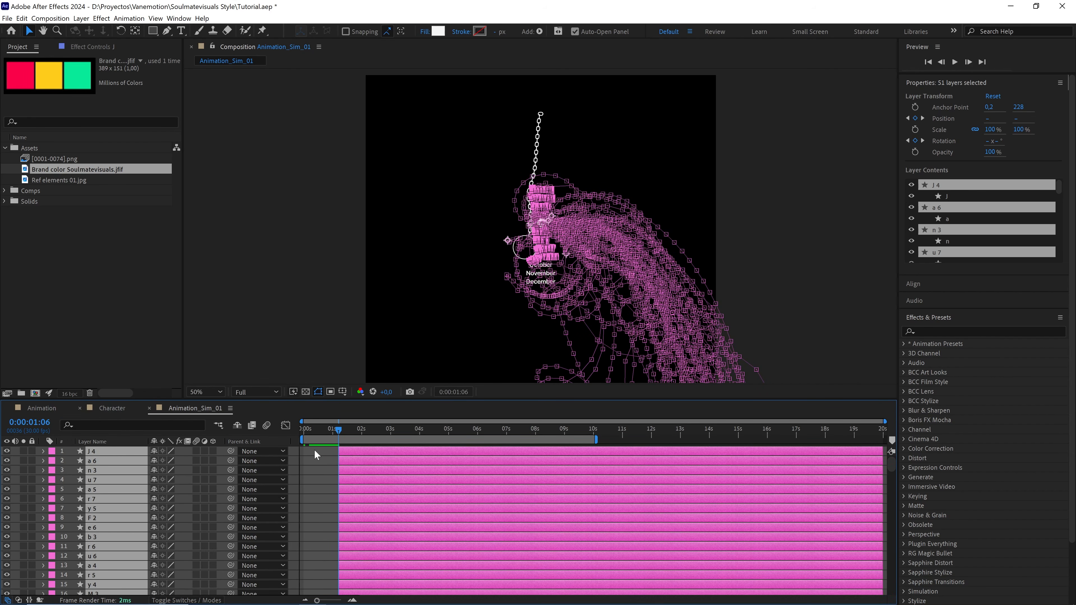
click(314, 455)
Select the Fuchsia label group and set its letters' fill to FA004A, sampled from the red brand swatch
key(h)
drag(468, 319, 467, 221)
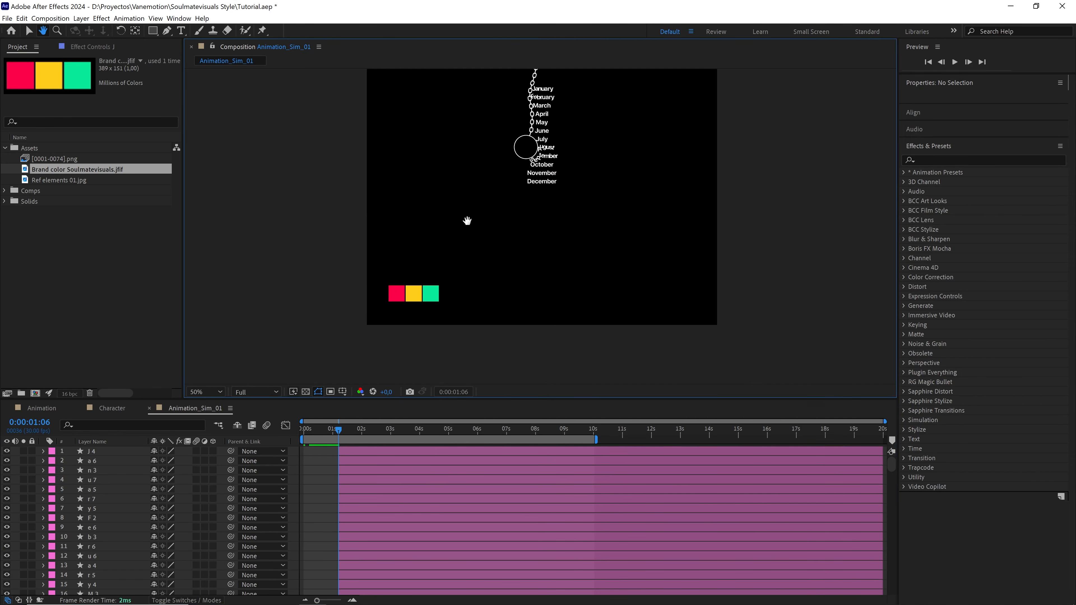
key(v)
click(52, 455)
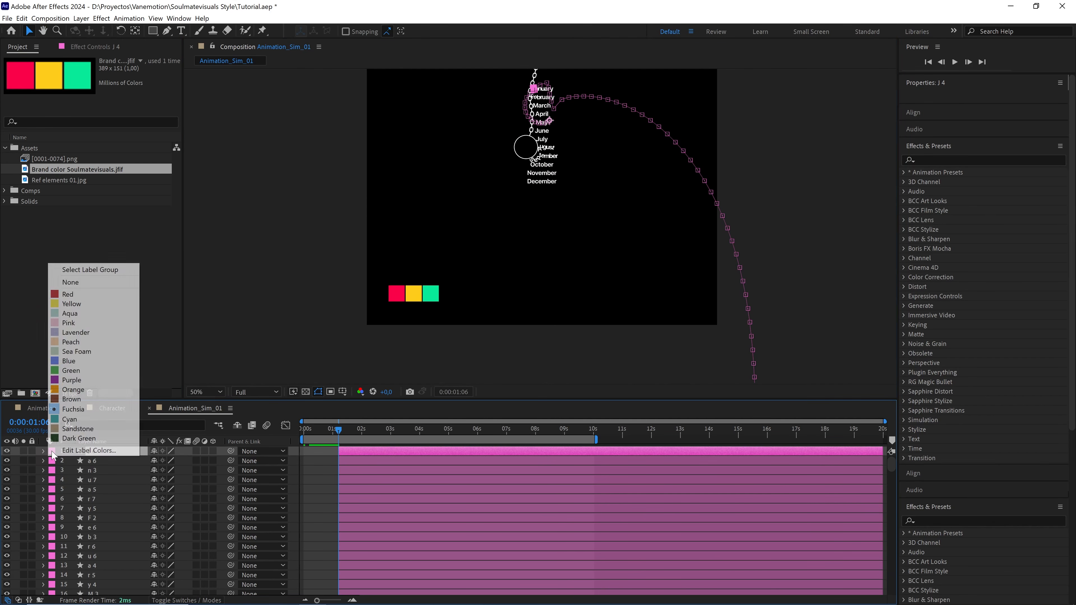
click(125, 270)
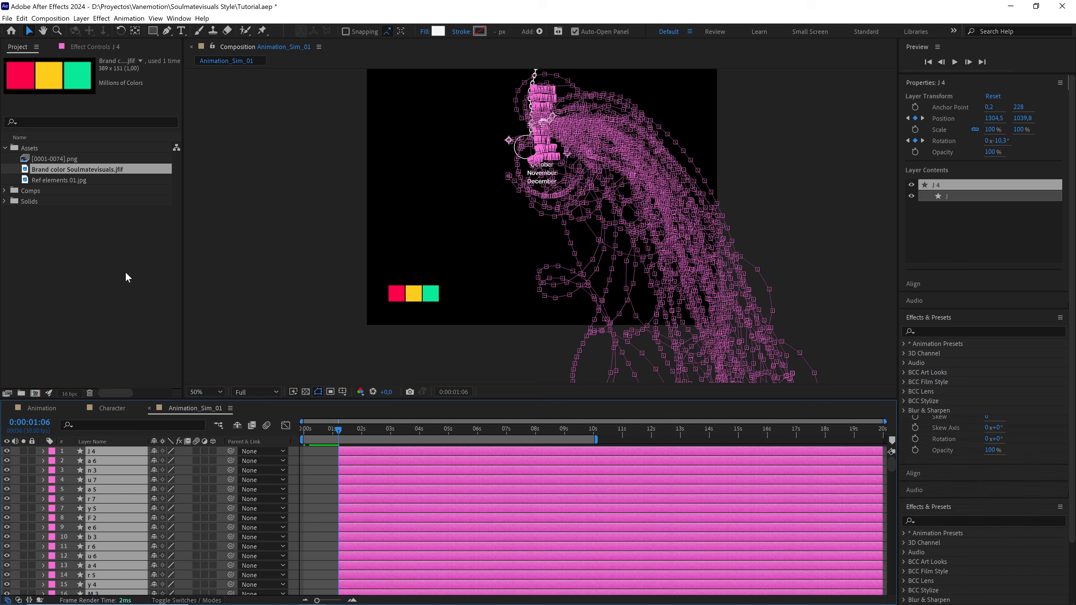
click(441, 32)
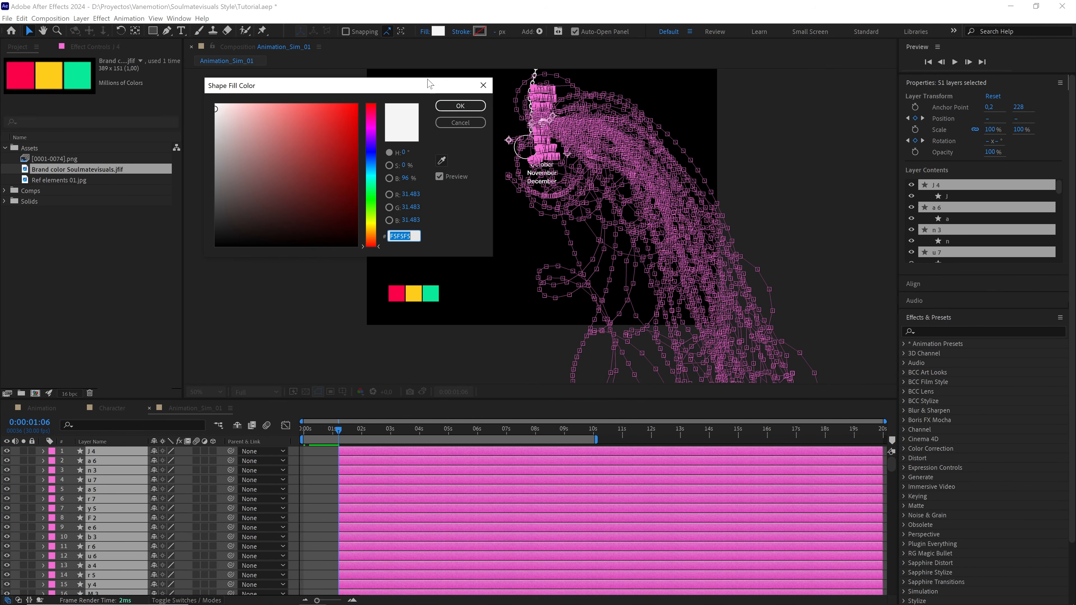
click(440, 161)
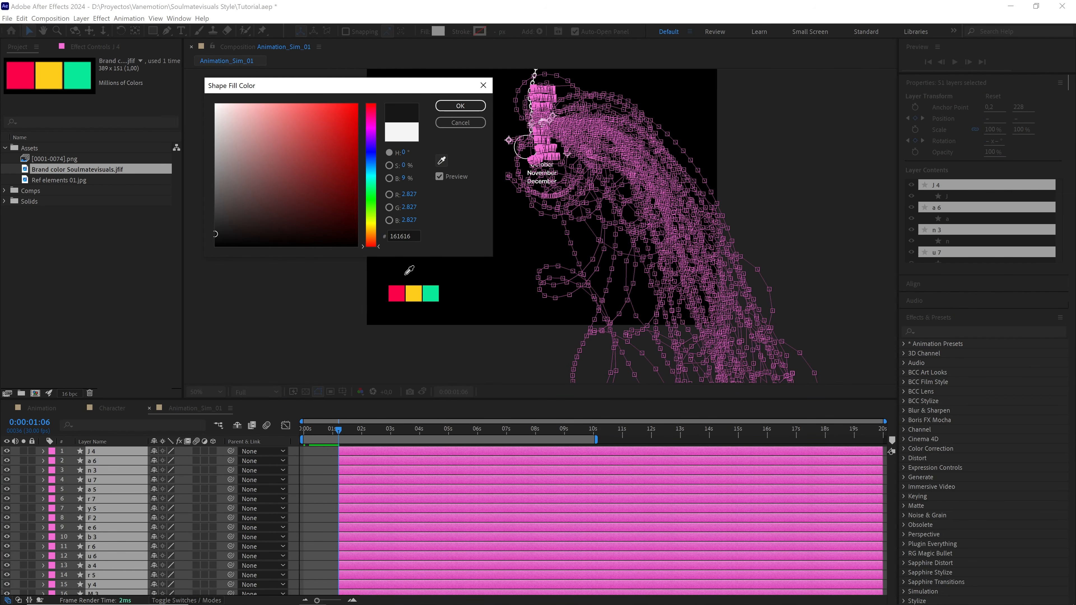
click(399, 292)
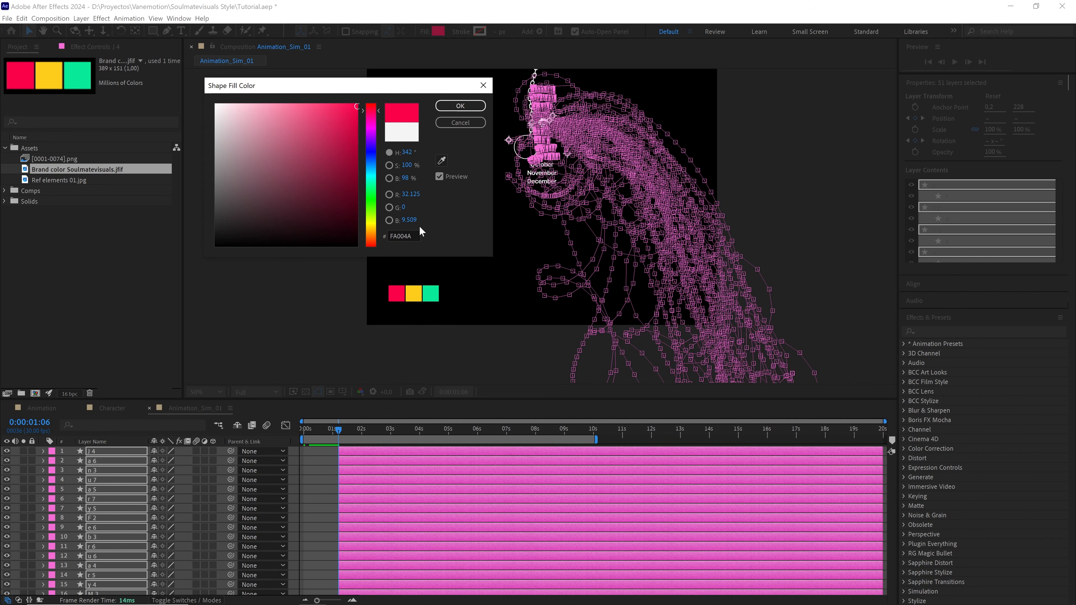
click(459, 107)
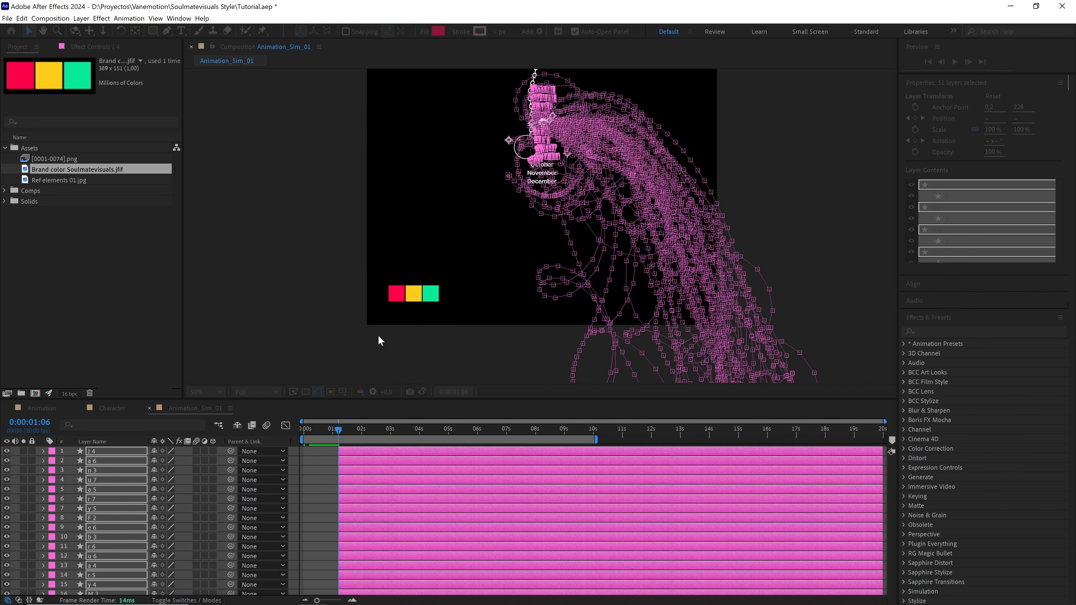
click(322, 473)
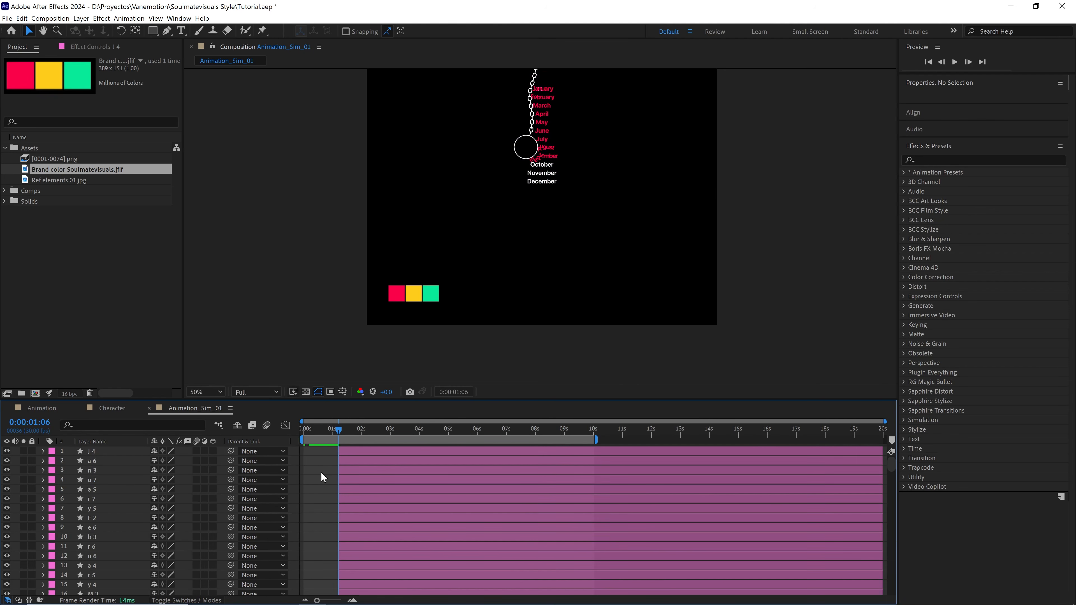
Split the ball layer at 0:00:01:06 and move its second part to the top of the layer stack
scroll(571, 239, up, 1)
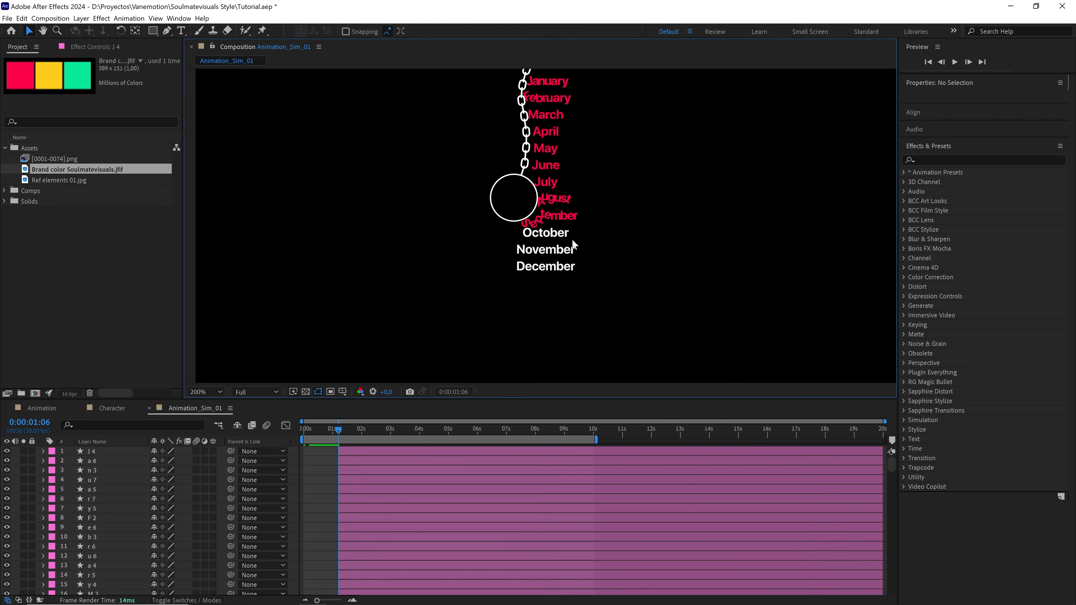
scroll(571, 239, up, 1)
scroll(571, 239, down, 1)
mouse_move(558, 222)
mouse_down()
mouse_move(559, 245)
mouse_move(560, 228)
mouse_up()
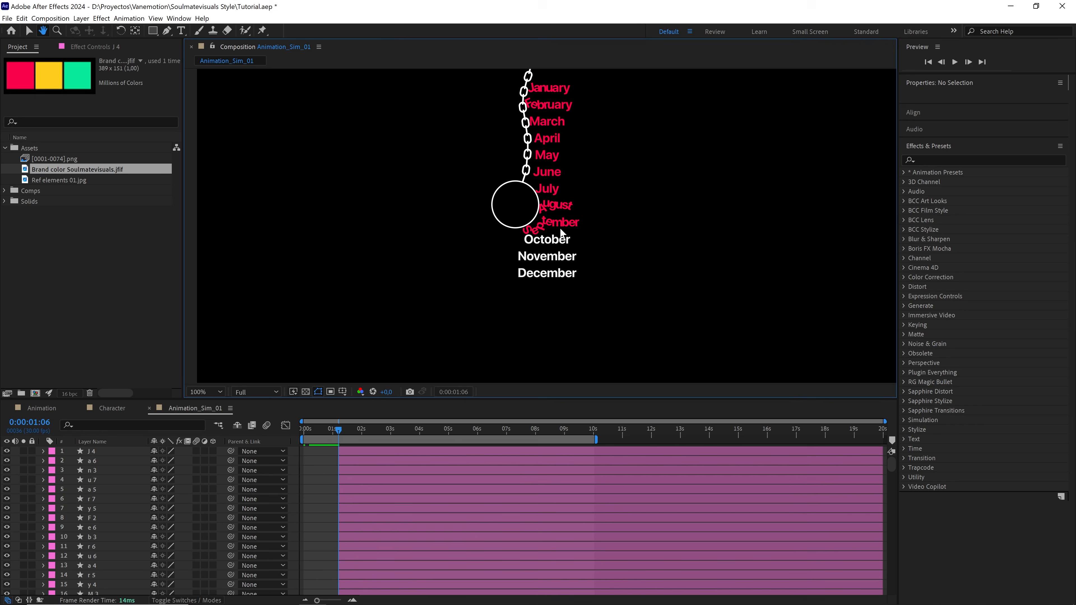
click(503, 222)
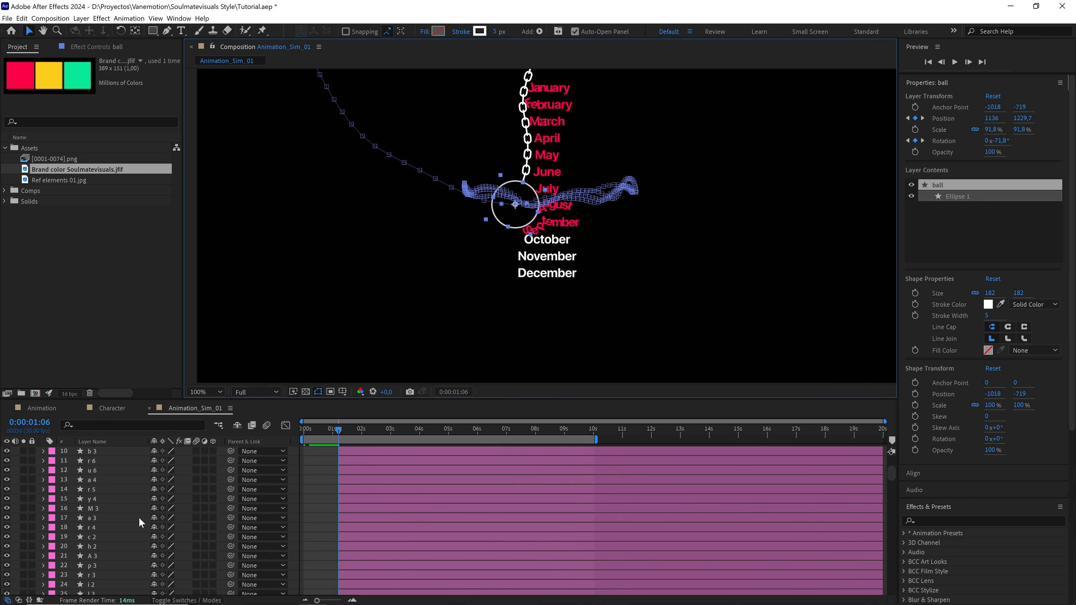
key(ctrl+shift+d)
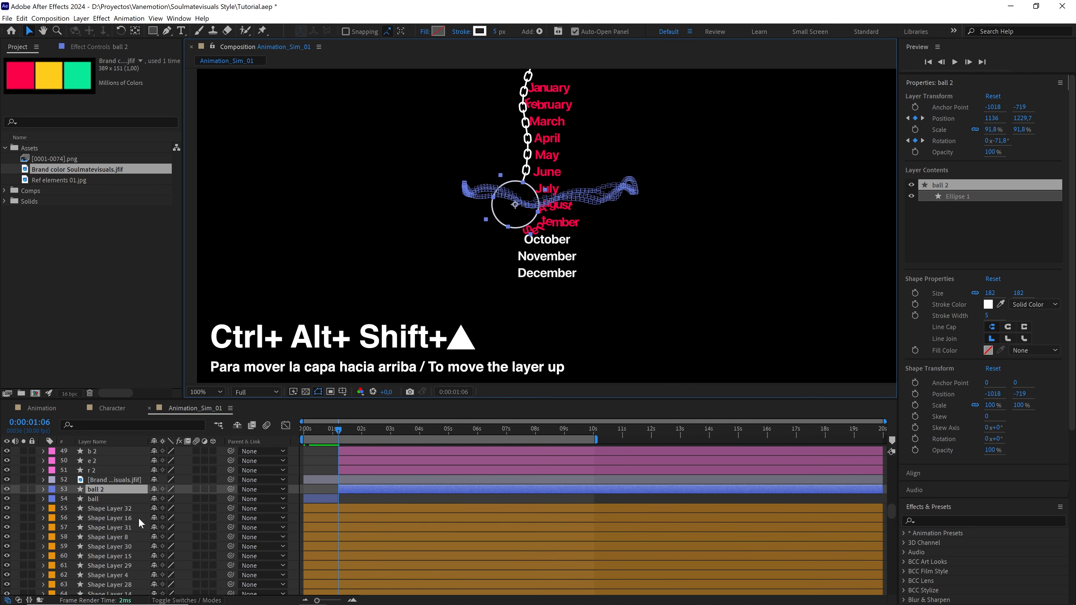
key(ctrl+alt+shift+Up)
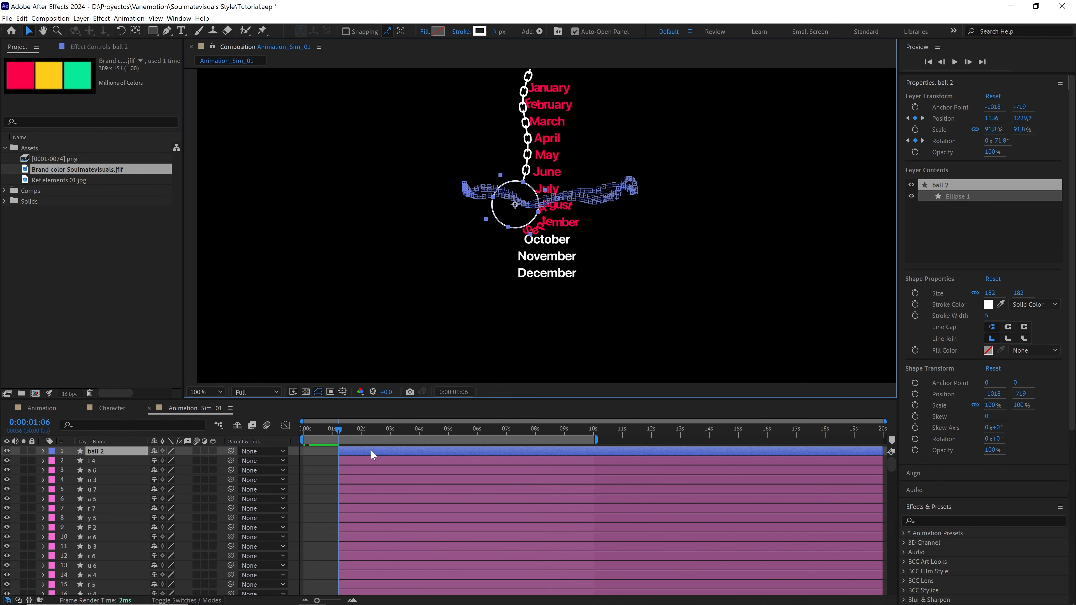
Set the ball 2 layer's stroke color to FA004A, sampled from the red brand swatch, and deselect the layer
drag(394, 322, 417, 256)
key(comma)
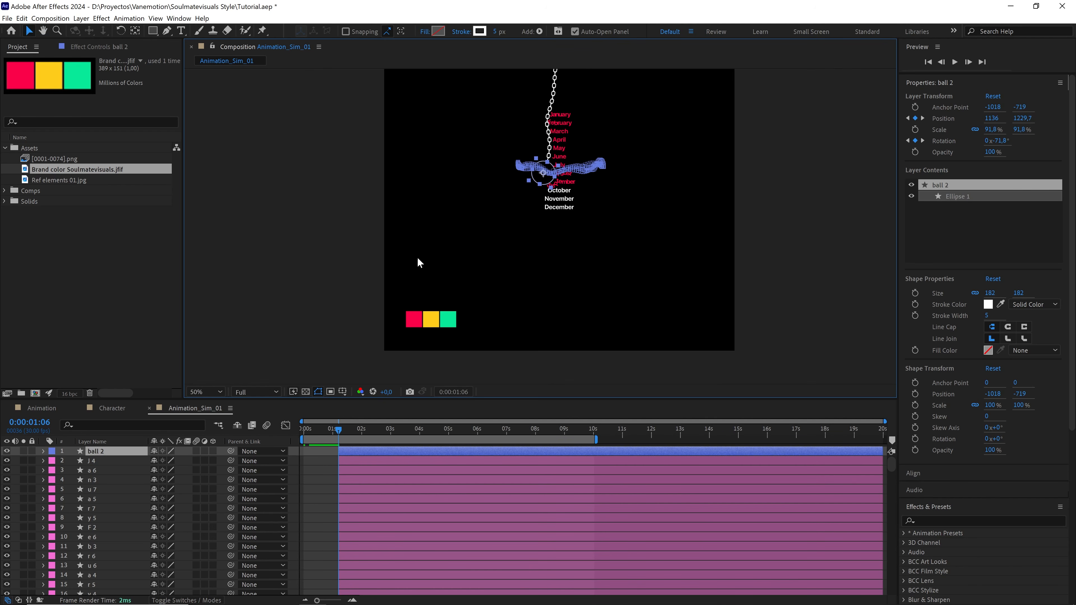
key(v)
click(479, 31)
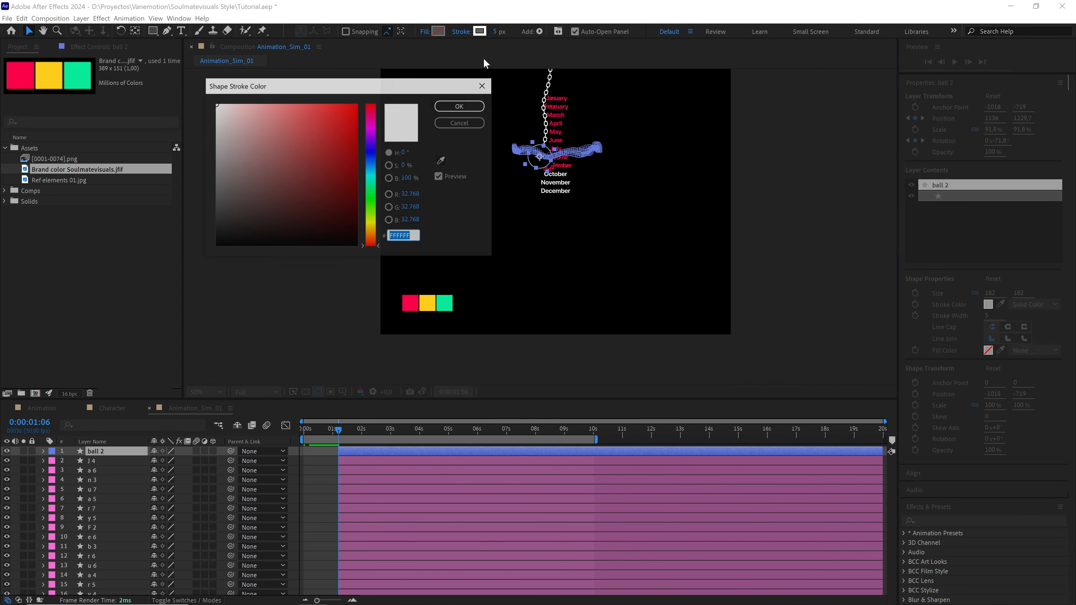
click(441, 160)
click(409, 302)
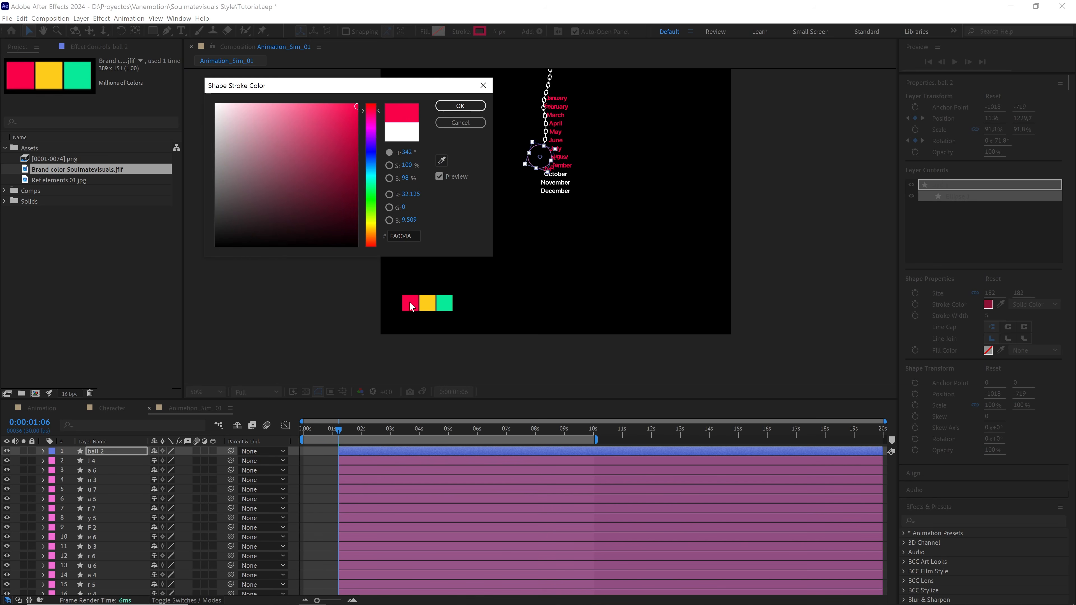
click(460, 105)
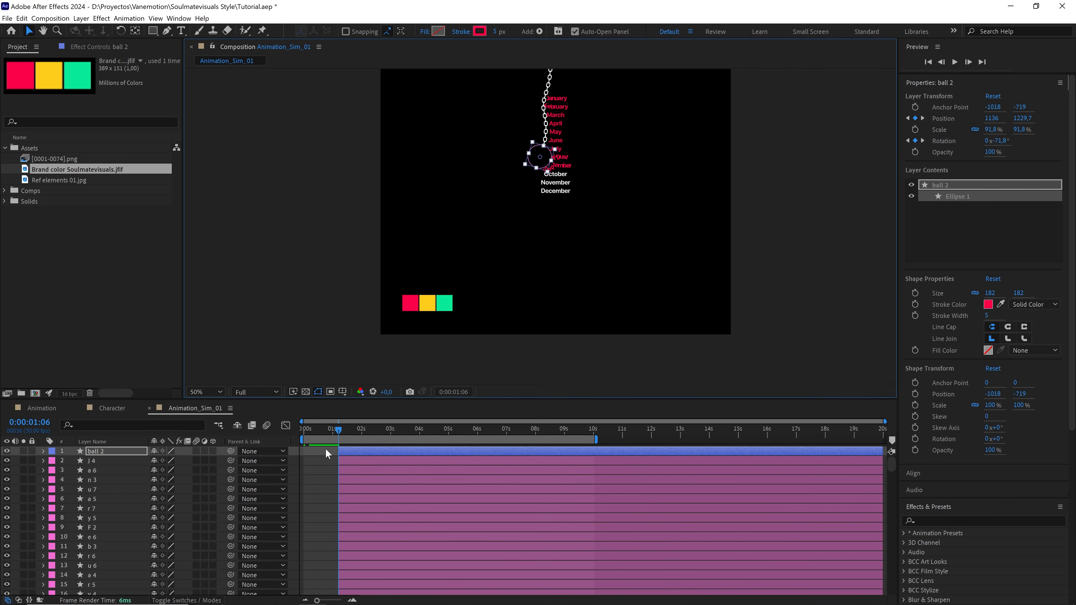
click(549, 246)
Add a text layer reading 75% beside the months and scale it up to about 180%
key(period)
key(period)
drag(548, 240, 532, 341)
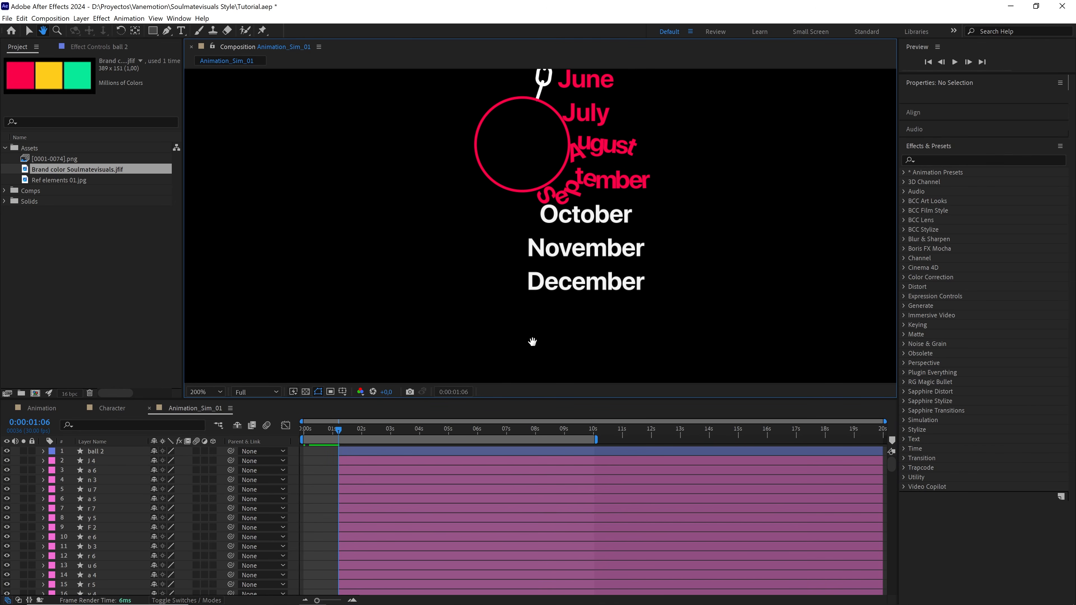
key(v)
key(comma)
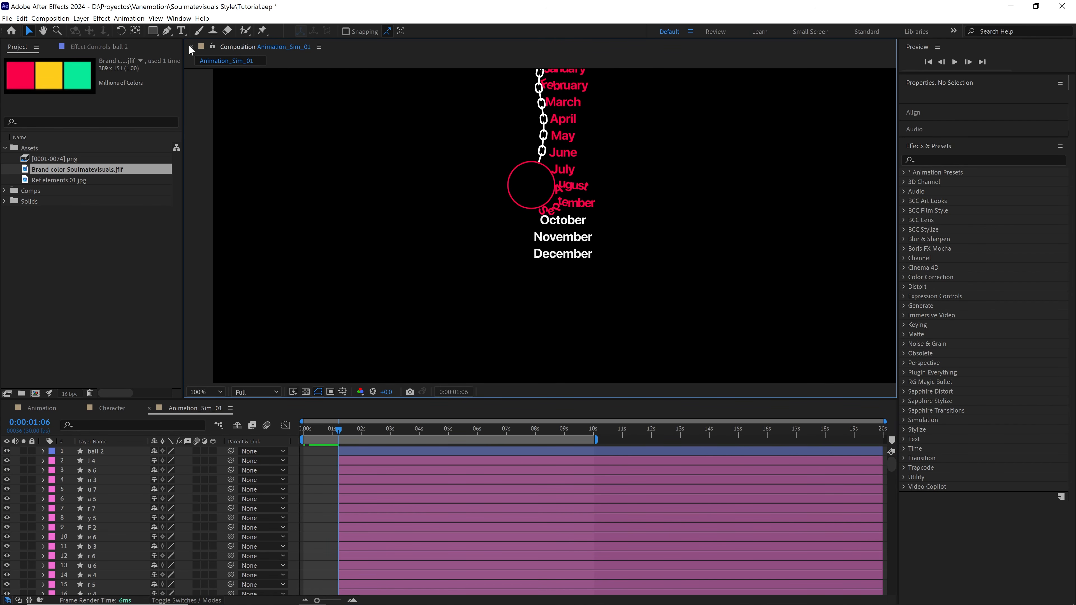
click(181, 31)
click(360, 148)
text(75%)
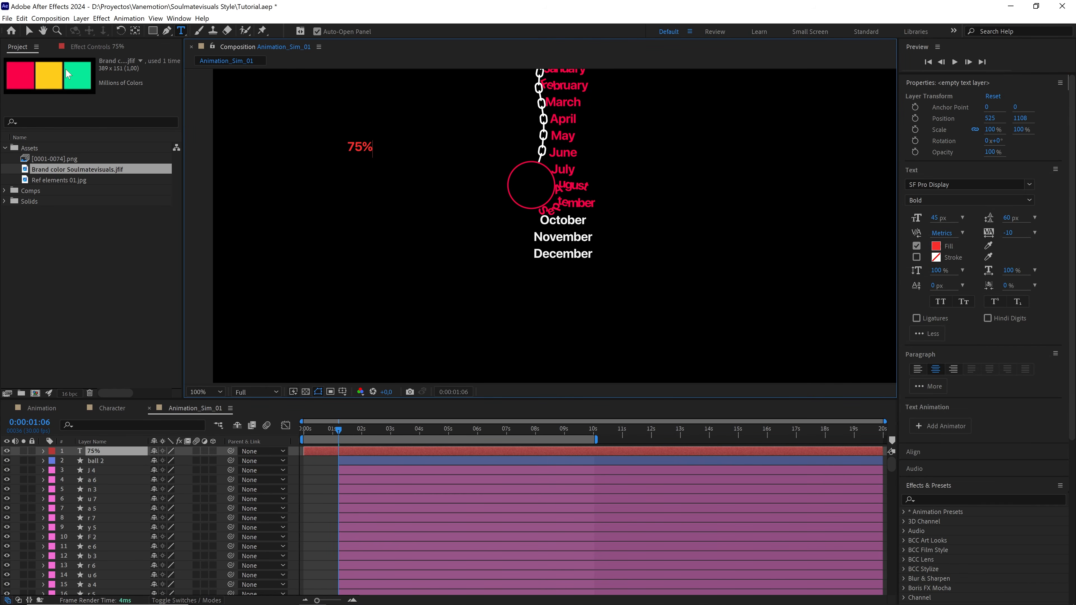
click(29, 31)
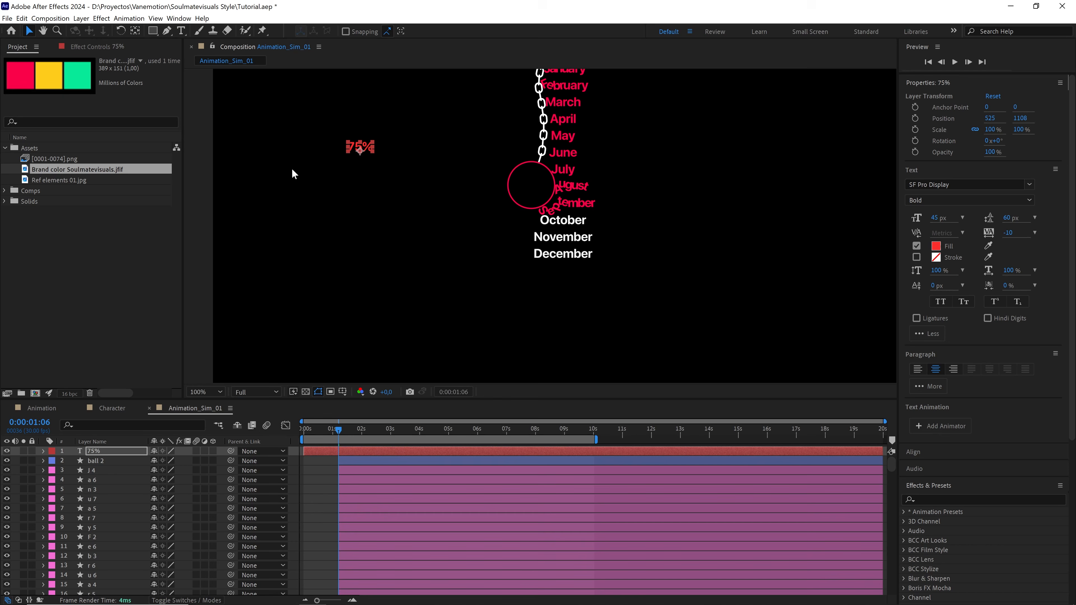
drag(373, 147, 383, 139)
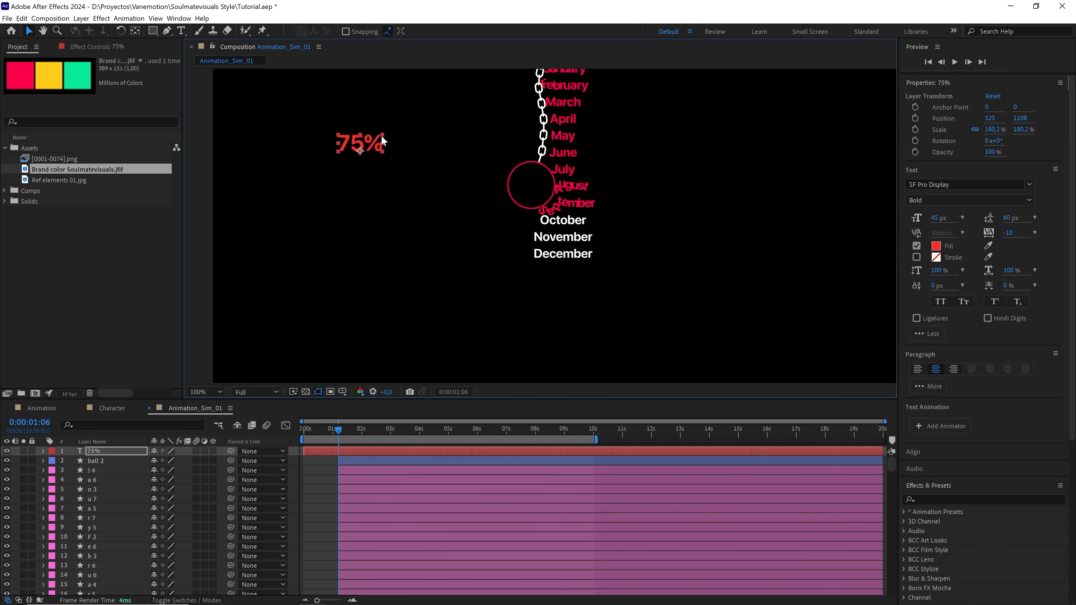
Center the 75% text's anchor point and parent the layer to ball 2, snapping it to the ball's position
key(ctrl+alt+Home)
drag(231, 451, 100, 461)
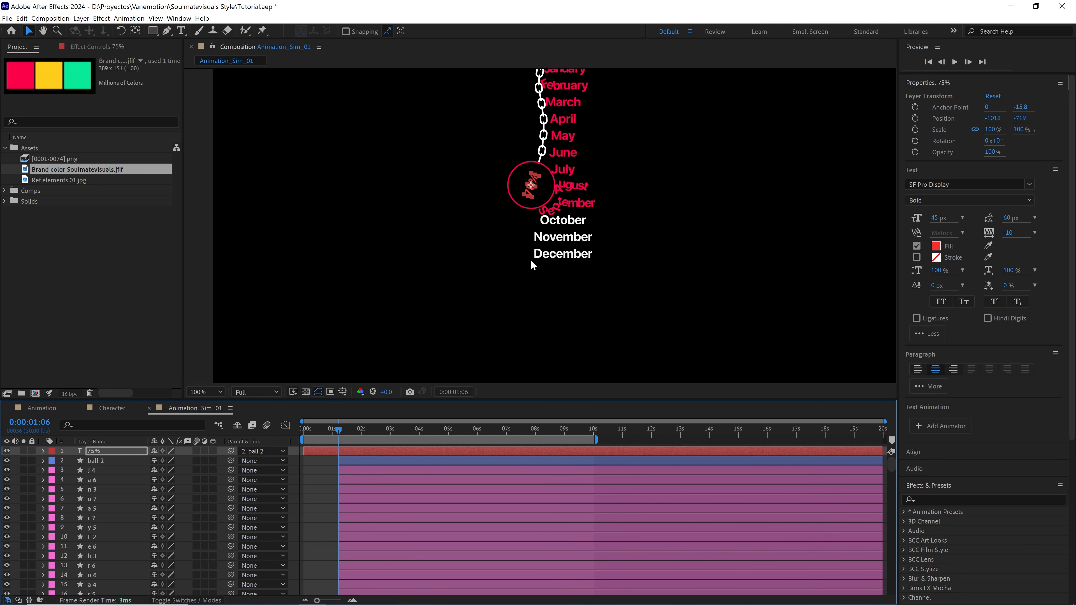
Set the 75% text layer's rotation to 90°
scroll(550, 249, up, 1)
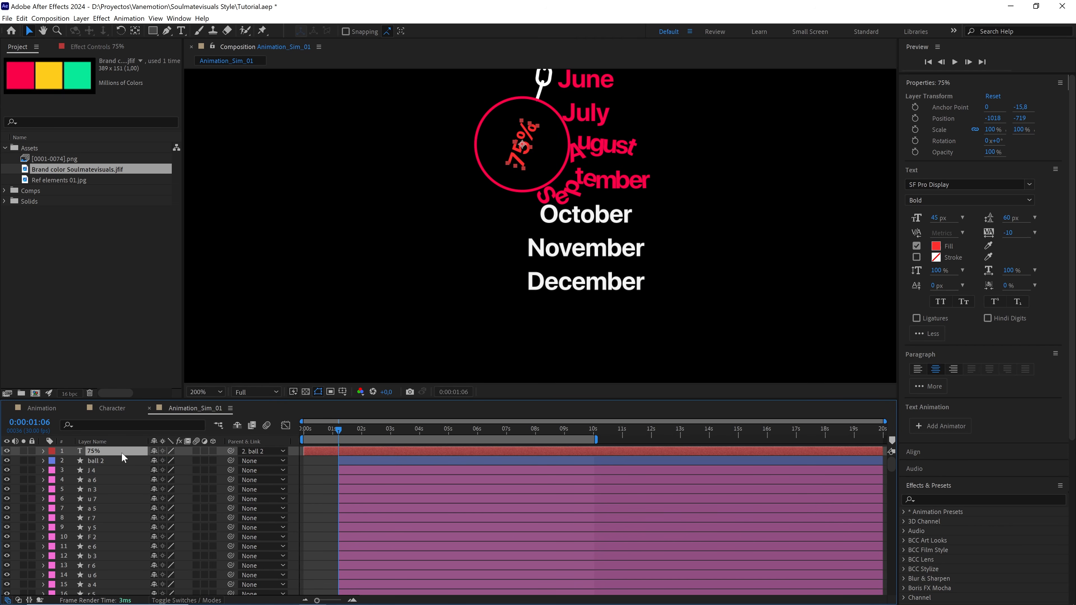
key(r)
click(165, 460)
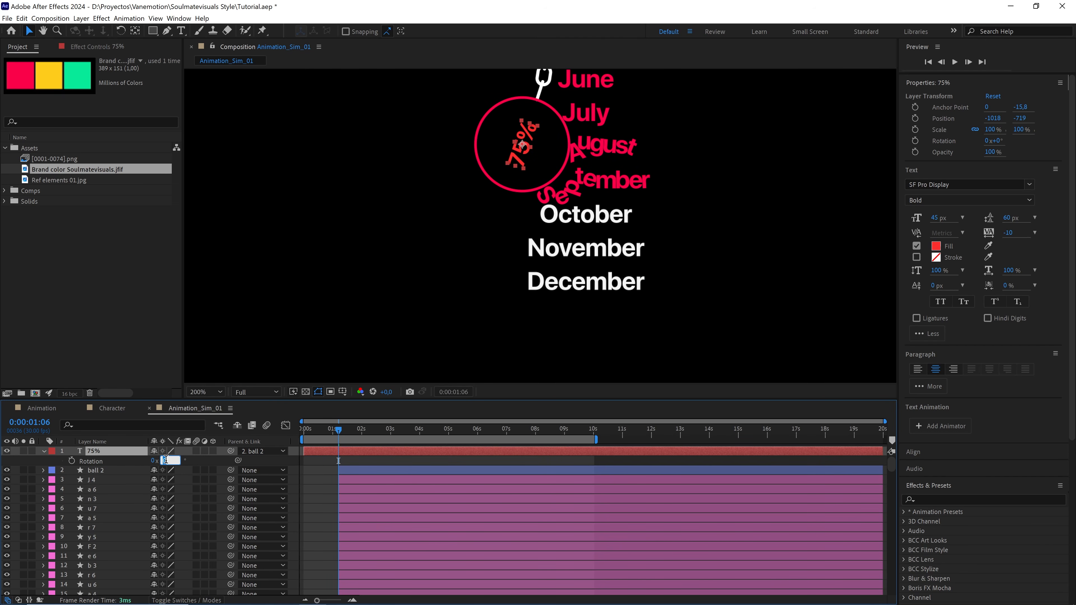
text(90)
key(Return)
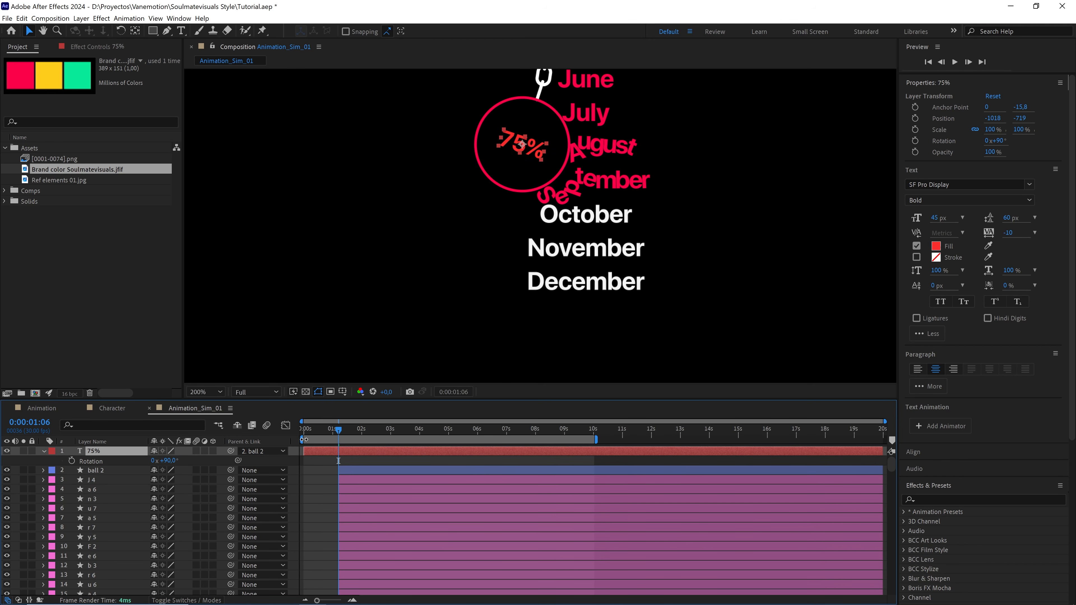
Sample the red of the month letters as the 75% text's fill and scale the text to about 137%
click(988, 245)
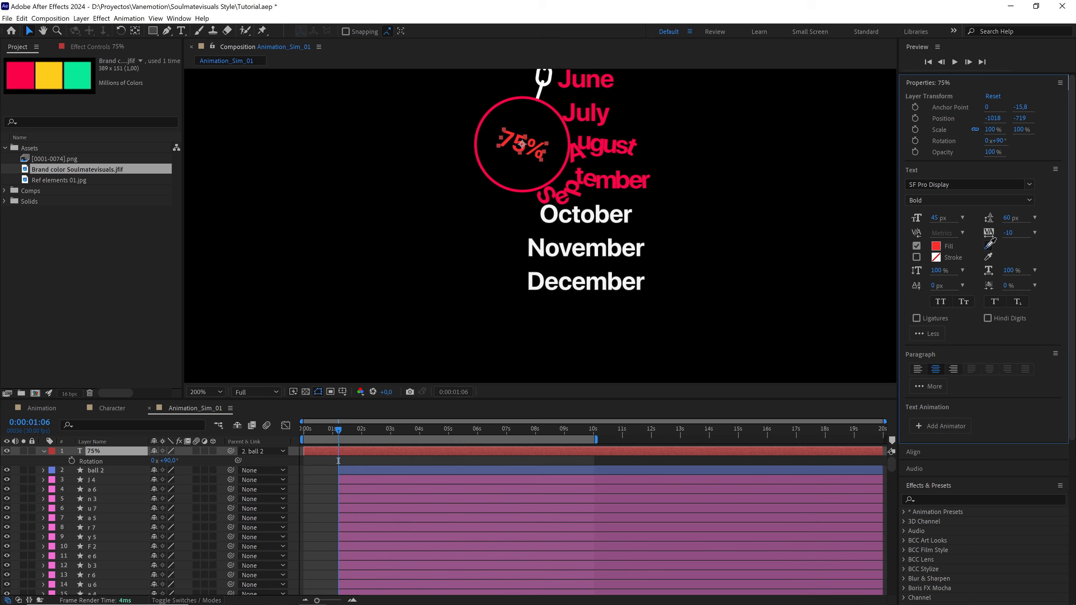
click(606, 140)
drag(546, 144, 553, 147)
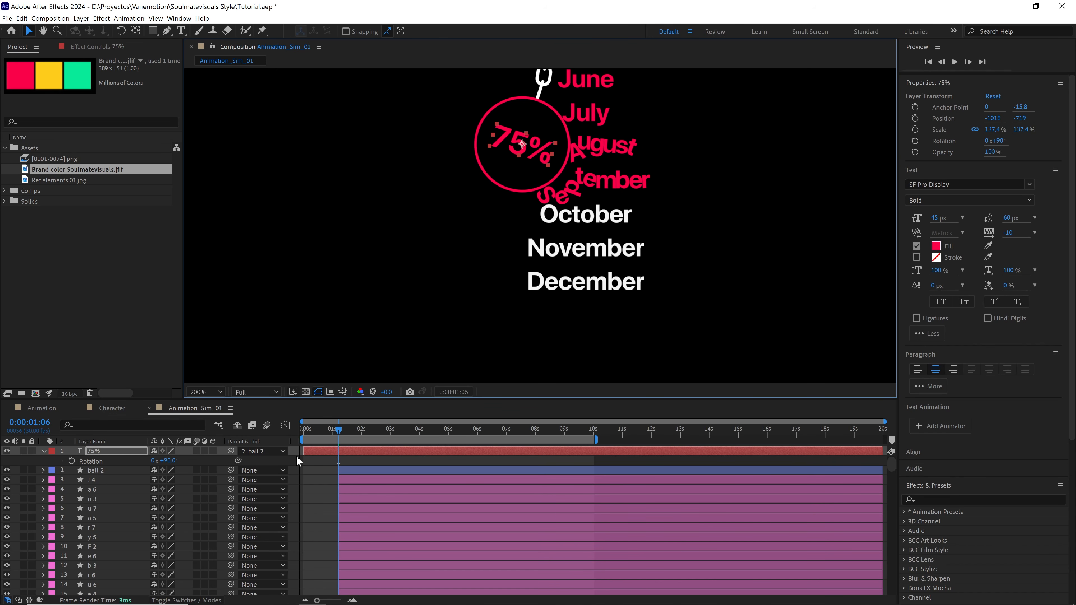
Trim the 75% layer to start at 0:00:01:06, deselect it, and scrub back to check the frames before impact
drag(303, 451, 334, 453)
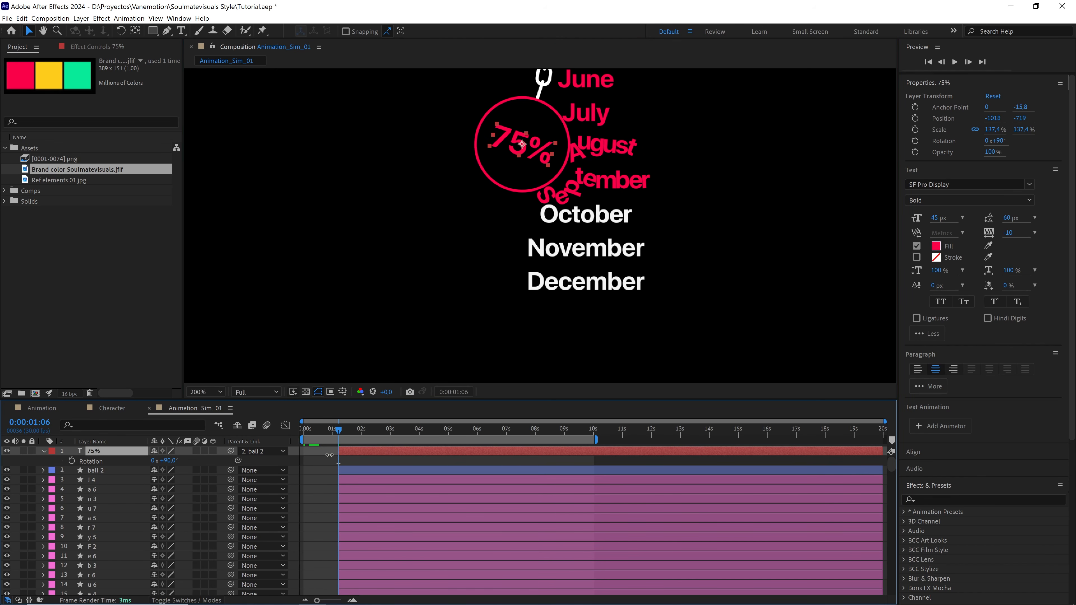
click(323, 464)
click(337, 431)
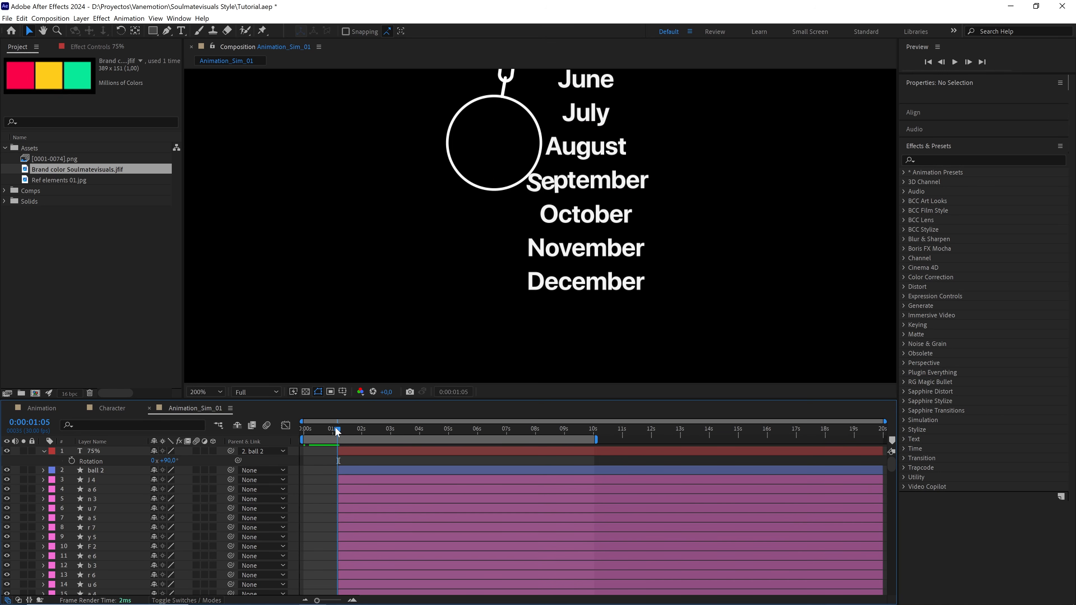
drag(337, 431, 333, 430)
Split the October November December Outlines layer at 0:00:01:06 and move its second part to the top of the layer stack
drag(509, 247, 494, 335)
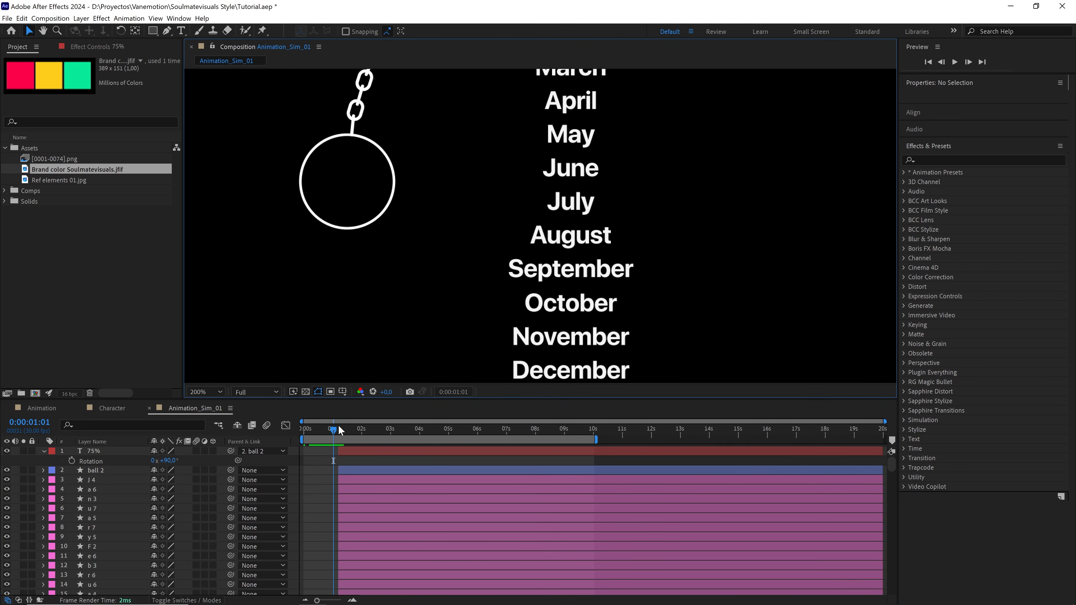
mouse_move(334, 430)
mouse_down()
mouse_move(379, 434)
mouse_move(333, 433)
mouse_up()
key(h)
drag(556, 346, 553, 263)
key(v)
click(561, 278)
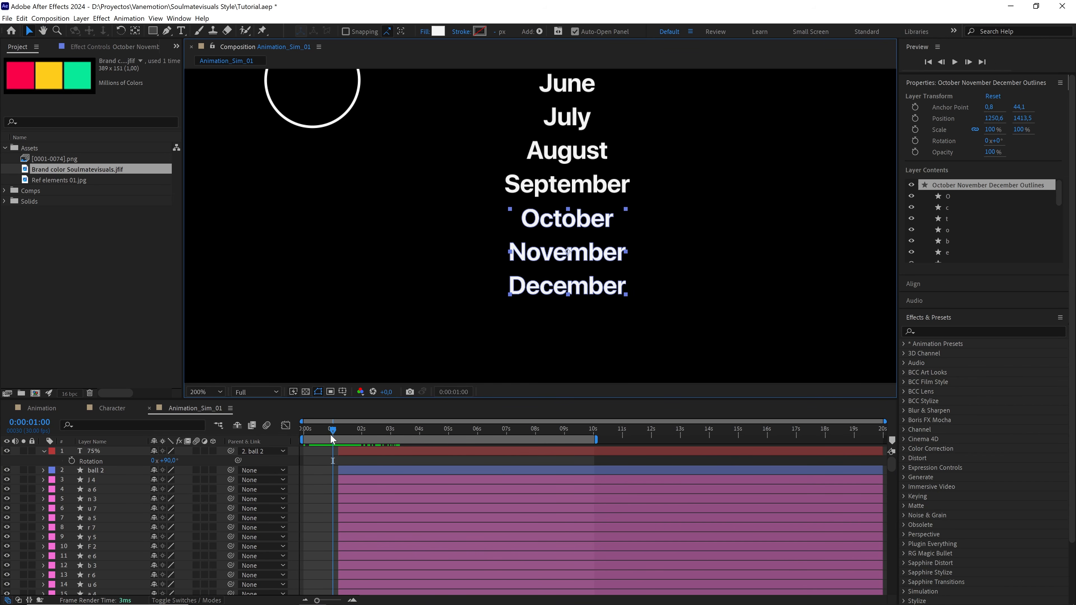
drag(333, 438, 338, 435)
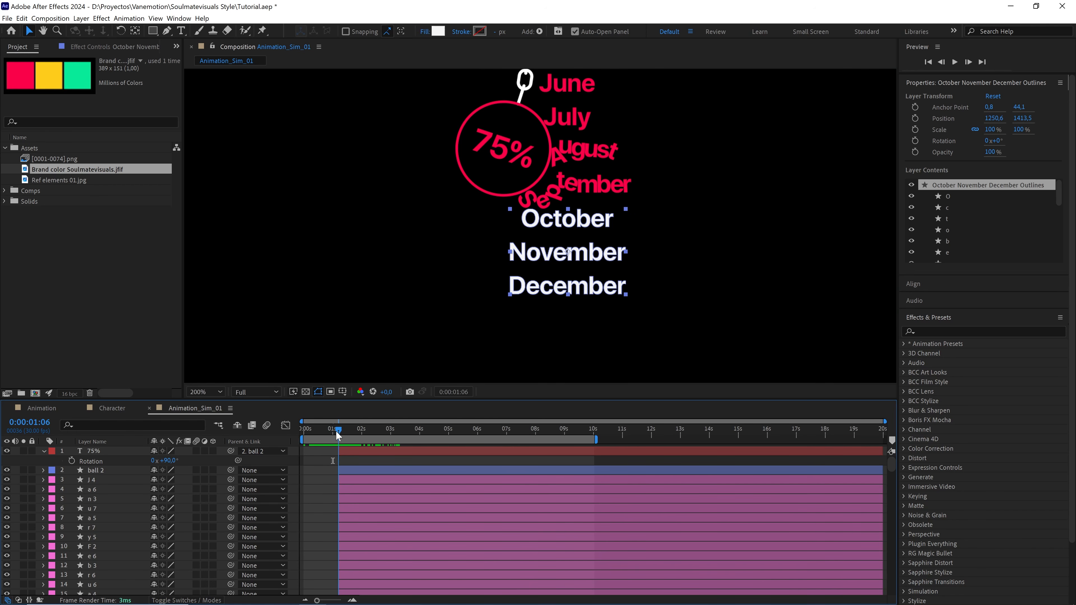
scroll(152, 539, down, 10)
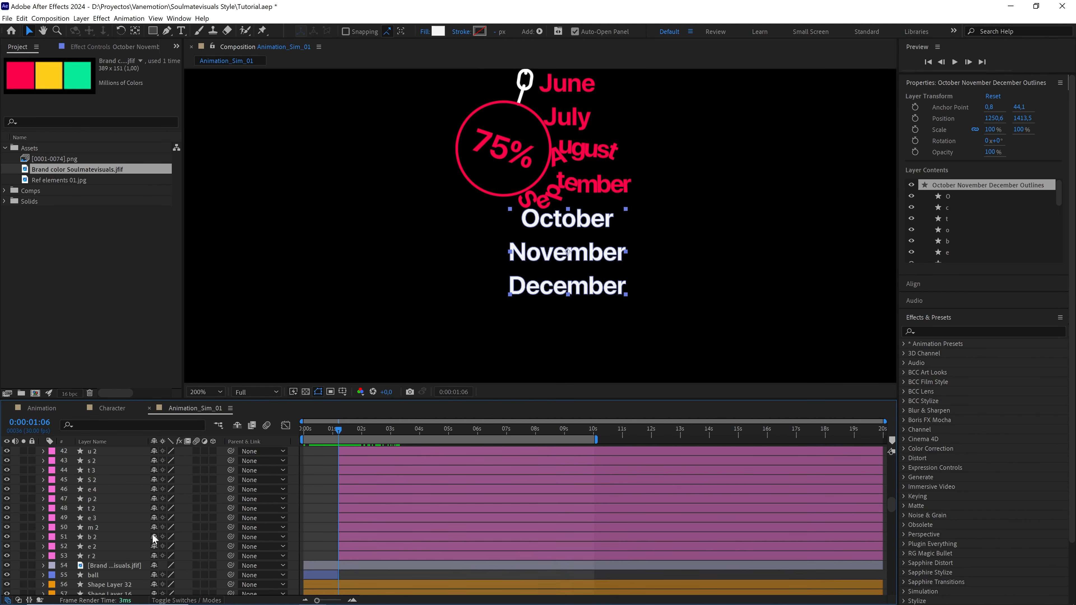
scroll(154, 538, down, 10)
key(ctrl+shift+d)
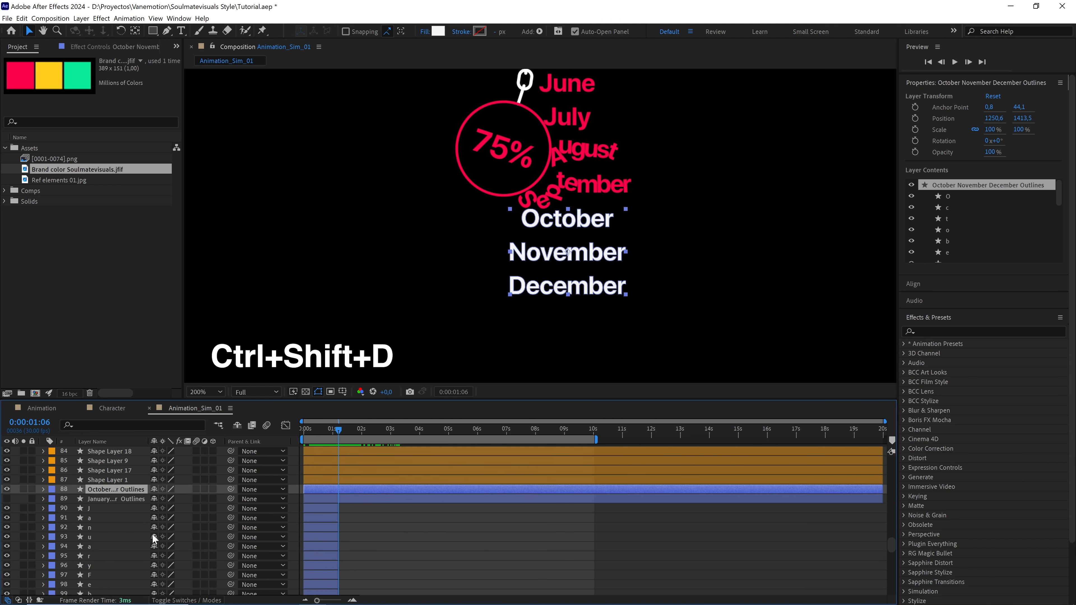
key(ctrl+alt+shift+Up)
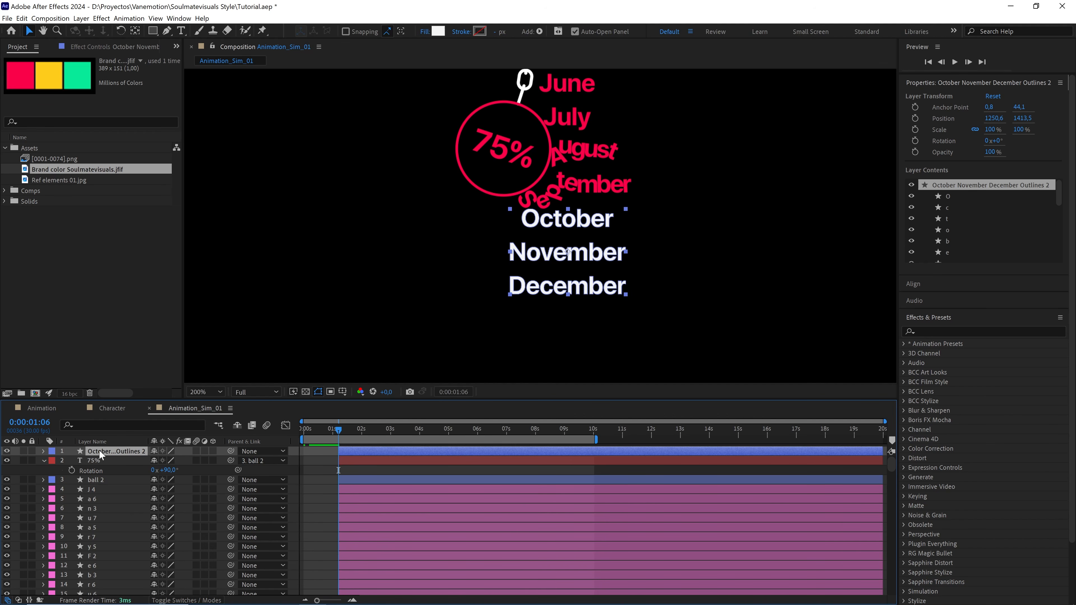
Rename the split October November December Outlines 2 layer to October
key(Return)
text(Octo)
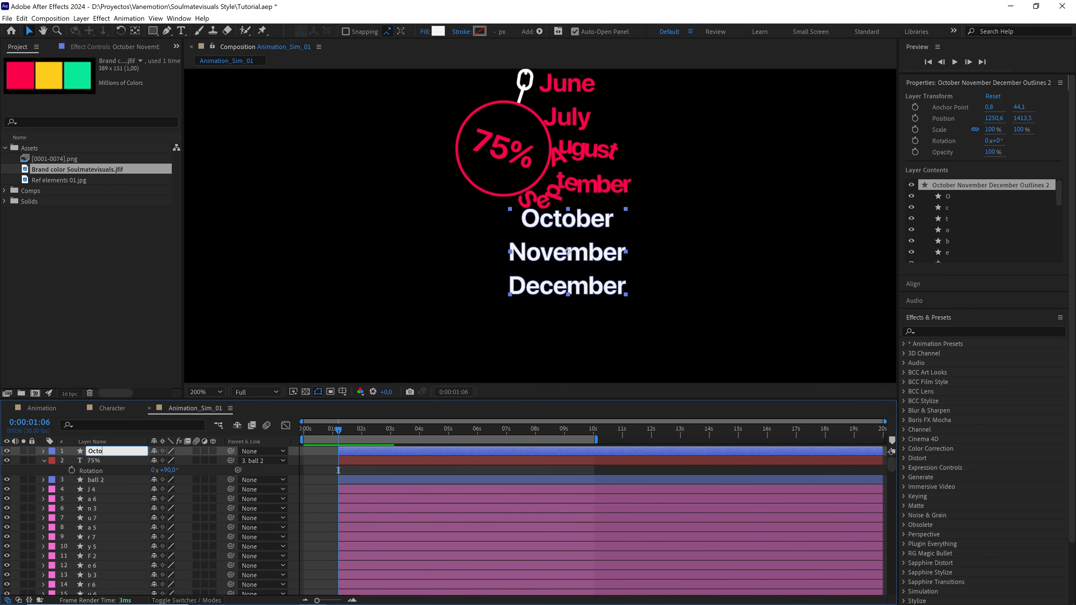
text(ber)
click(306, 464)
Duplicate the October layer and name the copy Nov and Dec
click(101, 452)
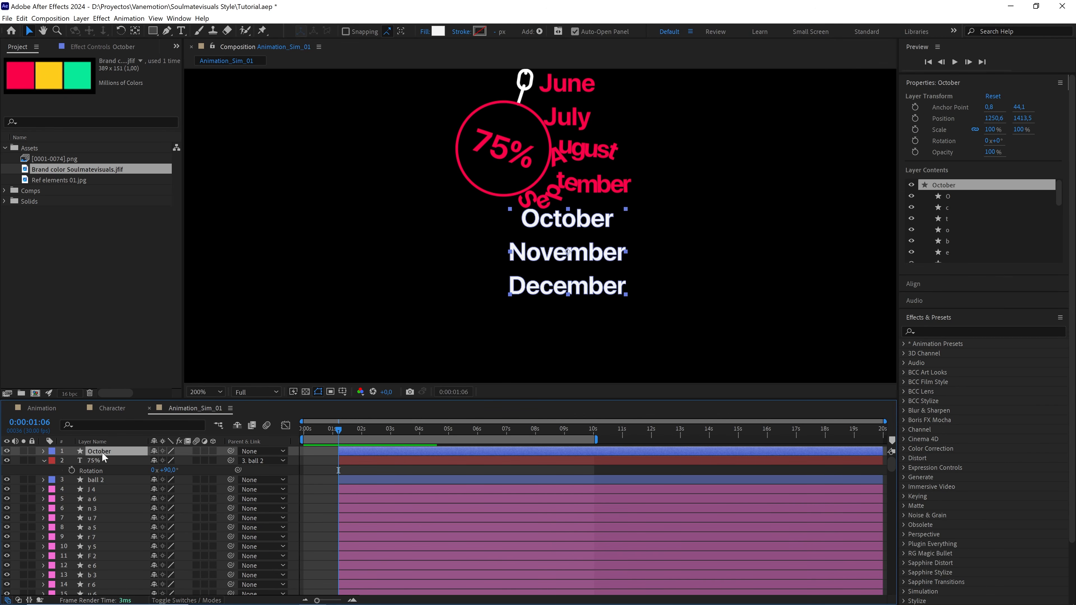
key(ctrl+d)
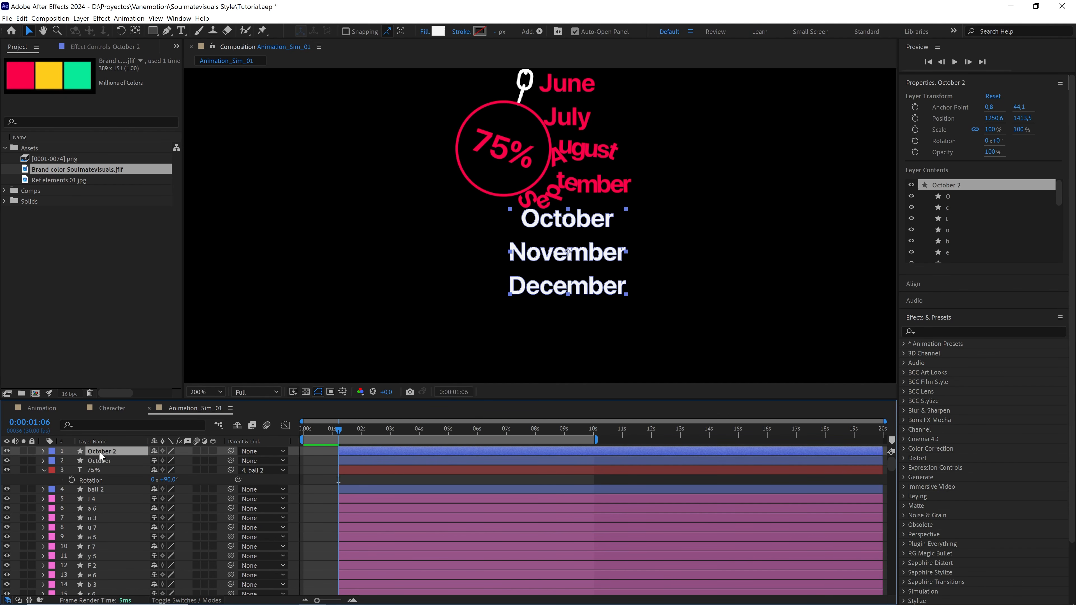
key(Return)
text(Nov and Dec)
Delete the seven letter groups of the word October from the Nov and Dec layer's contents and collapse the layer
click(43, 451)
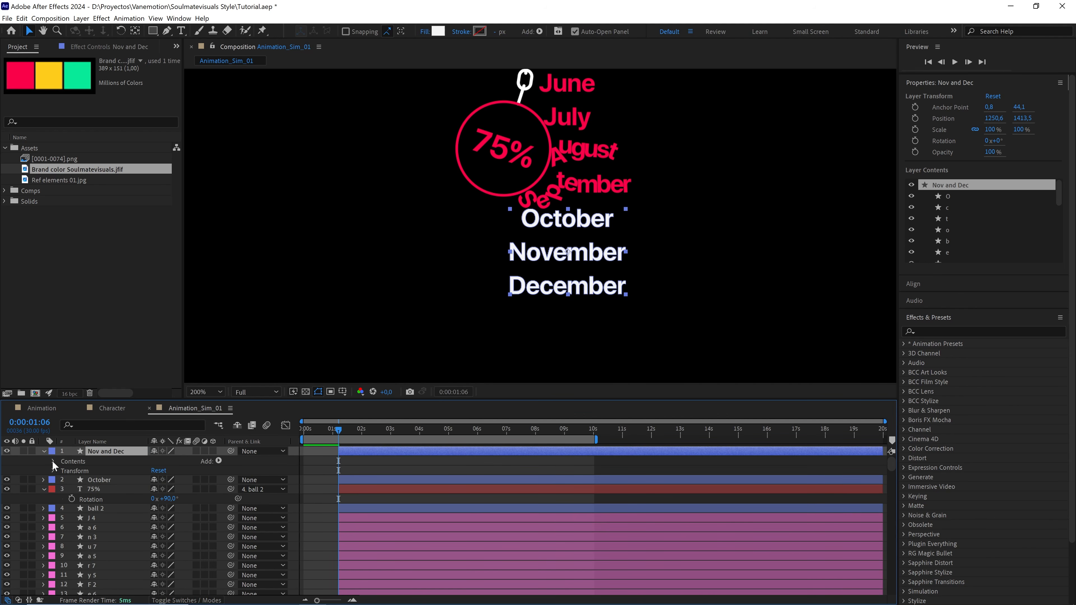
scroll(52, 461, down, 1)
click(71, 461)
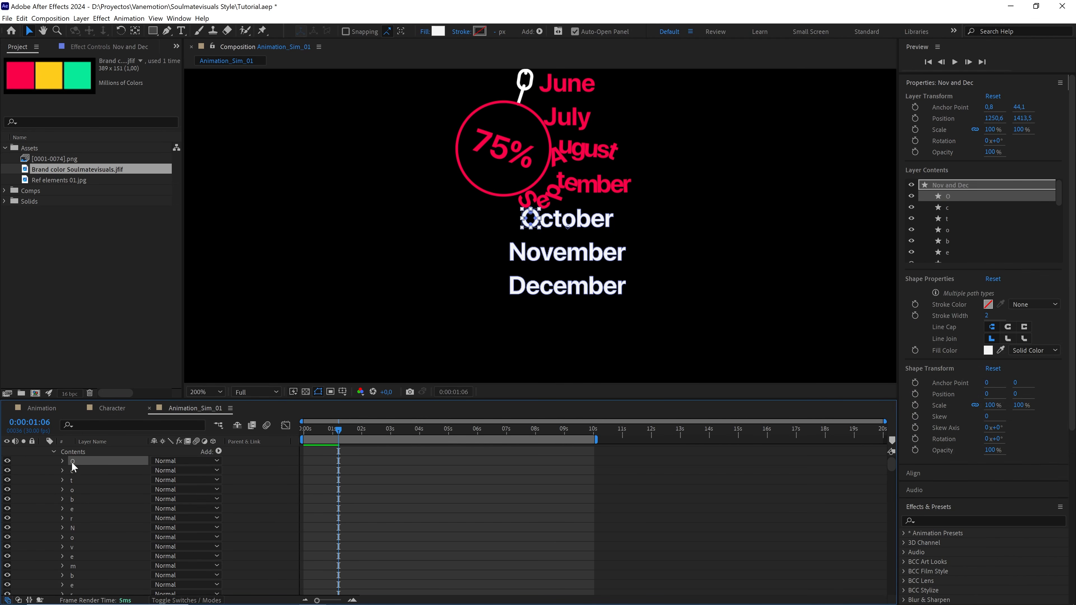
shift+click(74, 517)
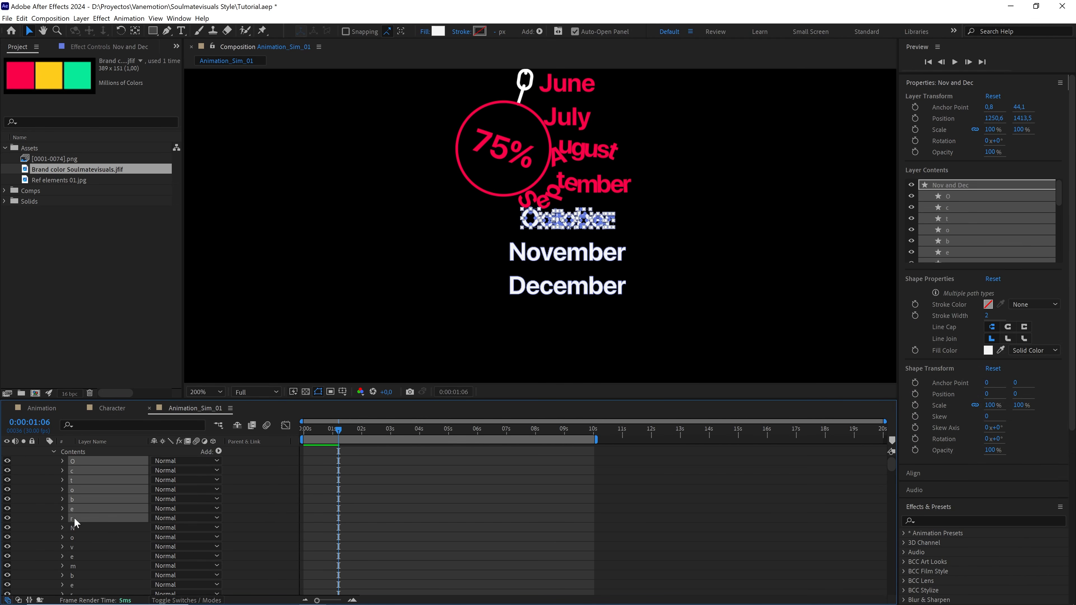
key(Delete)
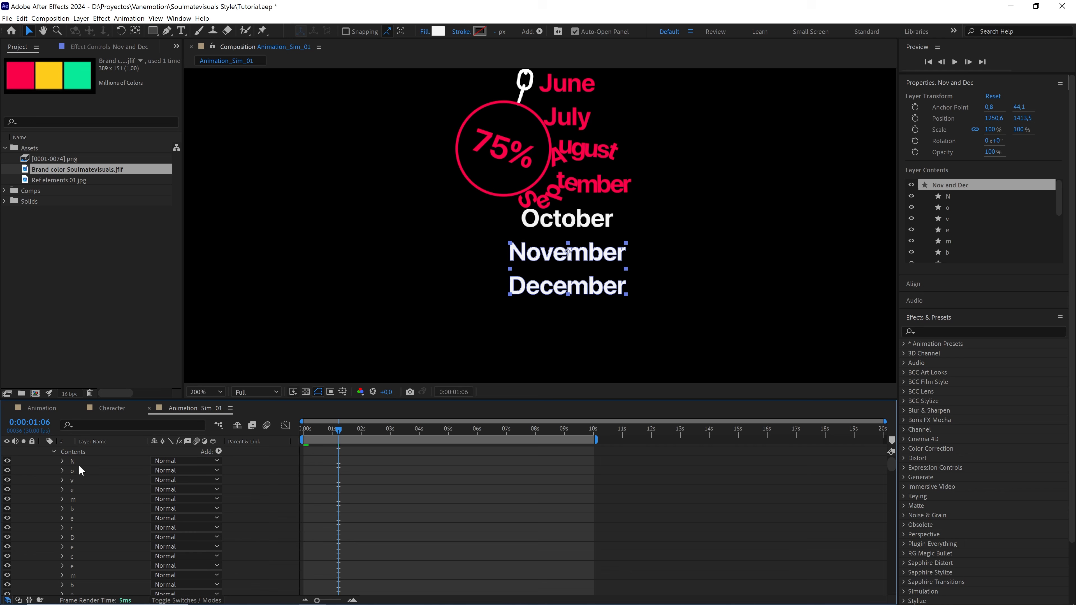
scroll(80, 534, up, 1)
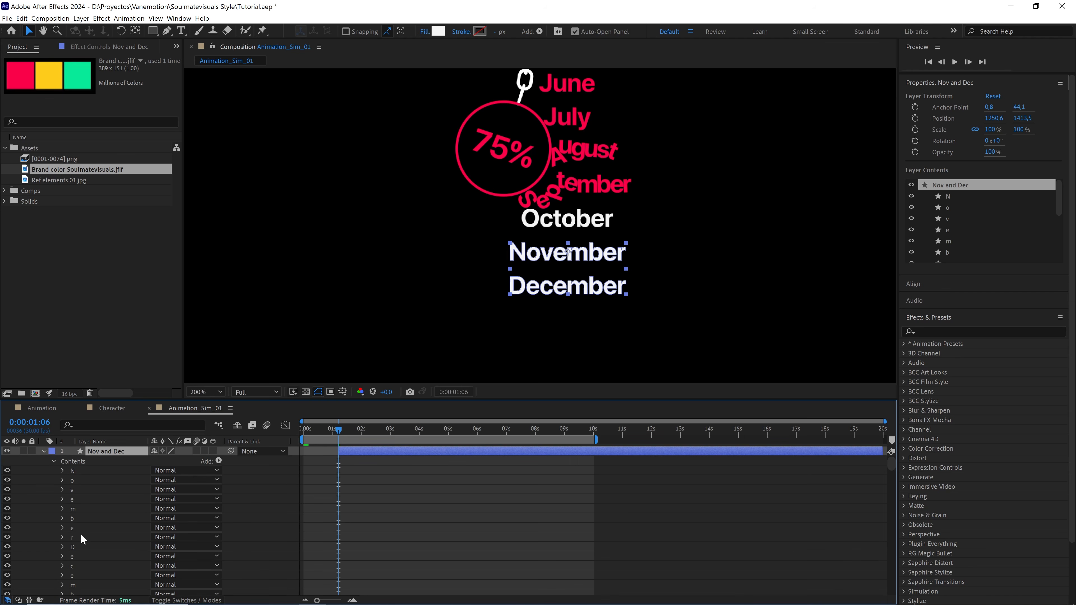
click(42, 454)
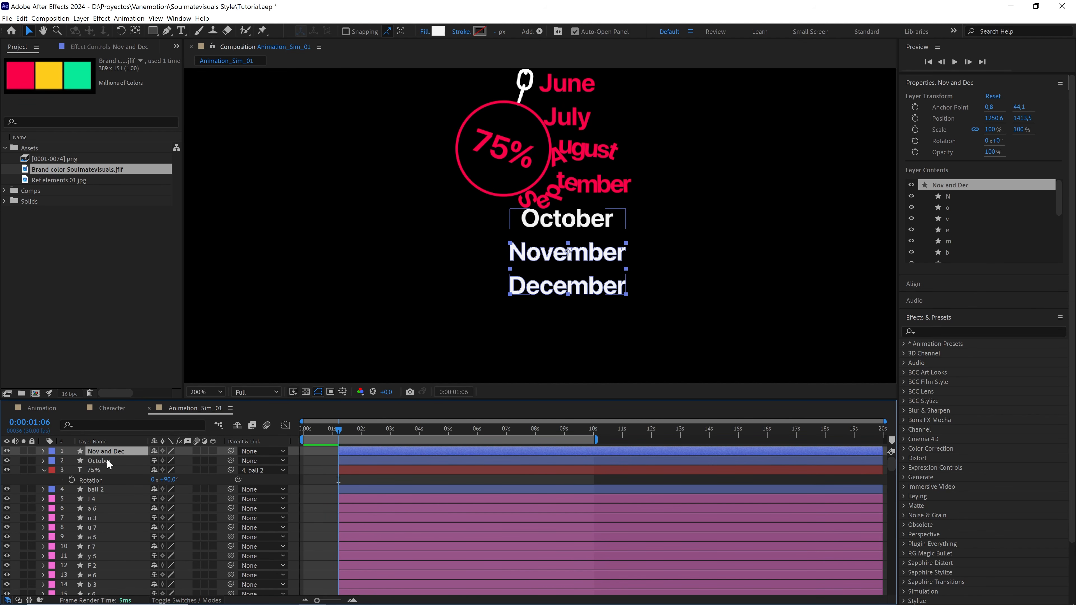
Delete the November and December letter groups from the October layer's contents, collapse it, and check both layers by toggling their visibility
click(107, 459)
click(43, 460)
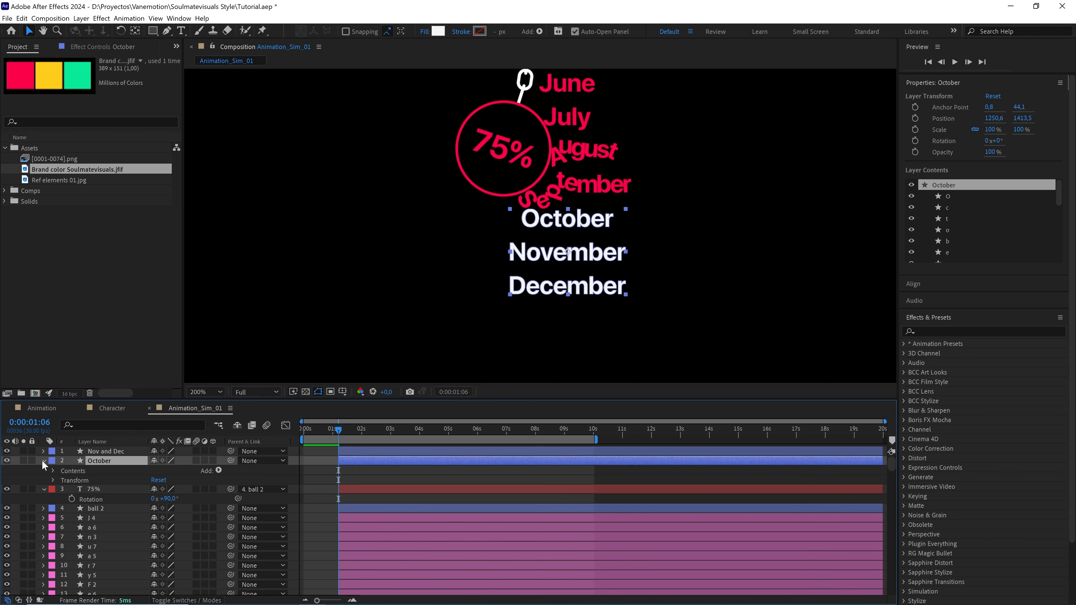
scroll(49, 470, down, 1)
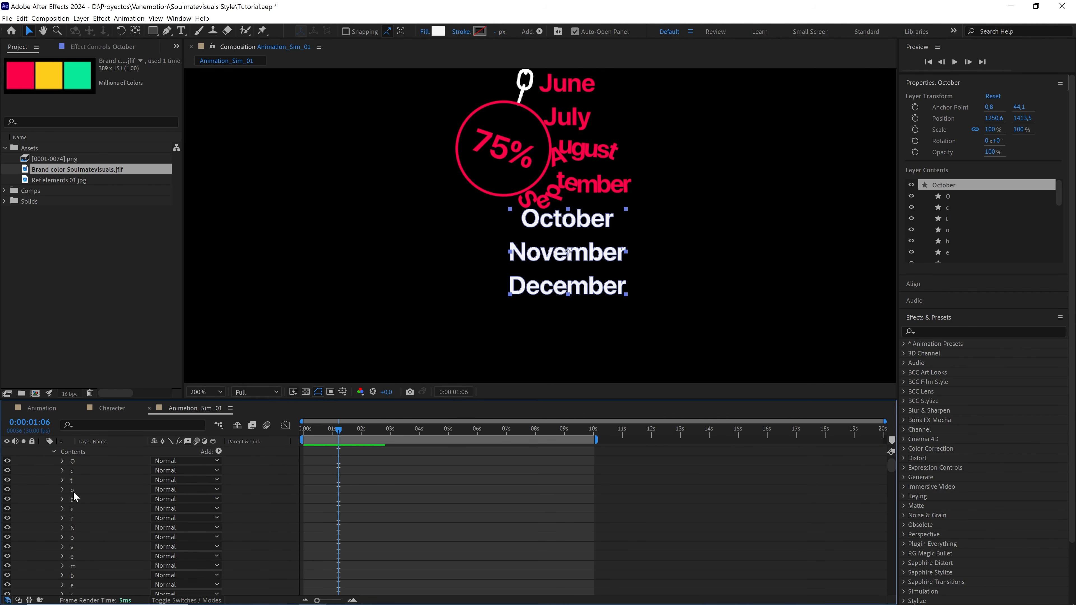
click(75, 528)
scroll(105, 541, down, 4)
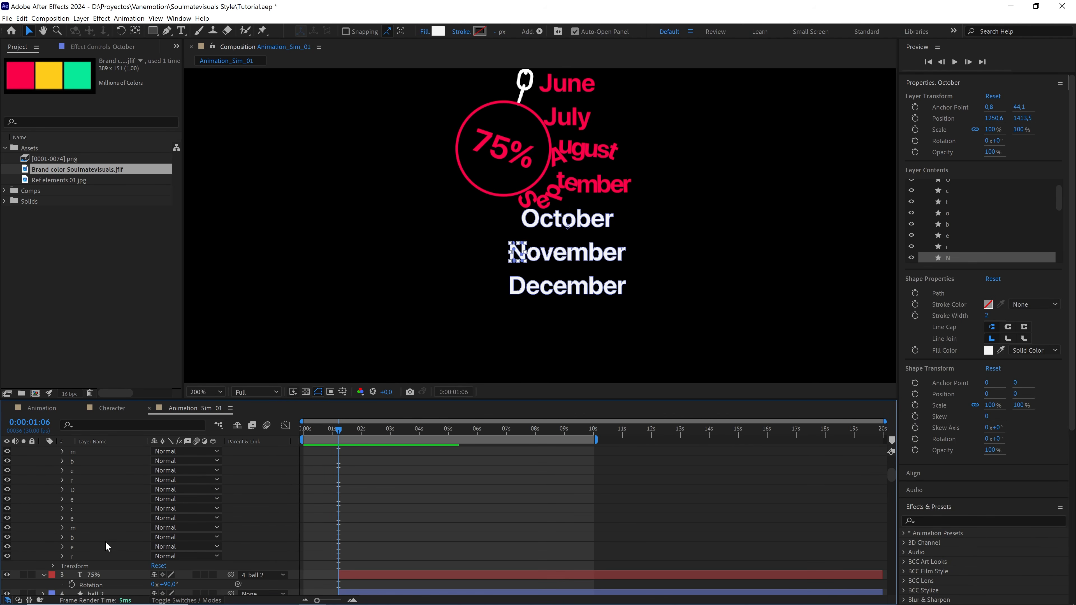
shift+click(79, 556)
key(Delete)
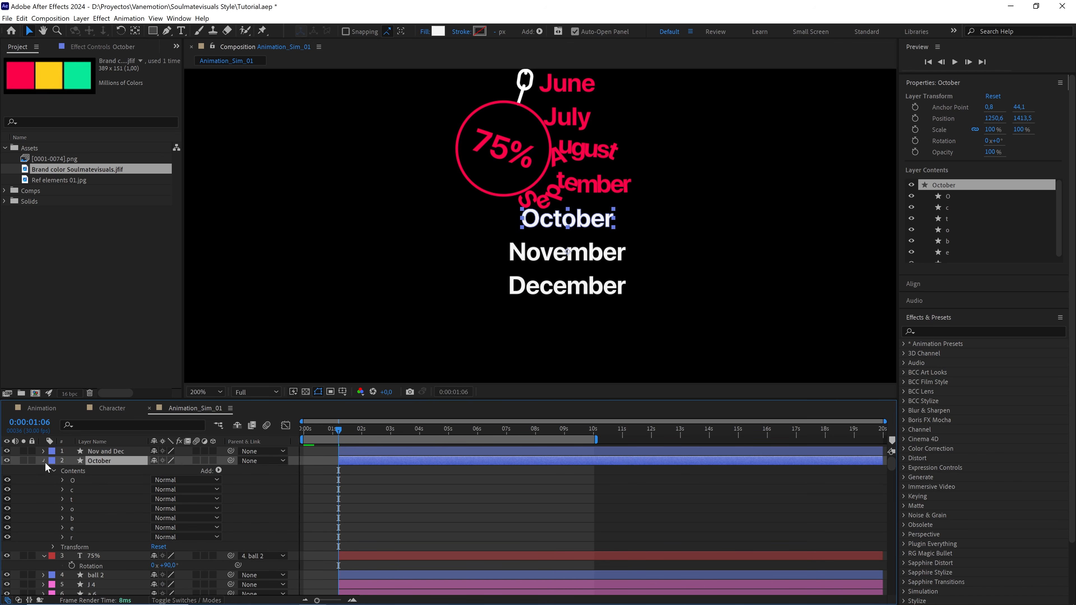
click(44, 461)
click(7, 451)
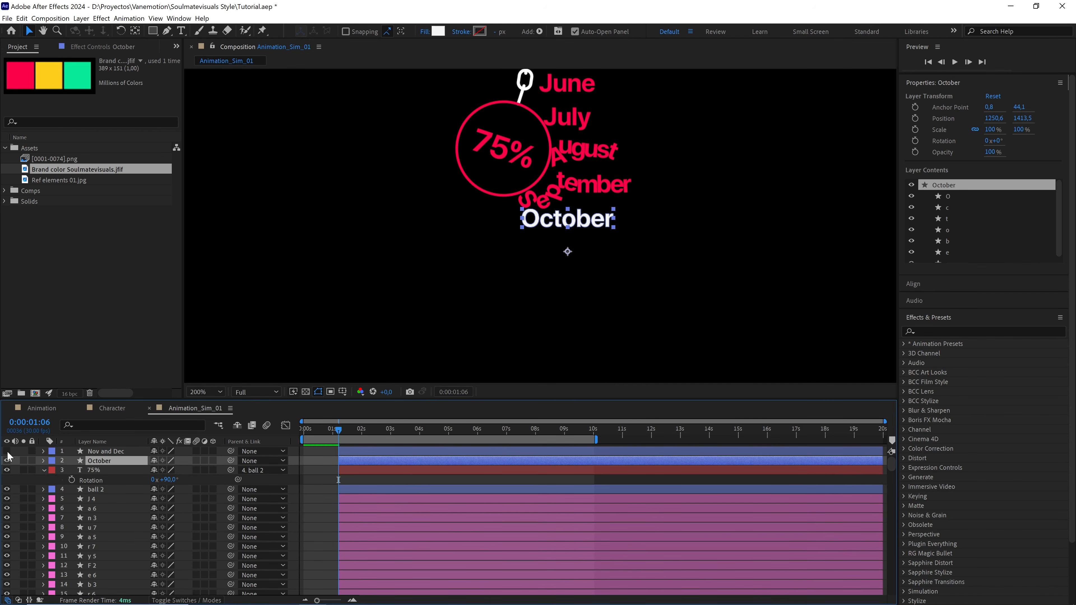
click(7, 452)
click(8, 461)
click(7, 462)
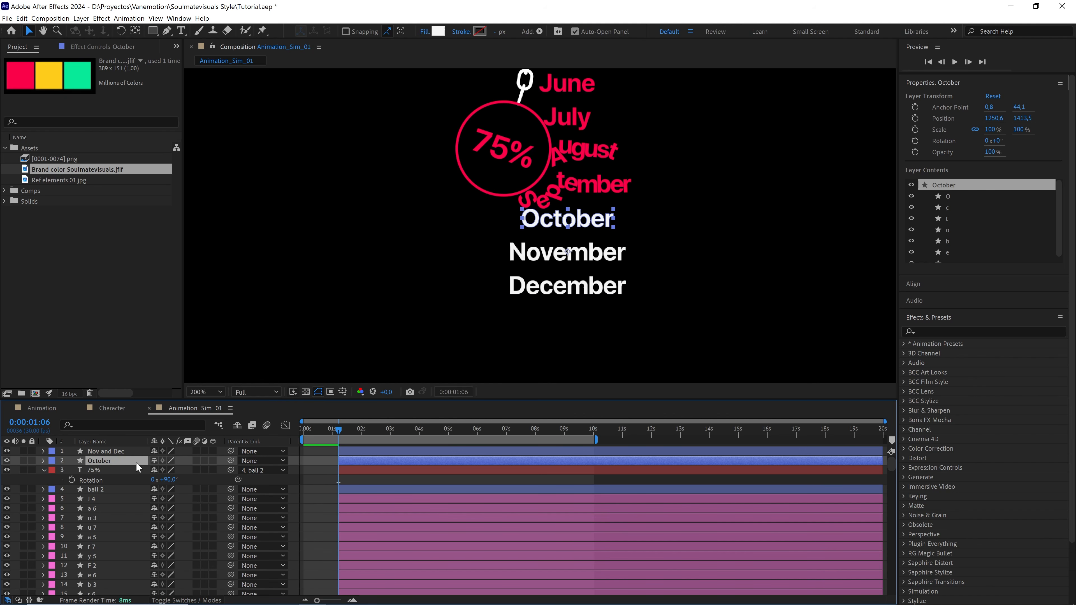
Recolor the October layer's fill with the brand green 08EB99 sampled from the palette image, then deselect the layer
scroll(438, 283, down, 4)
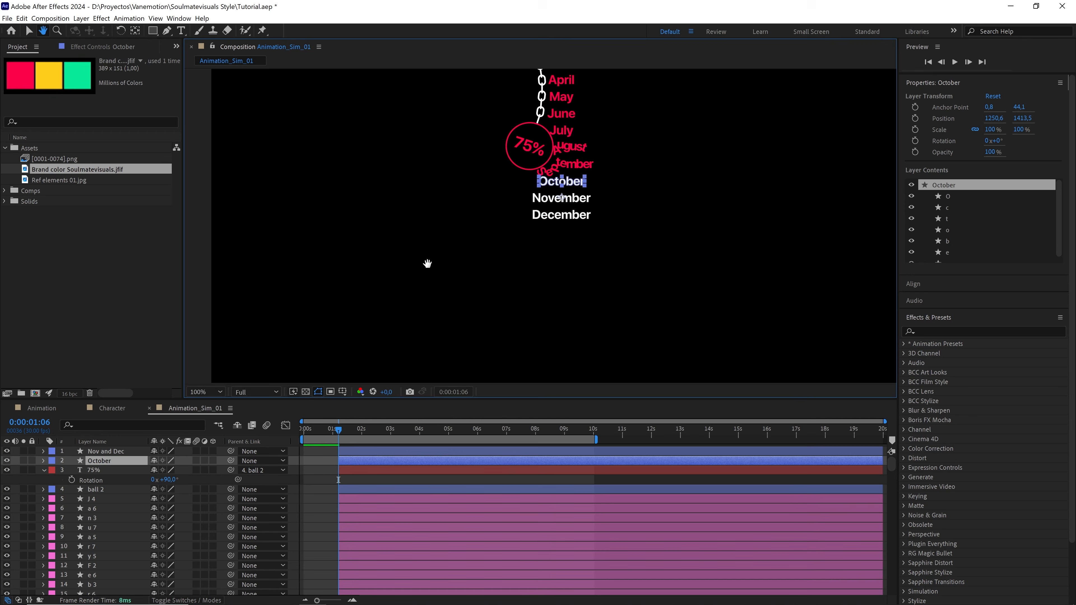
key(space)
drag(409, 279, 398, 293)
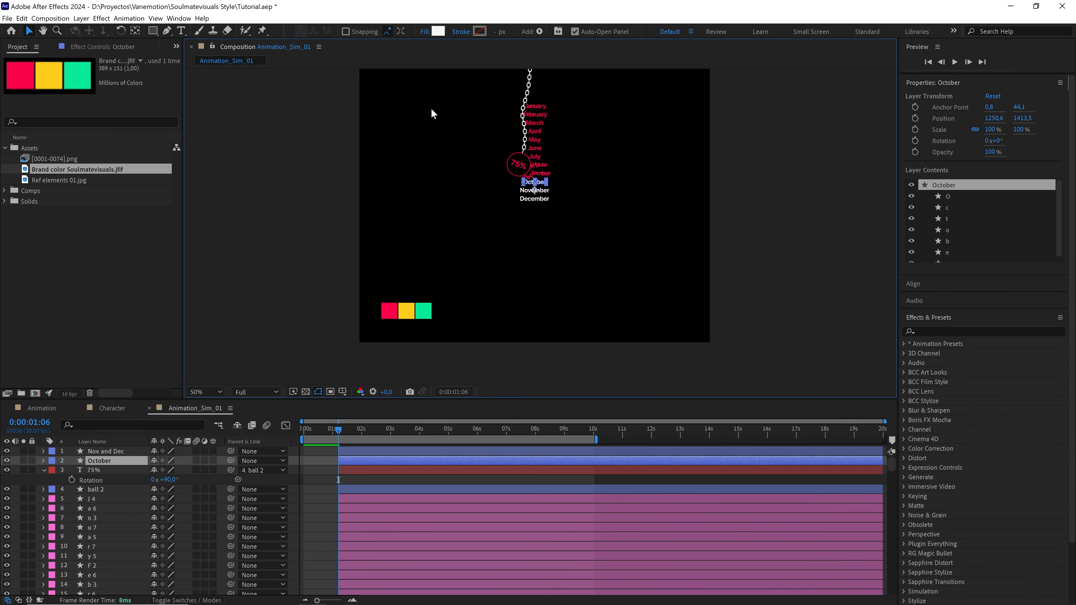
click(438, 31)
click(441, 162)
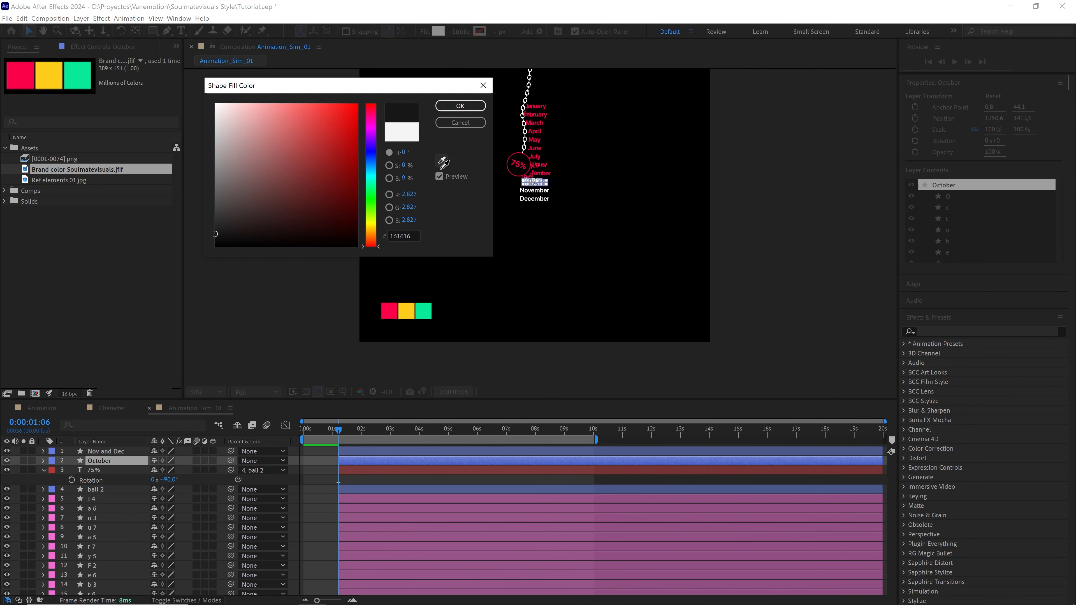
click(426, 312)
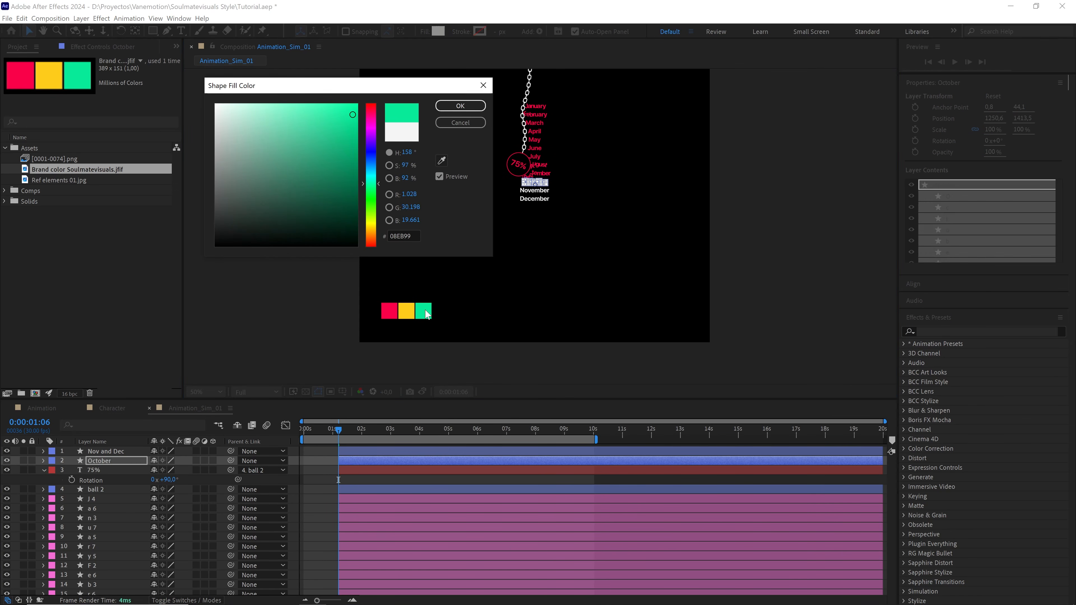
click(460, 106)
key(period)
key(period)
drag(565, 236, 591, 293)
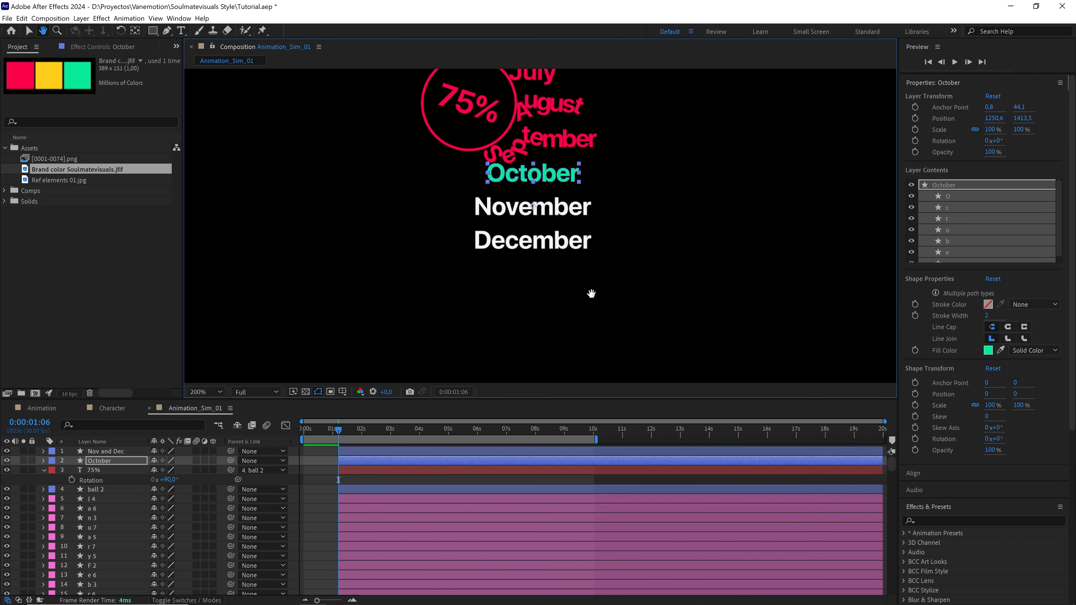
click(653, 279)
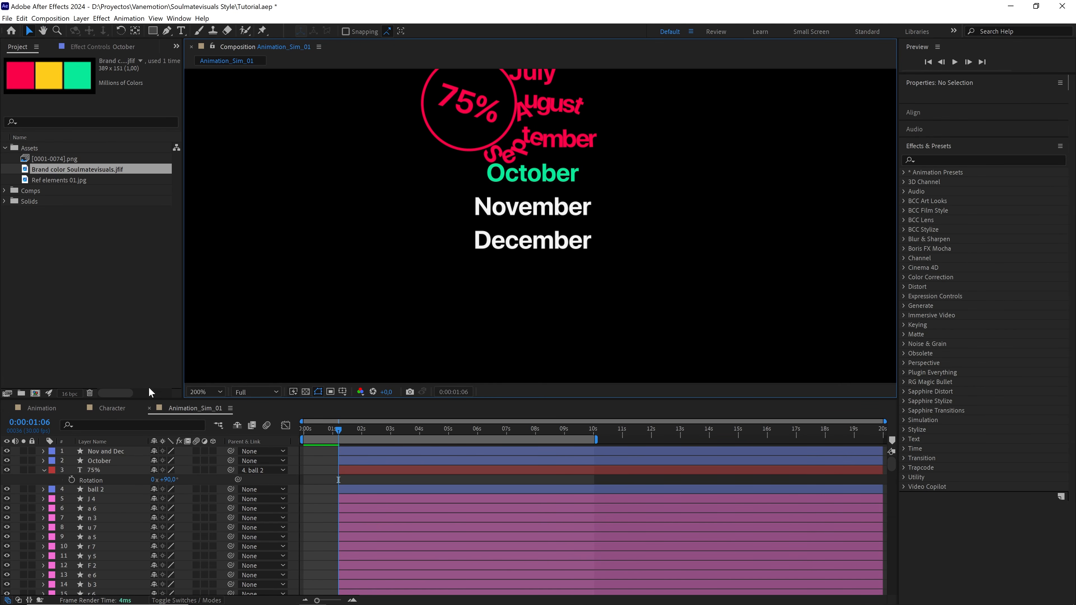
Find the Deep Glow effect and apply it to the October layer
click(102, 462)
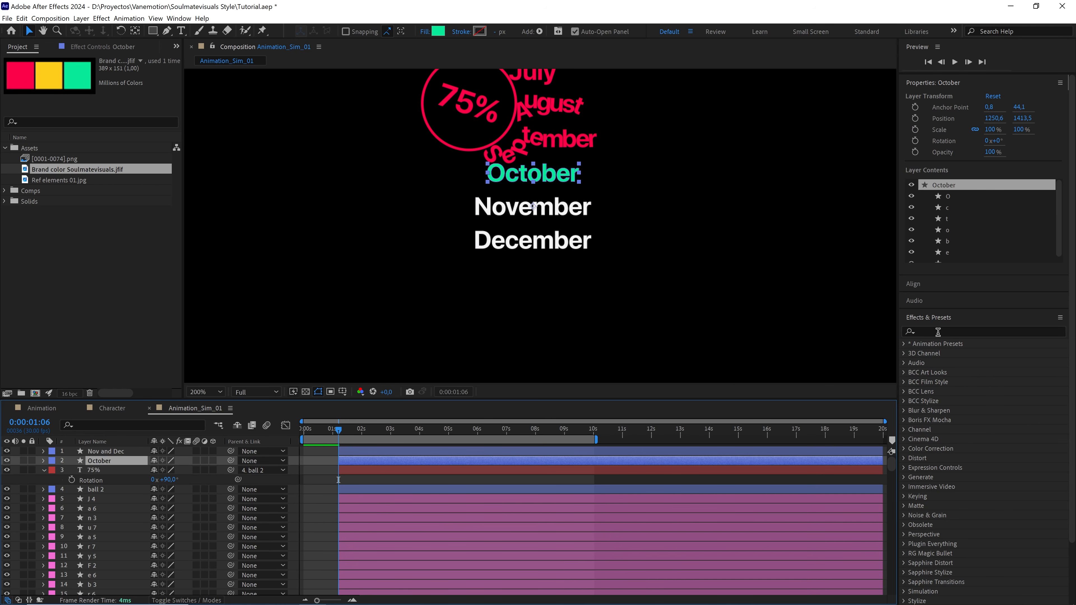
click(938, 332)
text(dee)
drag(943, 353, 127, 462)
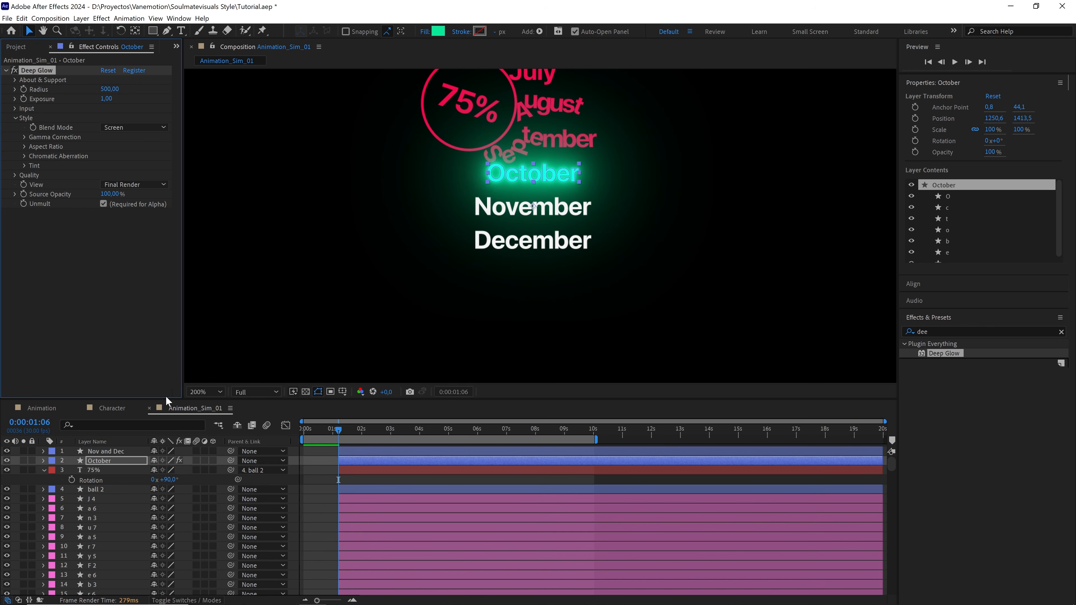
Set the October layer's Deep Glow radius to 300 and its exposure to 0.35
click(106, 89)
key(Return)
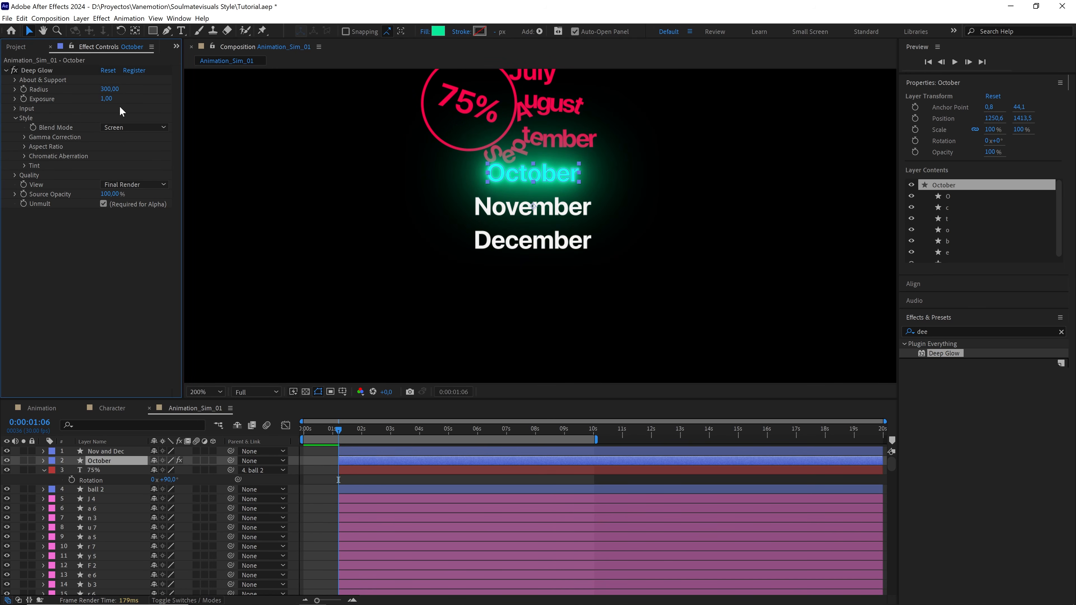
drag(106, 98, 75, 102)
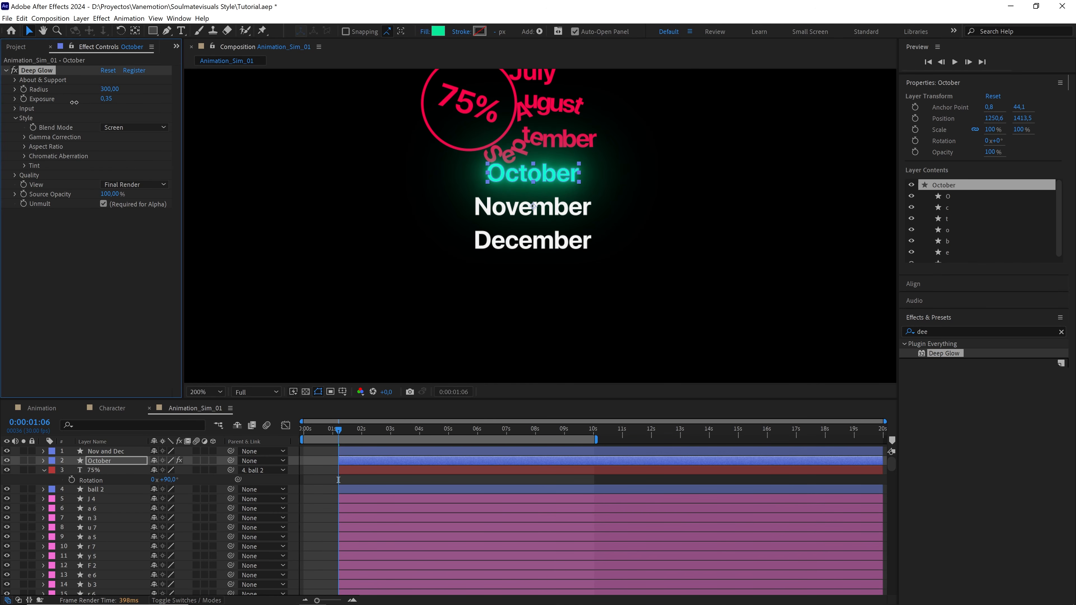
click(97, 279)
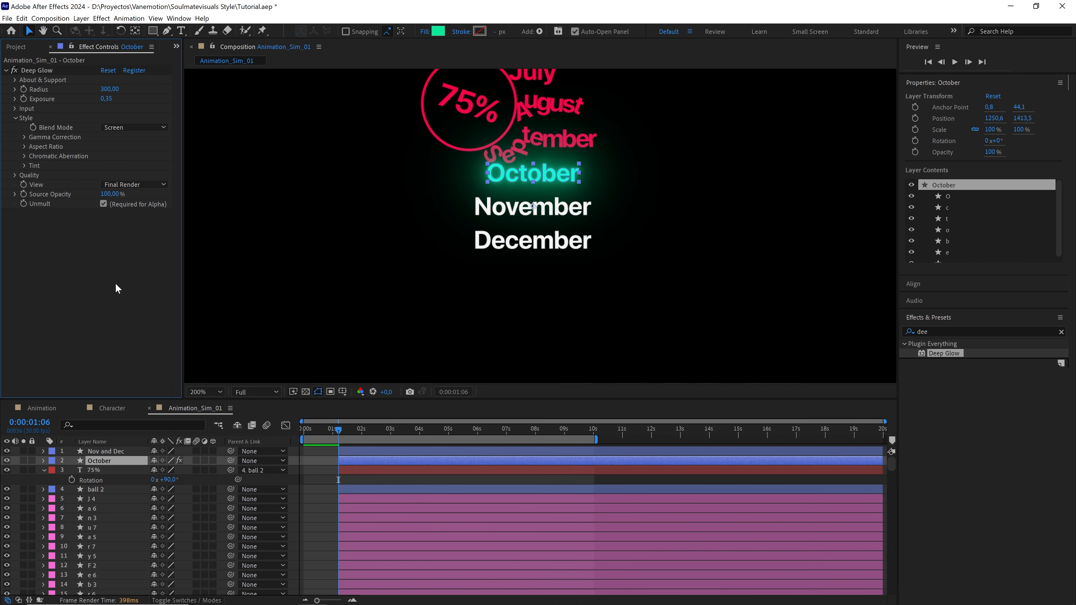
Enable chromatic aberration in the October layer's Deep Glow effect and collapse its settings
click(622, 205)
key(period)
key(period)
drag(208, 99, 228, 144)
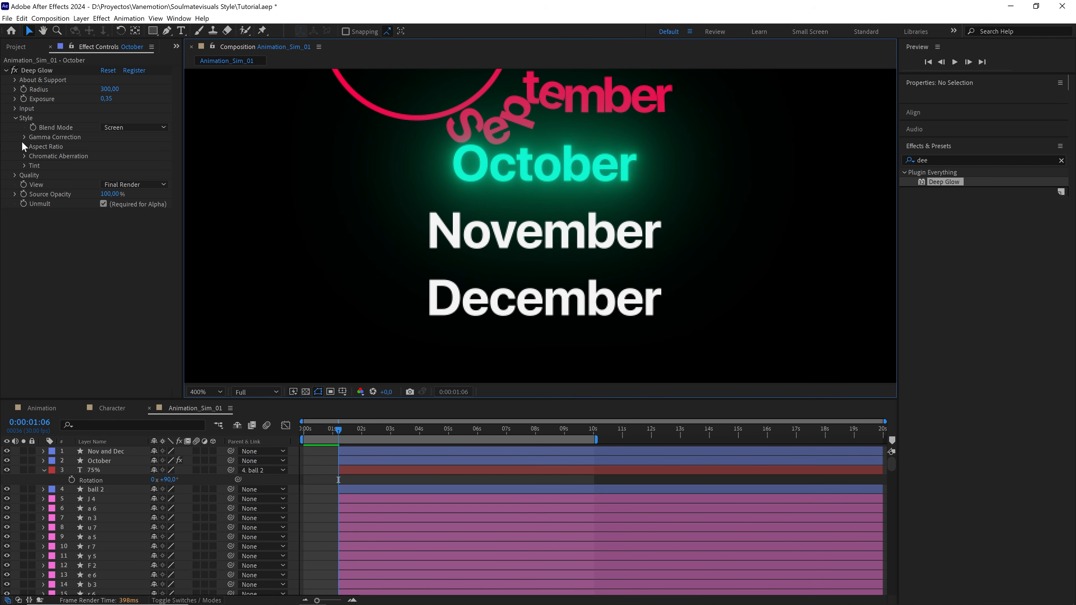
click(24, 156)
click(103, 166)
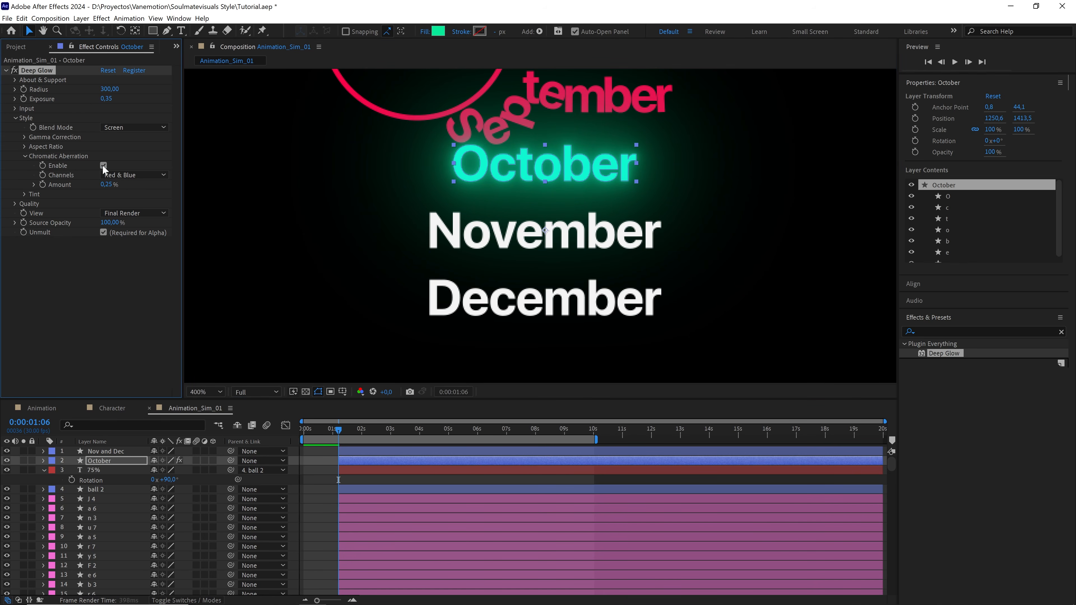
alt+click(25, 155)
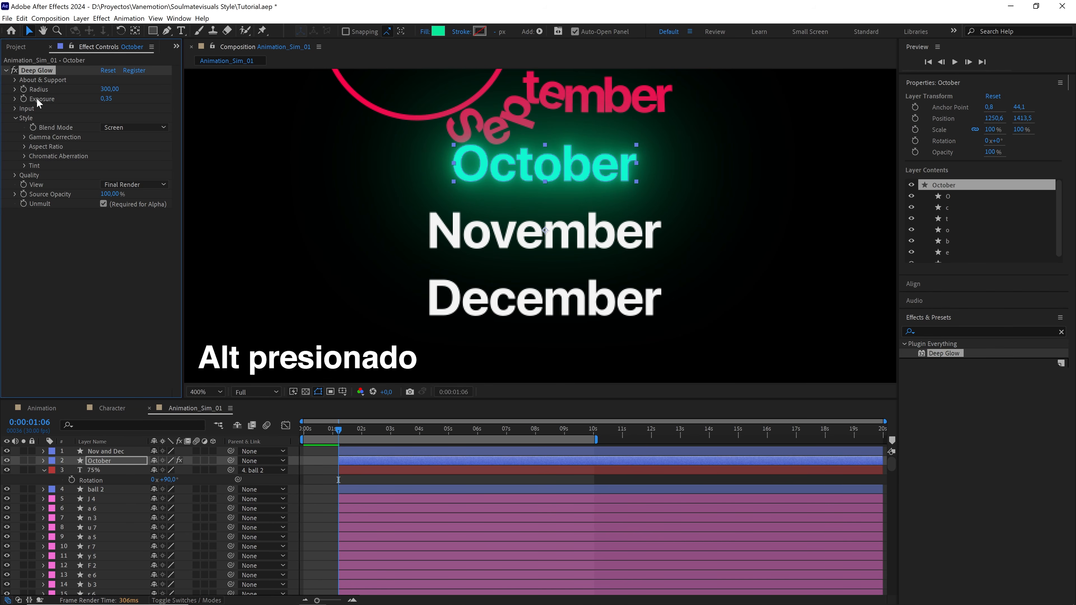
Add the expression wiggle(7,0.2) to the Deep Glow exposure of the October layer
alt+click(23, 98)
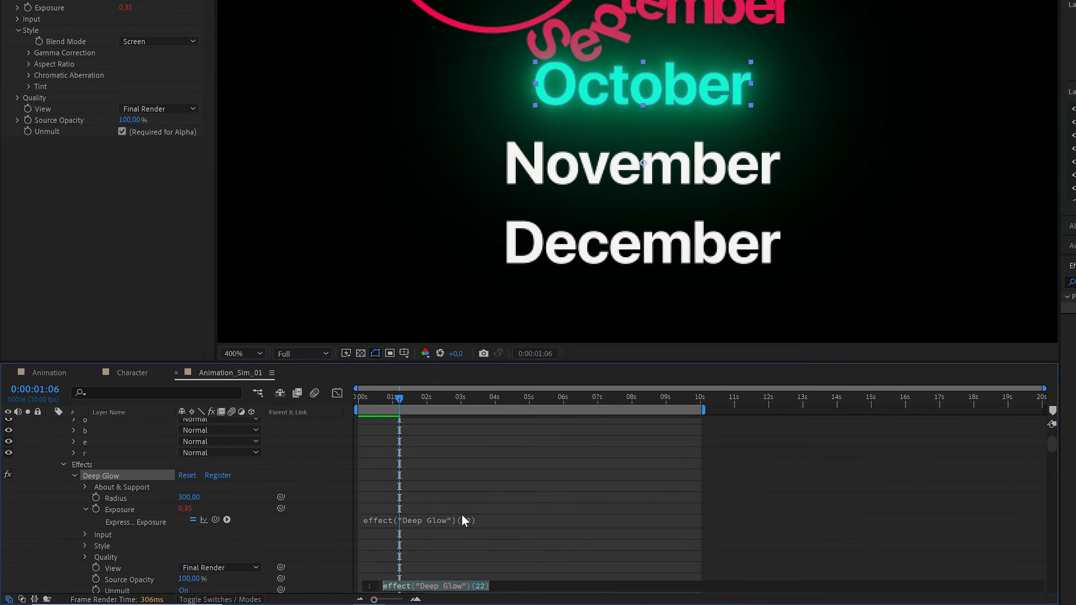
text(wigg)
key(Return)
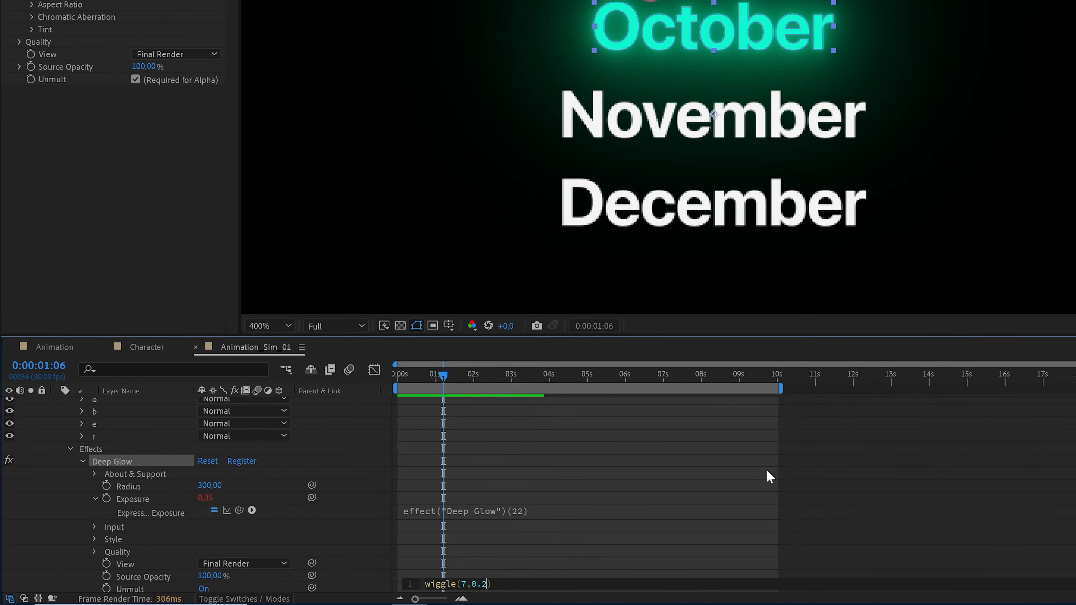
click(881, 456)
Lower the preview resolution to Quarter and play back the October glow from several points after the impact frame
click(275, 392)
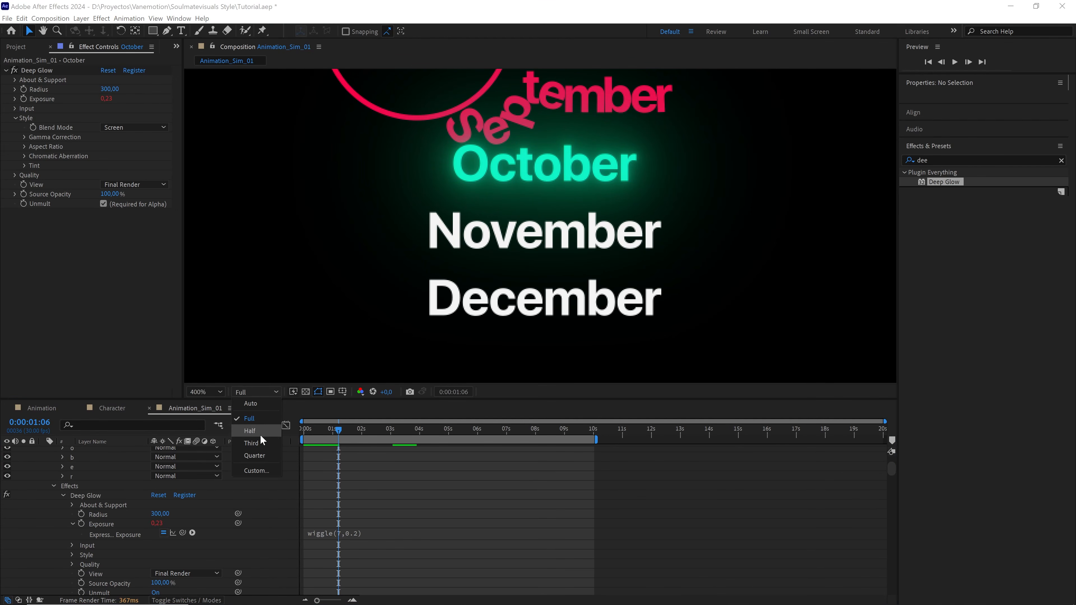
click(260, 435)
key(space)
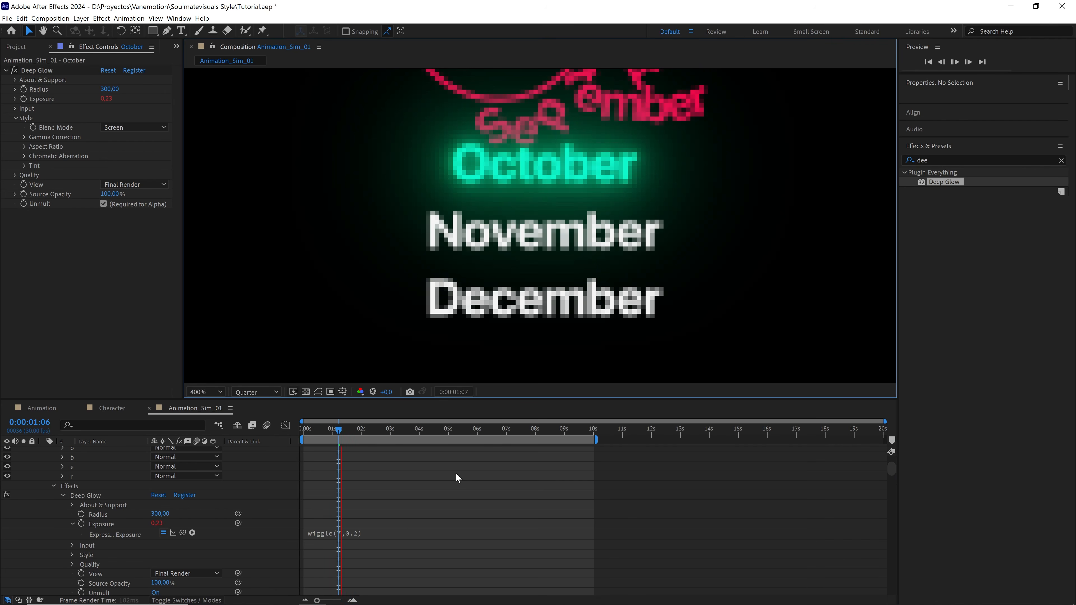
mouse_move(342, 428)
mouse_down()
mouse_move(421, 426)
mouse_move(361, 432)
mouse_up()
key(space)
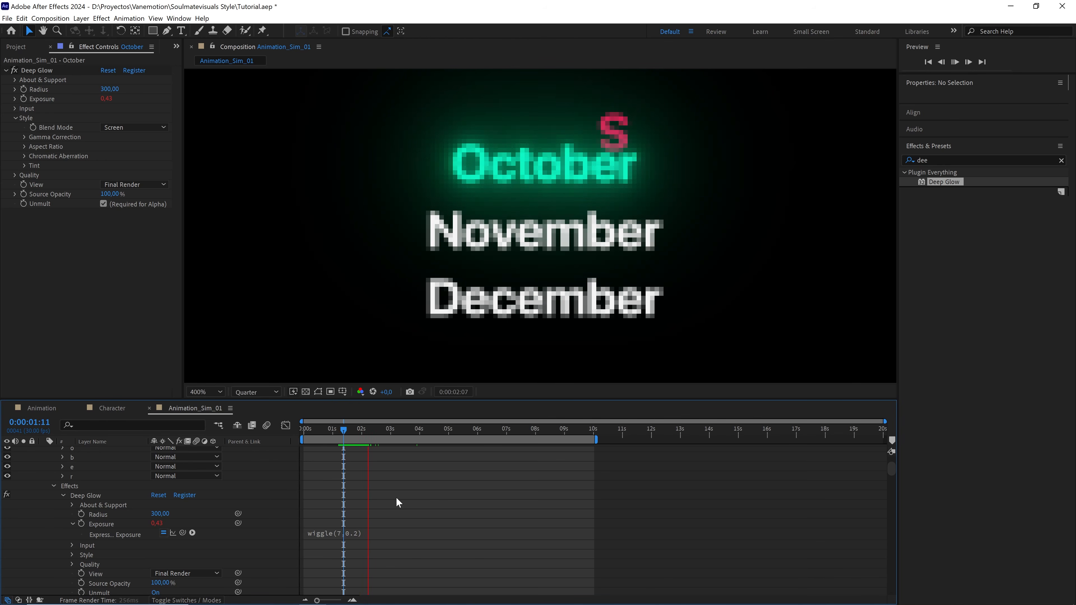
click(353, 428)
key(space)
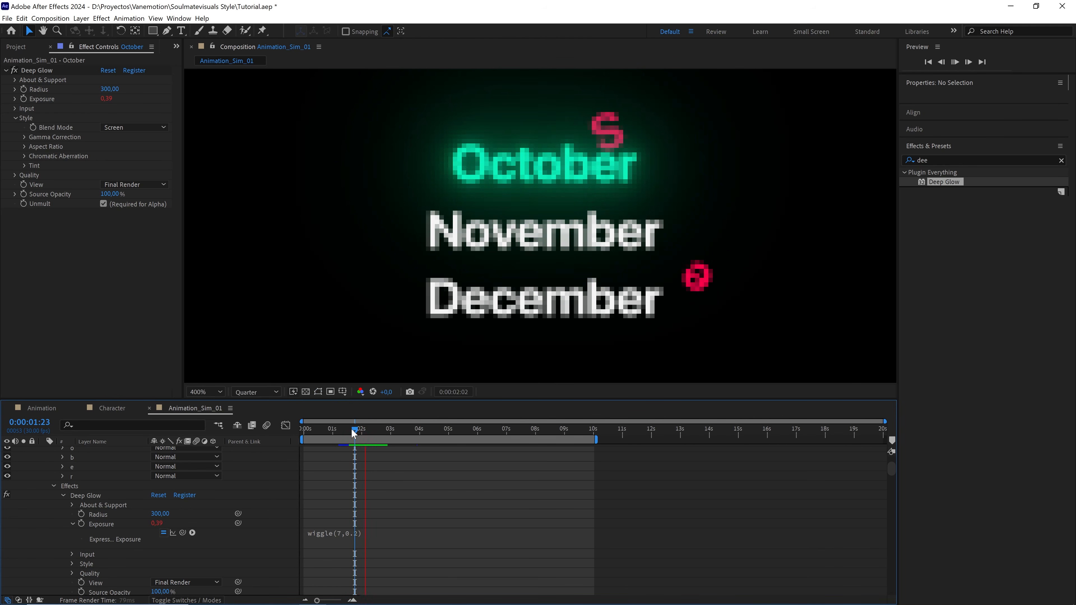
Collapse the October layer's properties in the timeline and fit the whole composition in the viewer
scroll(145, 500, up, 3)
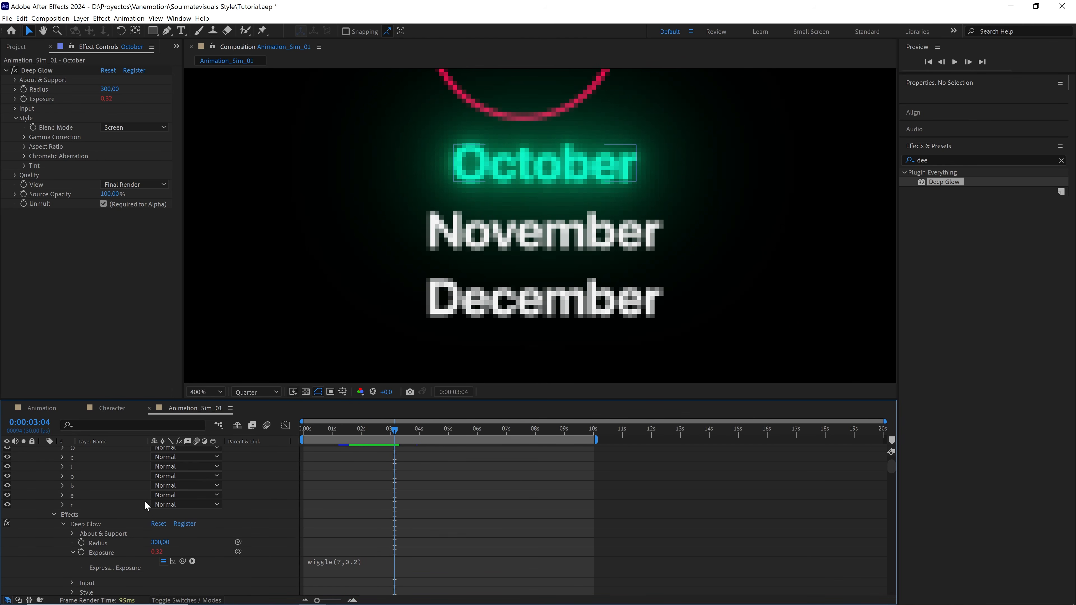
click(62, 552)
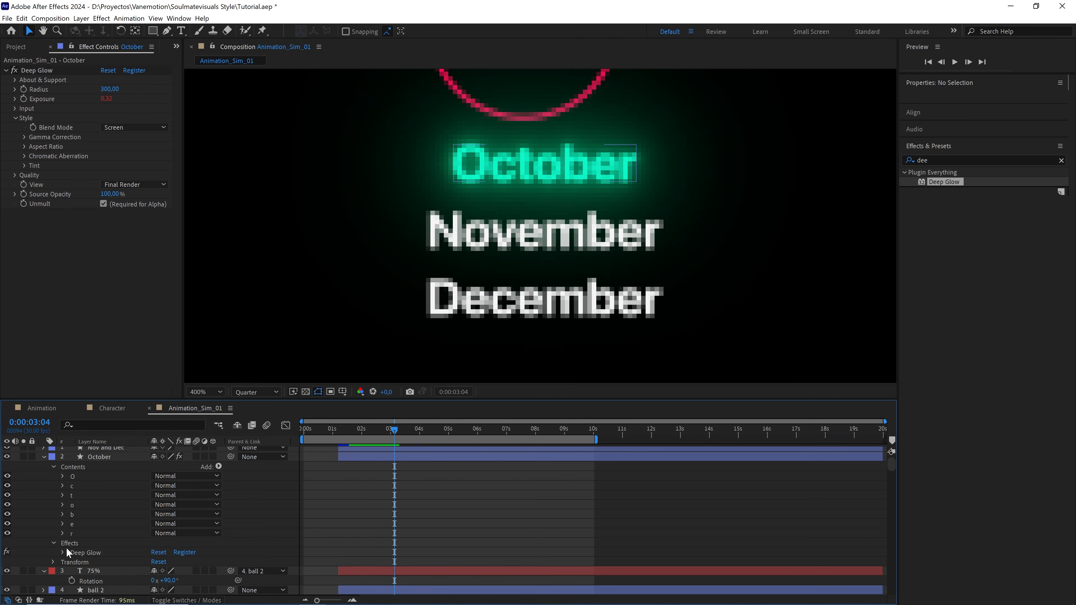
scroll(76, 504, up, 1)
click(44, 461)
scroll(452, 266, down, 4)
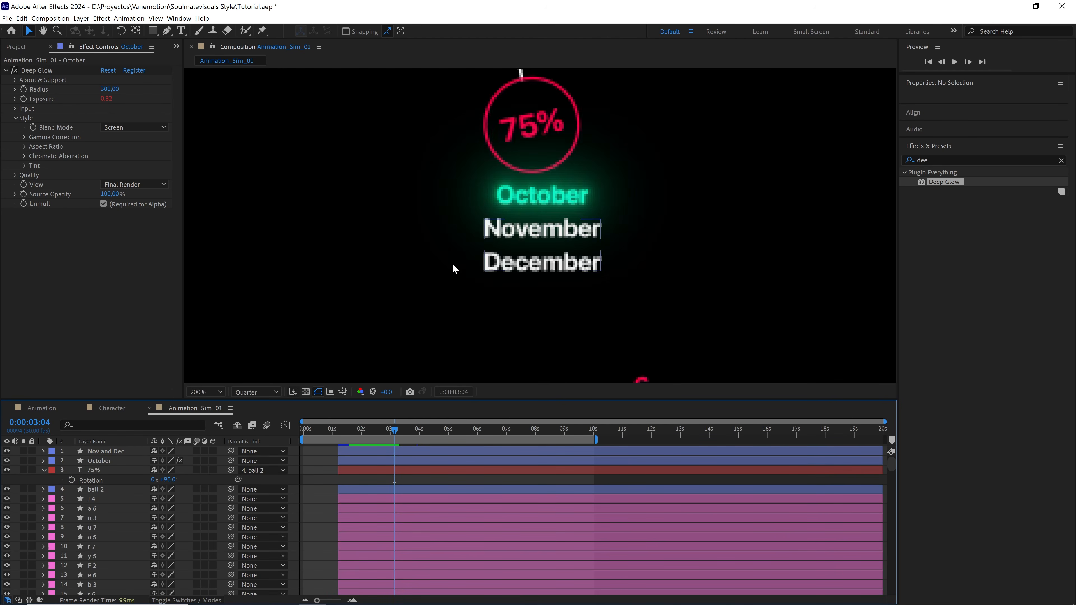
key(v)
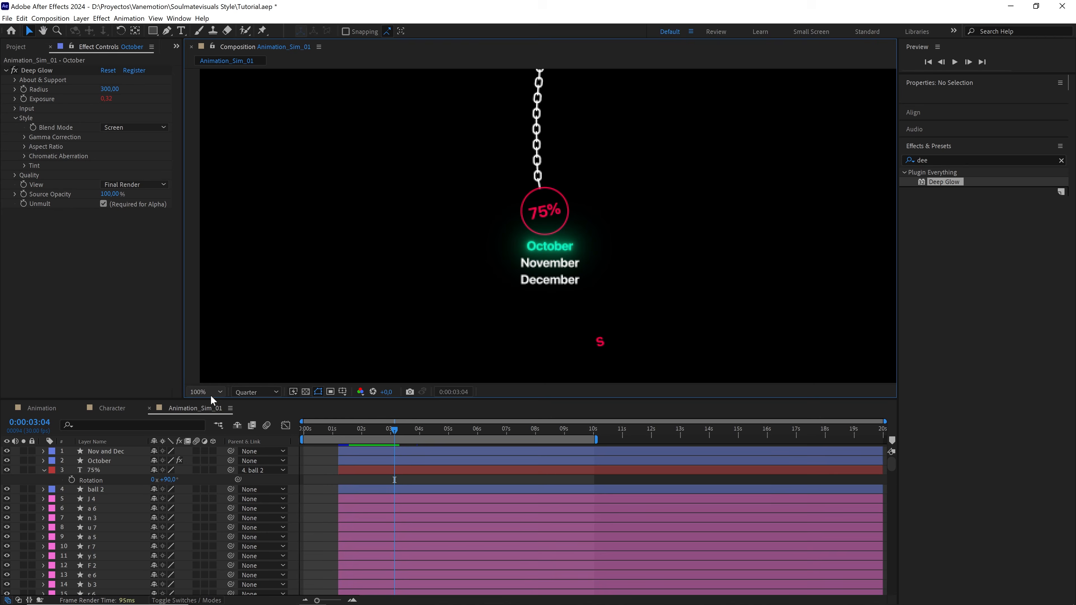
click(207, 392)
click(213, 405)
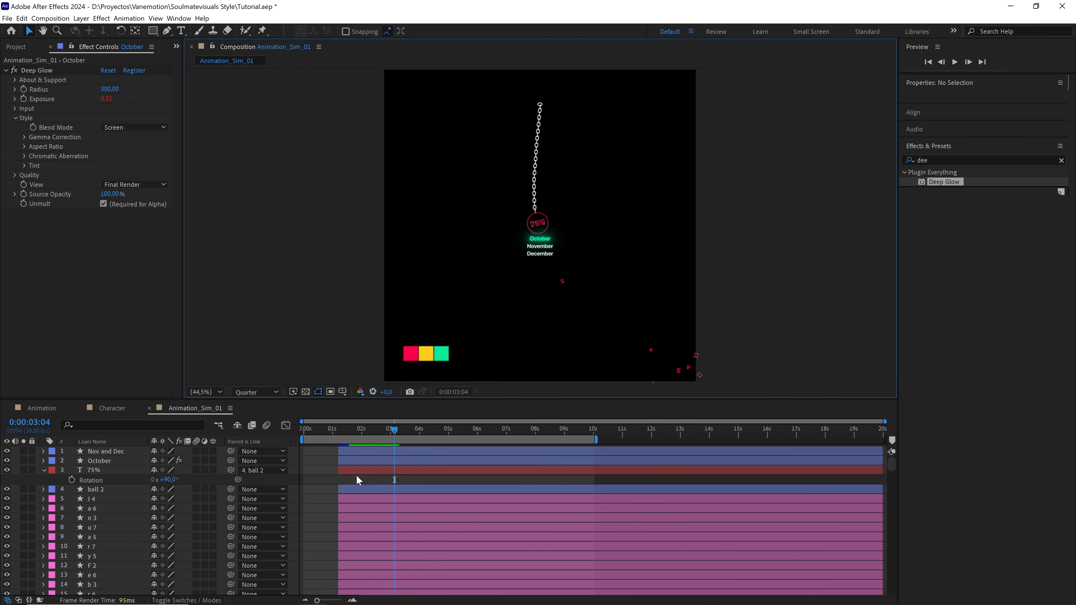
Turn the Brand color Soulmatevisuals palette image layer into a guide layer
click(424, 359)
right_click(424, 359)
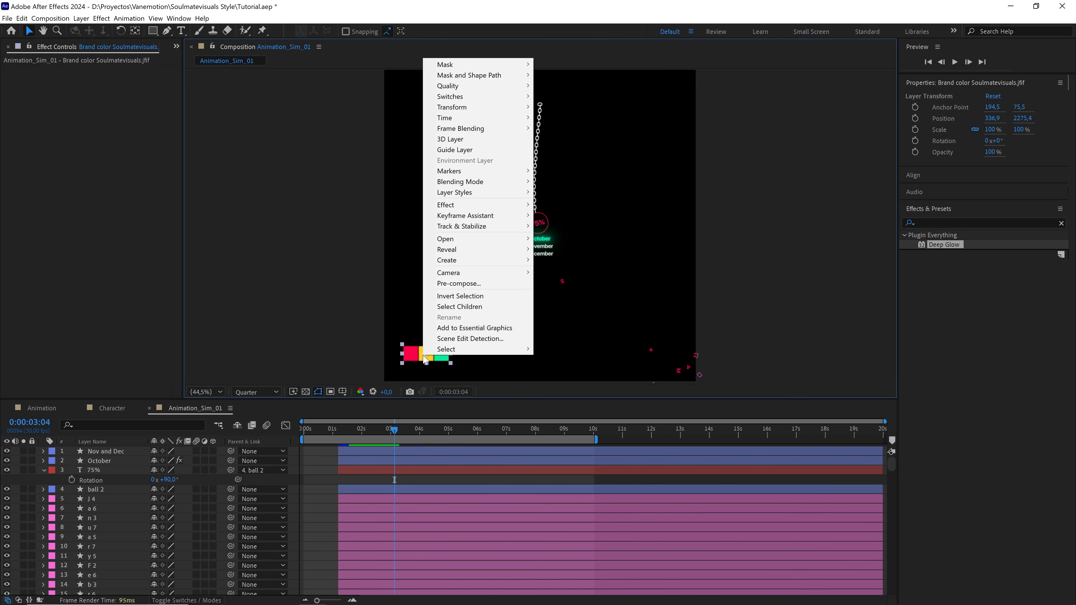
click(487, 150)
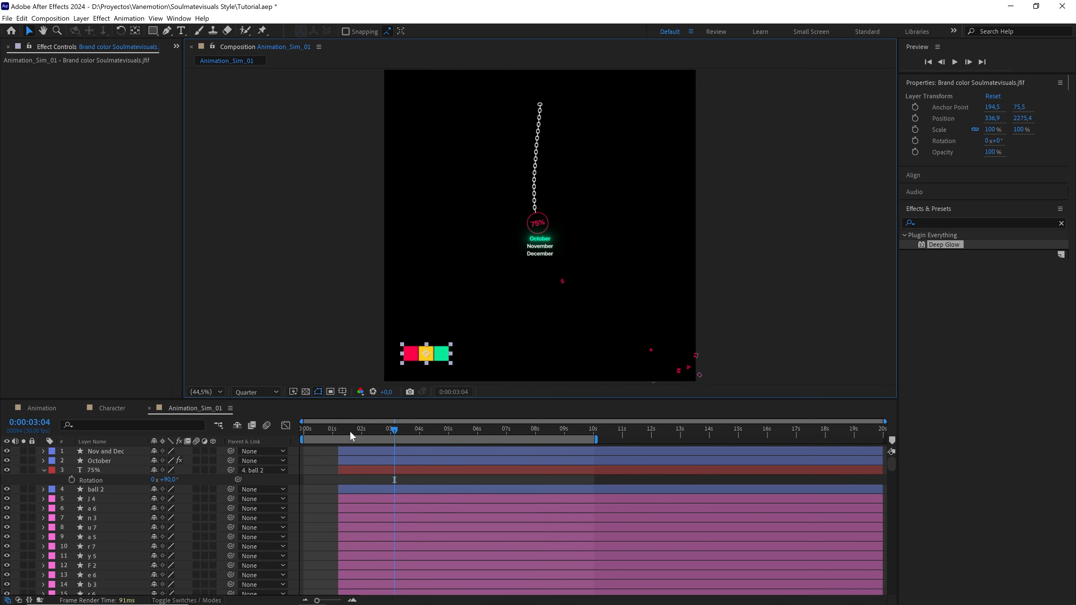
Set the preview resolution to Full and play back the composition from the first frame
drag(350, 431, 385, 430)
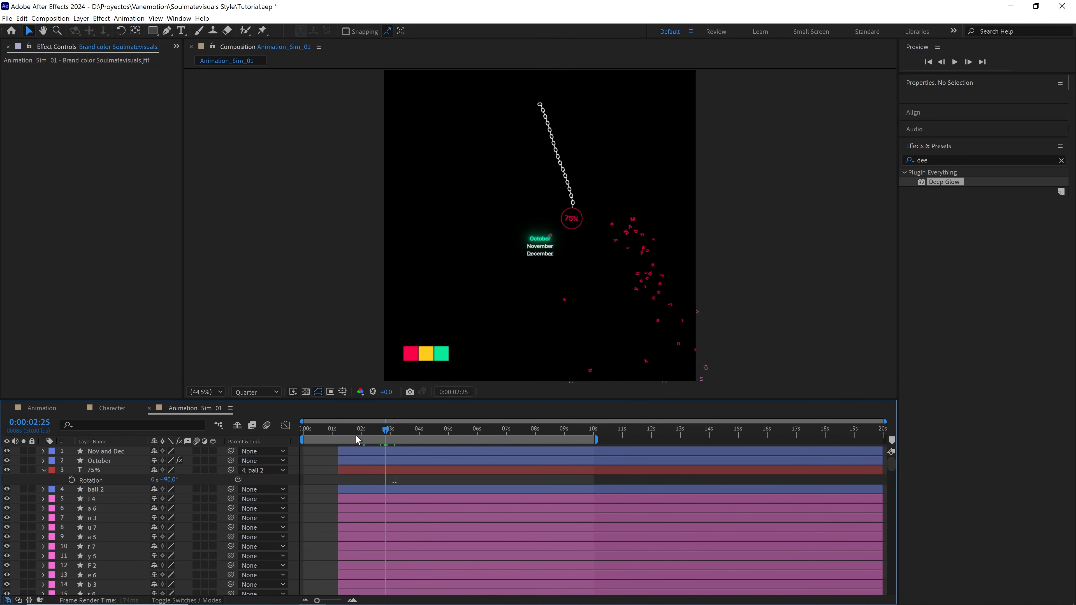
key(Home)
click(244, 395)
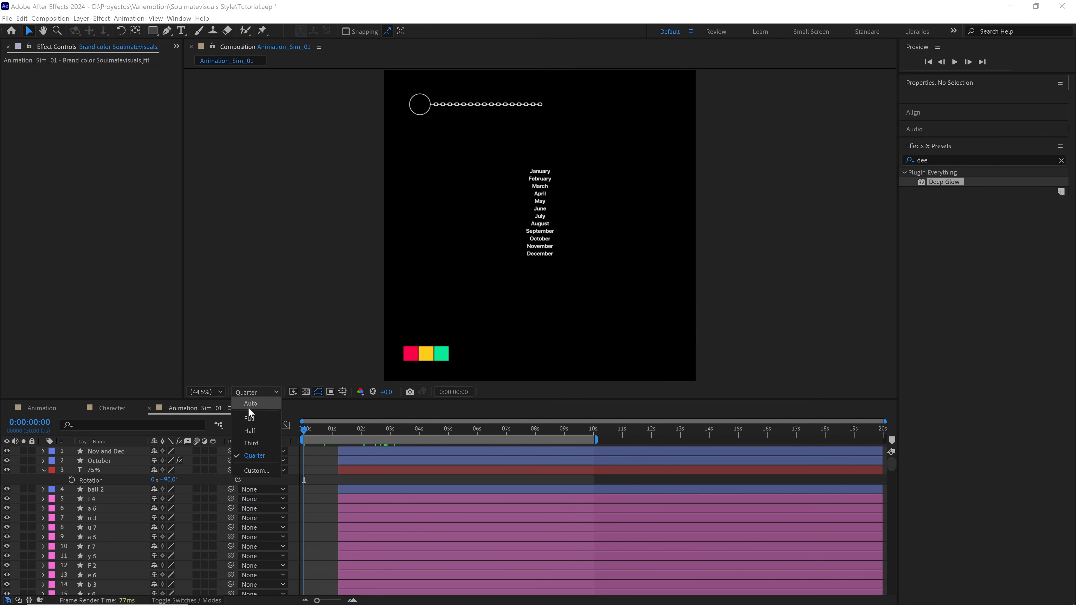
click(249, 418)
click(318, 462)
key(space)
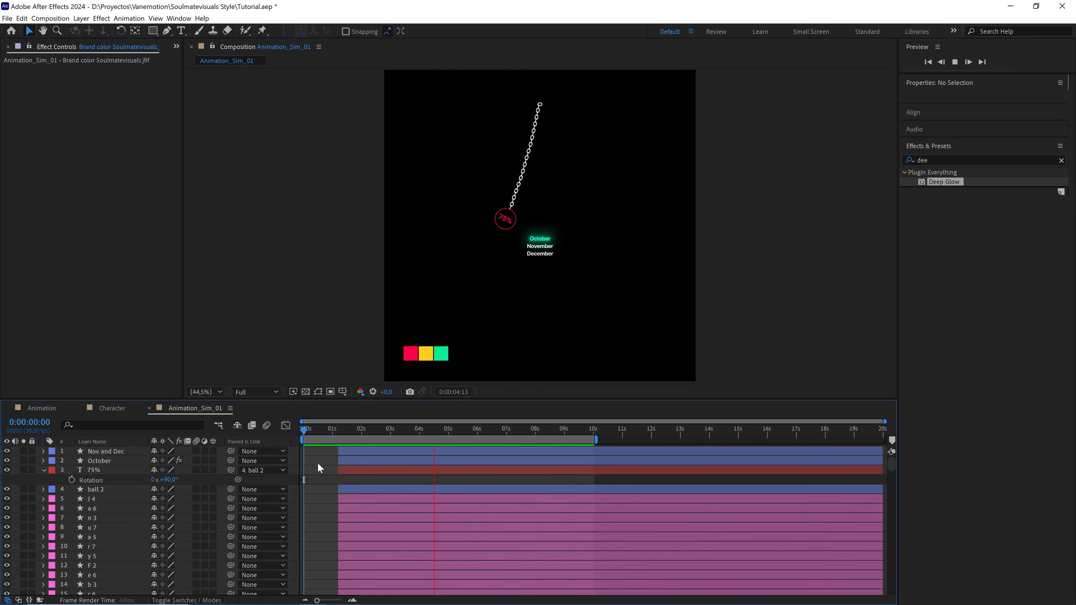
key(space)
Replay the animation from the start with the ball and month names enlarged
scroll(542, 246, up, 3)
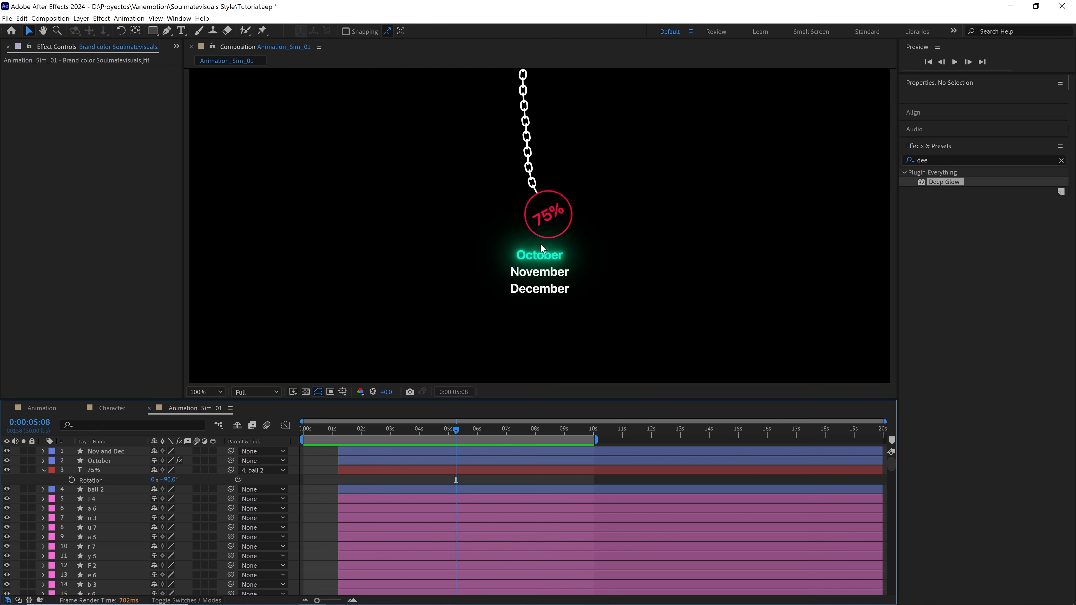
click(303, 429)
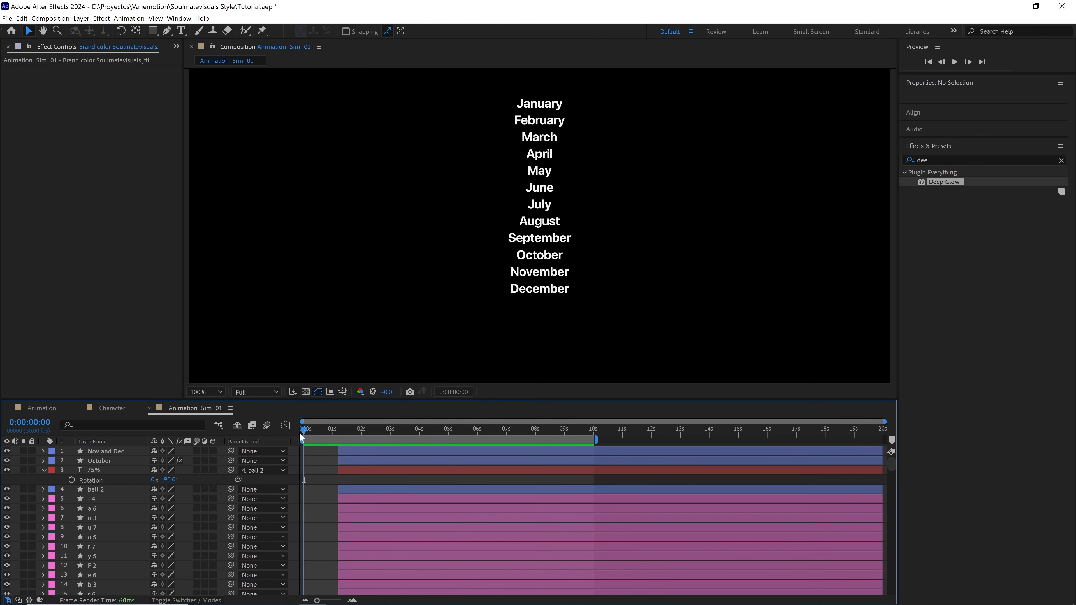
key(space)
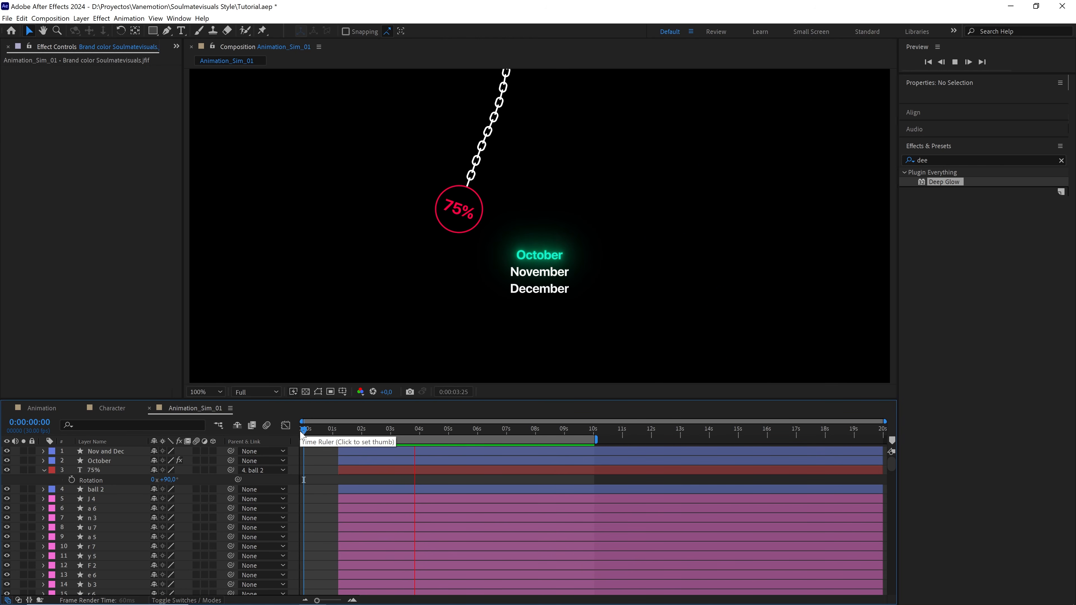
key(space)
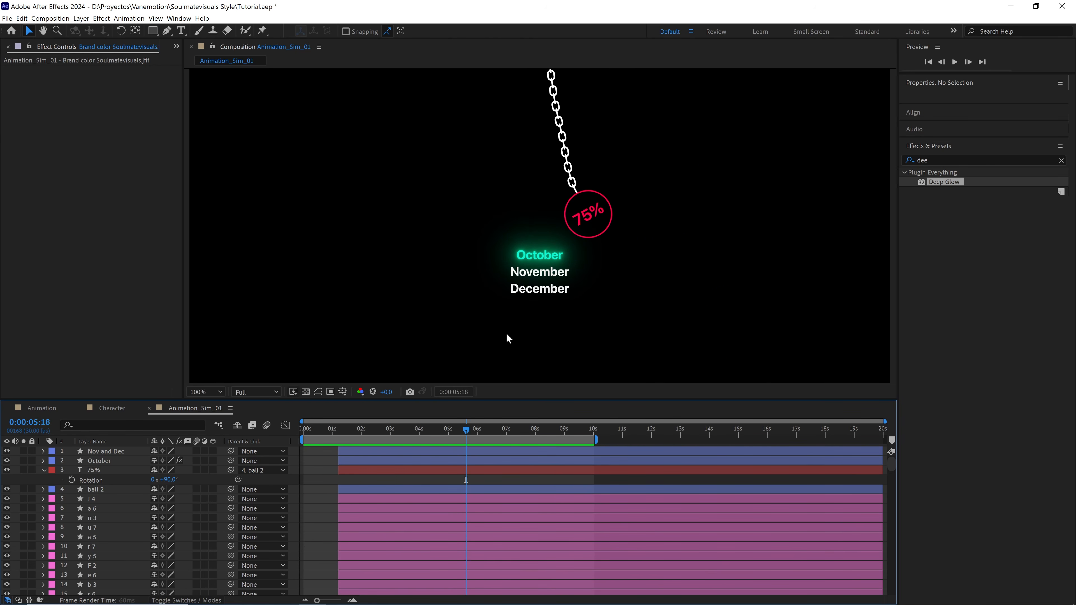
Apply Deep Glow to the ball 2 layer with a radius of 300 and an exposure of 0.10
click(606, 232)
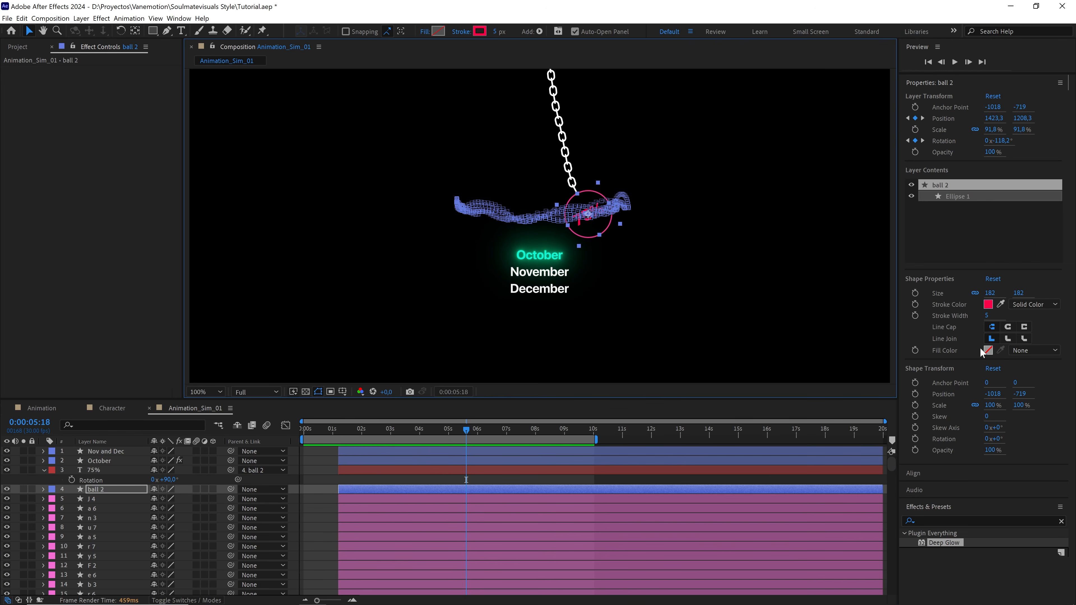
drag(938, 544, 481, 494)
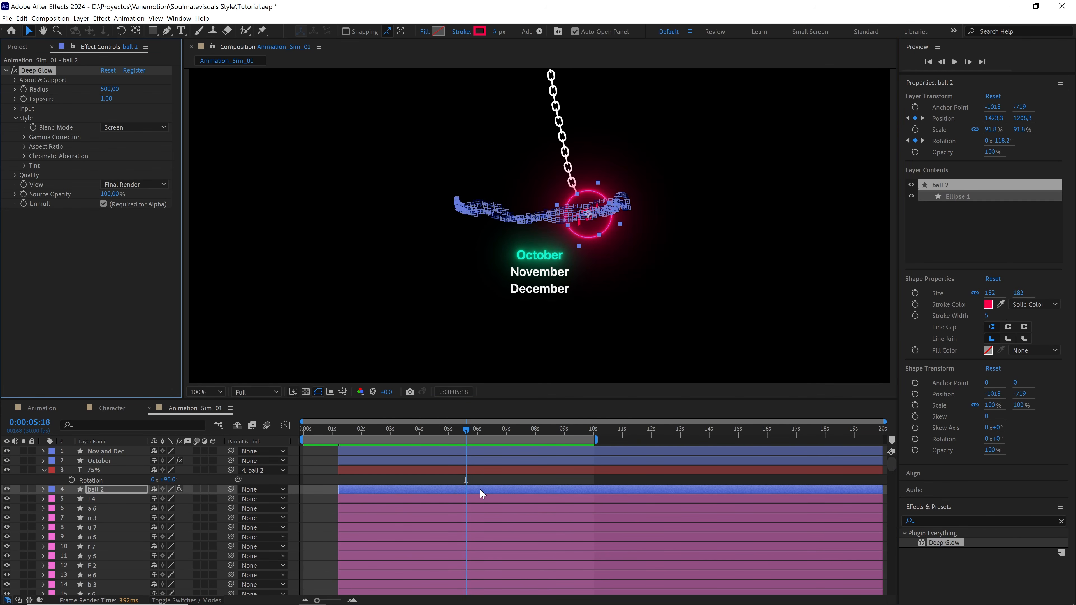
click(112, 89)
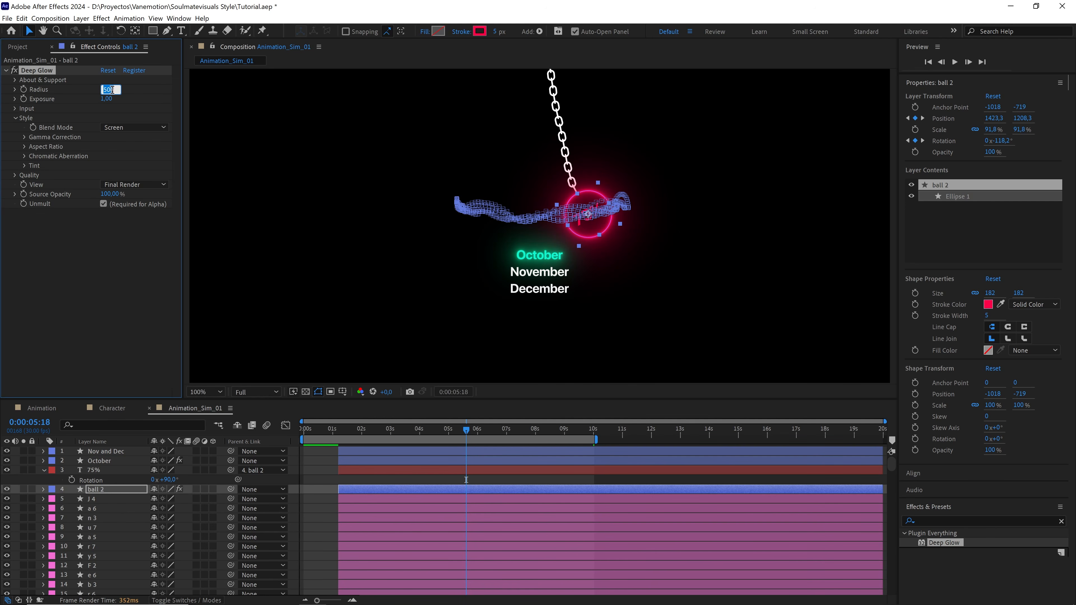
key(Return)
drag(116, 101, 63, 100)
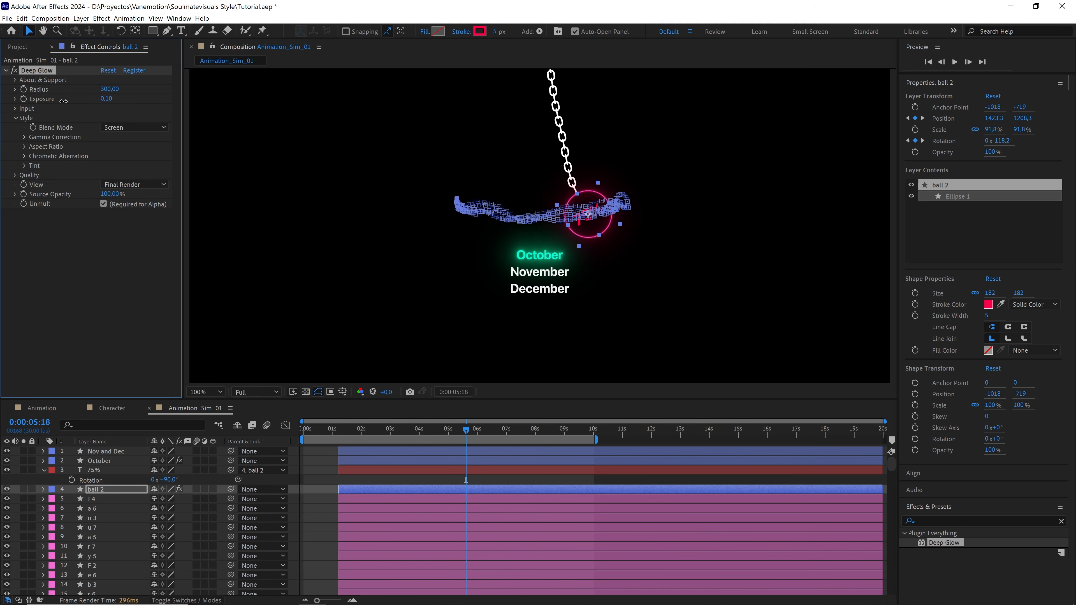
click(148, 104)
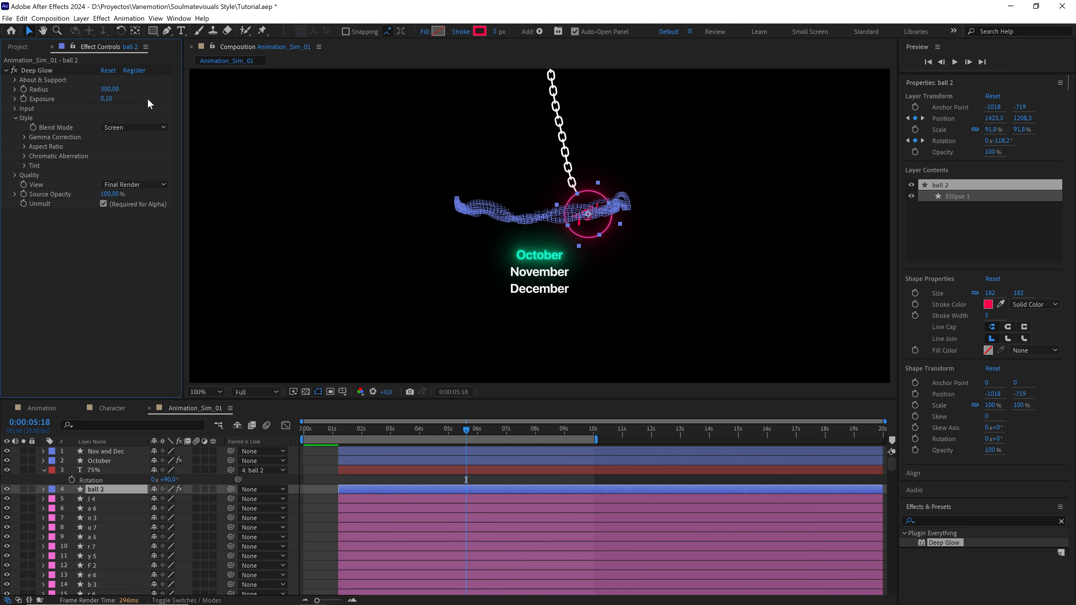
Copy the Deep Glow effect from ball 2 onto the 75% text layer and collapse that layer's properties
click(55, 72)
key(ctrl+c)
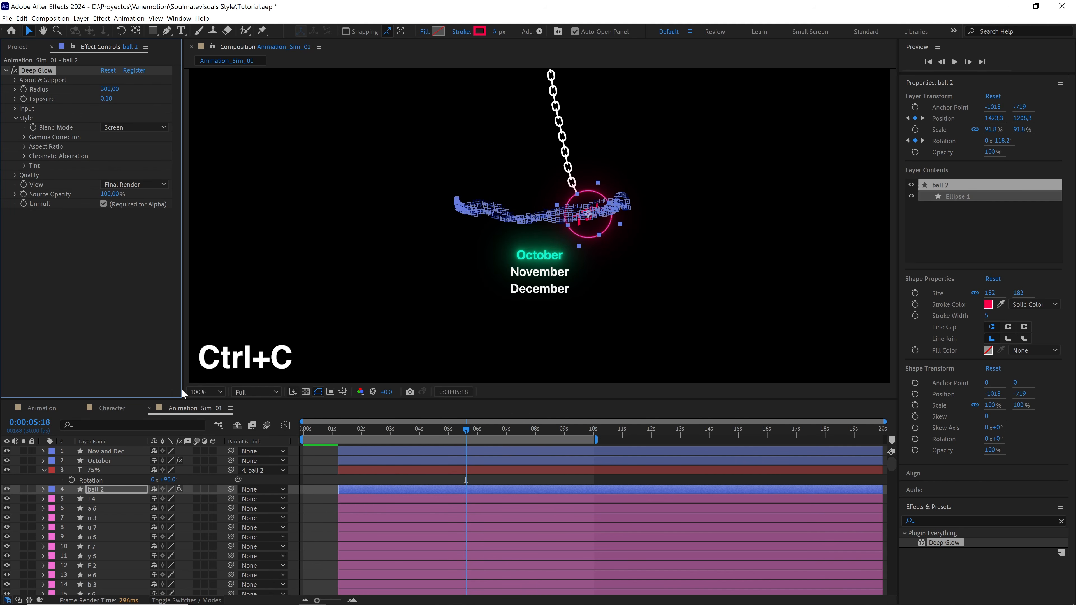
click(103, 470)
key(ctrl+v)
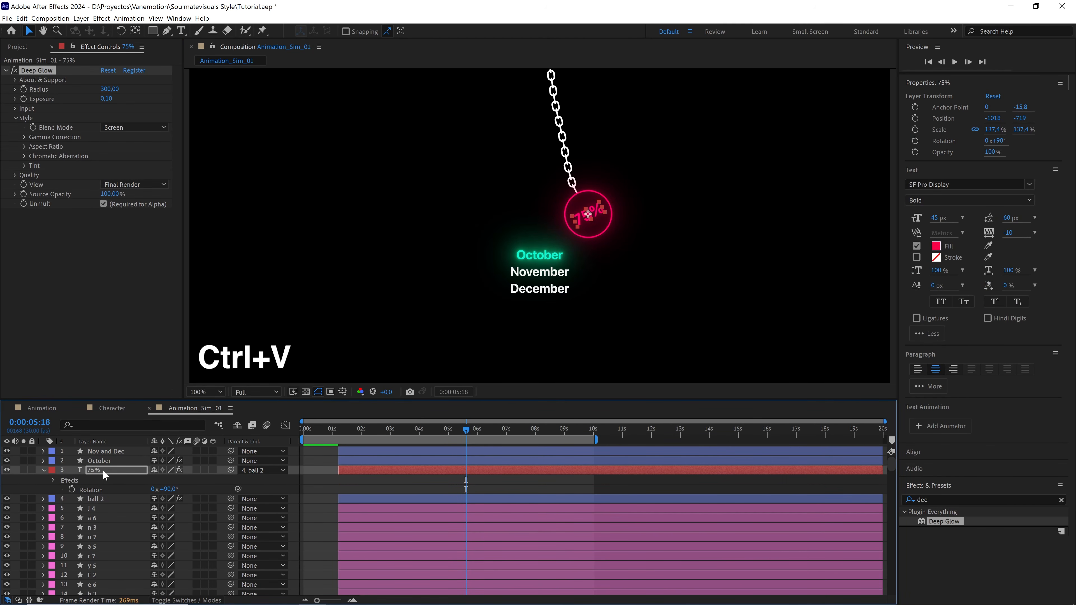
click(43, 470)
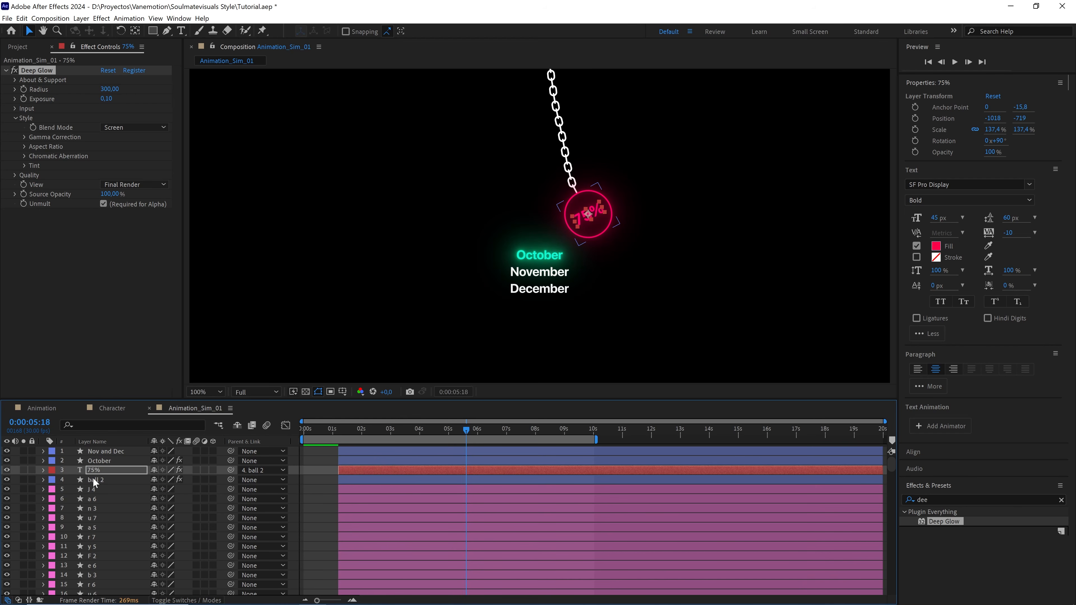
Set the label color of the Nov and Dec, October, 75% and ball 2 layers to Orange
click(92, 478)
shift+click(102, 450)
click(52, 451)
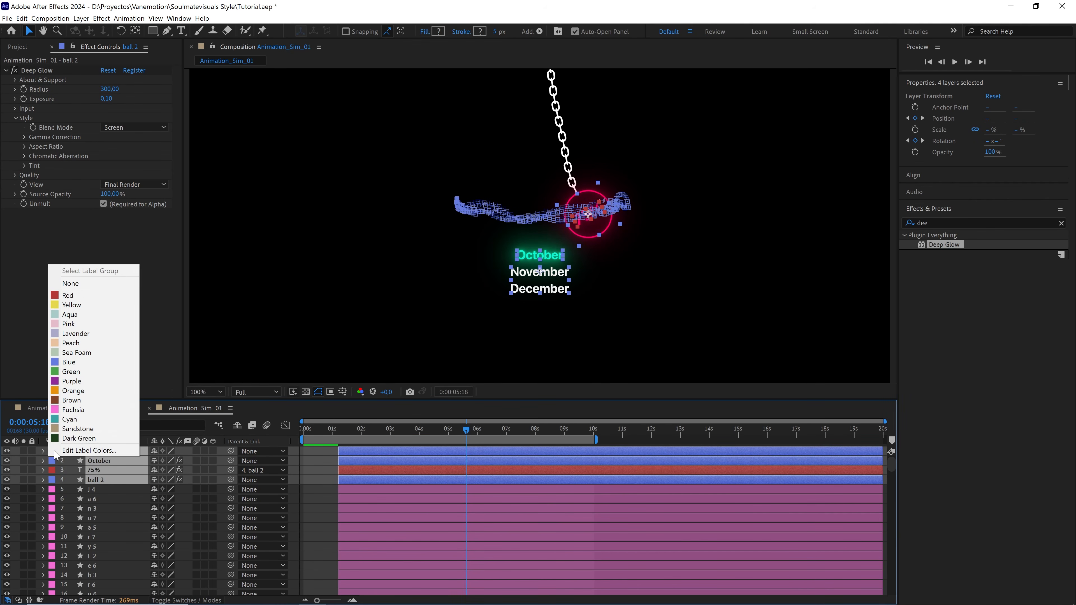
click(73, 390)
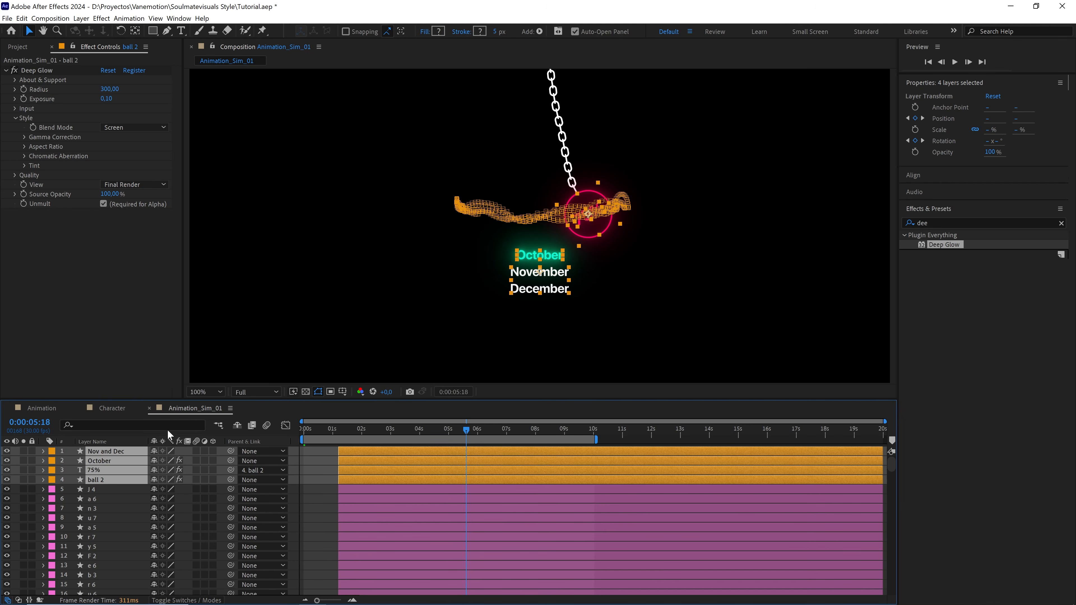
Pre-compose all the fuchsia letter layers from J 4 to r 2 into a new composition named Letters
click(349, 487)
scroll(349, 488, down, 10)
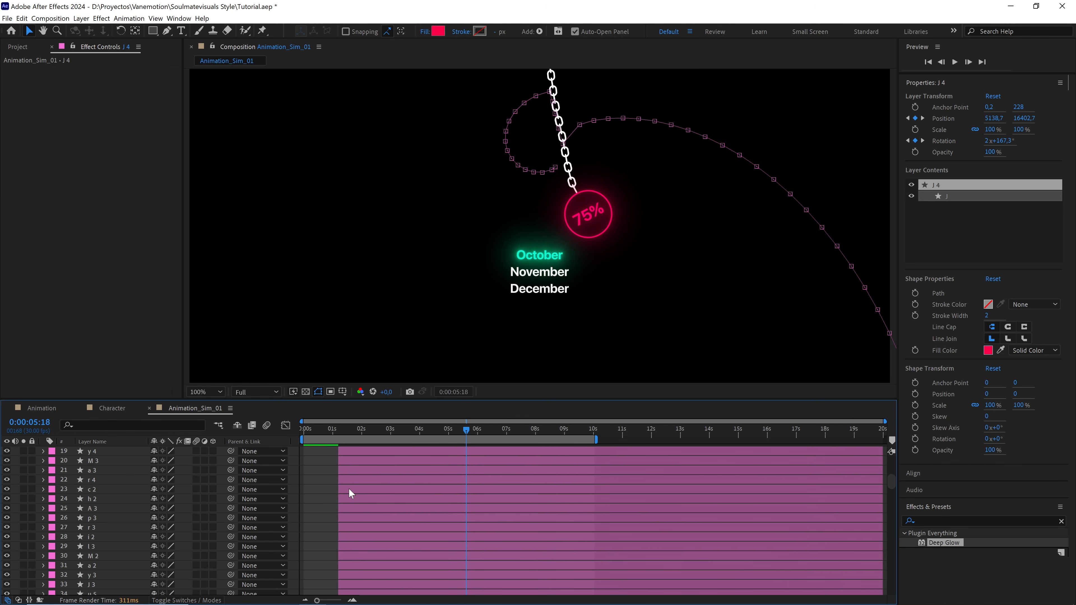
scroll(349, 488, down, 3)
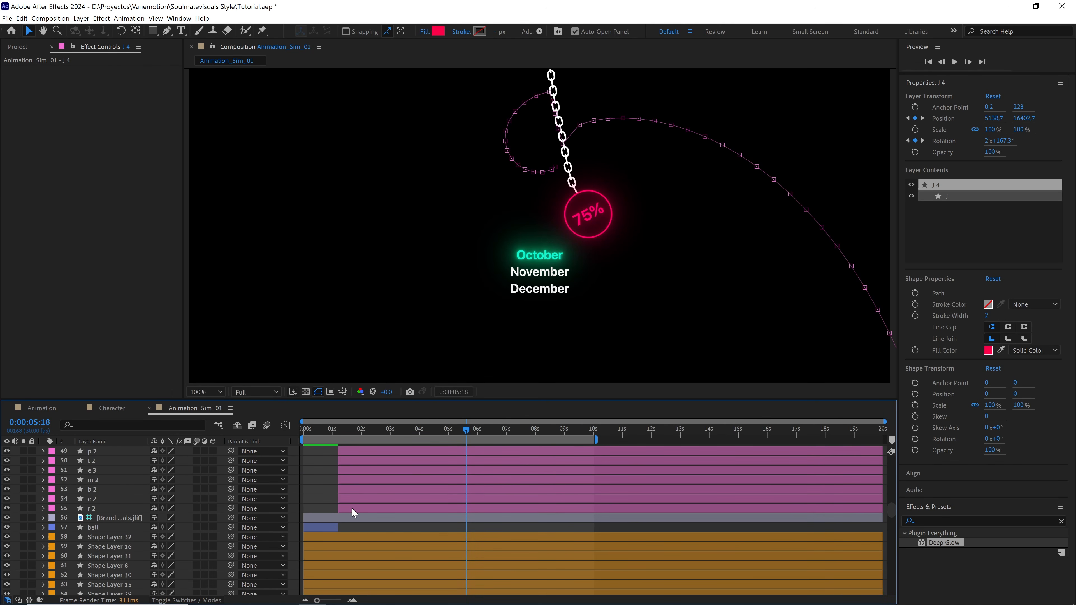
shift+click(351, 507)
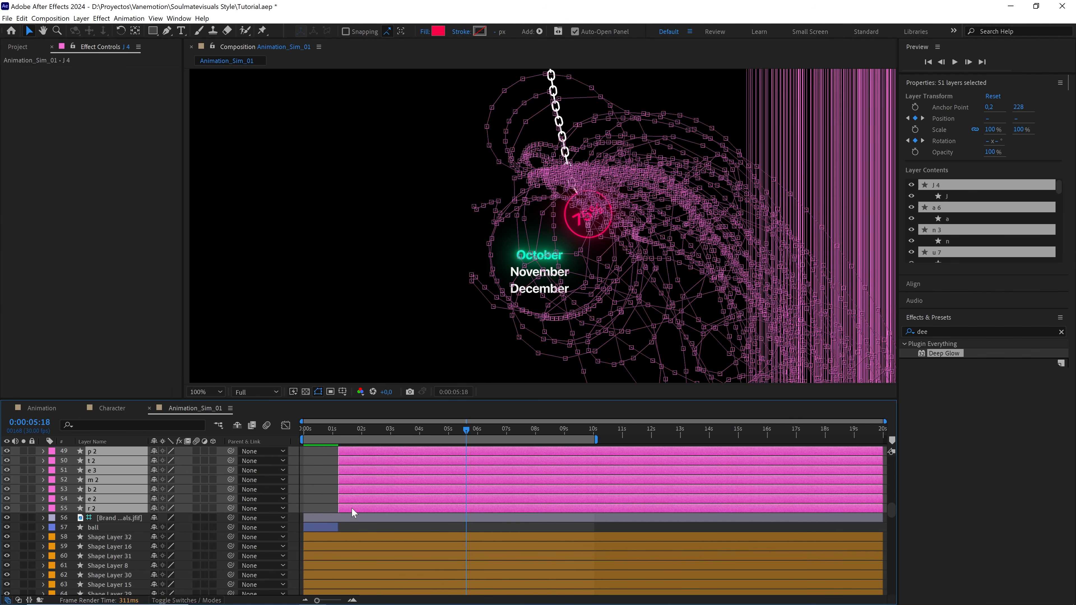
right_click(351, 508)
click(383, 447)
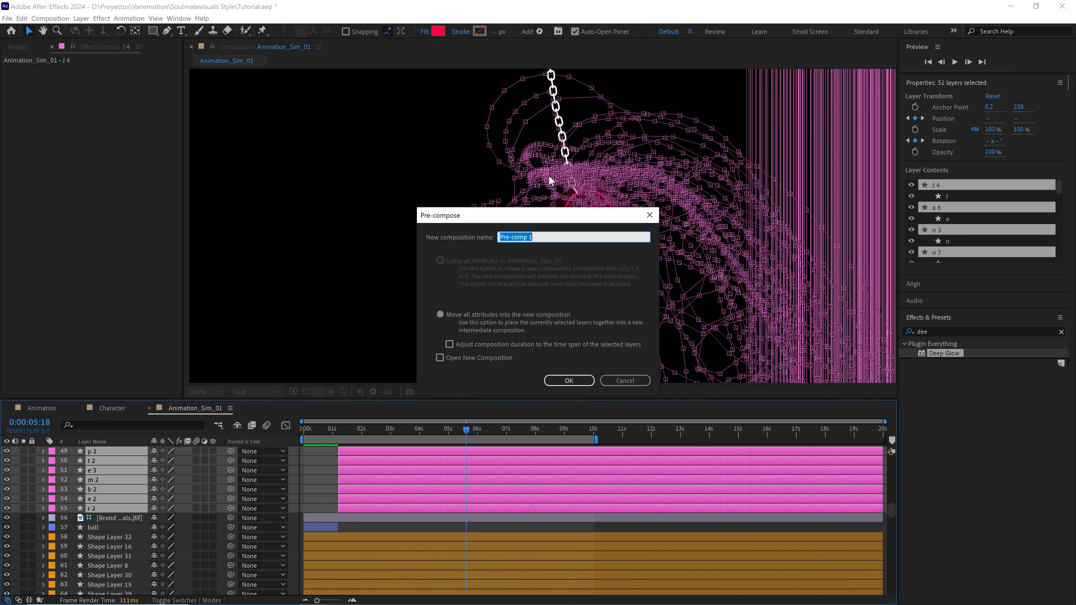
text(Letters)
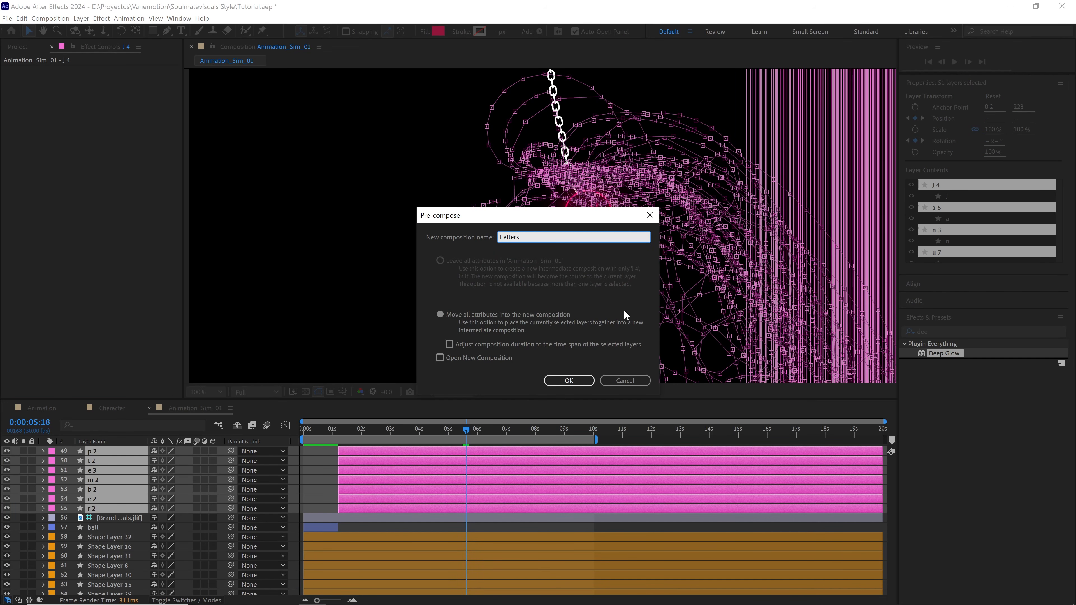
click(574, 380)
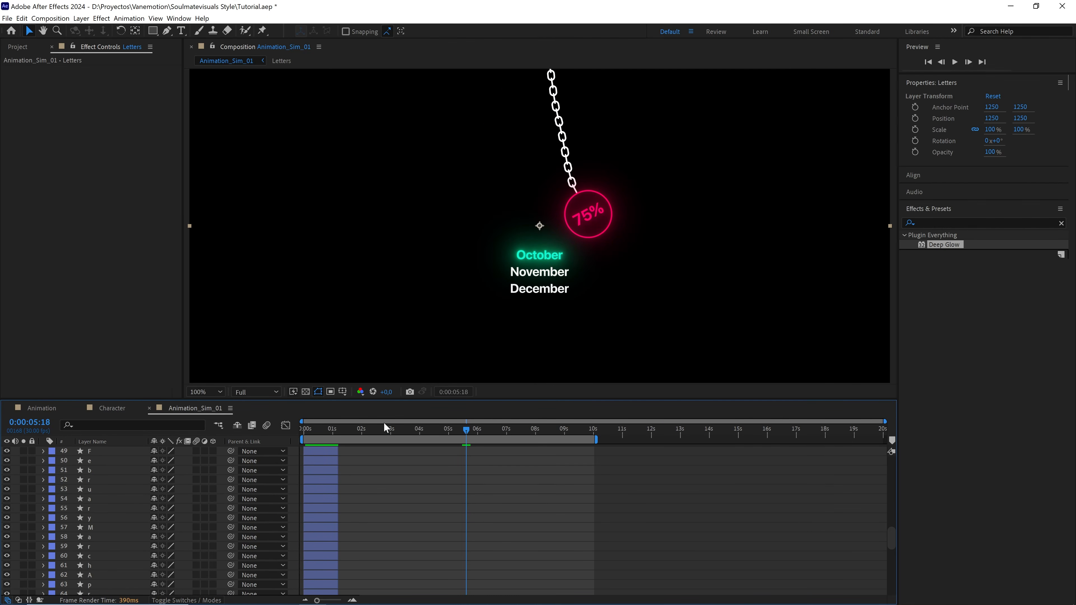
Trim the start of the Letters layer to the impact frame at 0:00:01:06
scroll(413, 488, up, 6)
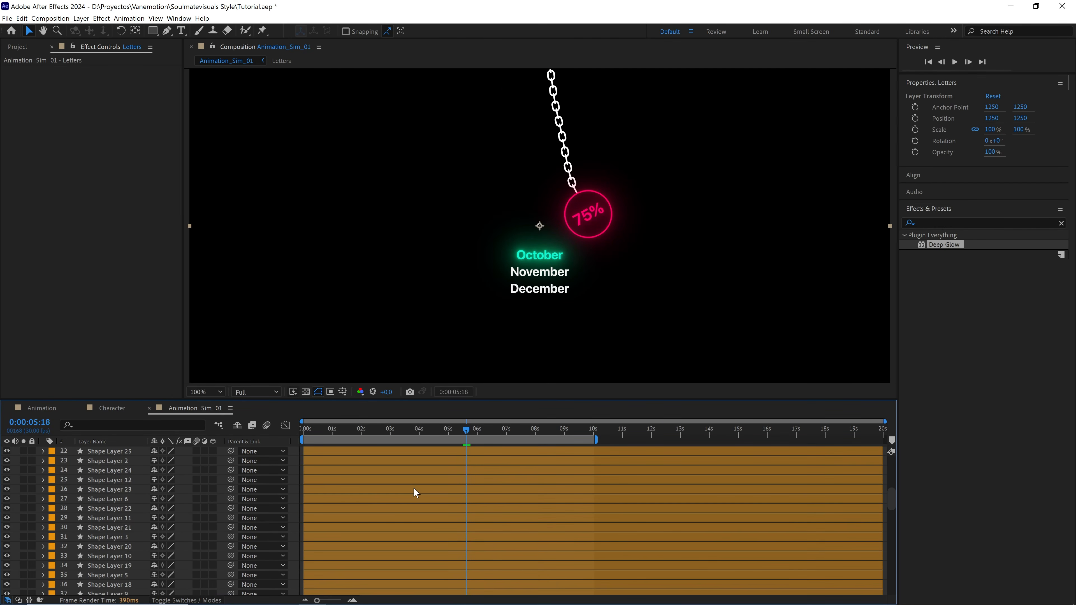
scroll(414, 486, up, 7)
click(354, 432)
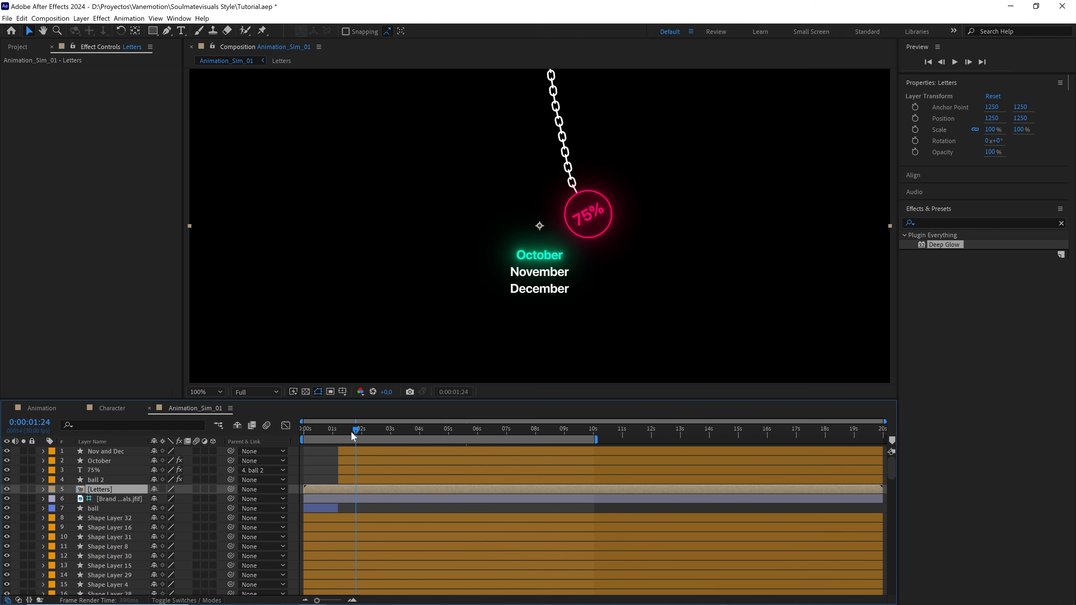
drag(350, 431, 337, 432)
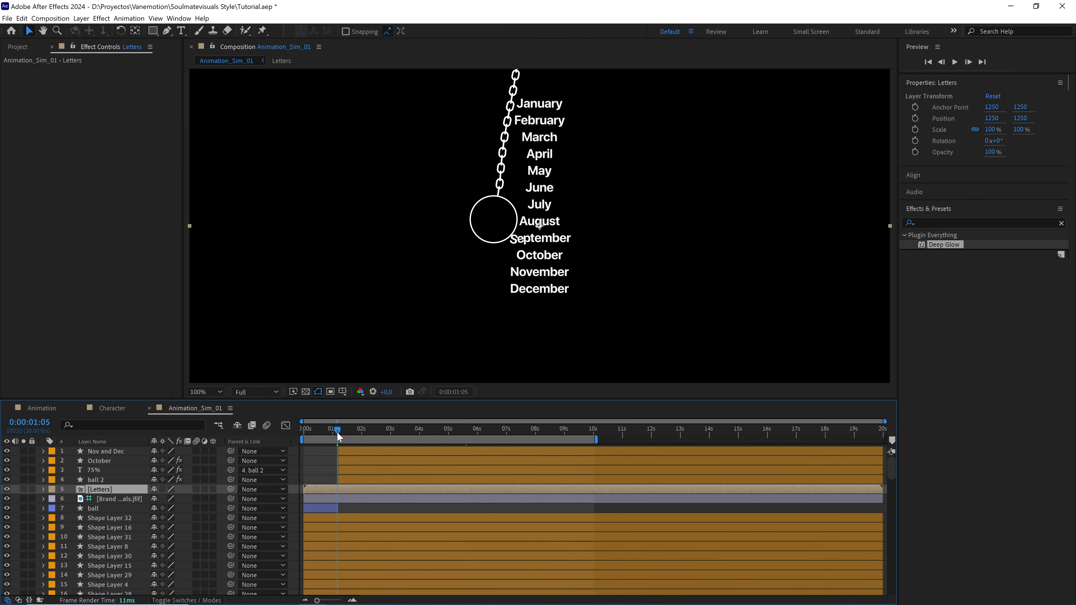
drag(318, 599, 338, 601)
drag(503, 432, 509, 431)
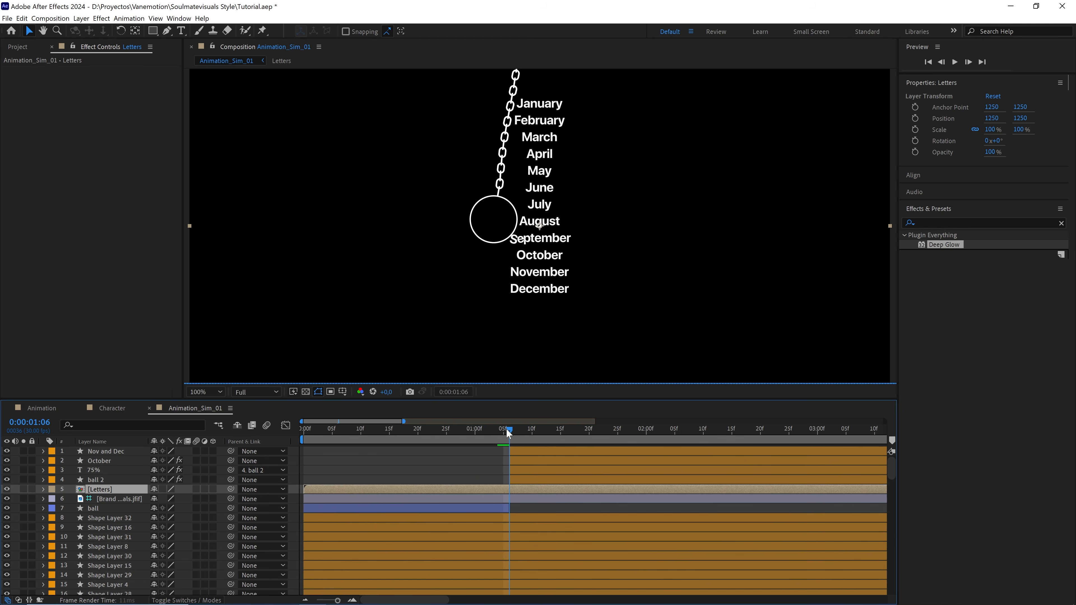
drag(306, 491, 509, 490)
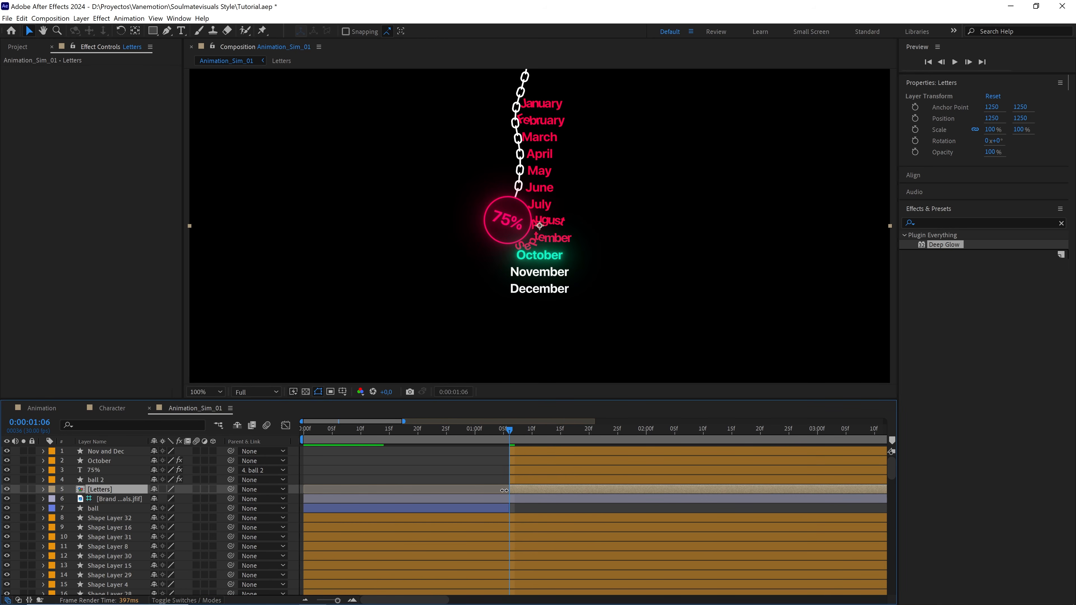
Change the Letters layer's label color, trying Blue and settling on Cyan
click(52, 489)
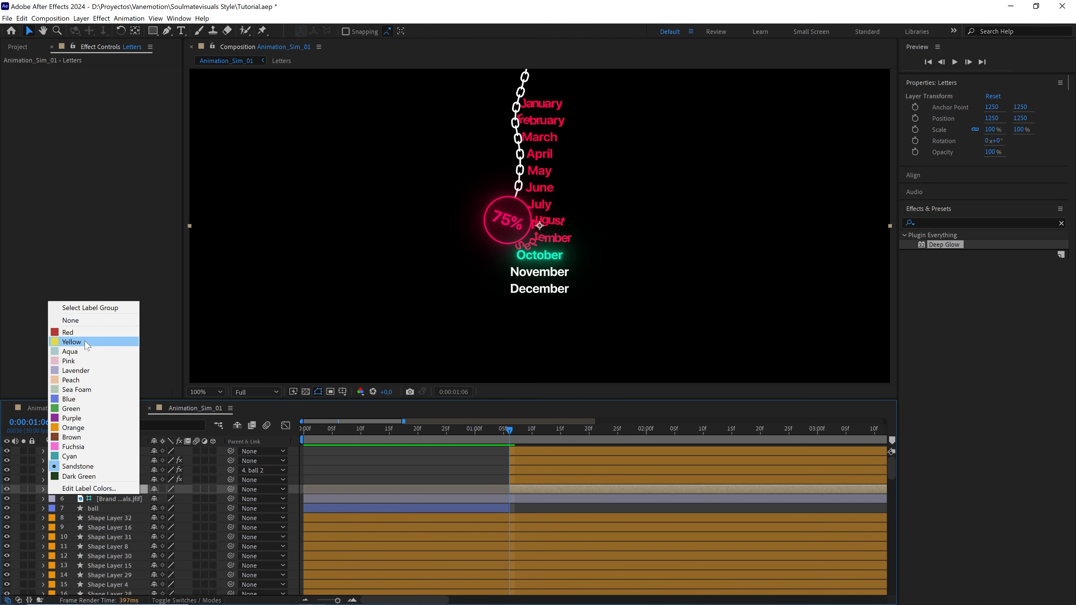
click(70, 399)
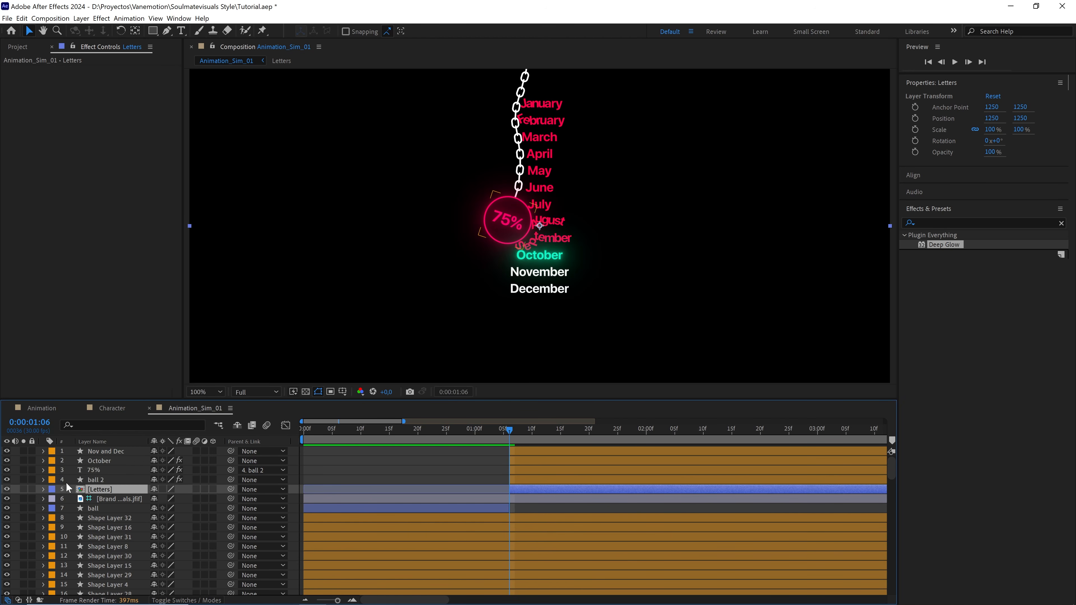
click(51, 489)
click(85, 458)
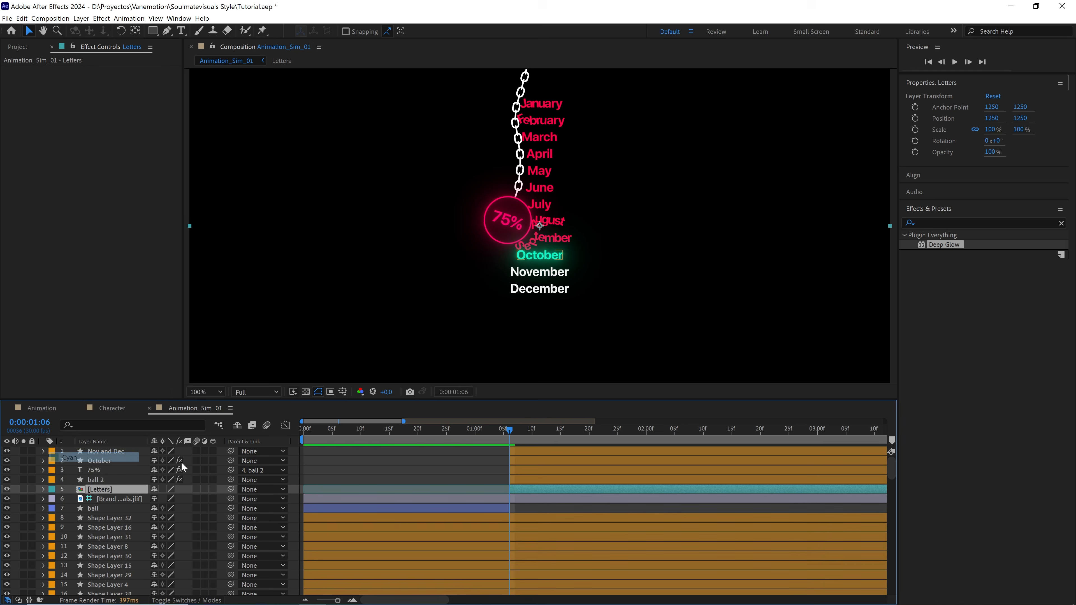
Apply Deep Glow to the Letters layer with a radius of 300 and an exposure of 0.05
drag(958, 249, 587, 491)
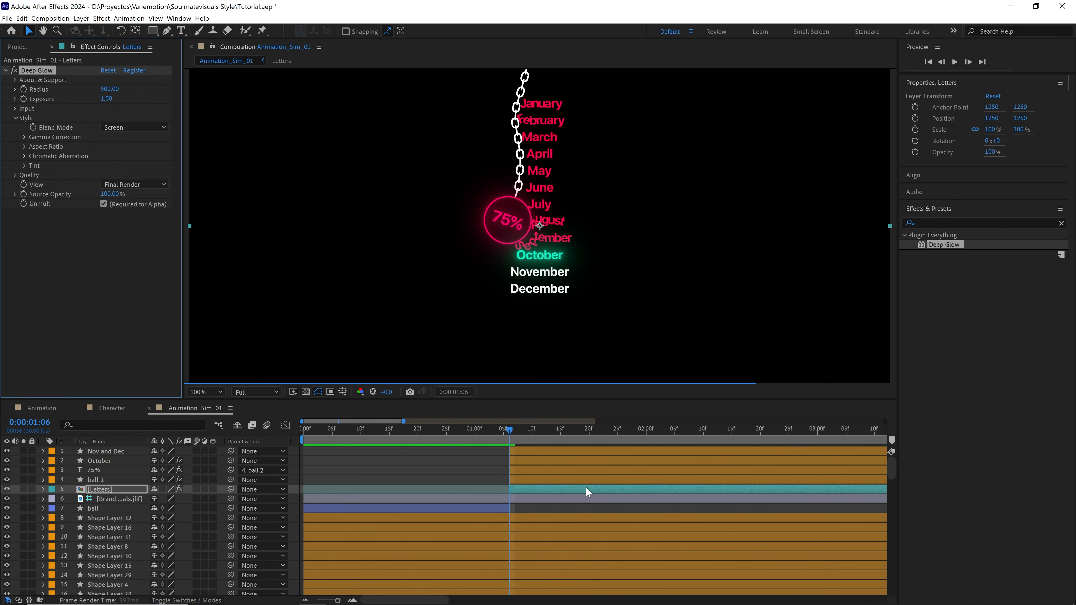
click(110, 90)
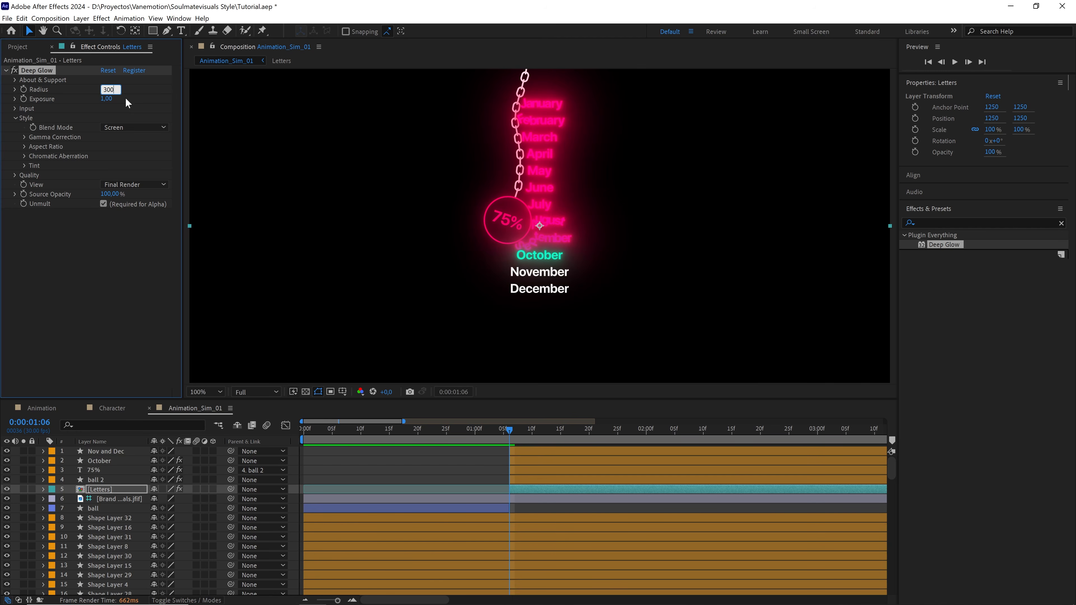
text(300)
drag(111, 99, 61, 106)
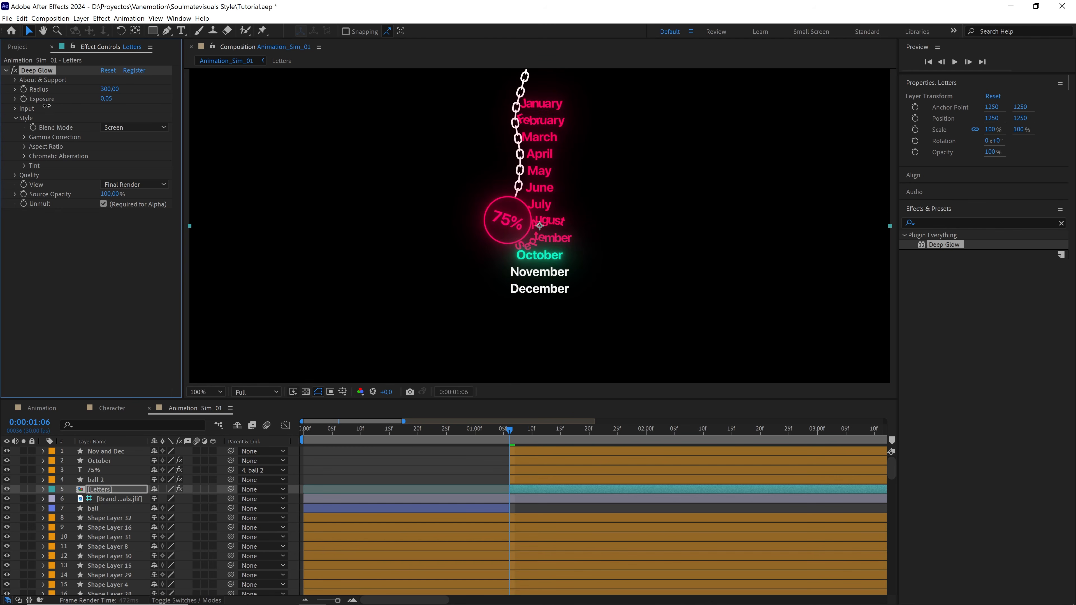
Copy the Deep Glow effect from the 75% text layer and paste it onto the Letters layer
click(108, 109)
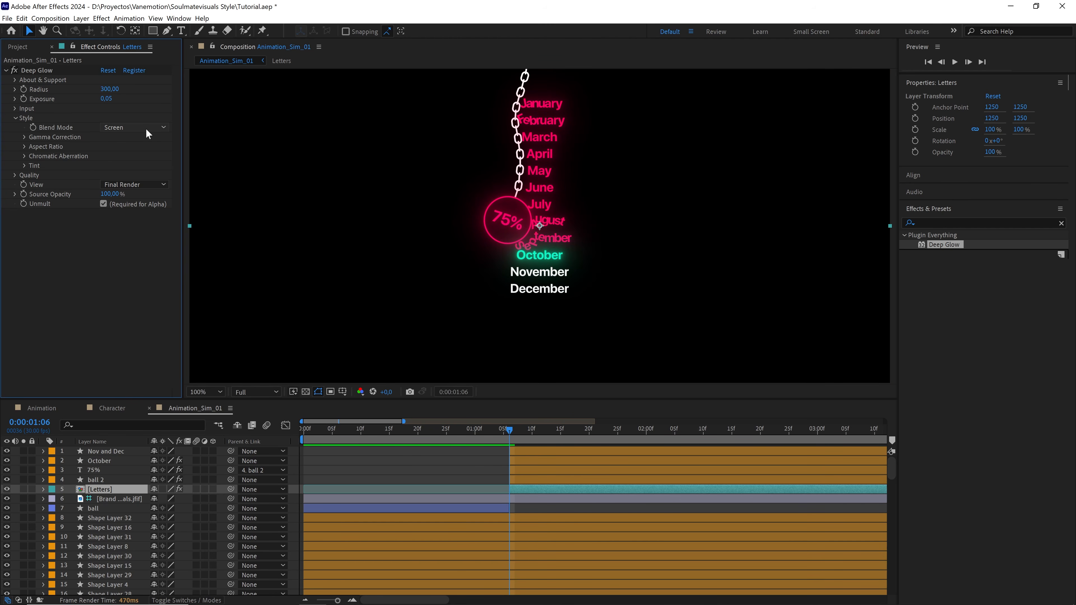
click(97, 470)
click(50, 71)
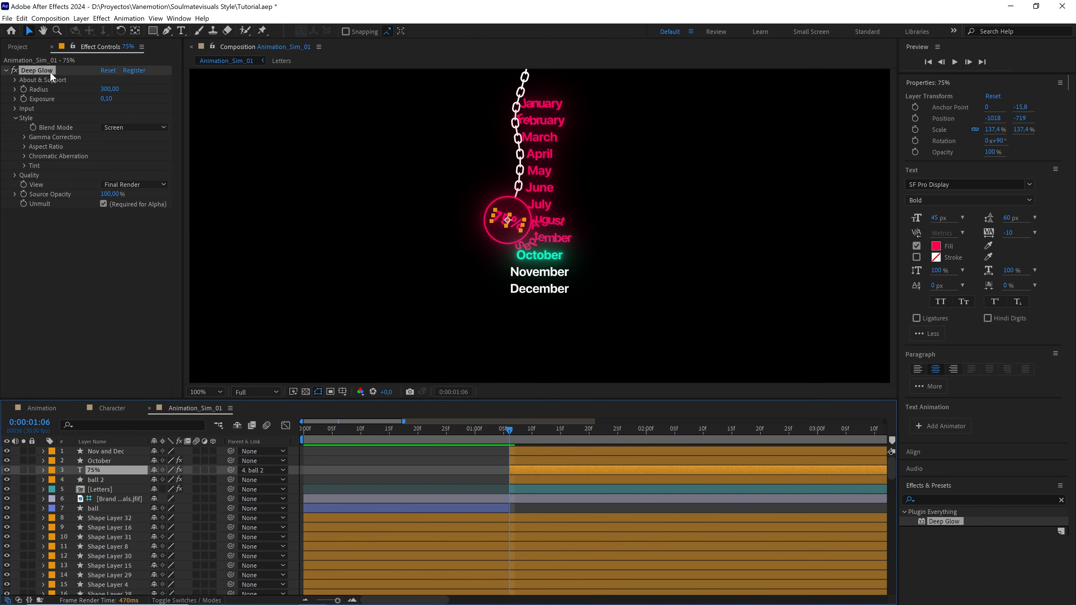
key(ctrl+c)
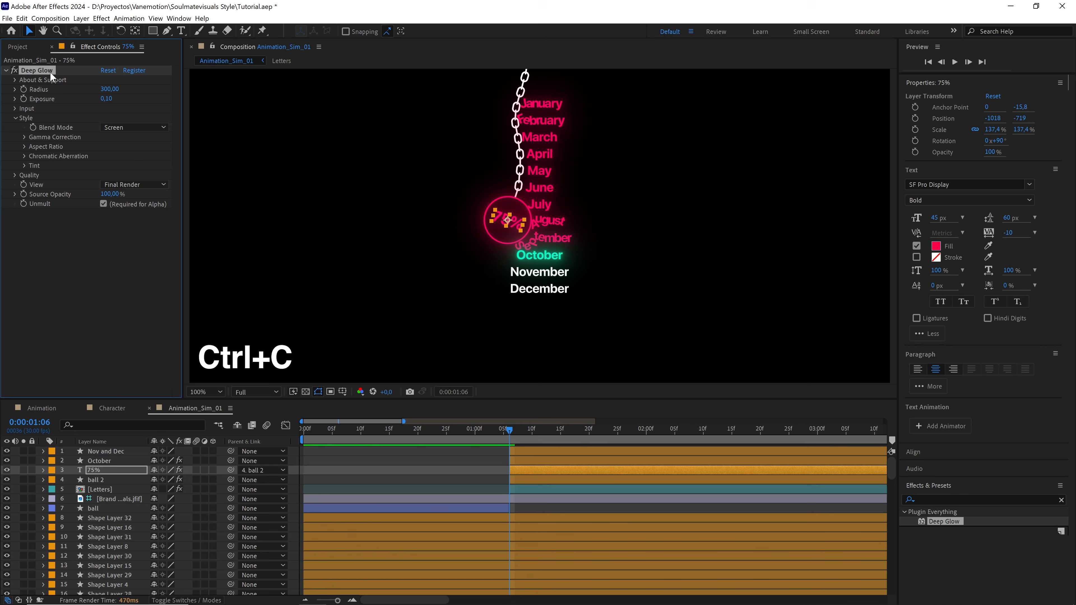
click(100, 489)
key(ctrl+v)
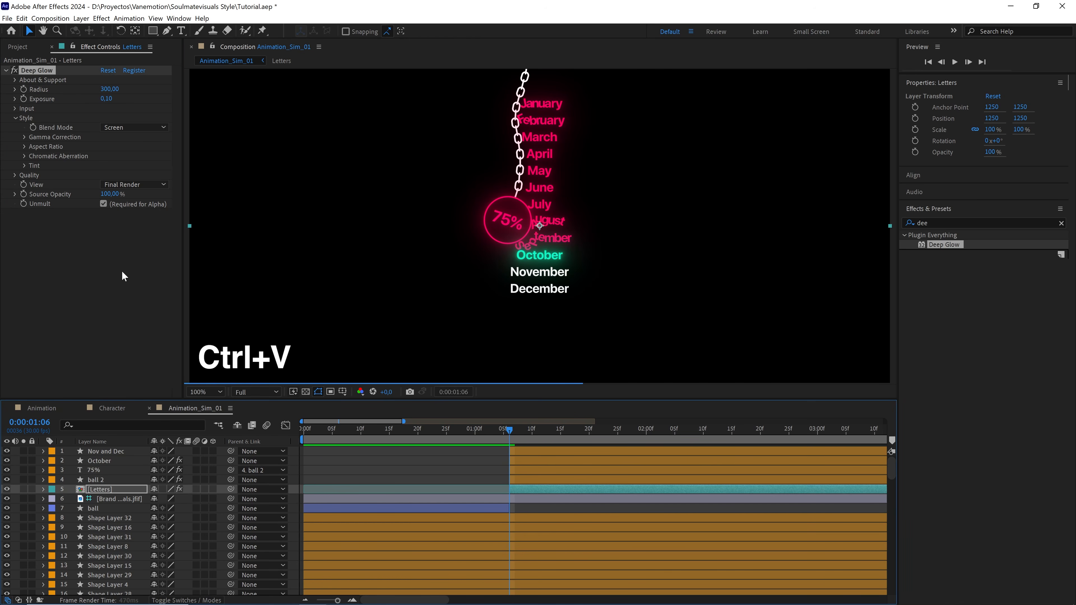
click(467, 457)
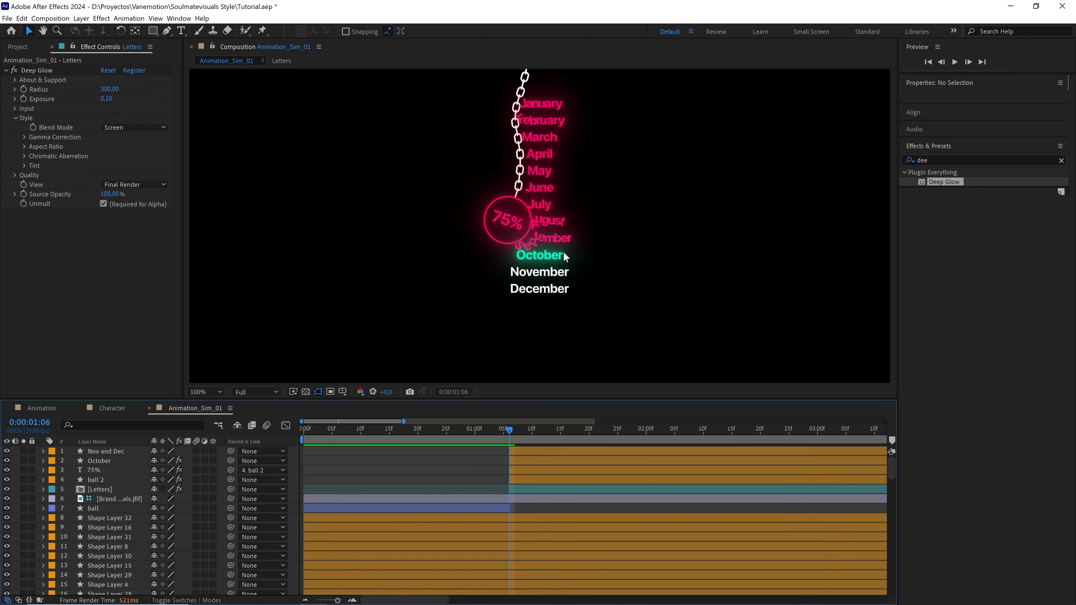
Clear the effects search and fit the whole Animation_Sim_01 composition in the viewer
drag(511, 428, 511, 435)
click(1061, 161)
click(974, 149)
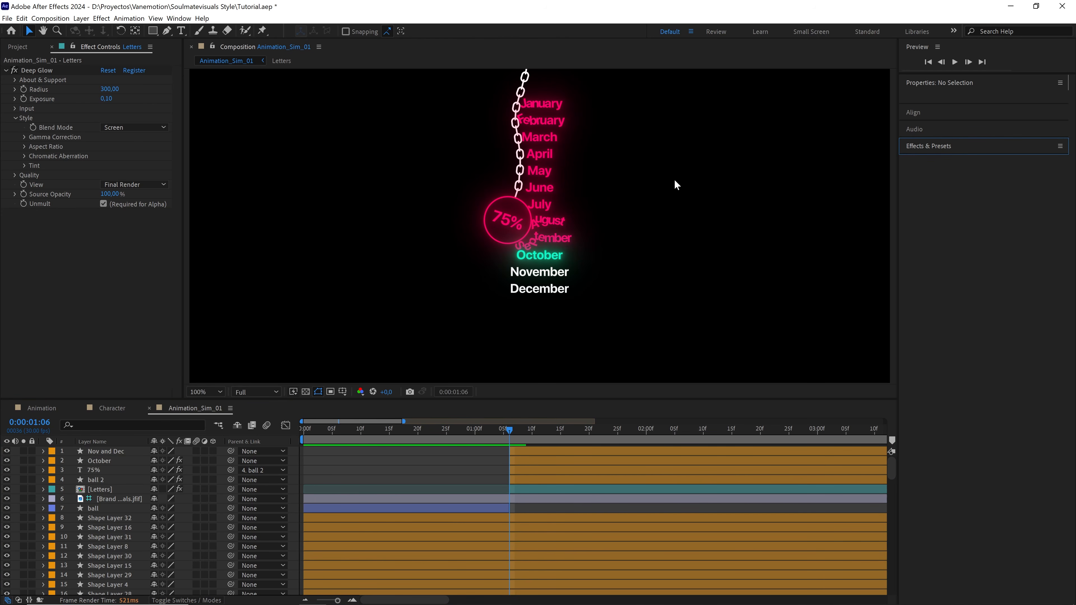
click(145, 254)
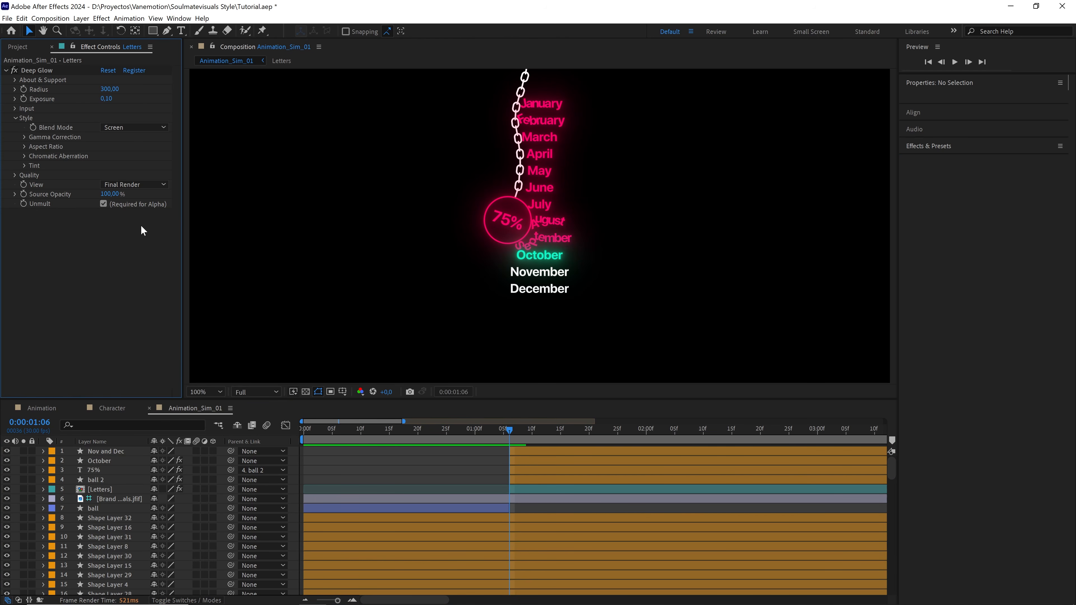
click(6, 71)
click(17, 46)
click(211, 392)
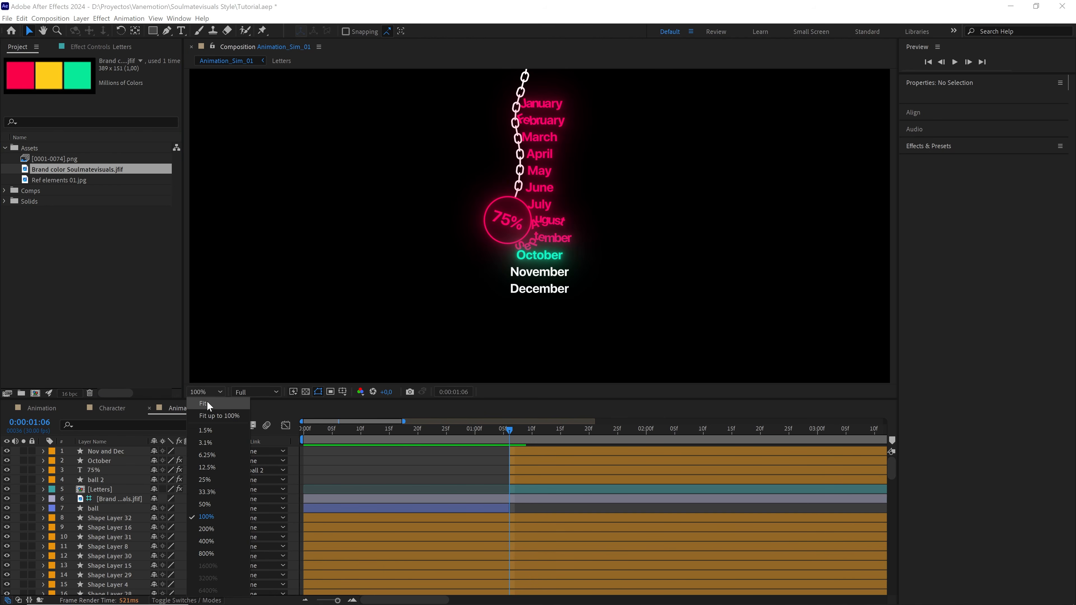
click(207, 403)
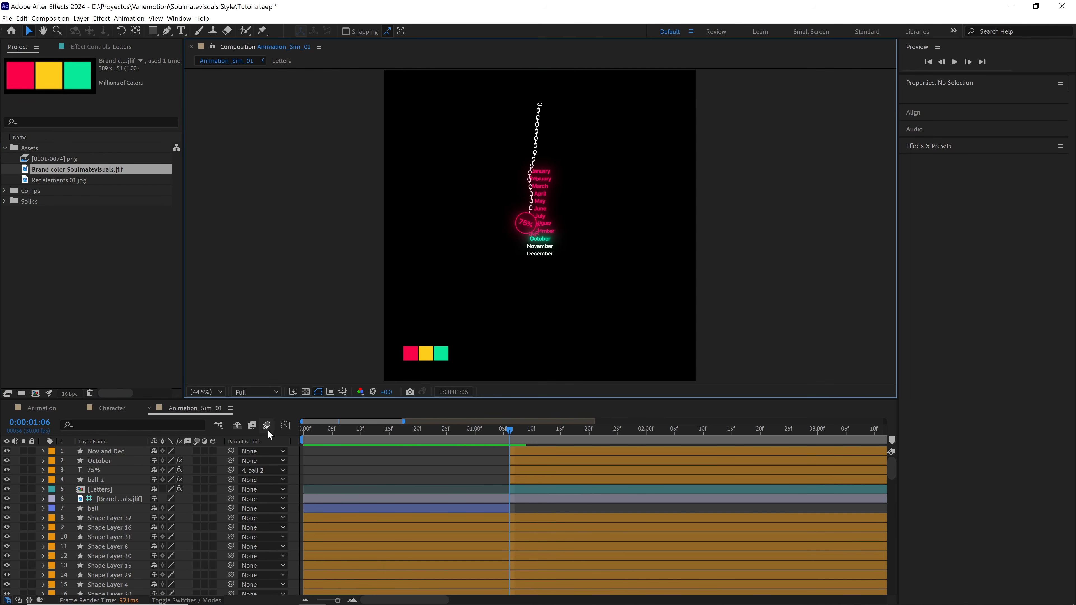
Collapse the Assets folder, return to frame 0:00:00:00 and save the project
click(5, 148)
click(87, 263)
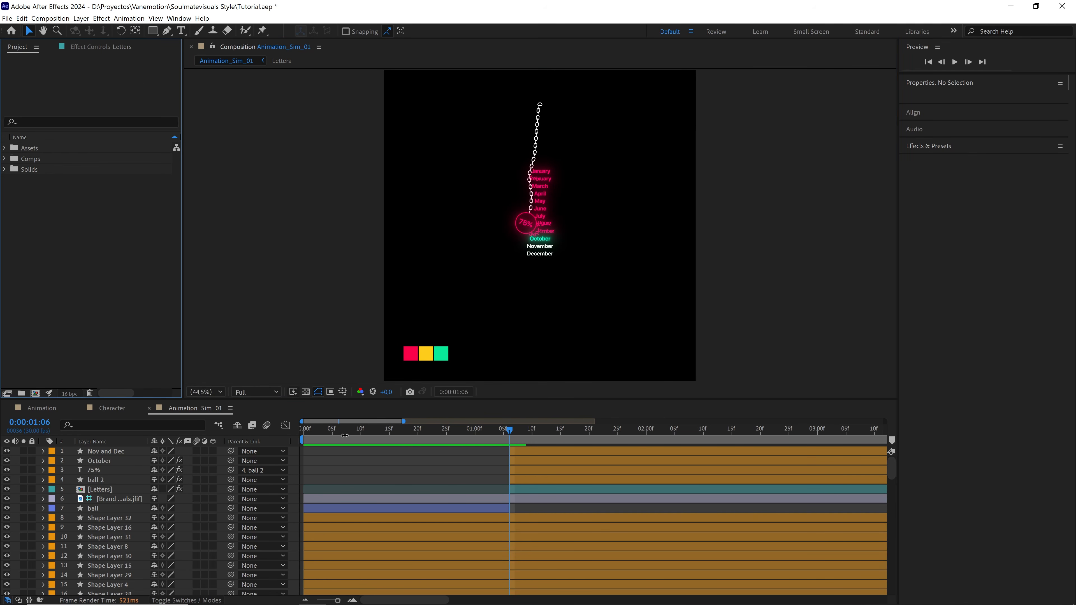
drag(344, 434, 287, 436)
click(108, 327)
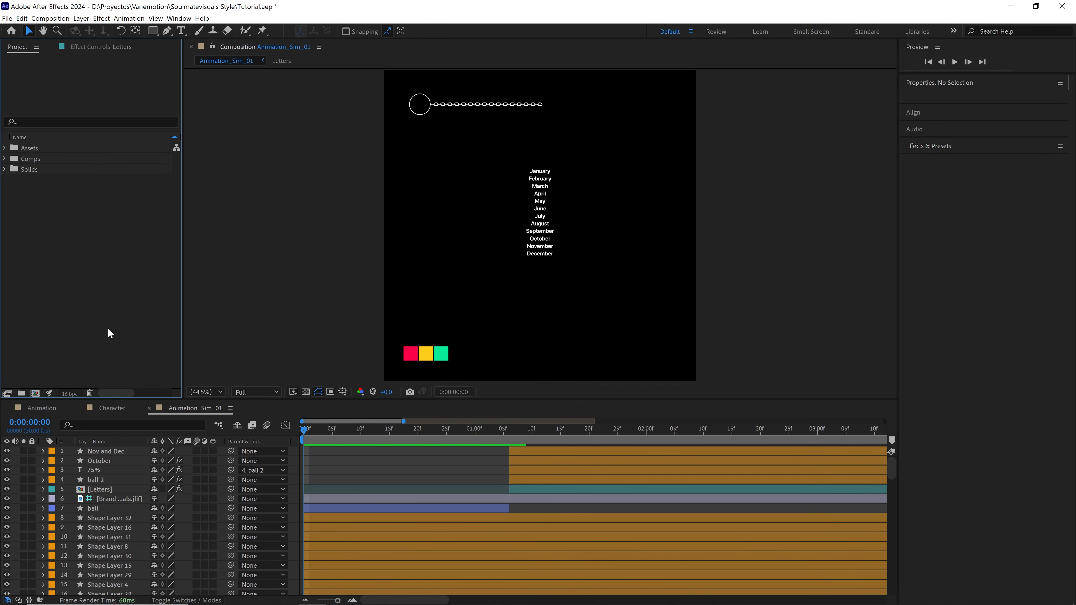
key(ctrl+s)
Import the Soulmatevisuals_Viral Reel video into the Assets folder
click(36, 148)
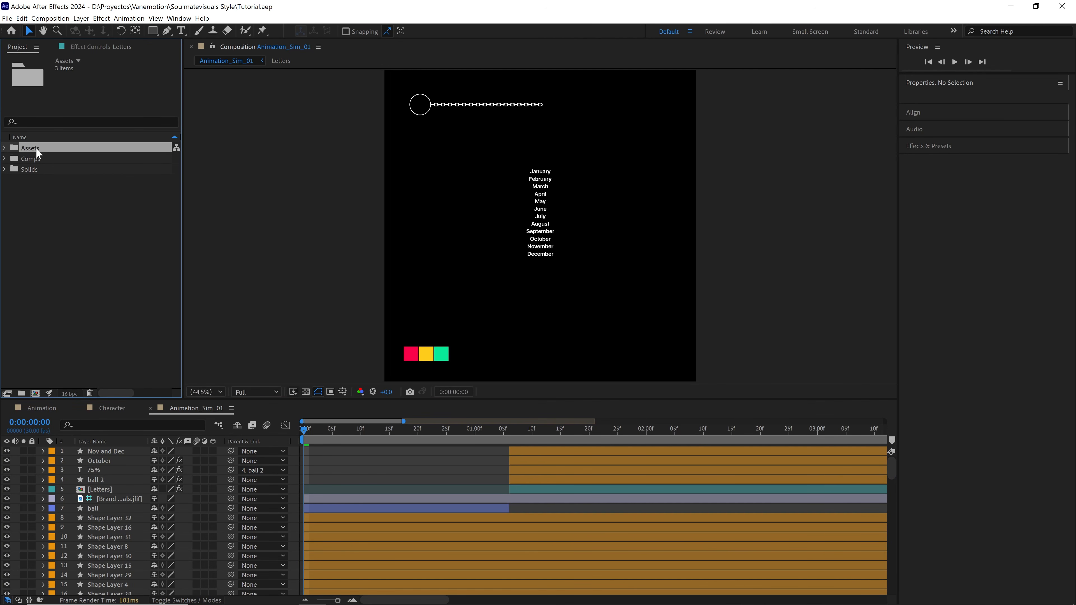
click(7, 18)
mouse_move(87, 153)
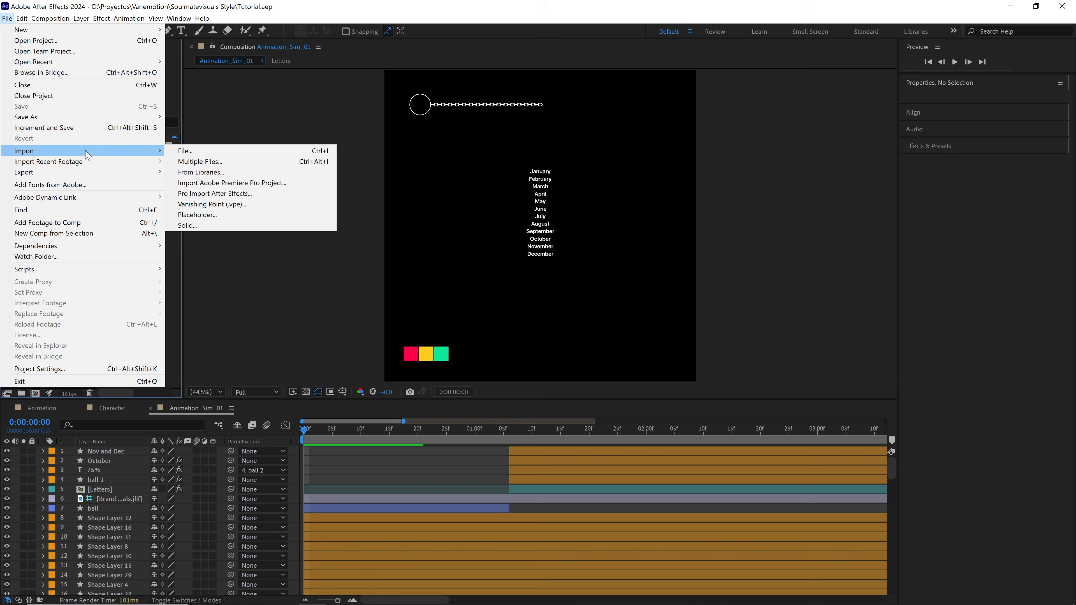
click(186, 151)
click(316, 127)
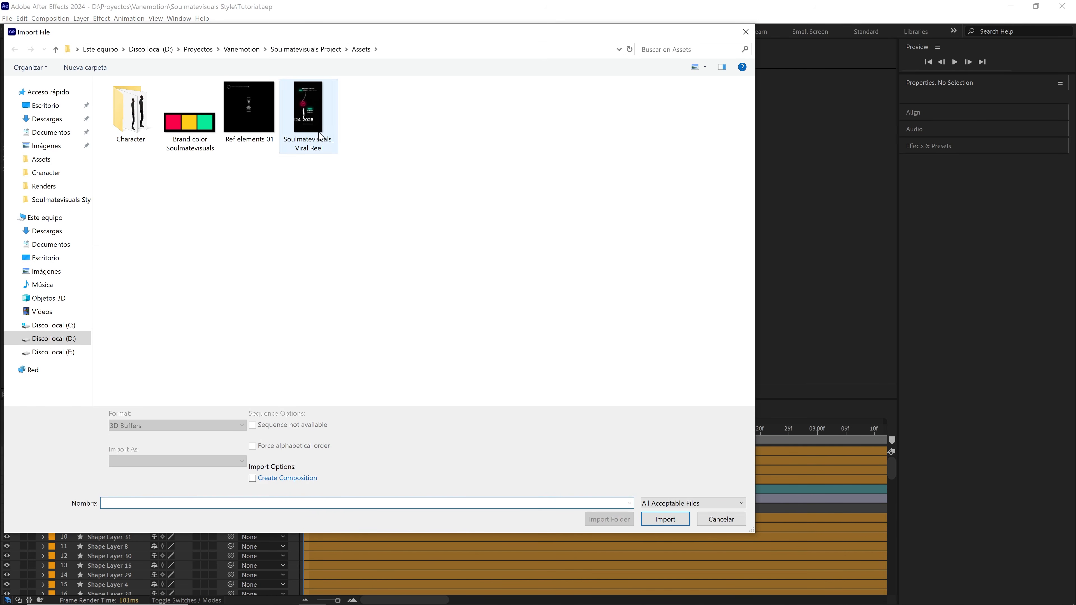
click(657, 518)
click(133, 271)
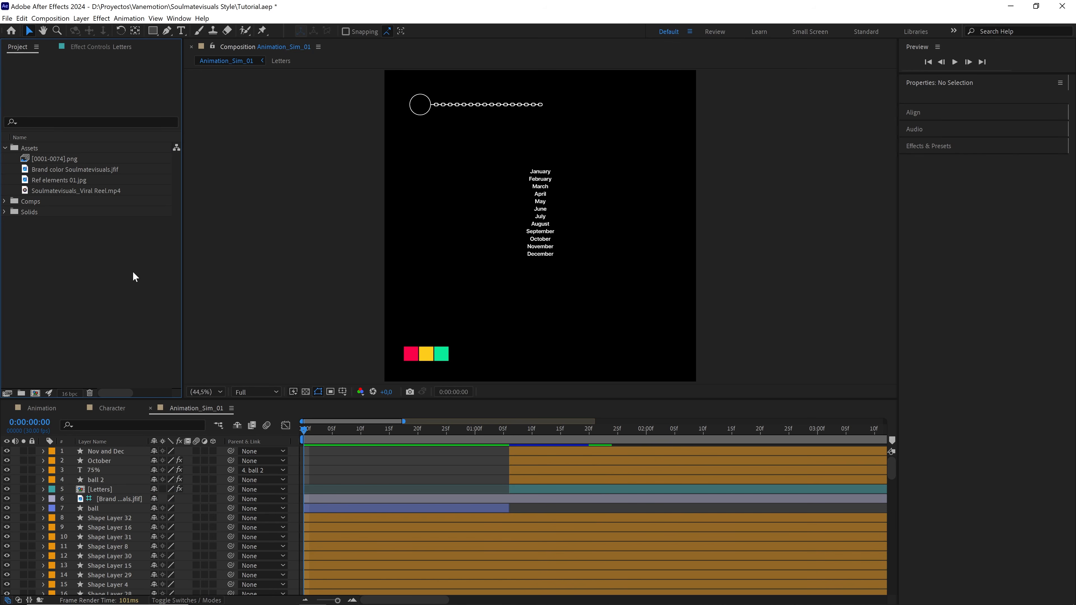
Create a 1080x1920, 30 fps, 20-second composition named Montaje in the Comps folder
click(53, 201)
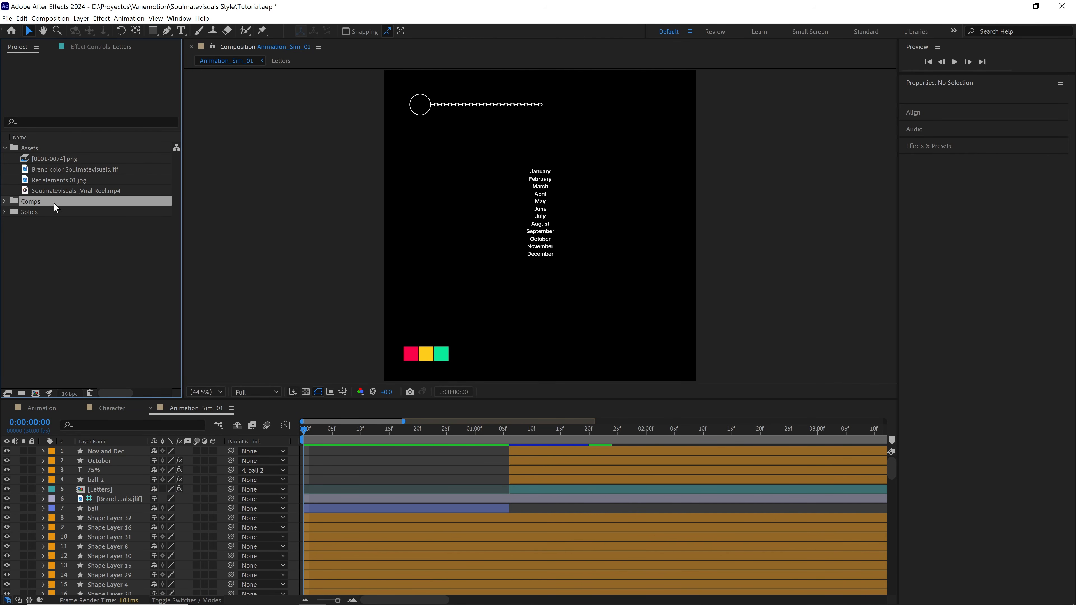
click(50, 18)
click(51, 41)
text(Mo)
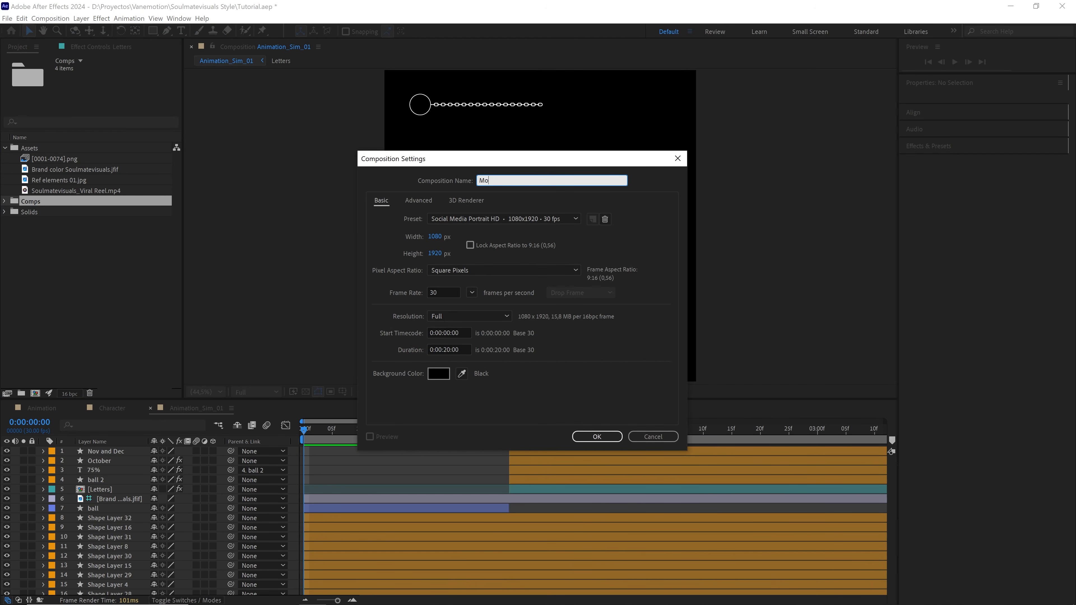
text(ntaje)
click(596, 436)
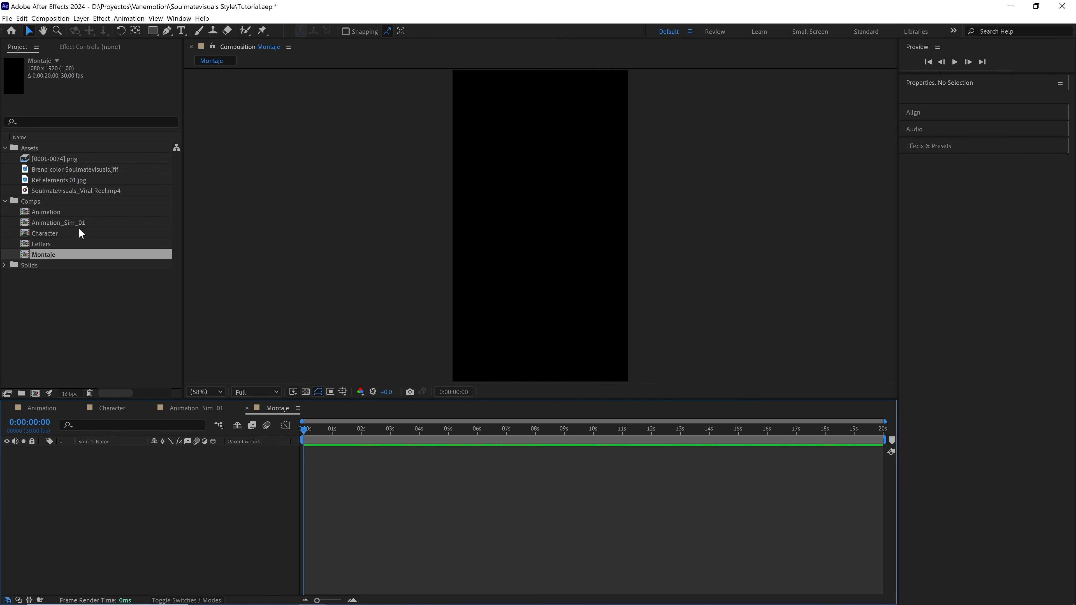
Add Animation_Sim_01 to the Montaje composition and shift it up to position 540, 925
drag(79, 223, 139, 466)
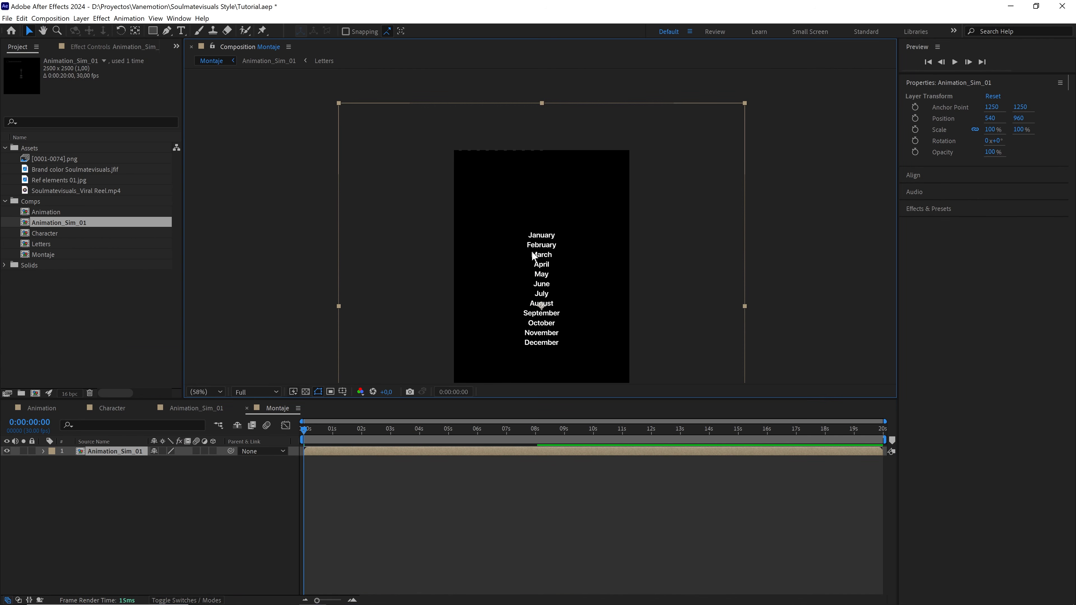
scroll(532, 251, up, 2)
drag(488, 168, 497, 203)
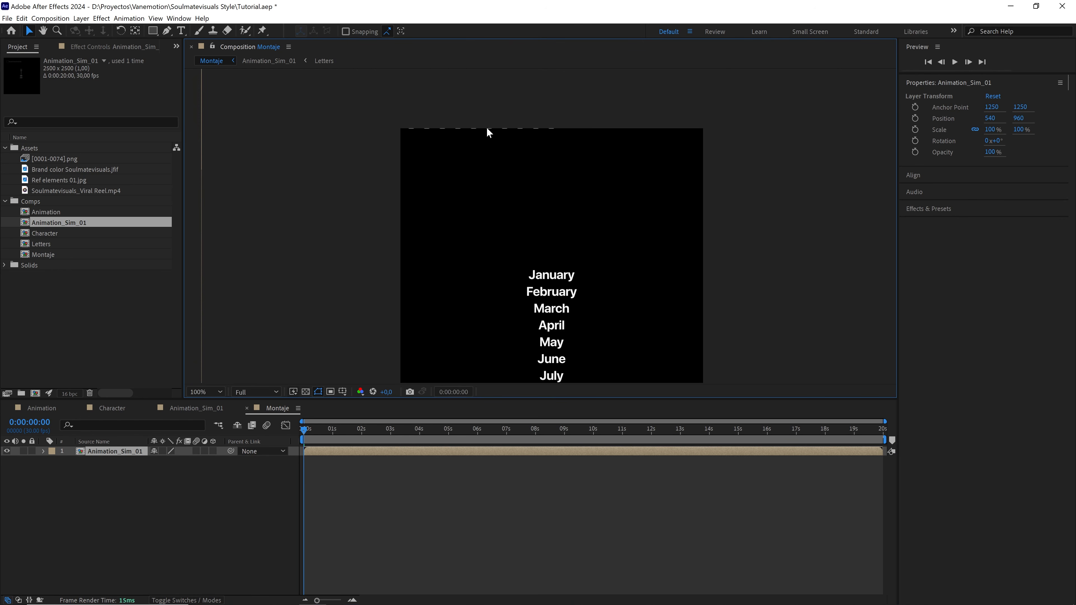
scroll(544, 240, down, 2)
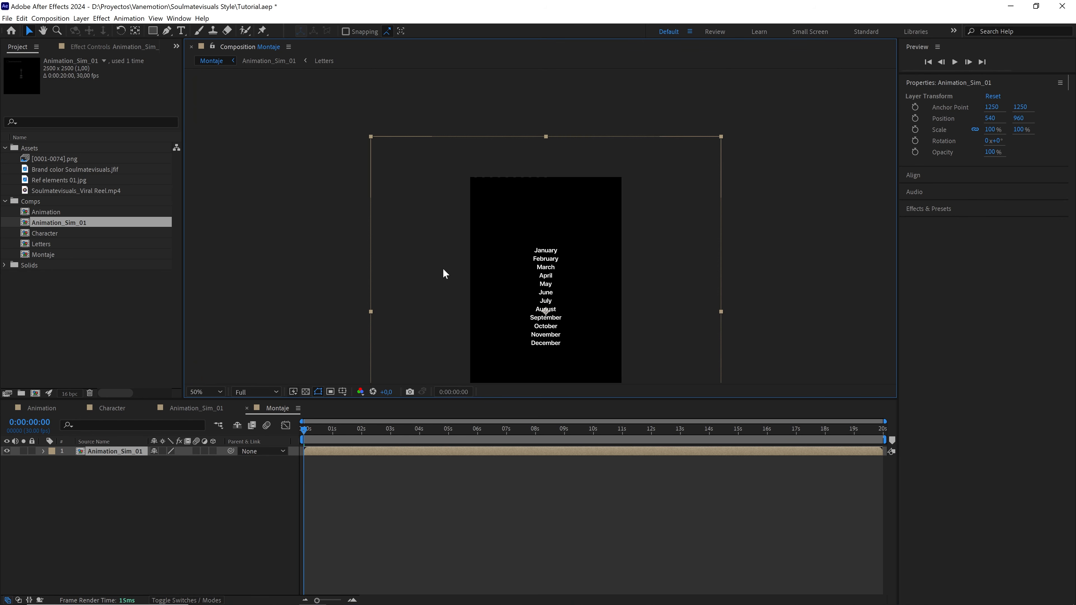
key(p)
drag(179, 461, 155, 460)
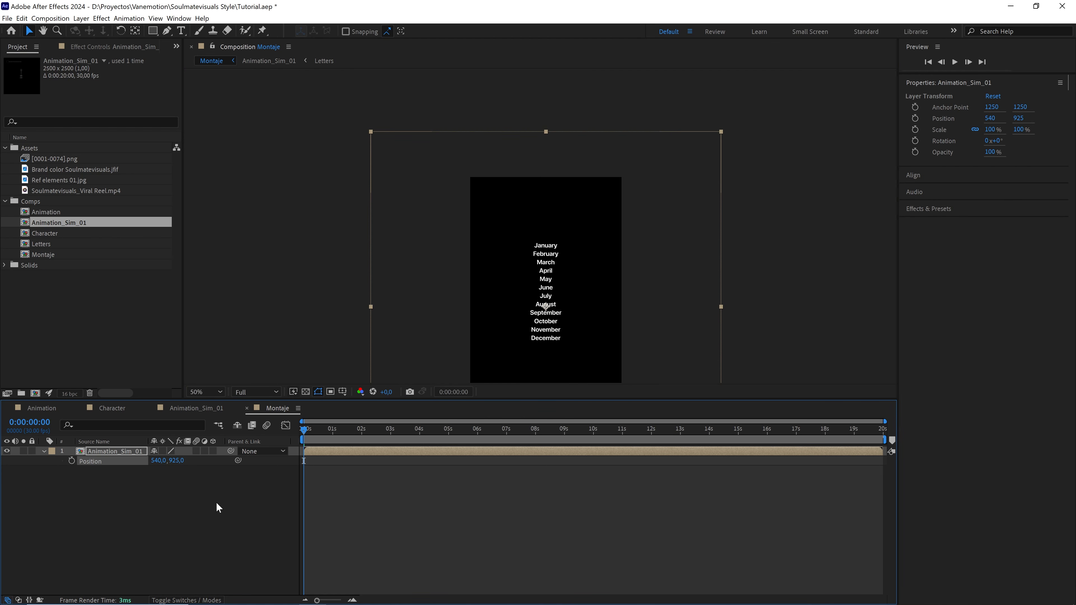
scroll(565, 211, down, 3)
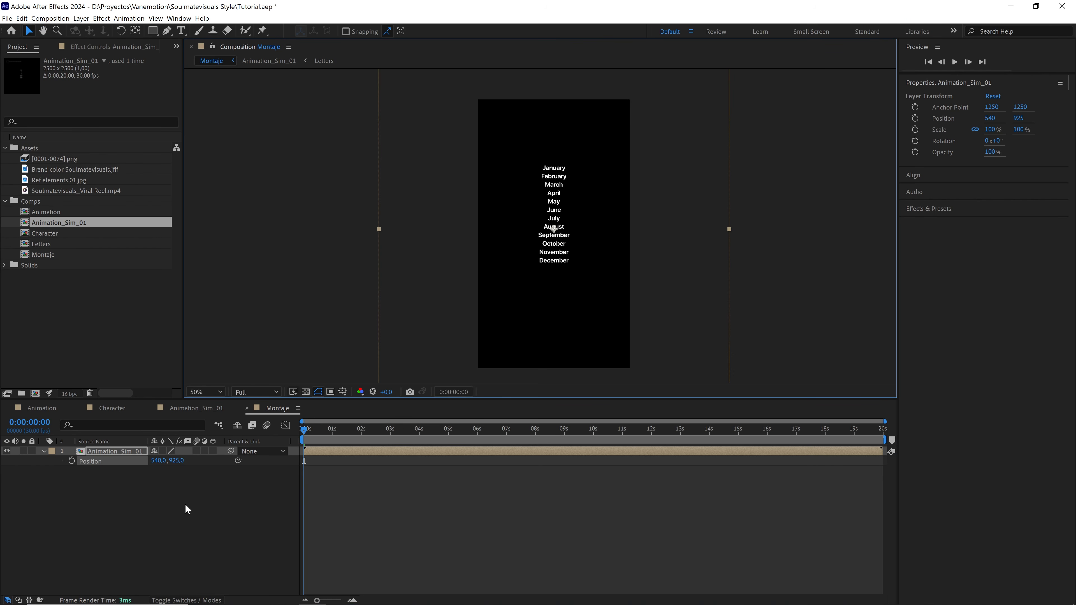
Make the Animation_Sim_01 layer three-dimensional
key(F4)
key(F4)
click(213, 452)
Add a one-node camera with the 50mm preset to the Montaje composition
right_click(215, 564)
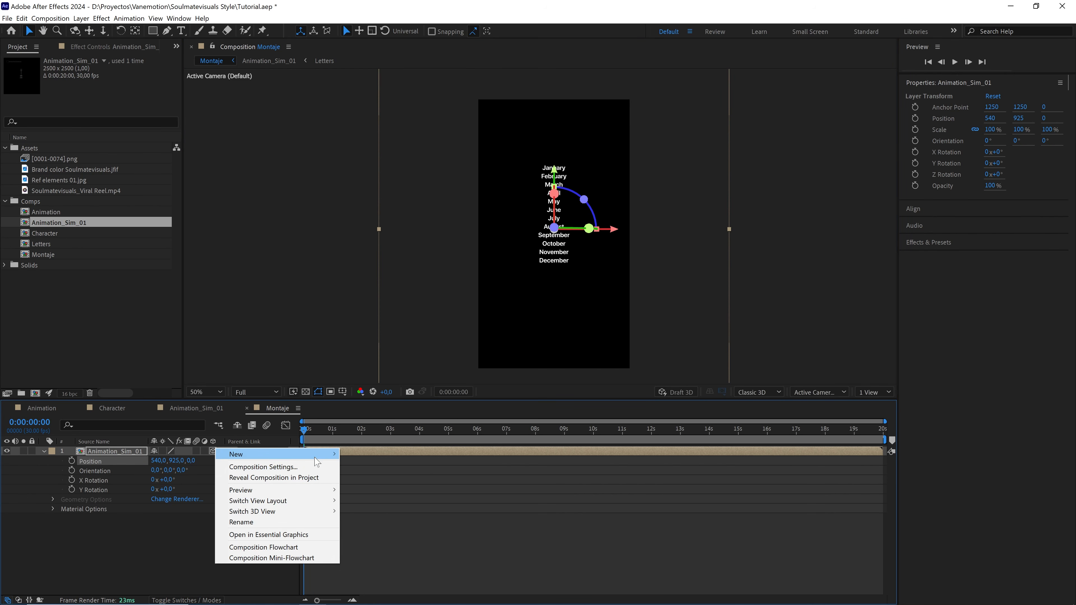
mouse_move(316, 462)
click(364, 496)
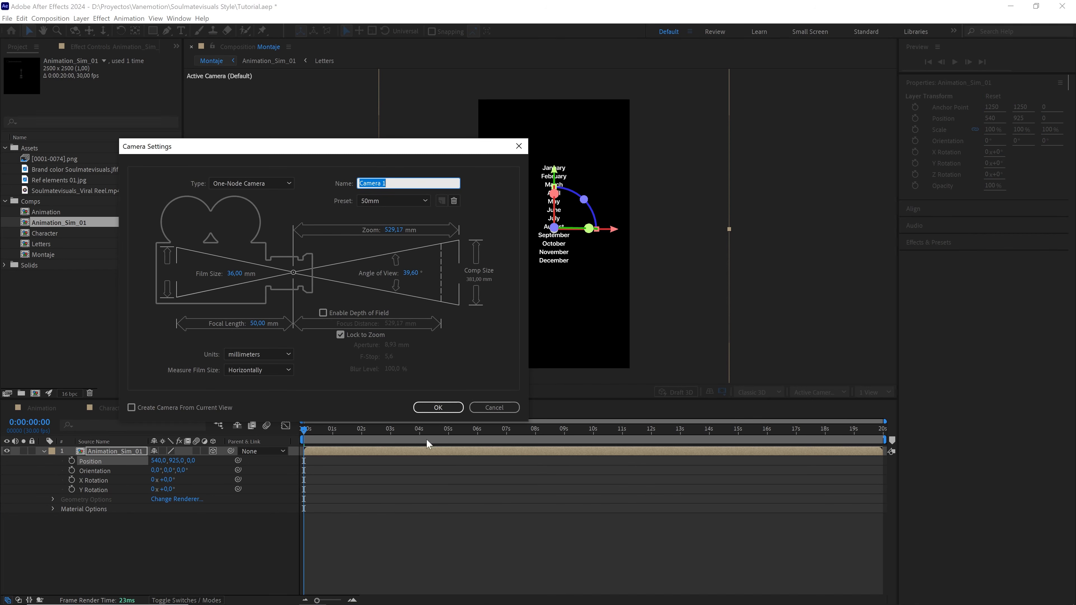
click(427, 202)
click(379, 286)
click(263, 187)
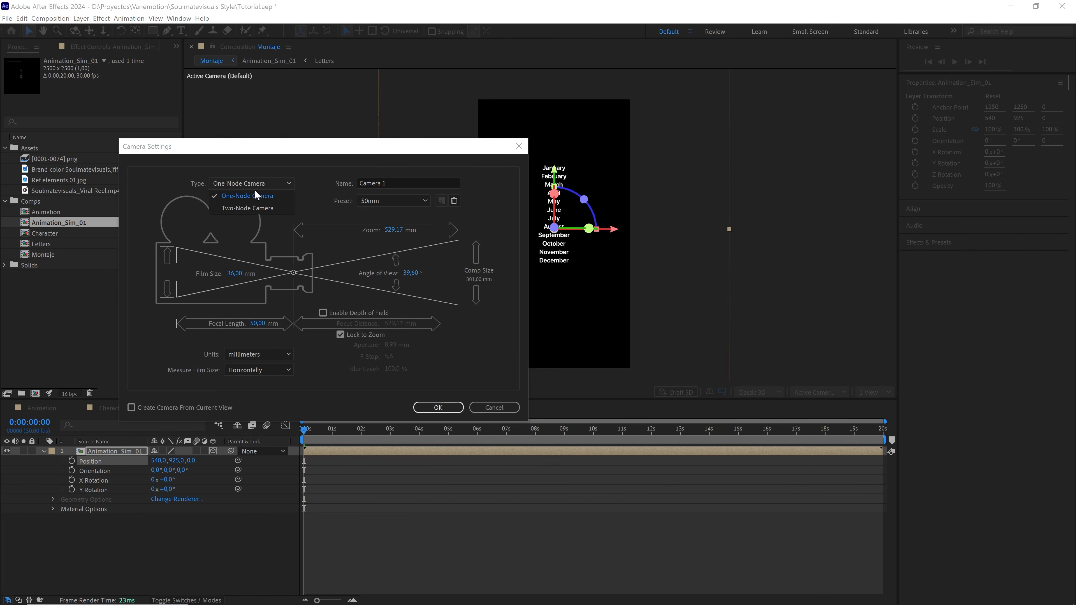
click(255, 193)
click(438, 408)
Add a 3D null object and parent Camera 1 to it
right_click(195, 548)
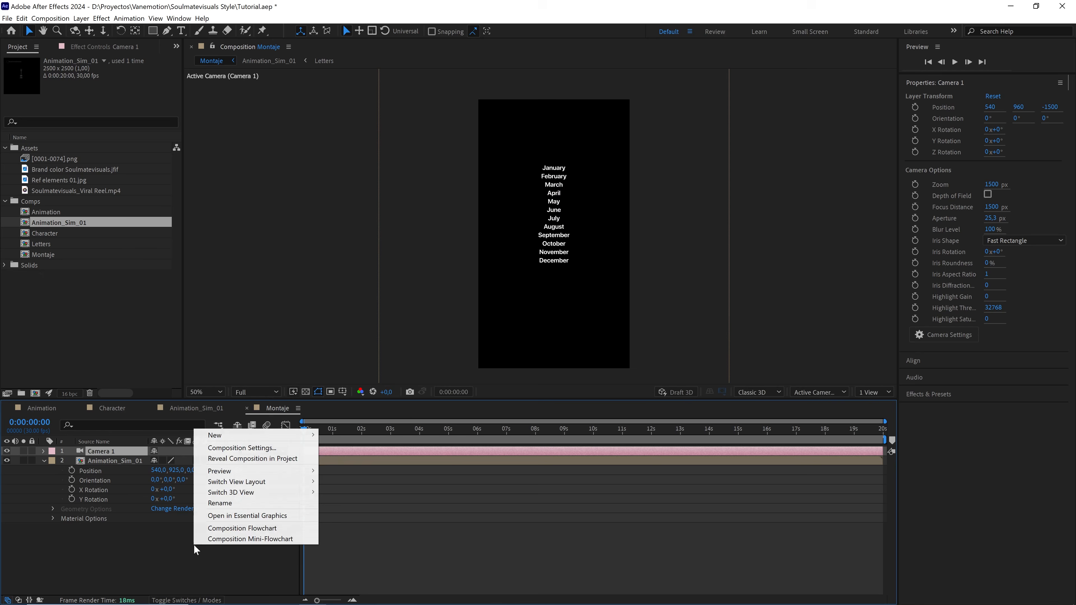
mouse_move(292, 437)
click(356, 492)
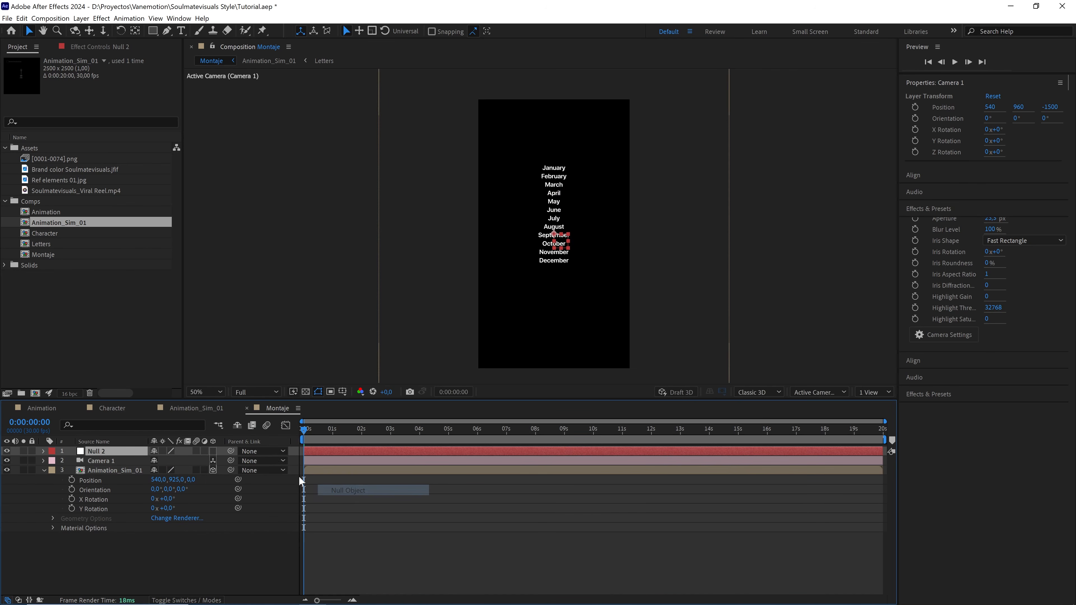
click(212, 451)
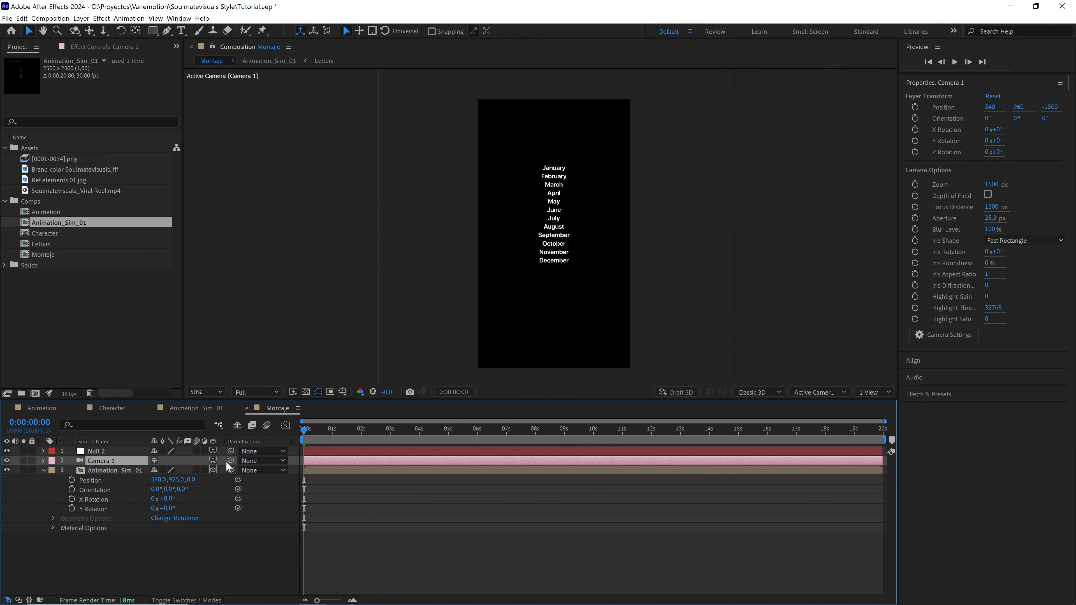
drag(231, 460, 141, 455)
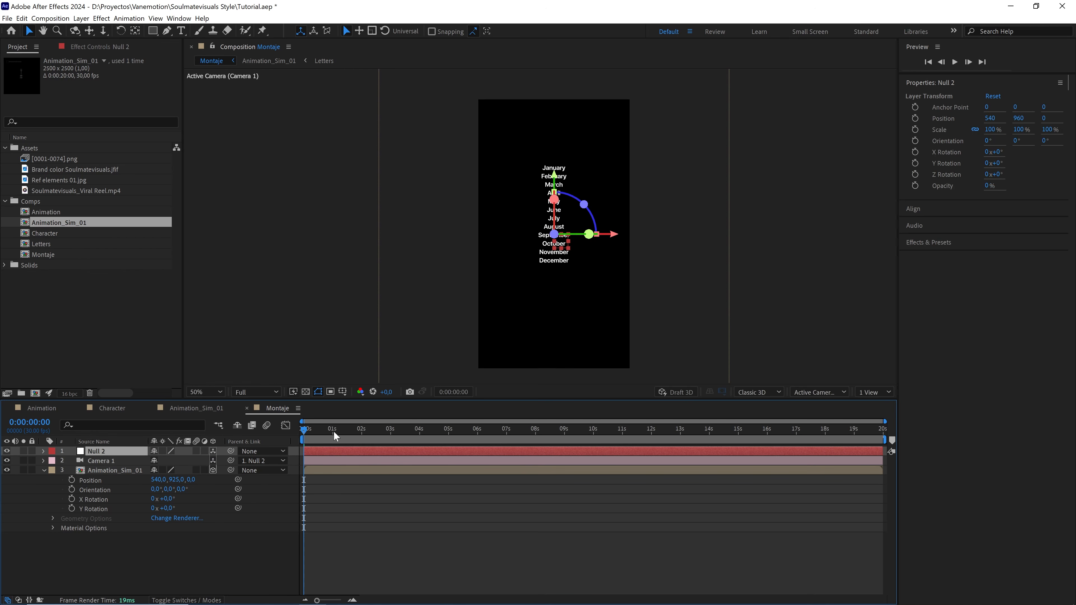
Set a position keyframe on the null at the first frame with an X value of 110
key(p)
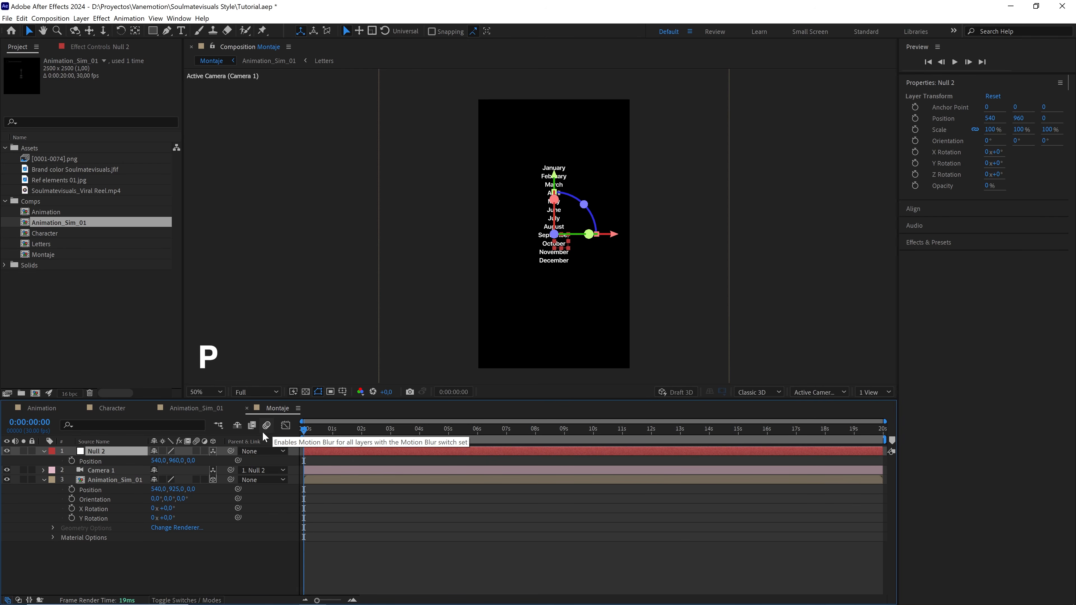
click(71, 460)
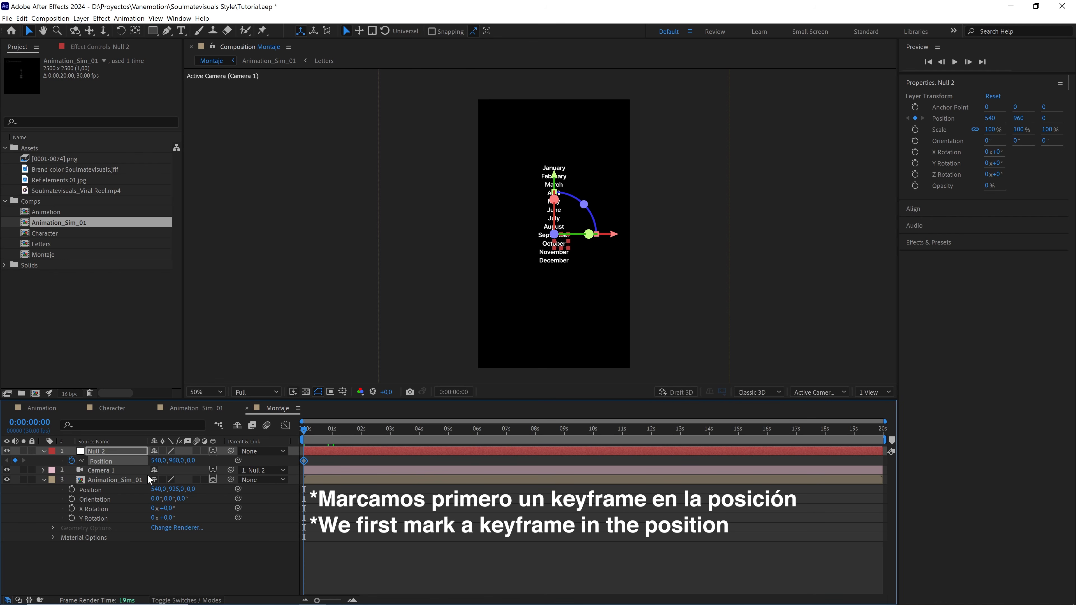
drag(155, 460, 139, 462)
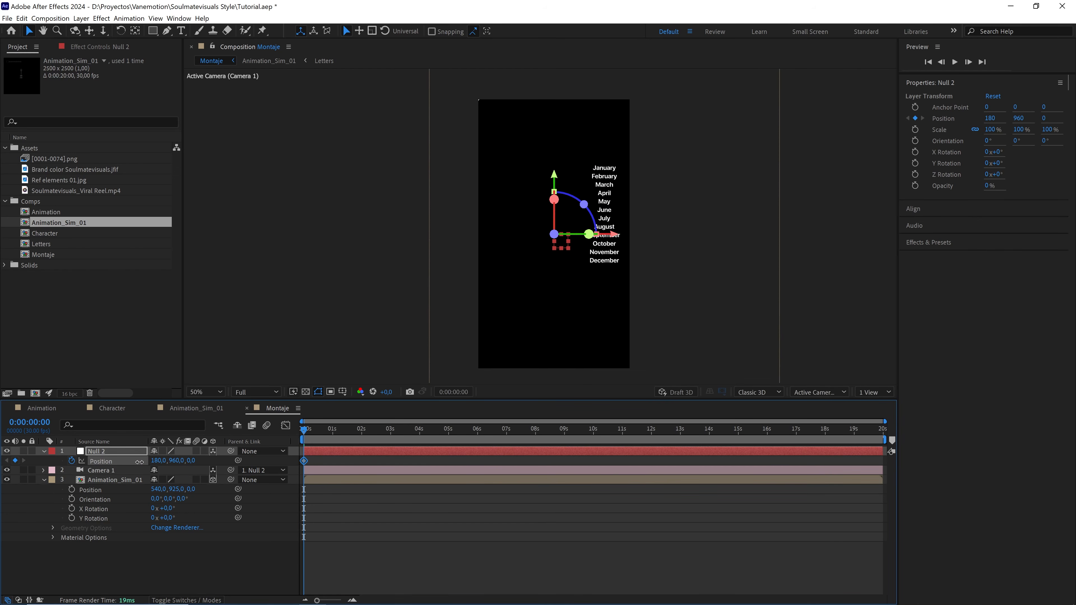
drag(139, 462, 135, 462)
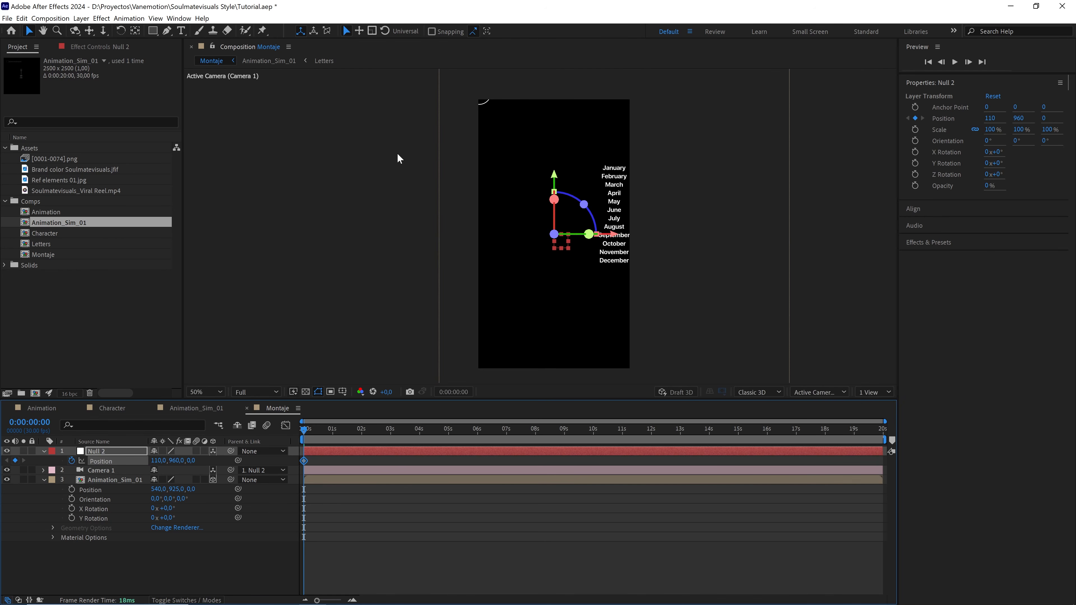
Set the scale of the Animation_Sim_01 layer to 104% on all axes
click(106, 480)
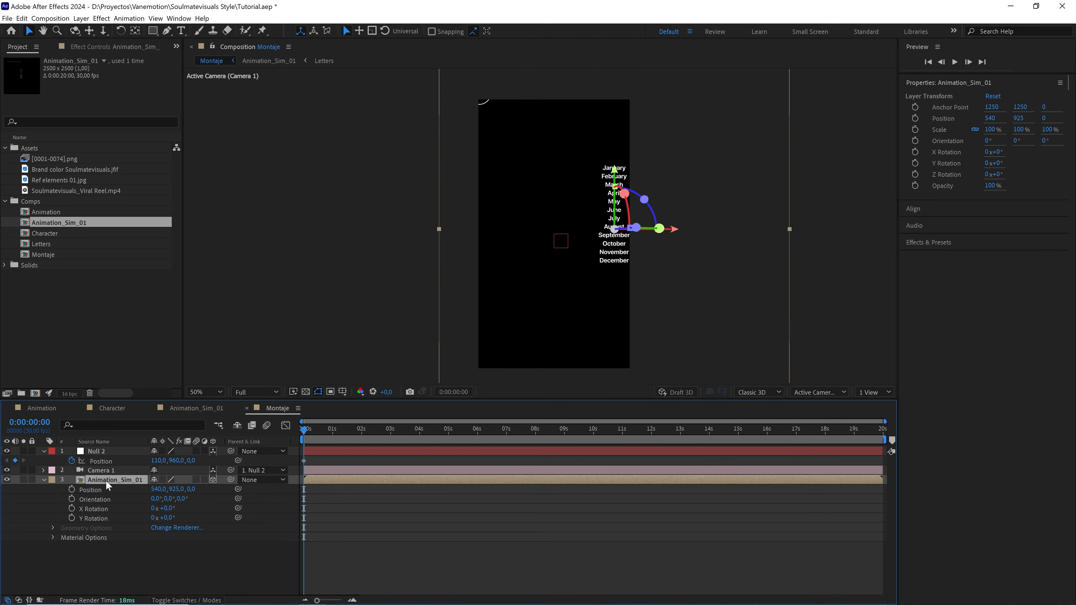
key(s)
drag(203, 489, 204, 490)
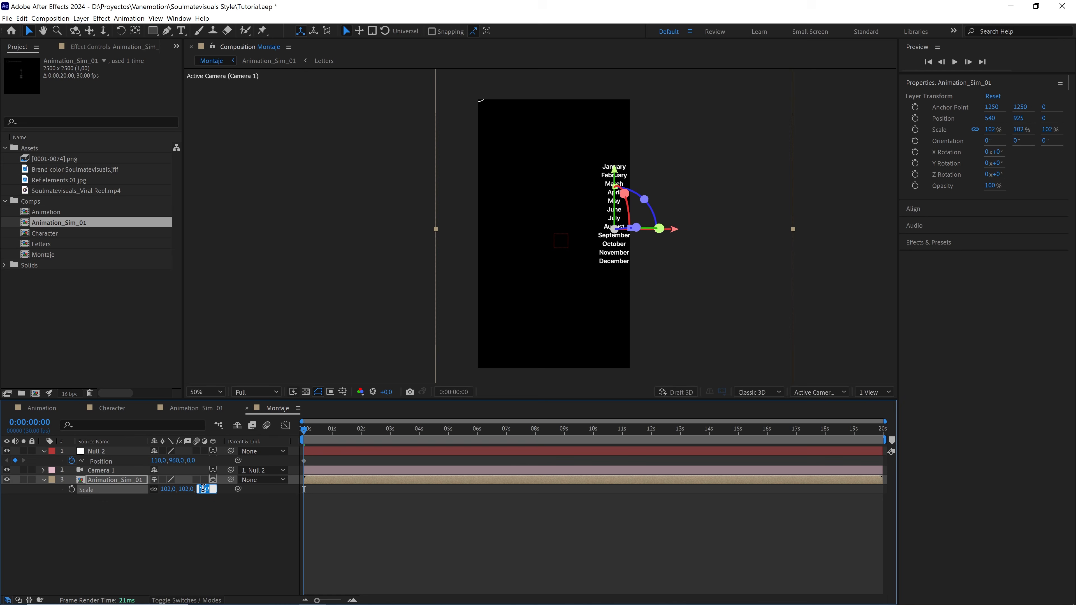
click(202, 488)
text(104)
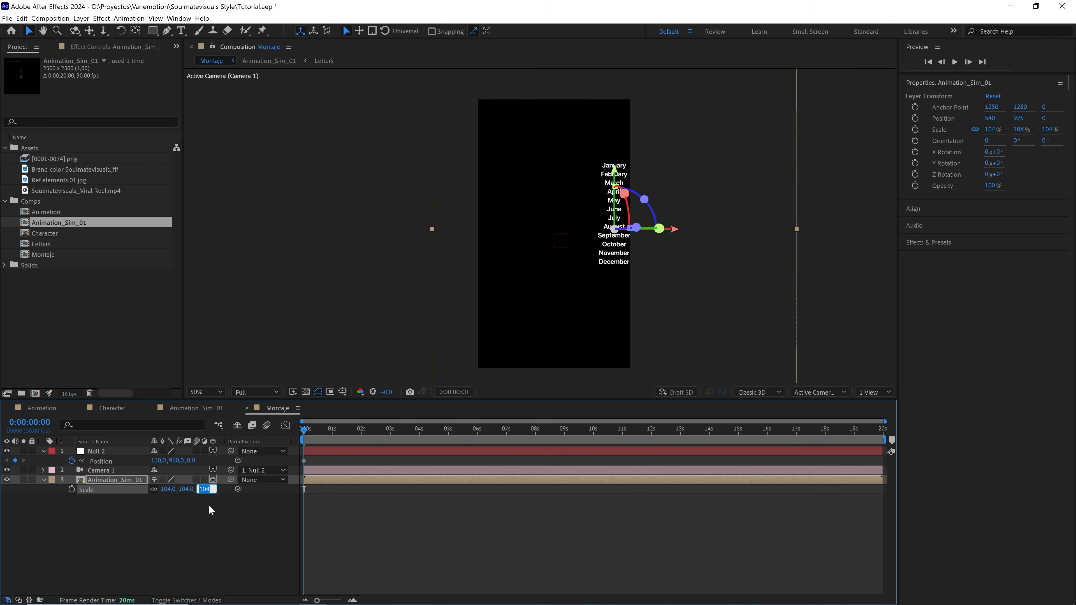
click(203, 518)
Set the null's X position to 125 at the first frame
drag(155, 462, 158, 460)
click(159, 460)
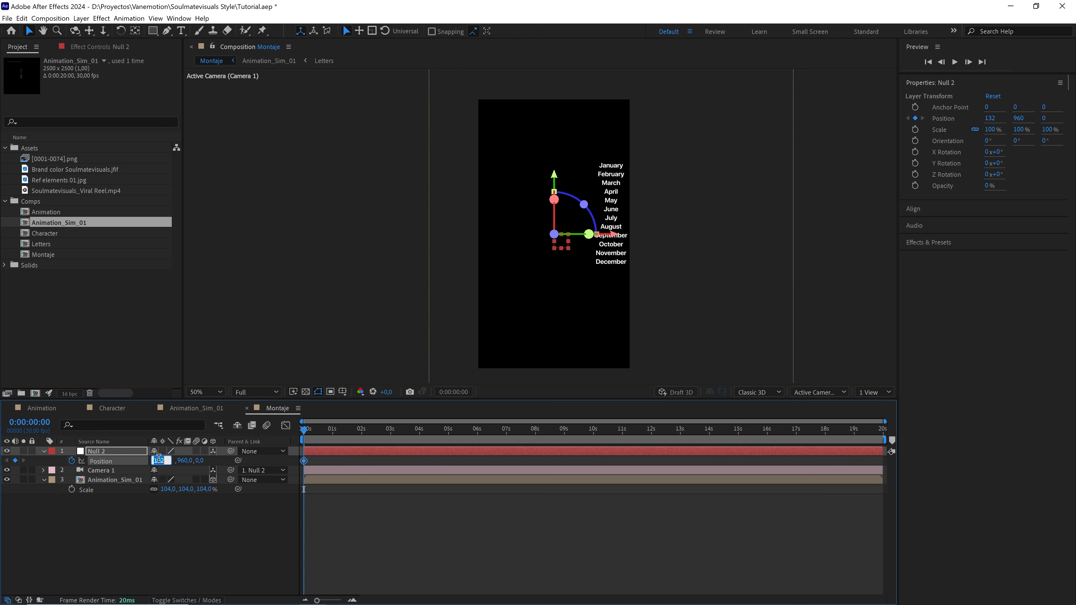
text(125)
click(196, 517)
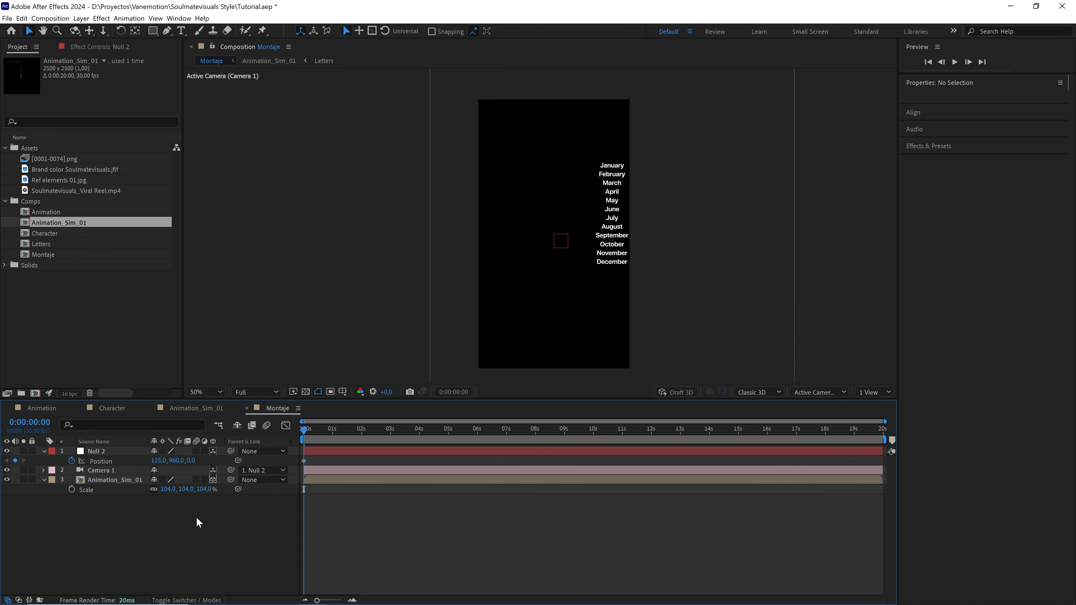
Add a position keyframe on the null at 0:00:02:10 with an X value of 465
drag(304, 430, 372, 438)
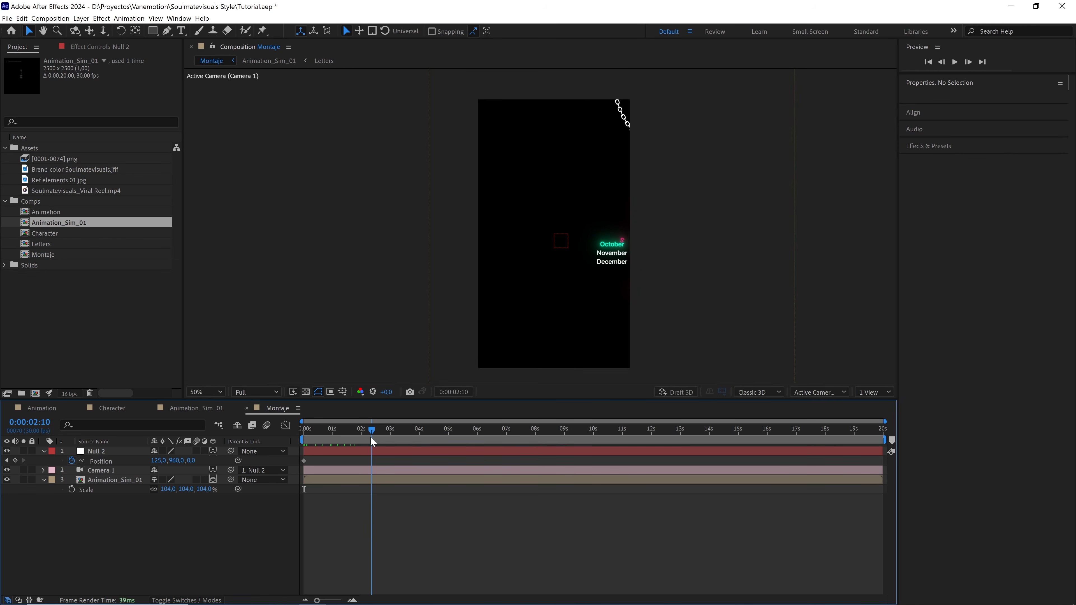
drag(159, 462, 170, 460)
click(160, 460)
text(4)
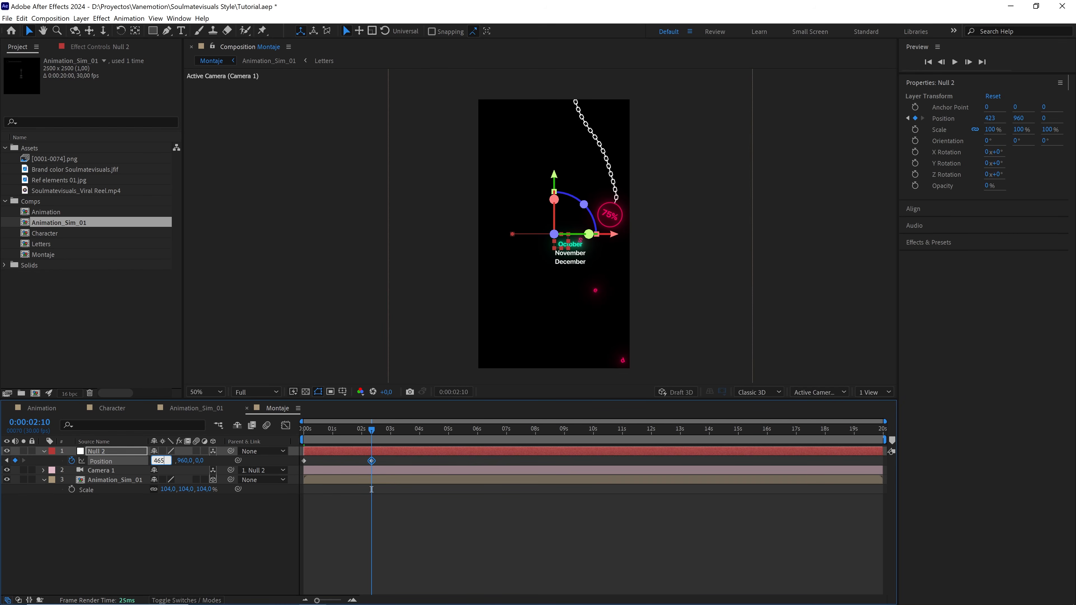
text(65)
key(Return)
Apply Easy Ease to both position keyframes of the null and return to the first frame
drag(406, 465, 290, 469)
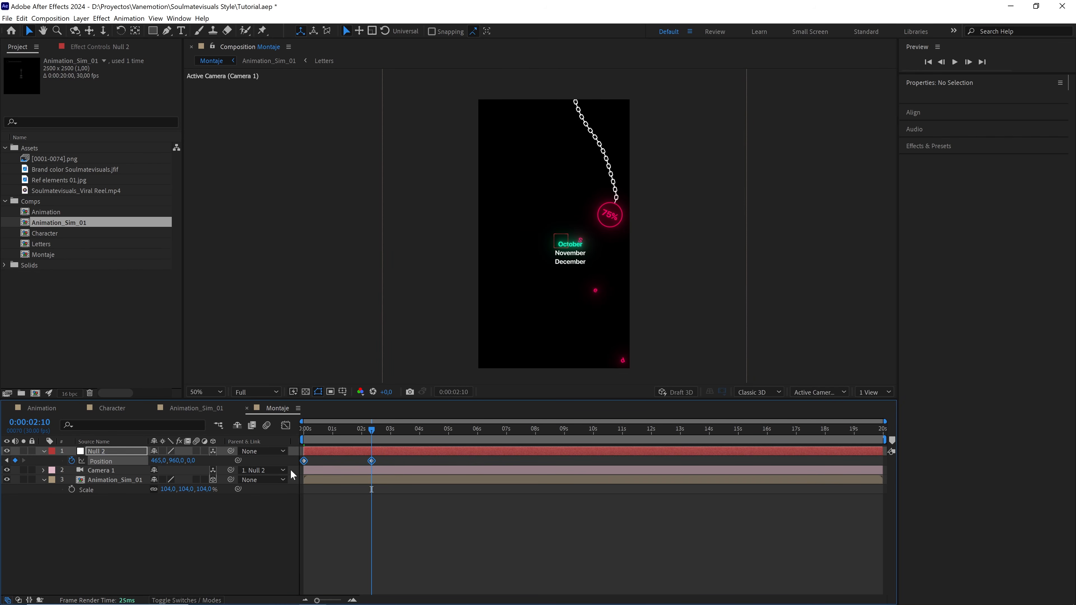
key(F9)
drag(360, 433, 304, 430)
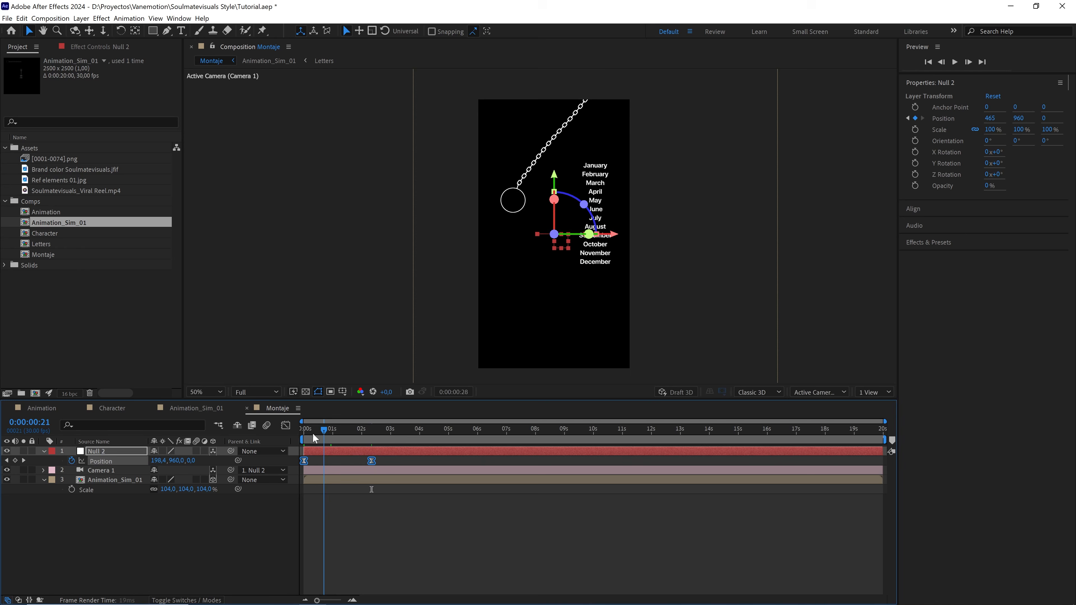
Lower the preview resolution to Quarter and play back the camera move
click(257, 392)
click(253, 455)
click(274, 528)
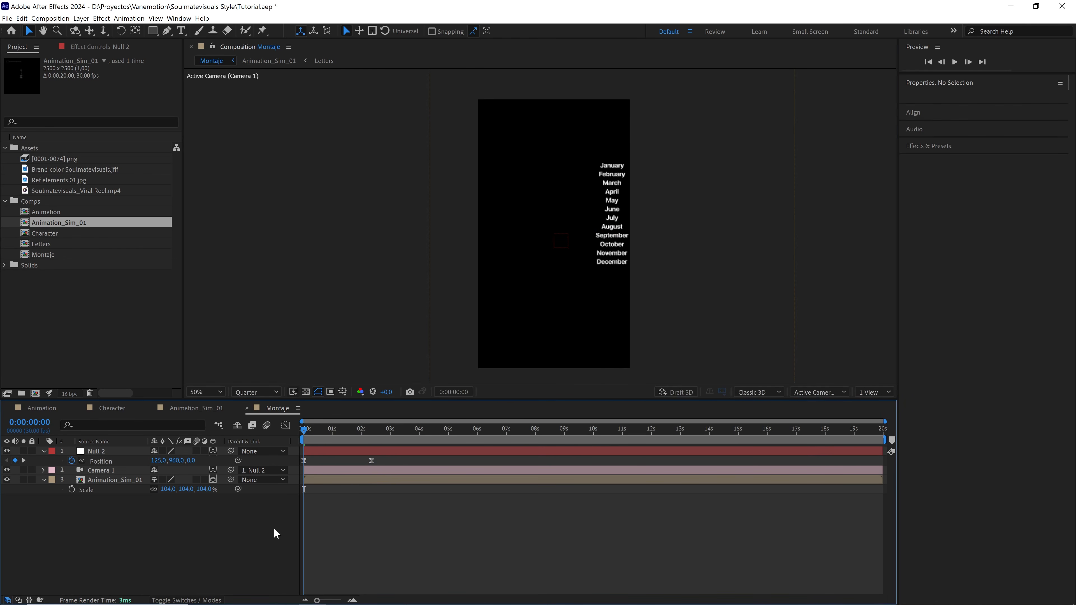
key(space)
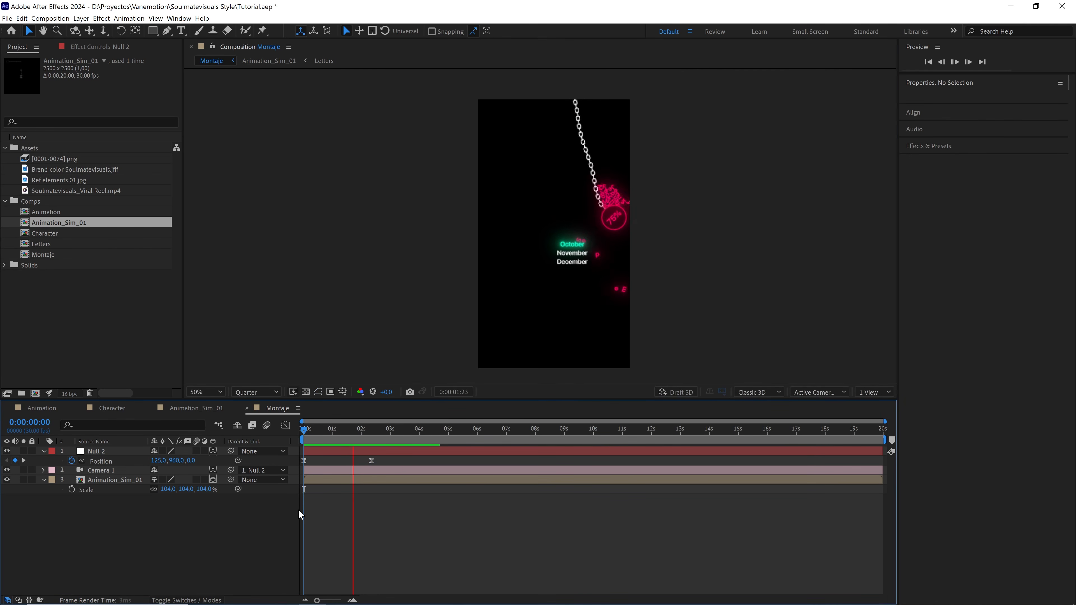
key(space)
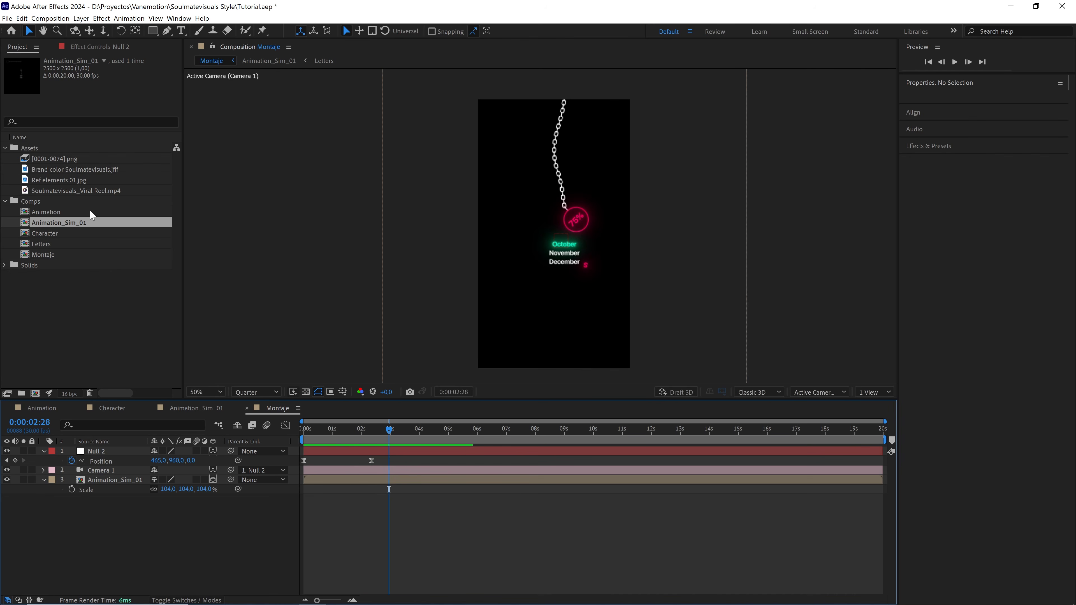
Add Soulmatevisuals_Viral Reel.mp4 as a hidden bottom layer in Montaje and reveal its audio waveform
drag(87, 191, 124, 515)
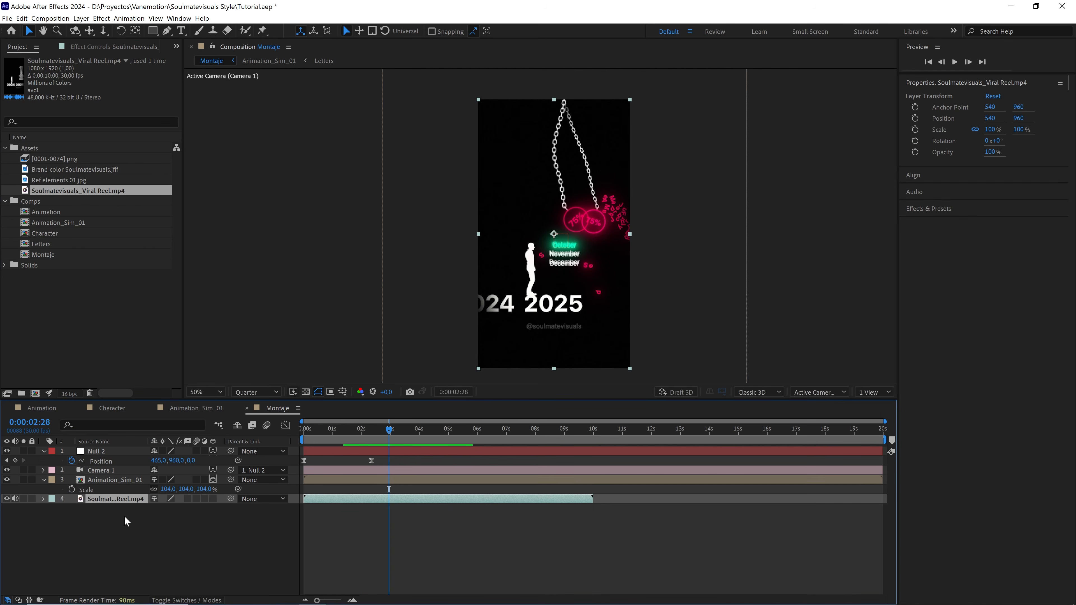
click(6, 498)
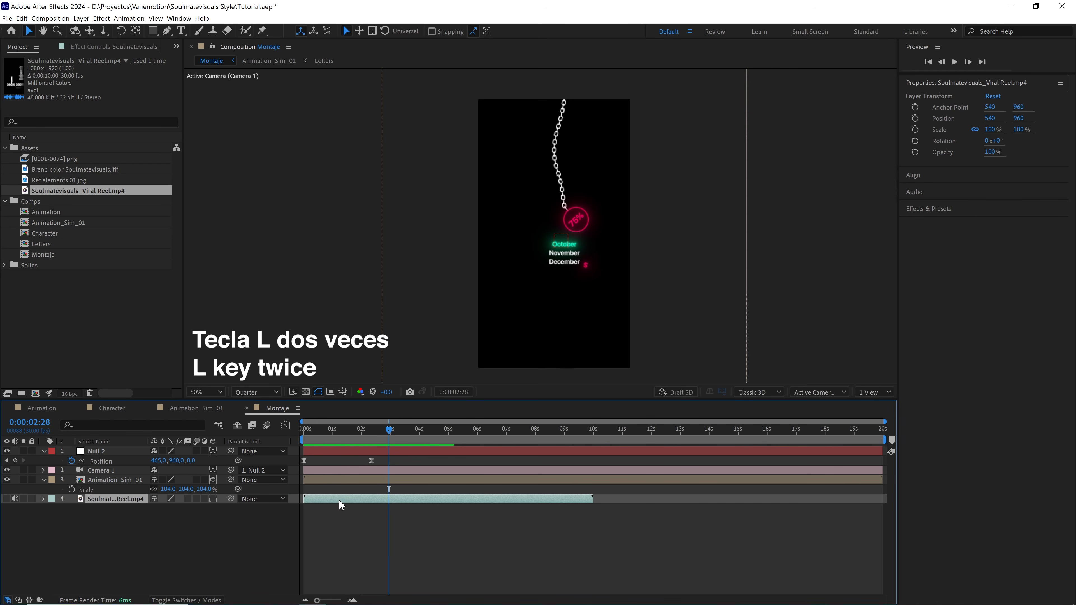
key(l)
key(l)
Find the audio peak at 0:00:02:06 and shift the Animation_Sim_01 layer to start at 0:00:01:00
drag(373, 437, 354, 436)
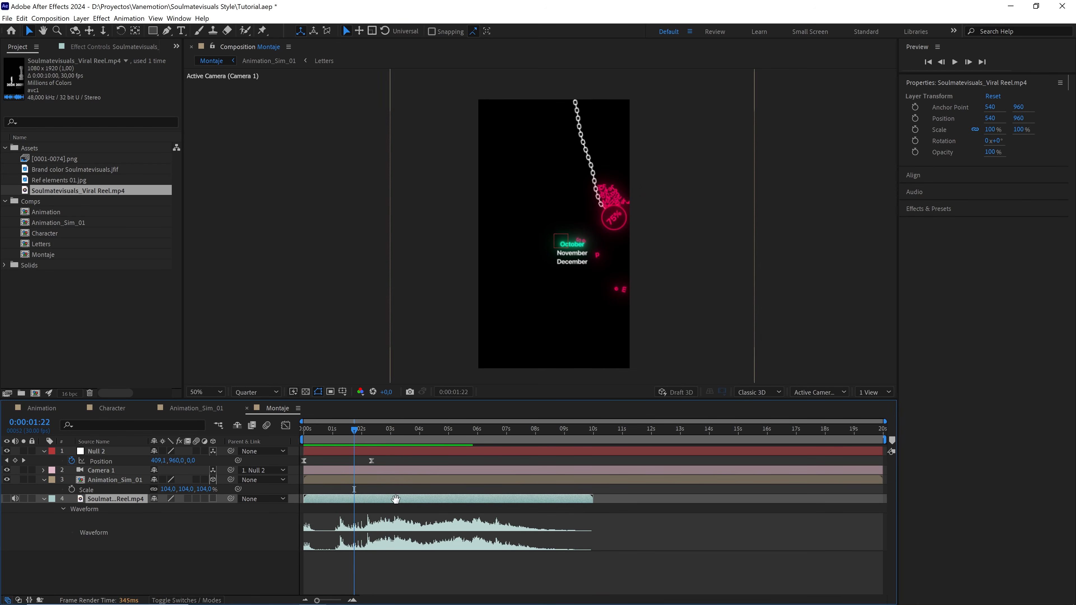
click(364, 436)
scroll(400, 542, up, 5)
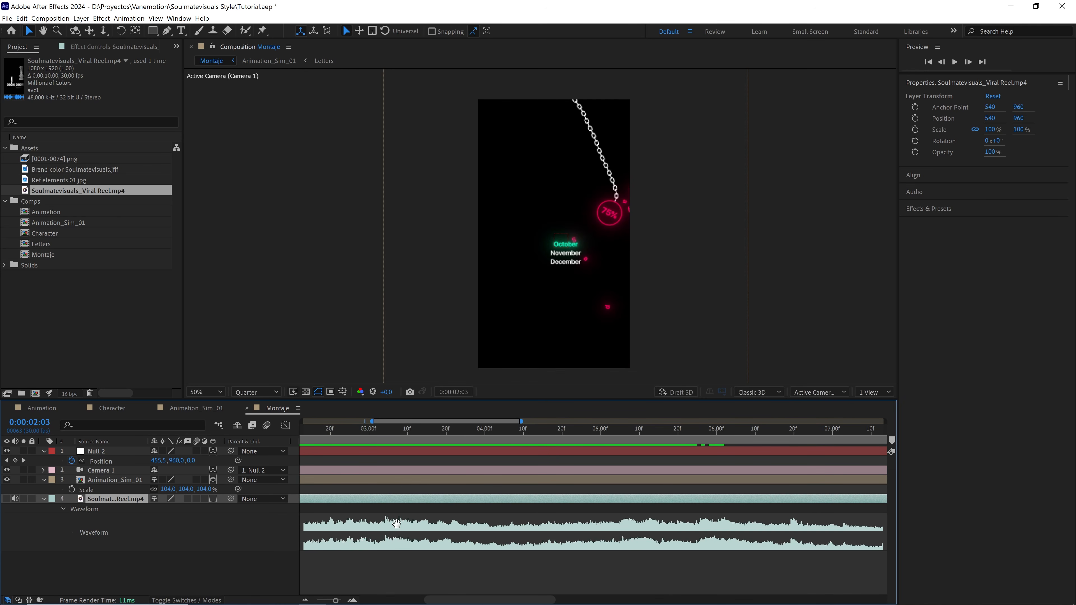
drag(397, 523, 562, 502)
drag(538, 431, 549, 432)
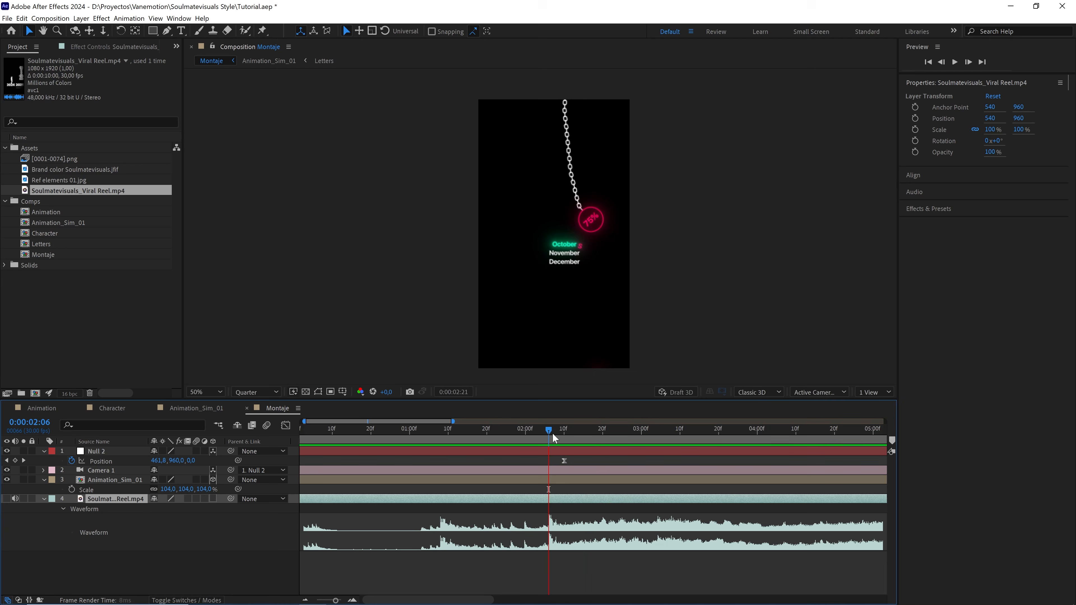
scroll(344, 588, down, 4)
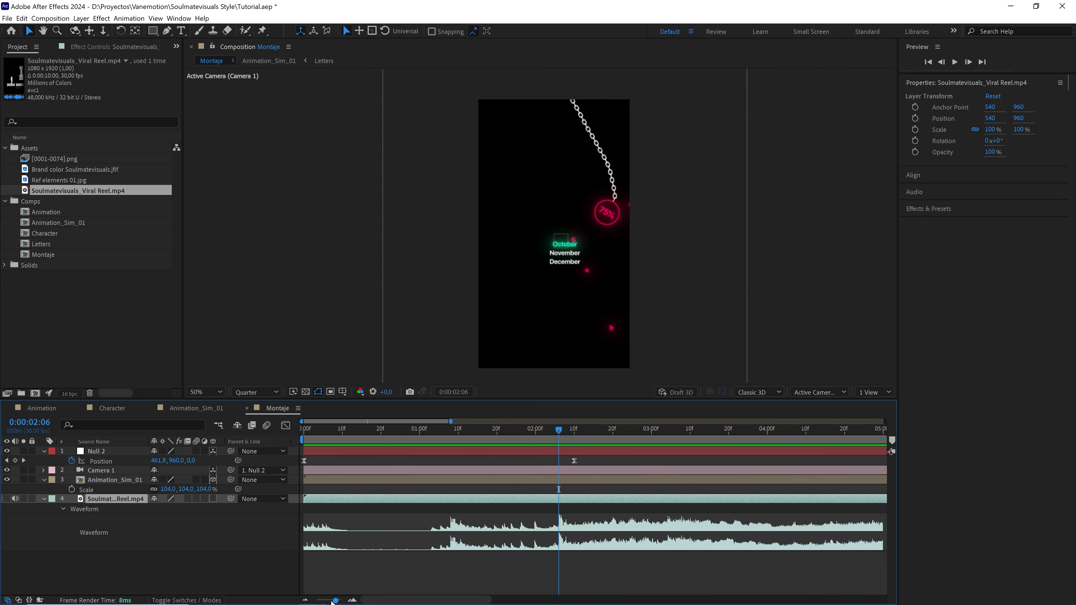
click(337, 481)
drag(337, 482, 383, 487)
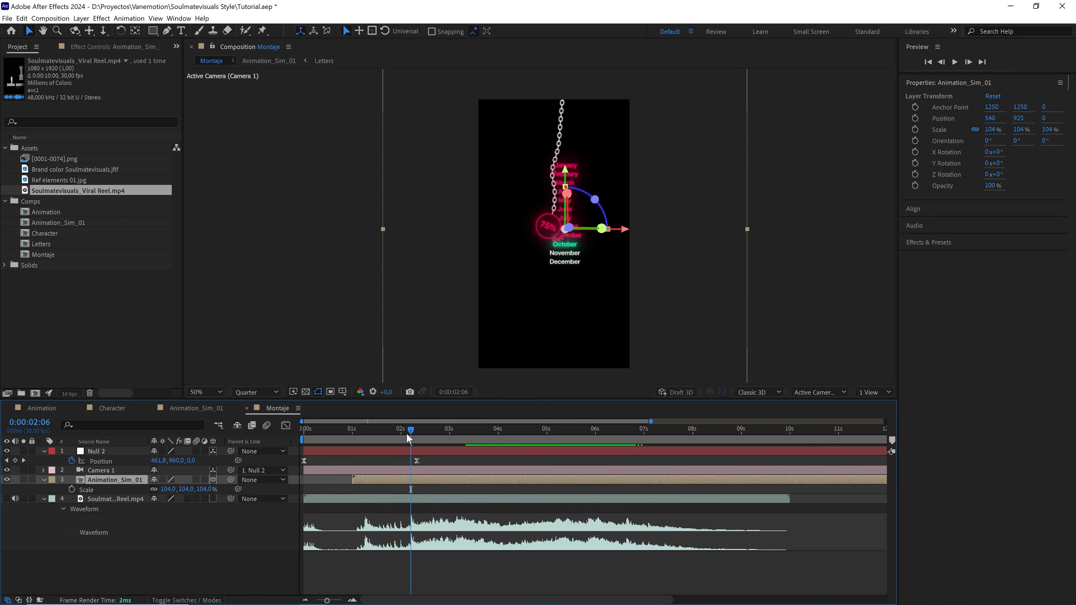
Preview the shifted animation with the audio from around 0:00:01:23 to check the impact's sync
drag(406, 433, 390, 432)
click(454, 582)
key(space)
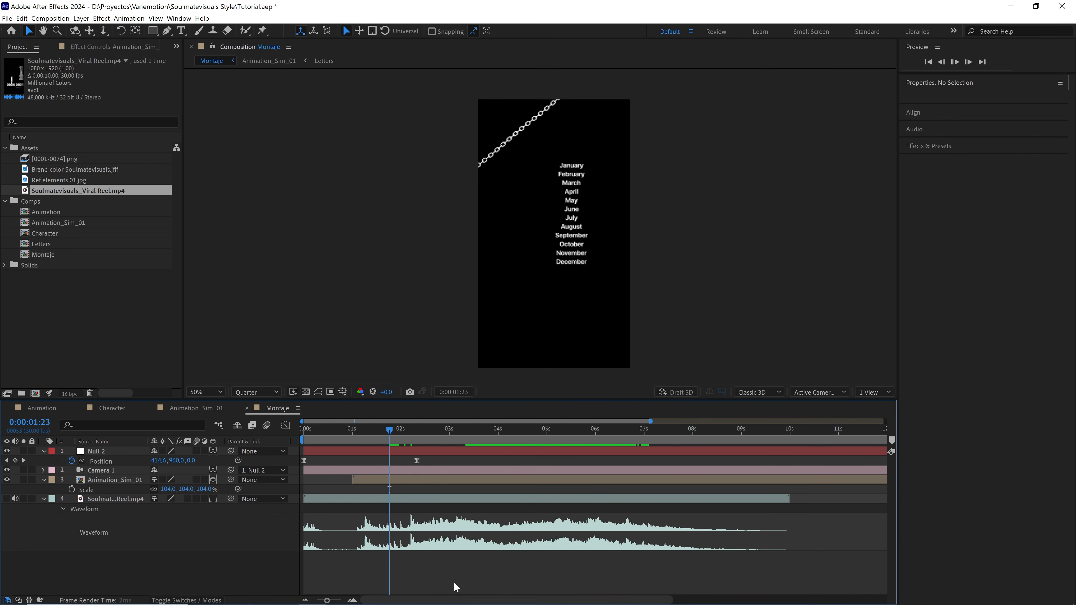
key(space)
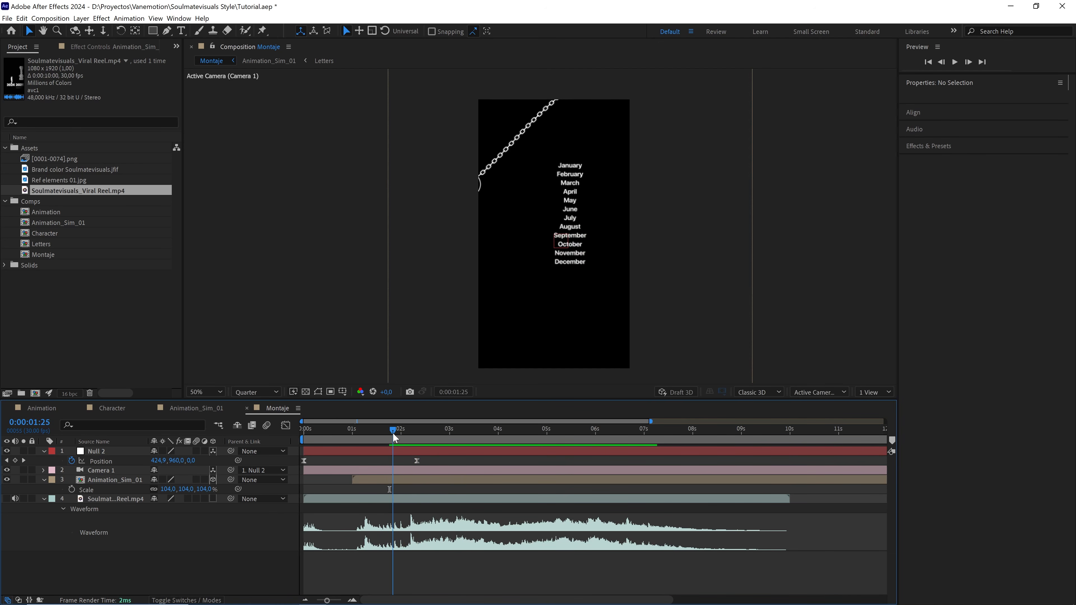
key(Page_Down)
key(Page_Down)
key(space)
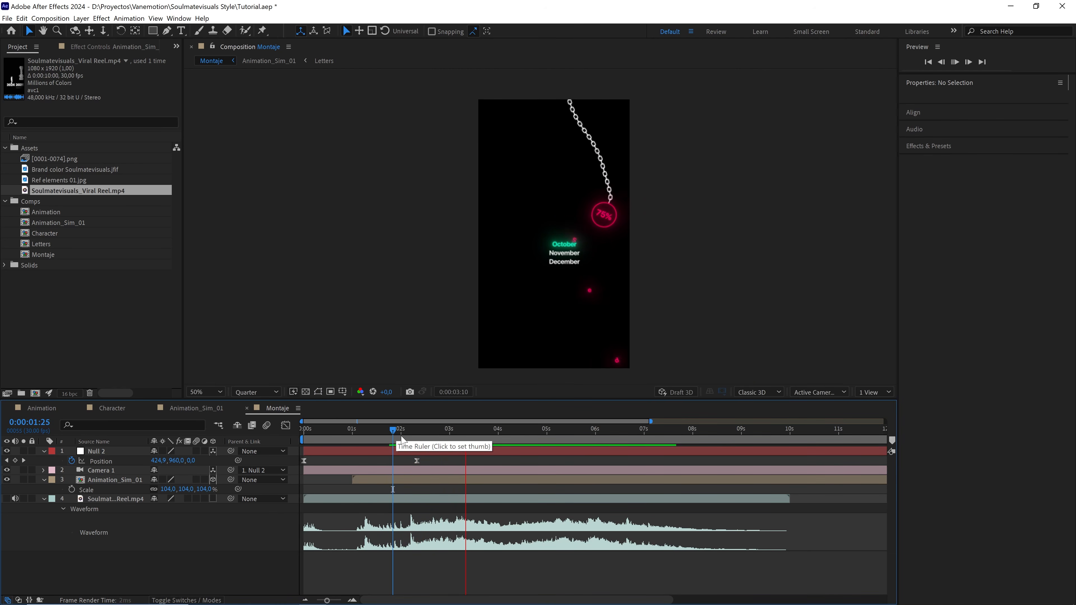
Duplicate the Animation_Sim_01 layer and apply Freeze Frame to the copy at 0:00:01:00
drag(401, 436, 346, 433)
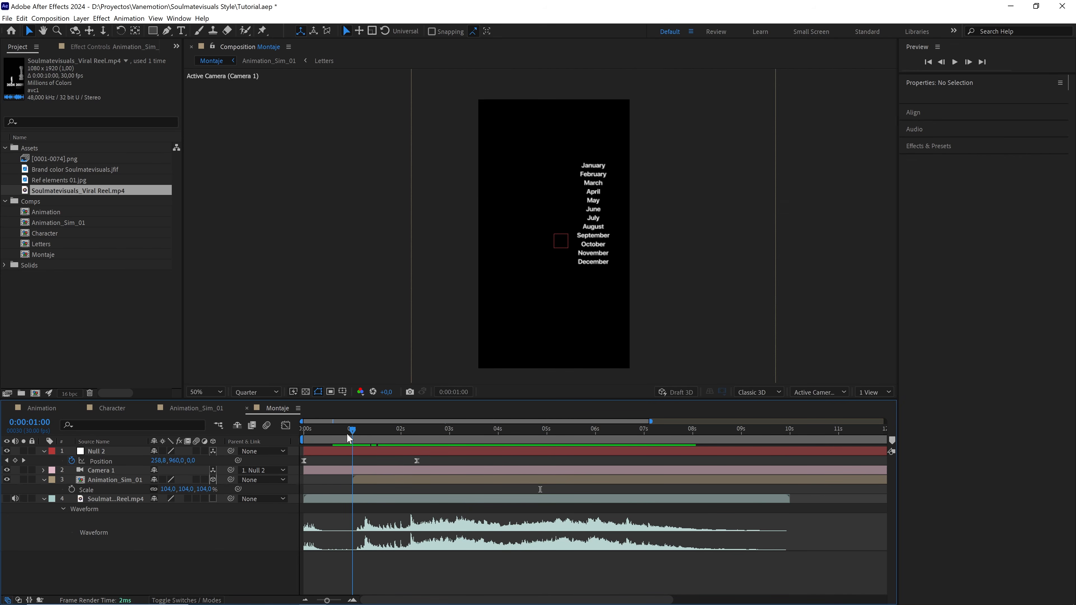
click(357, 480)
key(ctrl+d)
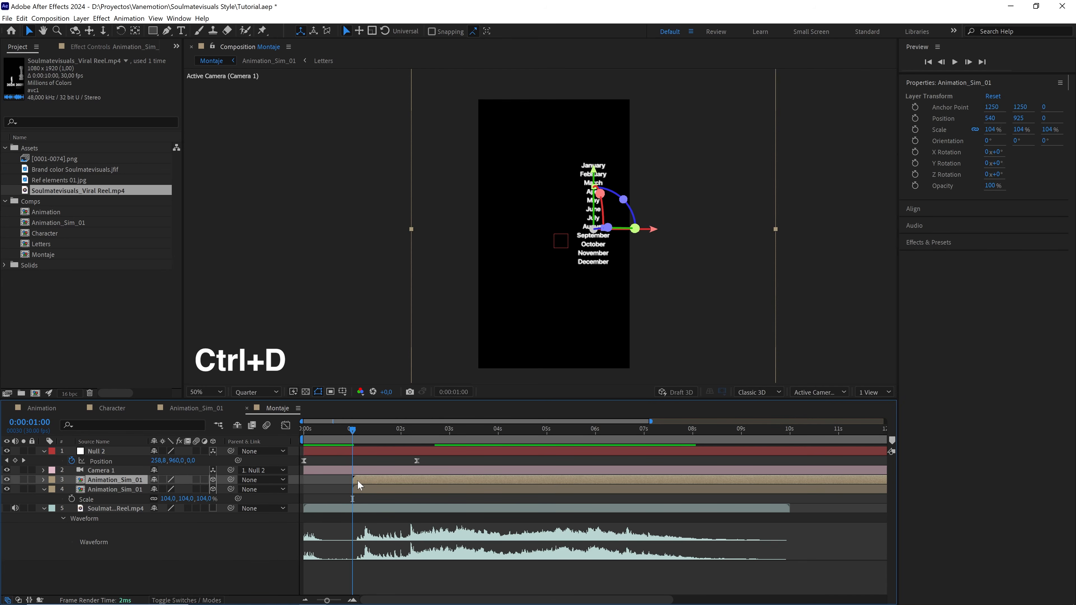
right_click(357, 481)
mouse_move(437, 258)
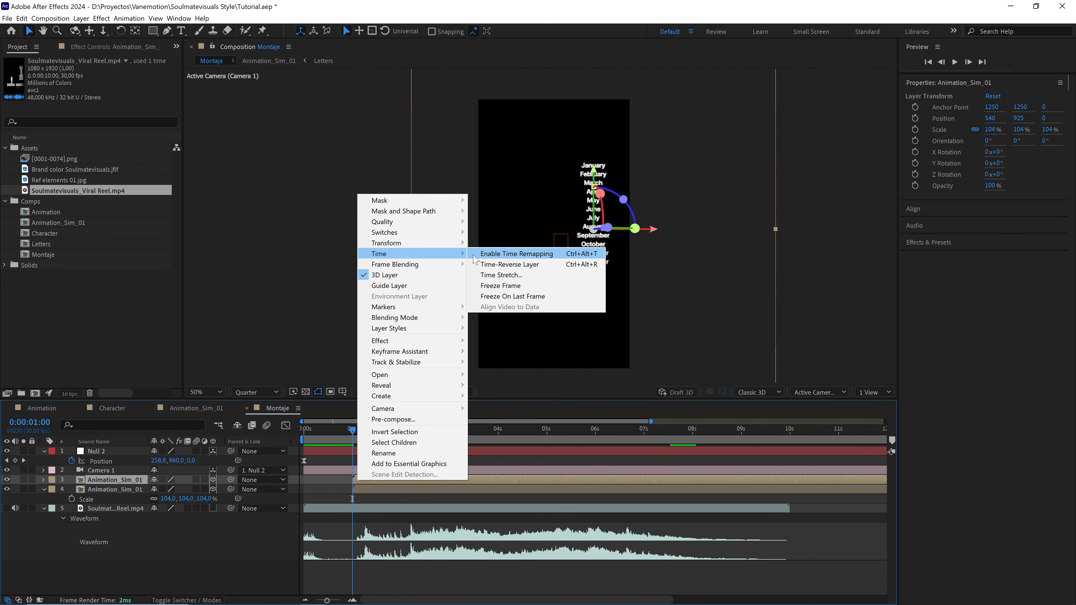
click(504, 287)
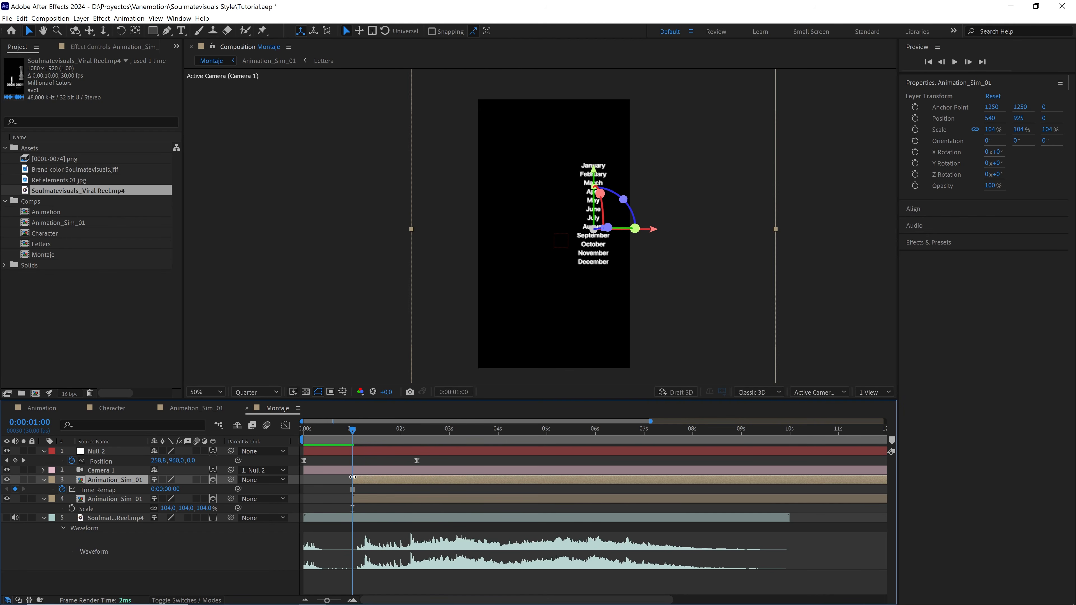
Extend the frozen copy back to the start of the composition and trim its end to 0:00:01:00
drag(352, 477, 297, 479)
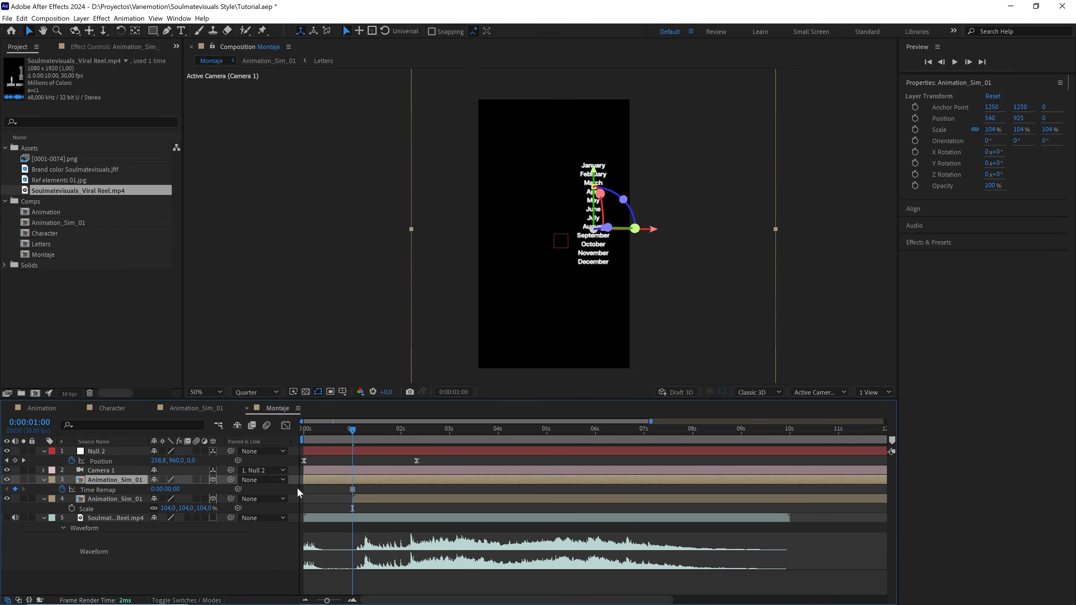
key(alt+bracketright)
key(F2)
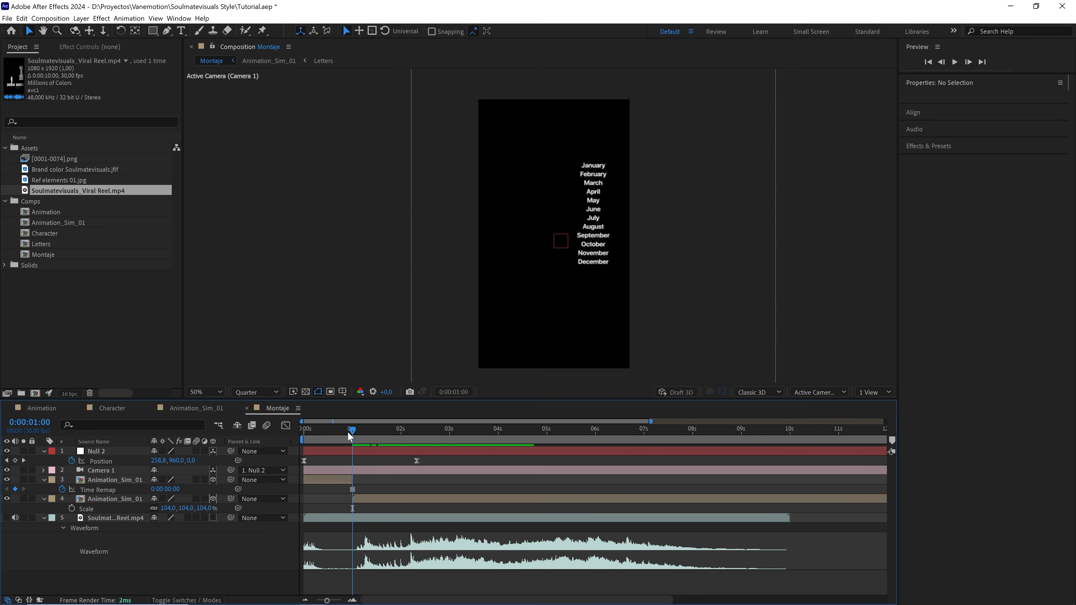
Check the frozen layer's scale and preview the montage from the first frame
drag(347, 432, 286, 436)
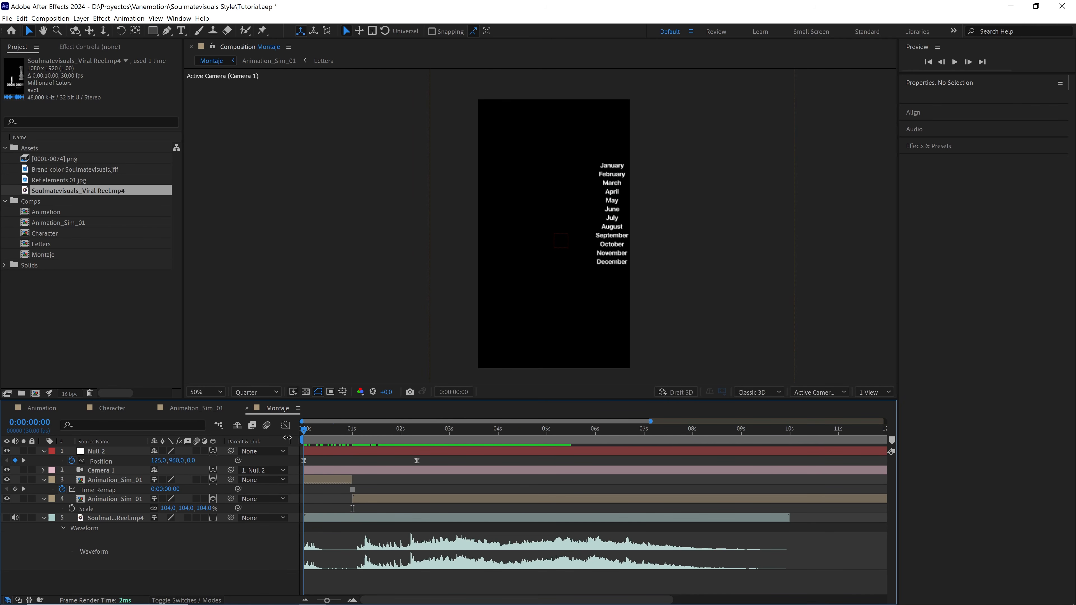
click(122, 479)
key(s)
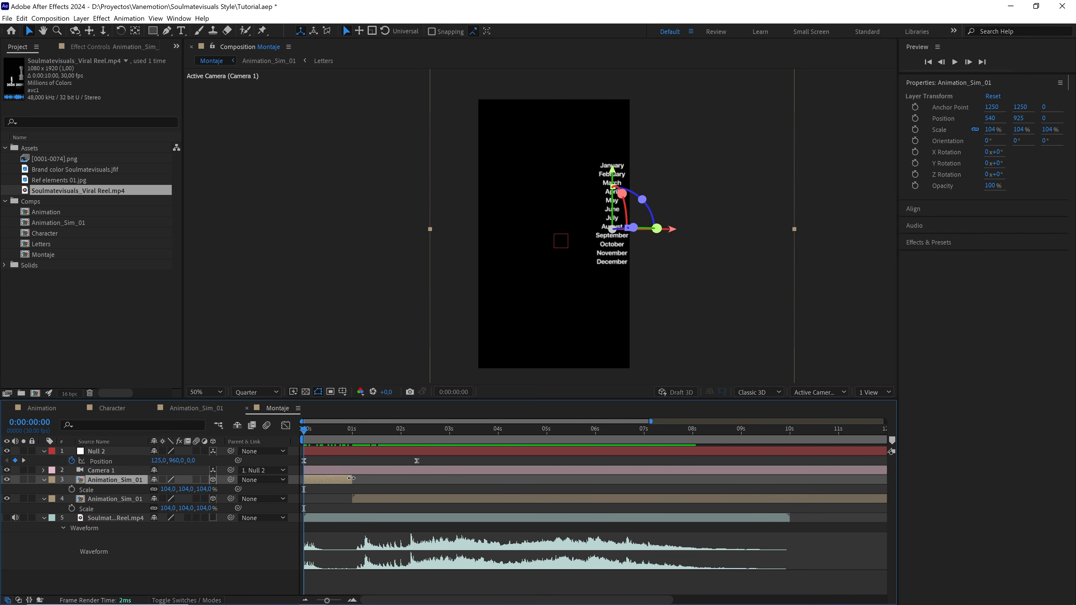
click(366, 488)
key(space)
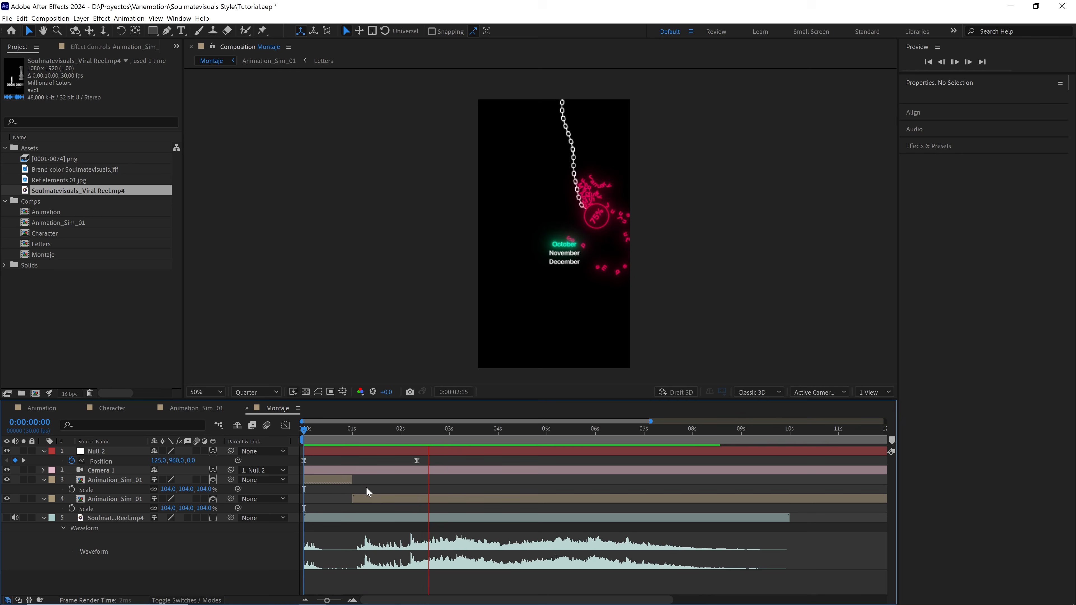
key(space)
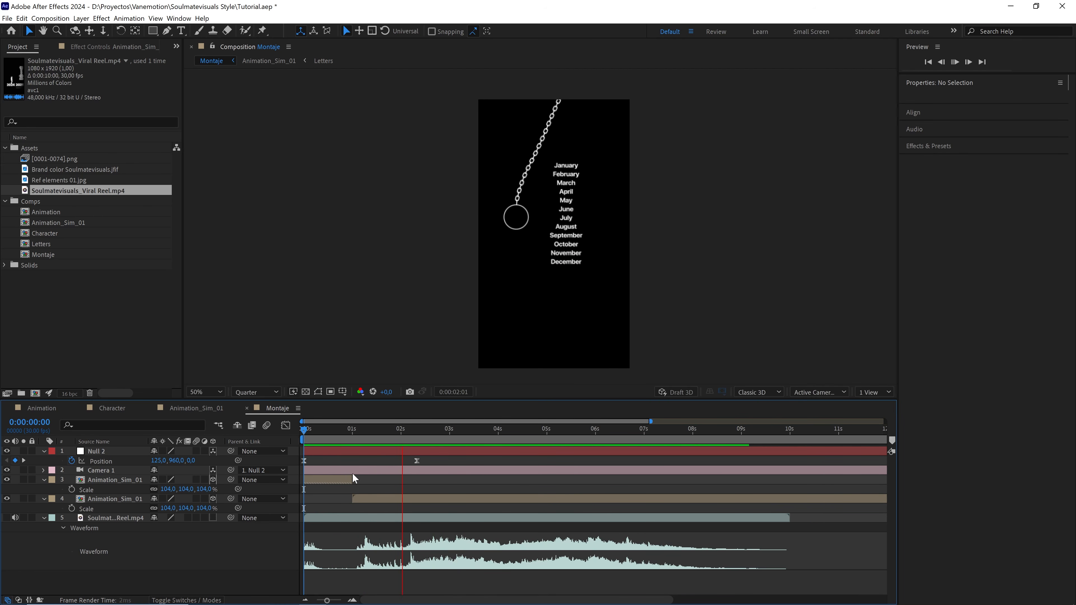
At 0:00:02:10, add a text layer reading 2025 below the month list
drag(384, 430, 417, 429)
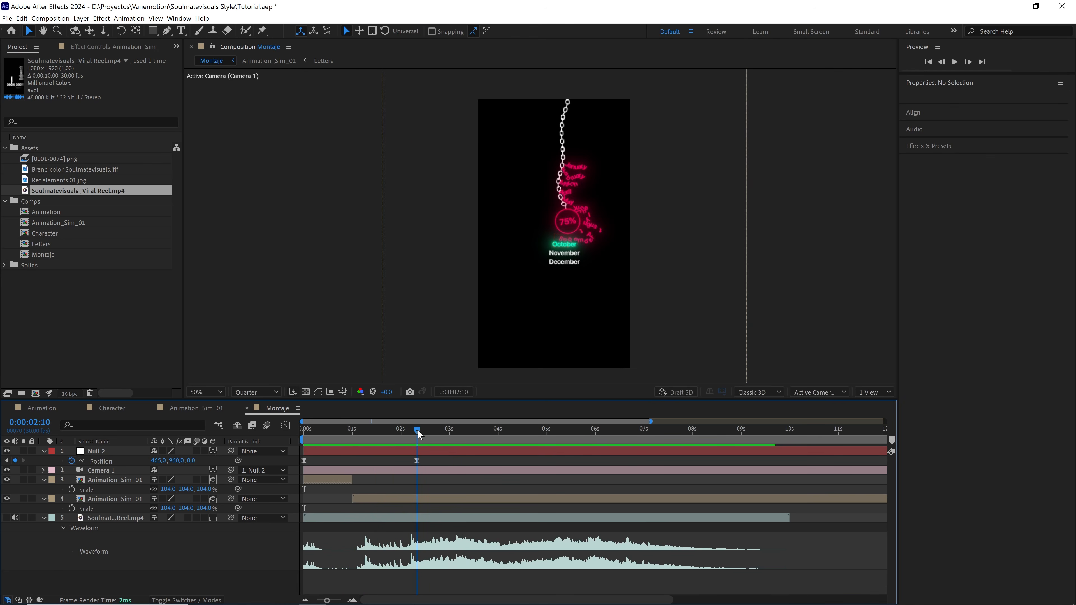
click(180, 30)
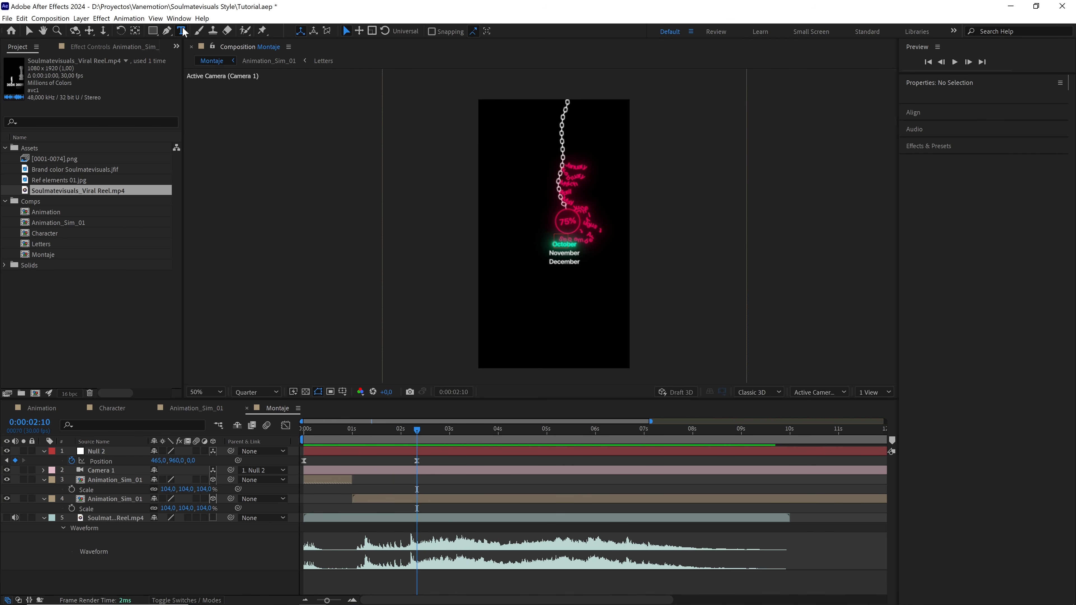
click(563, 302)
text(2025)
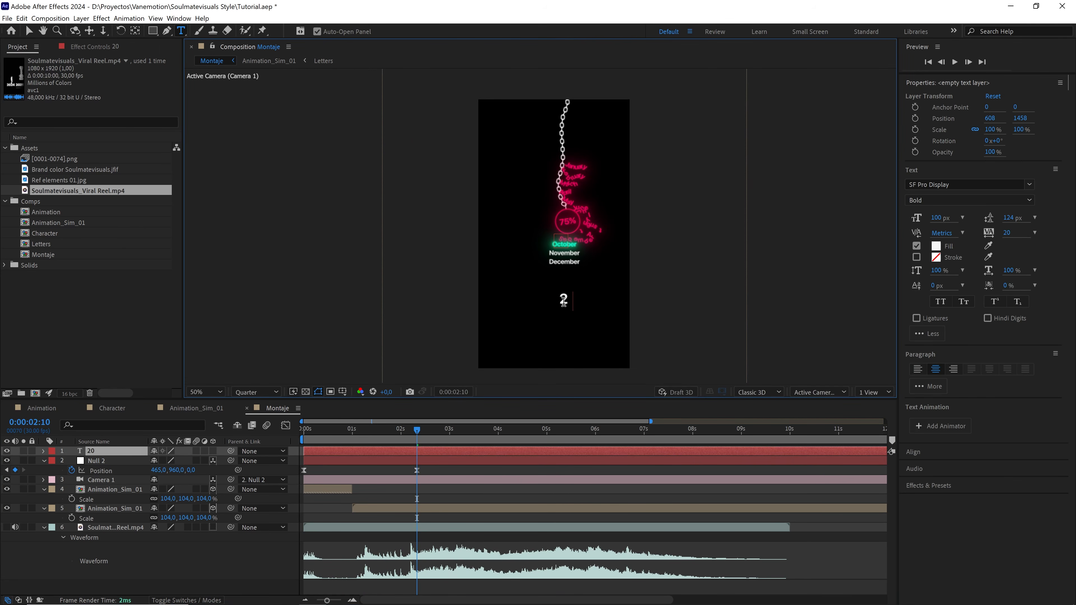
Make the 2025 text a 3D layer and set its scale to 160%
click(126, 452)
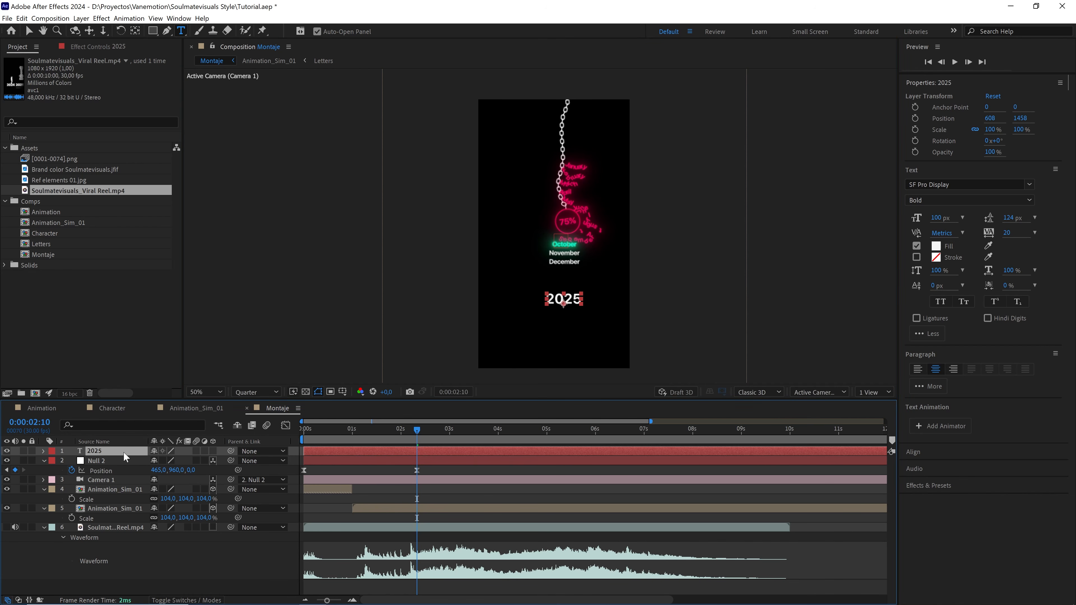
click(213, 451)
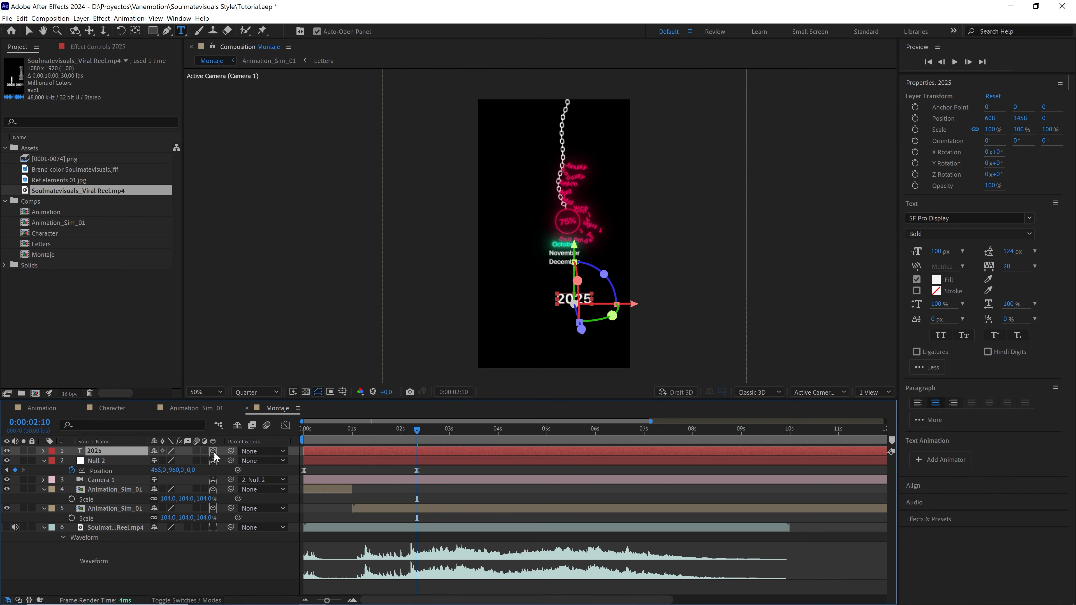
key(s)
drag(205, 461, 205, 461)
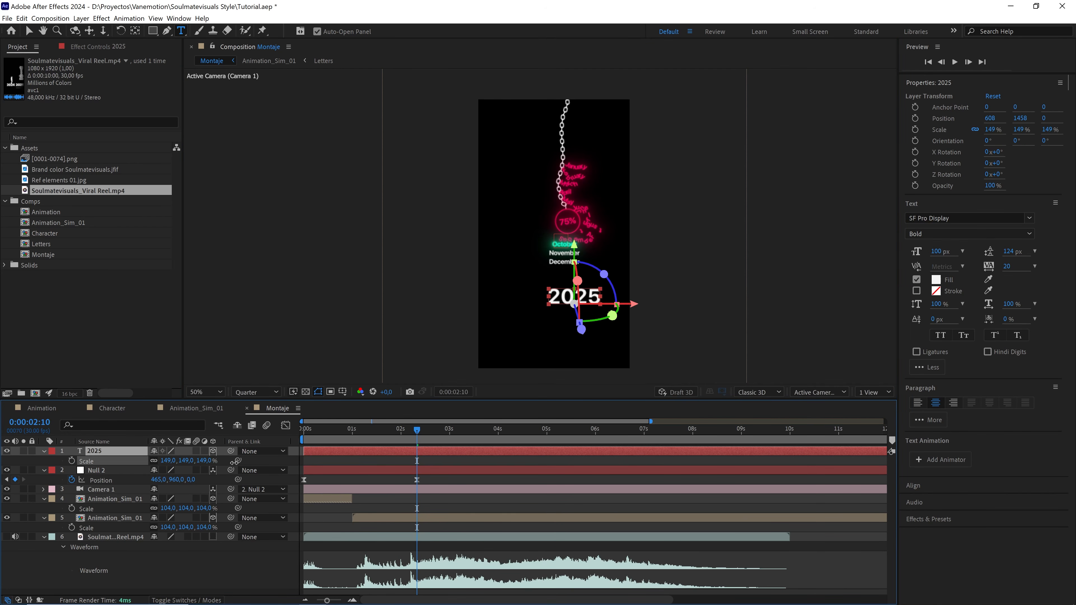
click(205, 461)
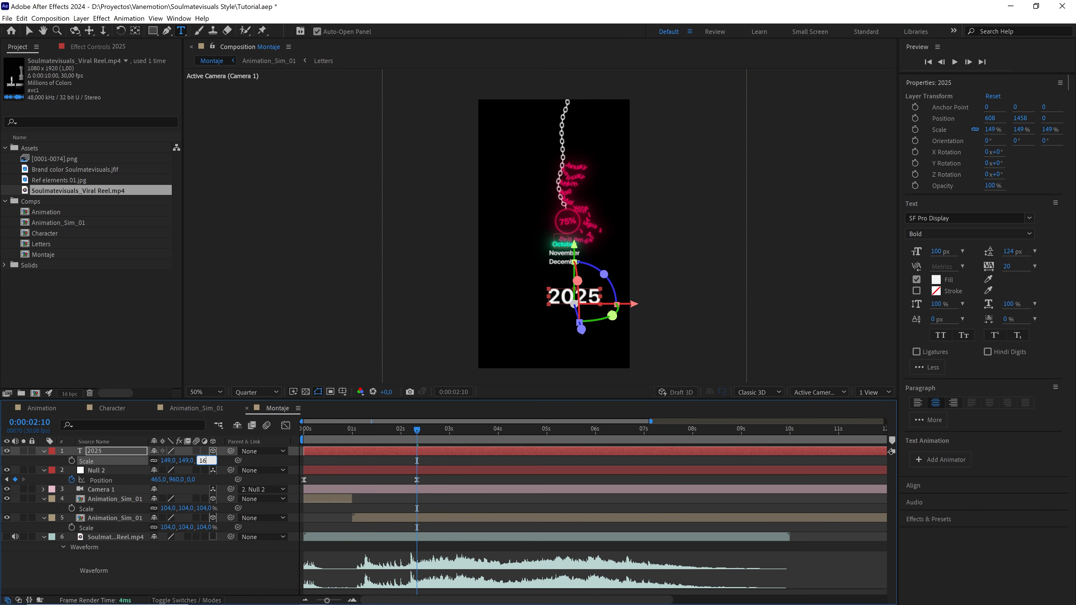
text(160)
key(Return)
Center the 2025 text's anchor point and the layer in the composition, and lower it below December to about Y 1418
key(ctrl+alt+Home)
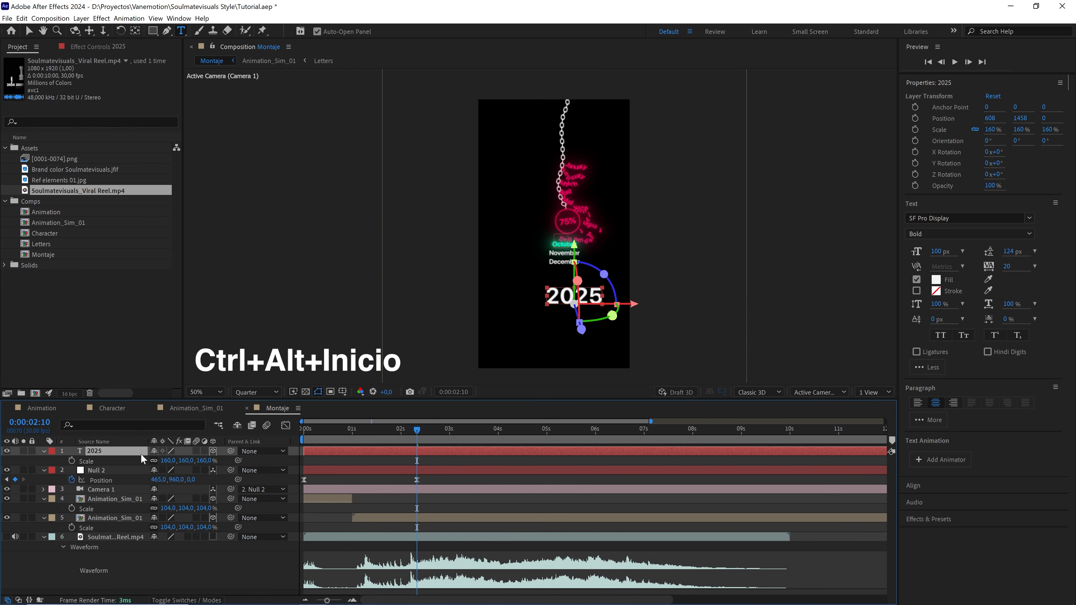
key(ctrl+Home)
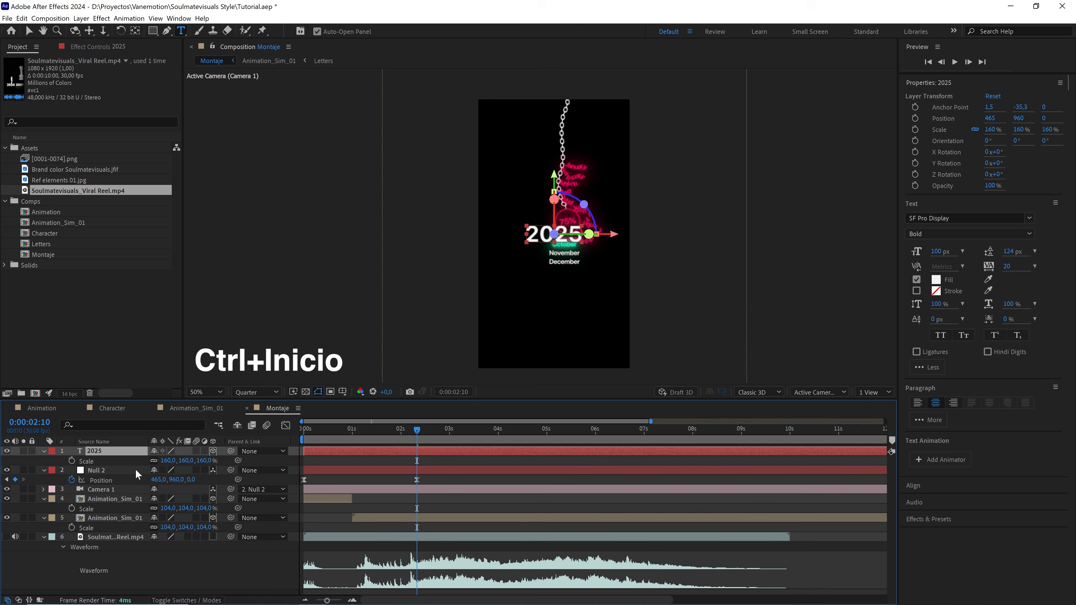
key(v)
drag(554, 185, 554, 242)
click(509, 460)
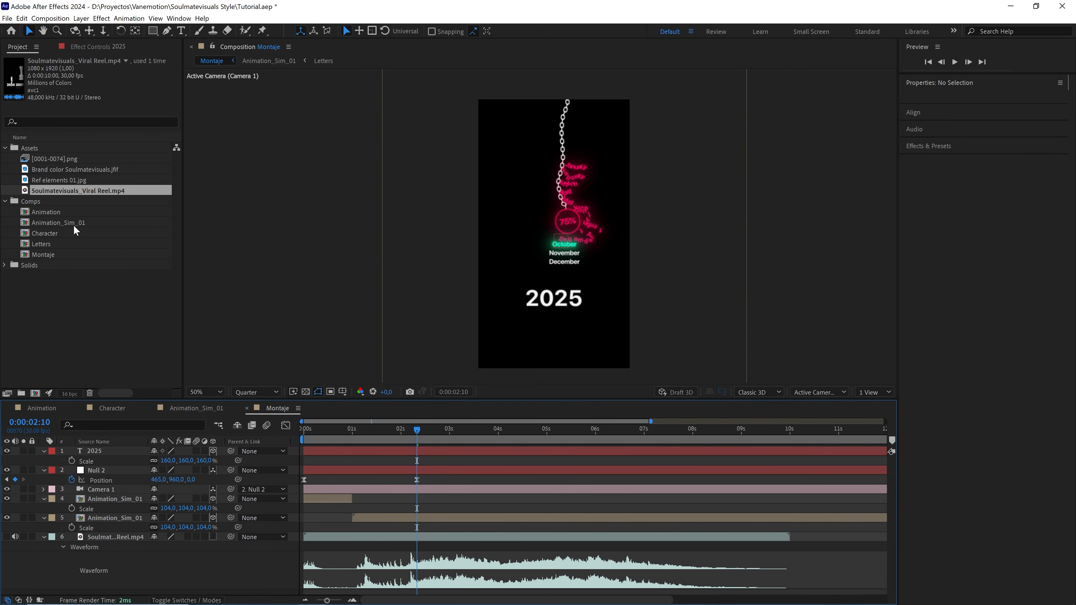
Add the Character comp below Camera 1 in the layer stack with an Orange label and make it 3D
drag(44, 233, 73, 499)
click(52, 499)
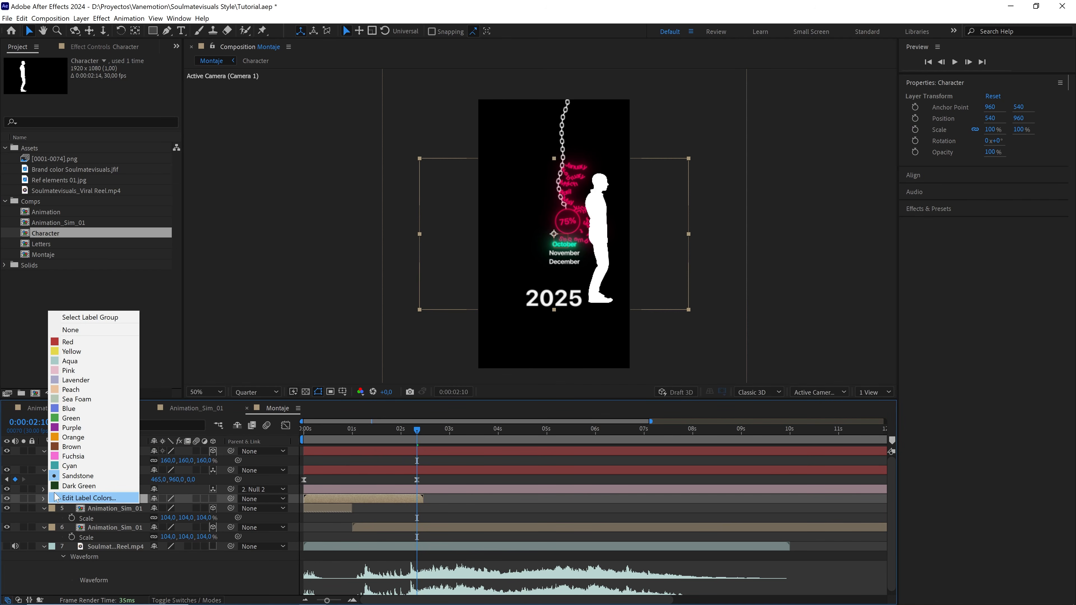
click(73, 437)
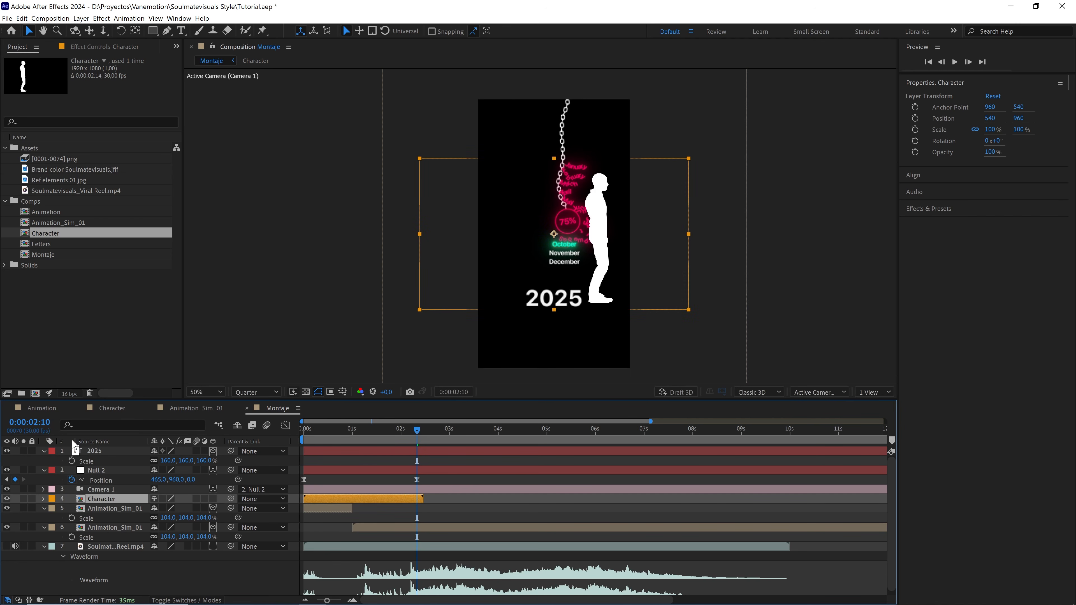
click(213, 499)
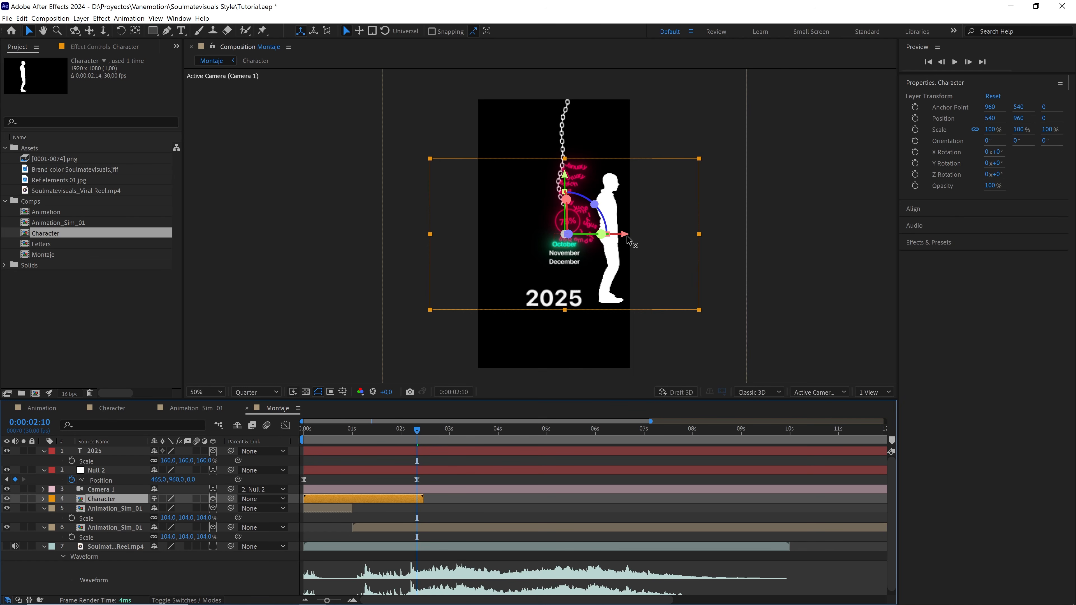
Scale the Character layer to 38% and place it beside the month list above 2025, at about X 196, Y 1189
drag(624, 238, 554, 237)
key(s)
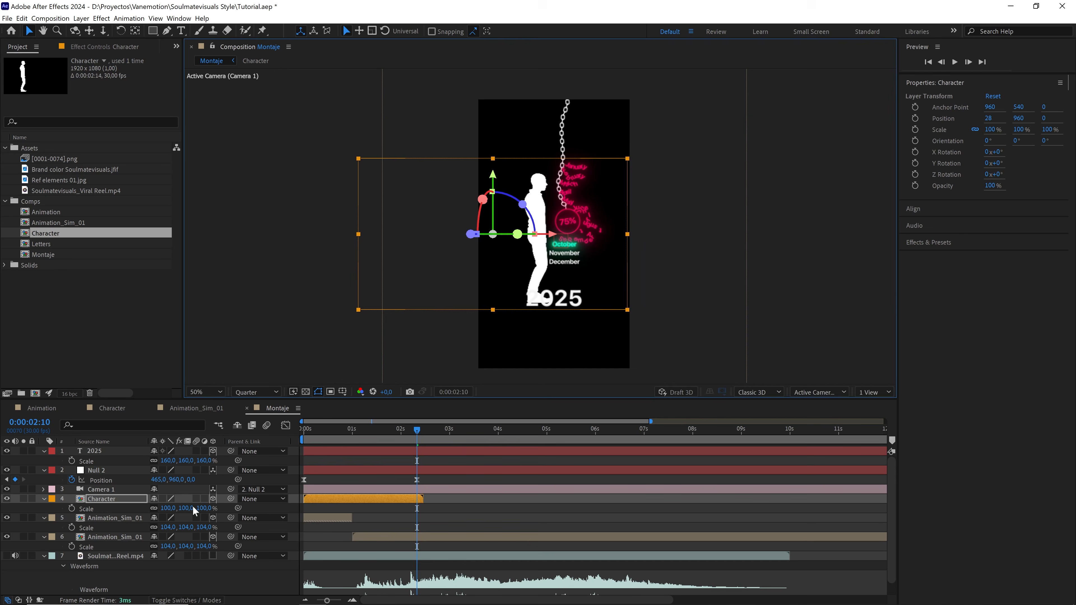
drag(205, 508, 195, 512)
click(195, 509)
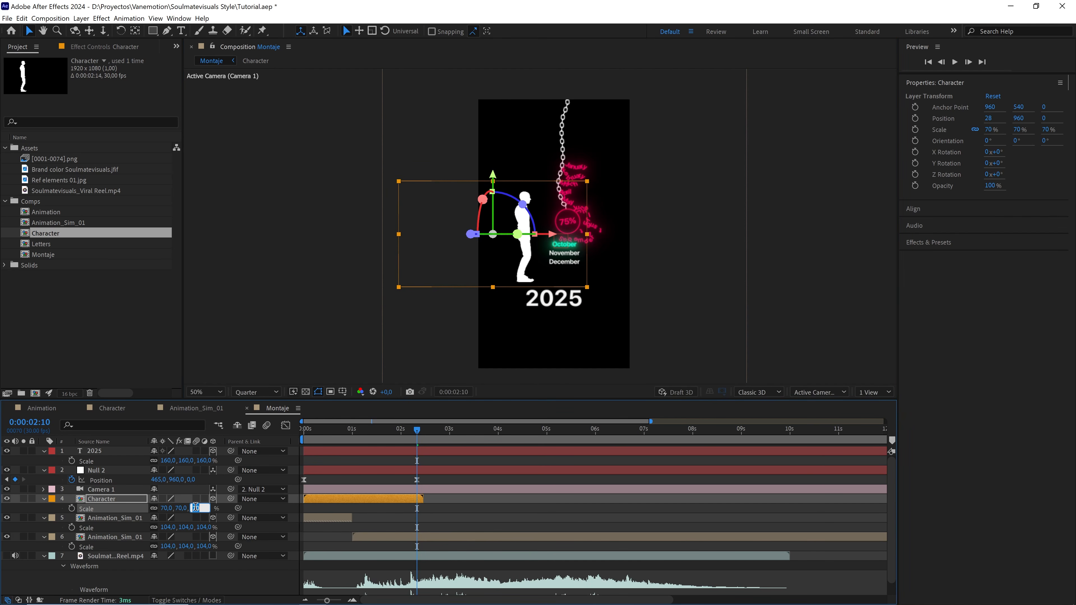
key(Return)
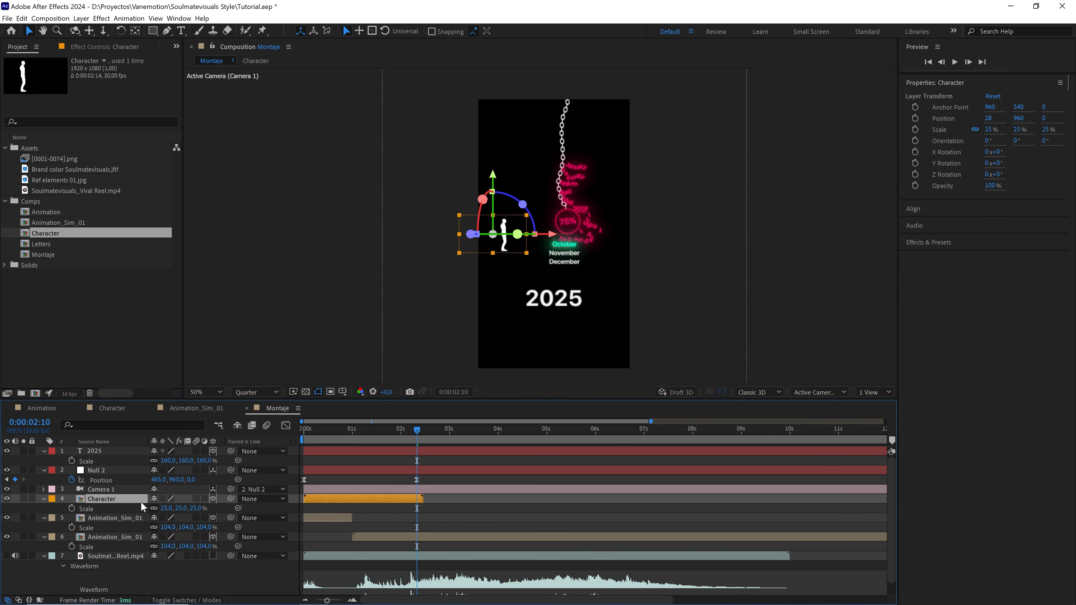
scroll(508, 317, up, 2)
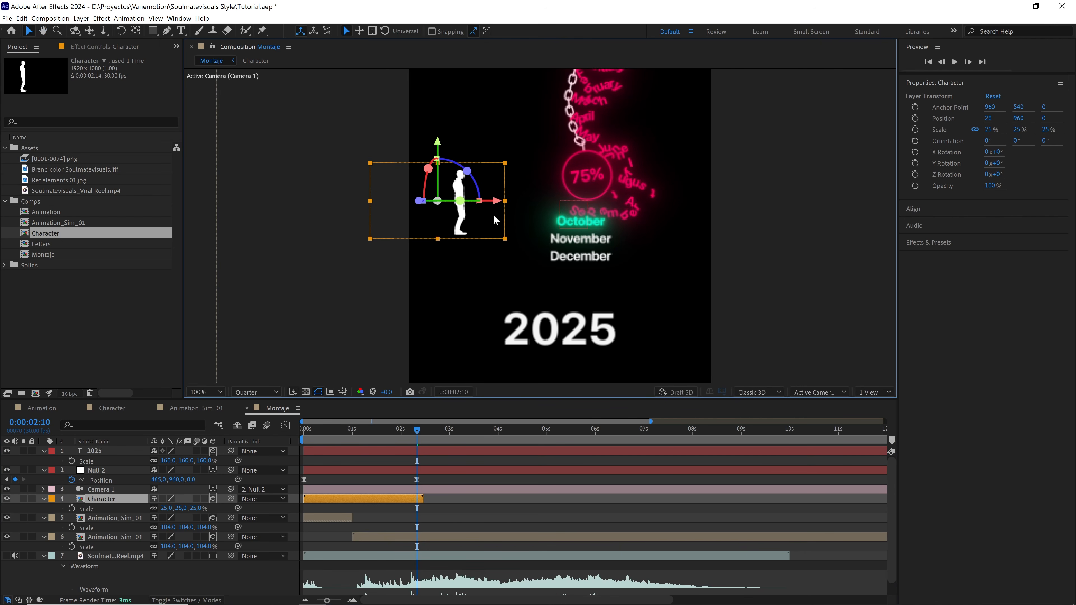
drag(518, 208, 546, 208)
drag(551, 208, 558, 207)
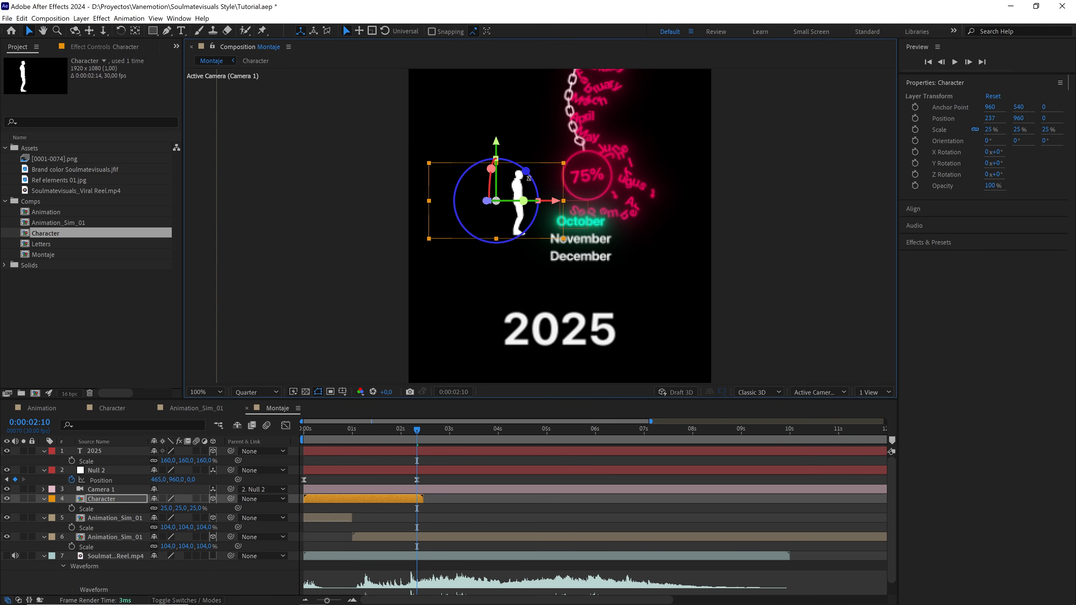
drag(507, 146, 508, 225)
drag(195, 510, 204, 510)
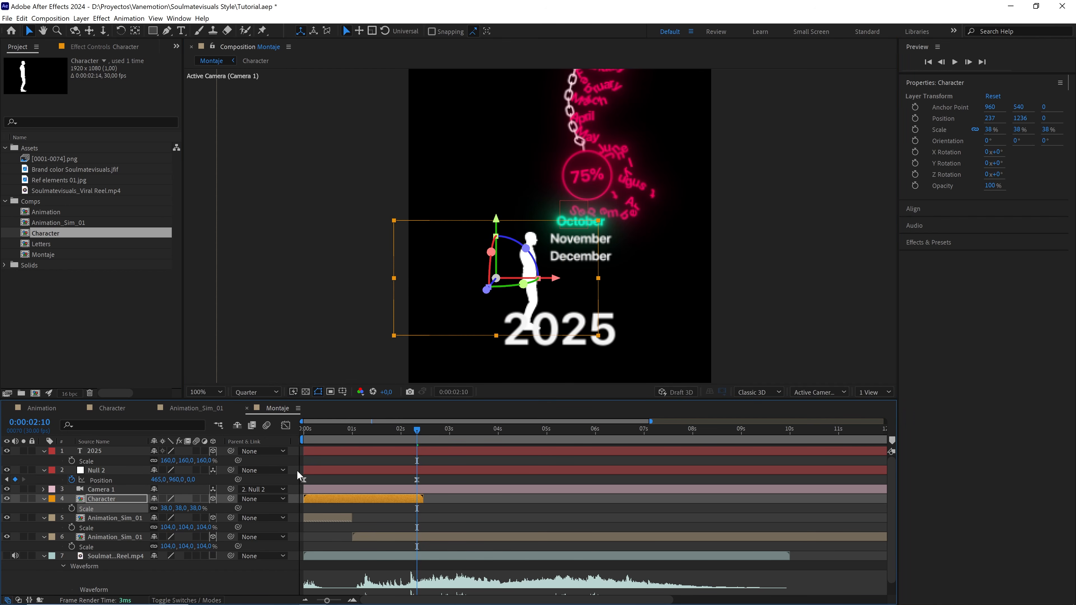
drag(578, 323, 567, 310)
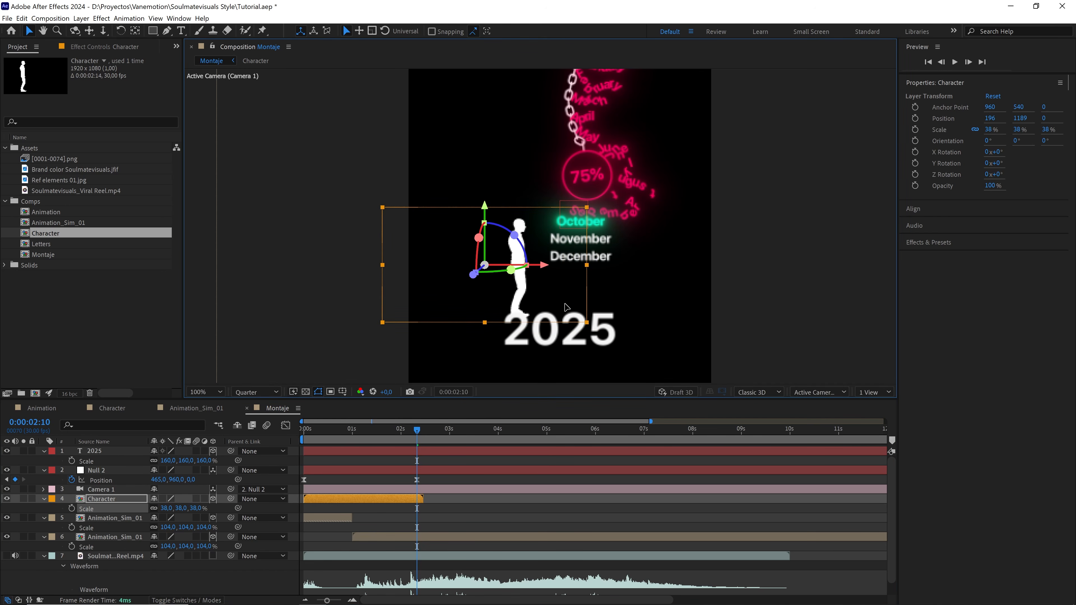
Fine-tune the character's position to about X 185.5, Y 1176 so it stands on 2025, checking at Full resolution before restoring Quarter
key(period)
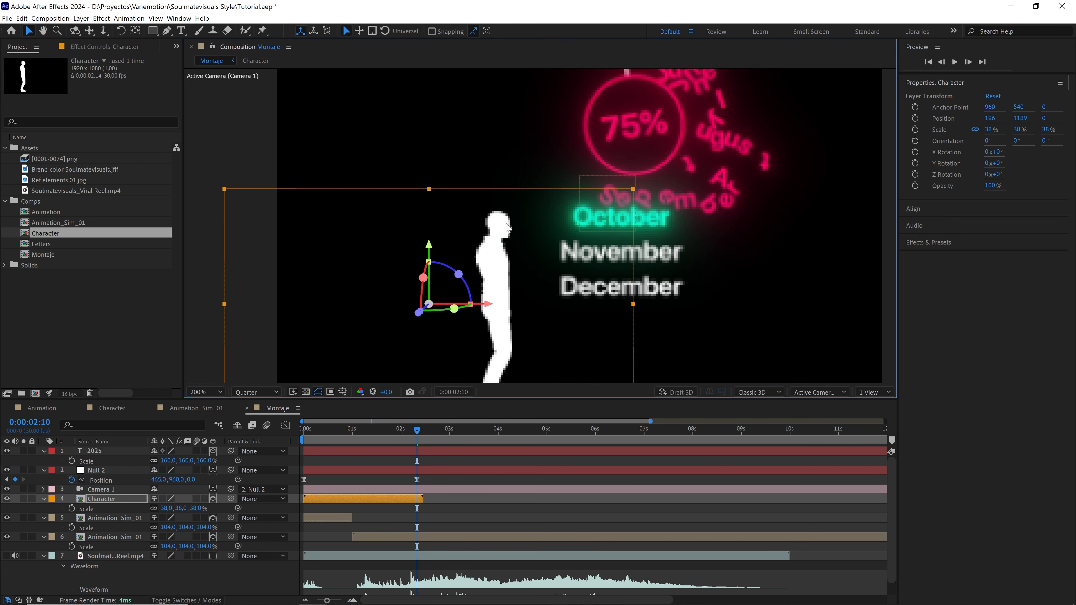
drag(540, 340, 551, 261)
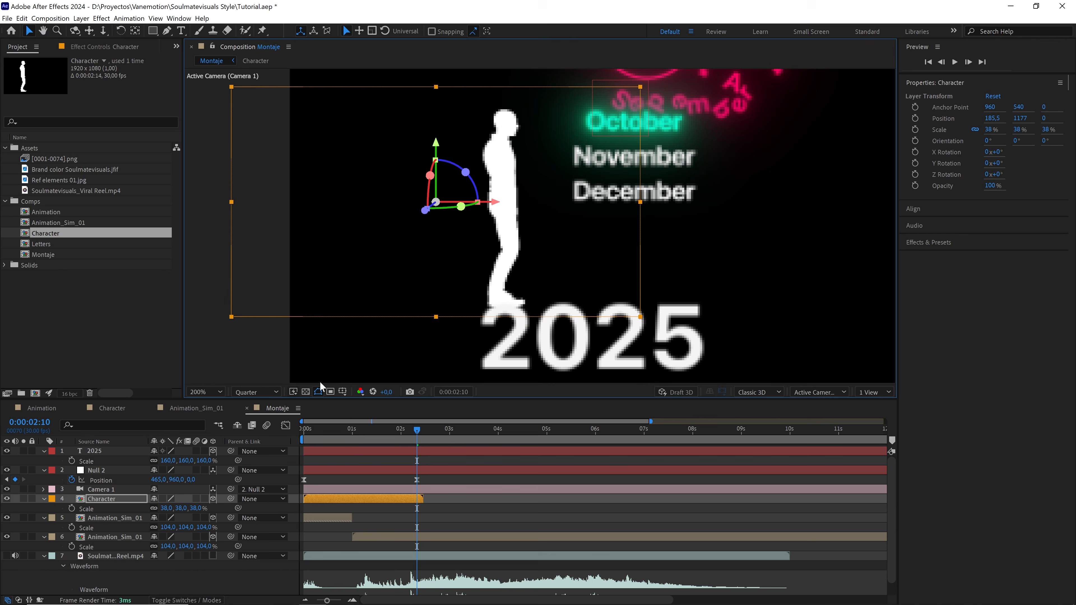
click(256, 391)
click(243, 406)
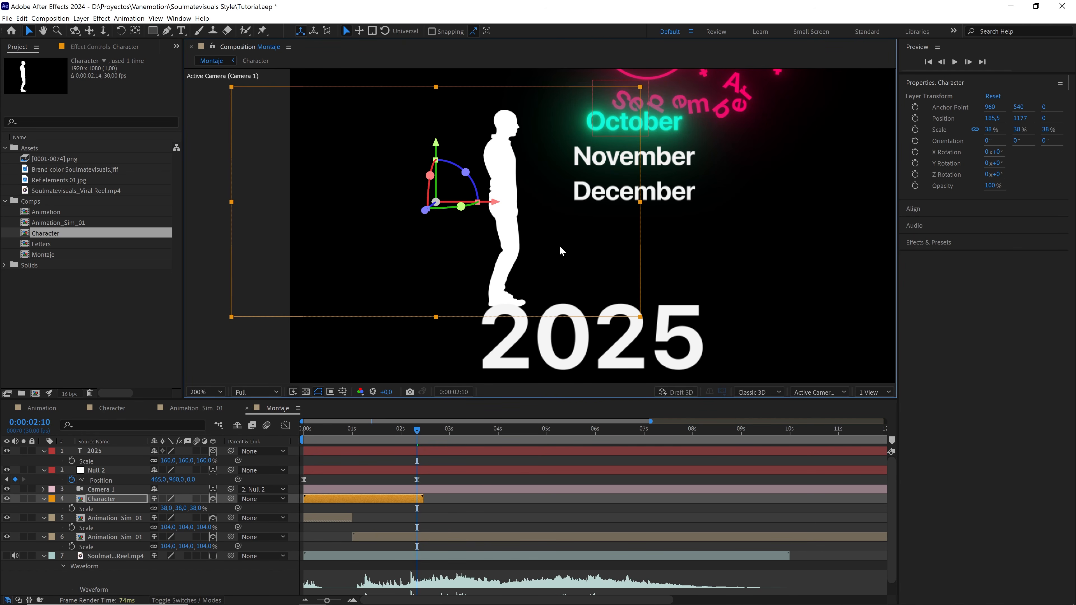
key(comma)
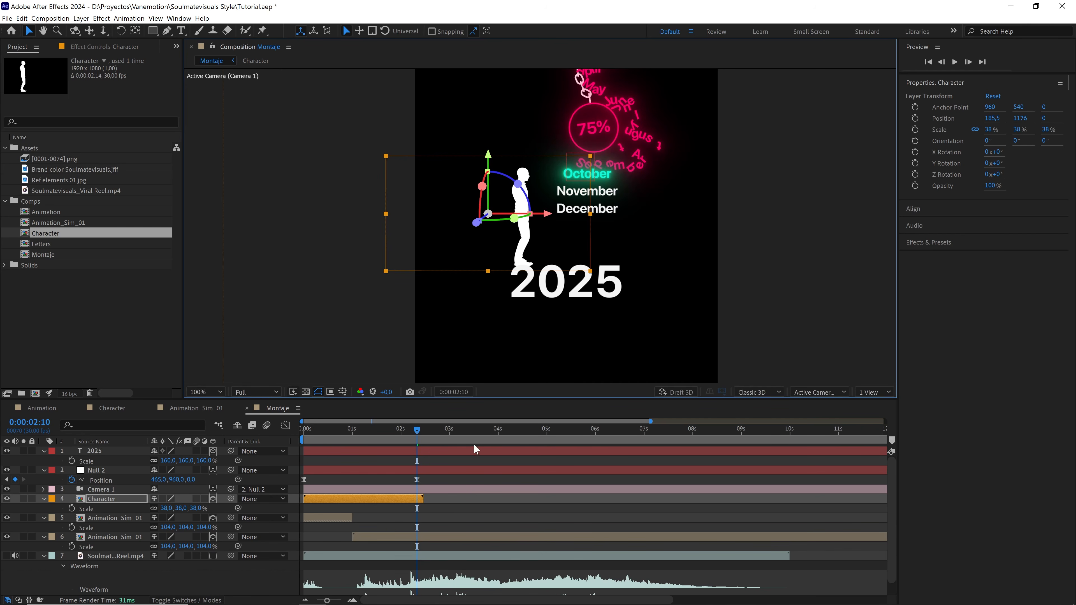
click(462, 509)
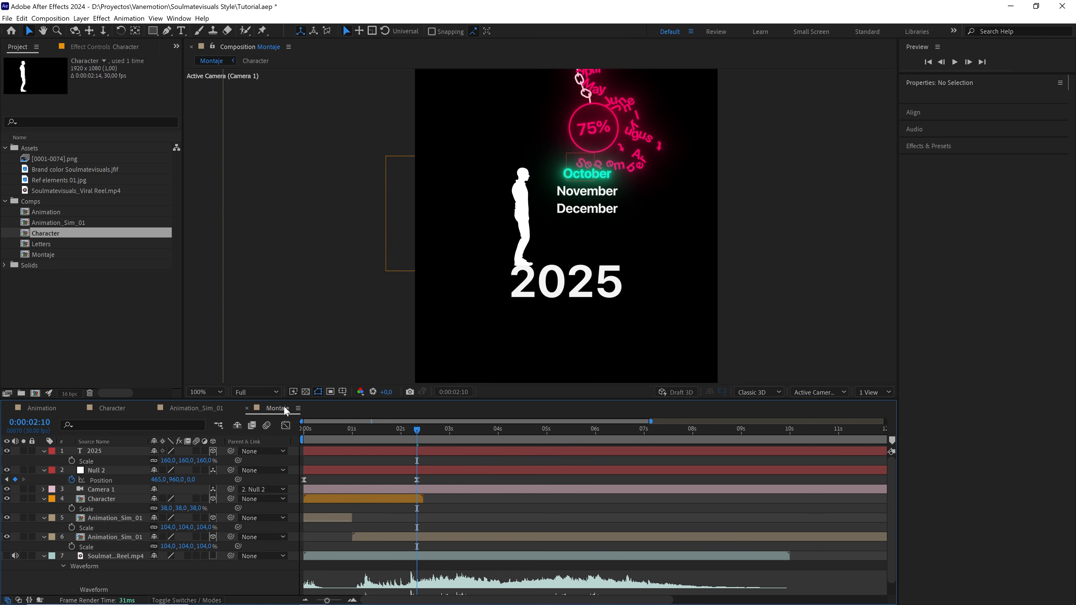
click(257, 392)
click(254, 455)
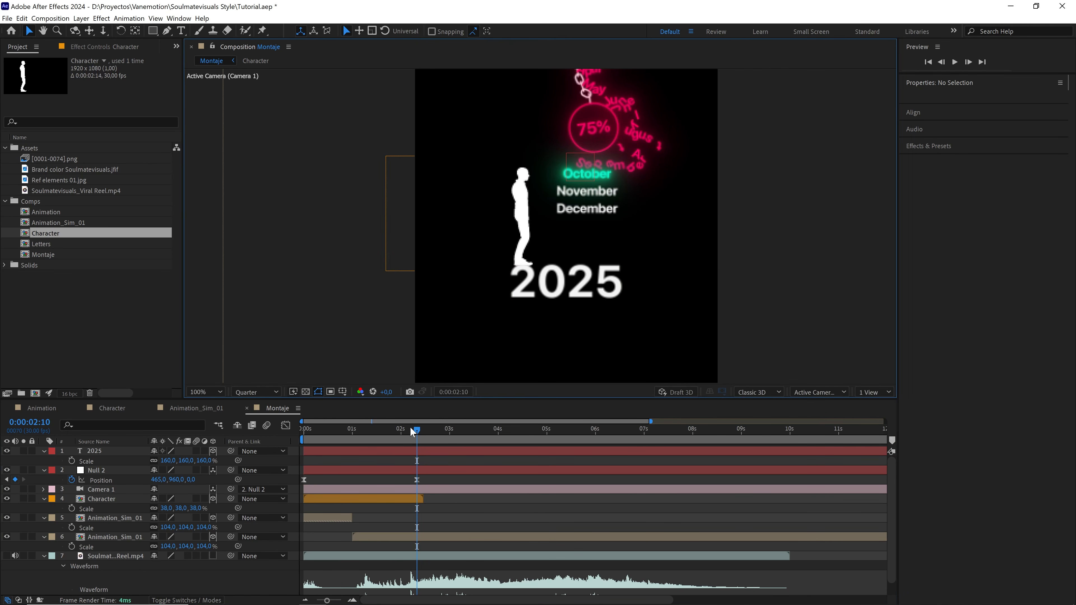
At the first frame, duplicate the 2025 text and slide the copy under the character's feet, to about X -9
drag(410, 427, 295, 443)
click(668, 283)
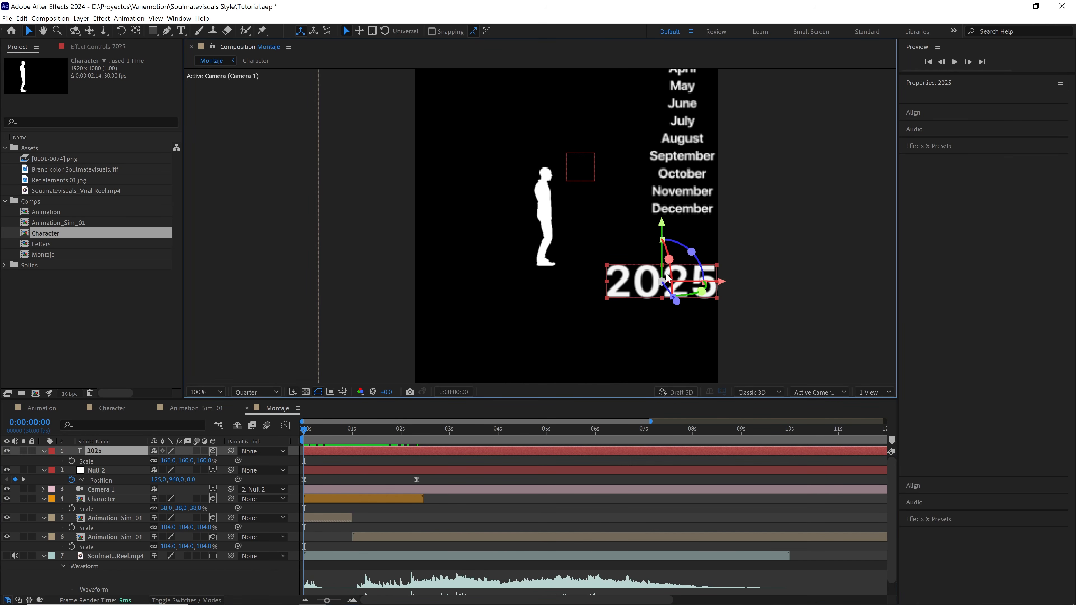
key(ctrl+d)
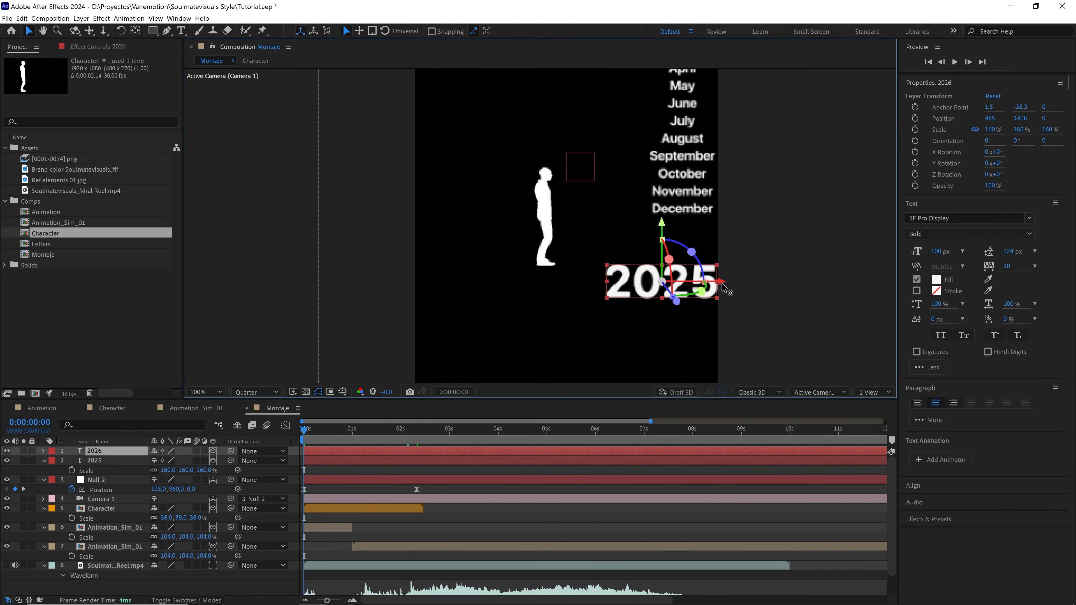
drag(723, 289, 590, 292)
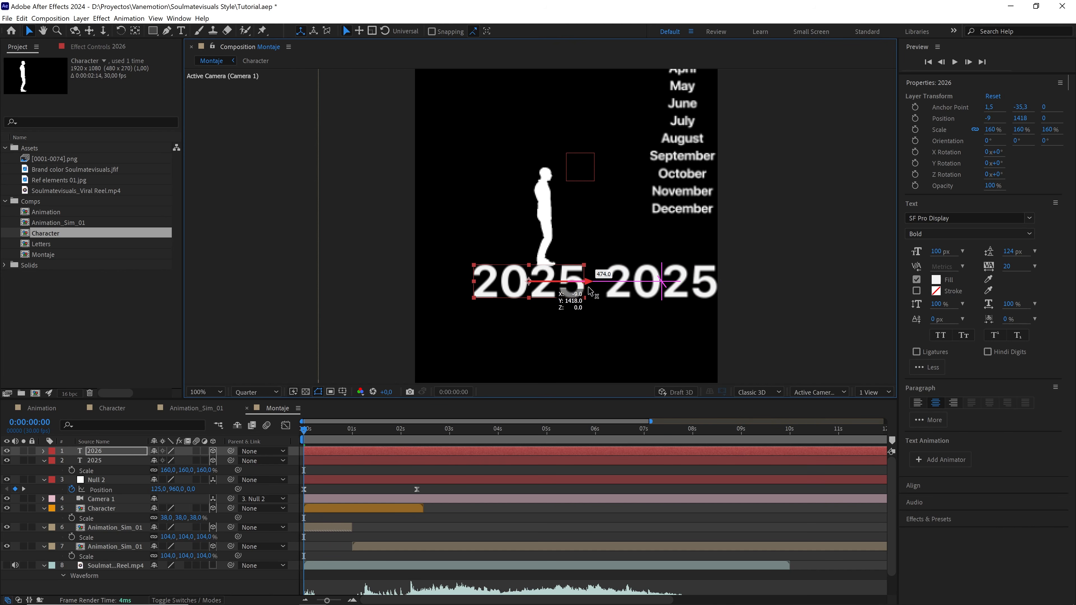
Change the duplicated year text to 2024 and shift it slightly toward 2025, to about X 3
double_click(554, 273)
drag(562, 275, 583, 277)
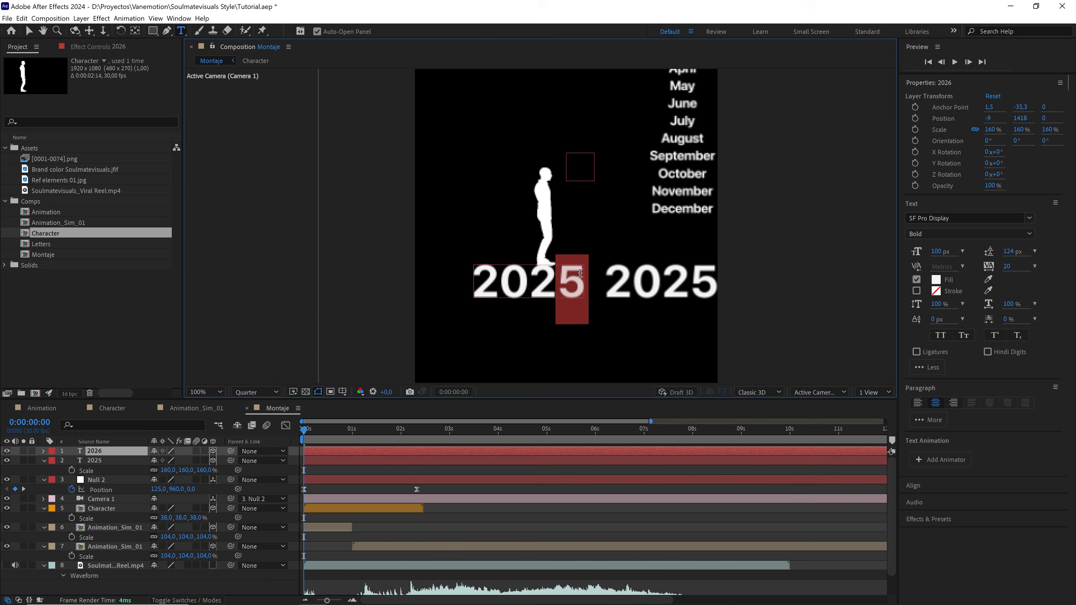
text(4)
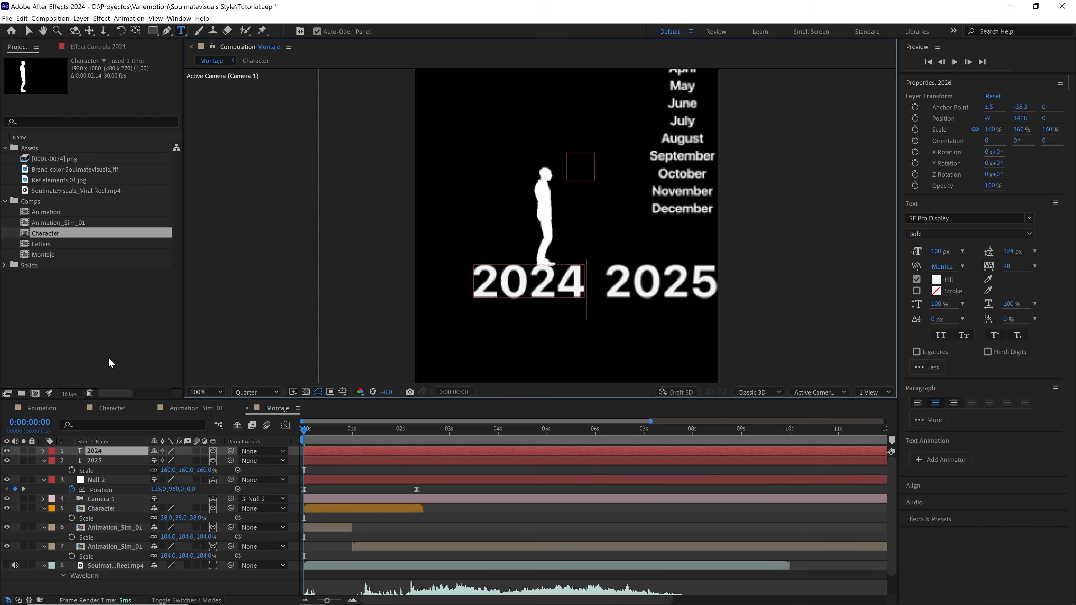
click(28, 31)
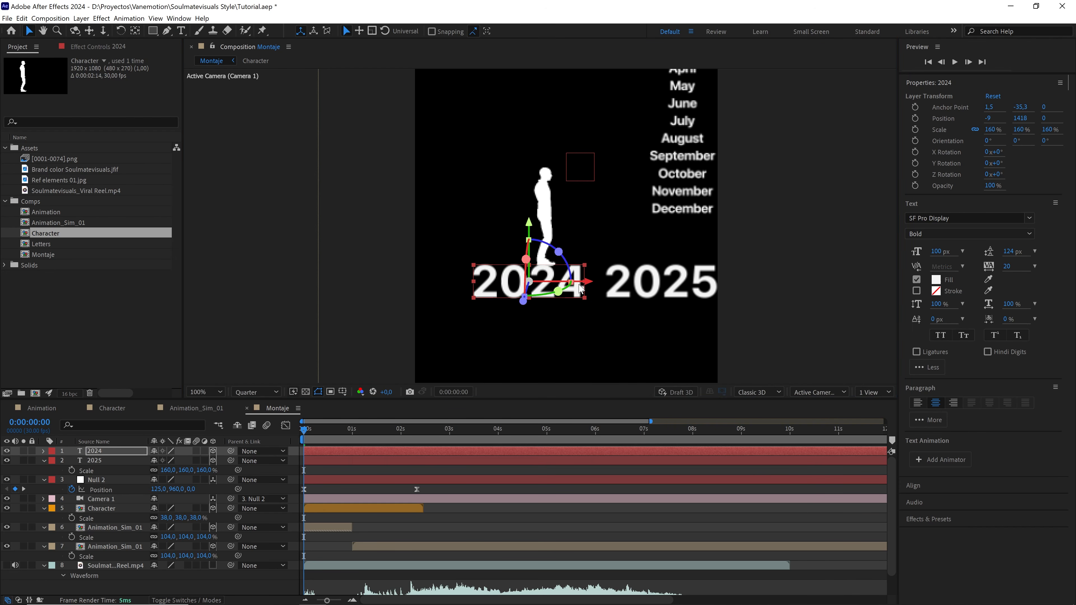
mouse_move(591, 285)
mouse_down()
mouse_move(561, 282)
mouse_move(591, 284)
mouse_up()
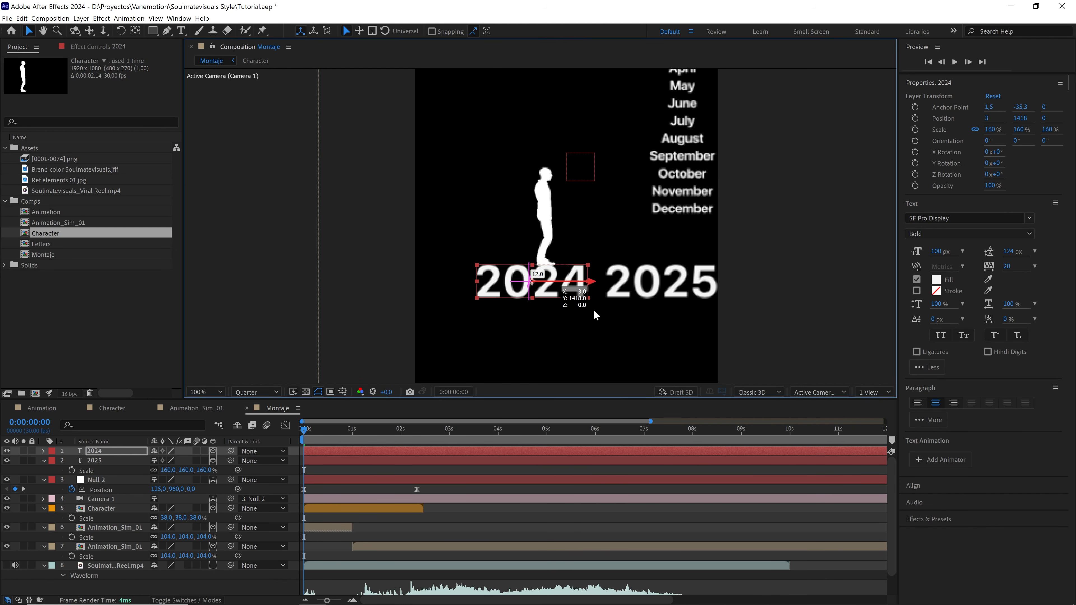
click(584, 470)
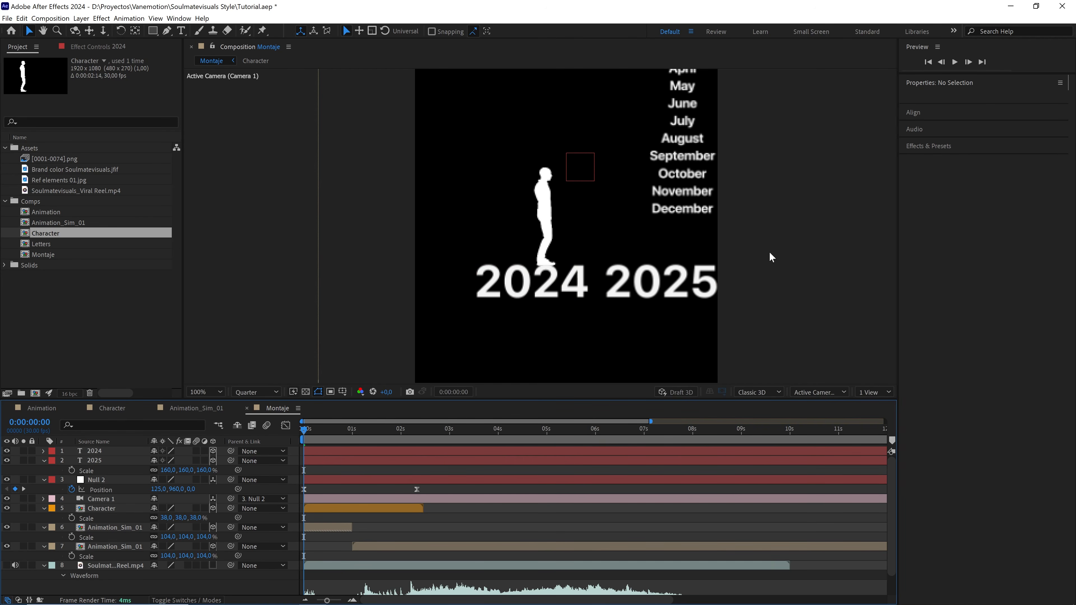
Preview the composition, and inspect the character's footing and both year texts enlarged at Full resolution
key(space)
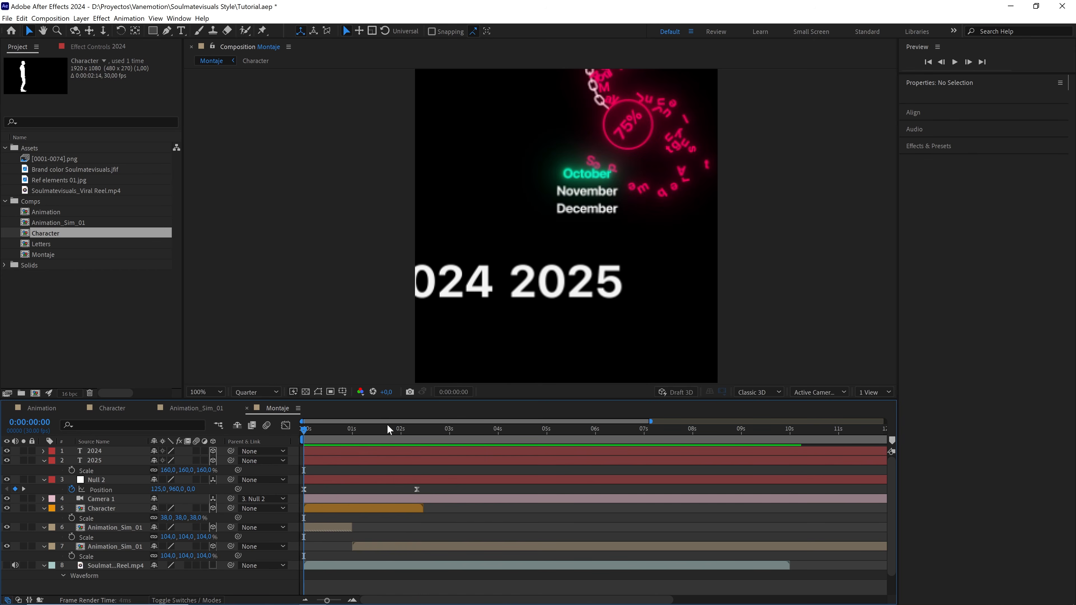
key(space)
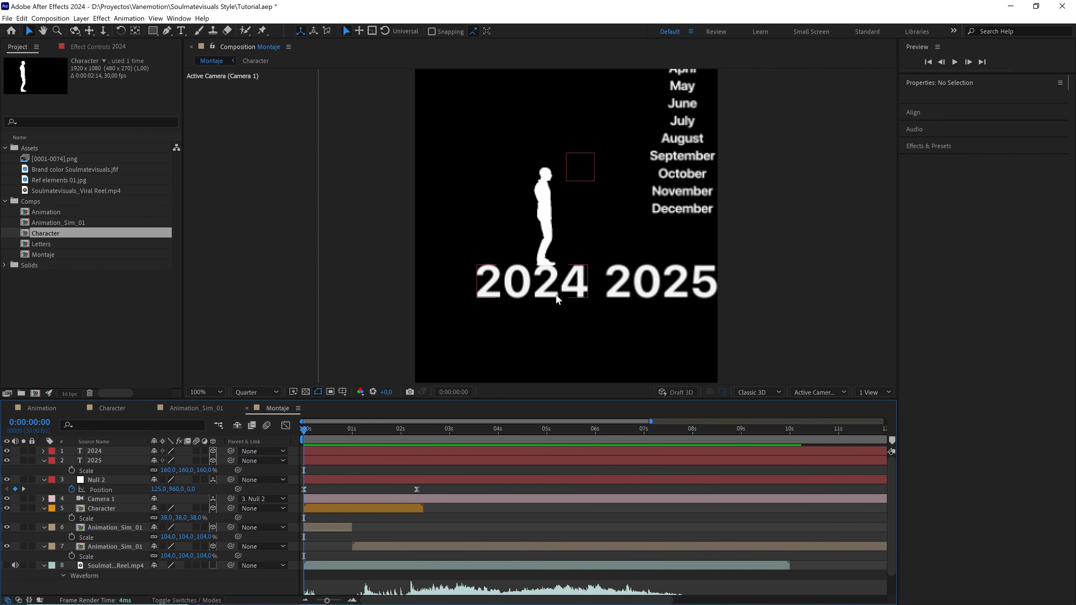
key(period)
click(263, 391)
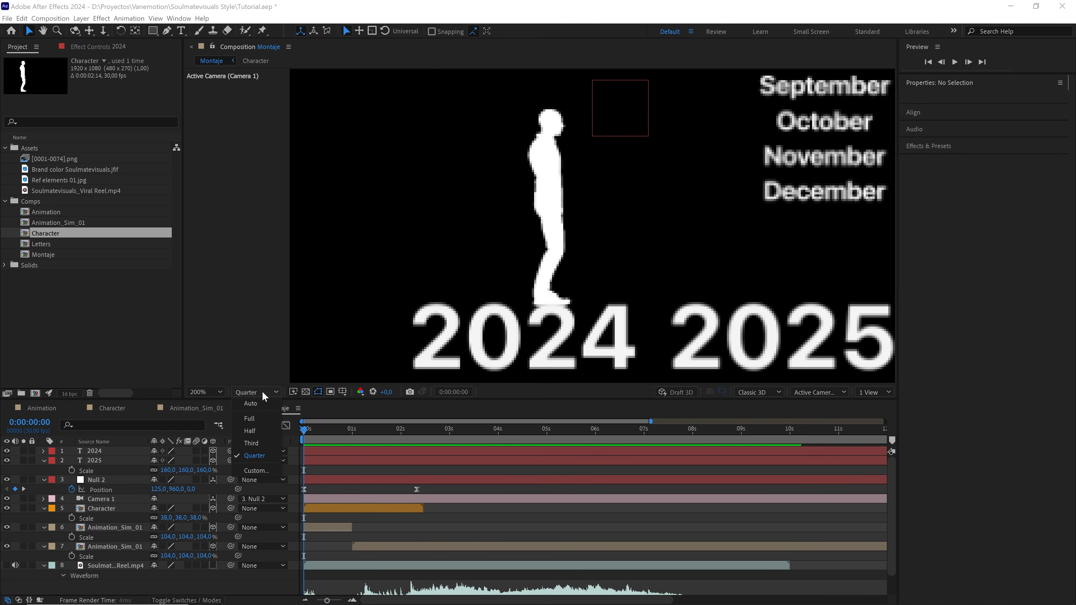
click(263, 418)
key(period)
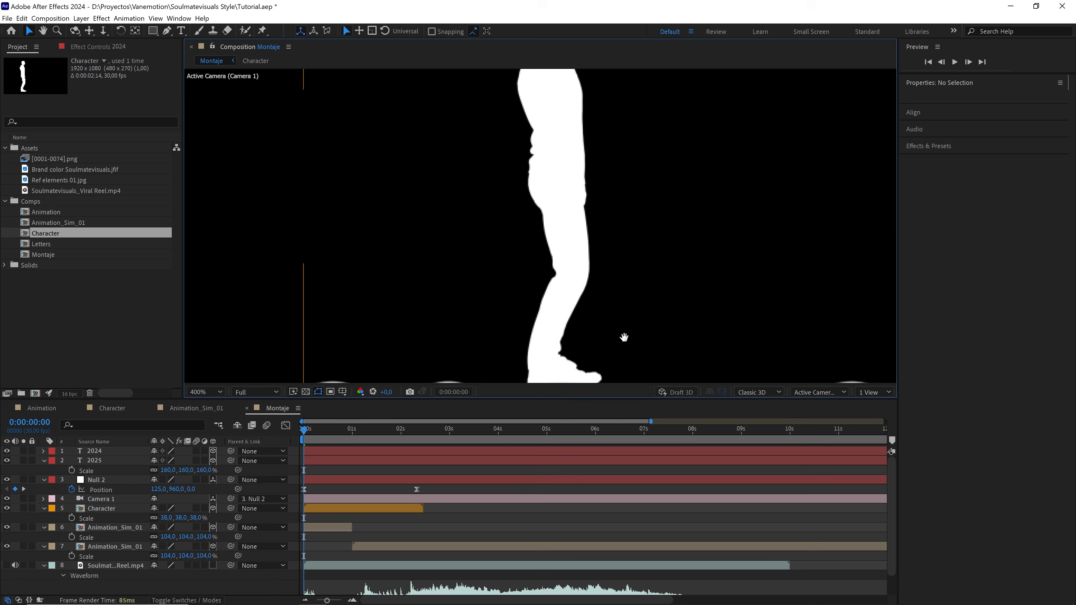
drag(624, 337, 619, 188)
key(comma)
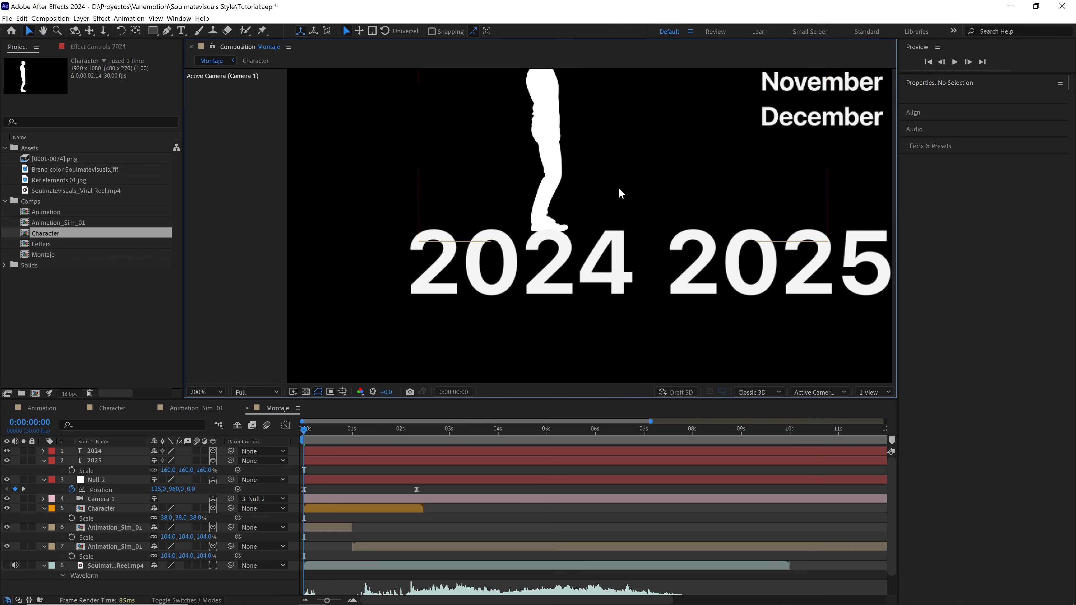
scroll(619, 193, up, 3)
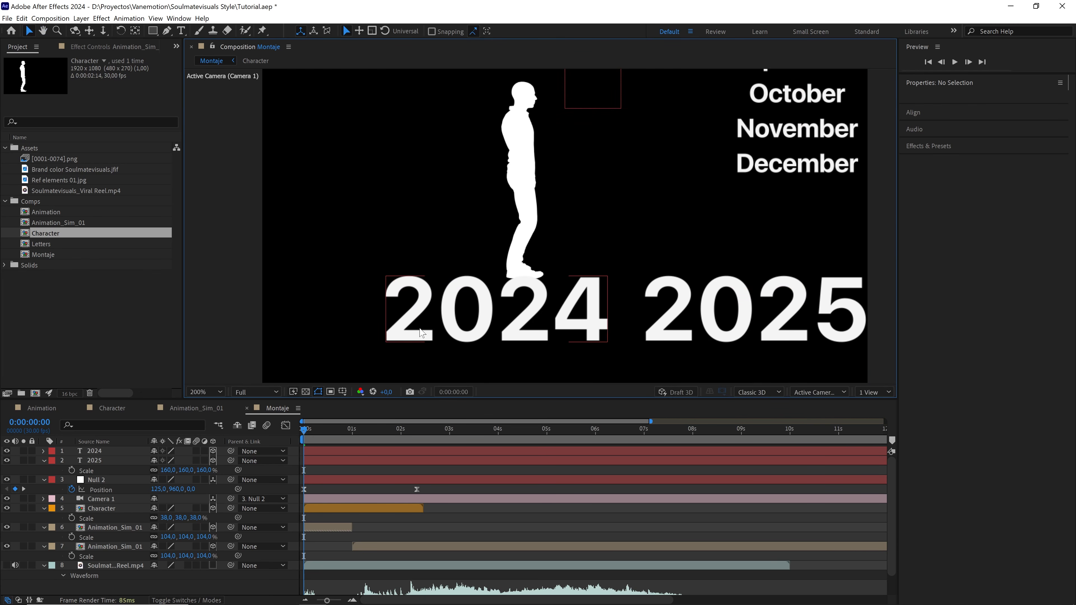
Change the 2025 text's fill color to pure white
click(421, 333)
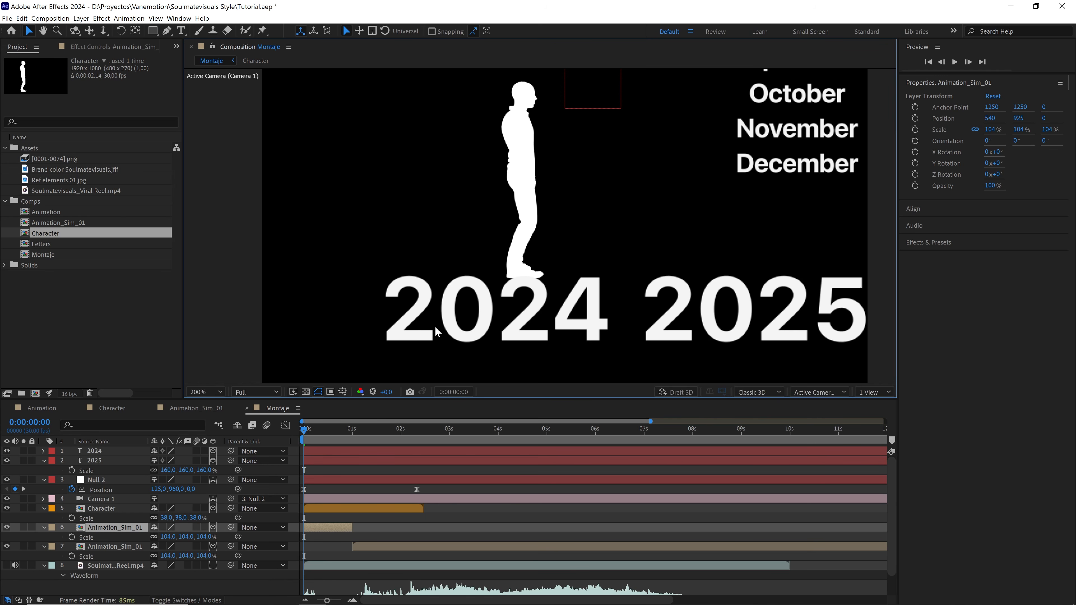
click(124, 461)
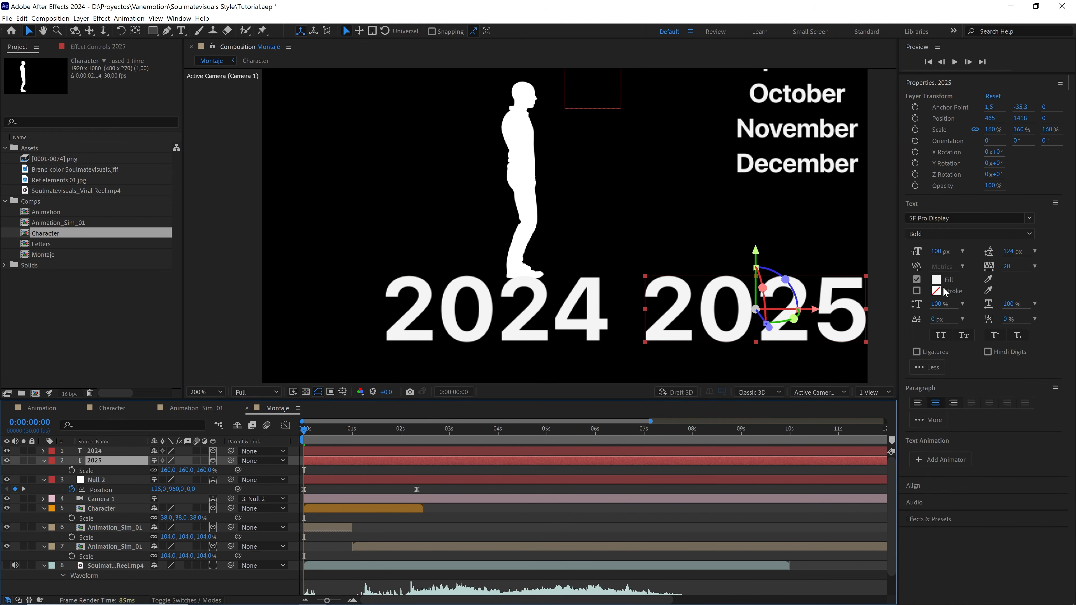
click(936, 279)
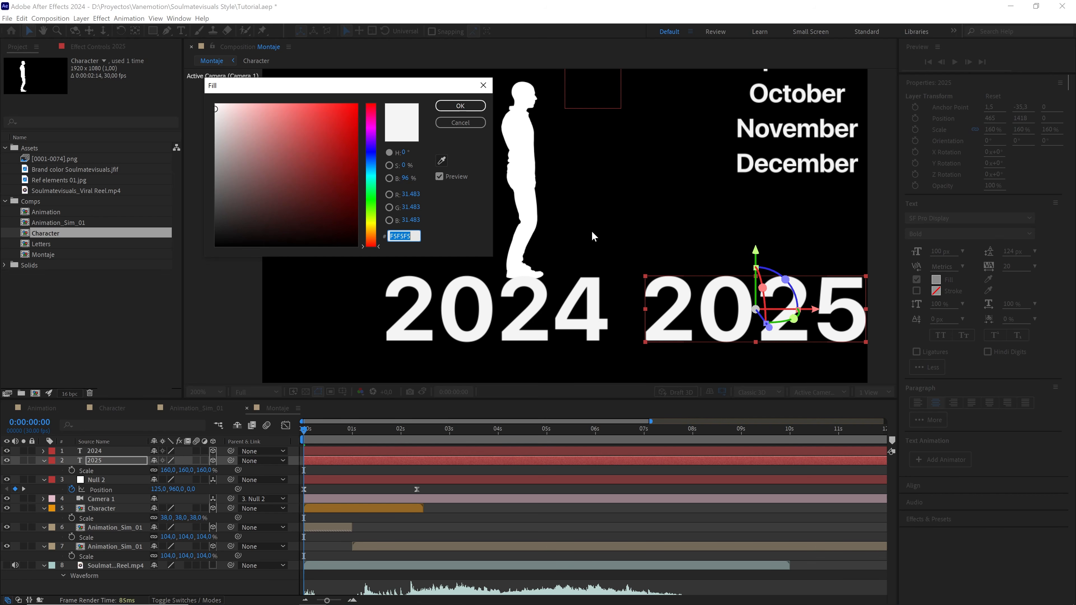
mouse_move(263, 128)
mouse_down()
mouse_move(276, 144)
mouse_move(194, 93)
mouse_up()
click(459, 109)
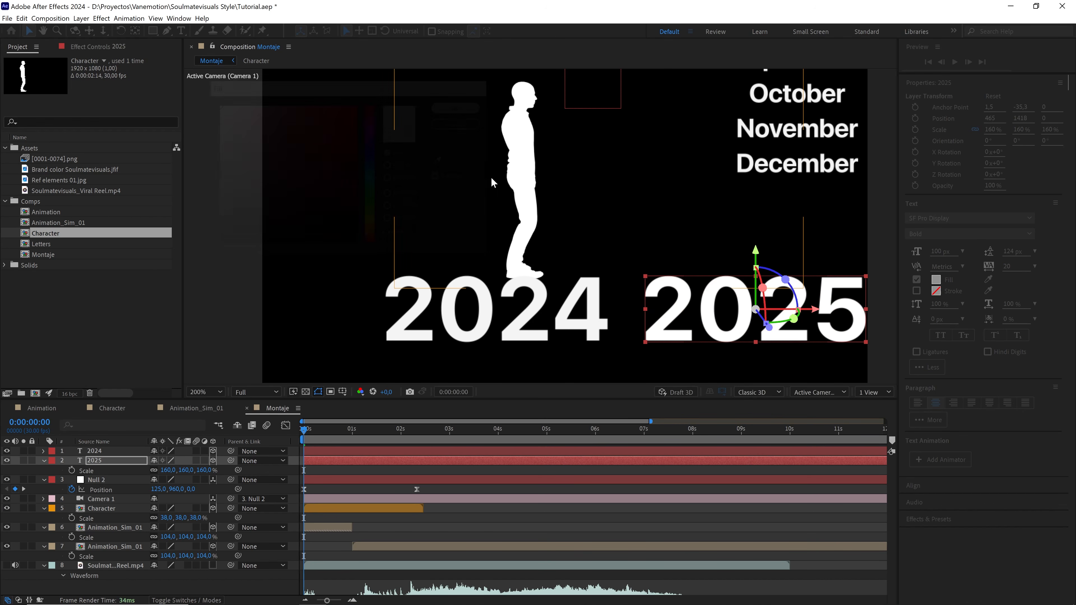
Set the 2024 text's fill color to FFFFFF and deselect the layer
click(456, 327)
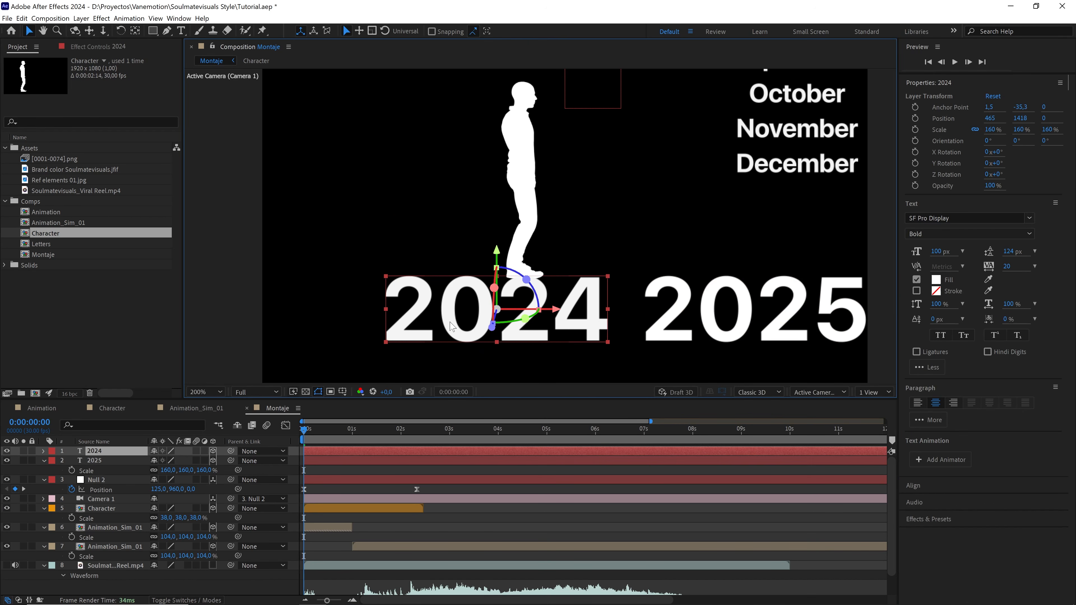
click(935, 280)
text(FFFFFF)
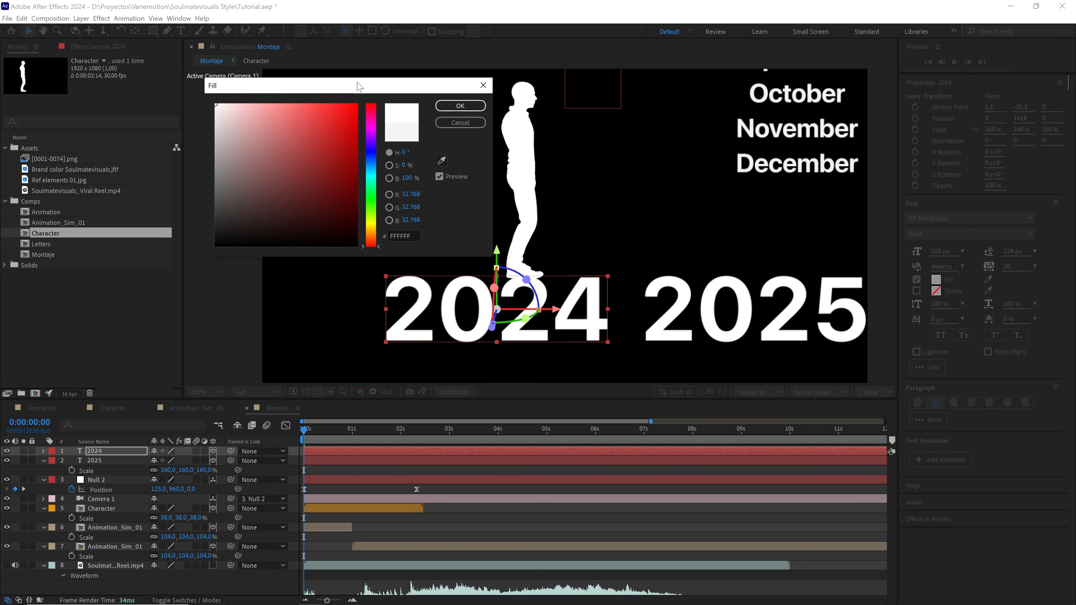
click(460, 106)
click(491, 471)
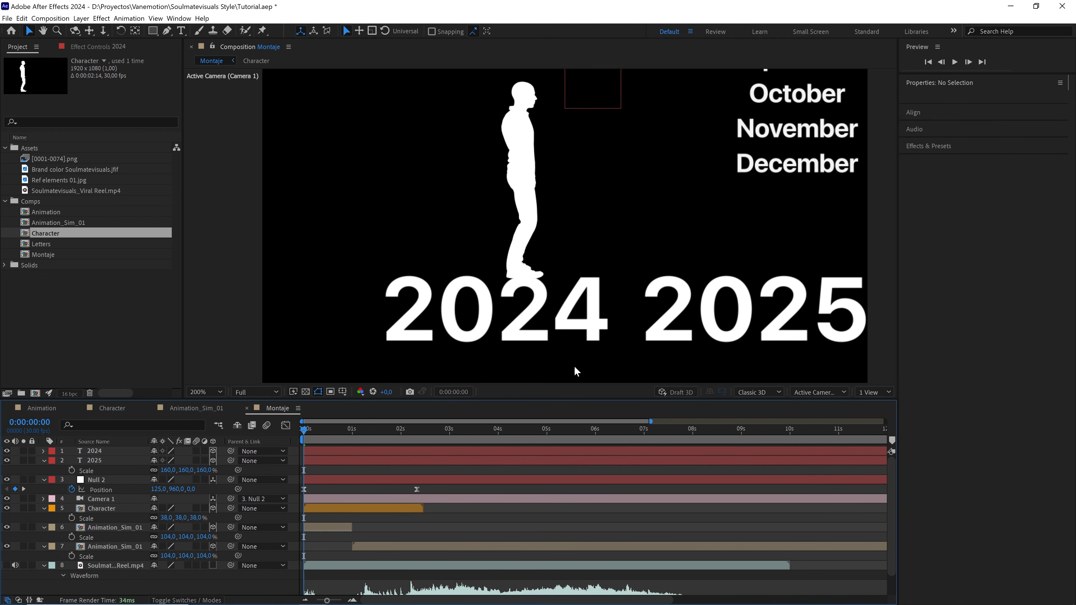
Restore Quarter resolution and preview the animation, stopping at 0:00:01:22 with the character above the first digit of 2025
key(comma)
drag(634, 267, 596, 314)
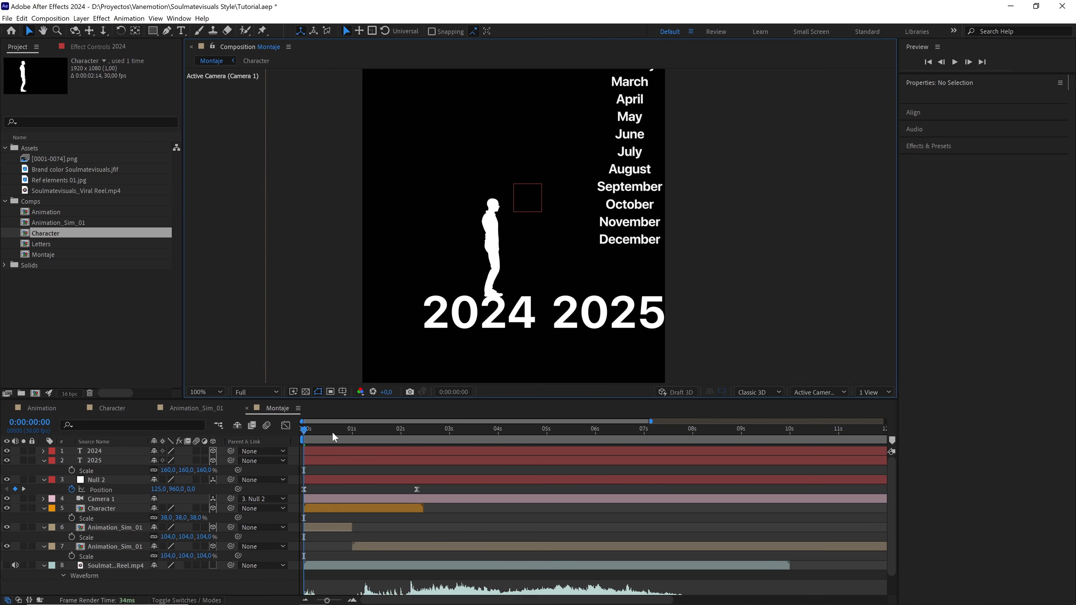
click(256, 392)
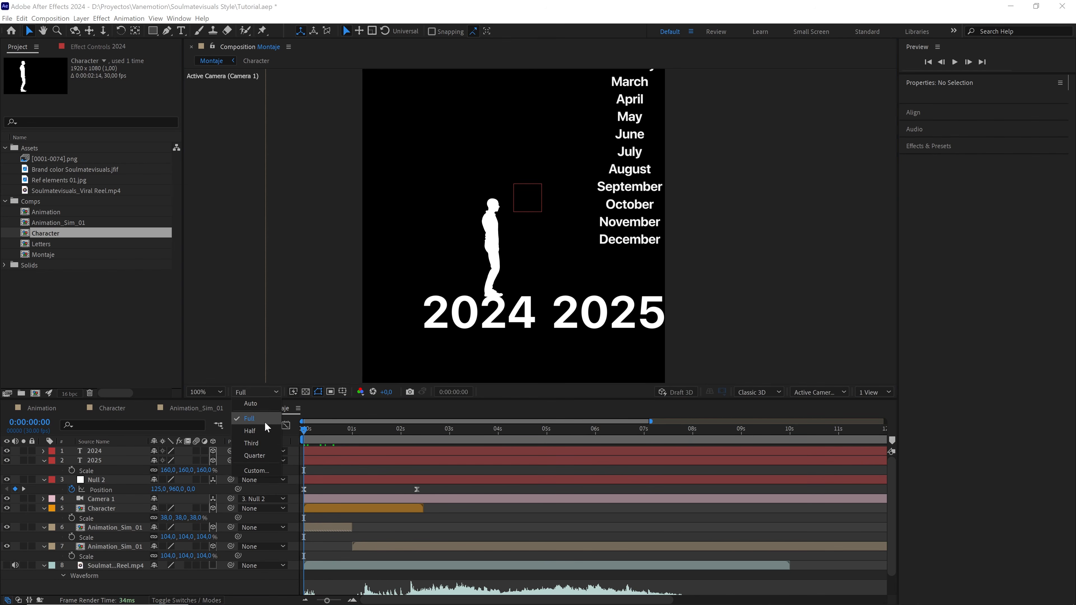
click(263, 454)
key(space)
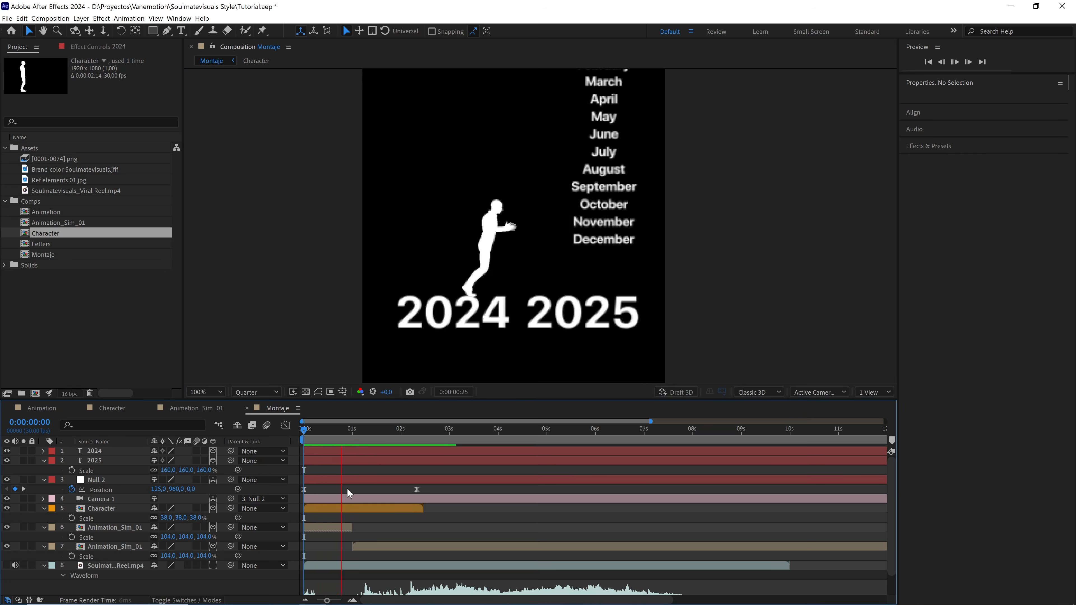
key(space)
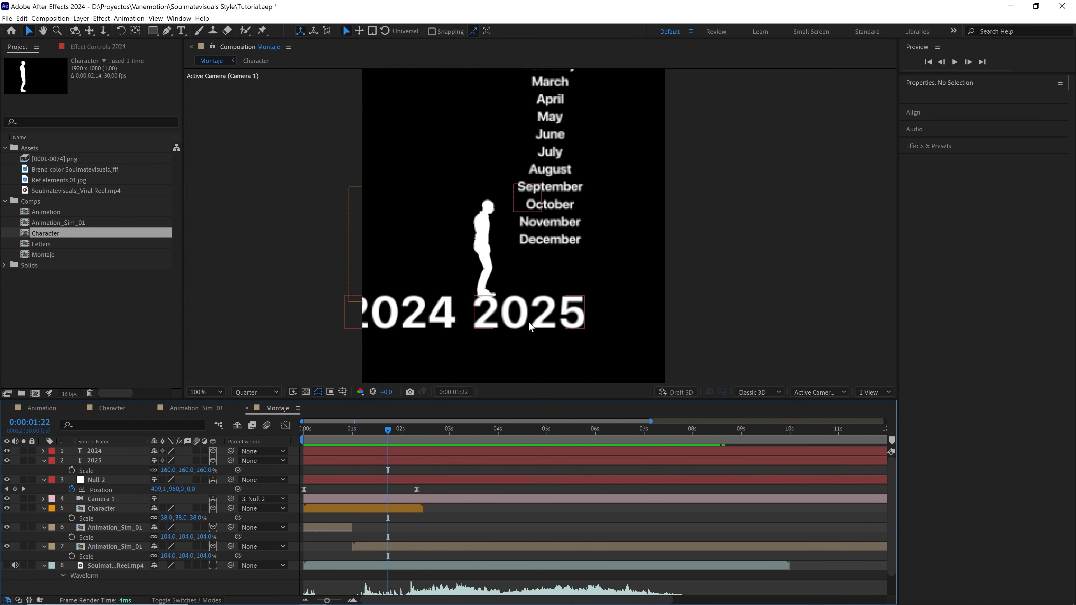
Cut the leading 2 out of the 2025 text and duplicate the remaining 025 layer
click(529, 321)
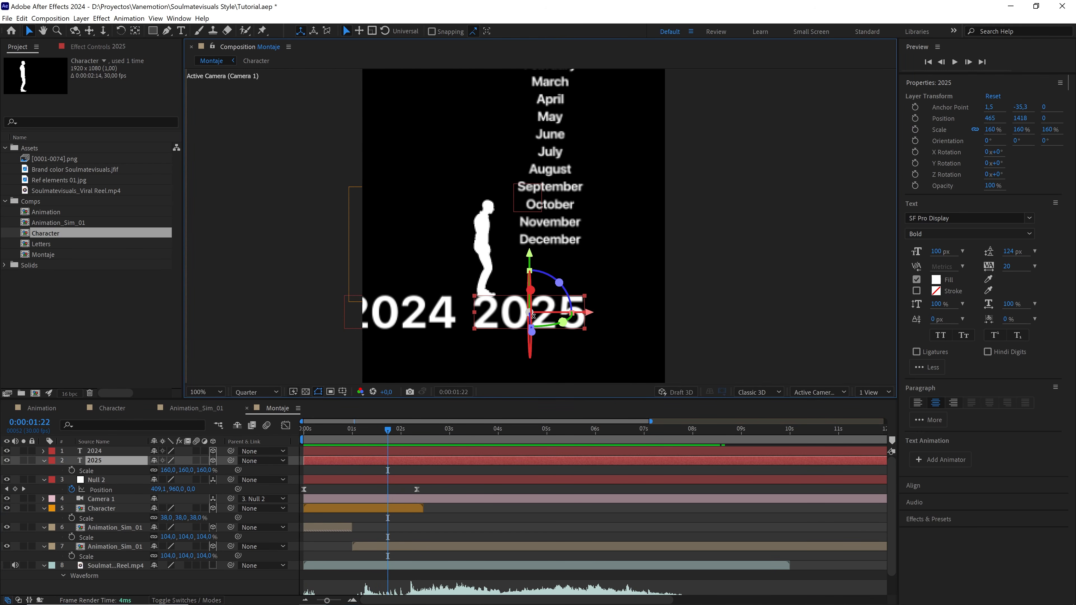
double_click(505, 319)
drag(503, 316, 456, 311)
key(ctrl+x)
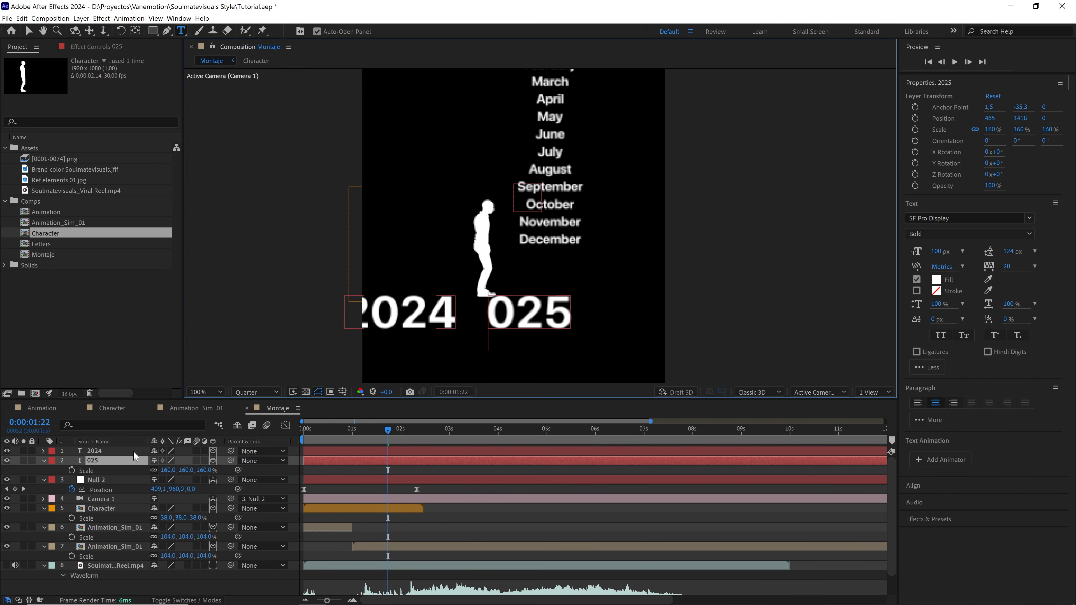
click(105, 462)
key(ctrl+d)
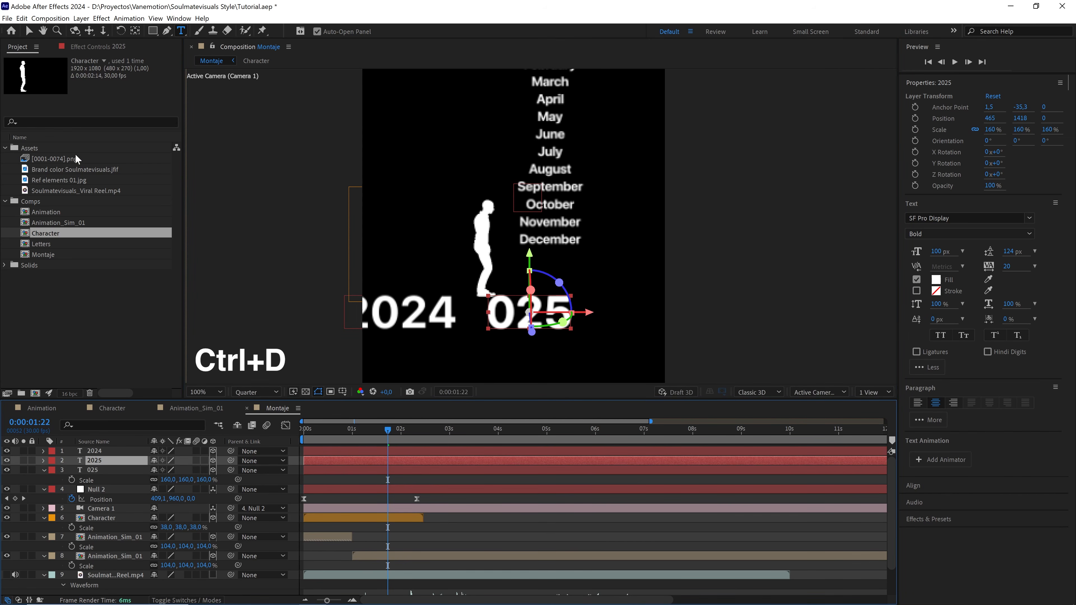
click(29, 31)
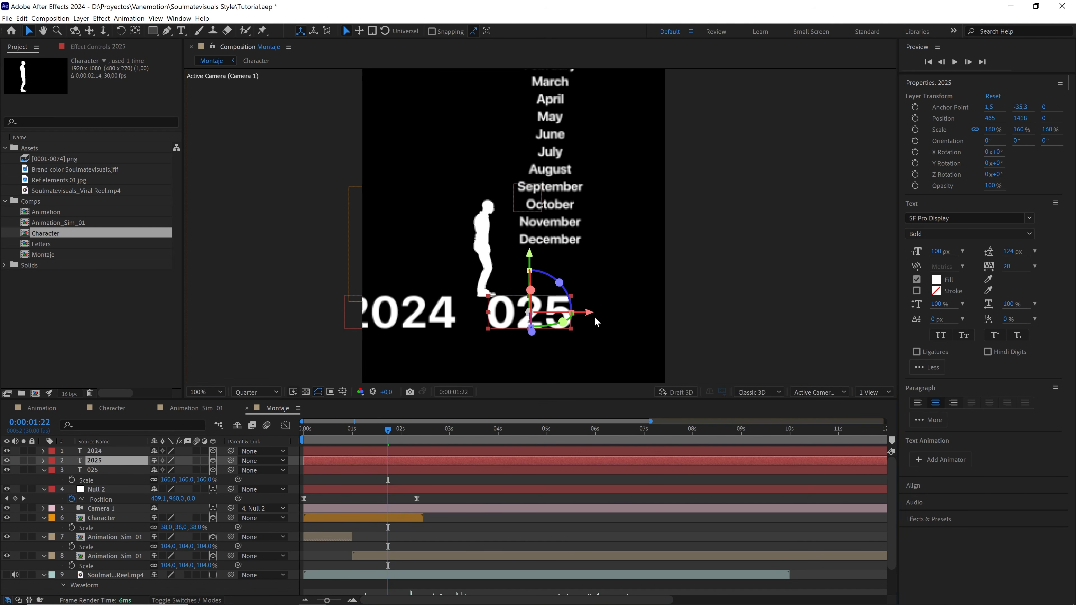
Spread the two 025 layers apart to about X 380 and X 729, and replace the duplicate's text with the cut 2
drag(591, 318, 667, 317)
click(566, 328)
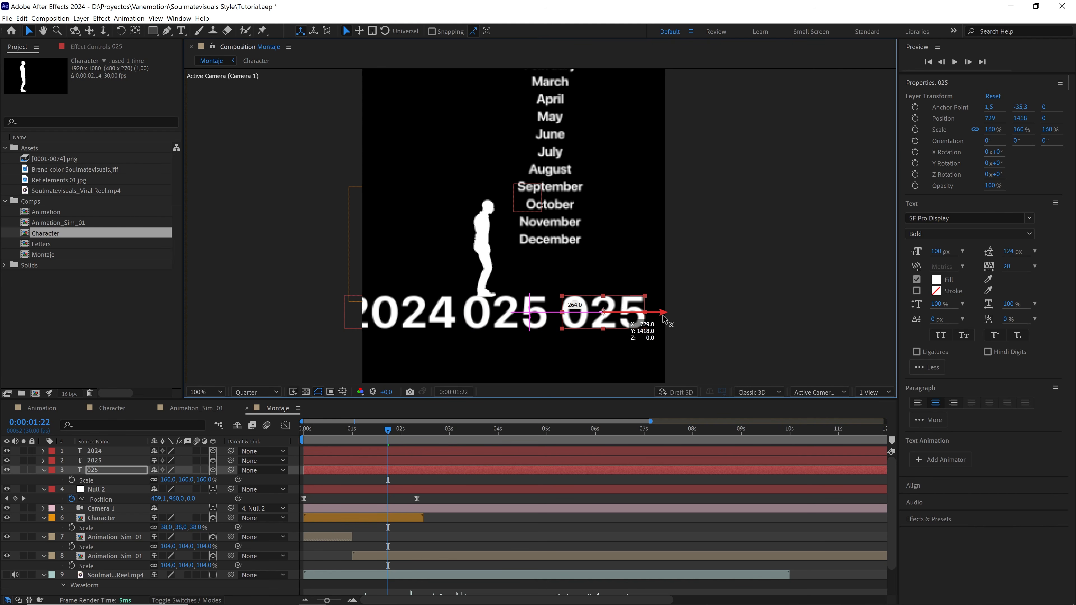
double_click(515, 320)
key(ctrl+v)
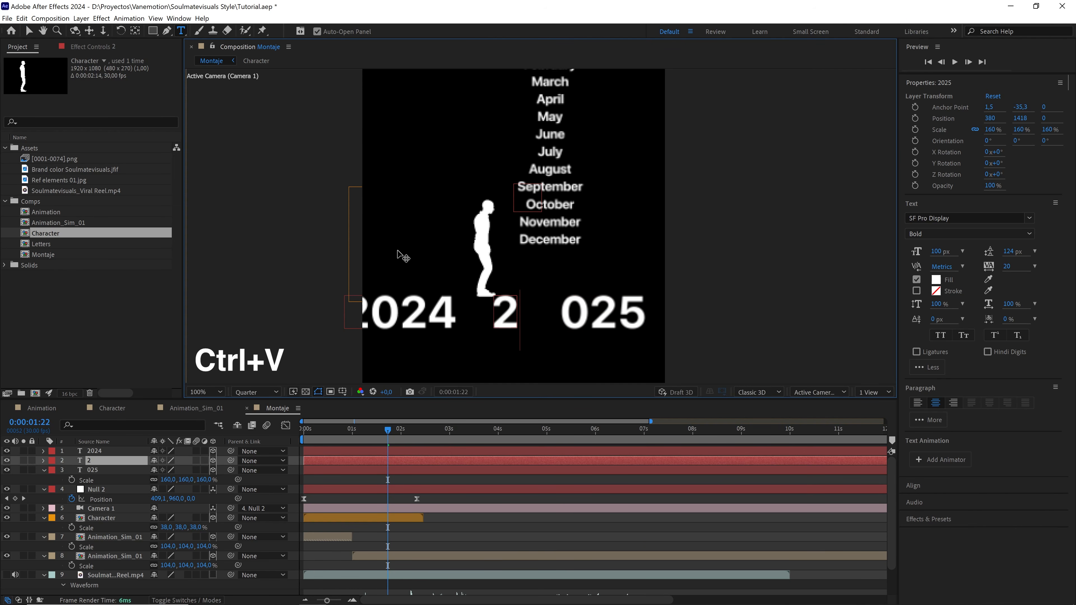
click(28, 31)
Slide the 2 under the character's feet to X 309 and bring 025 beside it at X 511 to rebuild 2025
key(period)
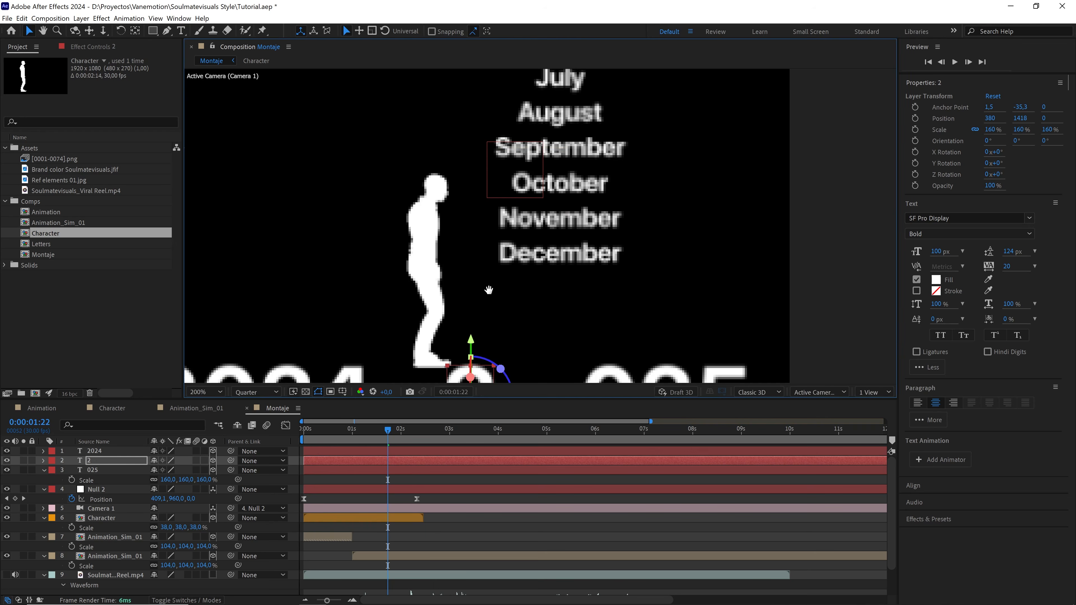
drag(489, 289, 517, 185)
drag(555, 298, 518, 294)
click(712, 296)
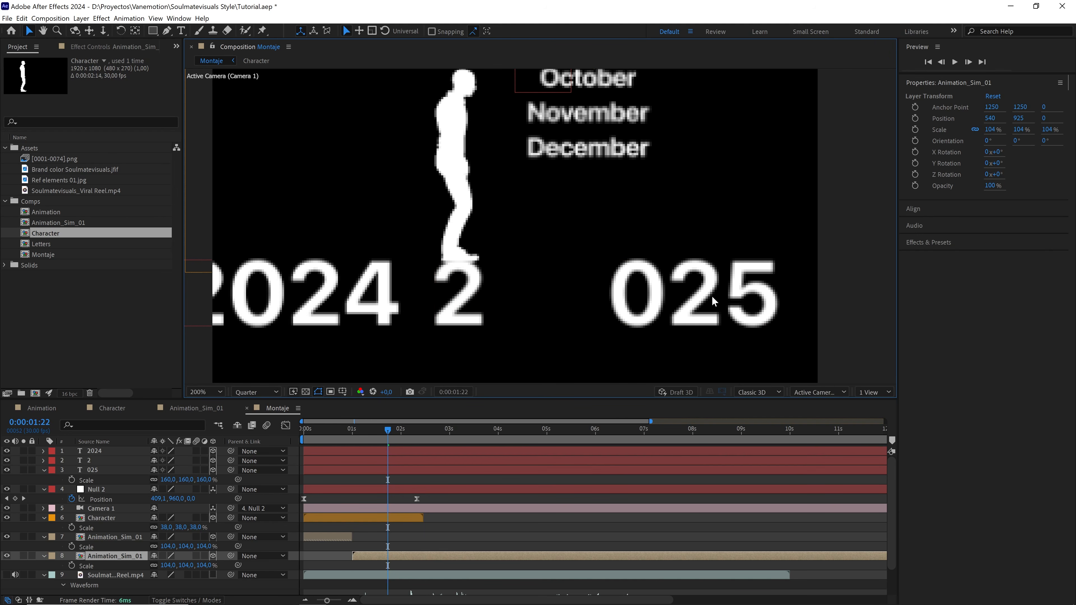
click(106, 470)
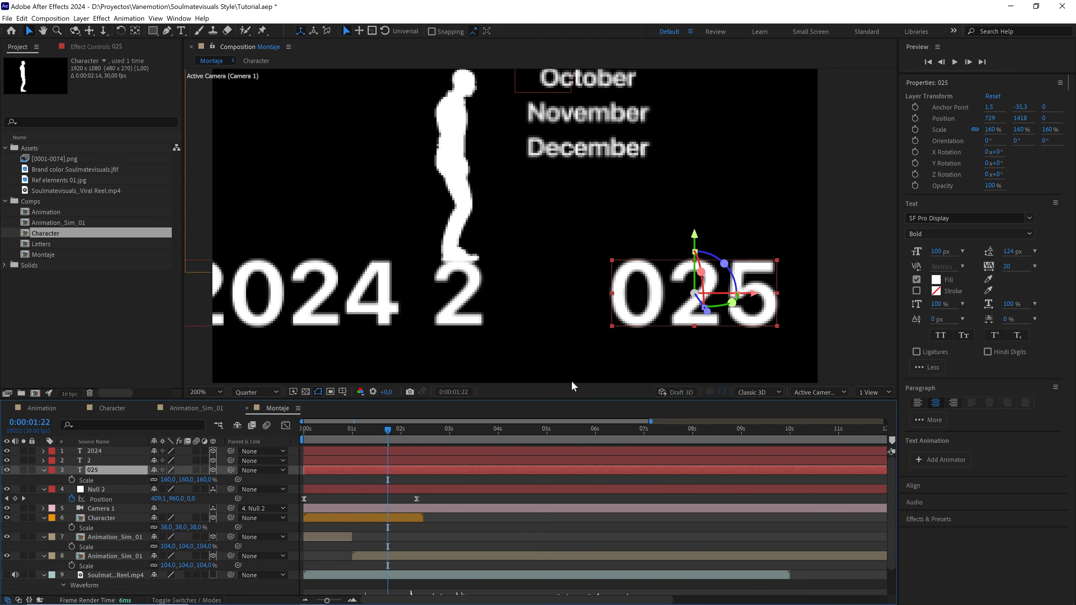
drag(757, 297, 632, 296)
scroll(606, 348, down, 2)
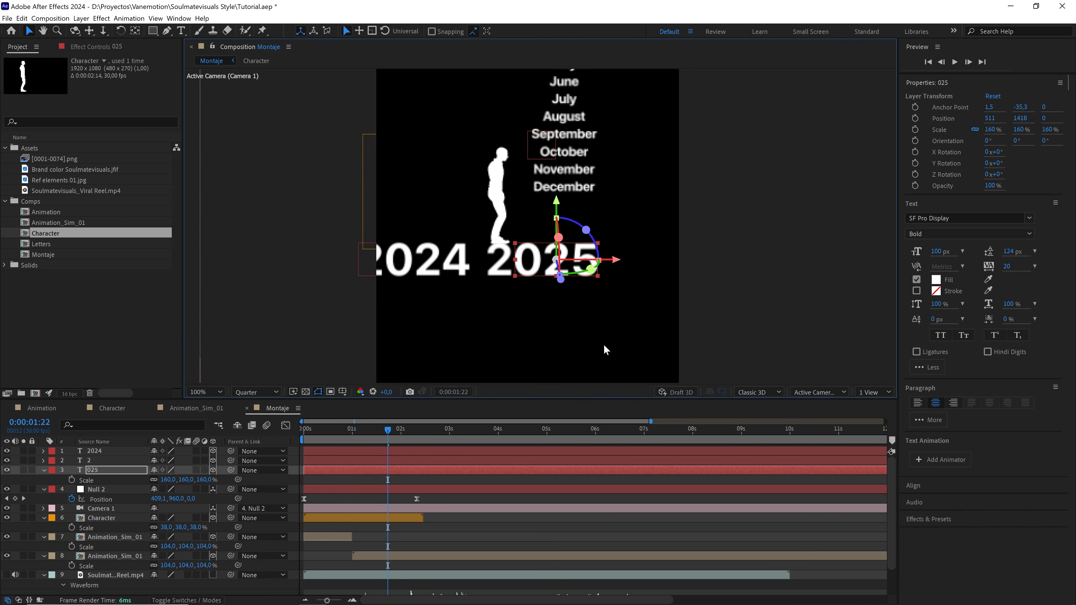
Switch to Full resolution and go to 0:00:01:06, the frame where the character's foot lands on the 2
click(533, 476)
drag(383, 426, 358, 429)
click(263, 391)
click(265, 412)
key(period)
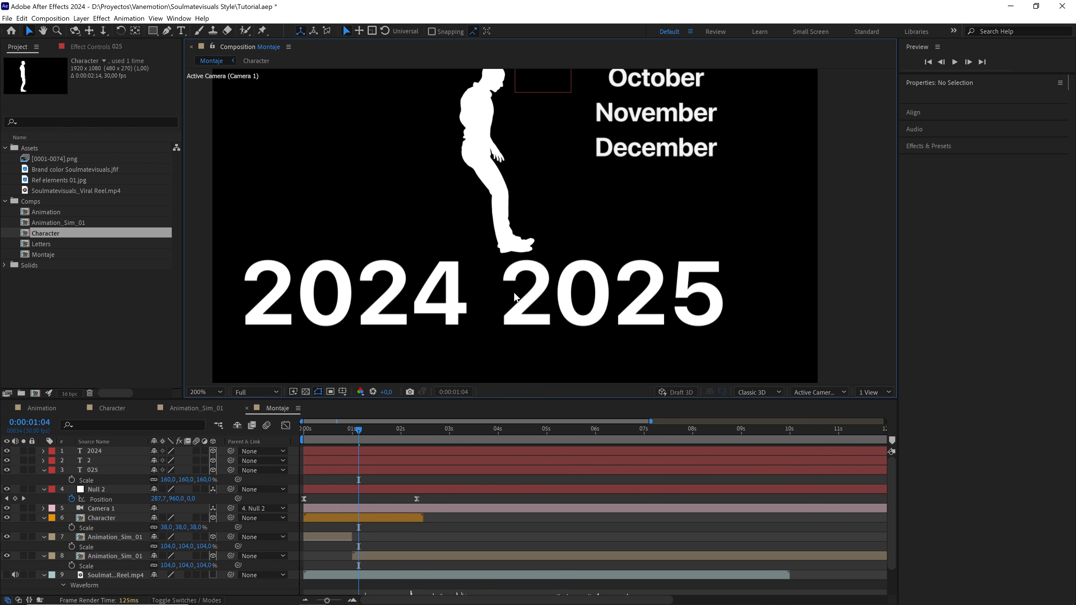
key(Page_Down)
key(Page_Down)
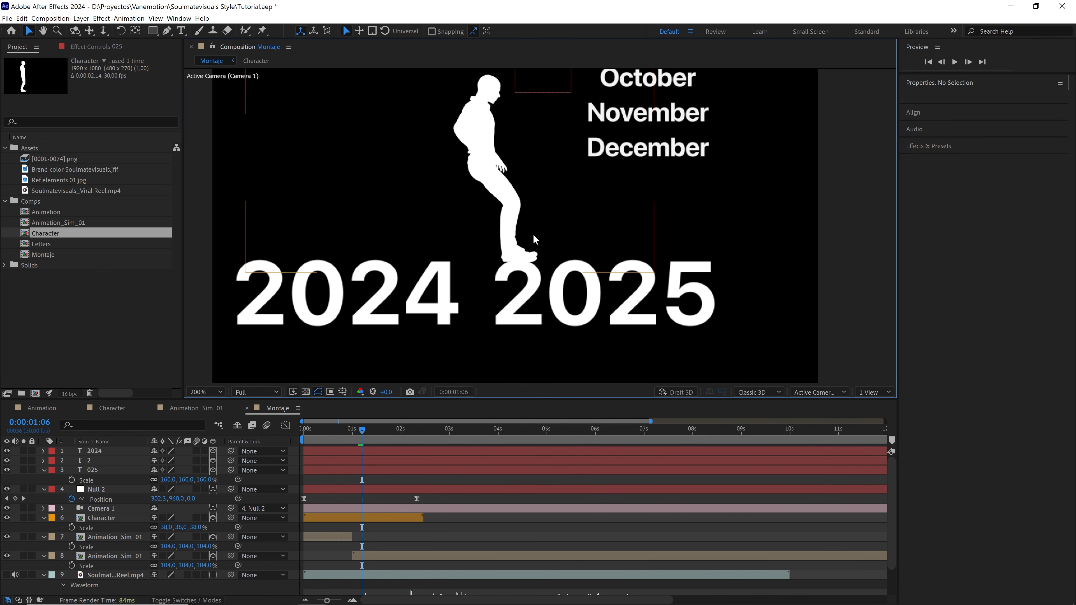
Keyframe the 2's Position at Y 1418 on 0:00:01:06 and lower it to Y 1445 at 0:00:01:11
click(517, 305)
key(p)
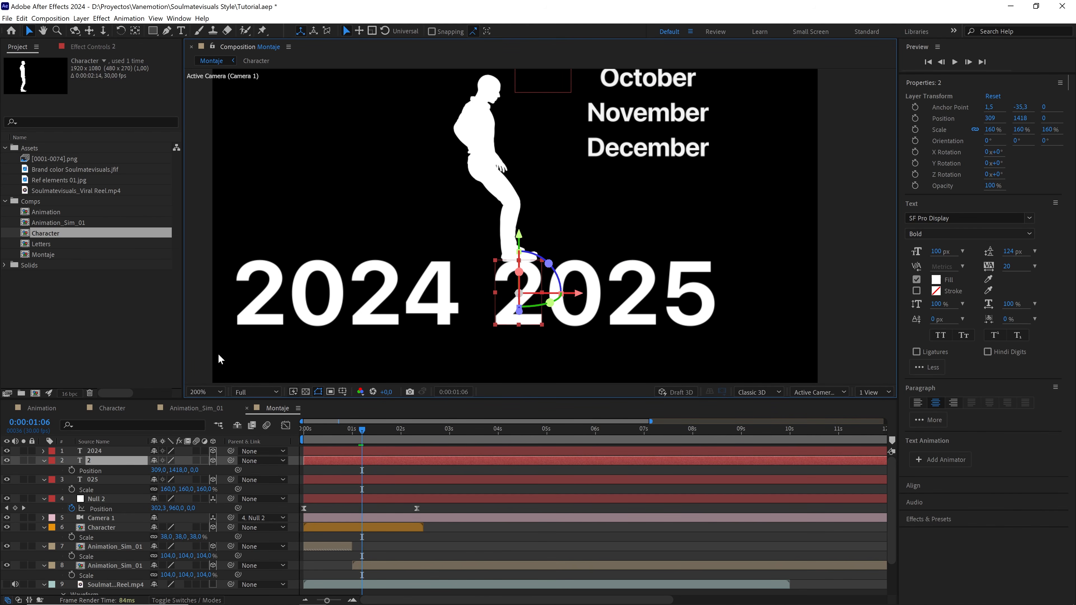
click(72, 470)
mouse_move(363, 473)
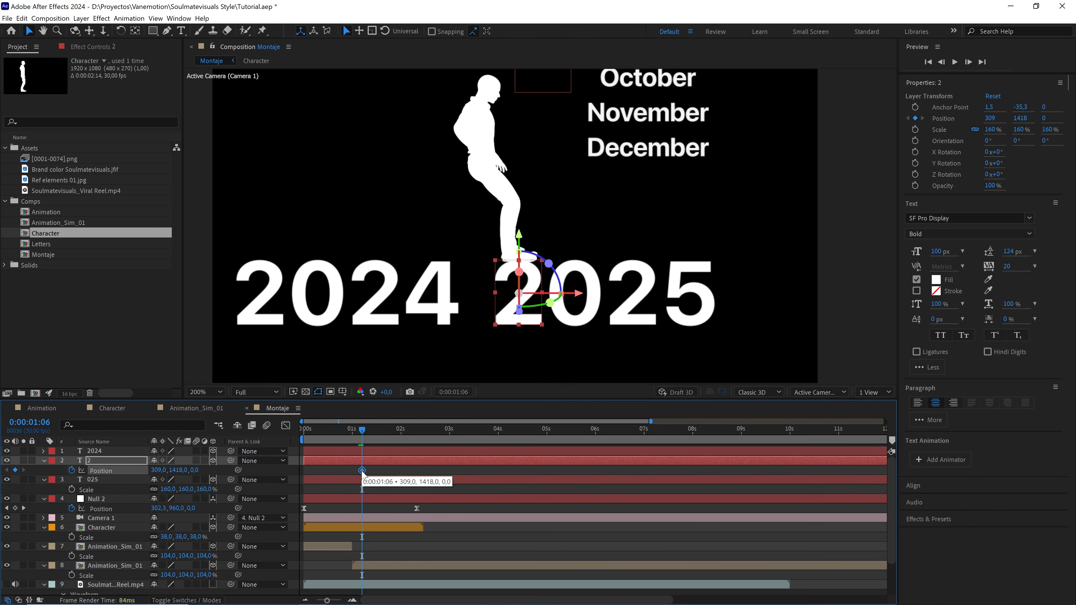
key(space)
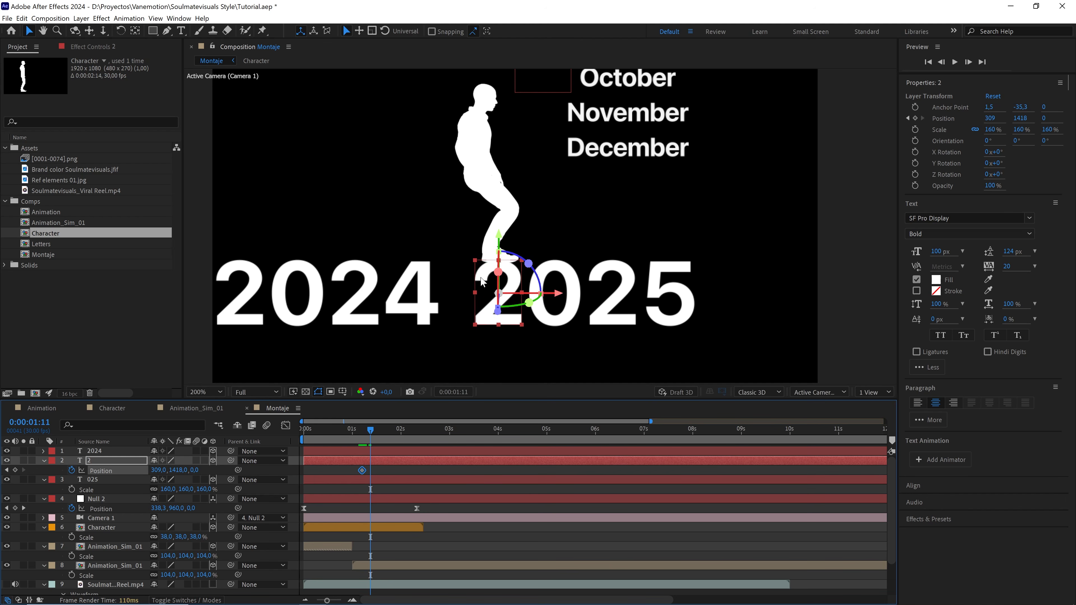
drag(499, 237, 499, 254)
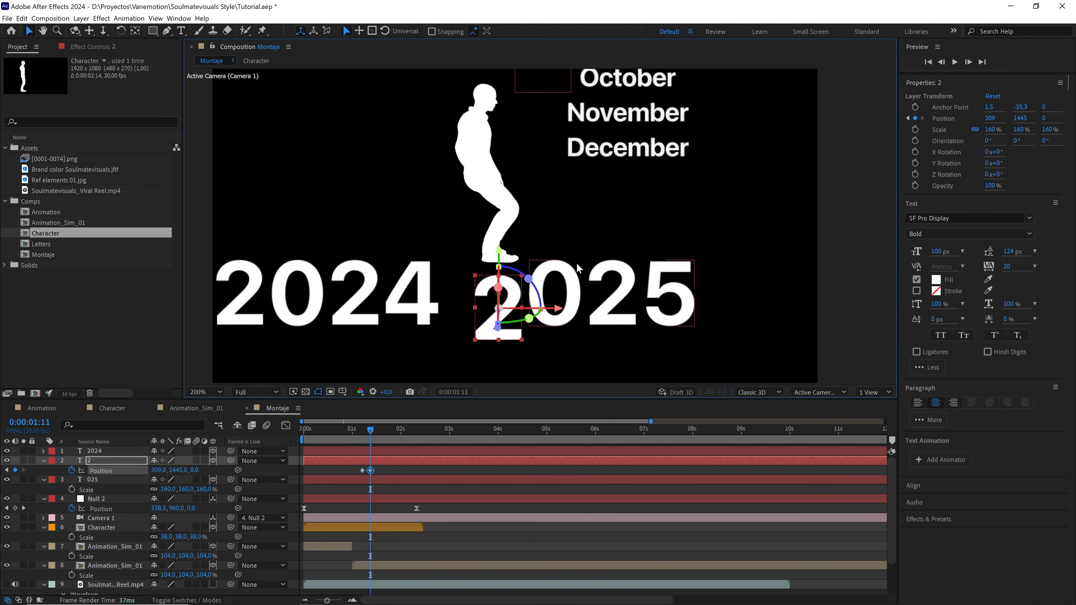
Ten frames further on, at 0:00:01:21, paste a copy of the 2's first Position keyframe to return it to its starting height
key(shift+Page_Down)
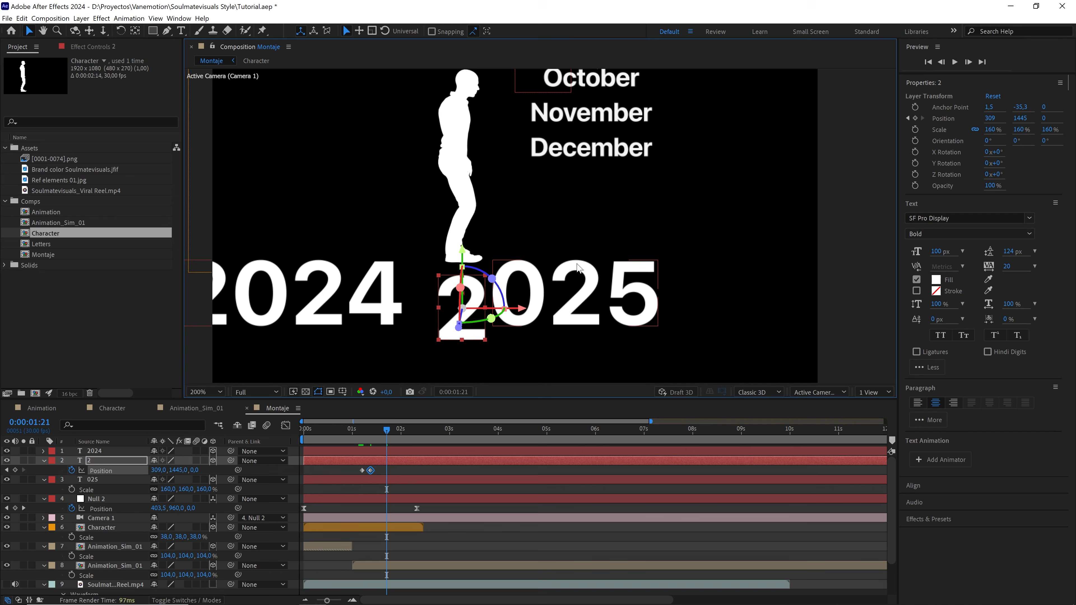
click(362, 470)
key(ctrl+c)
key(ctrl+v)
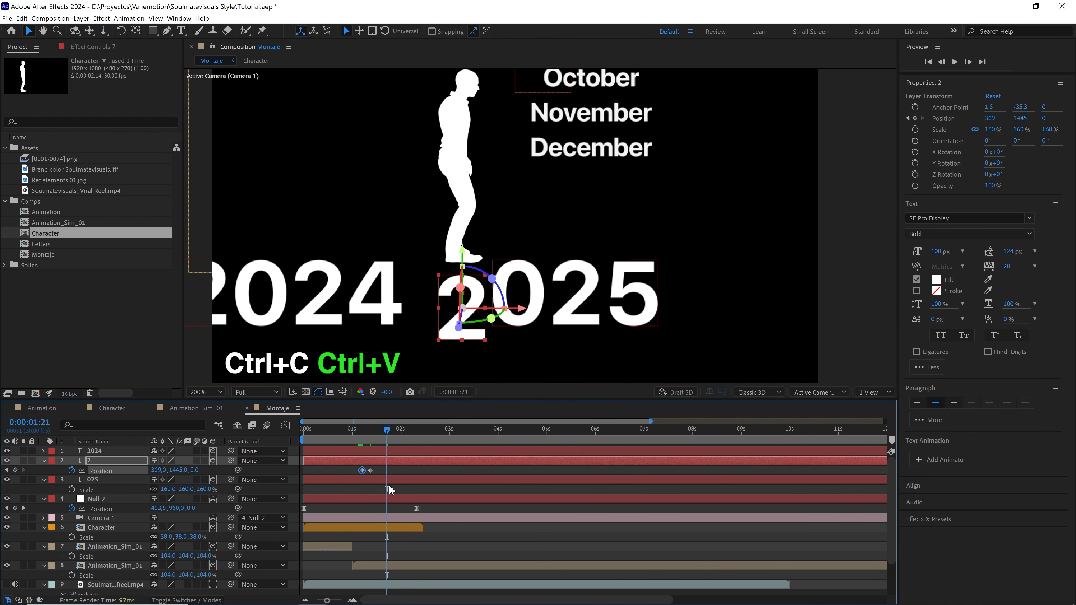
Apply Easy Ease to the 2's last Position keyframe at 0:00:01:21 and play back the dip from 0:00:01:03
drag(382, 430, 357, 428)
click(403, 468)
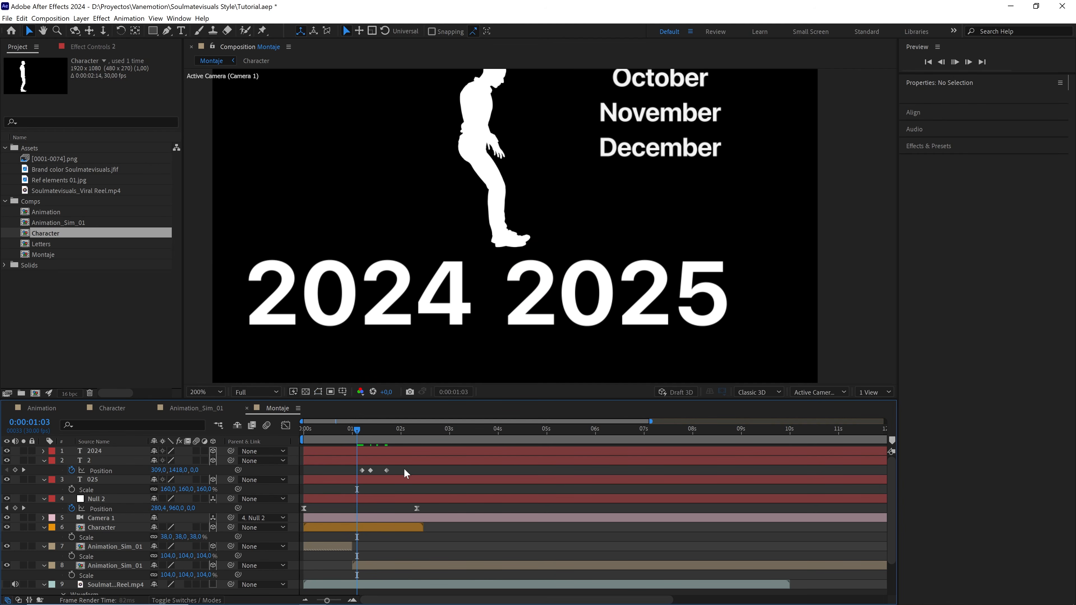
key(space)
drag(377, 427, 361, 428)
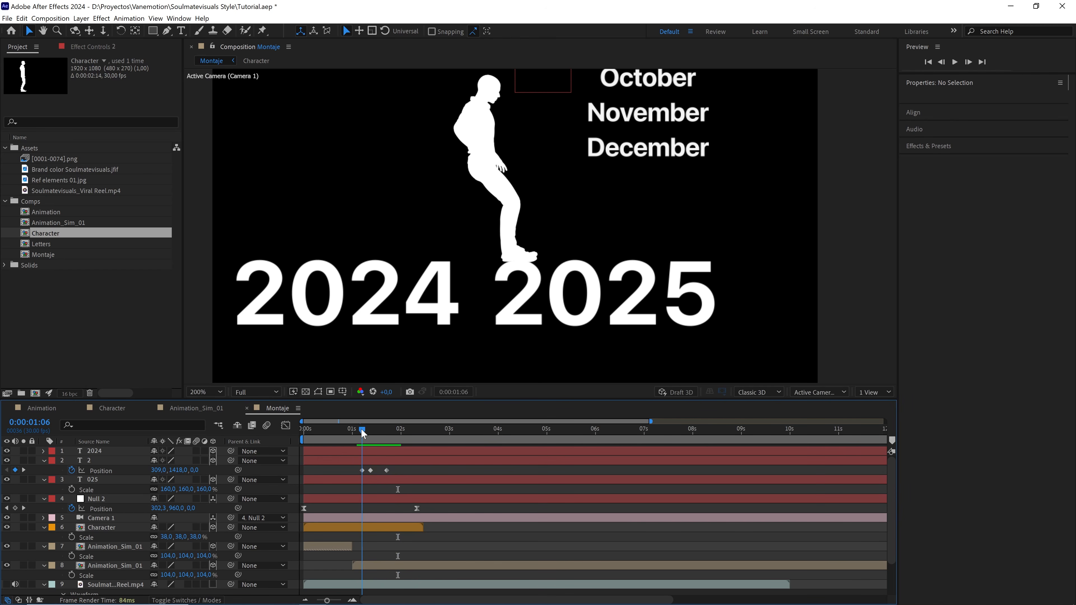
click(386, 470)
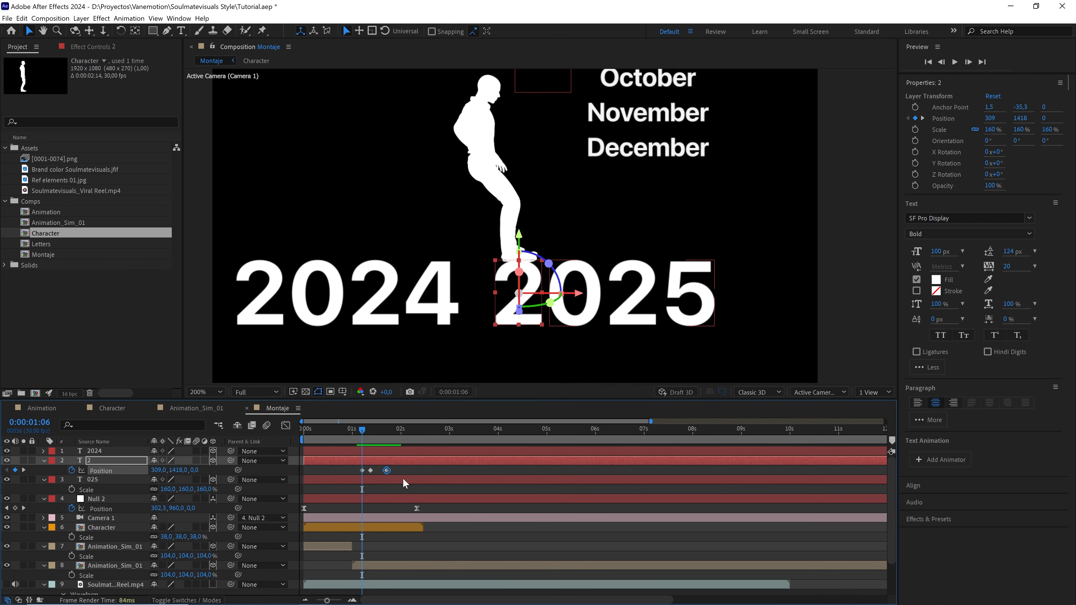
key(F9)
drag(401, 425, 357, 434)
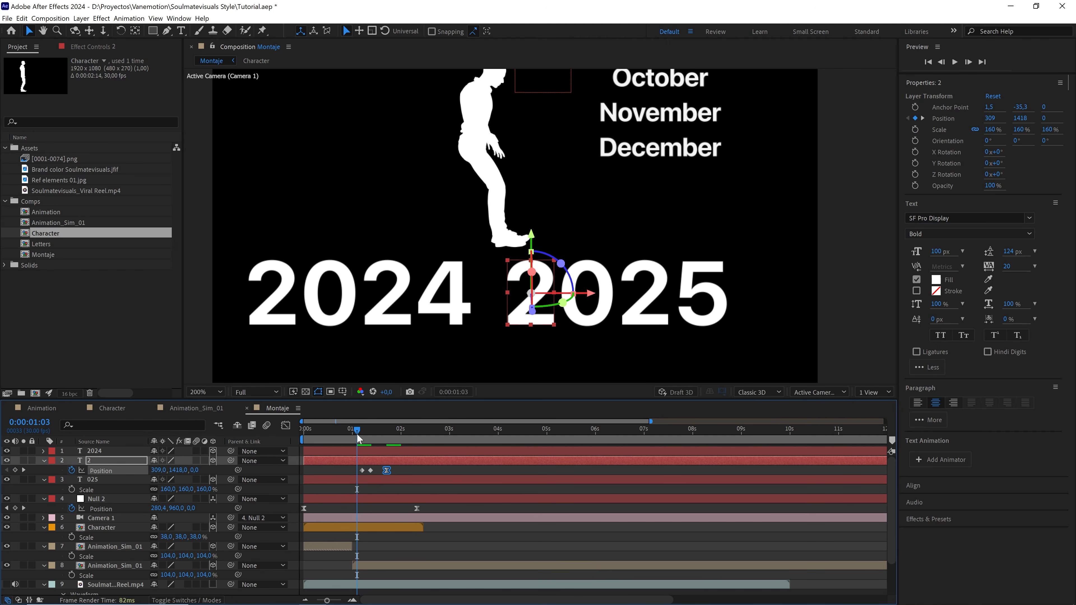
key(space)
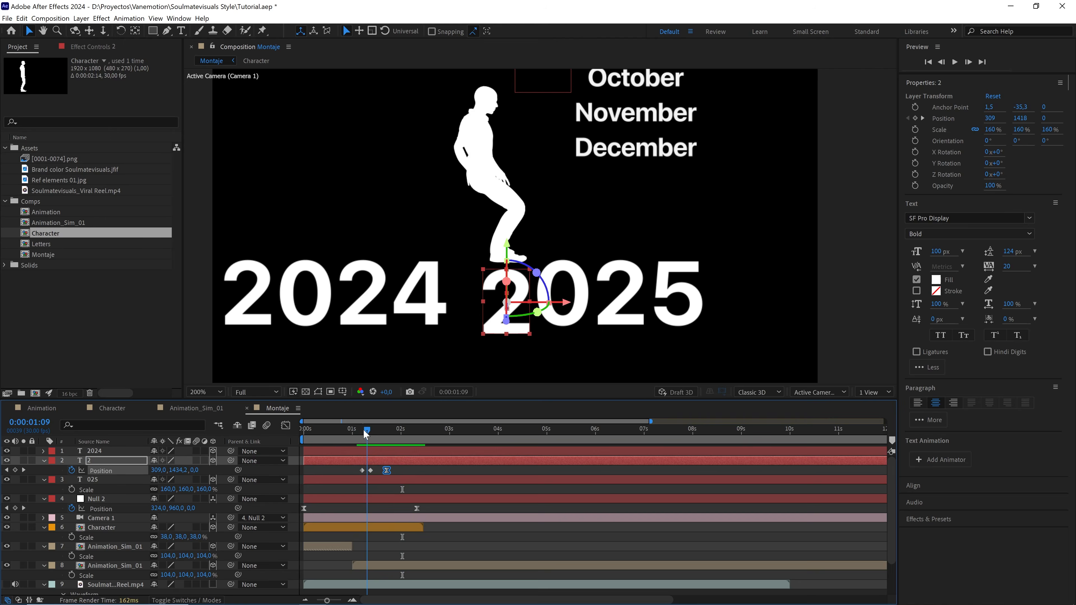
key(space)
Split the Character layer at 0:00:01:06, where the foot lands, and parent the second part to the 2
drag(357, 432, 363, 431)
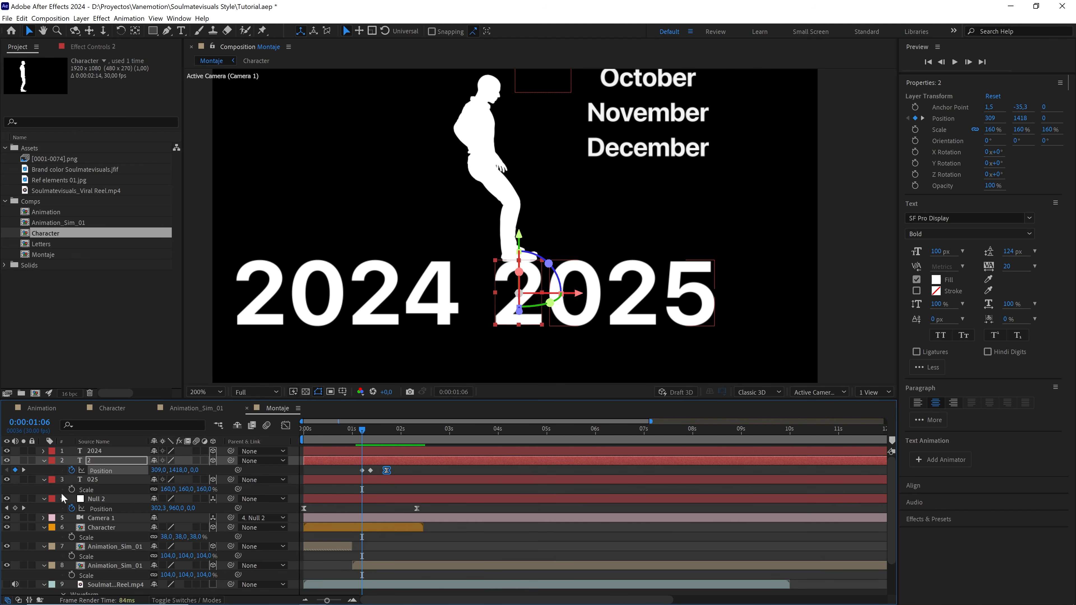
click(106, 526)
key(ctrl+shift+d)
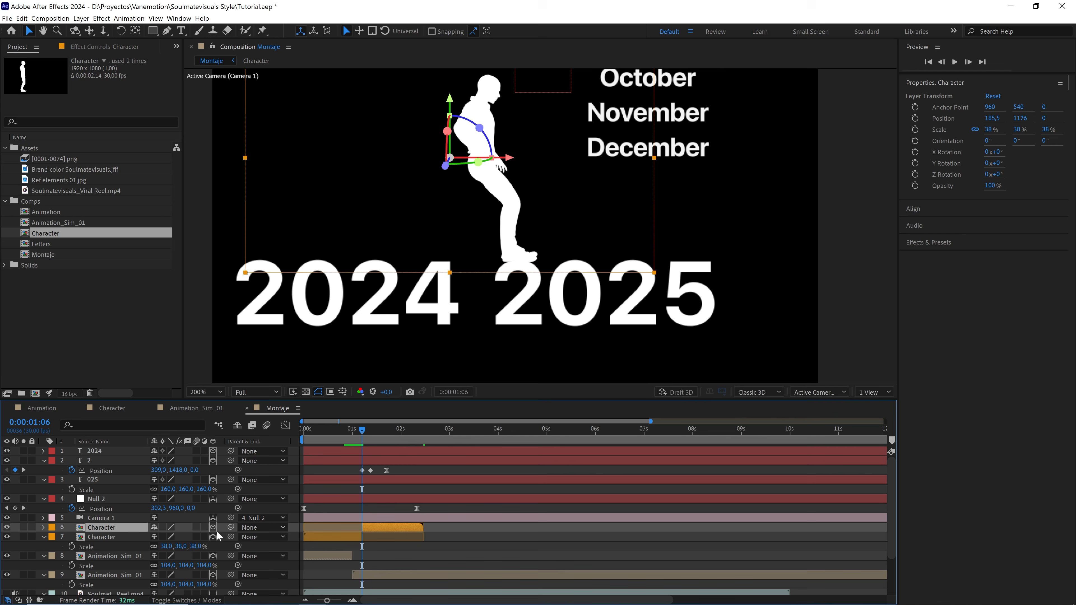
drag(230, 526, 94, 461)
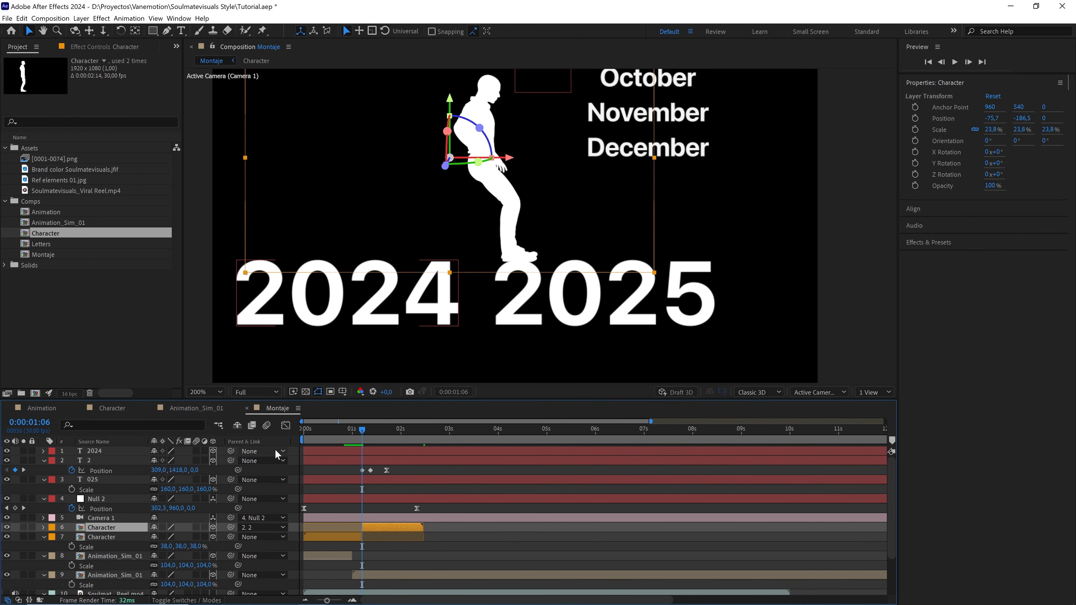
Split the parented Character part again at 0:00:01:21 and set the last part's parent to None
drag(367, 428, 390, 427)
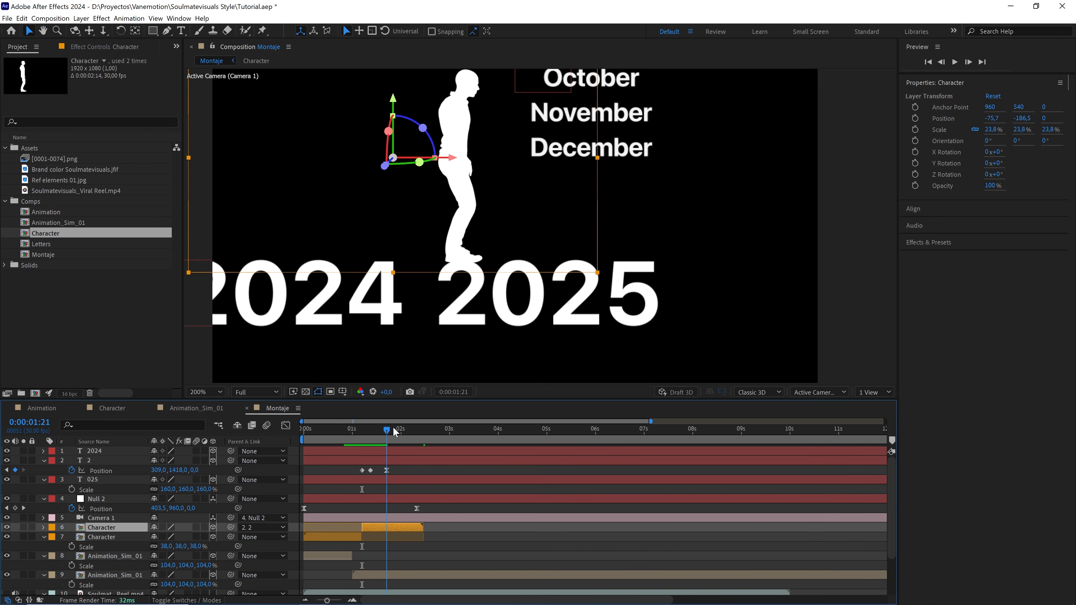
key(ctrl+shift+d)
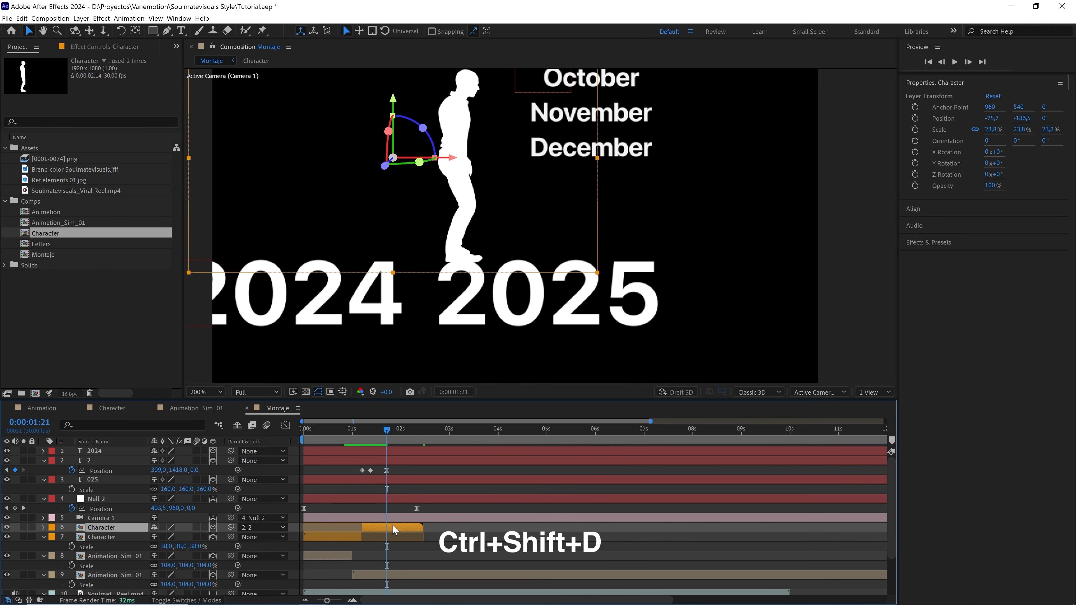
key(ctrl+shift+d)
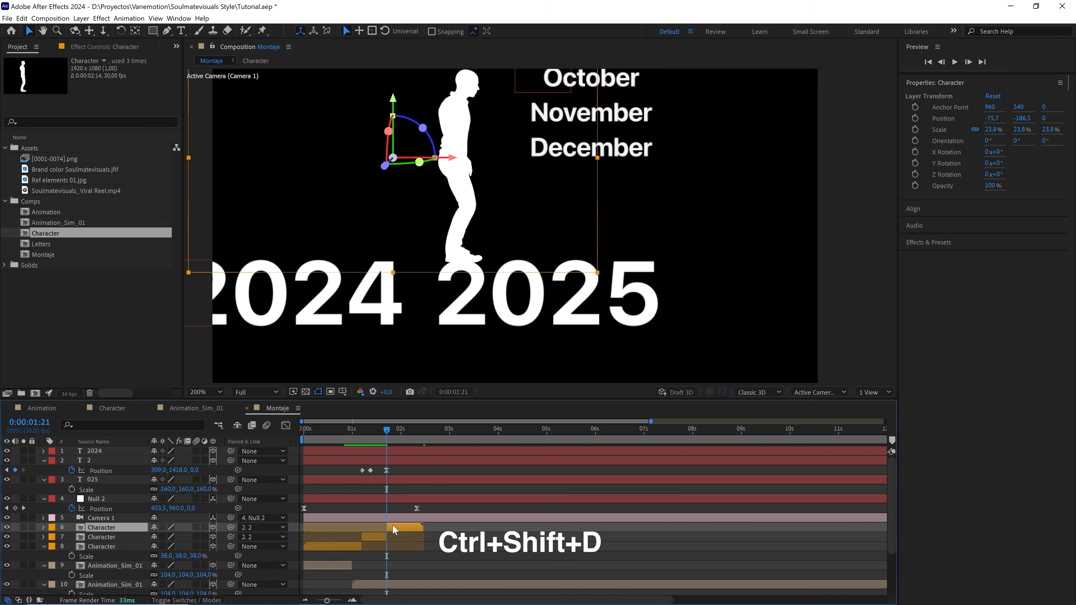
click(268, 528)
click(285, 396)
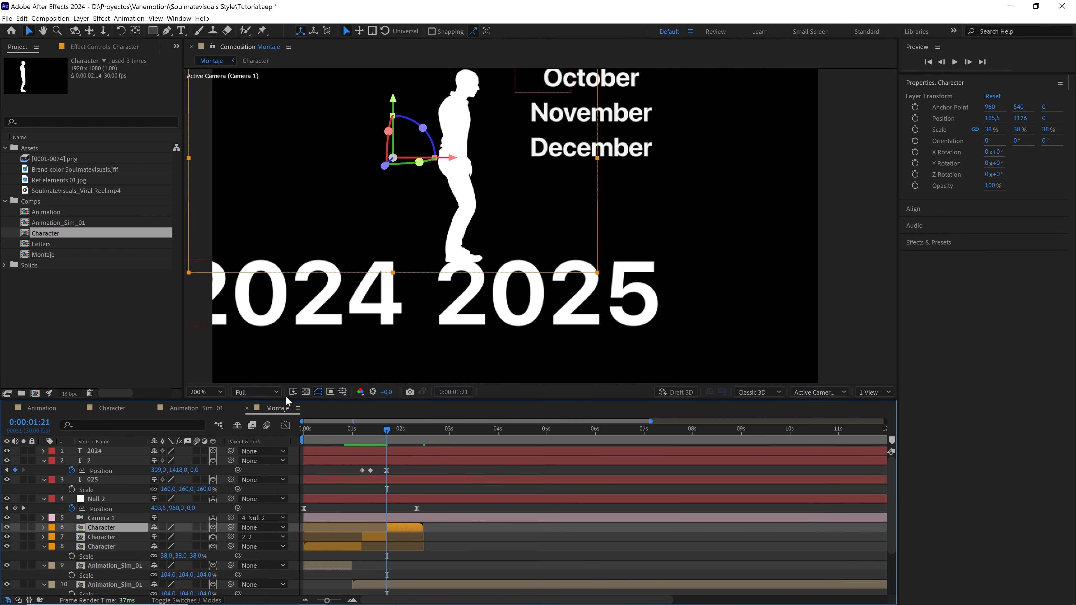
Give all three Character layers the Green label and collapse the lowest one's properties
shift+click(109, 549)
click(52, 529)
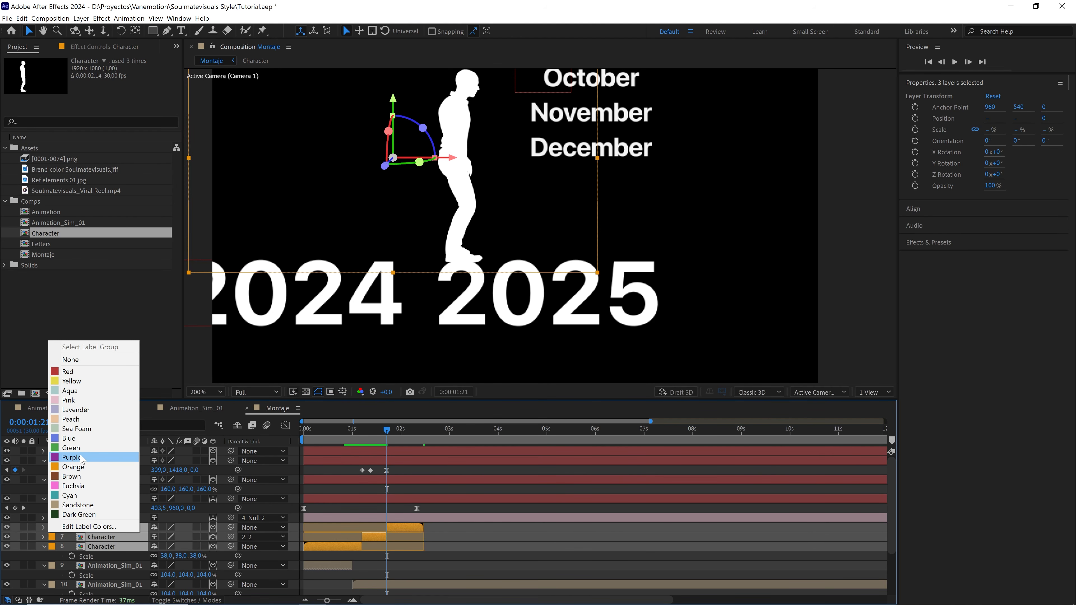
click(64, 448)
click(43, 547)
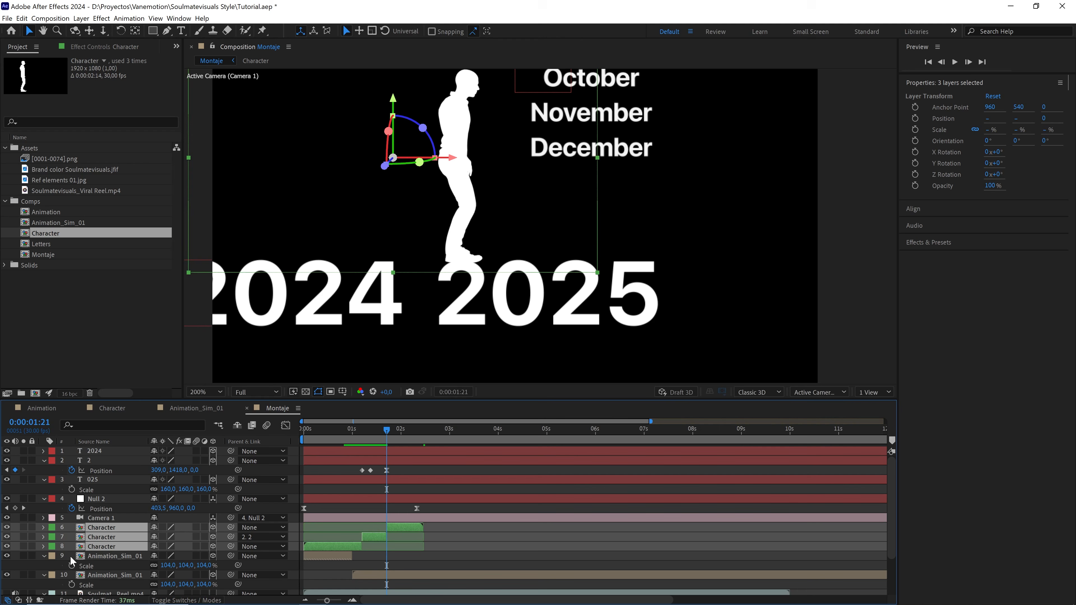
Give both Animation_Sim_01 layers the Yellow label, collapsing the first one's properties
click(44, 556)
click(107, 555)
shift+click(102, 564)
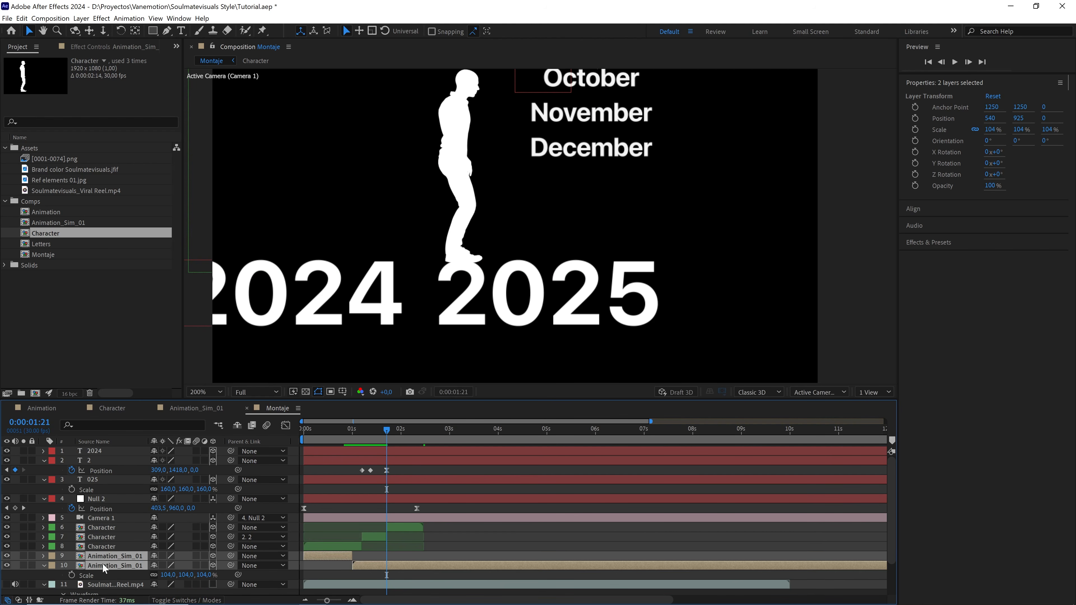
click(52, 565)
click(88, 410)
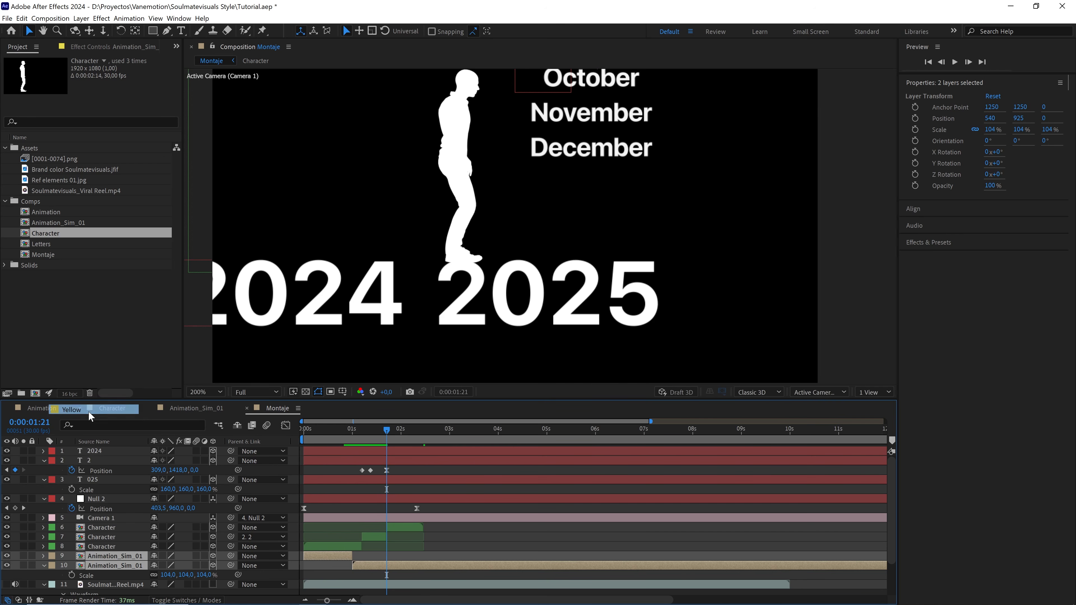
click(463, 537)
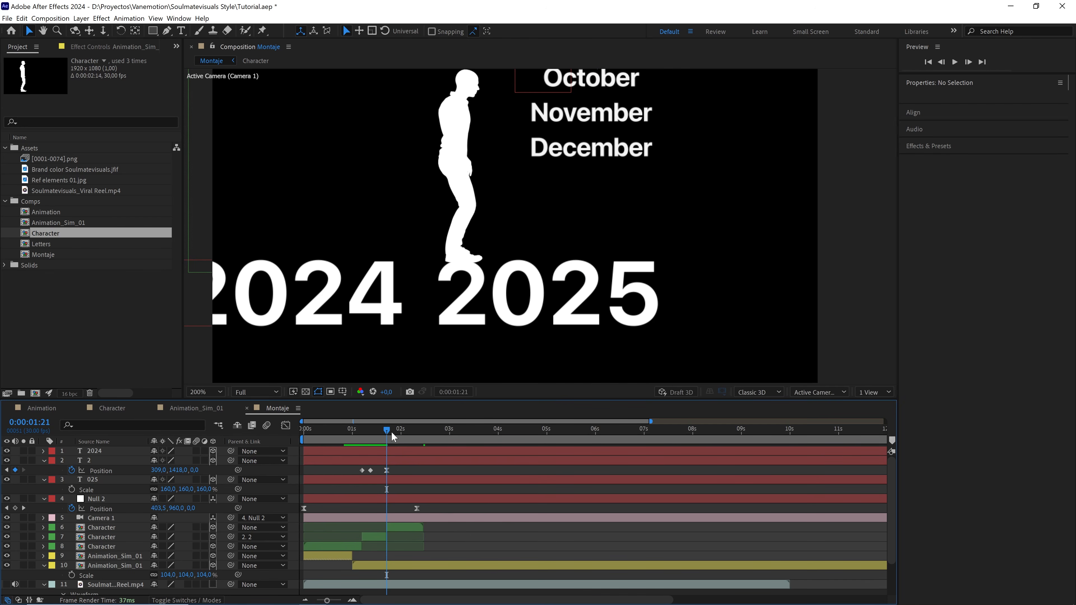
Duplicate the last Character part at 0:00:02:13, its last visible frame, and apply Freeze Frame to the copy
drag(390, 432, 422, 430)
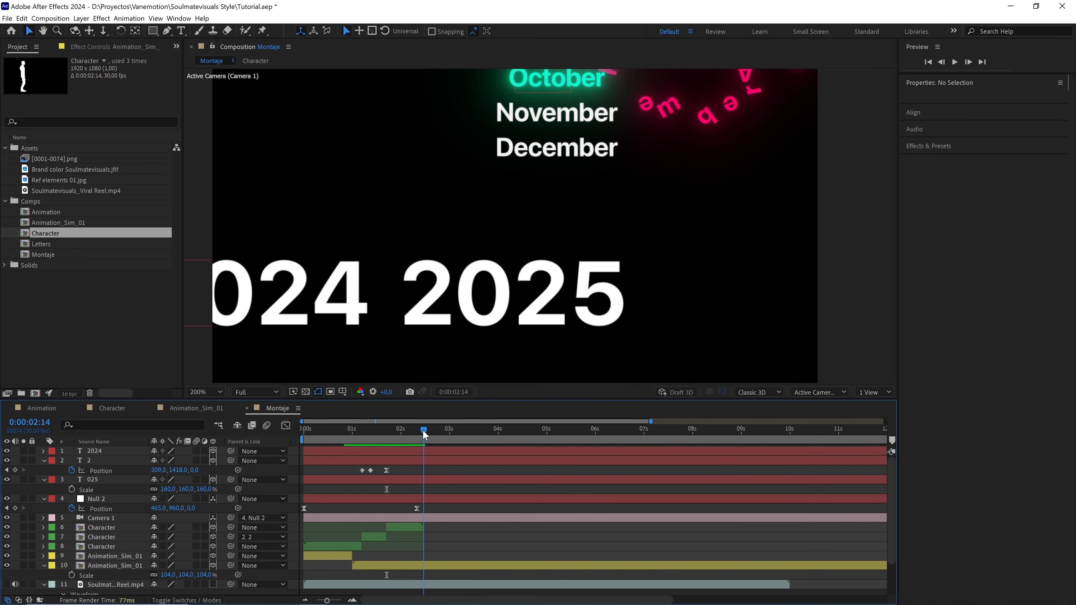
drag(424, 433, 424, 434)
click(339, 601)
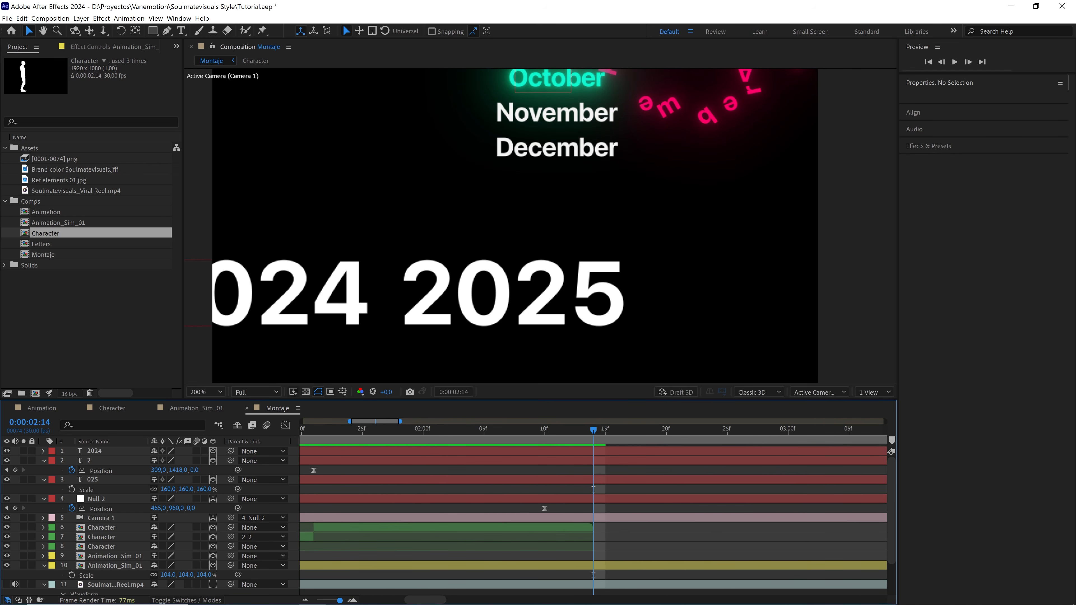
click(583, 426)
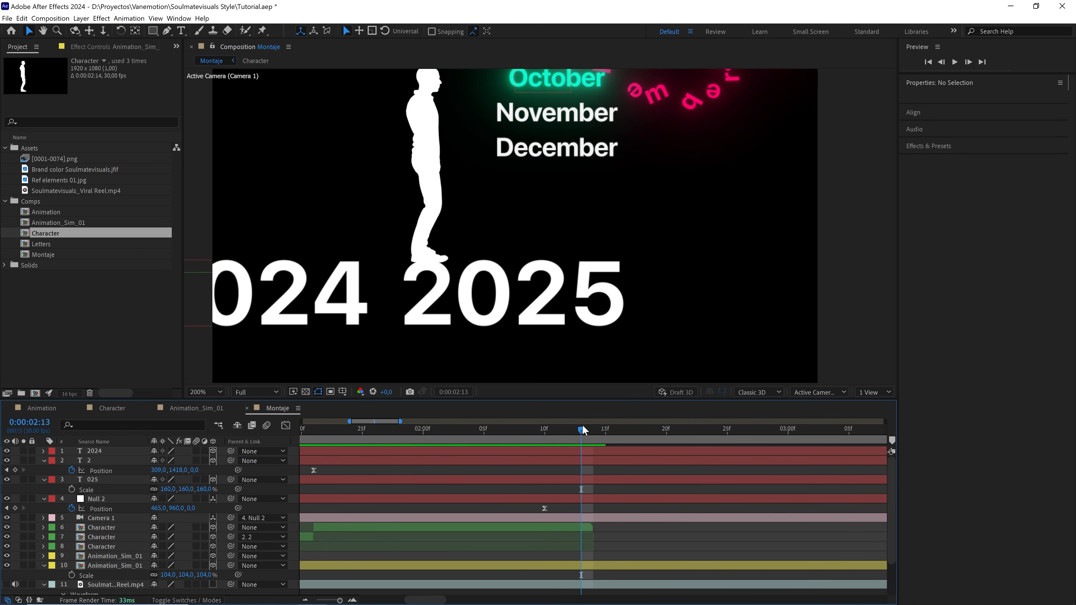
click(570, 528)
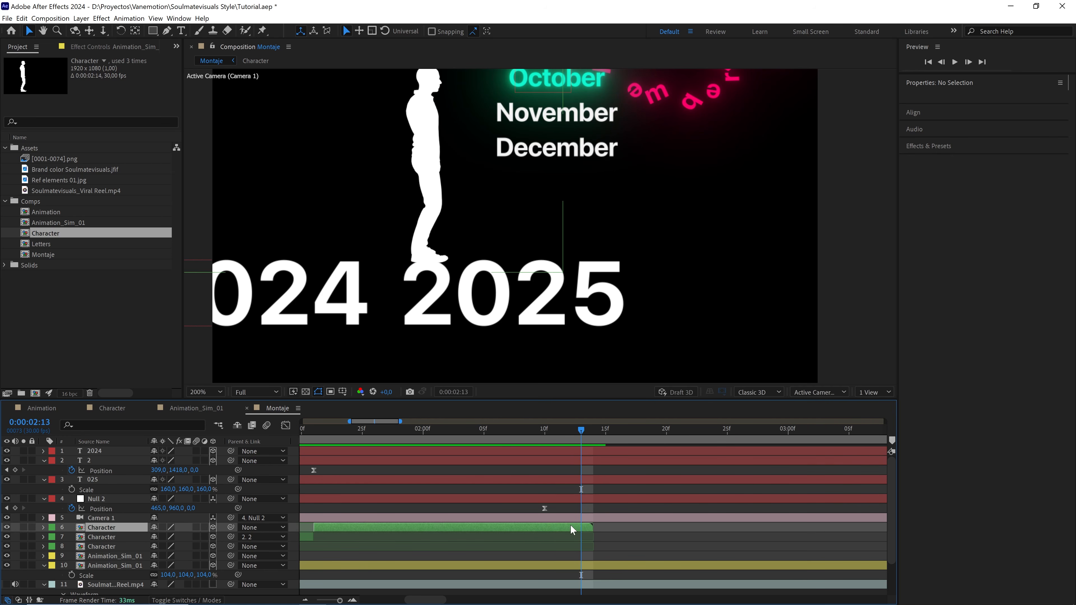
key(ctrl+d)
right_click(569, 525)
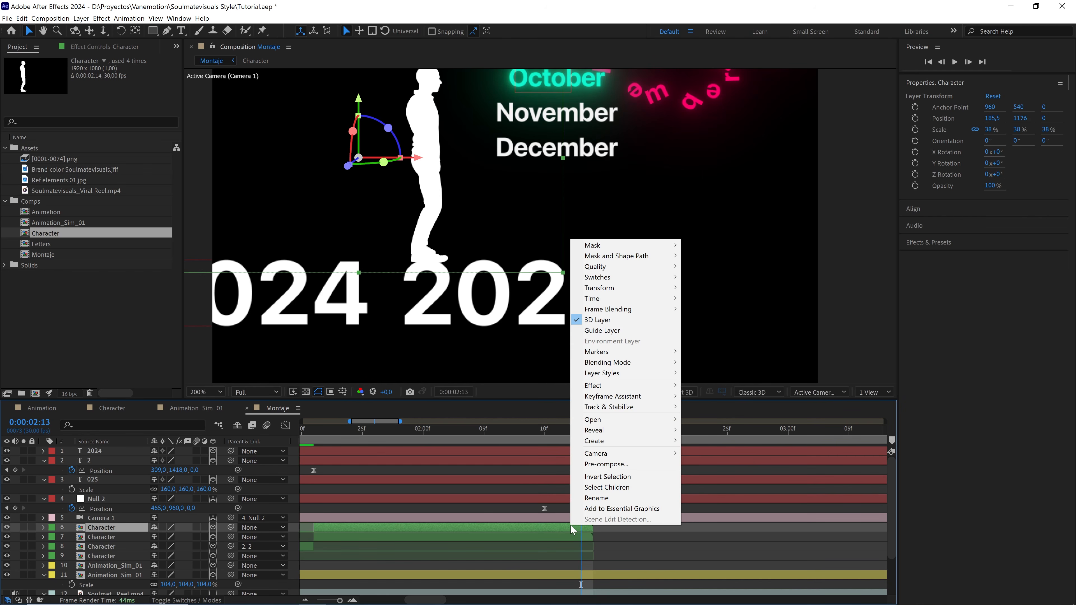
mouse_move(639, 298)
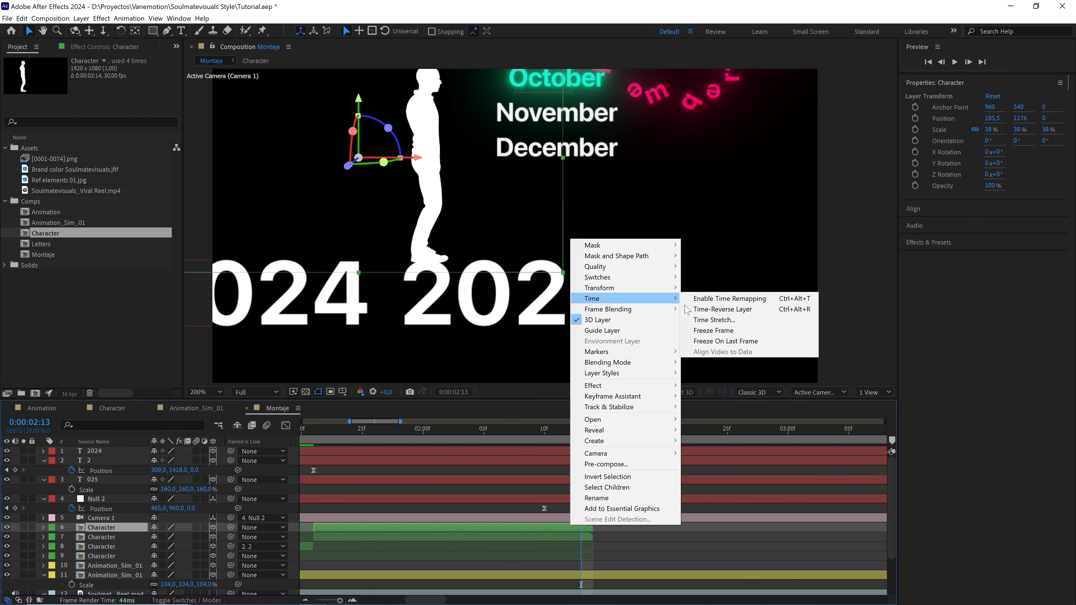
click(710, 331)
Extend the frozen Character layer to the composition's end and trim its start to where the moving part ends
key(minus)
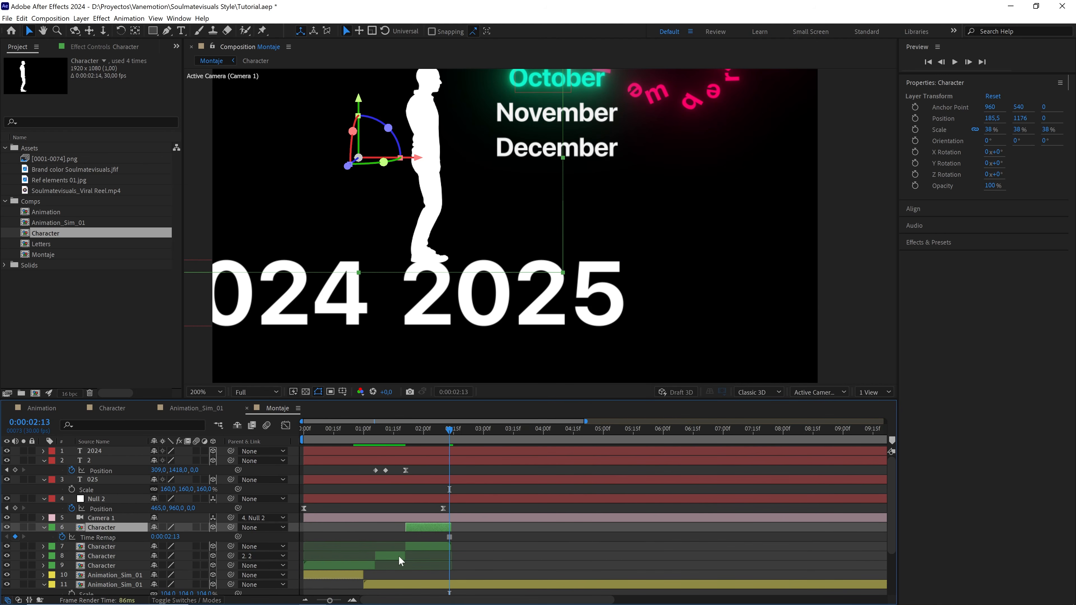
drag(455, 525, 825, 530)
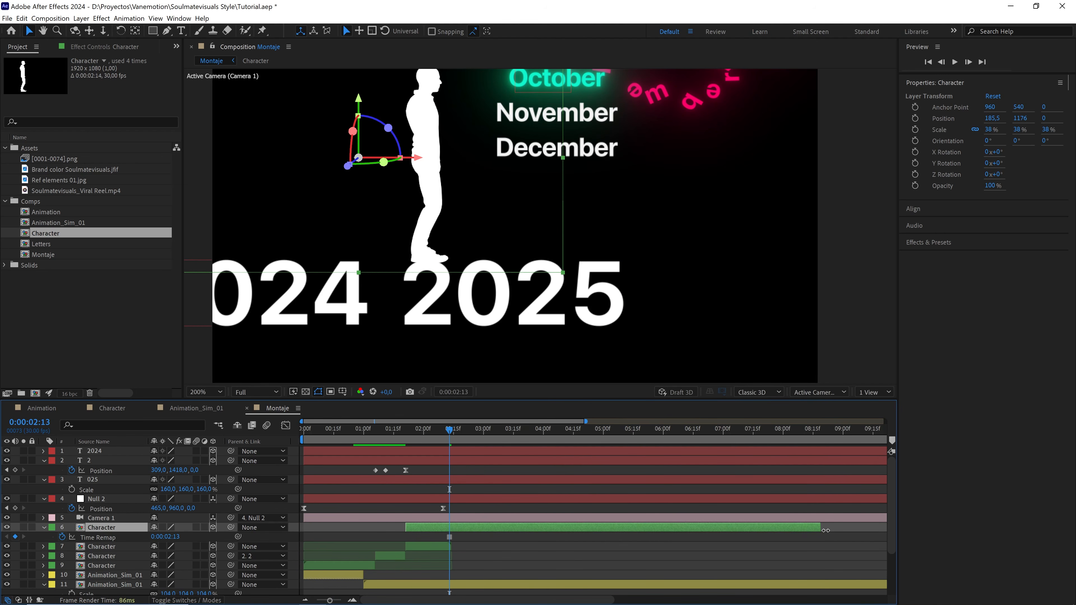
drag(329, 600, 317, 601)
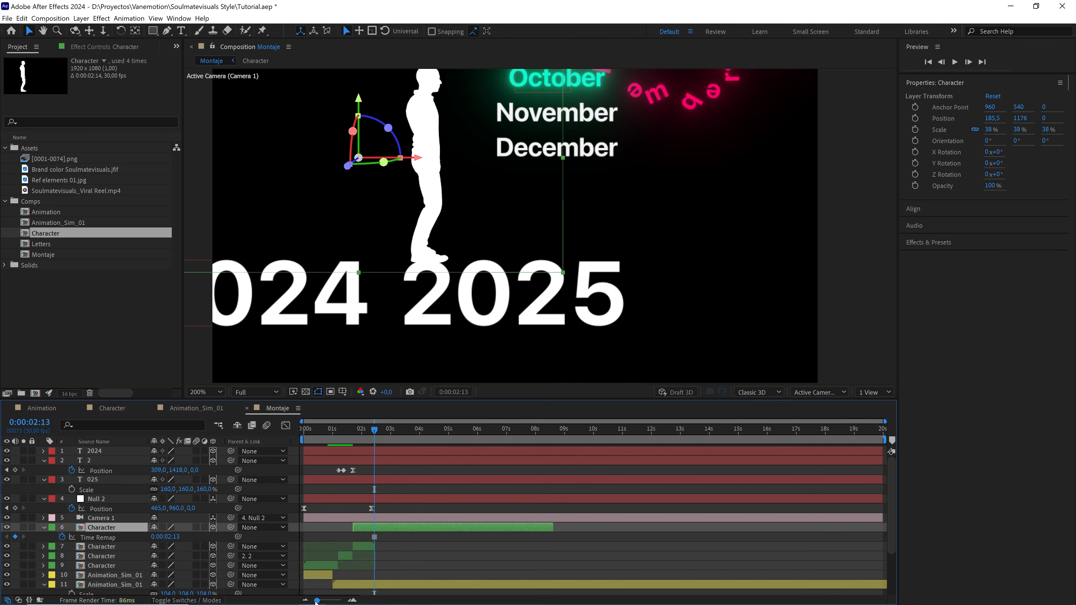
drag(553, 529, 863, 530)
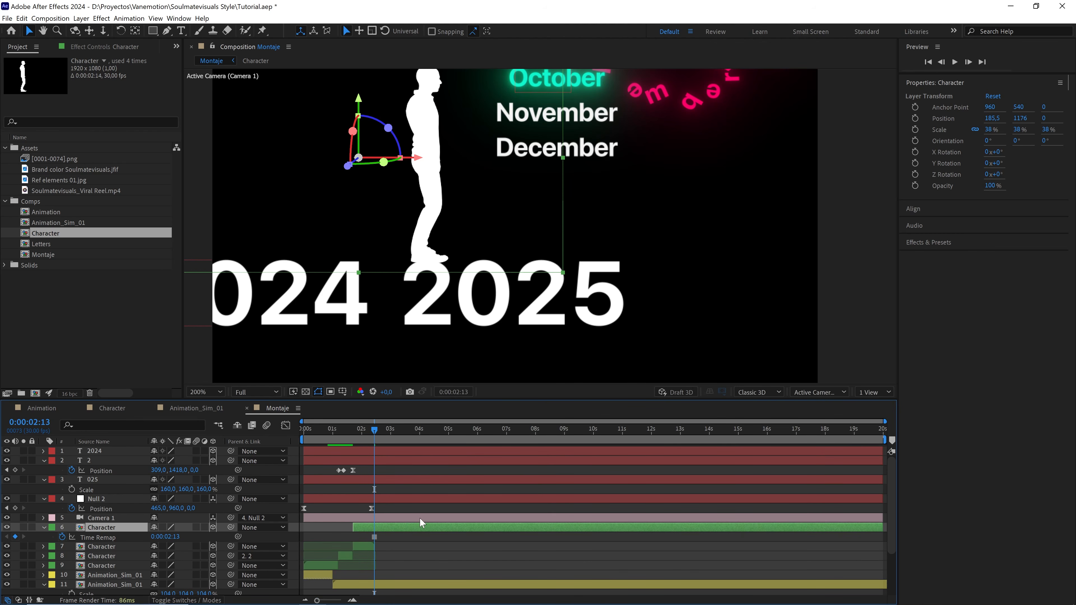
drag(362, 527, 384, 536)
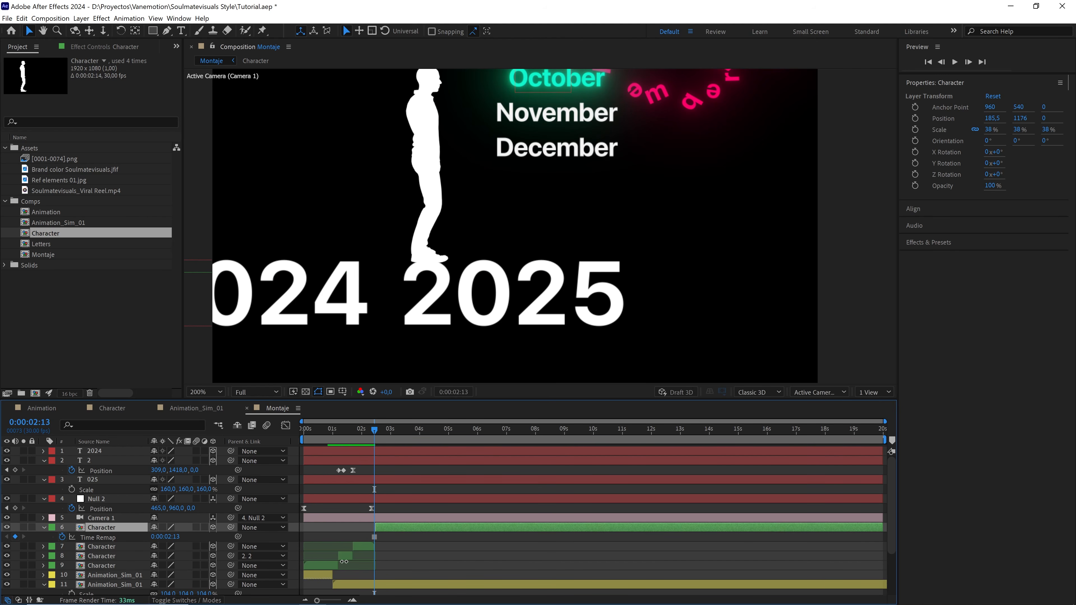
drag(319, 600, 338, 600)
drag(594, 431, 495, 440)
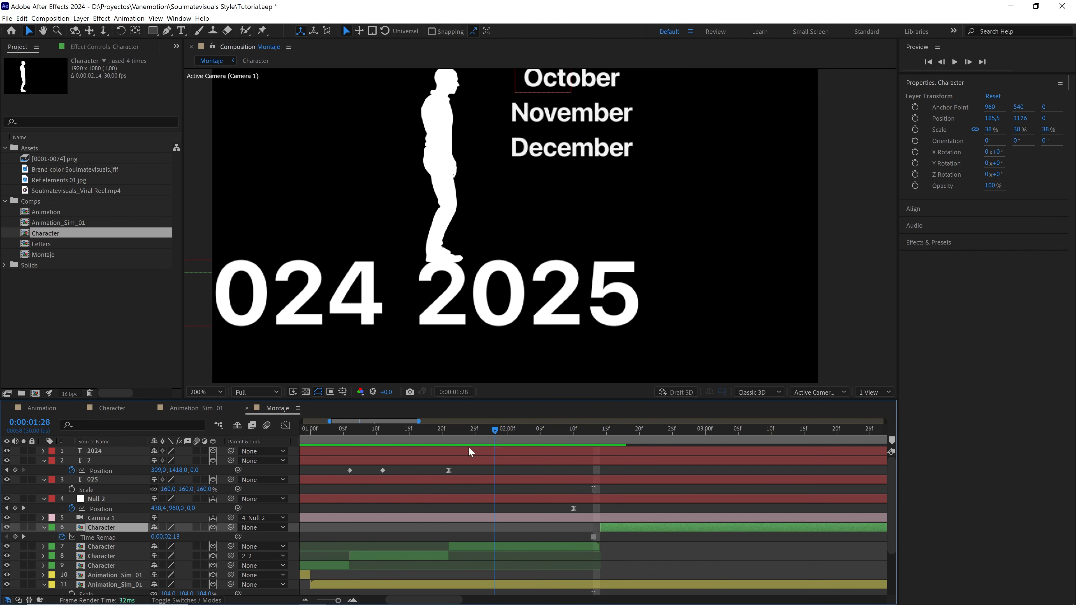
drag(337, 600, 317, 600)
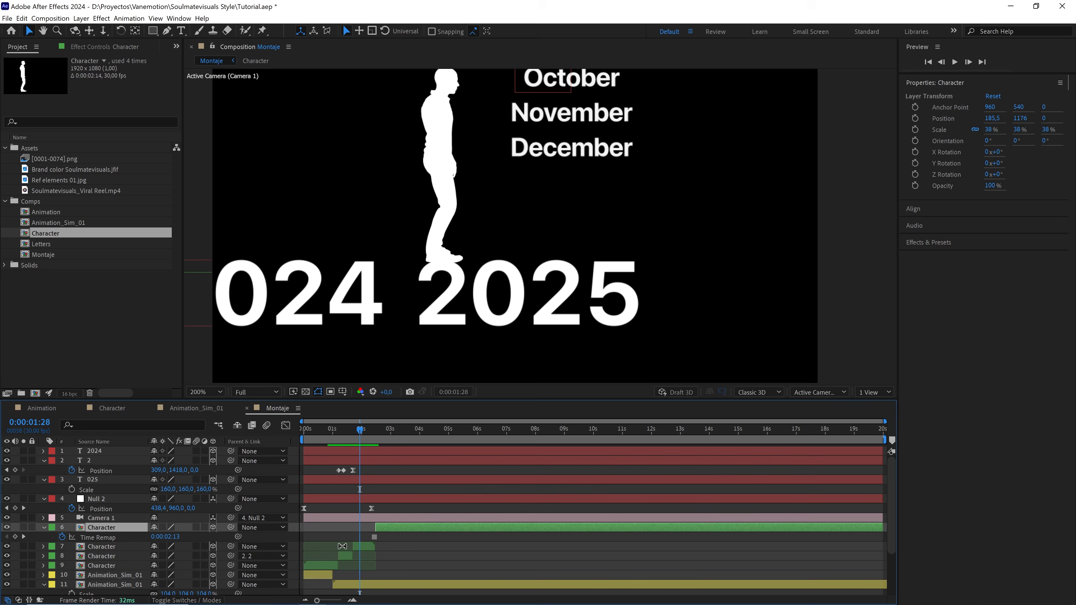
End the work area at 0:00:10:00, where the audio layer ends, and return to the first frame
drag(406, 430, 594, 448)
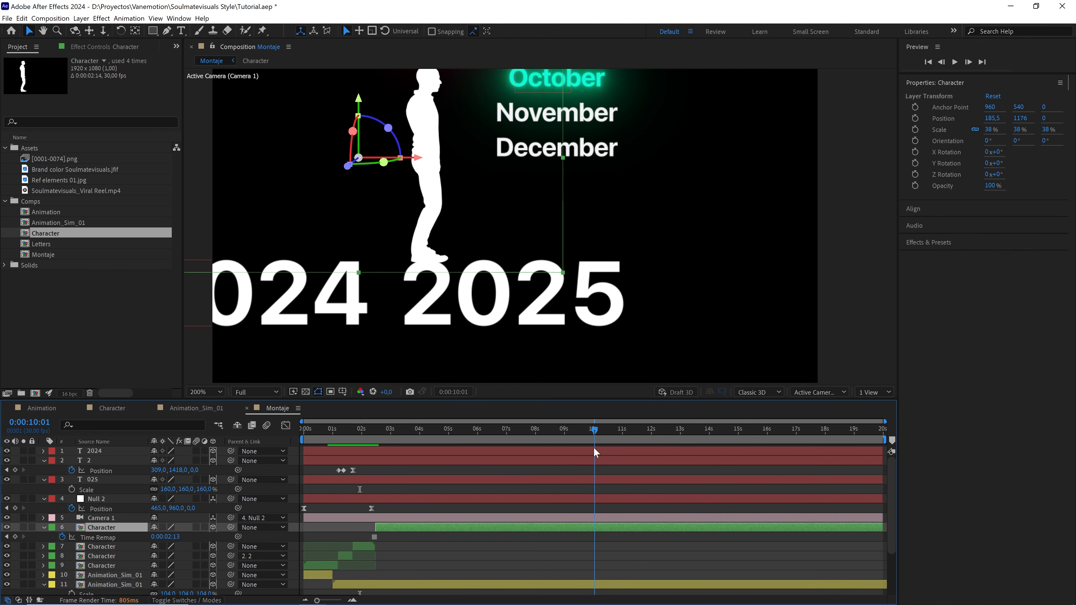
key(n)
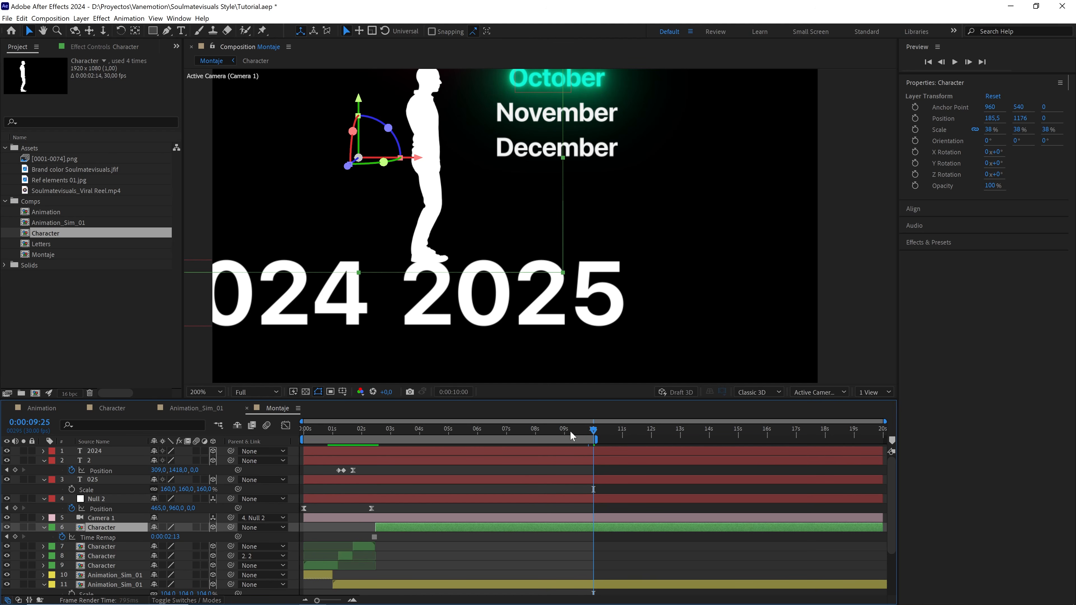
key(Home)
Collapse the open properties of all layers and fit the whole Montaje composition in the viewer
key(ctrl+a)
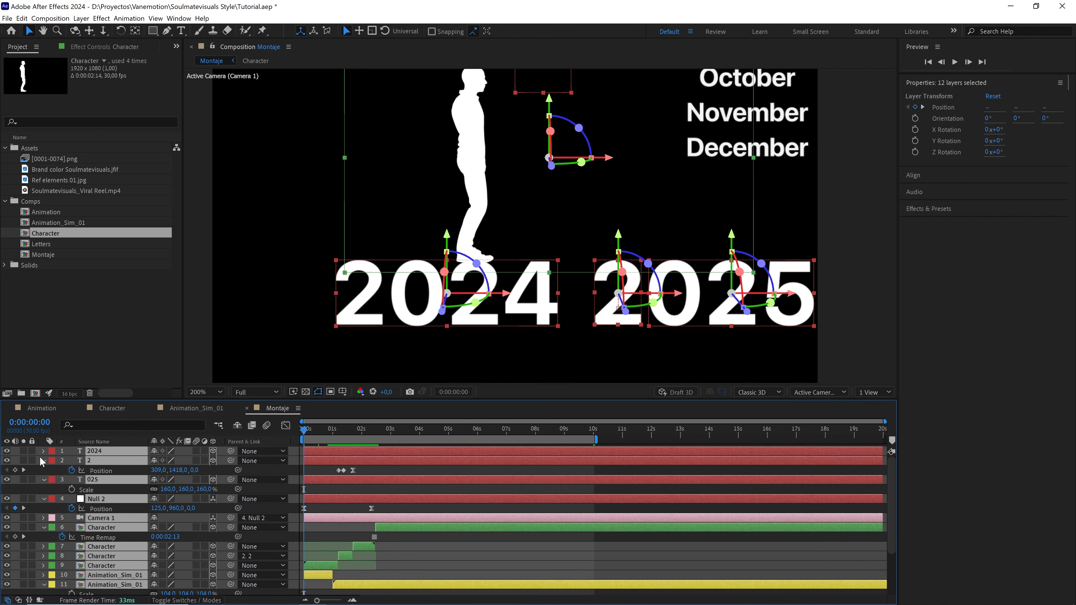
click(43, 461)
click(224, 566)
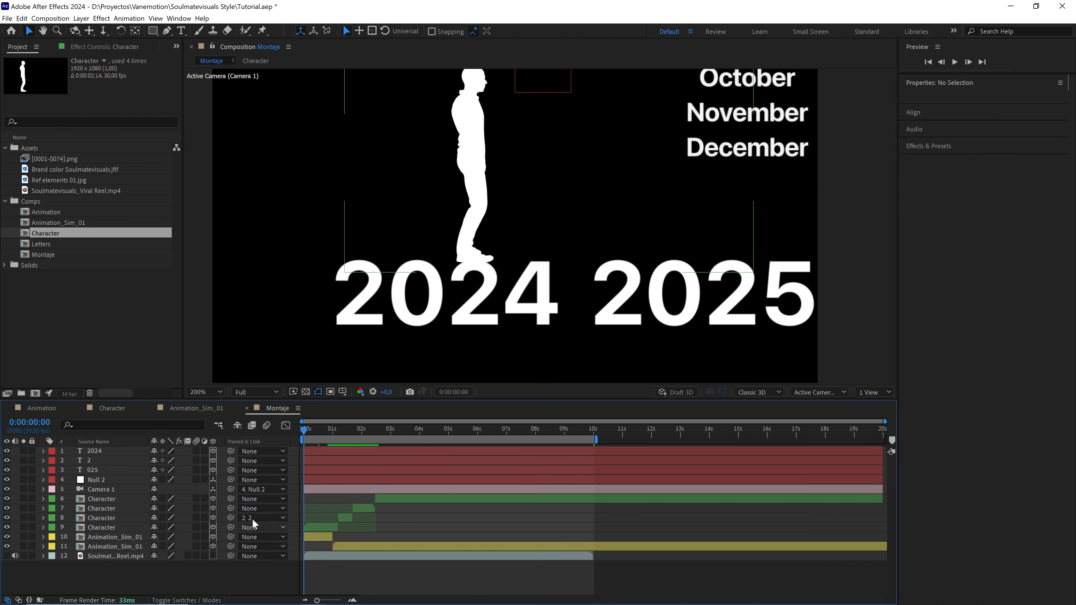
click(206, 391)
click(207, 402)
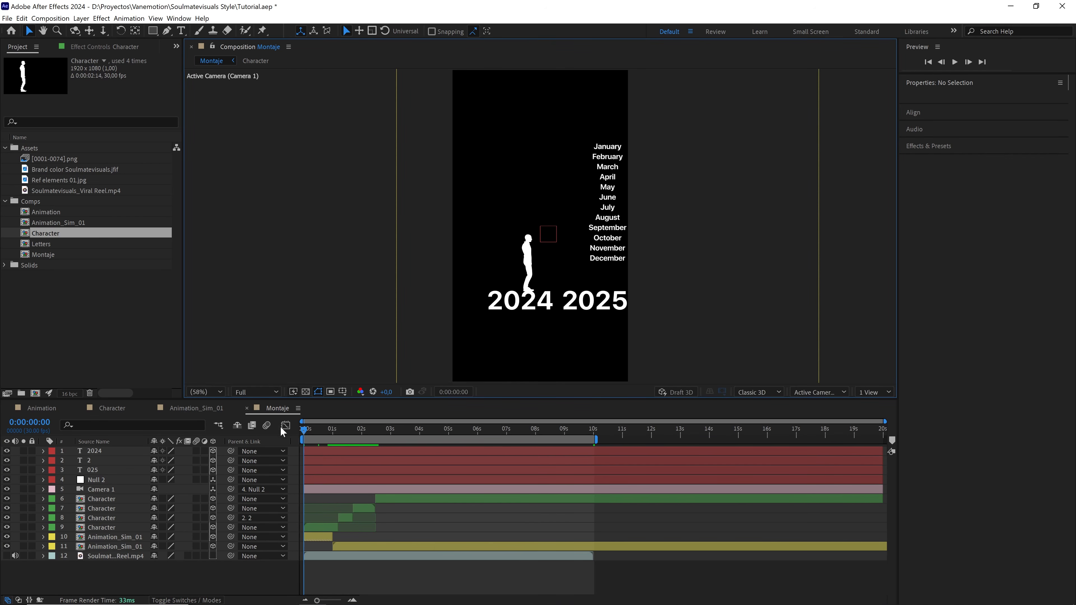
Preview the Montaje animation from the first frame and enlarge the composition viewer
key(space)
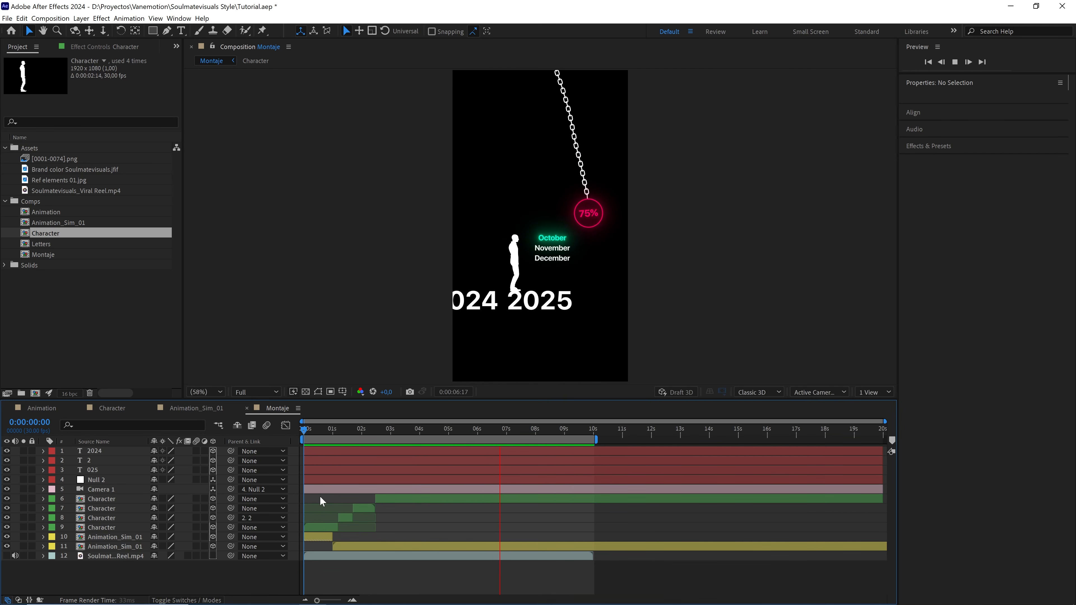
key(space)
drag(386, 432, 292, 446)
drag(394, 400, 439, 483)
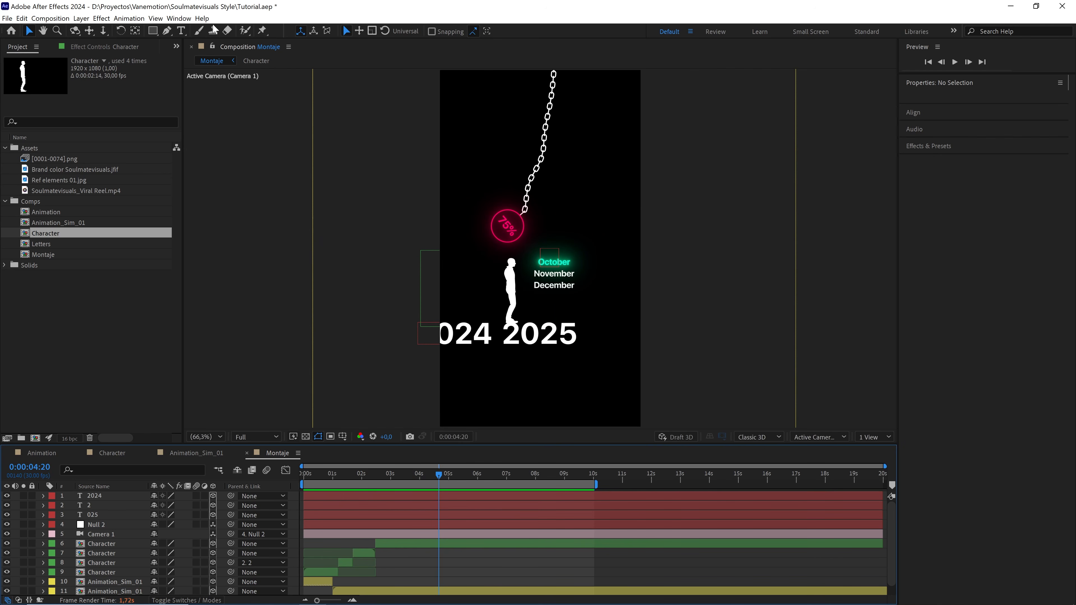
At 0:00:05:20, add a two-line text reading "Subscribe and" / "leave me a big like!" in the upper part of the frame
drag(401, 476, 467, 483)
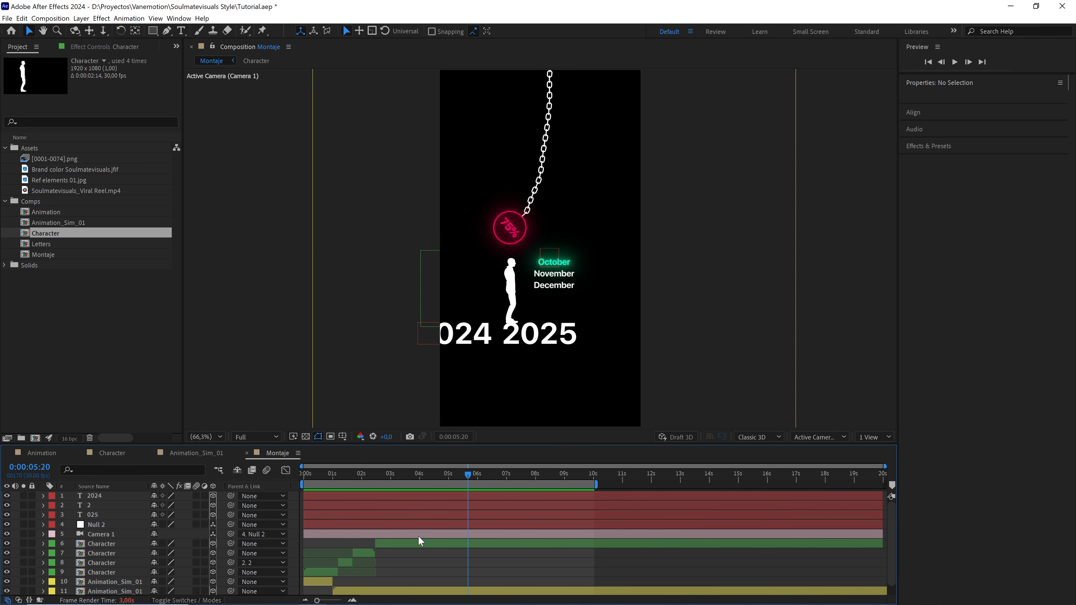
click(181, 30)
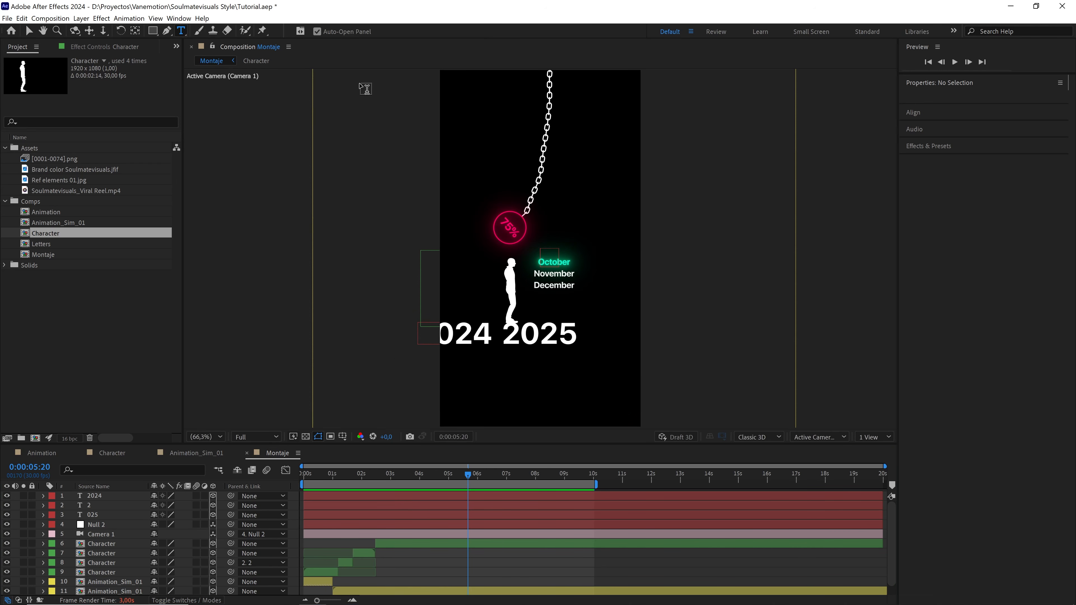
click(482, 104)
text(Subscribe and)
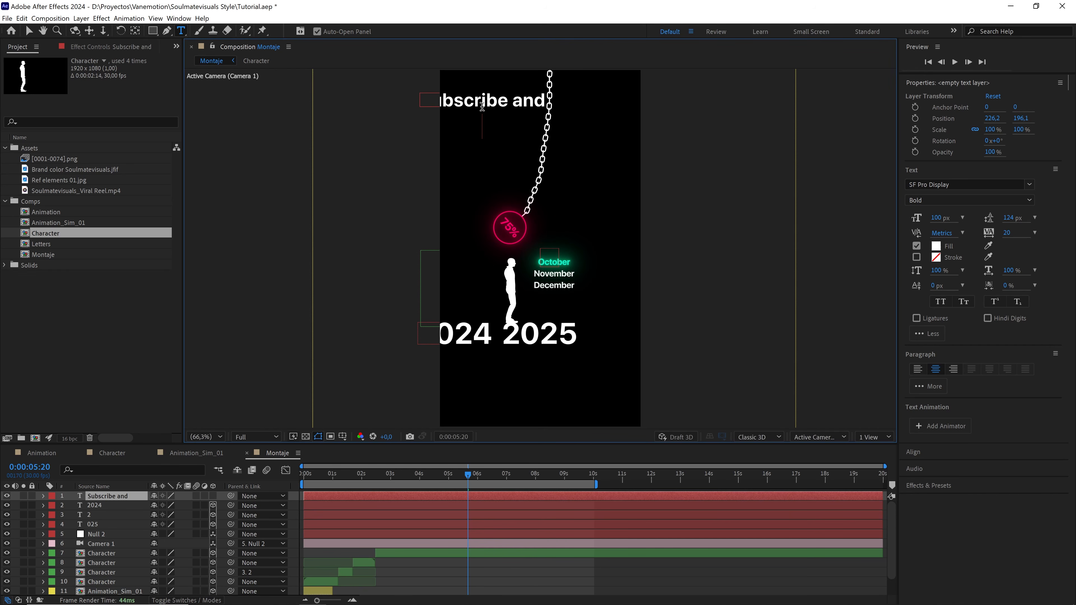
key(Return)
text(leave me a big like!)
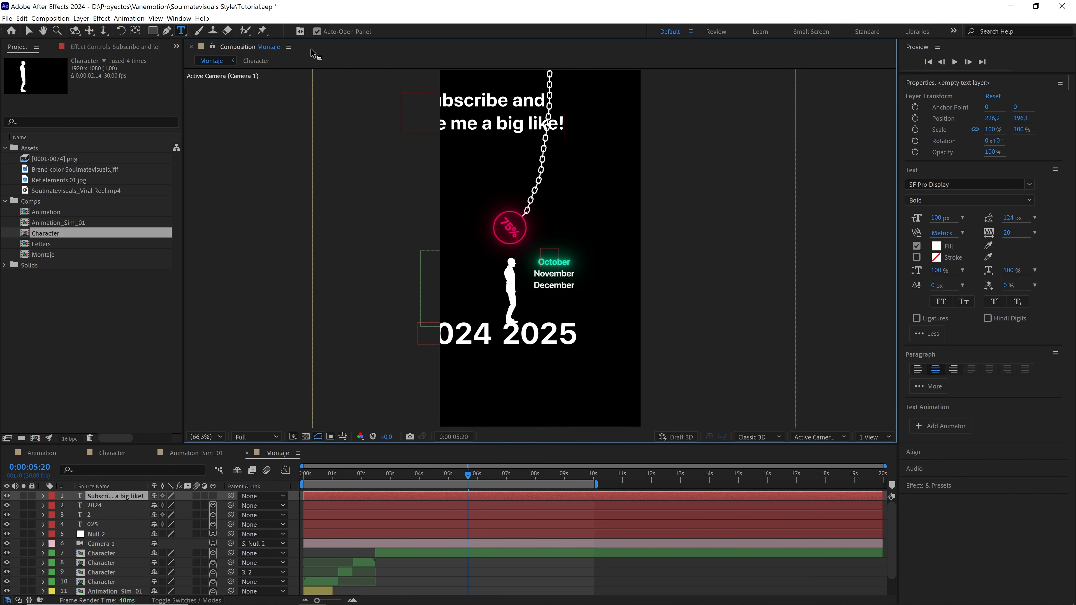
click(28, 31)
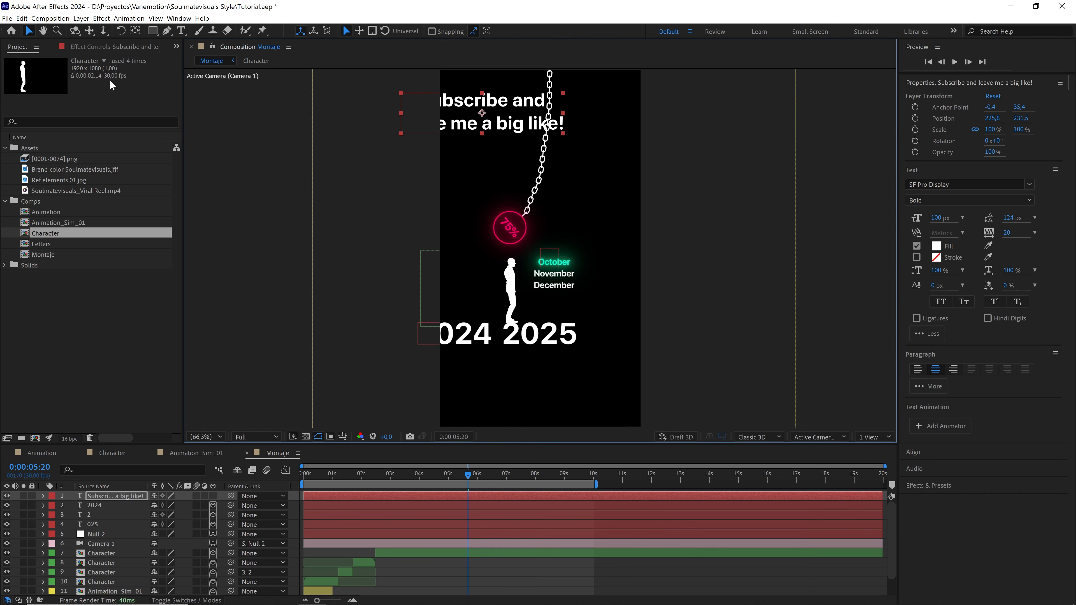
Scale the new text to 72.7%, place it at 540, 284.3, and show the title/action safe guides
key(ctrl+Home)
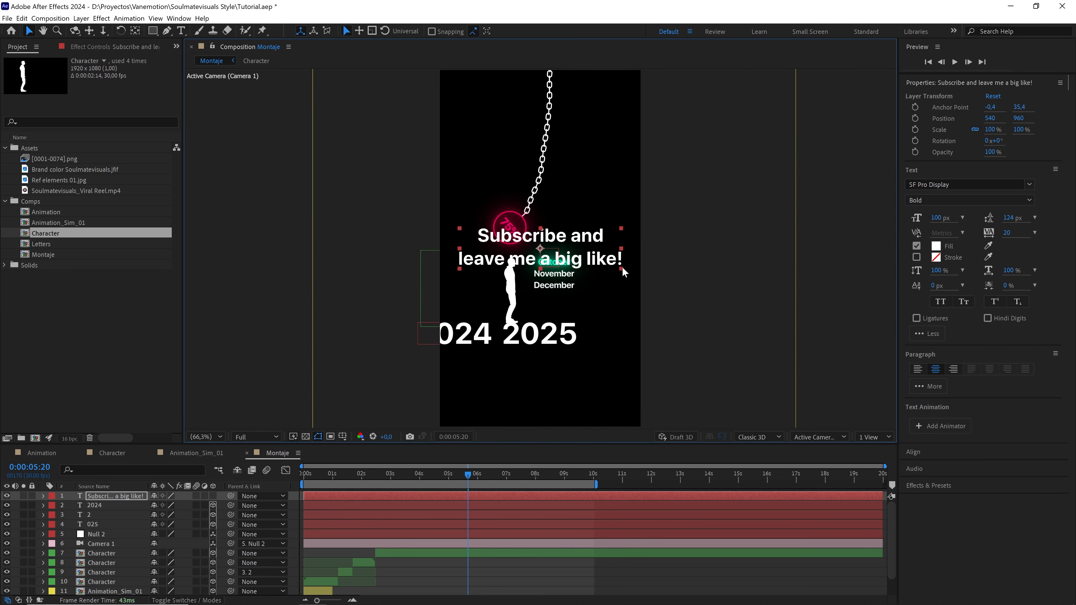
drag(611, 266, 568, 127)
click(343, 436)
click(360, 447)
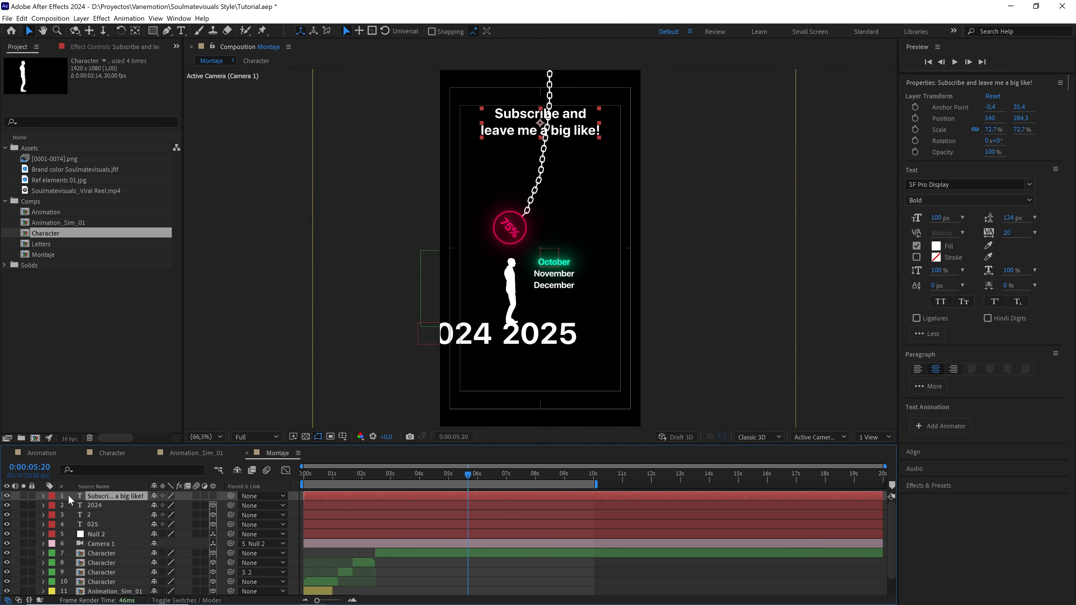
Add an Opacity animator to the "Subscribe and leave me a big like!" text and set its opacity to 0%
click(43, 496)
click(218, 506)
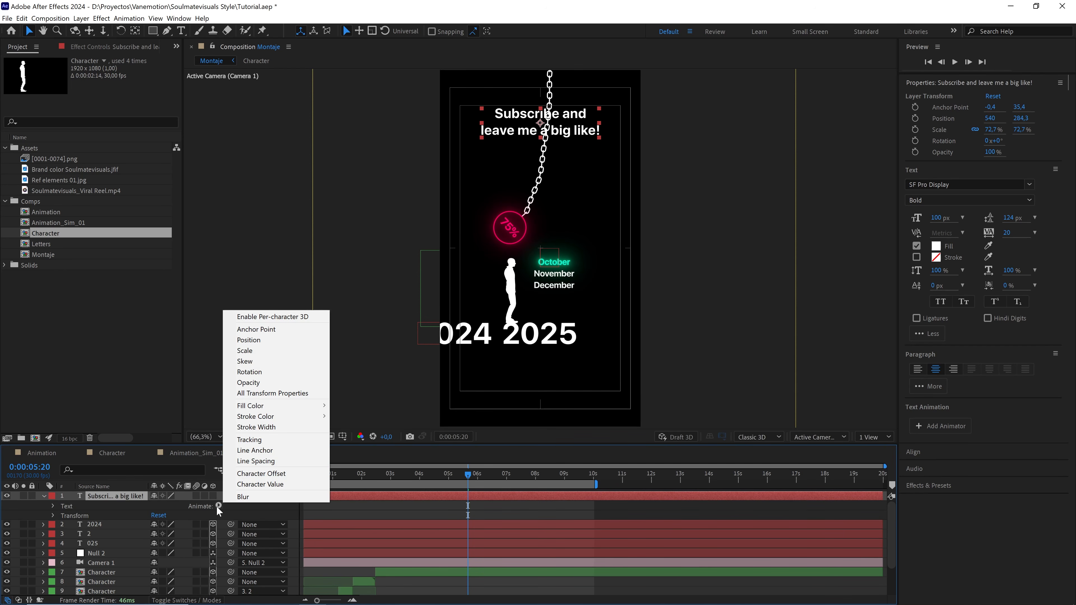
click(248, 382)
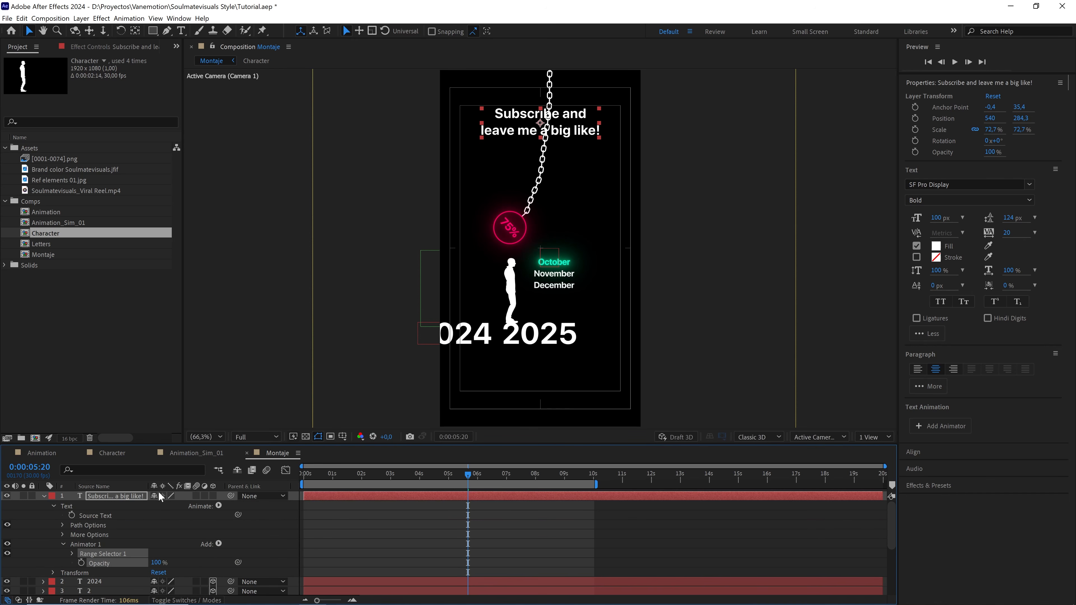
drag(158, 562, 51, 569)
Keyframe the range selector's Offset at -100% and move that keyframe to 0:00:05:08
click(72, 553)
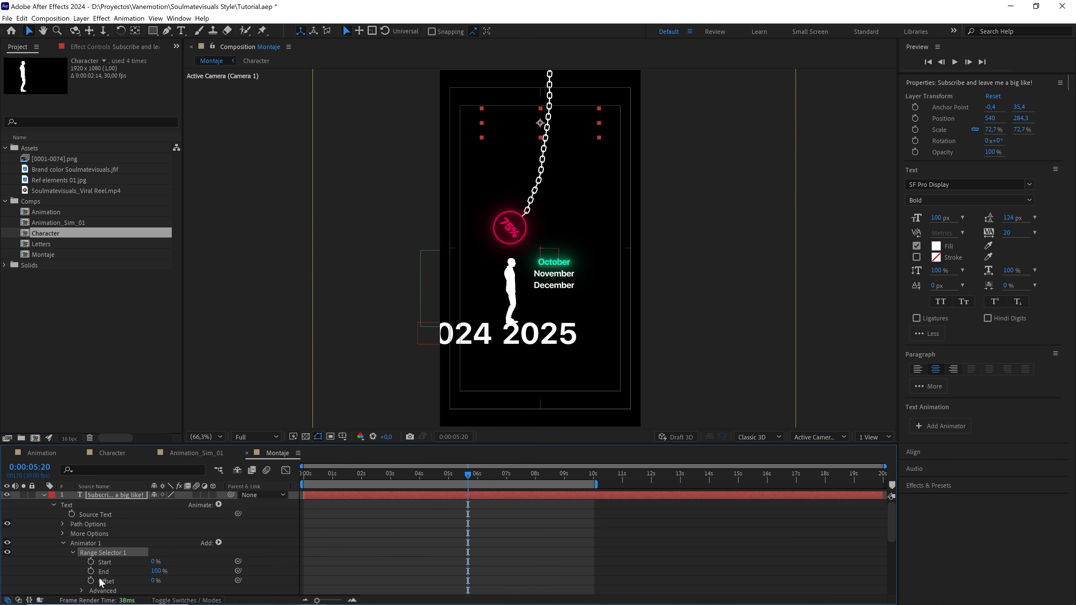
click(91, 581)
drag(138, 582, 64, 584)
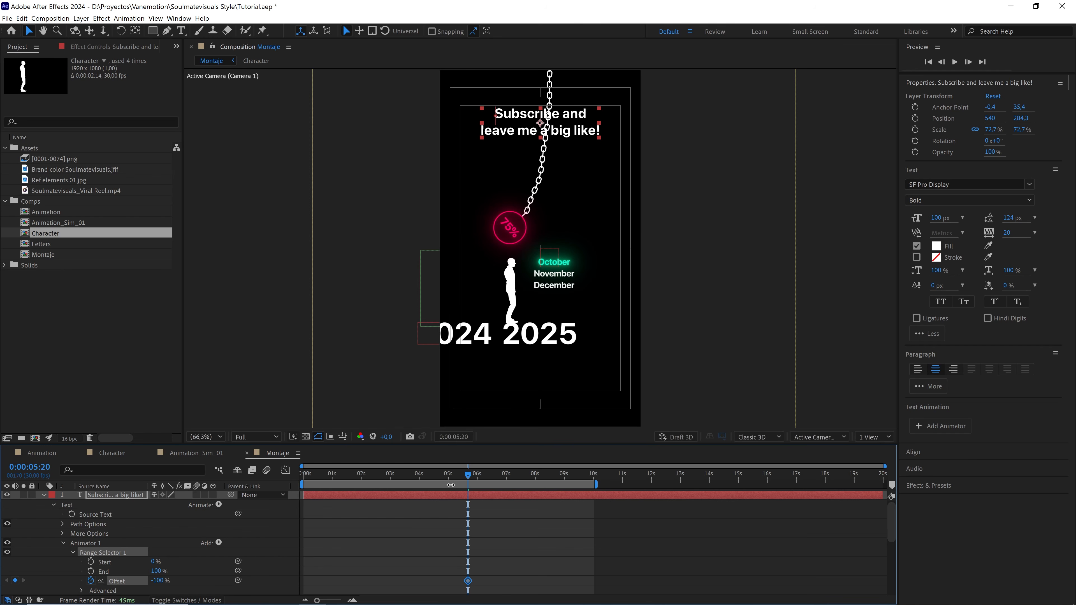
drag(467, 479, 441, 478)
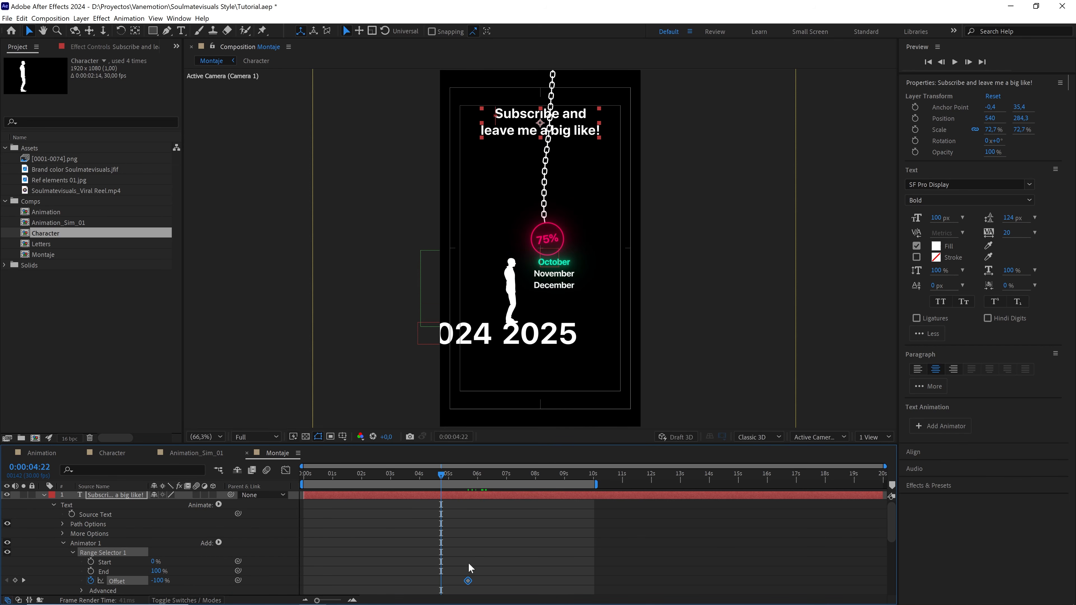
drag(468, 581, 455, 581)
Lower the preview resolution to Quarter and set an Offset keyframe of 100% at 0:00:07:24
click(256, 437)
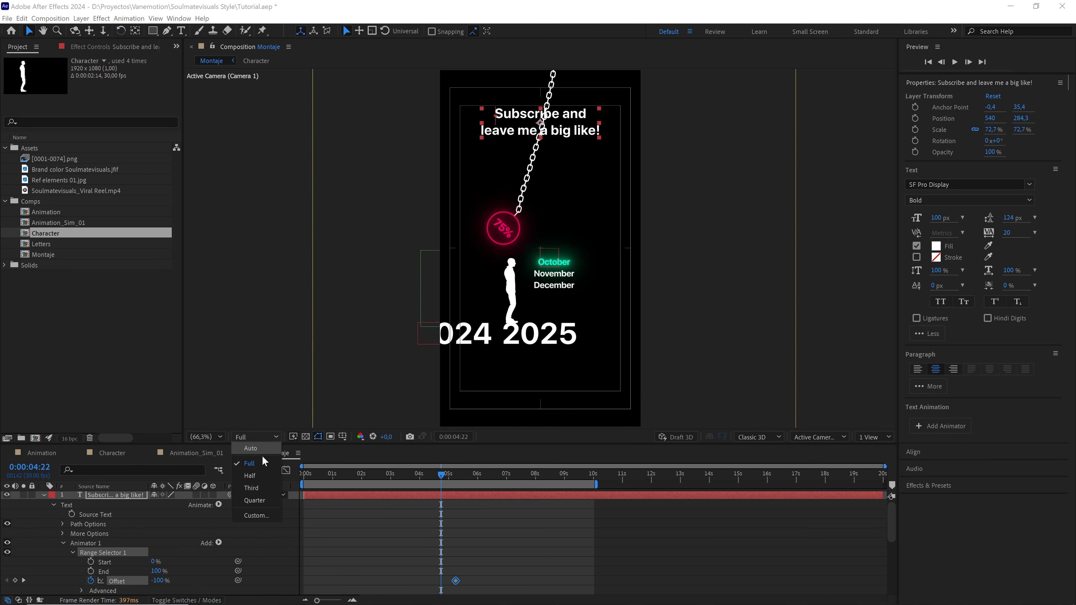
click(261, 500)
click(456, 478)
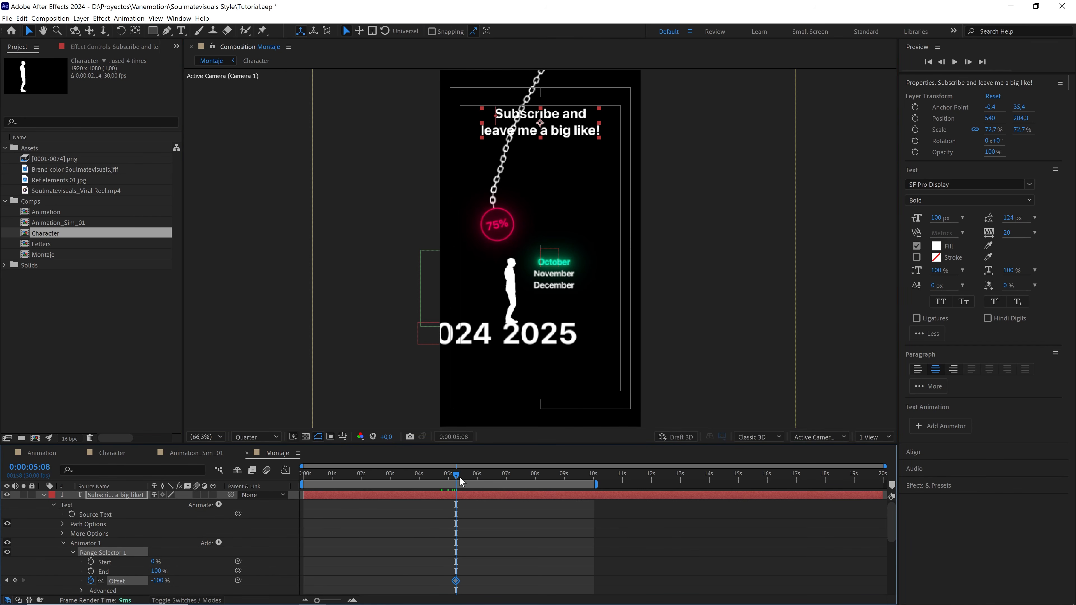
key(space)
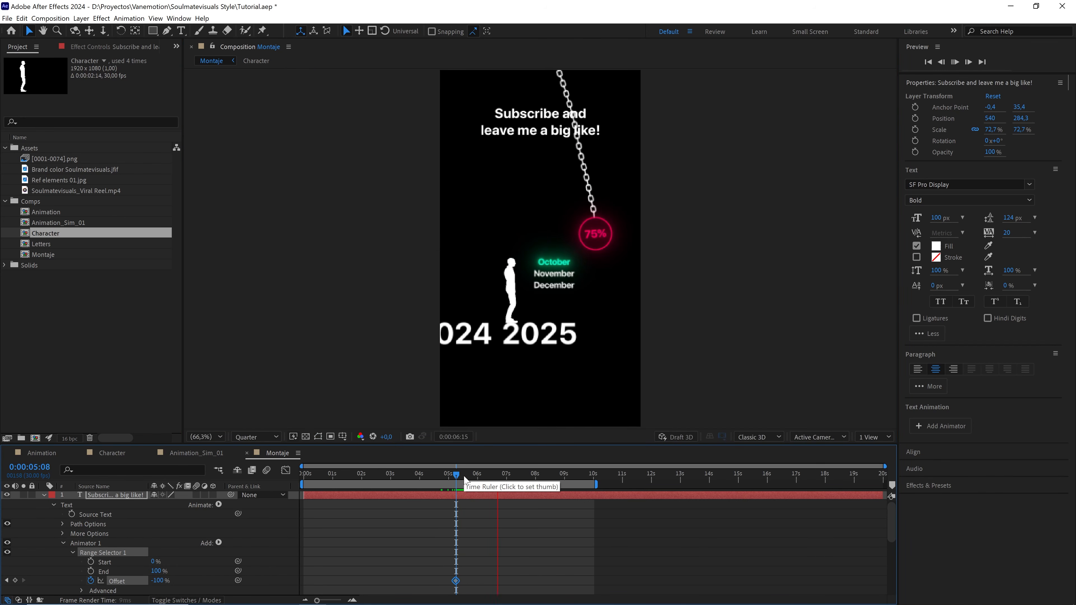
key(space)
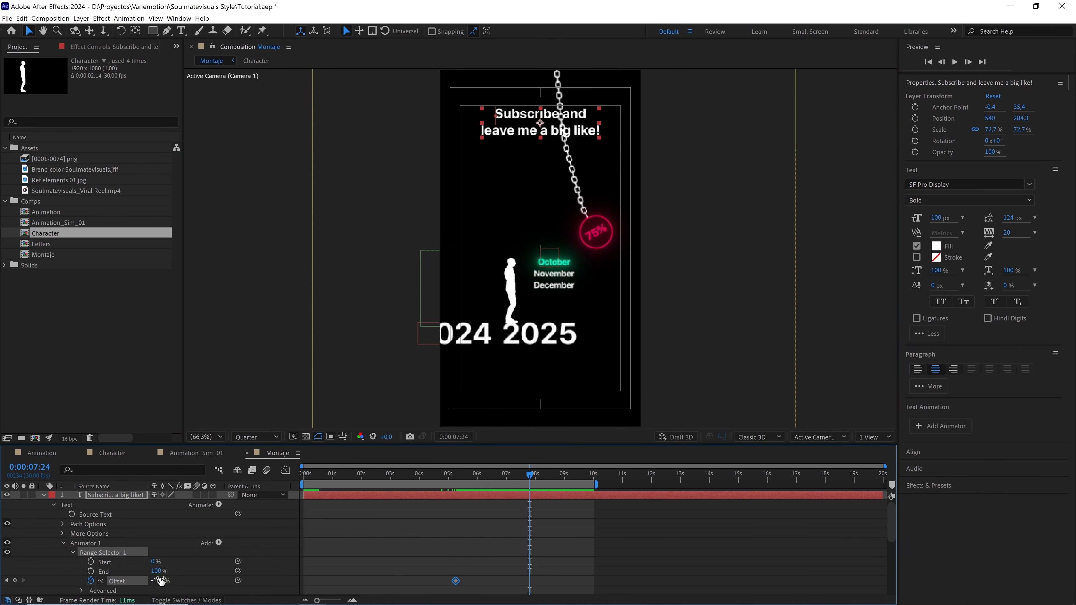
drag(160, 581, 281, 571)
Set the range selector's Shape to Ramp Up and preview the text reveal
click(82, 590)
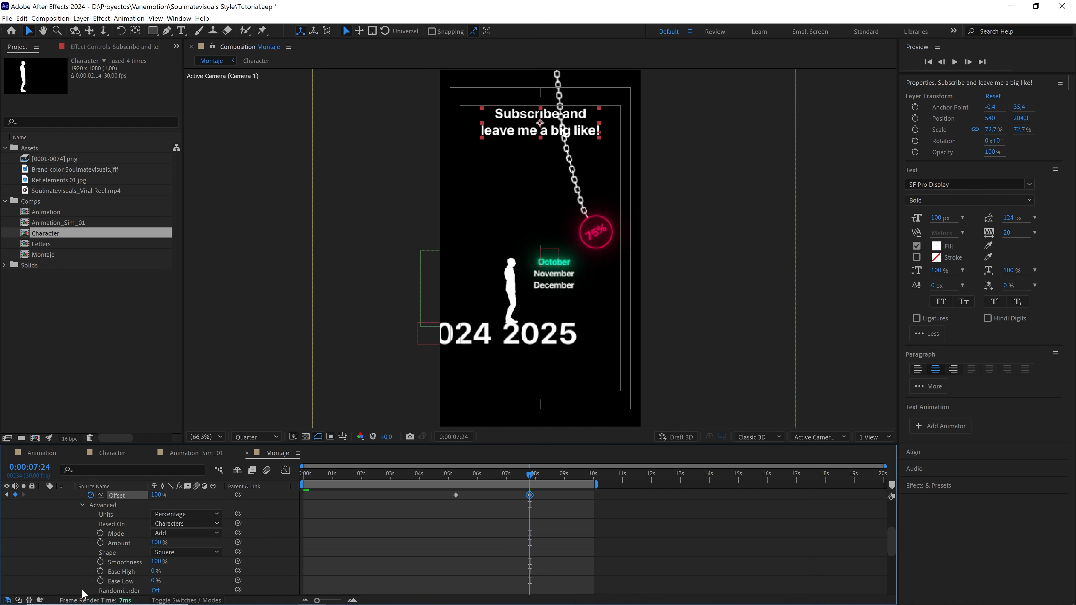
click(173, 552)
click(182, 499)
click(443, 476)
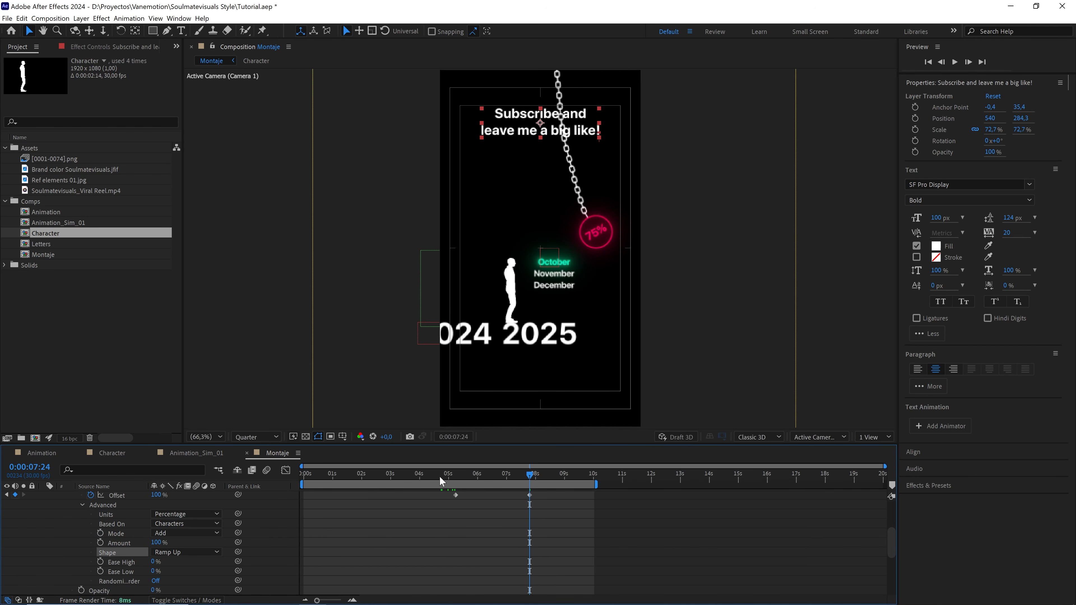
click(497, 503)
key(space)
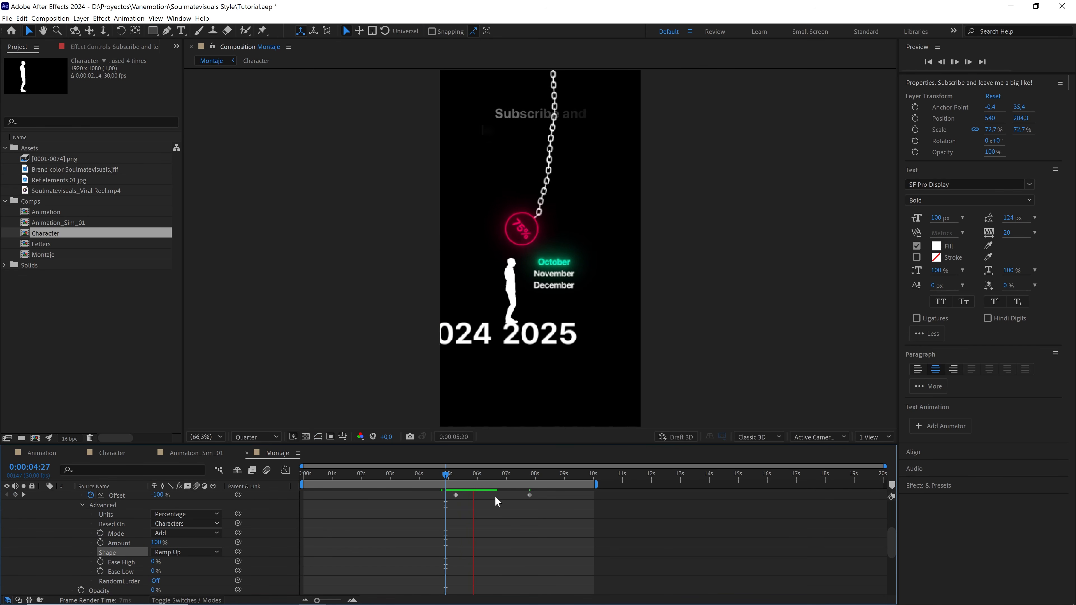
Move both Offset keyframes earlier together, the first to about 0:00:03:18, and preview the reveal timing
drag(543, 505, 408, 495)
click(373, 474)
key(space)
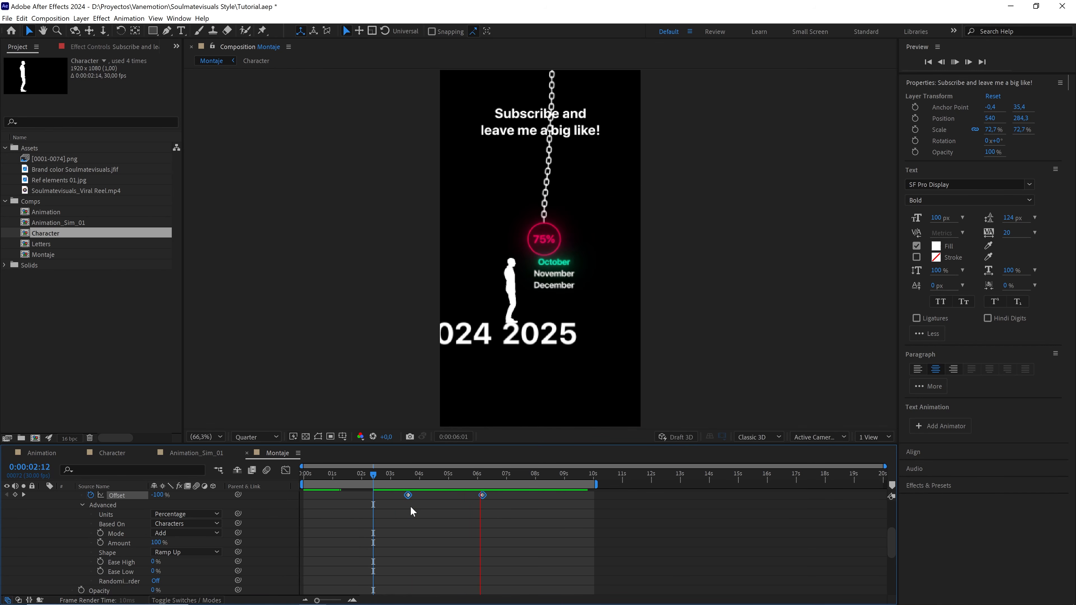
key(space)
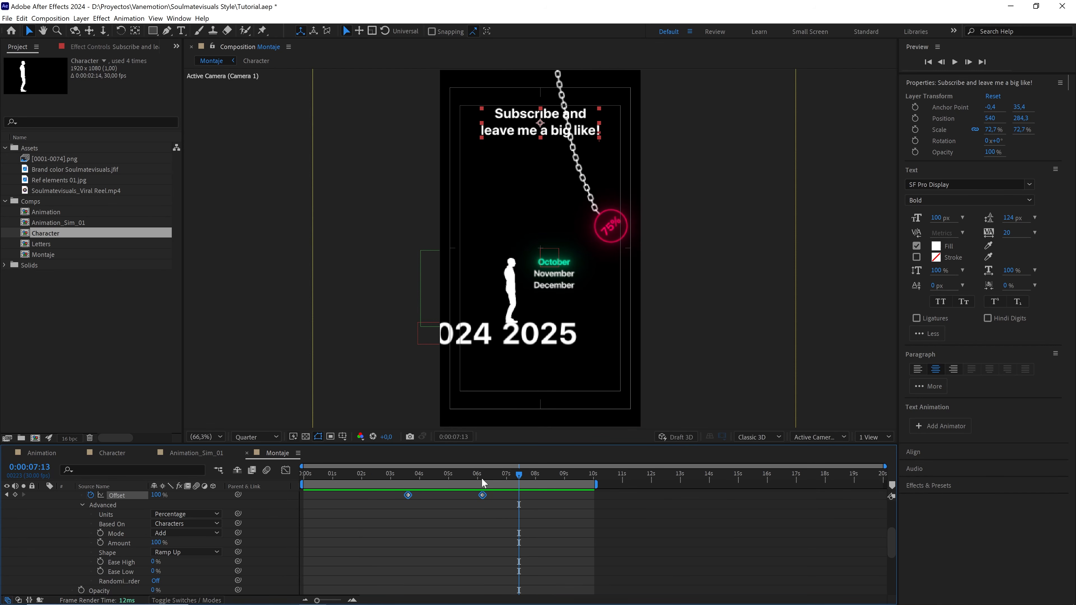
mouse_move(481, 477)
mouse_down()
mouse_move(449, 478)
mouse_move(474, 482)
mouse_up()
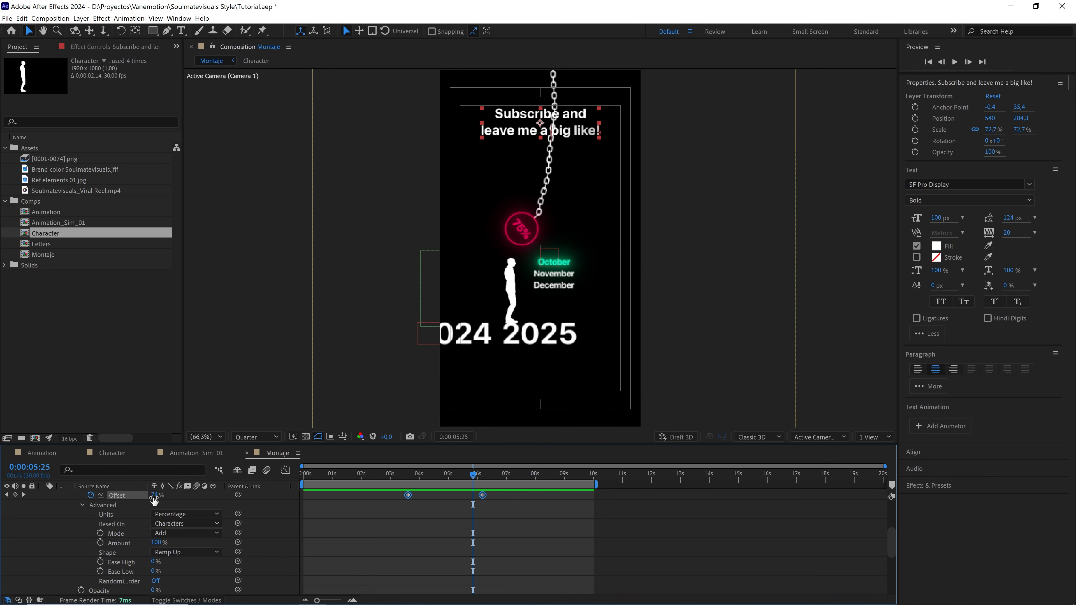
Base the range selector on Words and preview the text reveal from 0:00:03:09
click(186, 524)
click(177, 558)
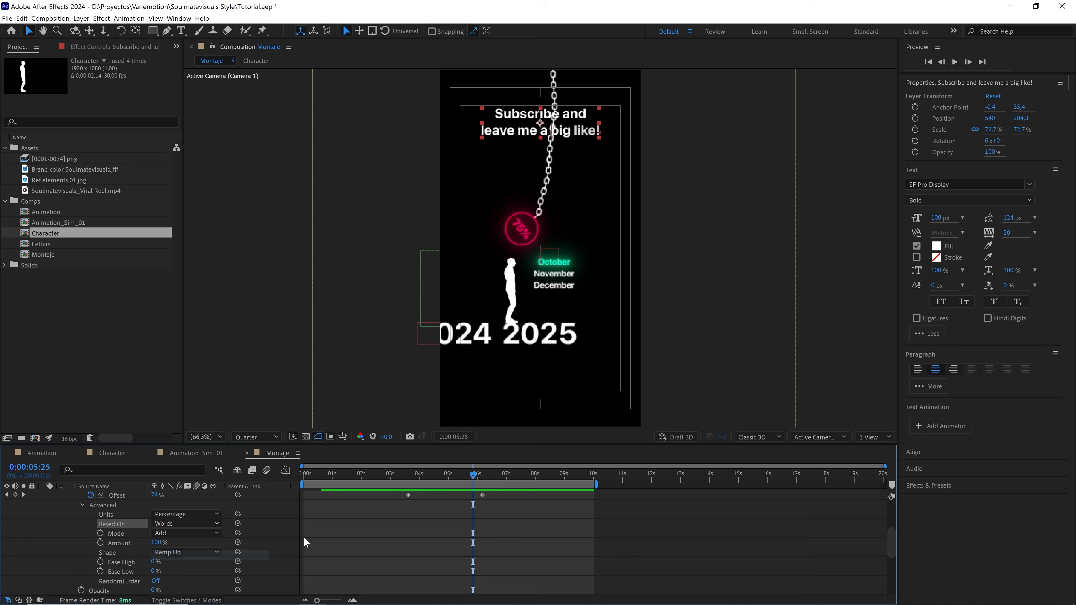
drag(456, 478, 399, 479)
key(space)
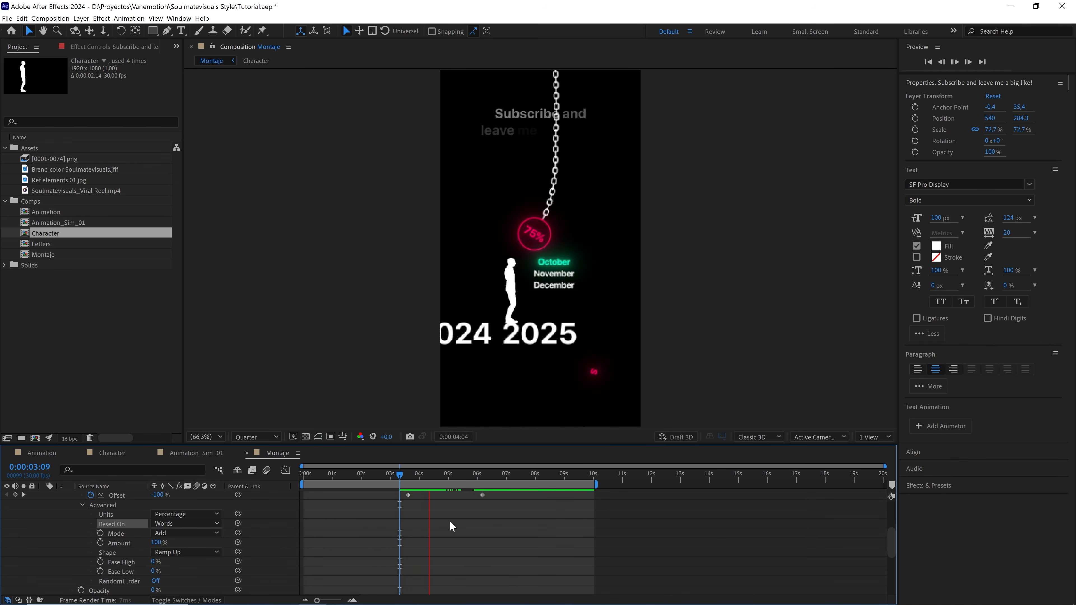
key(space)
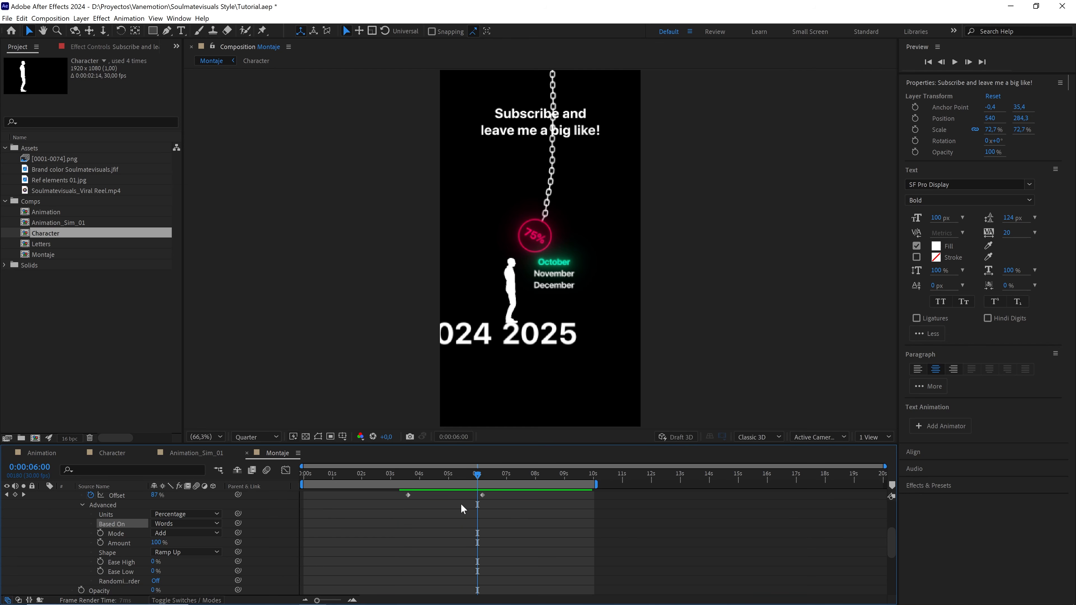
Shift both Offset keyframes together so the first sits at about 0:00:04:04, preview the result, and collapse the text layer's properties
drag(460, 504, 423, 520)
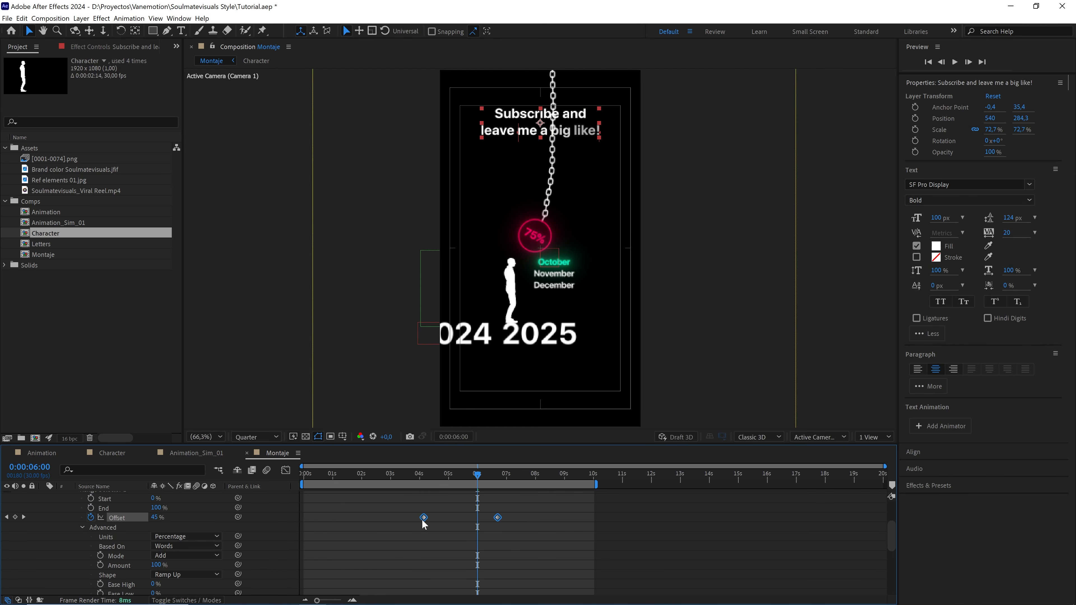
click(432, 476)
key(space)
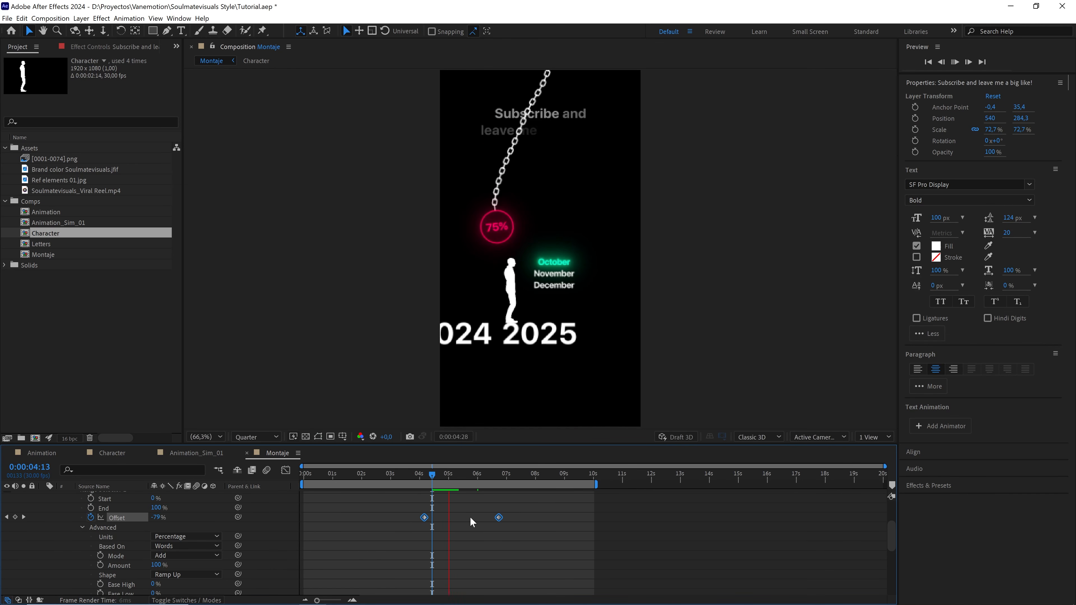
key(space)
scroll(75, 516, up, 3)
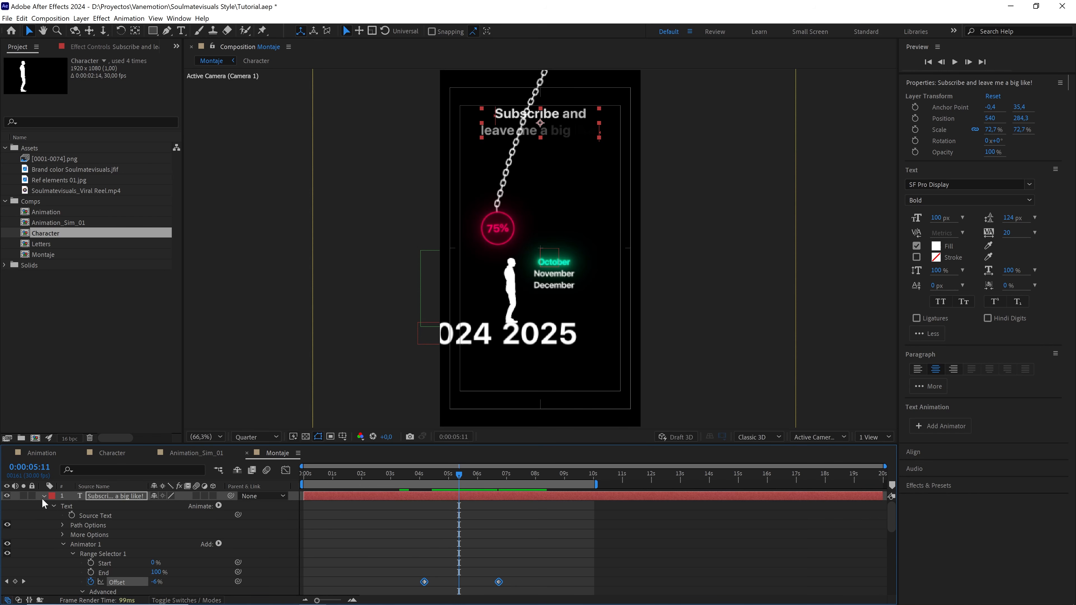
click(43, 496)
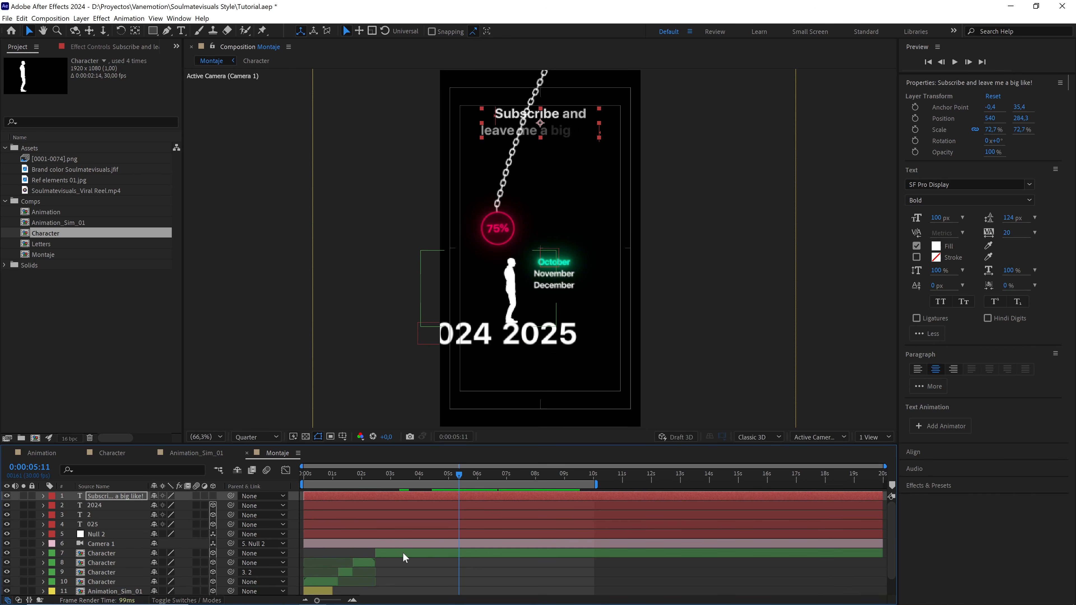
Select the longer Animation_Sim_01 layer and briefly hide and show it to check what it contributes to the frame
scroll(403, 552, down, 1)
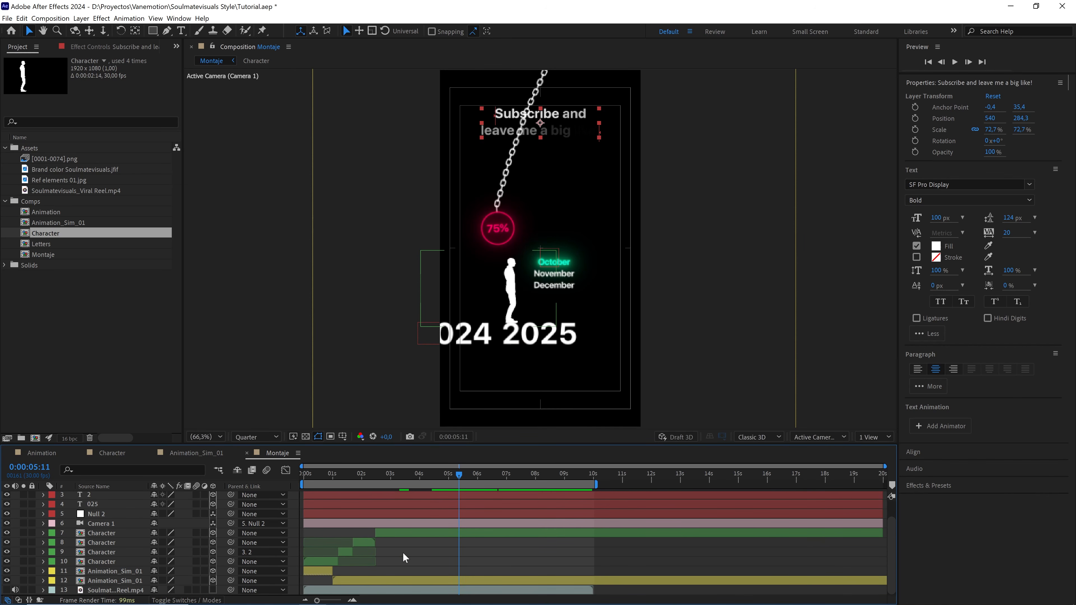
click(414, 580)
scroll(545, 280, down, 3)
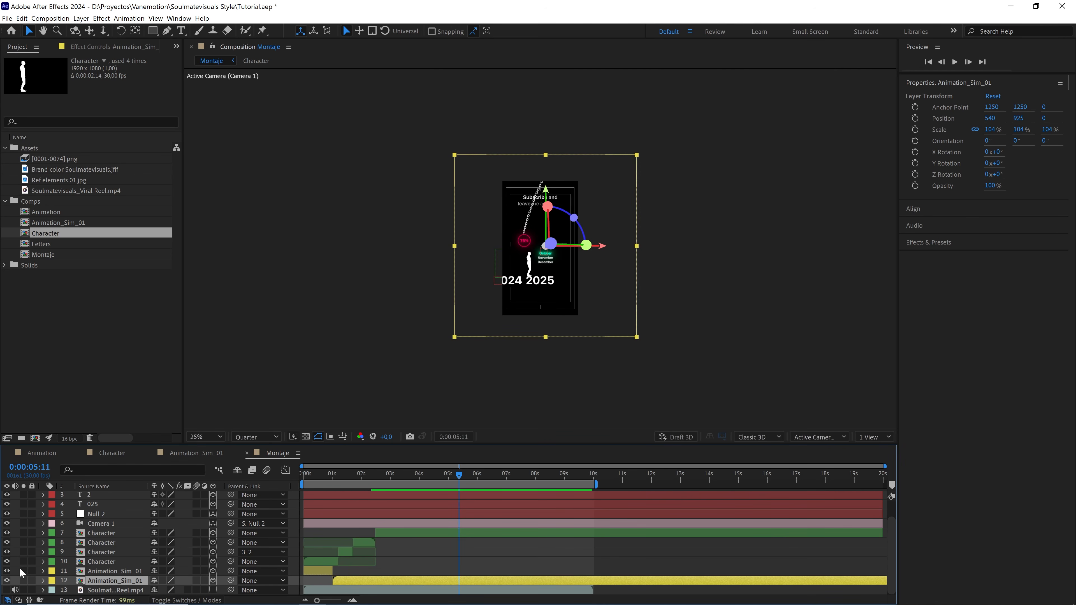
click(6, 581)
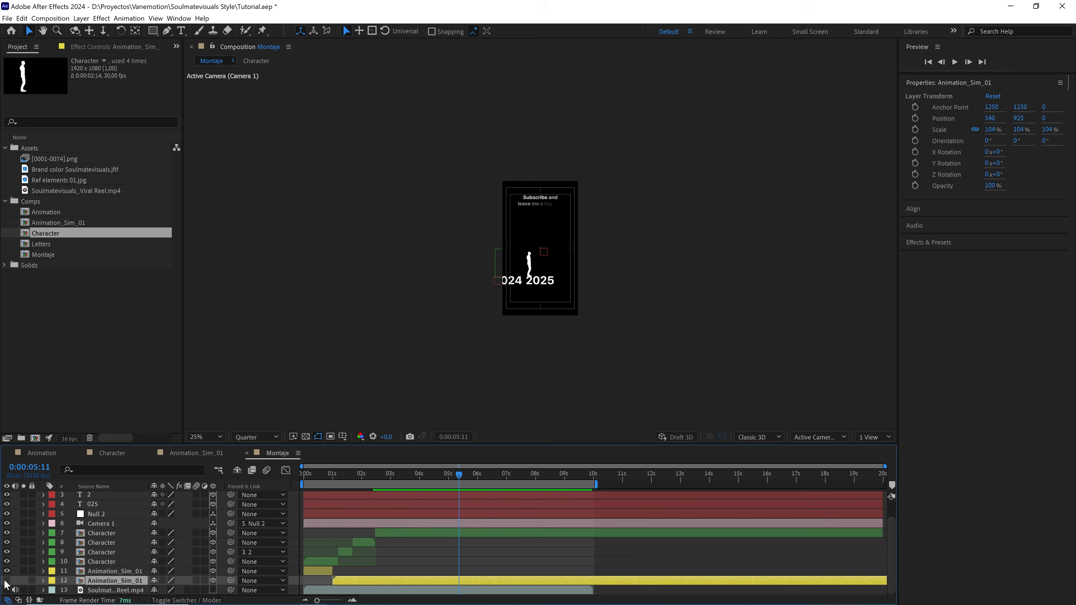
click(6, 581)
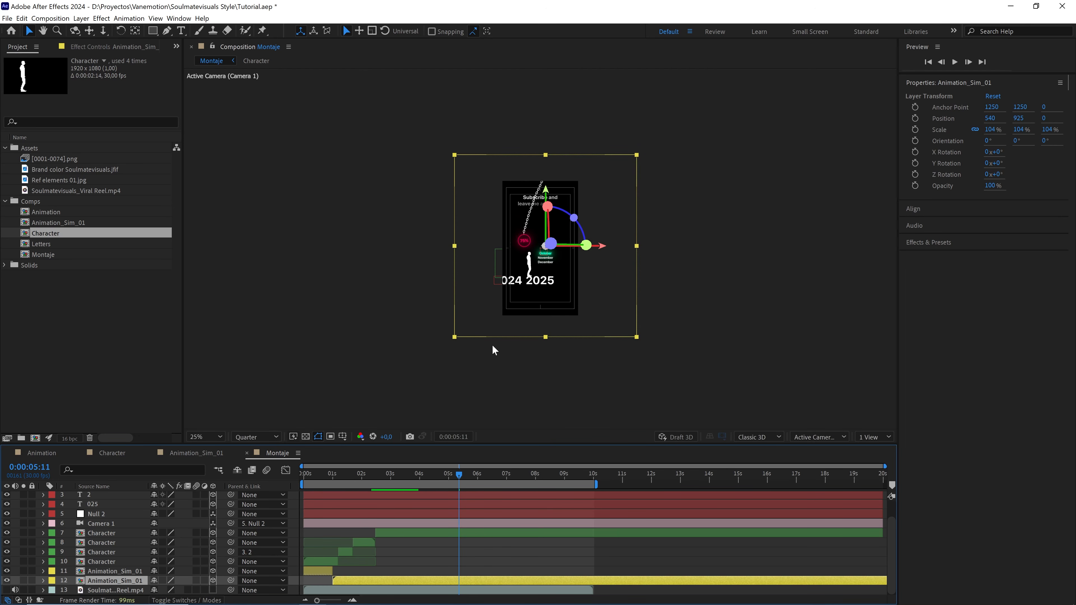
Draw a wide rectangular mask across the top of the longer Animation_Sim_01 layer and set its mode to Subtract
click(153, 31)
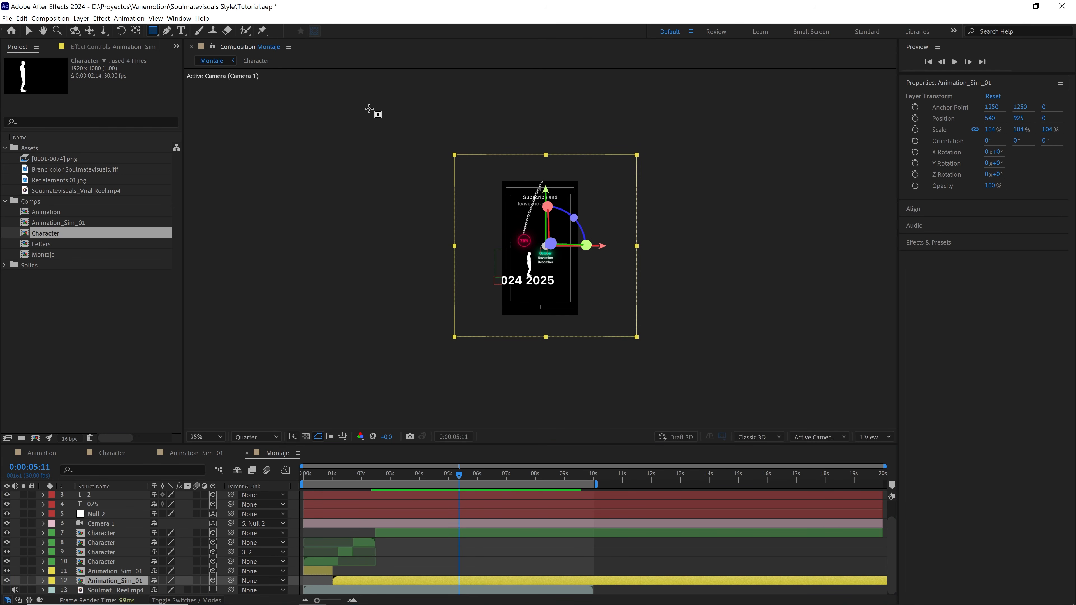
drag(361, 100, 726, 201)
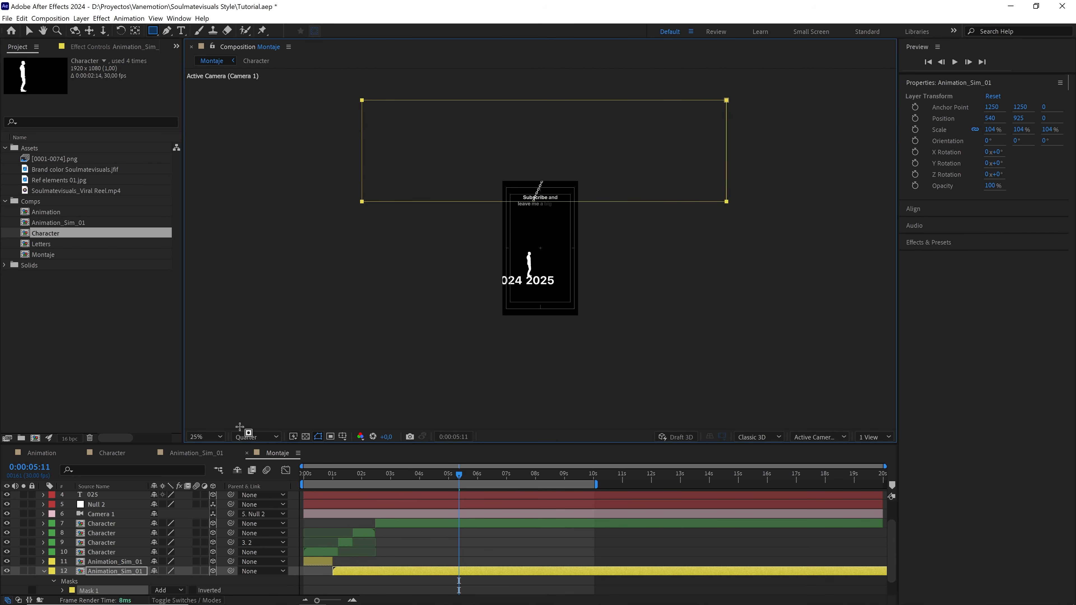
click(167, 590)
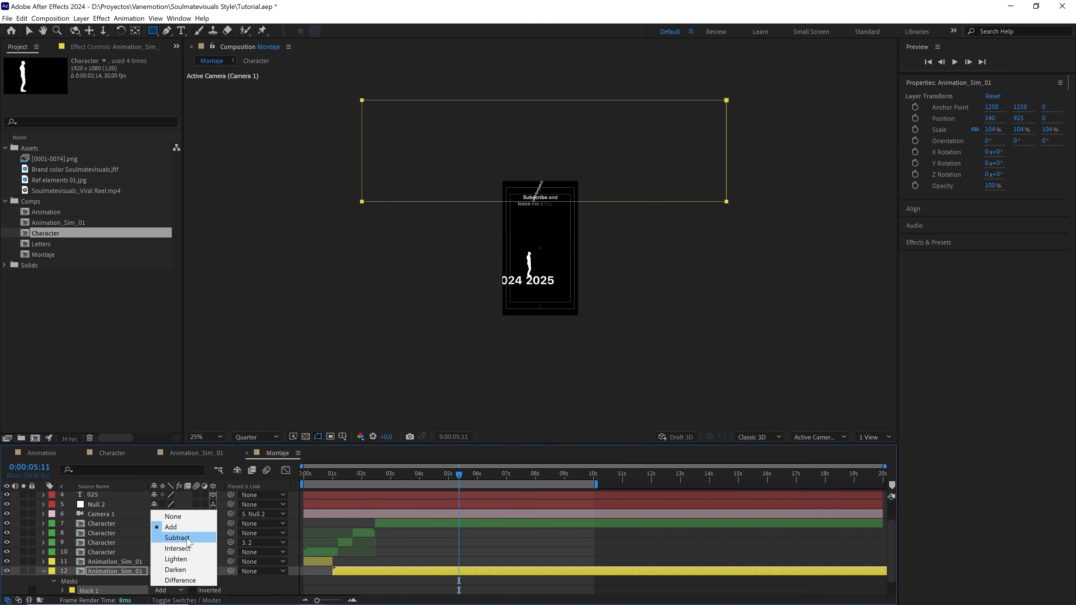
click(189, 544)
key(period)
key(comma)
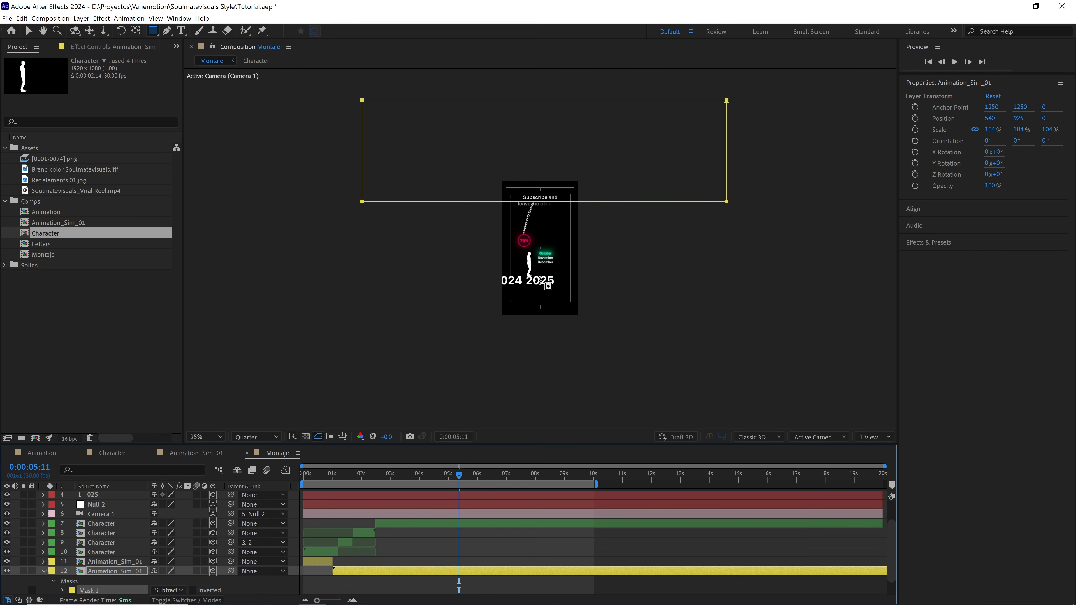
Set the Animation_Sim_01 mask's feather to 234 pixels and lower the mask's bottom edge slightly
key(v)
drag(756, 193, 344, 222)
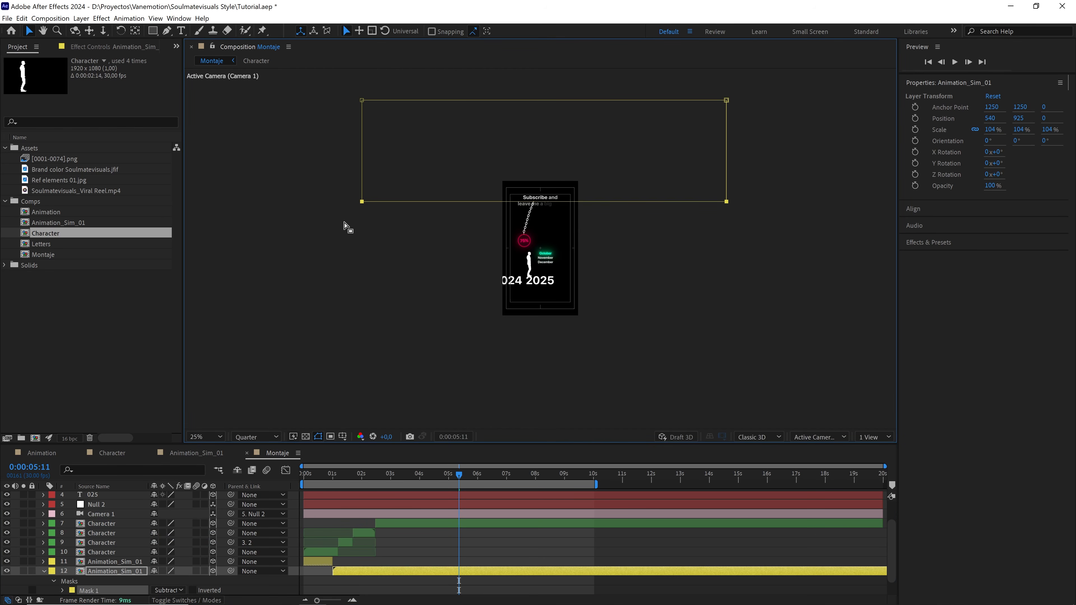
click(63, 591)
key(period)
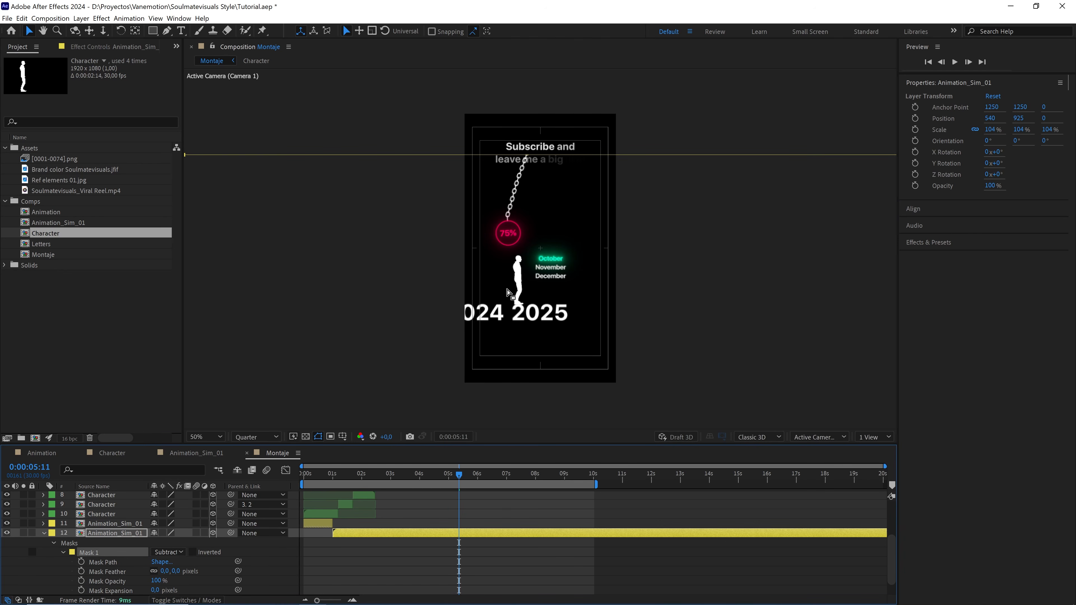
drag(178, 571, 230, 558)
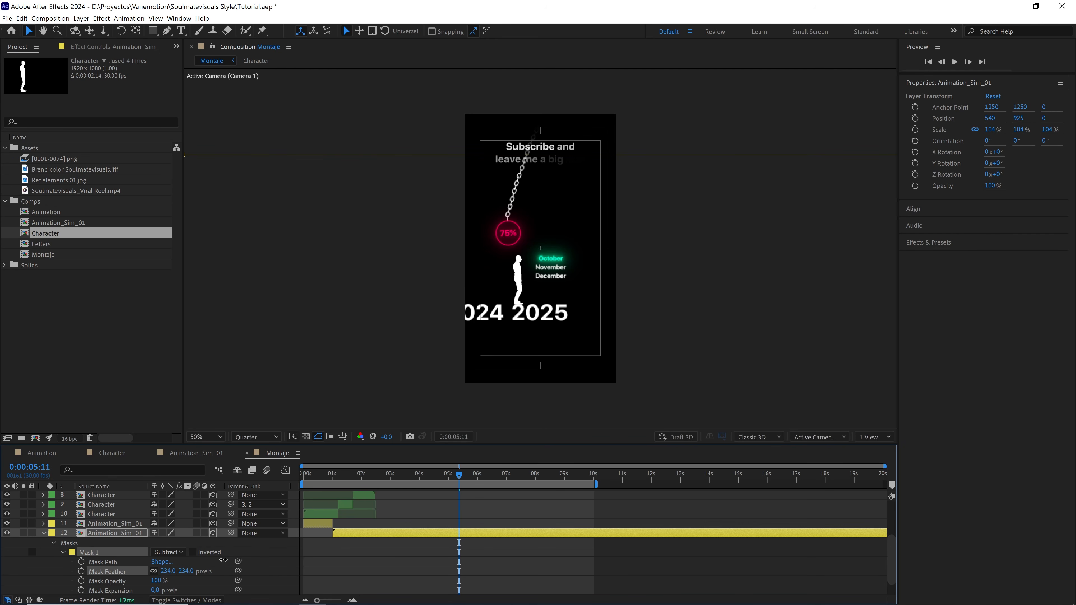
key(comma)
drag(342, 198, 739, 244)
drag(726, 203, 727, 211)
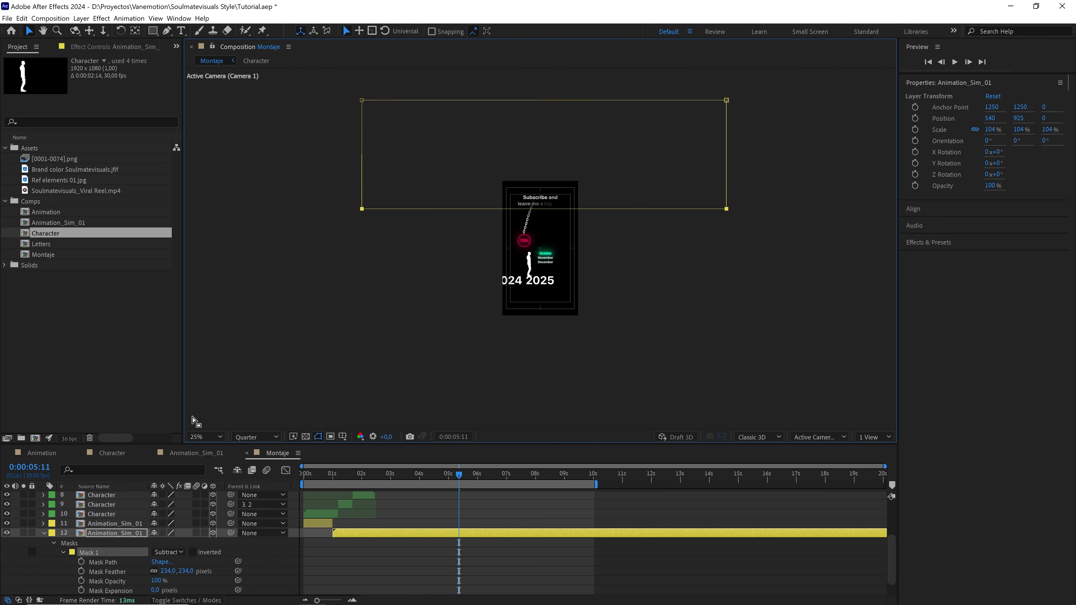
Animate the Mask Path: move the current shape's keyframe to about 0:00:05:07 and raise the bottom edge above the frame at 0:00:04:02
scroll(456, 507, up, 5)
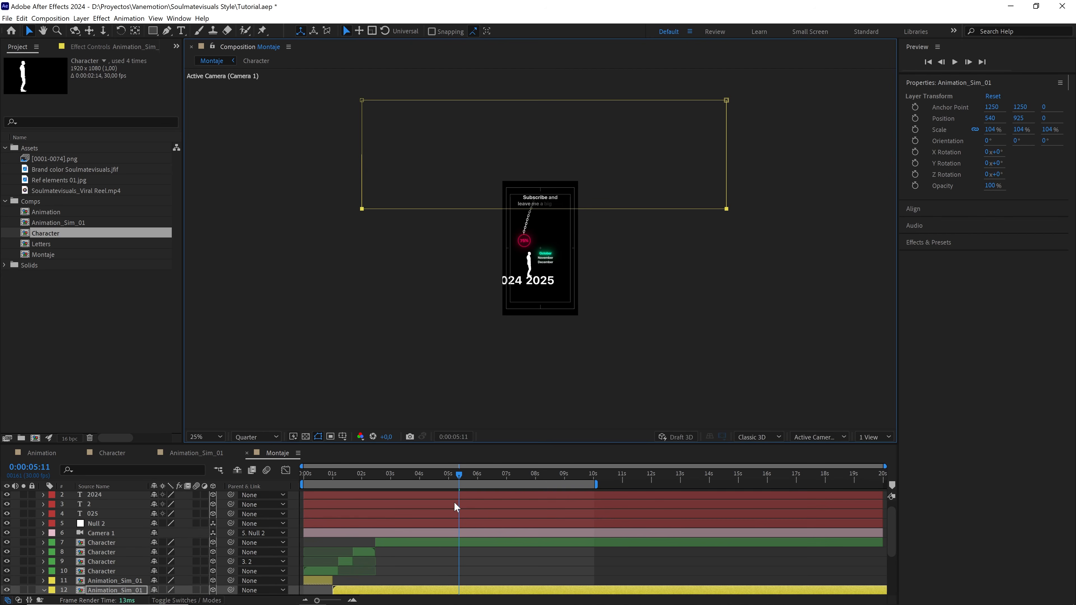
scroll(456, 506, down, 2)
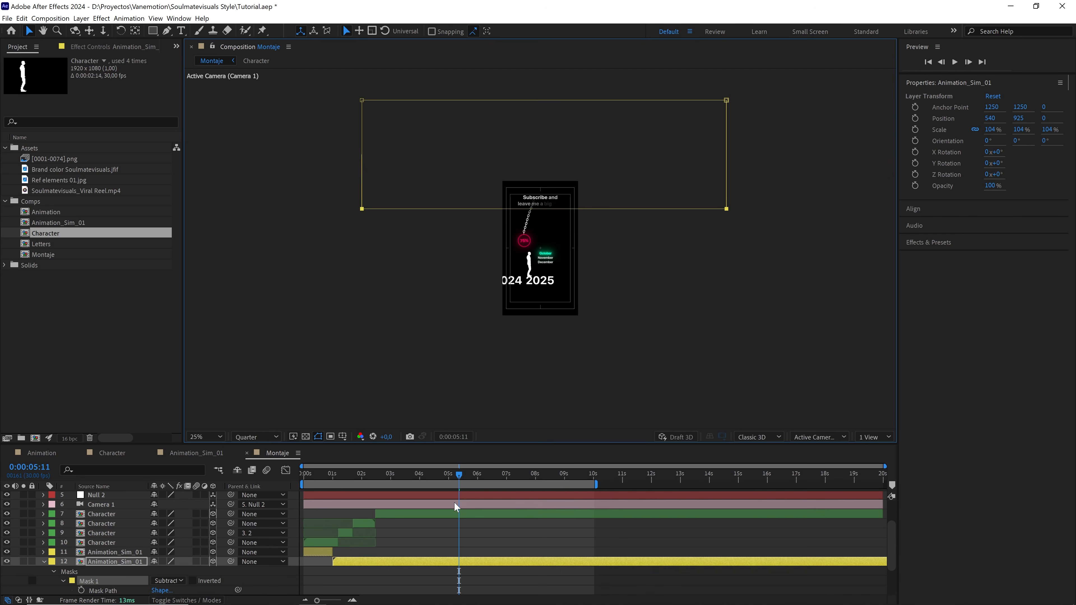
click(421, 476)
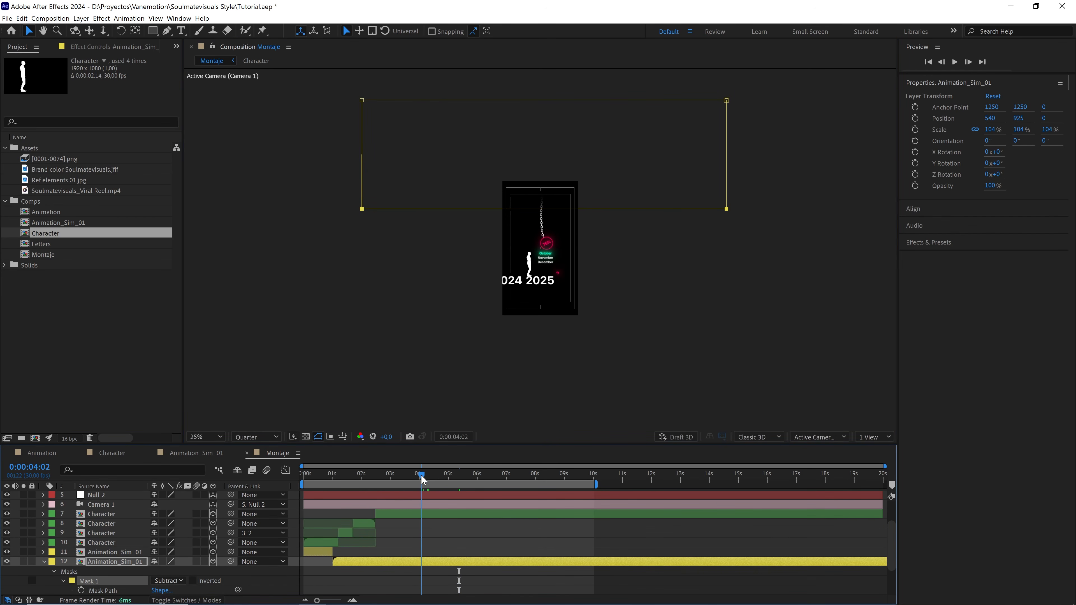
click(82, 590)
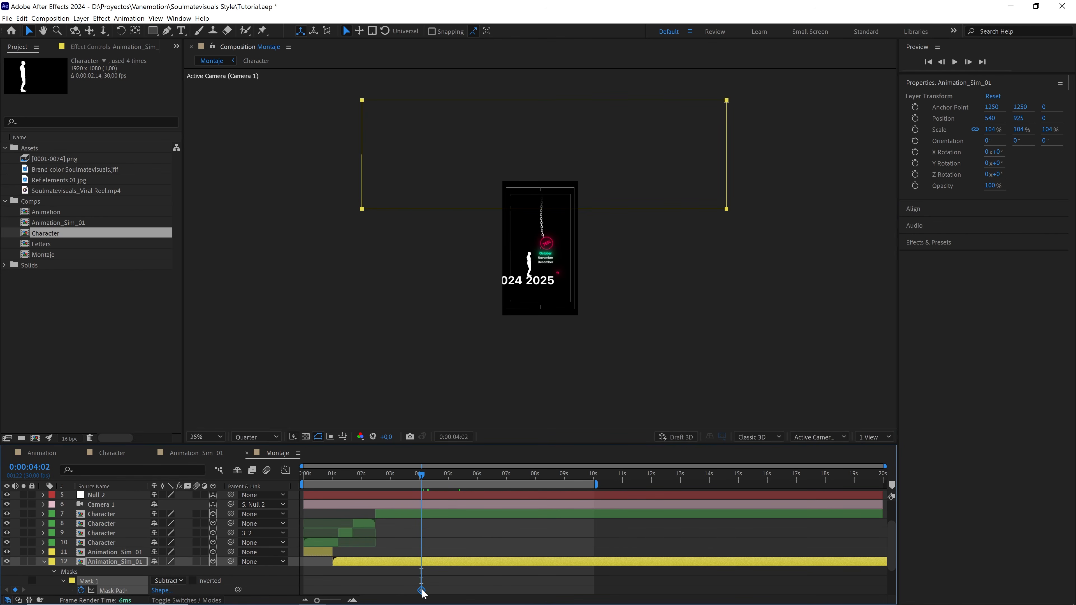
drag(423, 593, 455, 590)
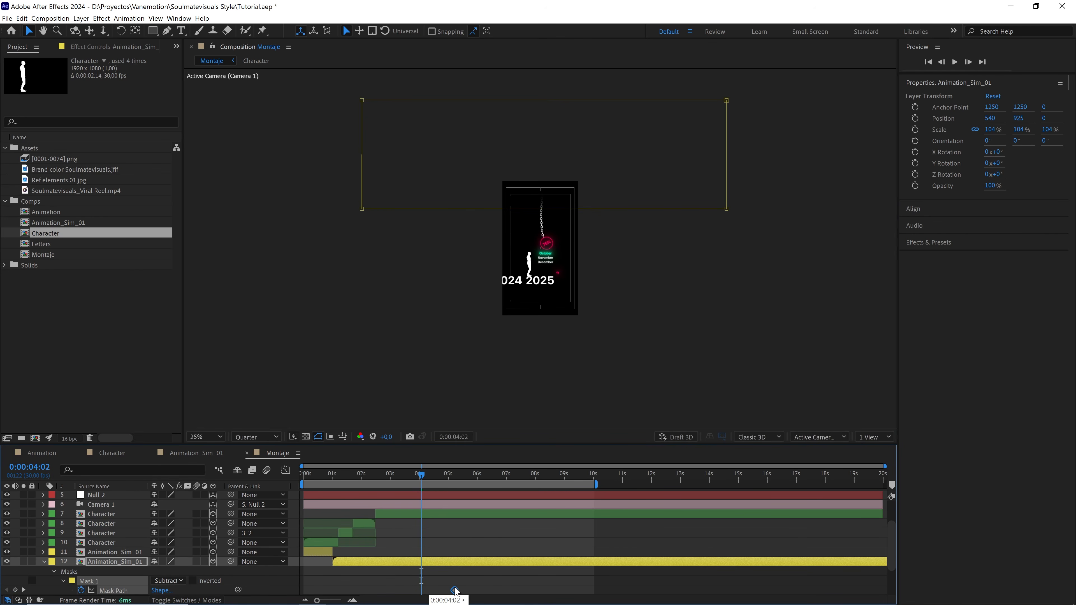
drag(782, 189, 328, 245)
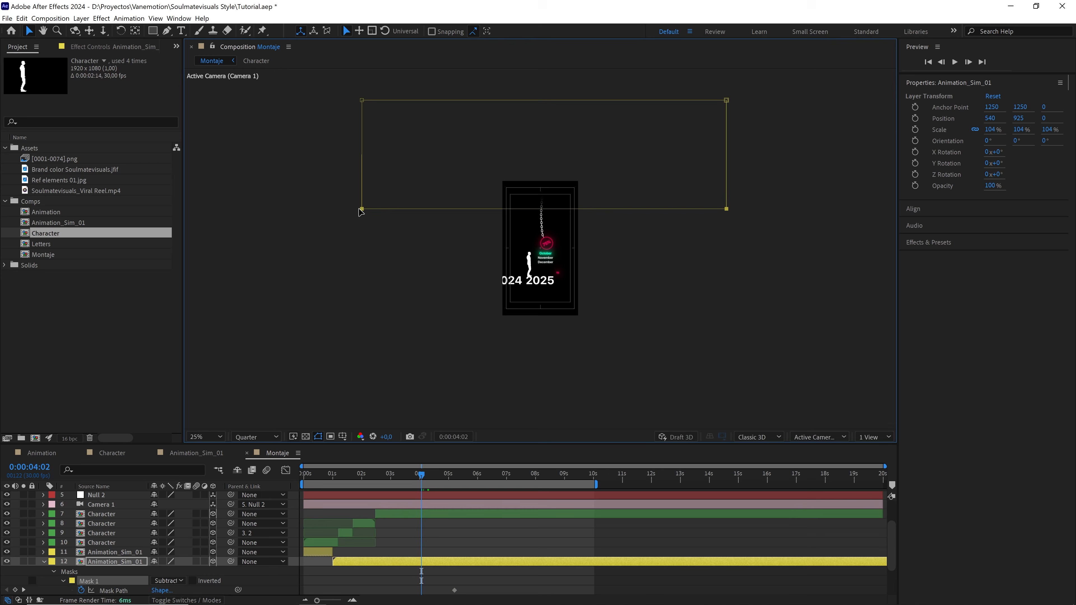
drag(360, 211, 364, 179)
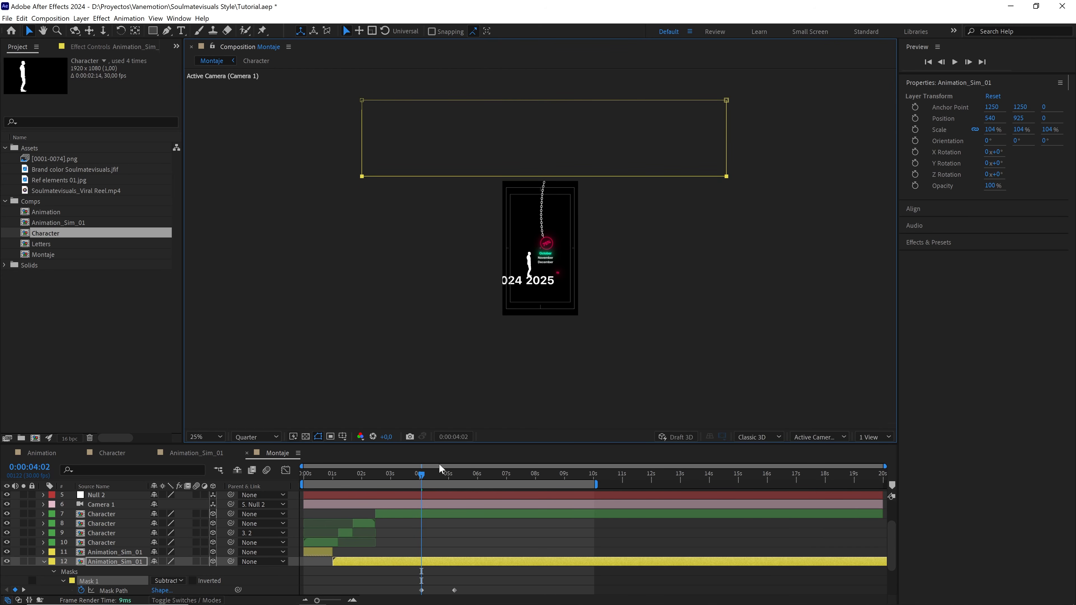
Move the second Mask Path keyframe out to about 0:00:06:10 and preview the chain's fade from 0:00:03:24
drag(427, 478, 462, 481)
drag(455, 590, 488, 590)
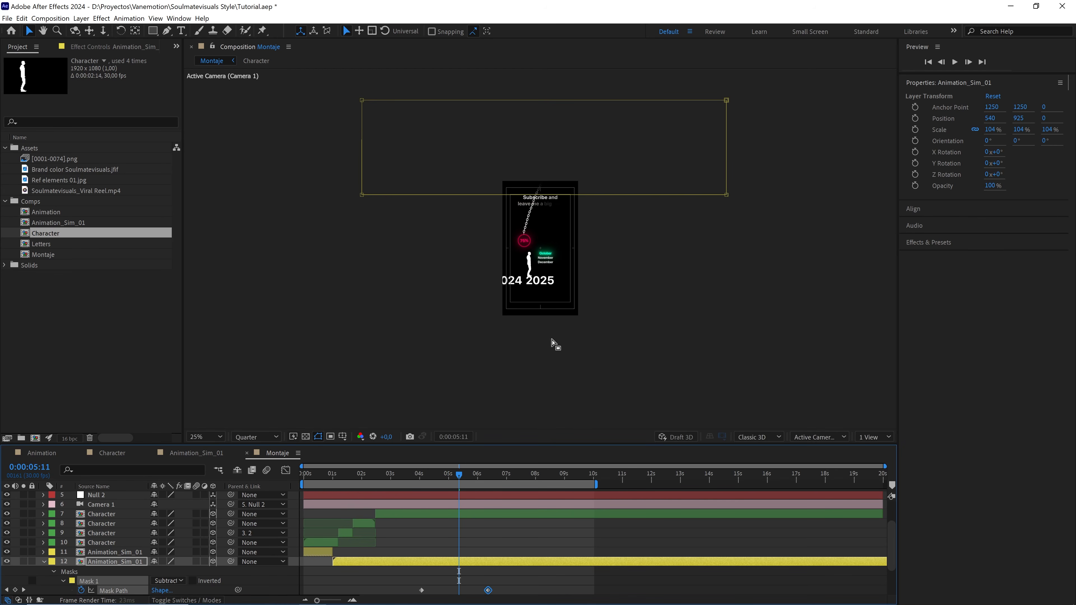
key(period)
key(period)
key(space)
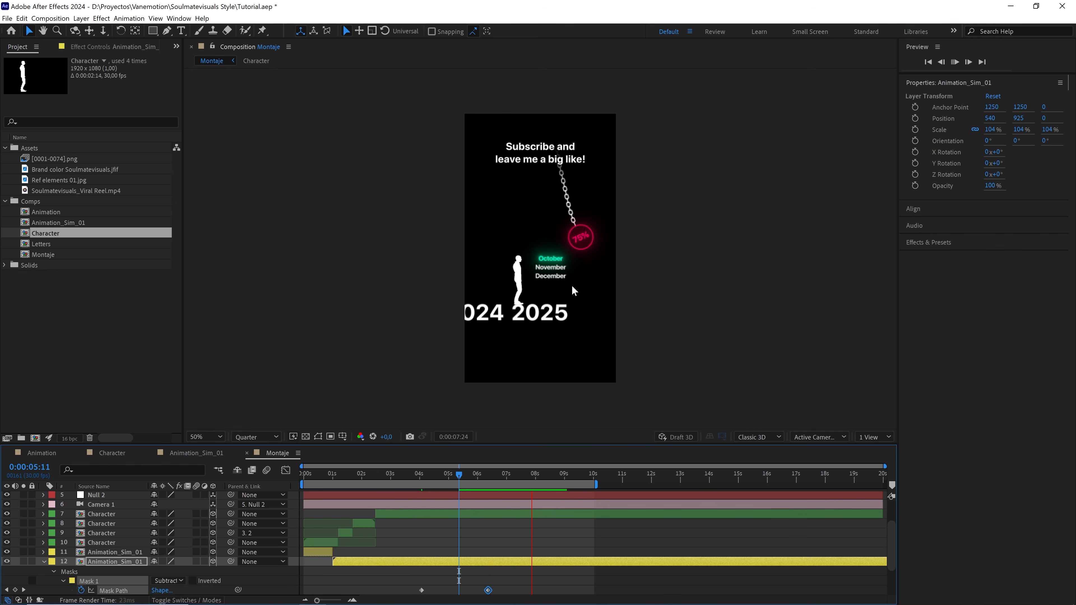
drag(462, 477, 417, 491)
key(space)
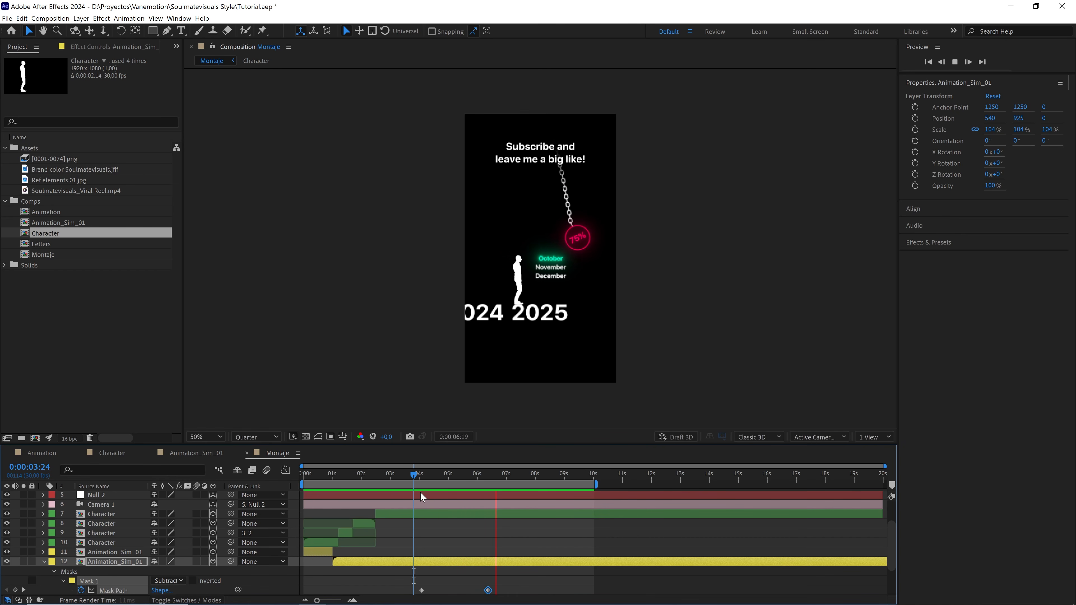
key(space)
Shift both Mask Path keyframes earlier together, the first to about 0:00:03:20, and preview from 0:00:03:17
drag(512, 573, 409, 592)
click(406, 469)
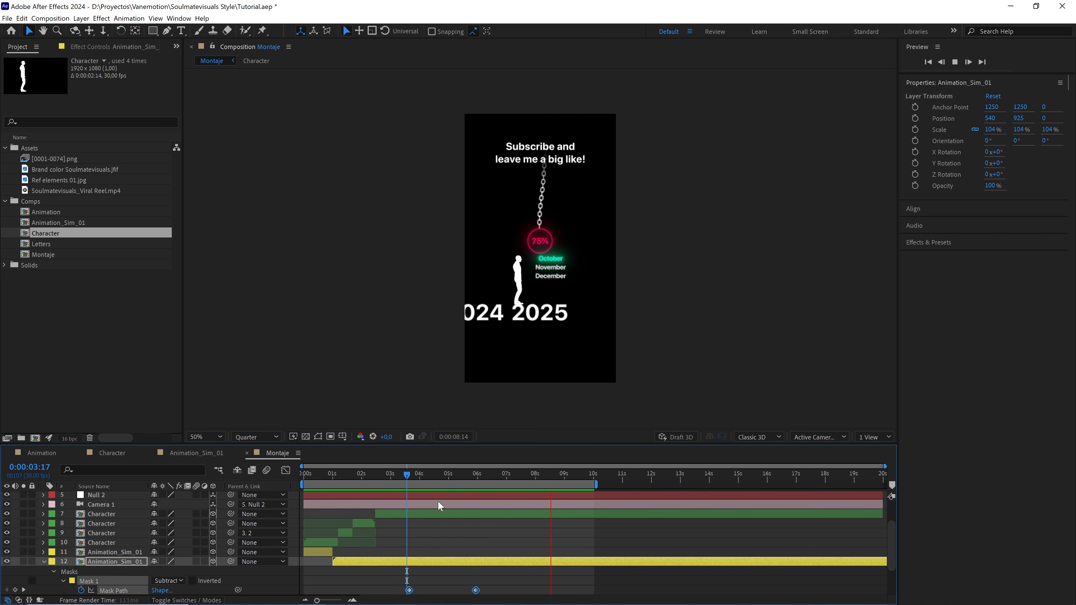
key(space)
Set the preview resolution to Full and draw a rectangular mask around the word "big" on the "Subscribe and leave me a big like!" layer
key(period)
drag(558, 172, 558, 276)
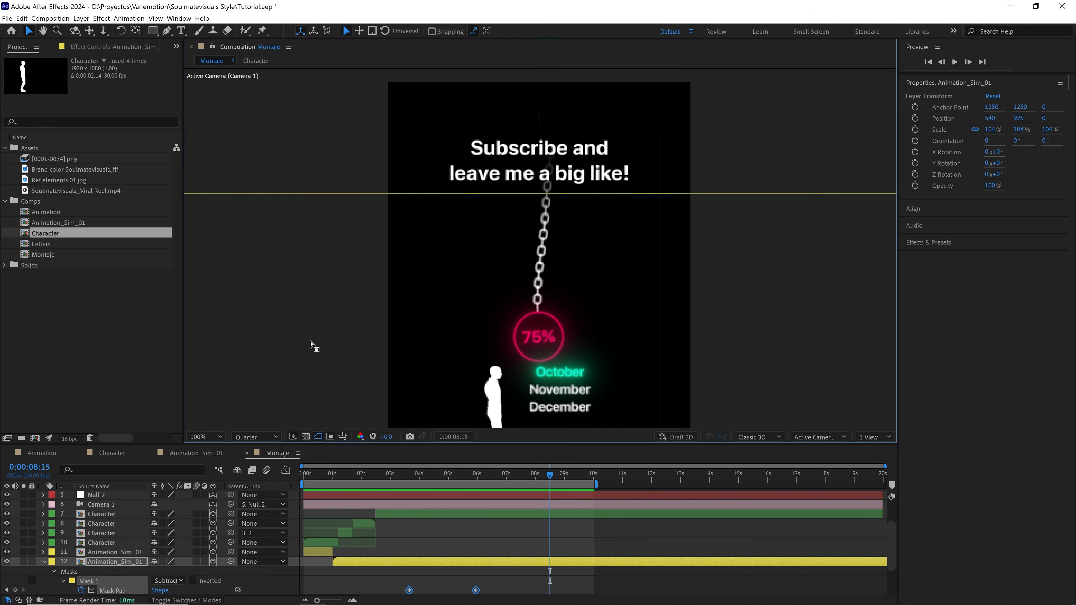
scroll(124, 528, up, 3)
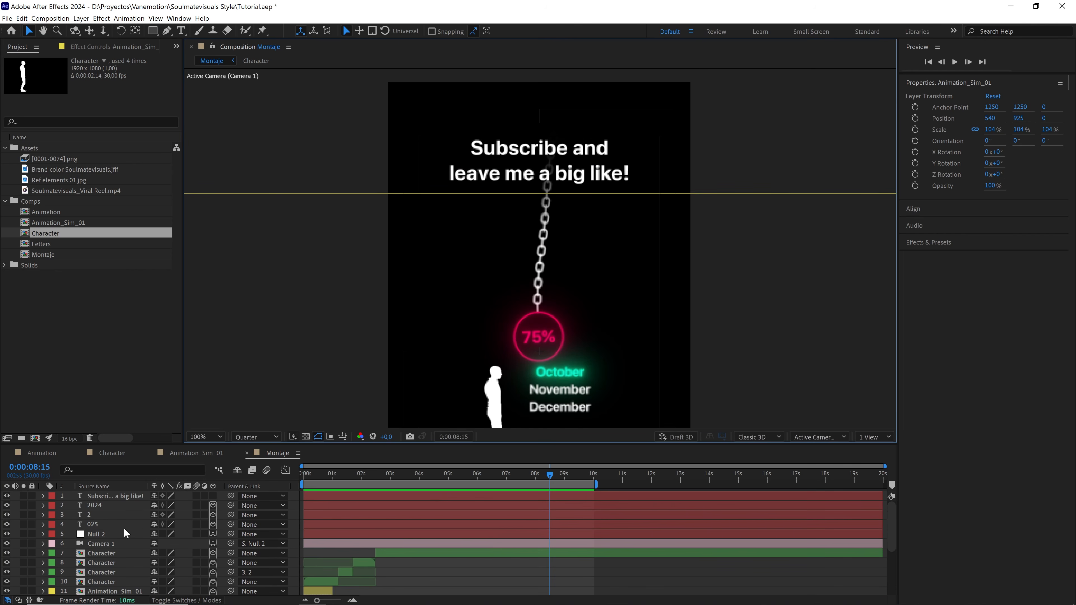
click(126, 493)
click(245, 437)
click(249, 463)
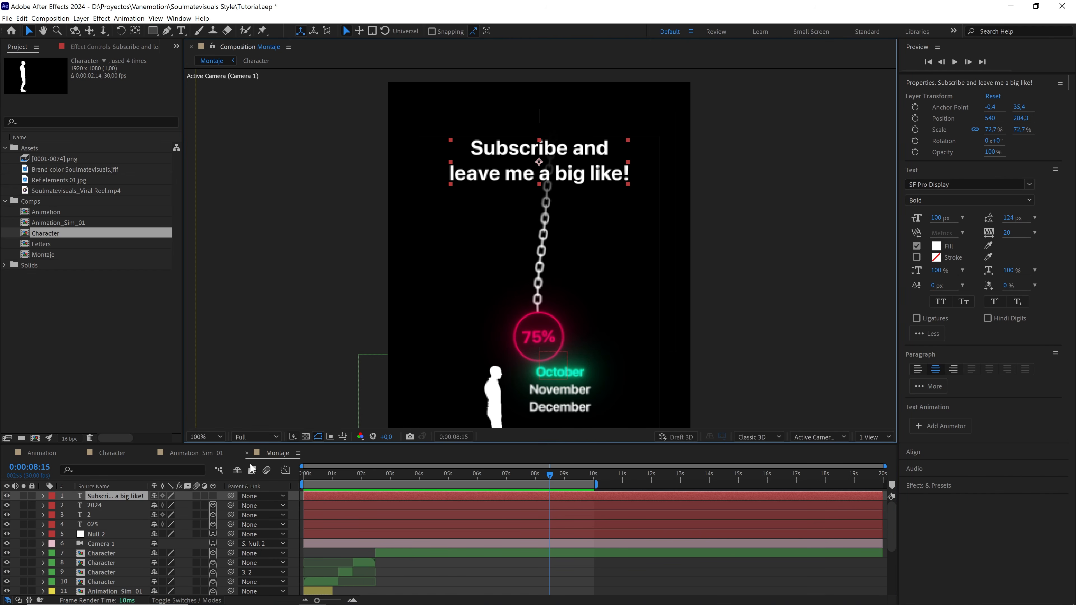
click(153, 32)
drag(551, 157, 588, 192)
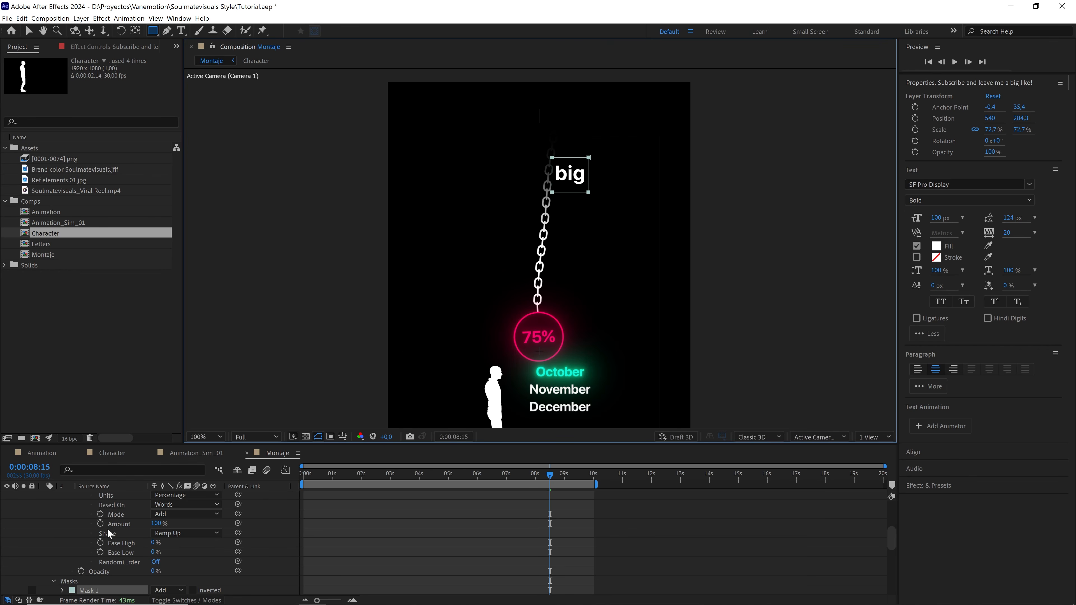
scroll(103, 539, up, 5)
click(43, 496)
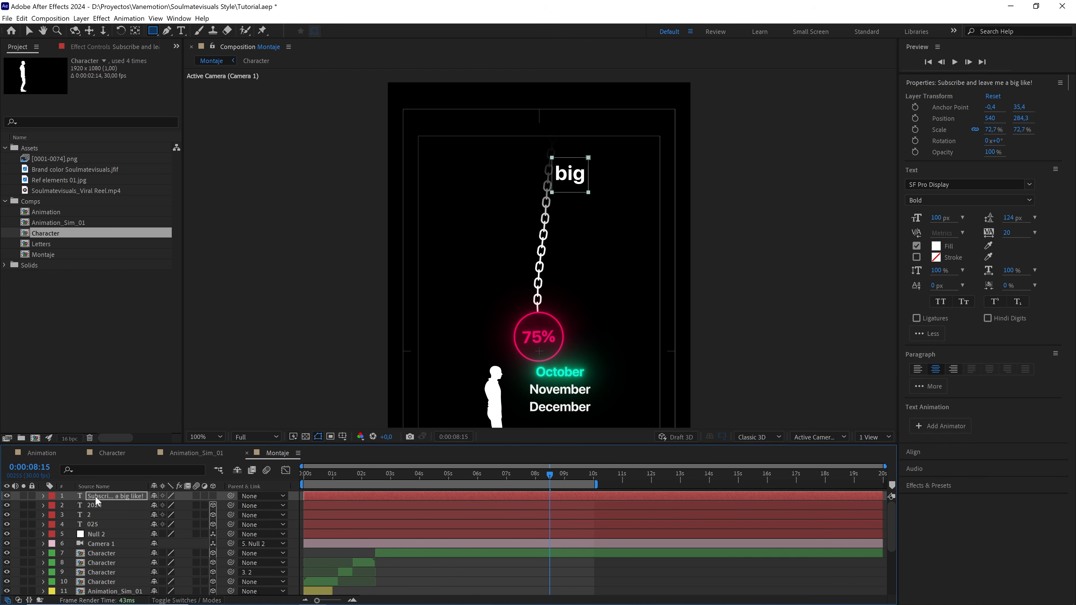
Duplicate the masked text layer, set the duplicate's mask to Subtract, and hide the duplicate
key(ctrl+d)
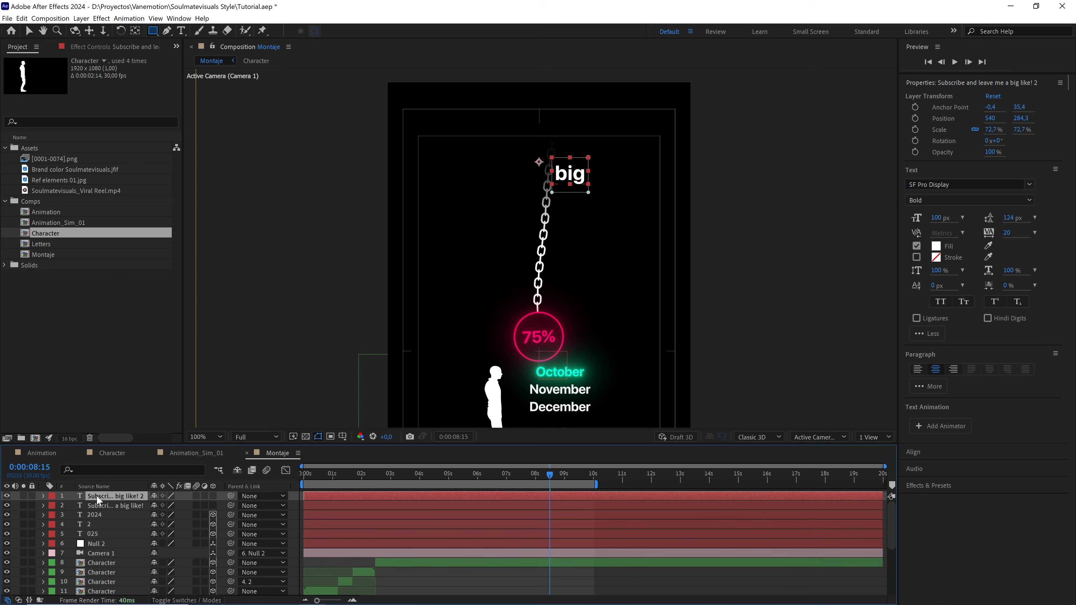
key(m)
click(169, 506)
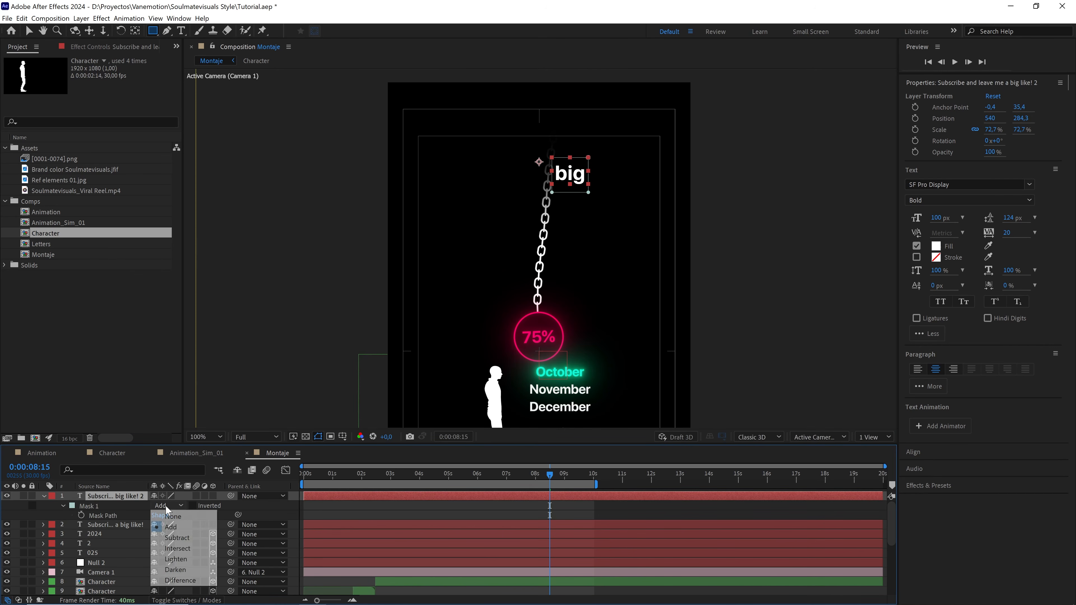
click(175, 536)
click(43, 496)
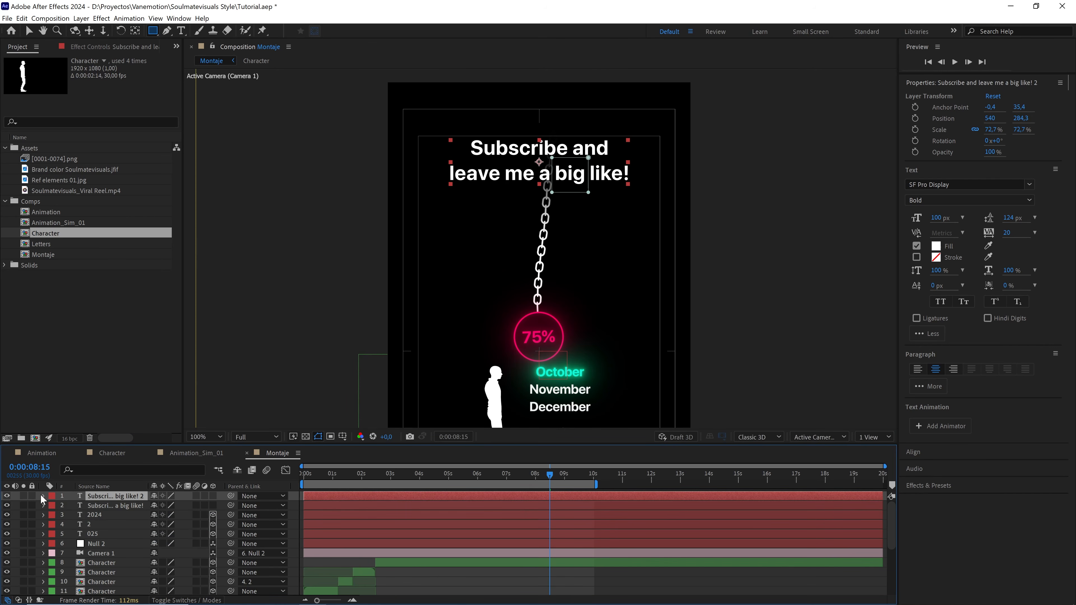
click(6, 496)
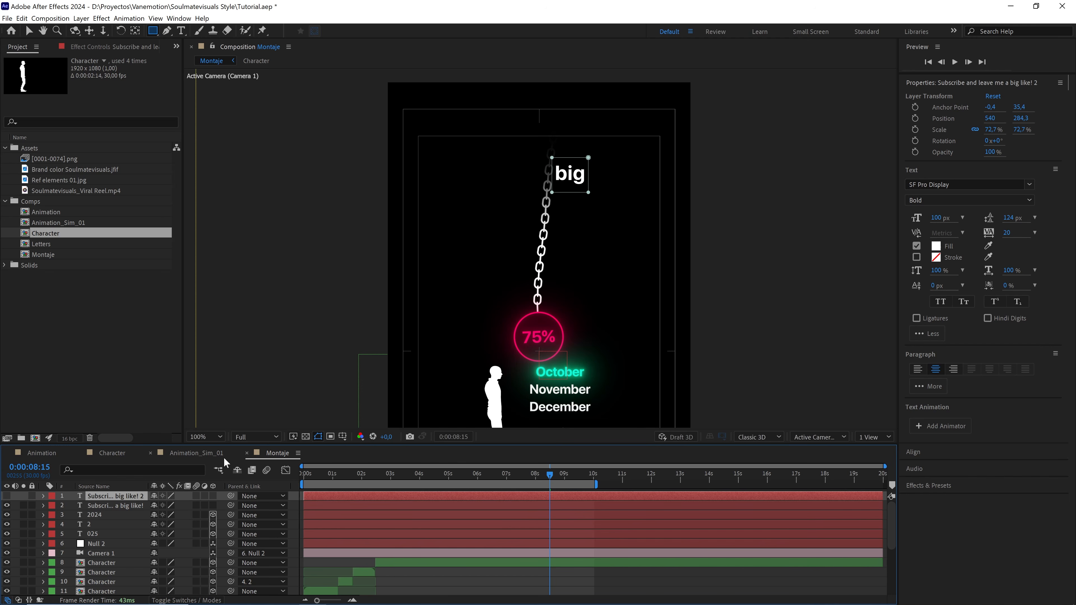
Copy the Deep Glow effect from the October layer in Animation_Sim_01 onto the "big" text layer in Montaje
click(210, 454)
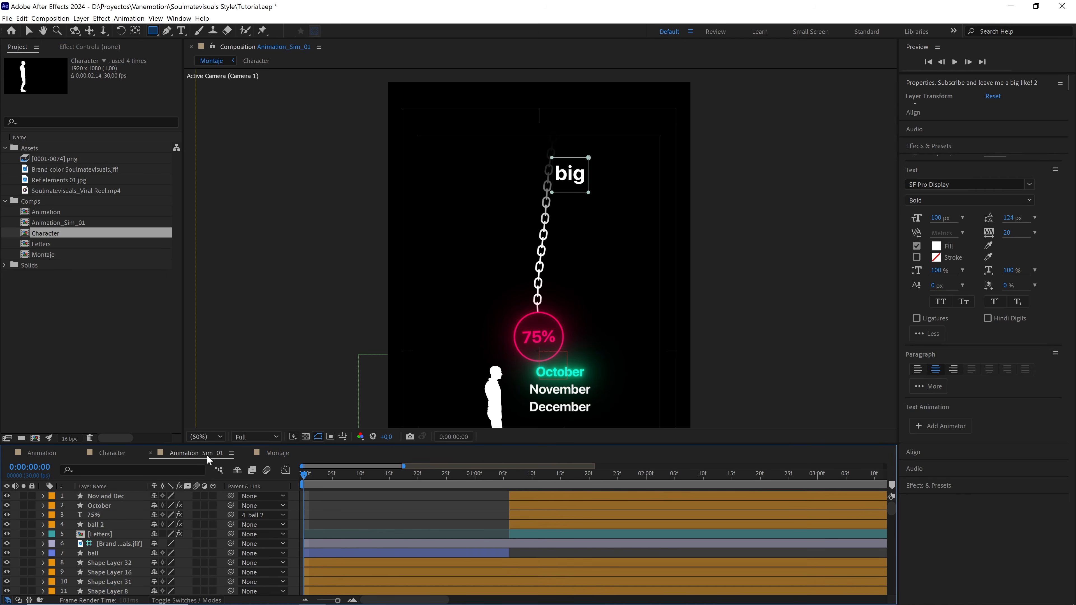
click(114, 506)
click(114, 47)
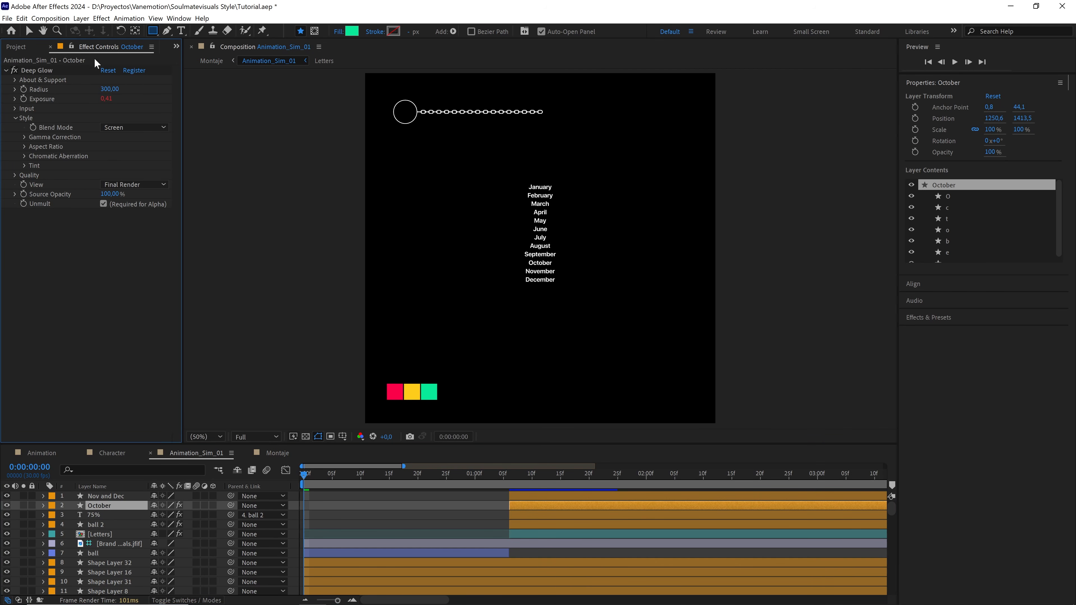
click(42, 72)
key(ctrl+c)
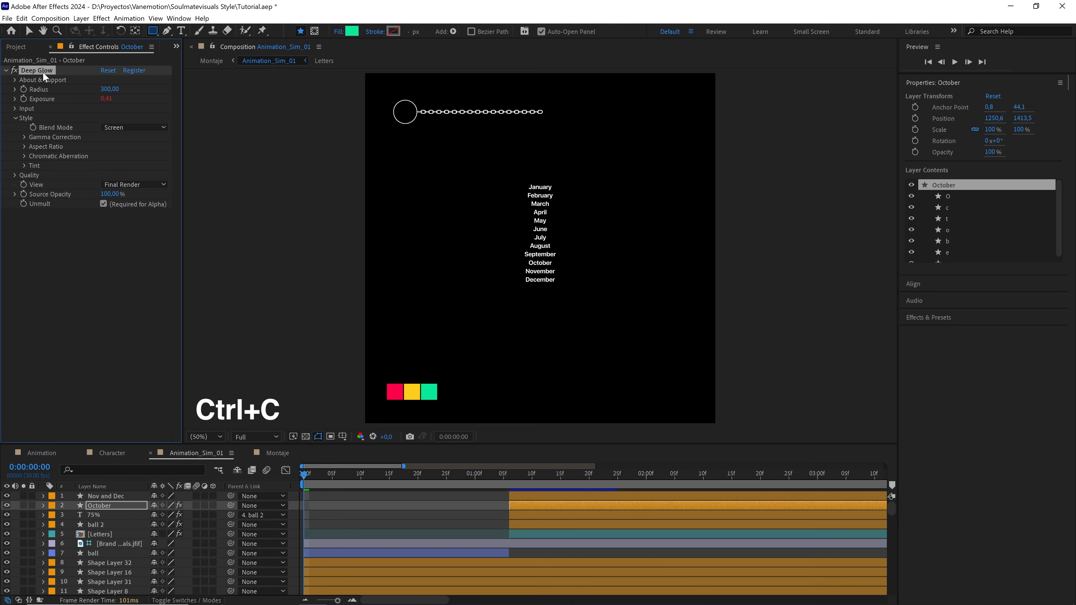
click(272, 456)
click(122, 505)
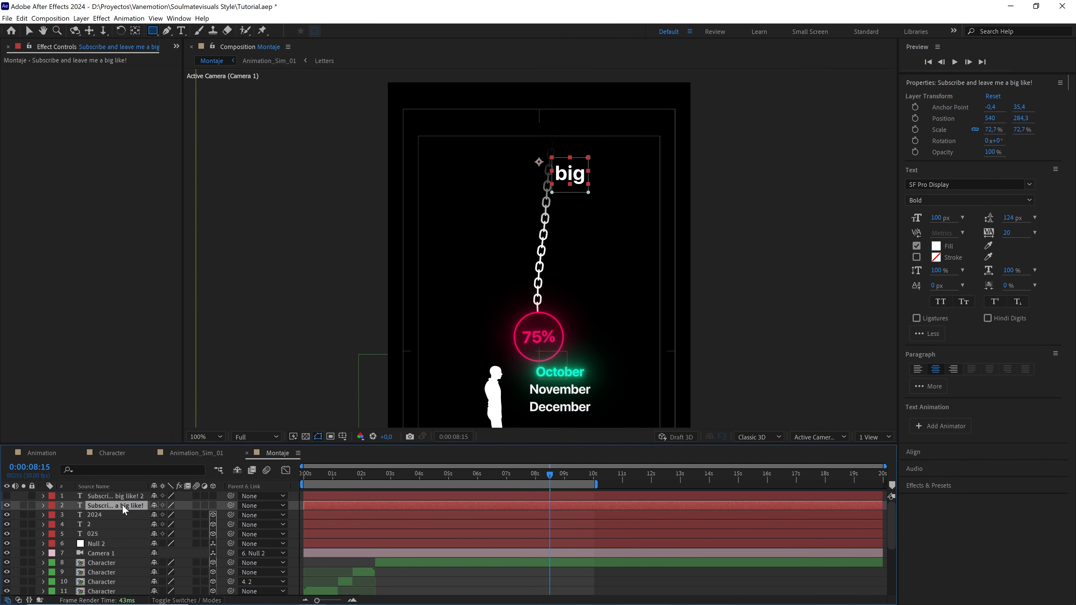
key(ctrl+v)
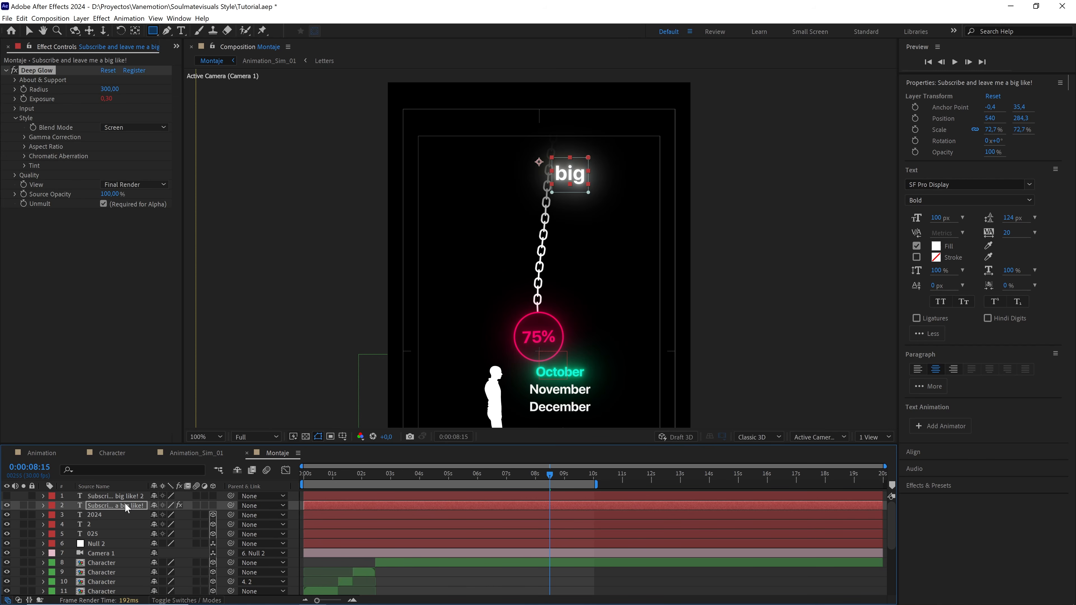
Copy the hex fill colour of the October layer in Animation_Sim_01 and return to the Montaje composition
click(199, 456)
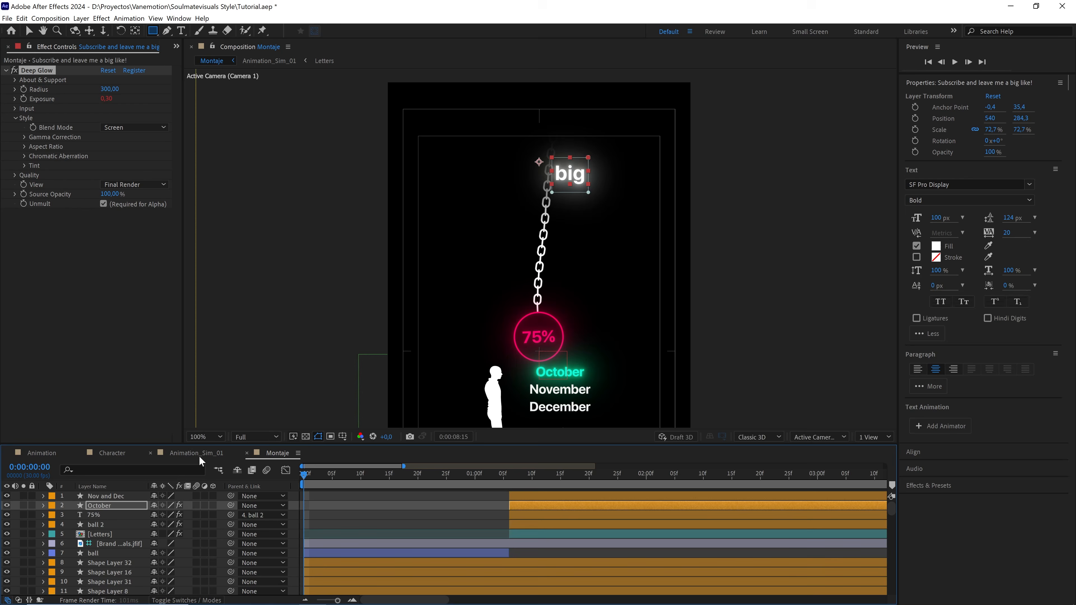
click(119, 505)
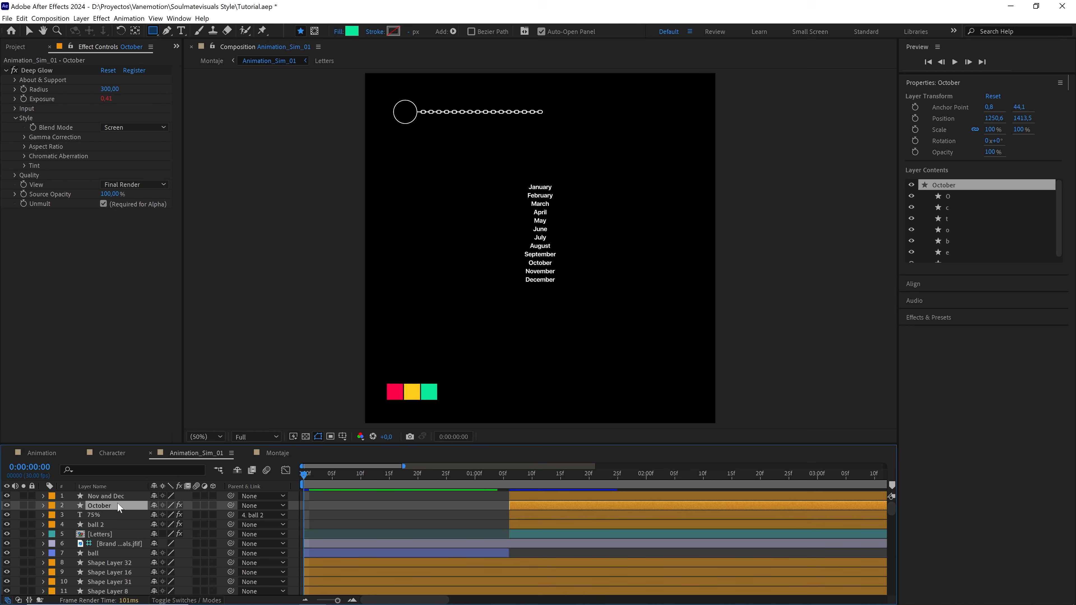
click(353, 32)
key(ctrl+c)
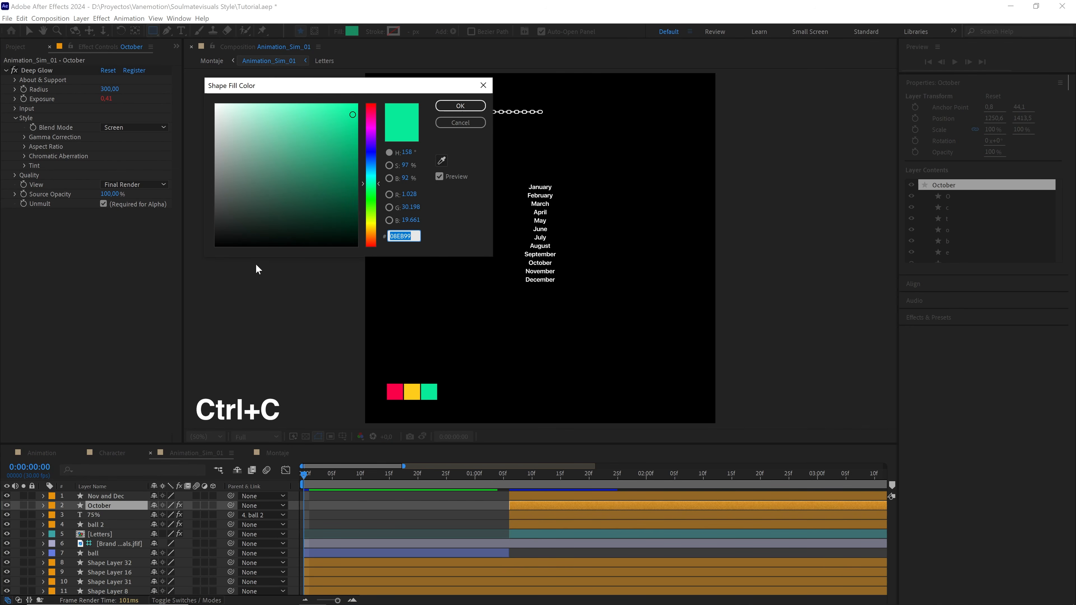
click(459, 106)
click(278, 453)
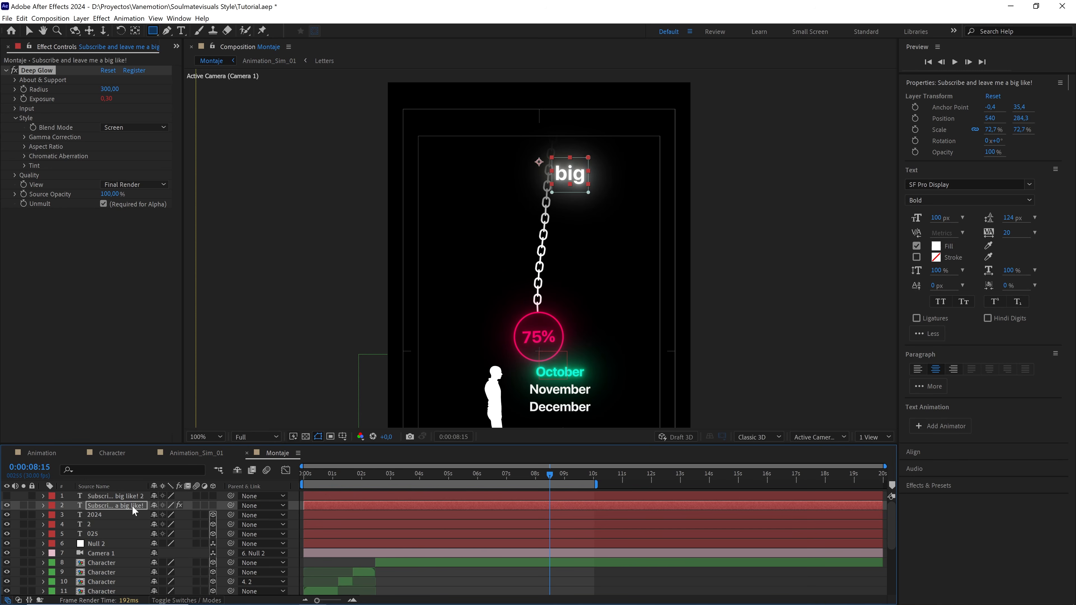
Set the fill of the masked "big" text layer to 08EB99 and unhide the duplicate text layer
click(132, 505)
click(935, 246)
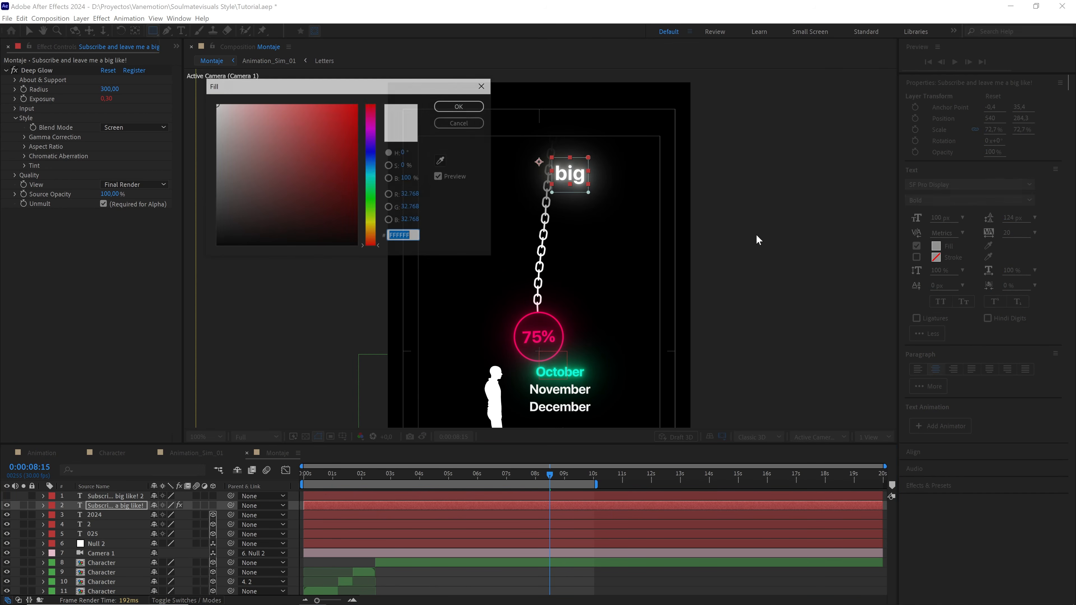
key(ctrl+v)
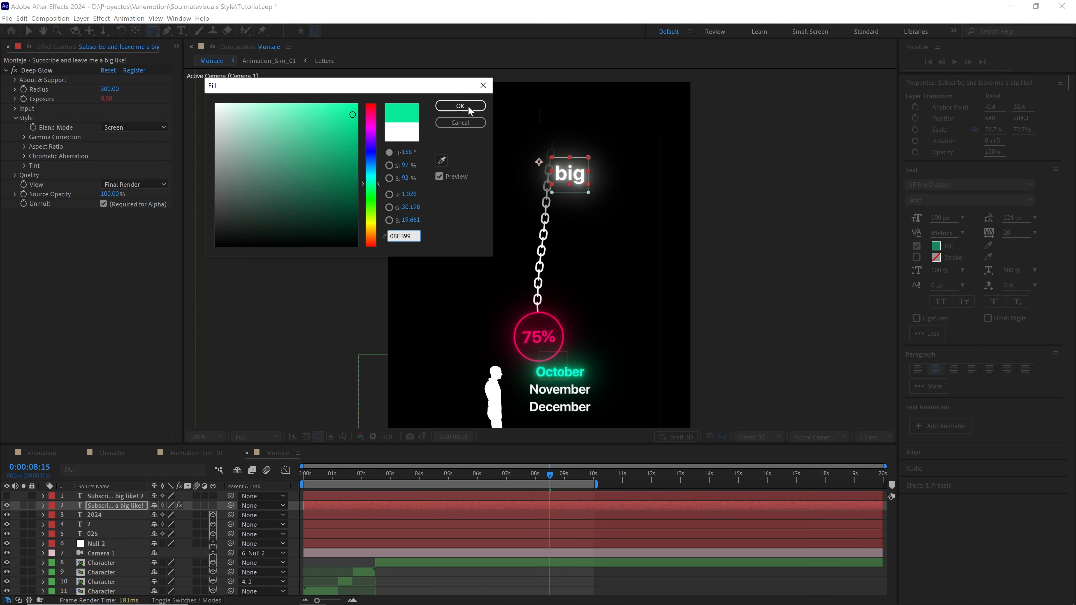
click(468, 105)
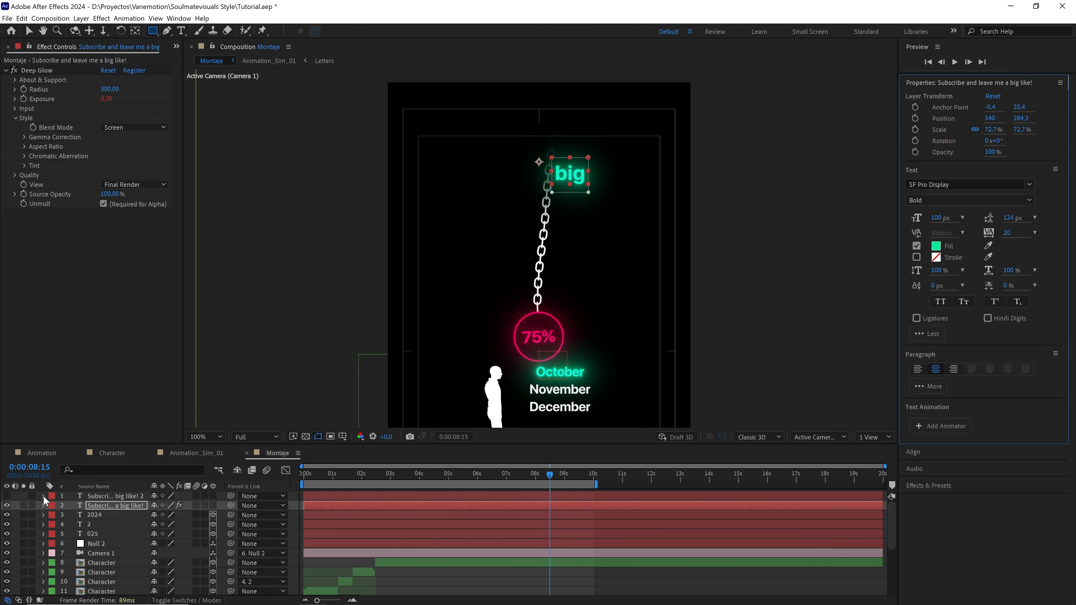
click(6, 496)
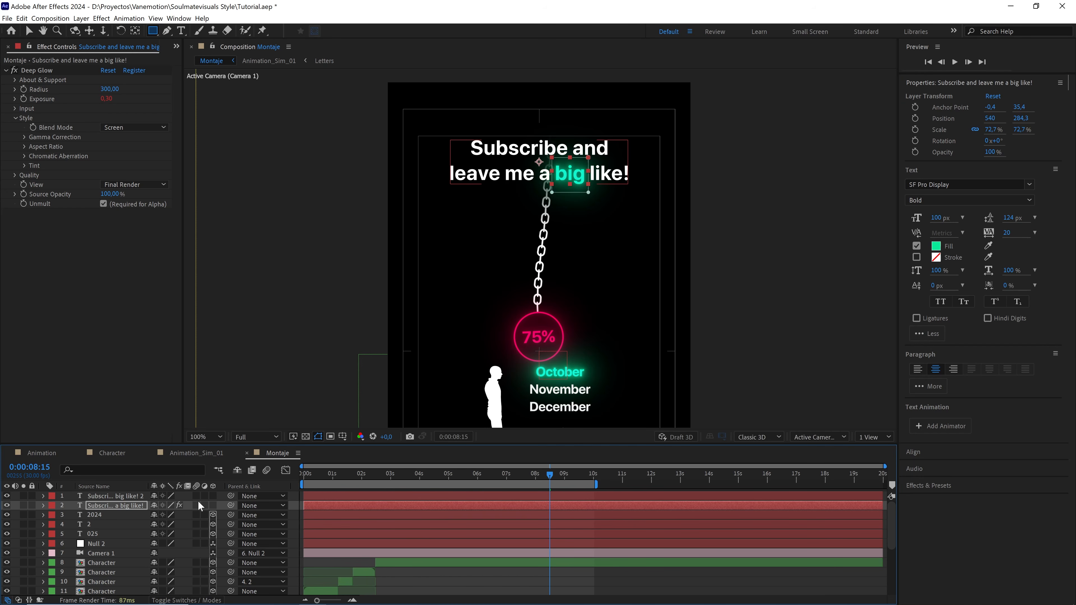
click(470, 569)
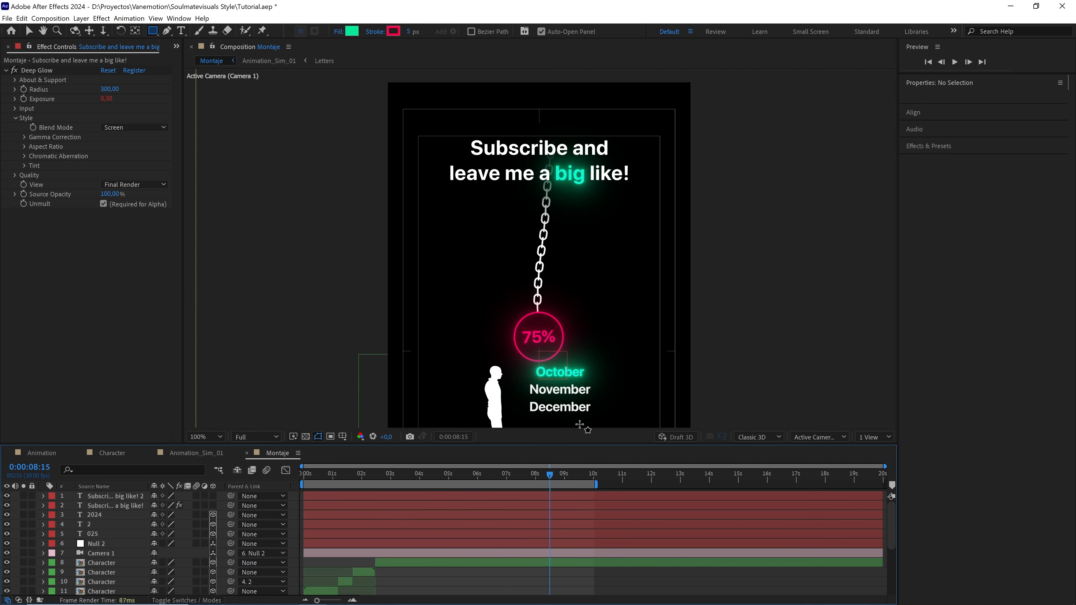
Check the finished text and chain at 0:00:08:10 and 0:00:07:19, and turn off the title/action safe guides
mouse_move(550, 473)
mouse_down()
mouse_move(505, 473)
mouse_move(545, 473)
mouse_up()
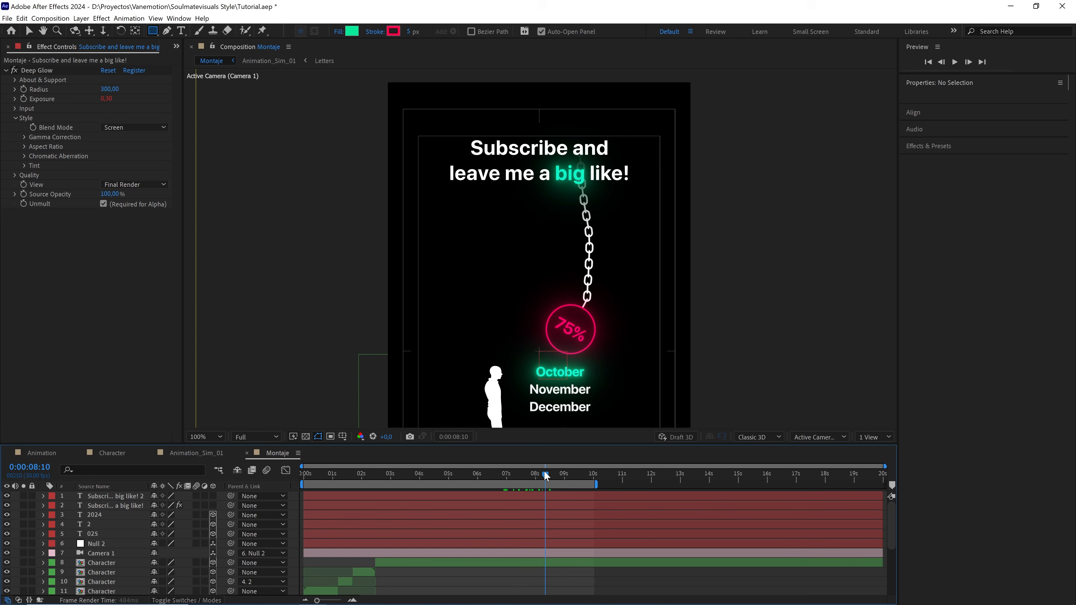
key(comma)
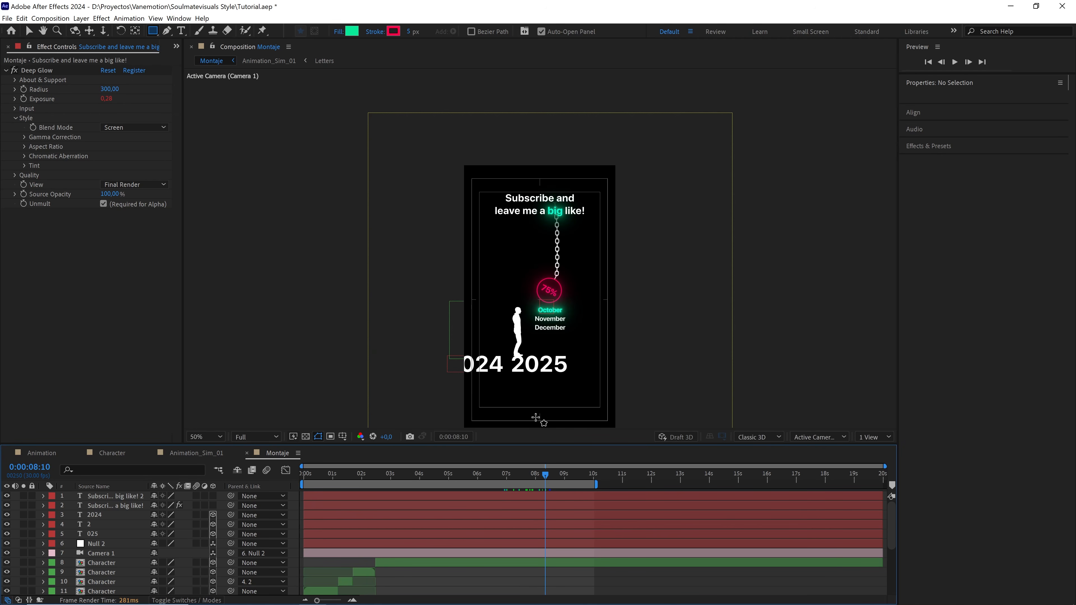
mouse_move(540, 471)
mouse_down()
mouse_move(453, 470)
mouse_move(525, 470)
mouse_up()
key(space)
drag(572, 365, 570, 299)
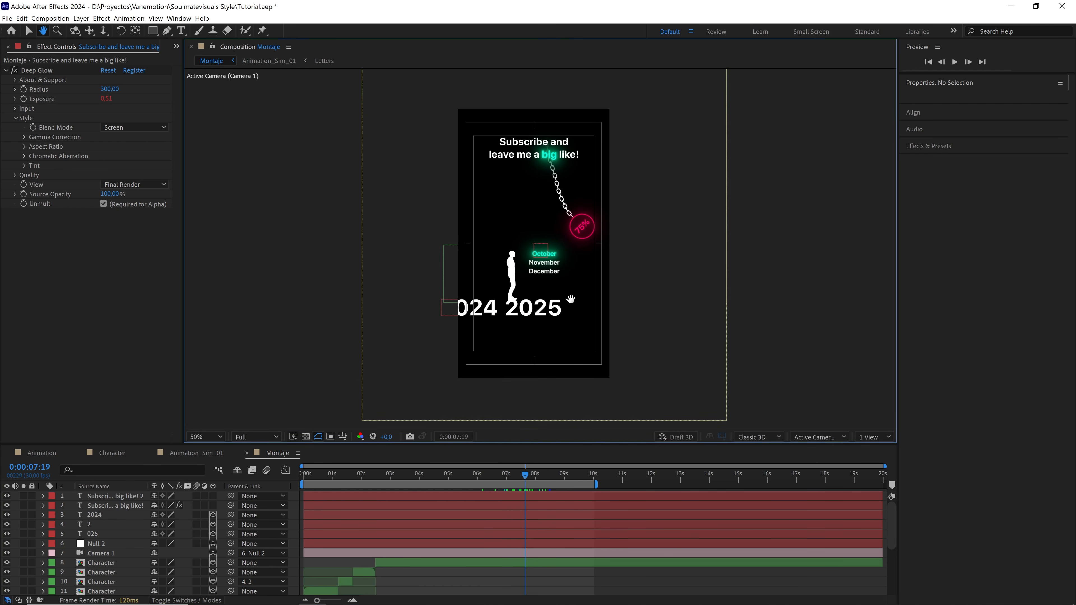
key(v)
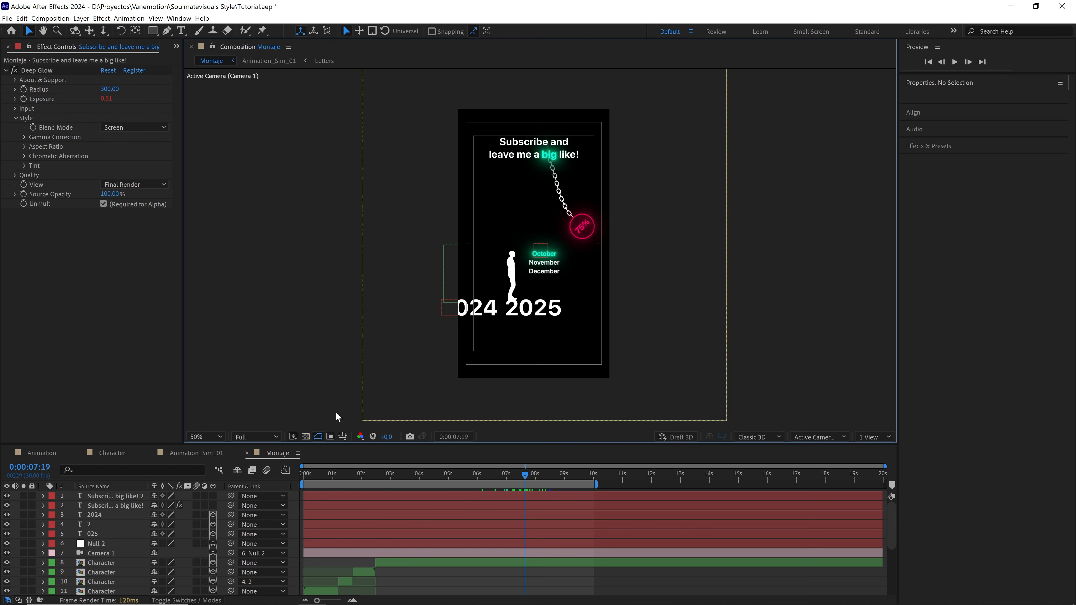
click(342, 436)
click(350, 444)
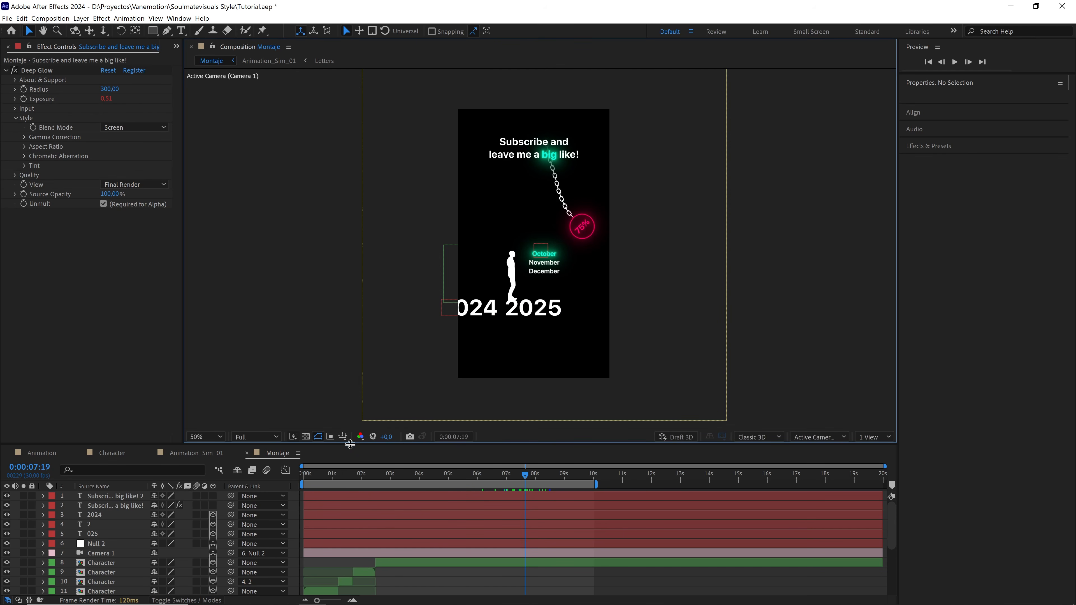
Create a new composition from Montaje in the project and rename it Montaje efectos
click(176, 46)
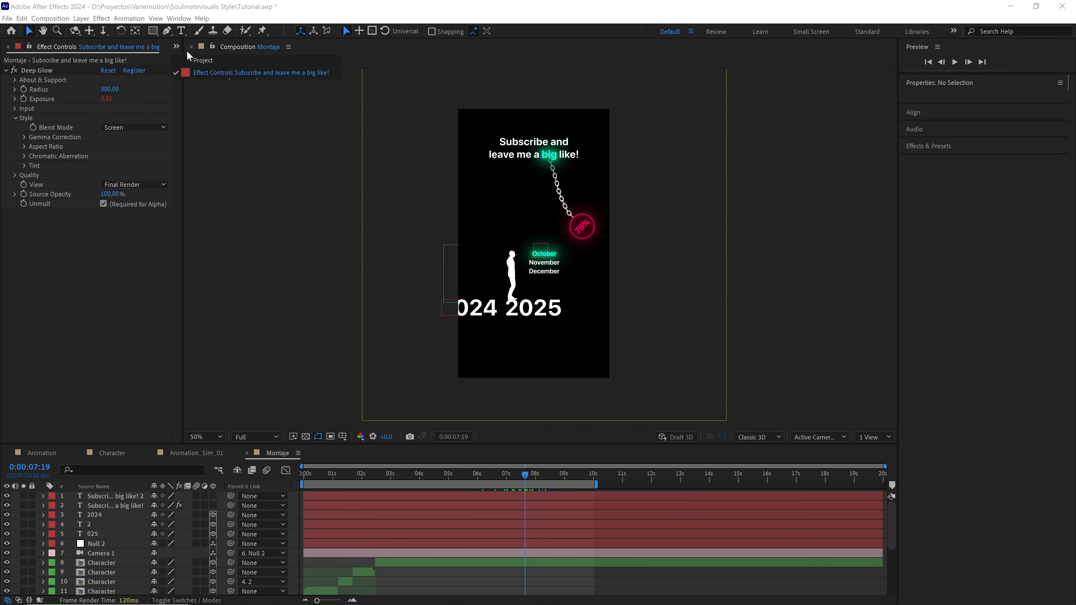
click(190, 61)
drag(43, 255, 35, 438)
right_click(62, 264)
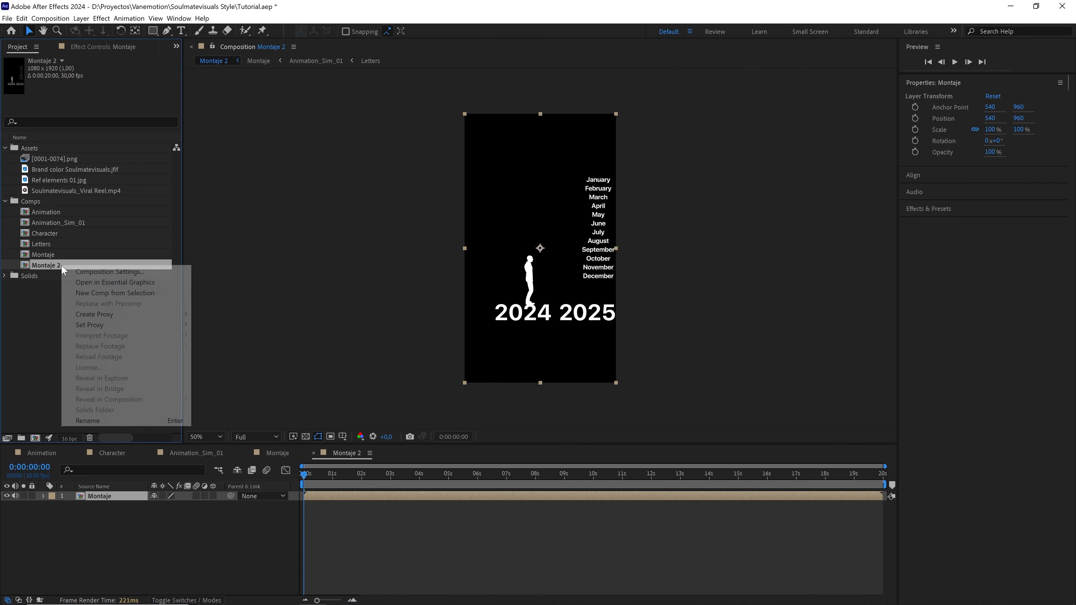
click(61, 348)
click(68, 267)
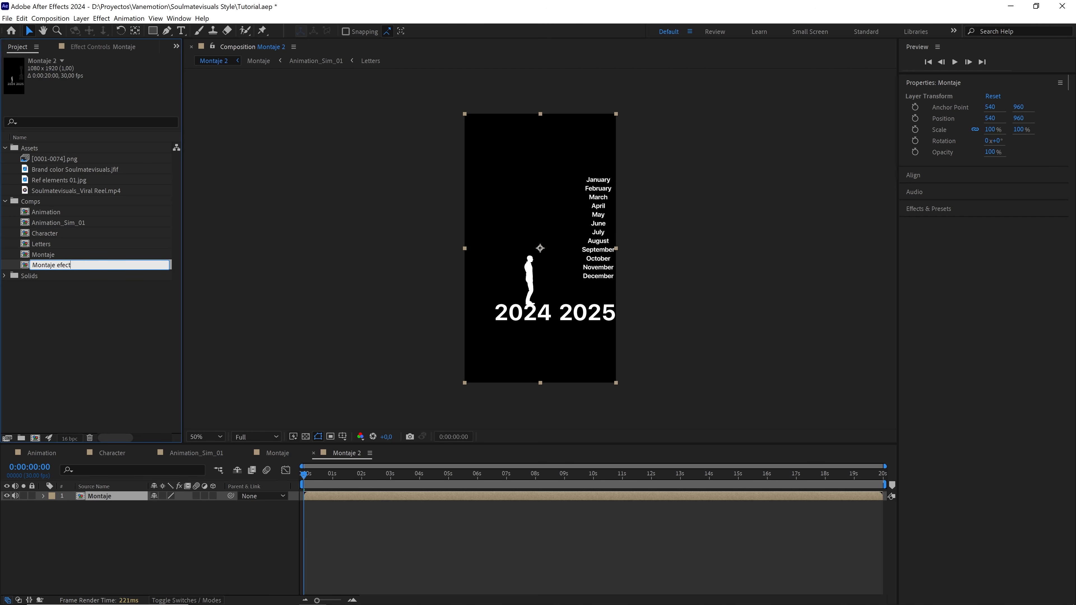
click(107, 308)
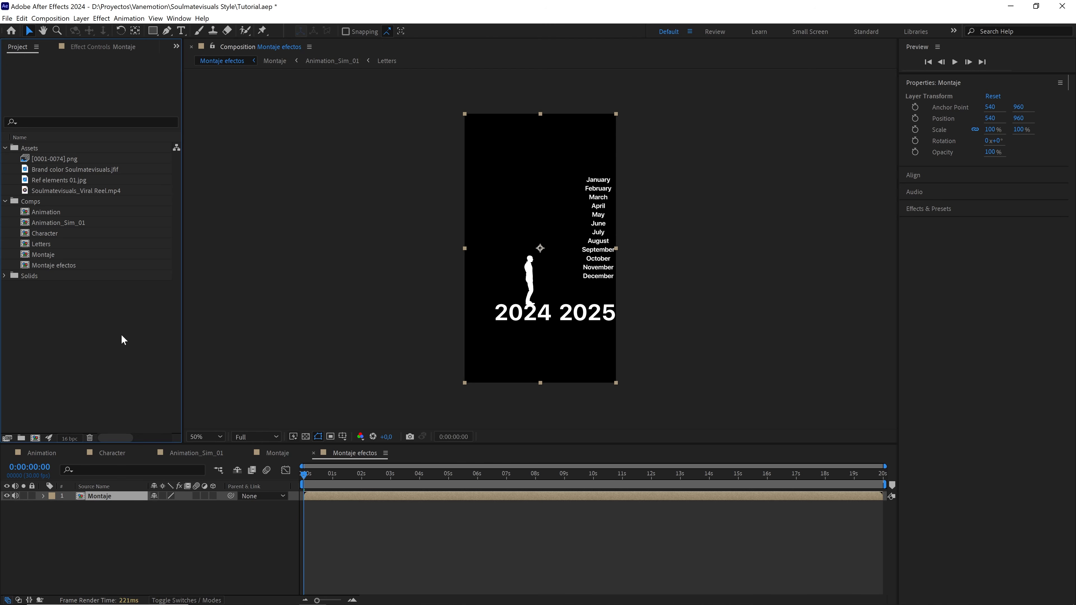
Go to 0:00:03:20 in Montaje efectos and add an adjustment layer above the Montaje layer
click(180, 505)
drag(302, 477, 408, 477)
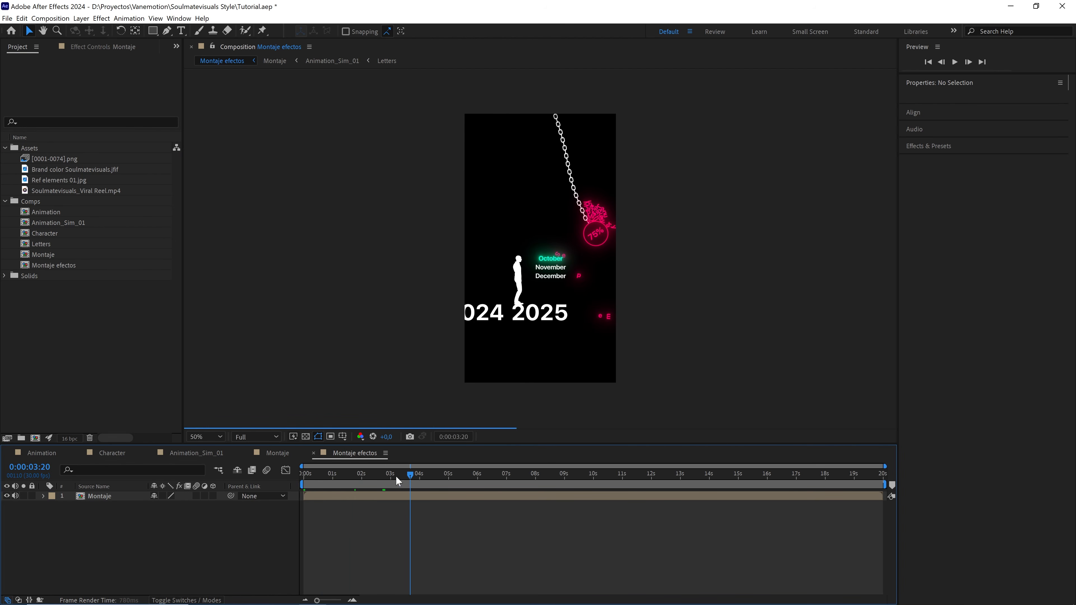
right_click(234, 527)
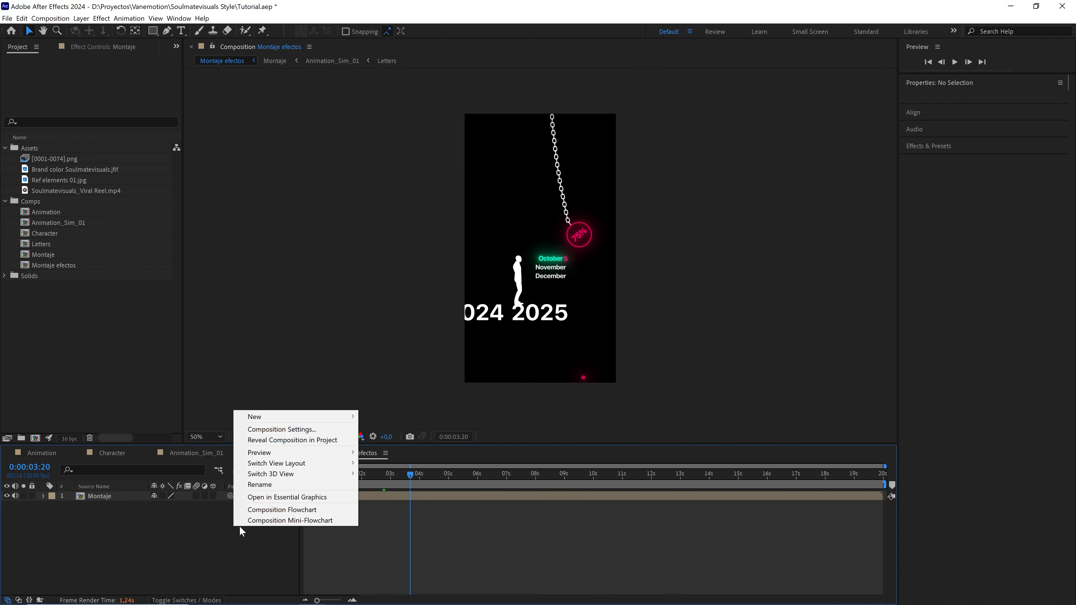
mouse_move(324, 417)
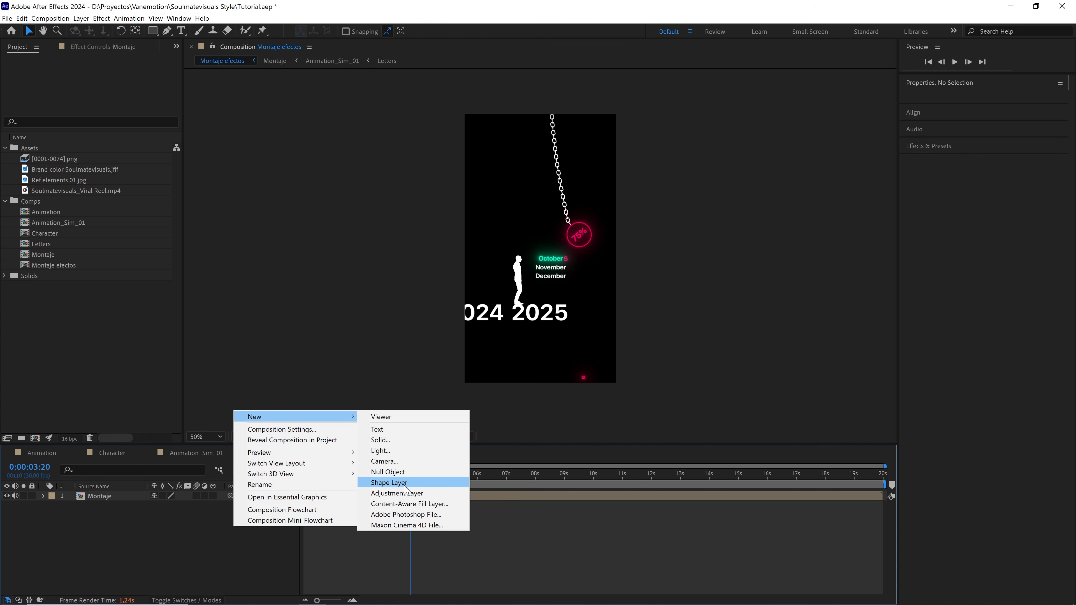
click(397, 493)
Find the Noise effect and apply it to the adjustment layer
click(933, 210)
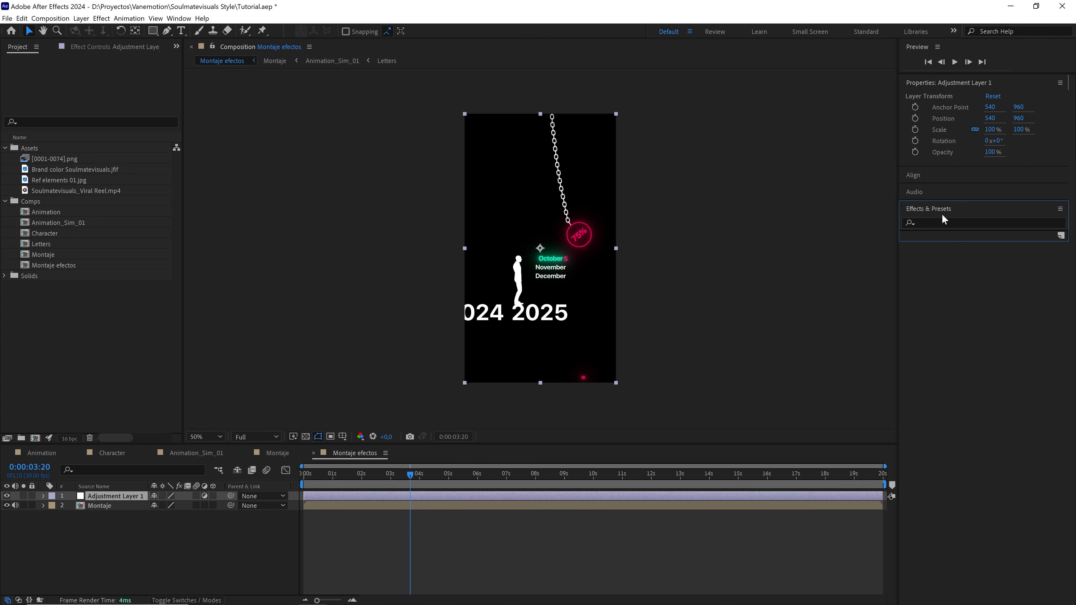
text(noi)
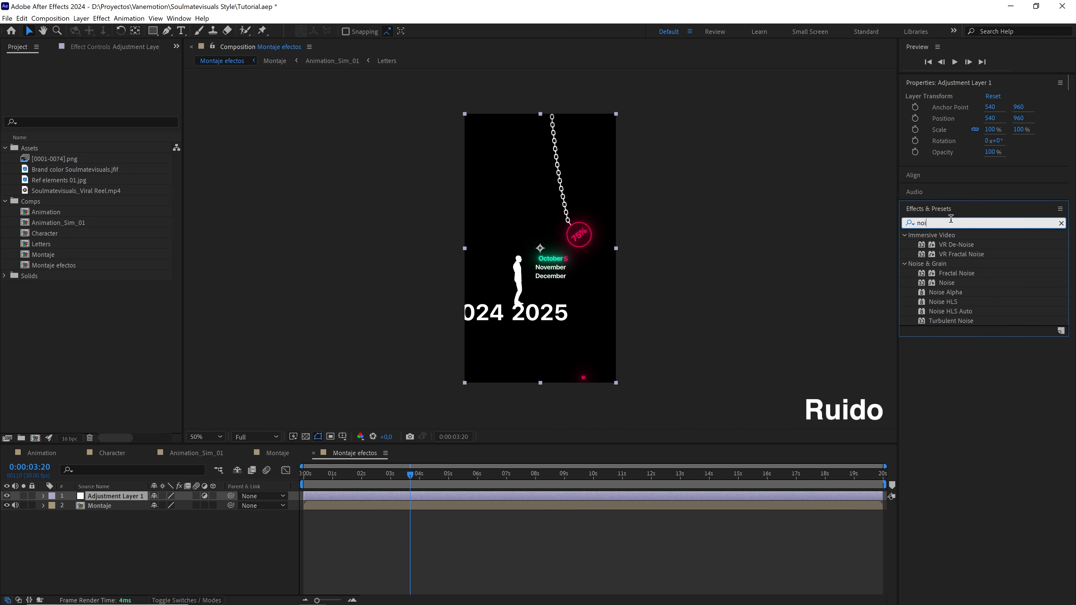
drag(946, 283, 570, 314)
key(period)
key(period)
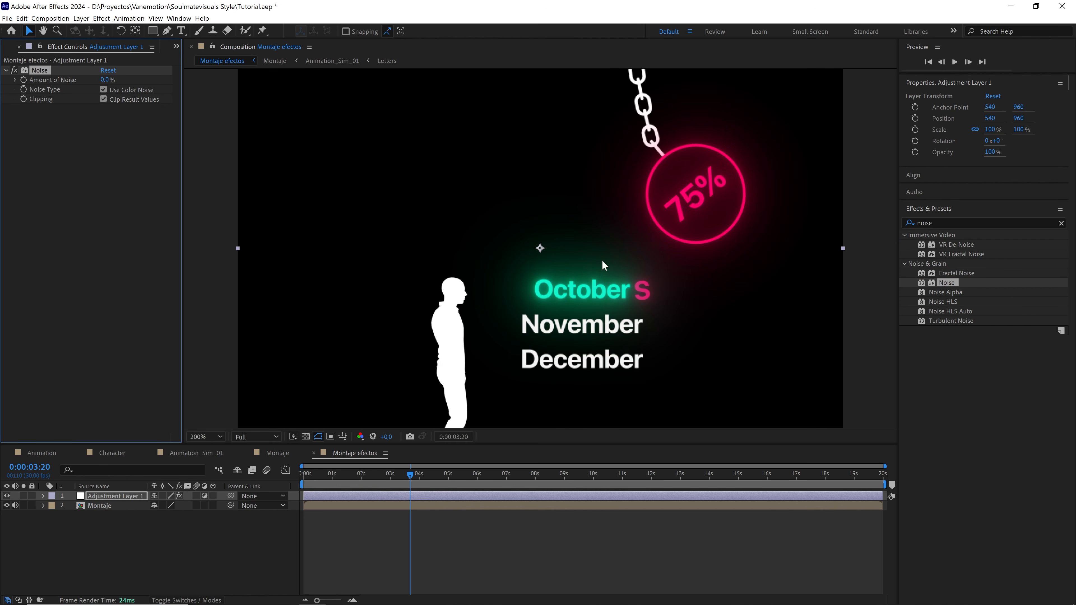
Set the Amount of Noise to 5% and turn off Use Color Noise
drag(117, 79, 171, 79)
click(104, 80)
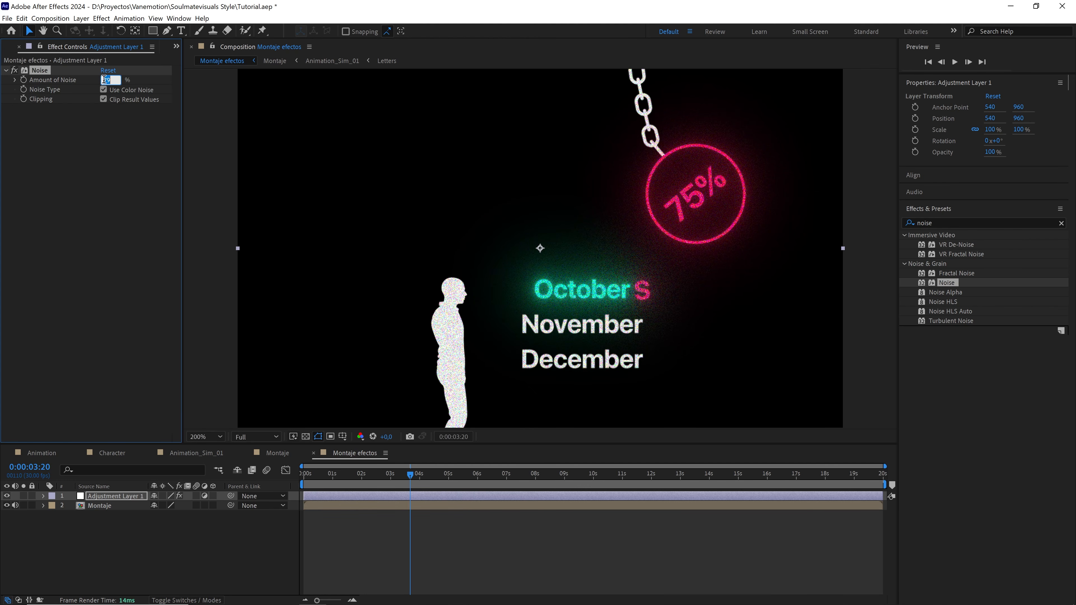
key(Return)
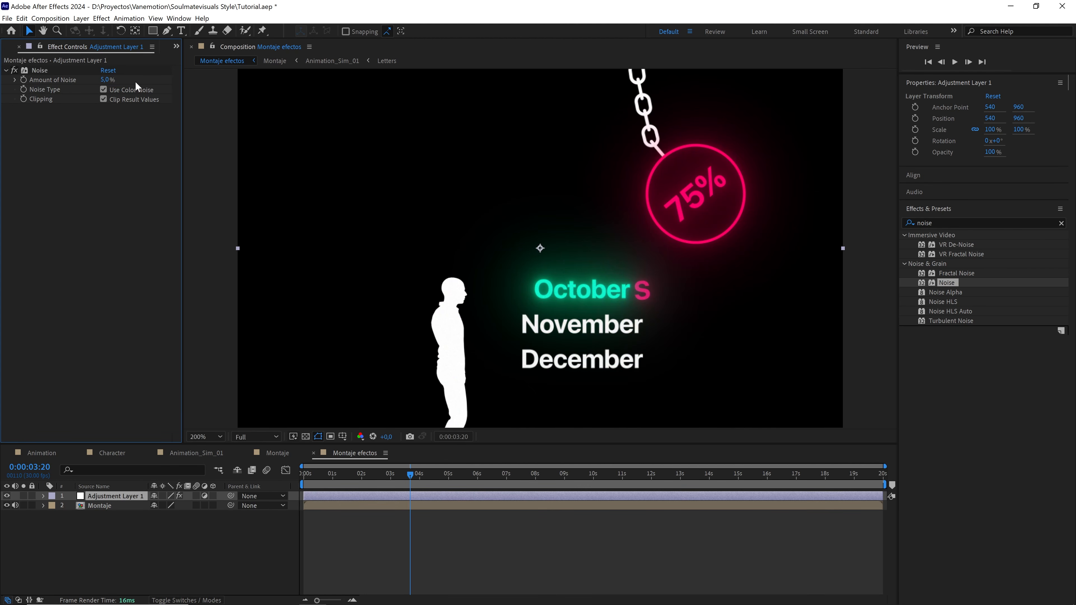
click(105, 89)
Examine the grain around the October glow up close, comparing the image with the Noise effect off and on
scroll(587, 249, up, 4)
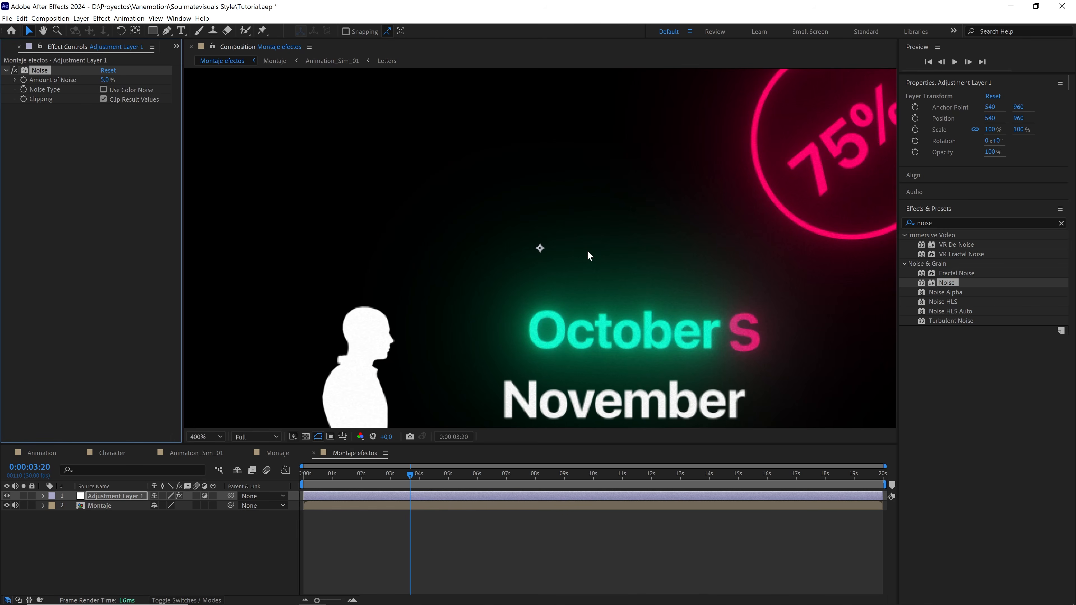
scroll(521, 171, down, 1)
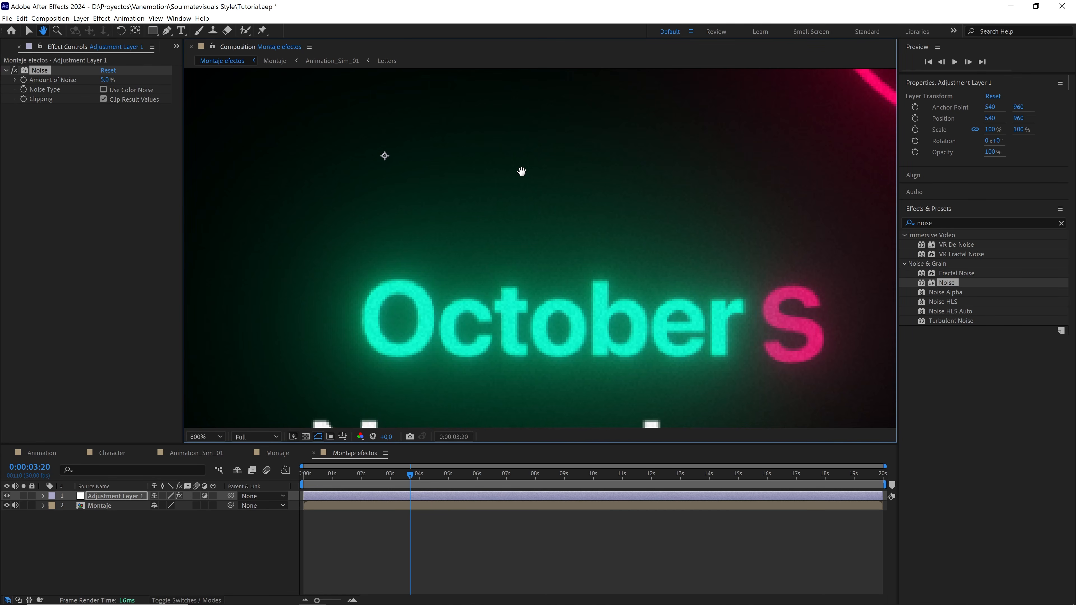
click(14, 70)
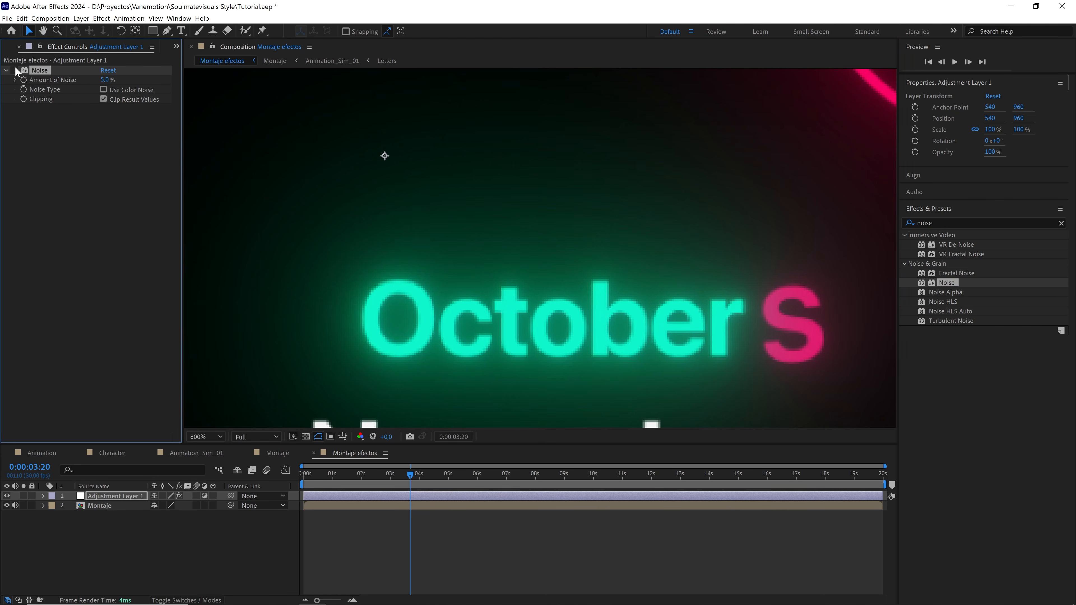
scroll(425, 241, down, 2)
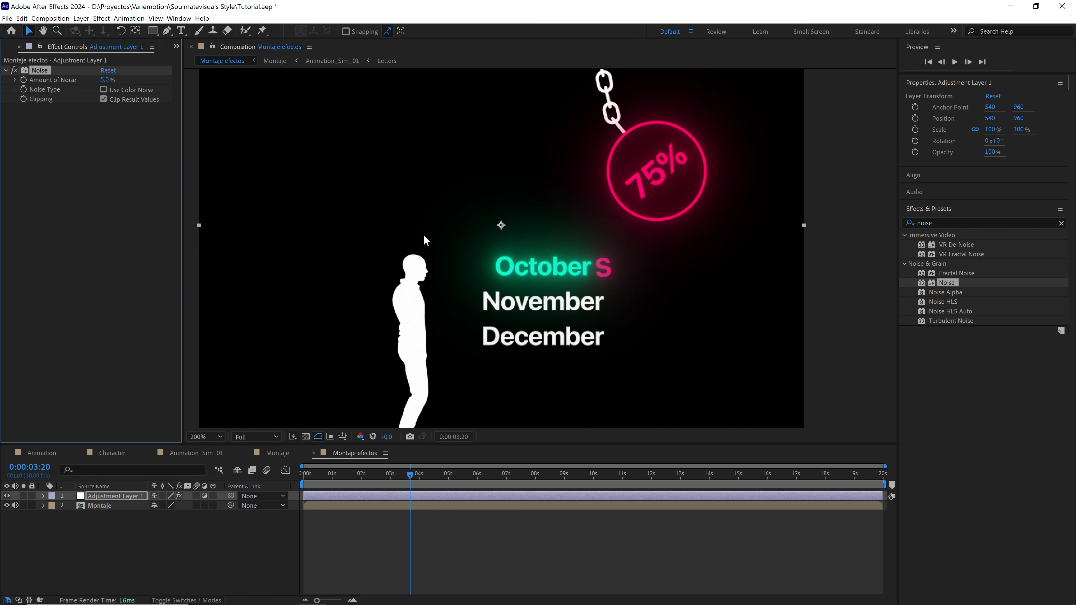
scroll(424, 240, down, 2)
click(193, 543)
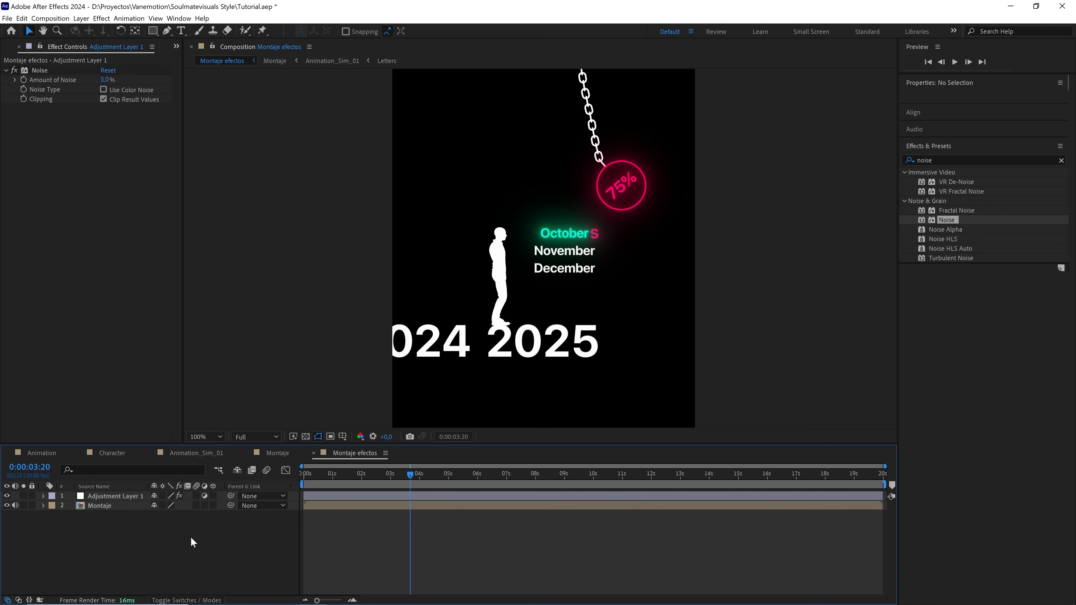
Add an elliptical mask filling the whole frame to the Montaje layer and expand the mask's properties
drag(405, 270, 404, 277)
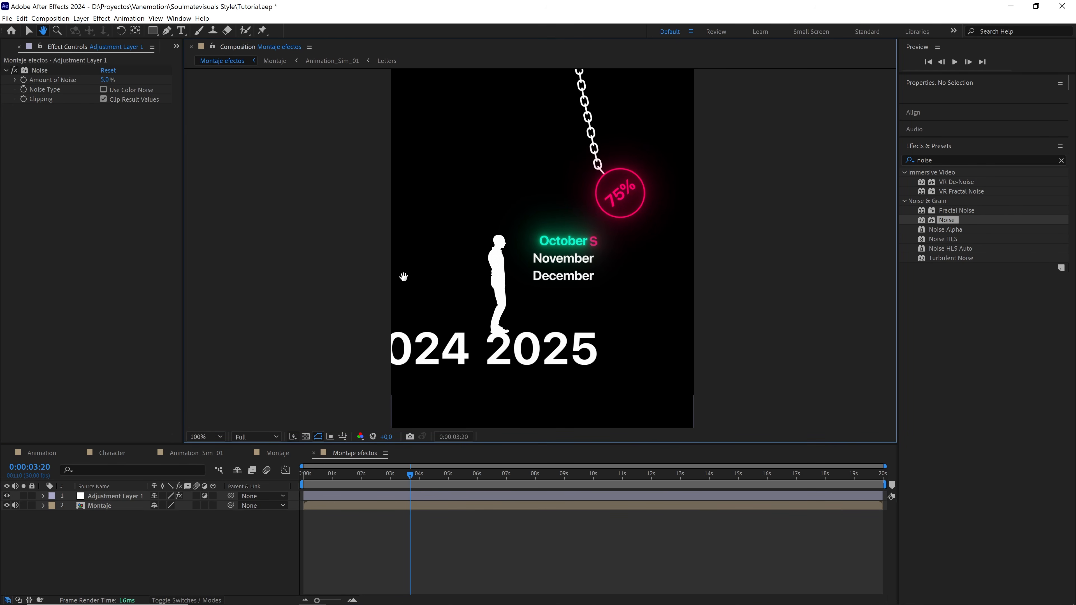
click(102, 506)
drag(152, 30, 204, 59)
key(comma)
key(comma)
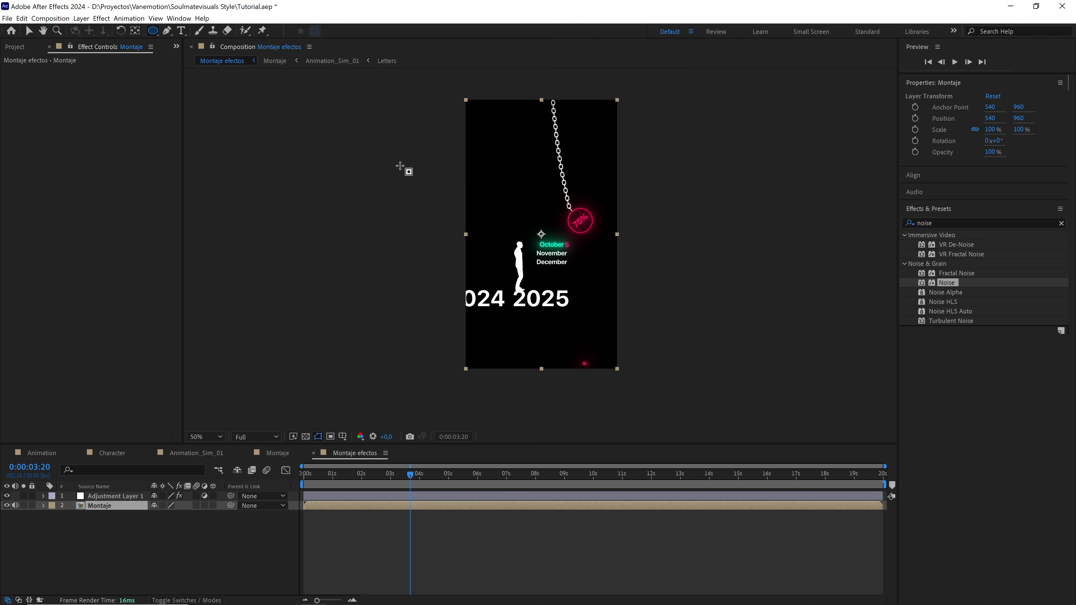
double_click(156, 37)
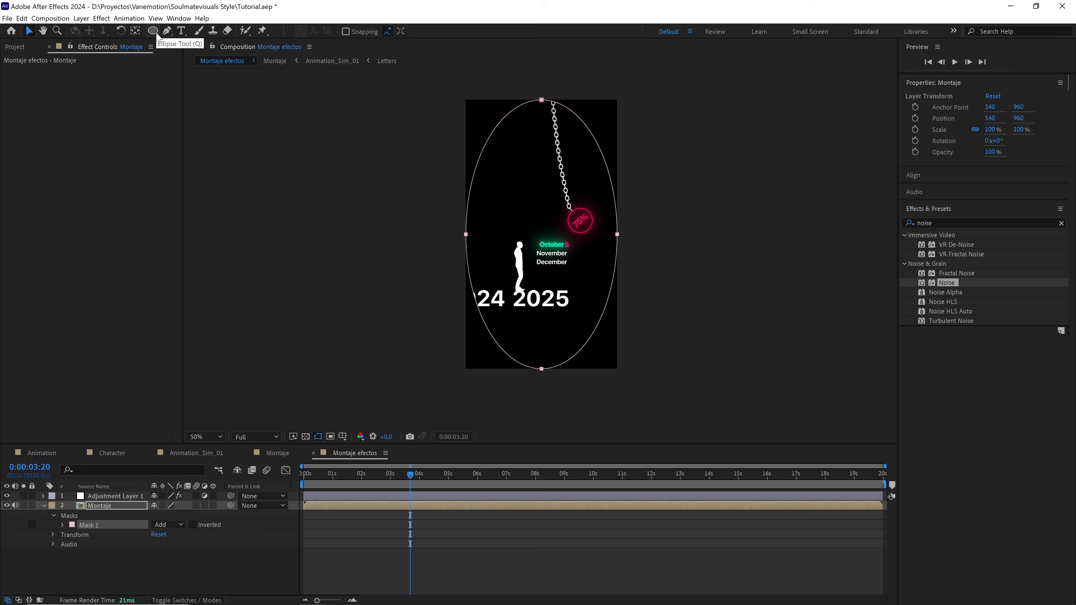
click(62, 525)
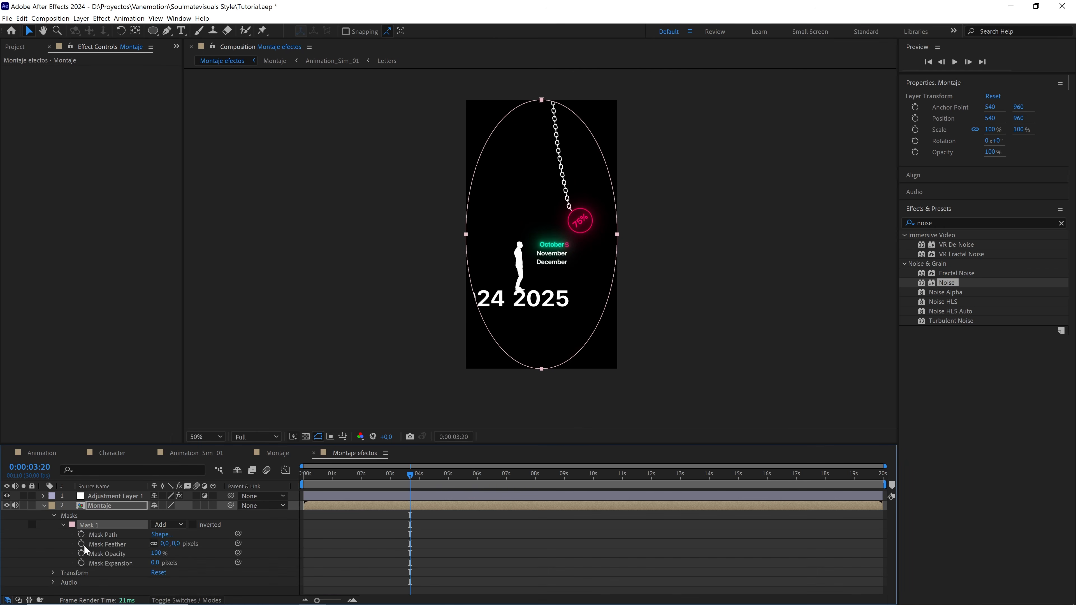
Set the Montaje mask's feather to 200 pixels and check the softened frame edges at several points in the animation
click(177, 544)
text(200)
click(198, 560)
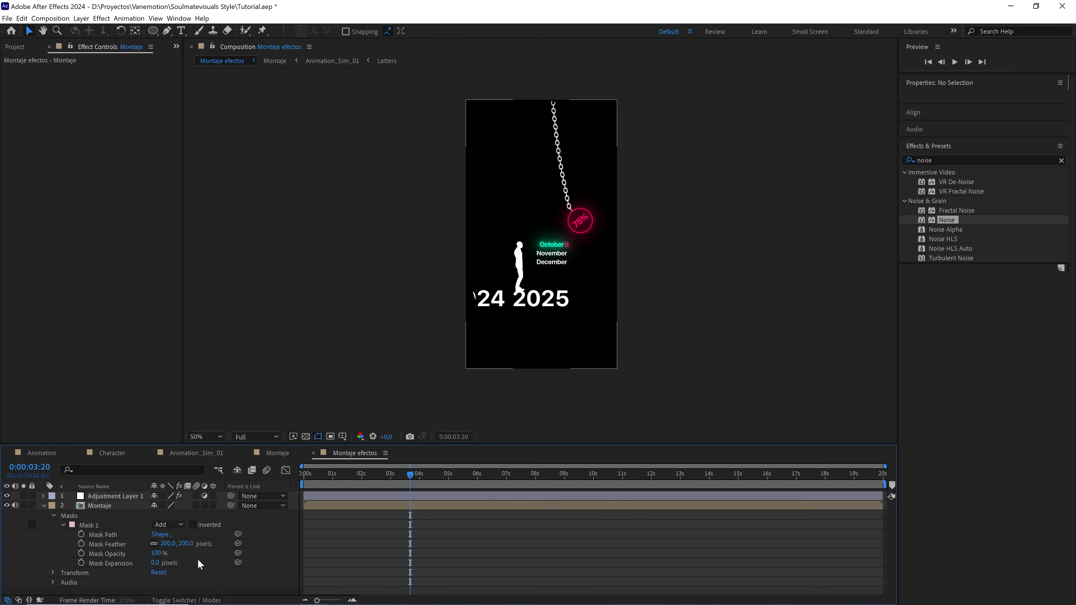
scroll(462, 317, up, 1)
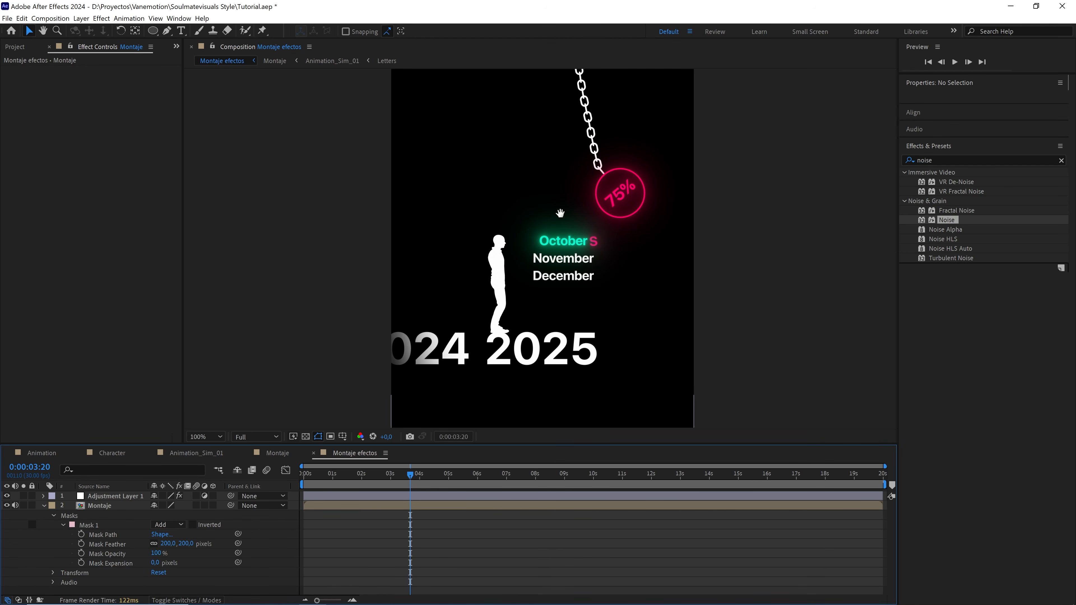
drag(560, 213, 550, 222)
drag(436, 480, 552, 491)
drag(581, 377, 577, 223)
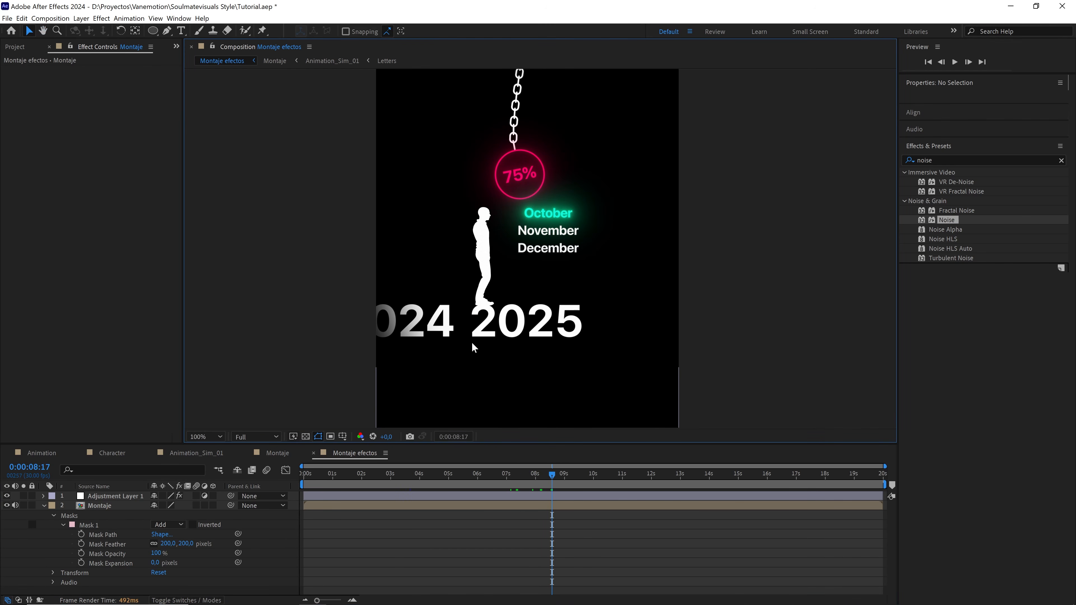
drag(548, 481, 388, 483)
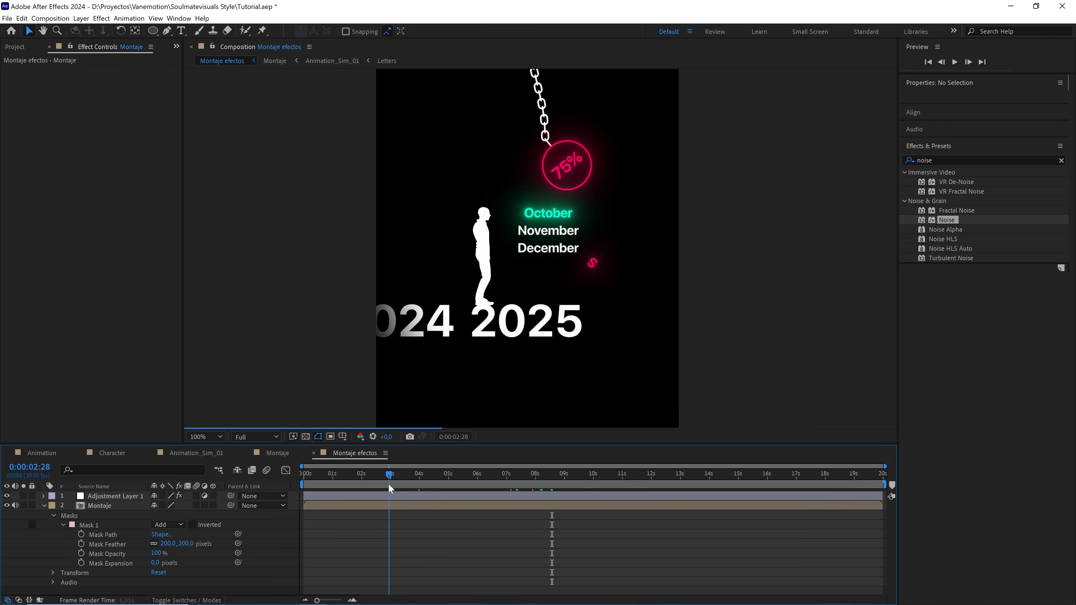
click(44, 506)
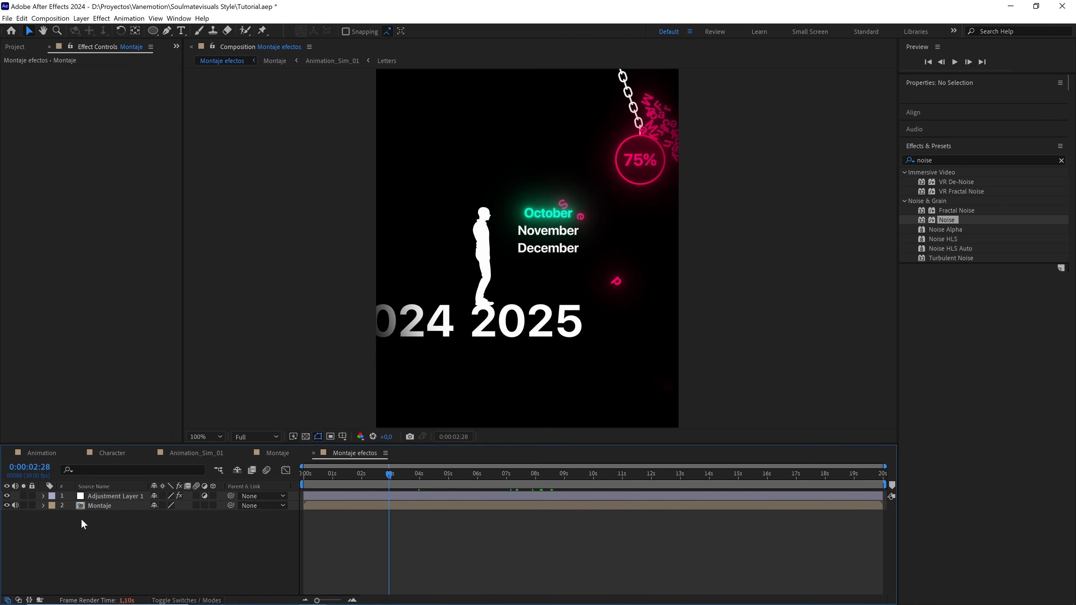
End the work area of Montaje efectos at 0:00:09:29
key(comma)
key(comma)
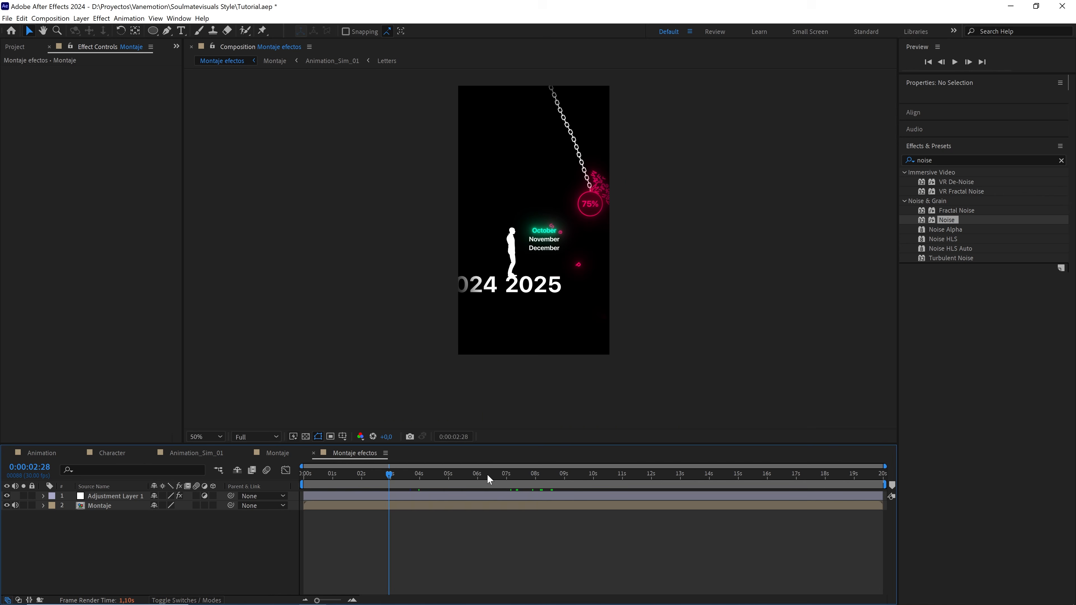
drag(487, 476, 593, 493)
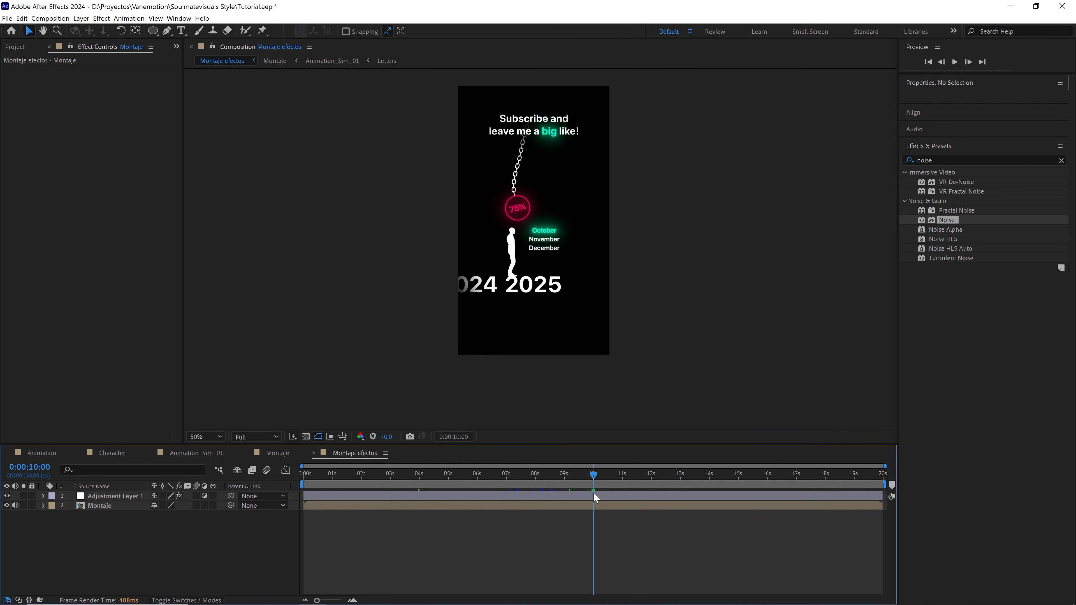
key(Page_Up)
key(n)
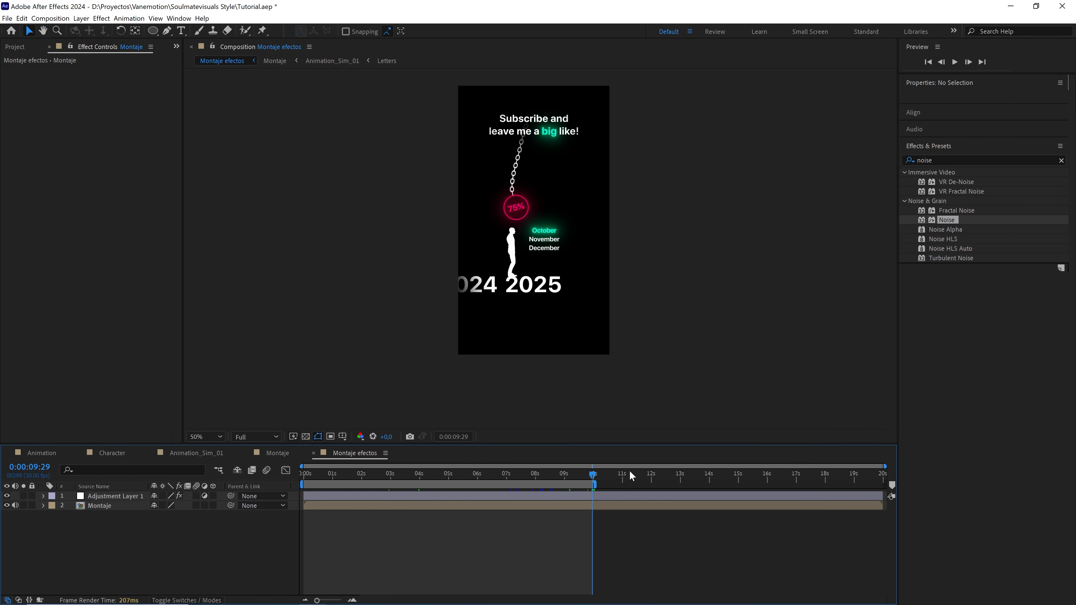
Clear the effects search, fit the composition in the viewer and bring up the project items
click(1061, 161)
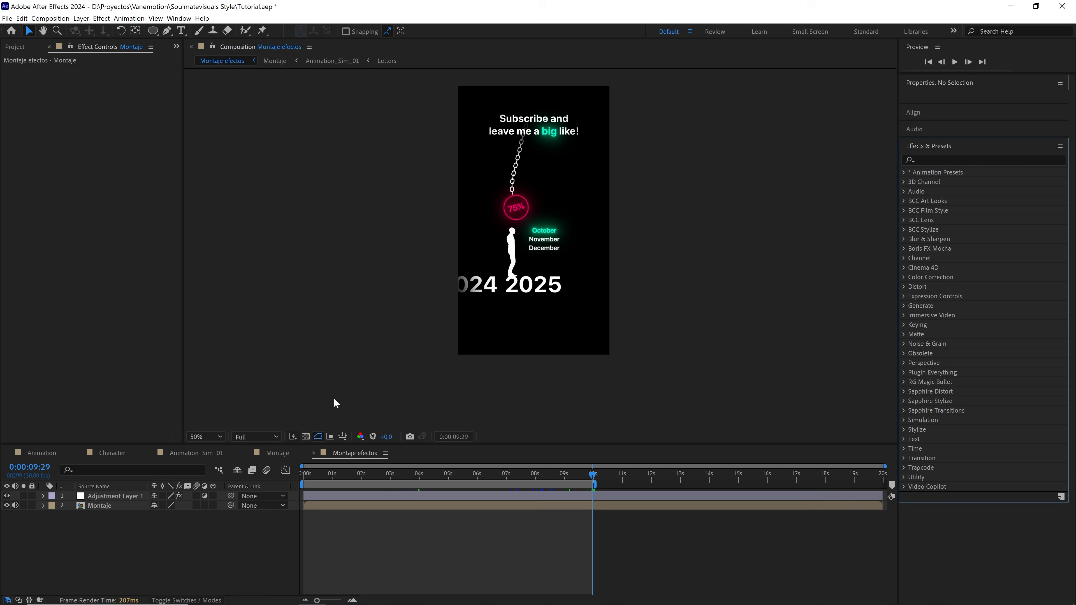
click(211, 436)
click(224, 243)
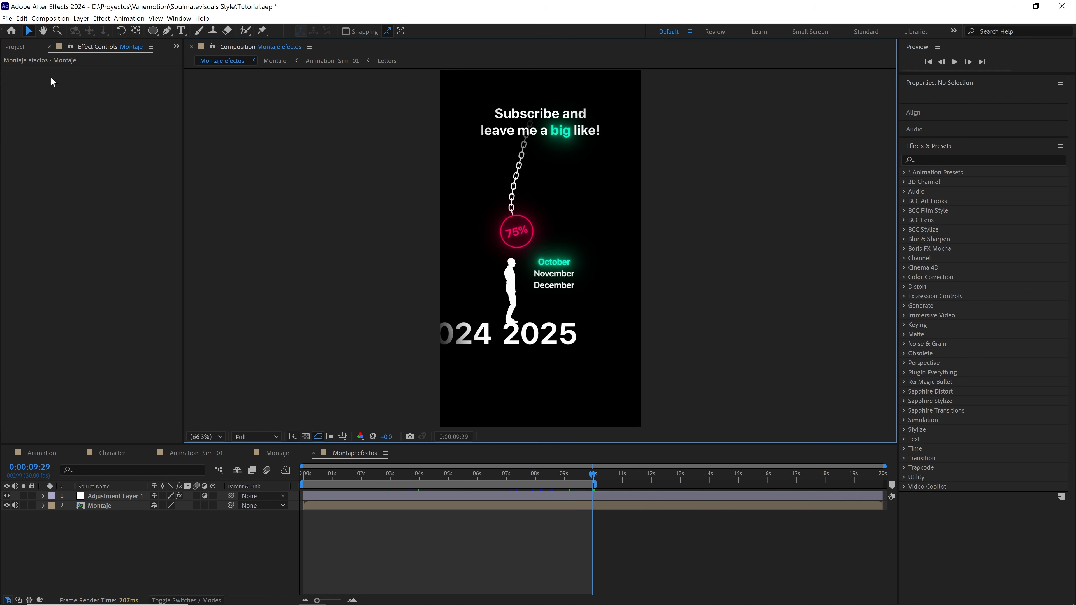
click(17, 47)
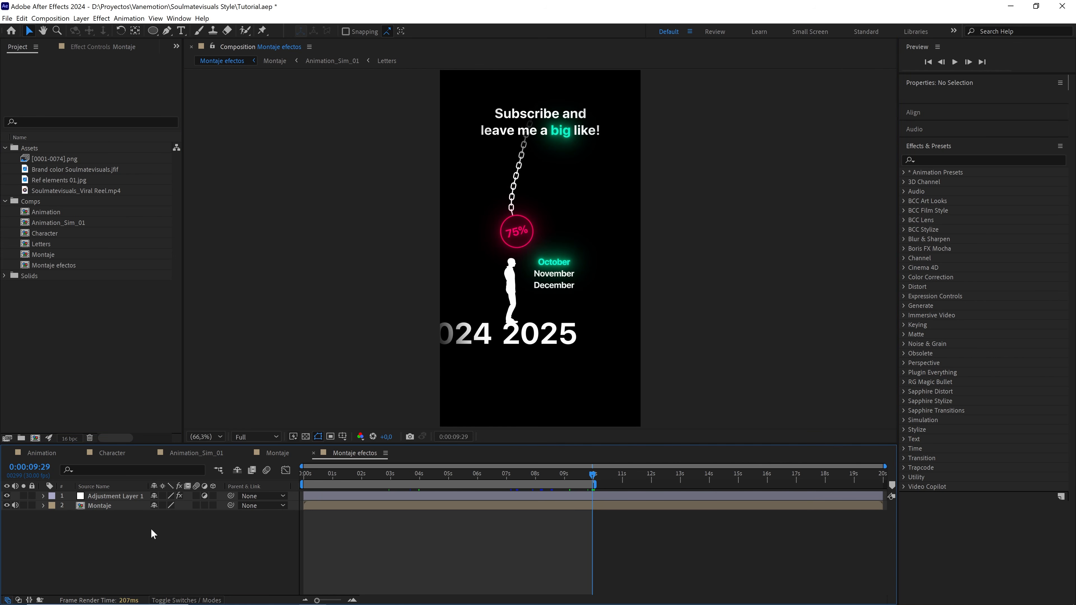
In the Montaje composition, add the text "vanemotion" below 2025 and set its font style to Regular
double_click(105, 507)
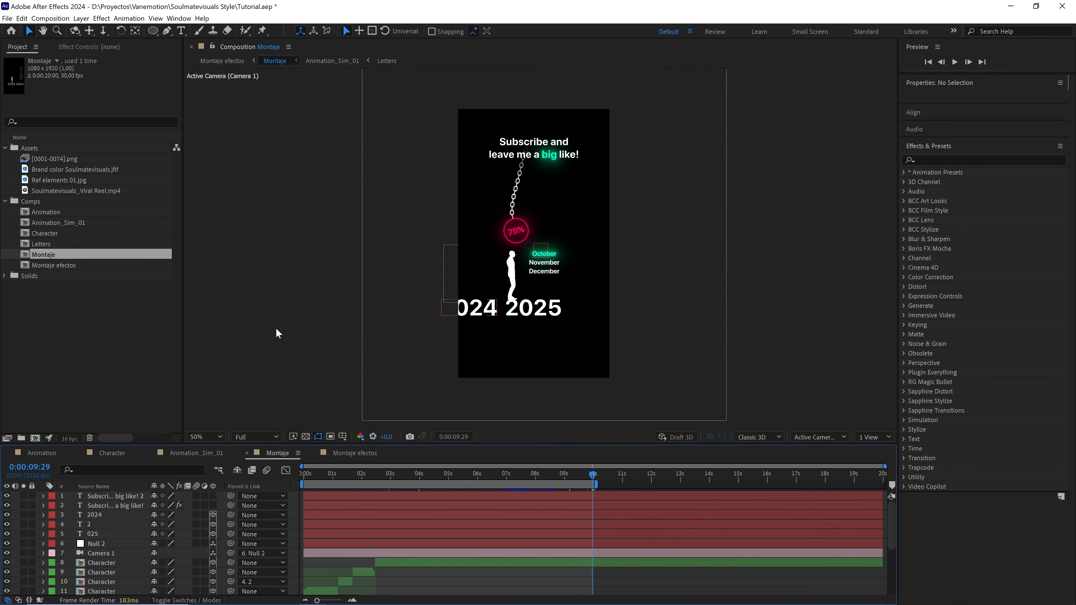
key(ctrl+t)
click(513, 341)
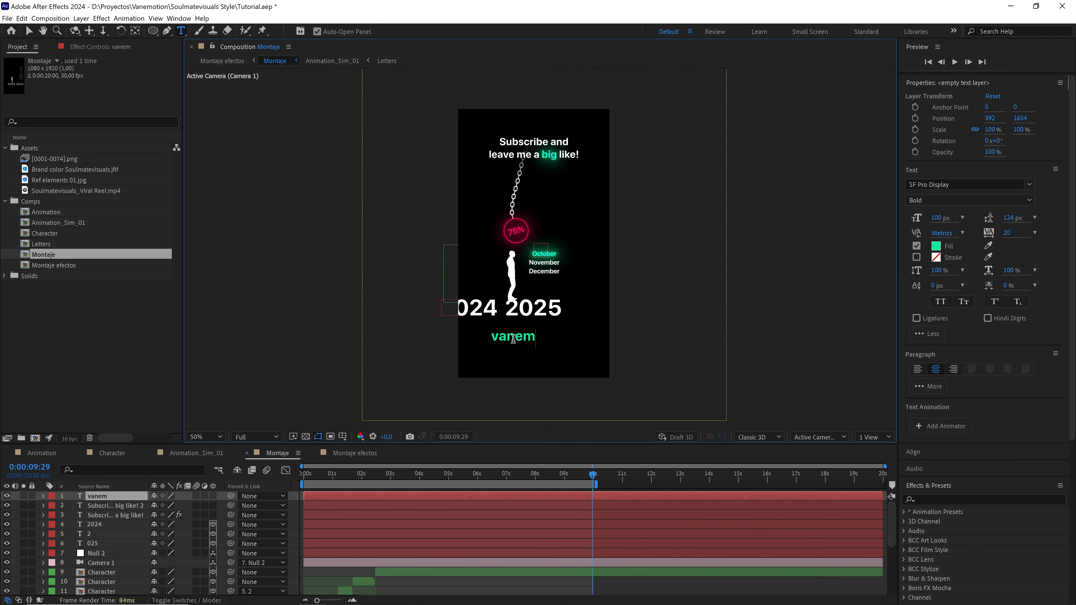
text(vanemotion)
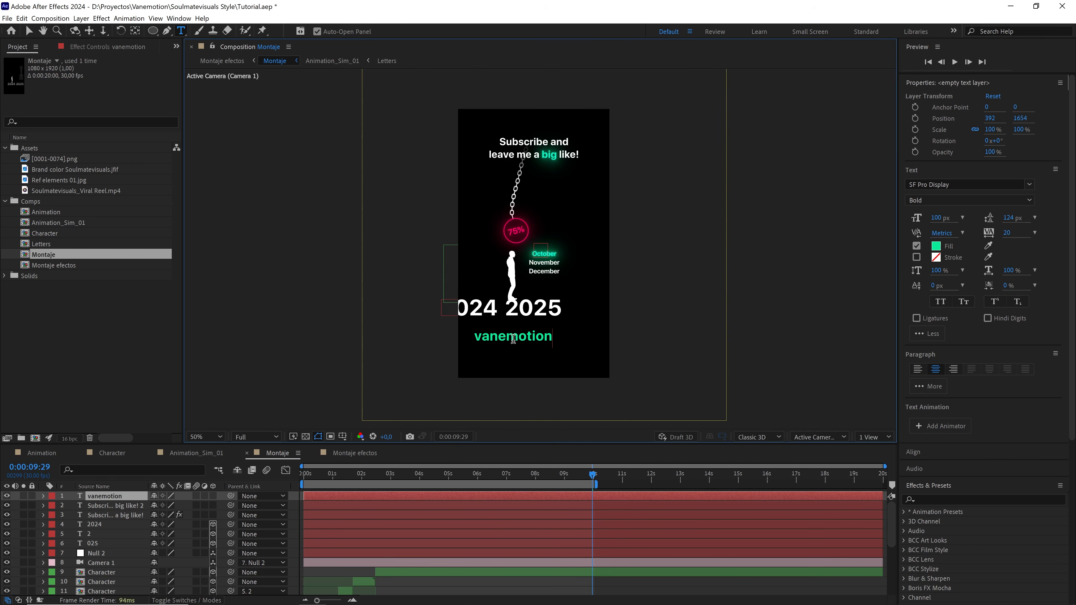
click(29, 31)
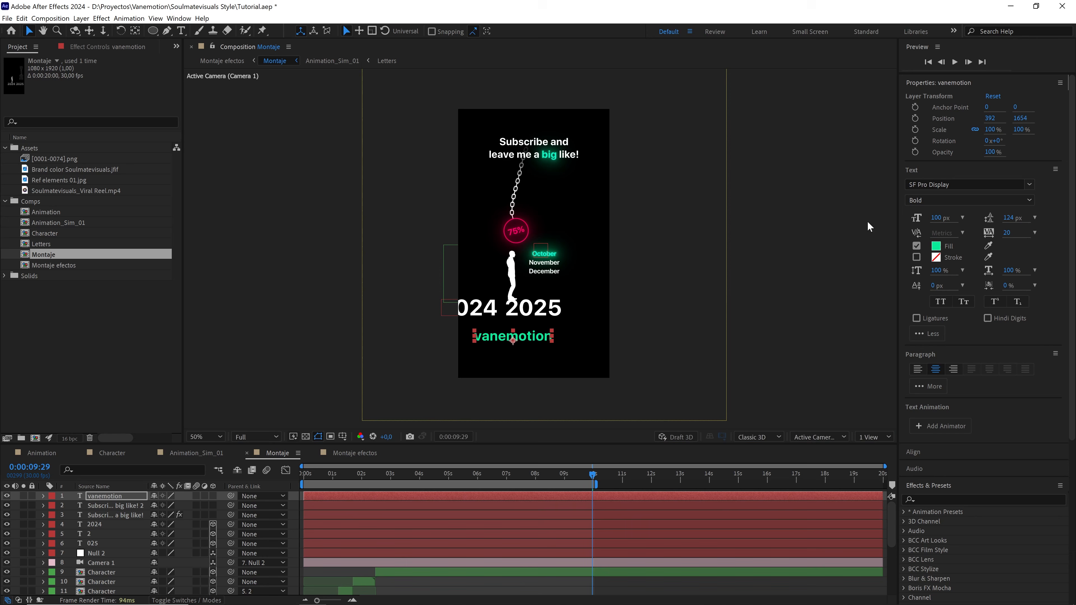
click(928, 200)
click(938, 245)
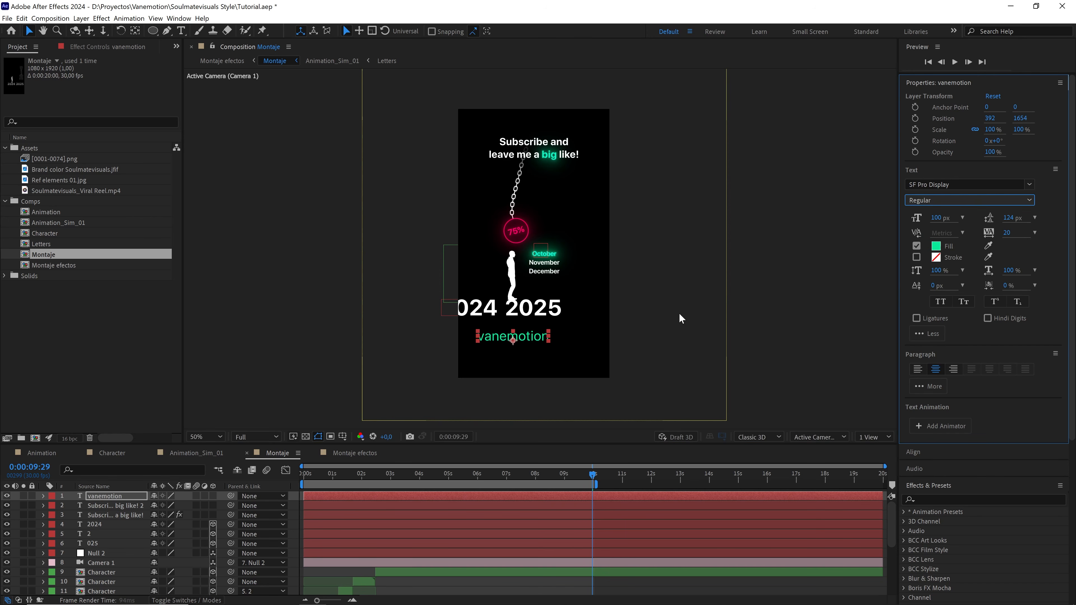
Centre the anchor point of the vanemotion text and make its layer 3D
scroll(572, 348, up, 1)
click(523, 371)
scroll(565, 250, up, 1)
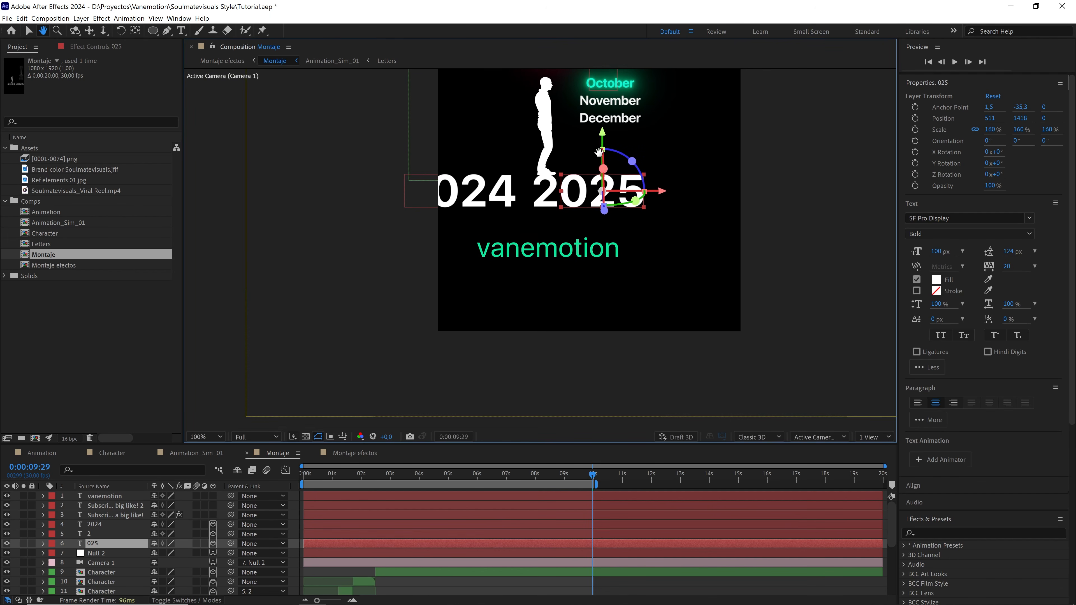
click(564, 251)
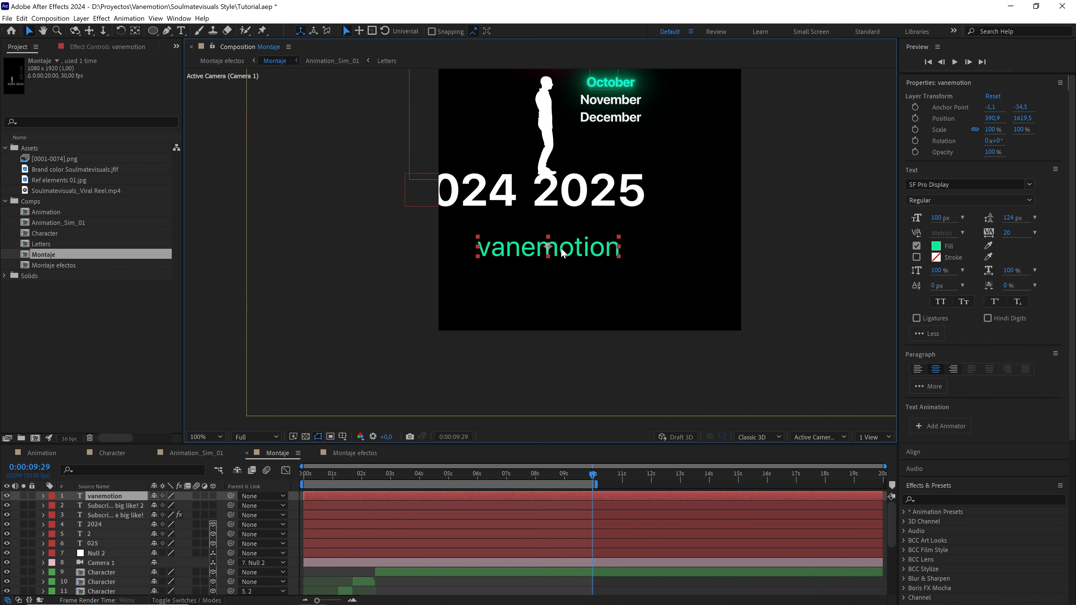
click(216, 496)
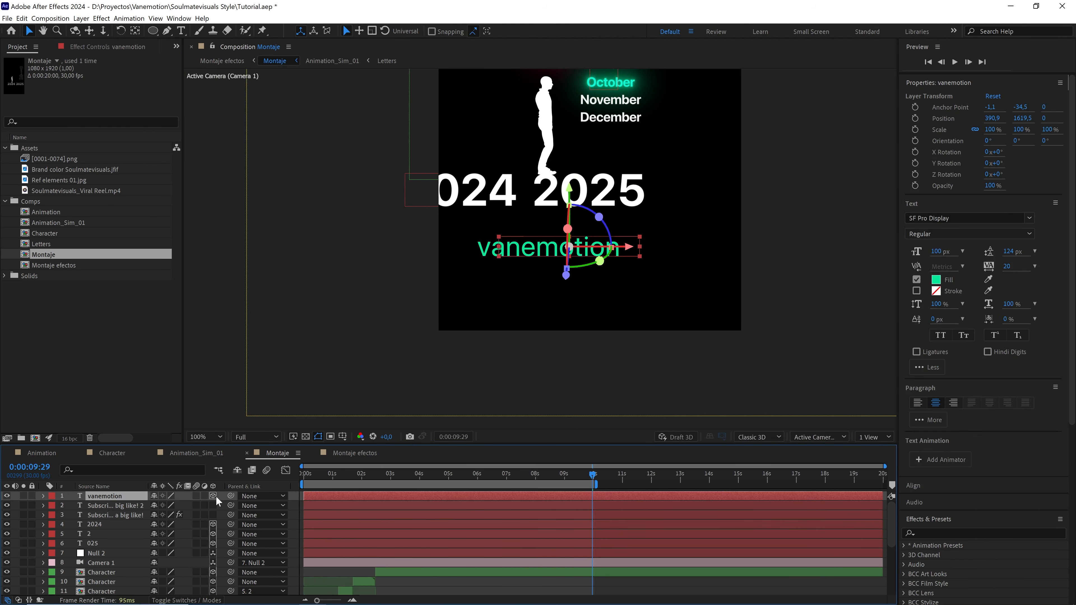
Position the vanemotion text beneath 2025 at 465, 1640 and scale it down to about 59.8%
key(ctrl+Home)
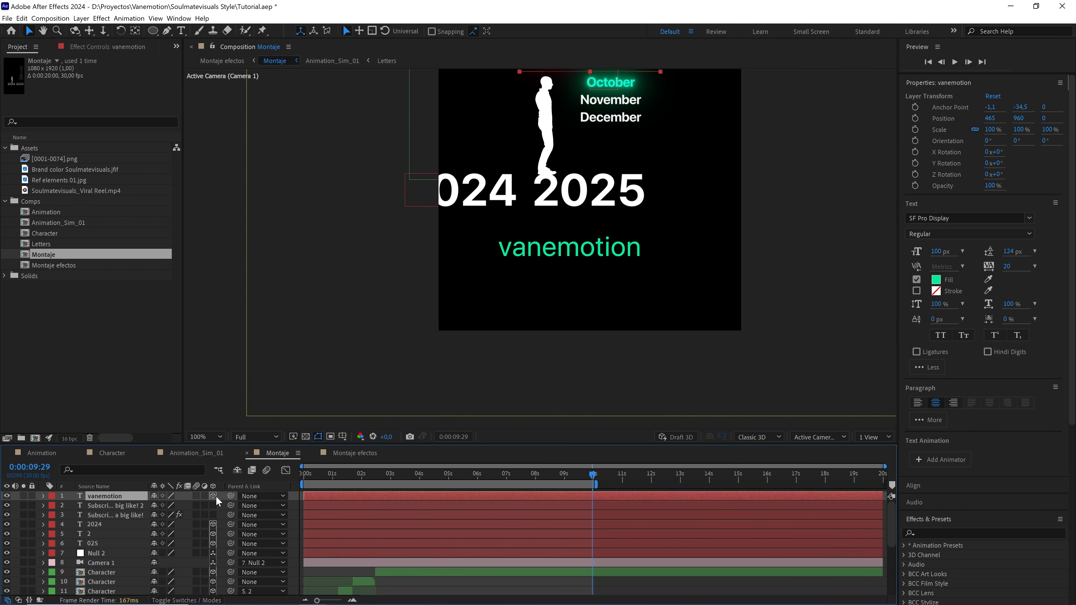
drag(546, 246, 522, 305)
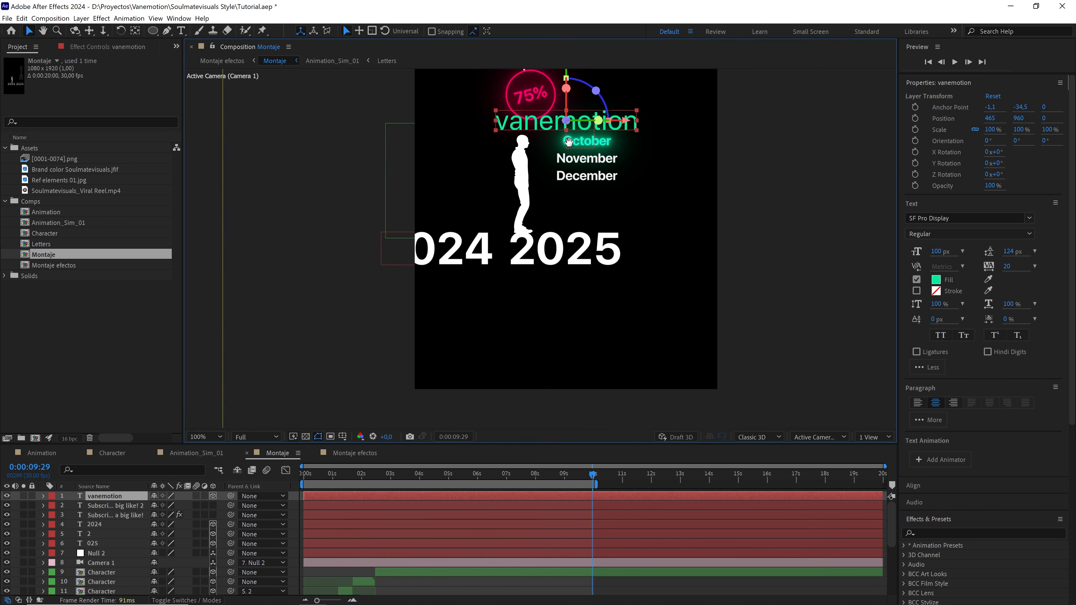
drag(575, 87, 570, 297)
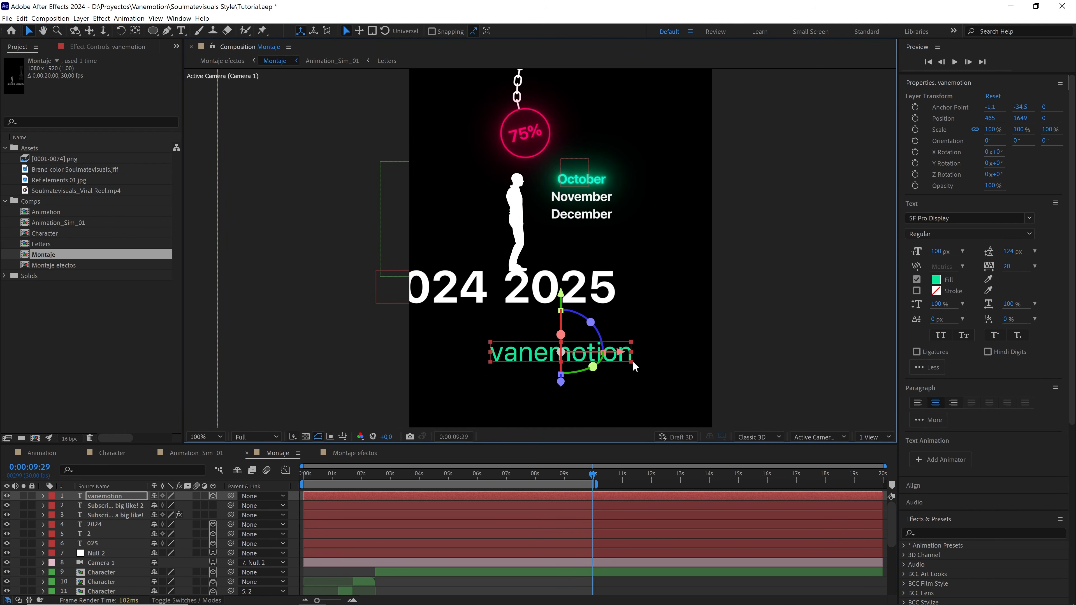
drag(636, 367, 606, 357)
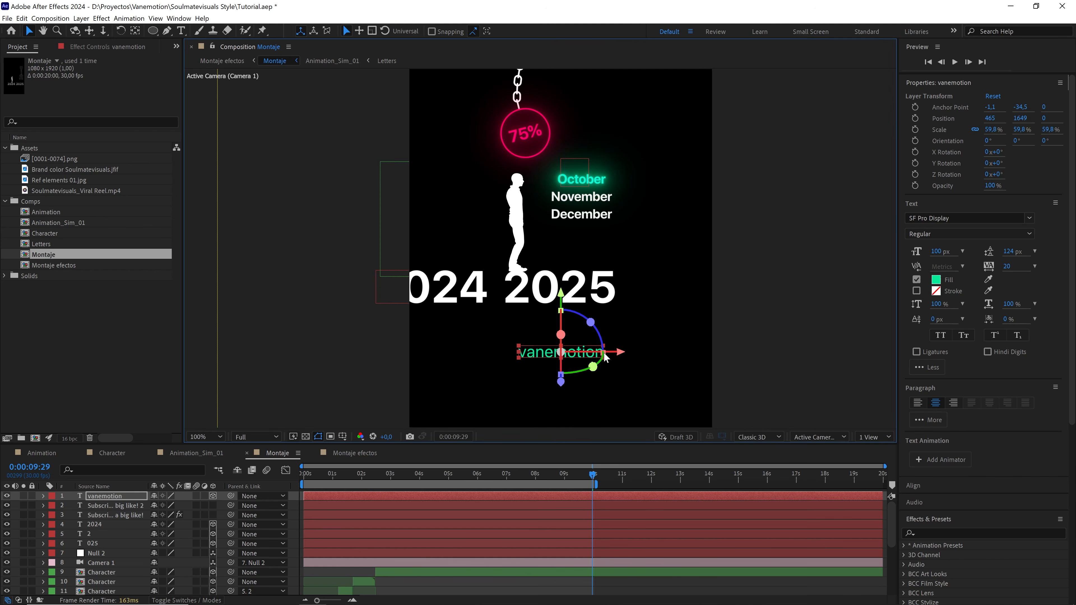
drag(563, 295, 563, 293)
Change the fill colour of the vanemotion text to dark grey 464646
click(935, 279)
drag(254, 208, 206, 192)
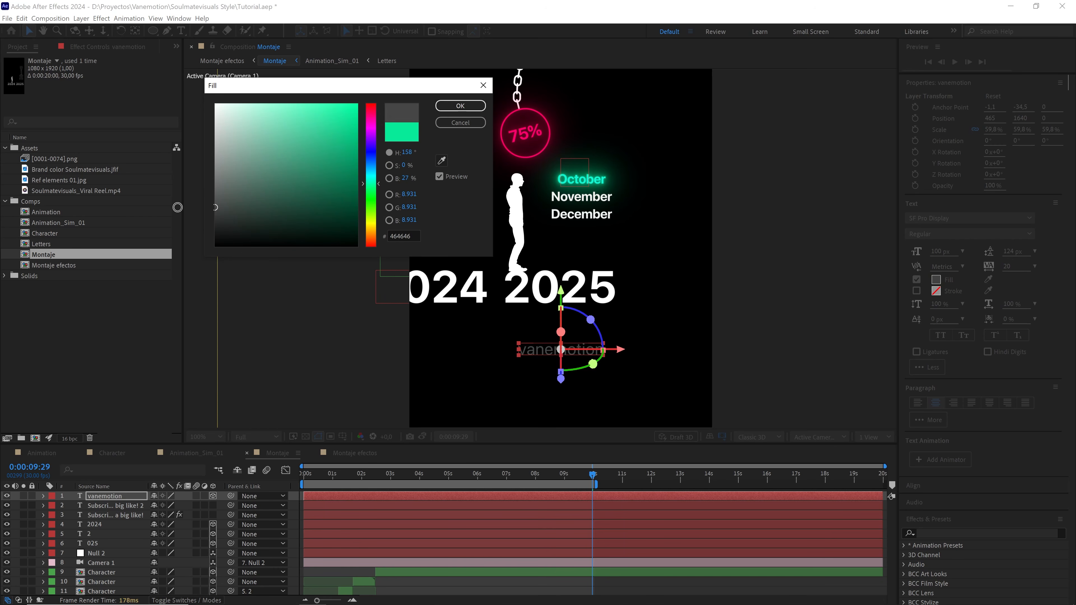
click(460, 106)
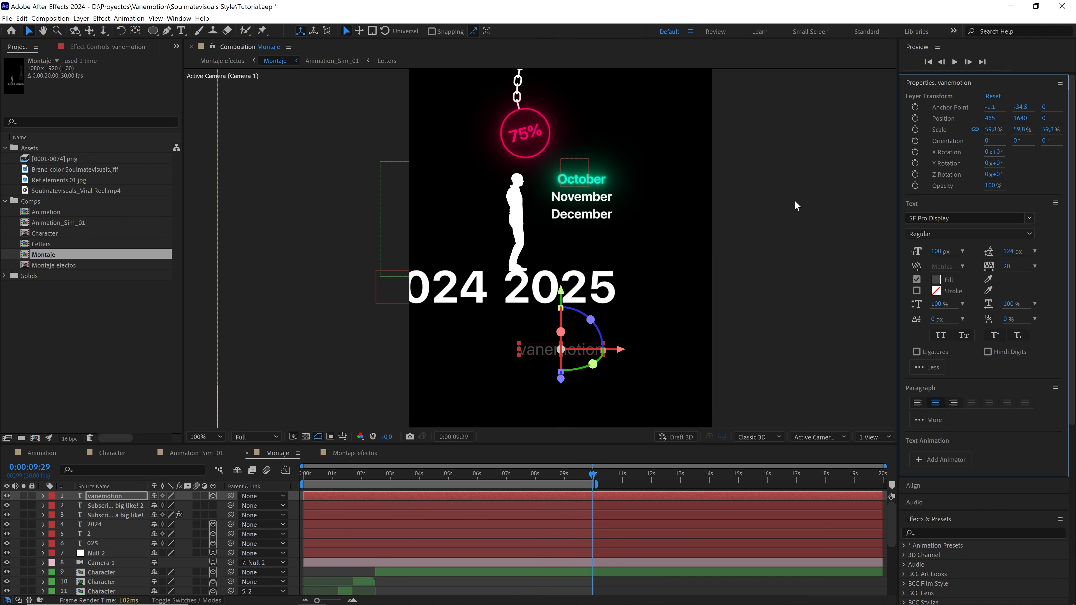
click(771, 241)
key(comma)
key(comma)
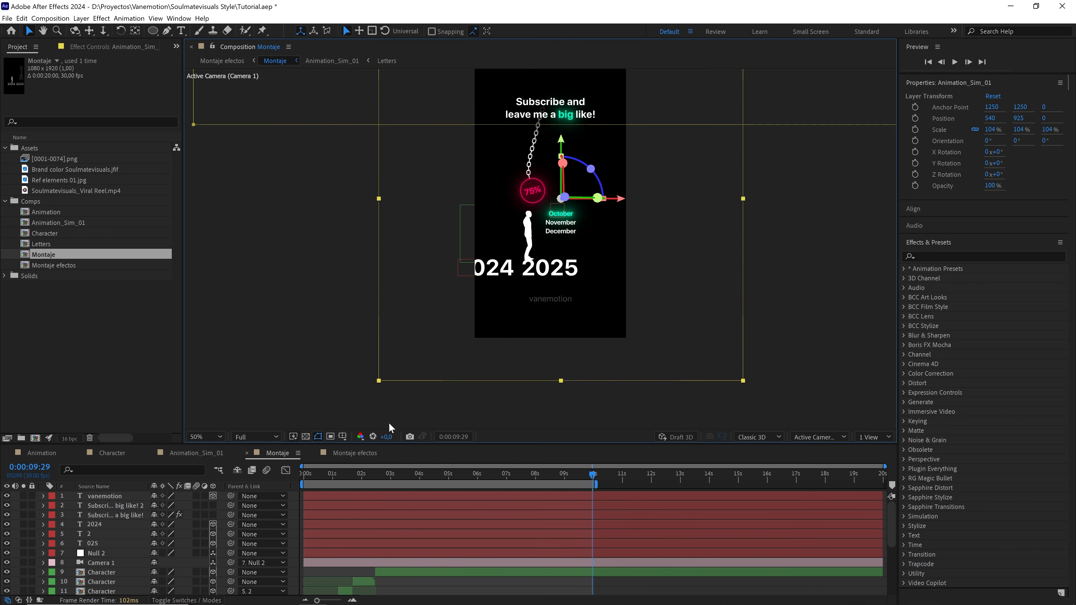
Return to Montaje efectos, move to 0:00:00:00 and fit the view up to 100%
click(367, 452)
click(337, 492)
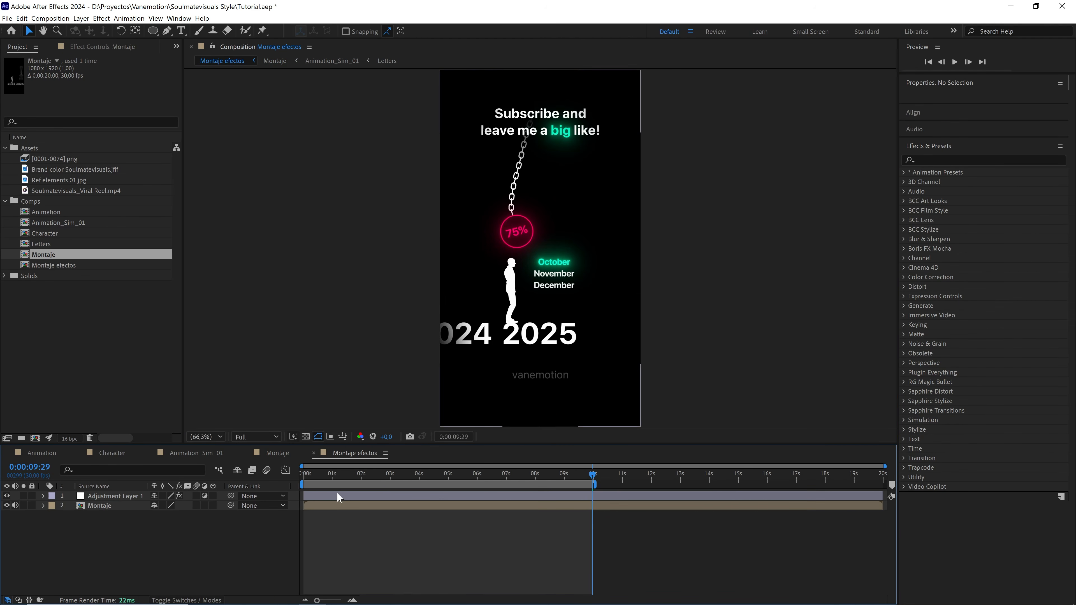
drag(315, 475, 301, 474)
click(206, 436)
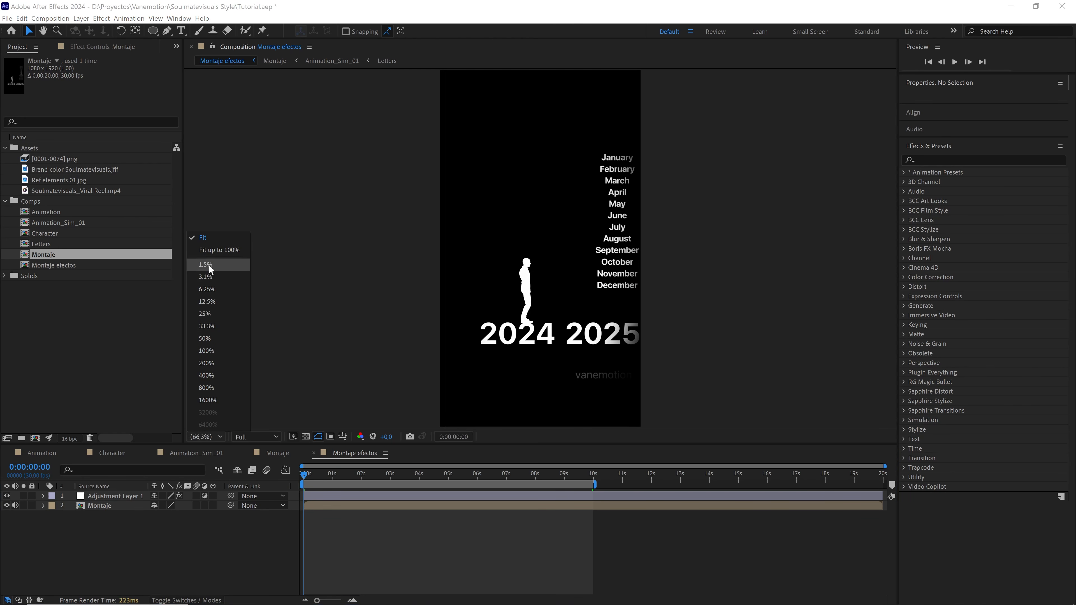
click(209, 249)
Collapse the Comps and Assets folders and play a preview of Montaje efectos
click(5, 201)
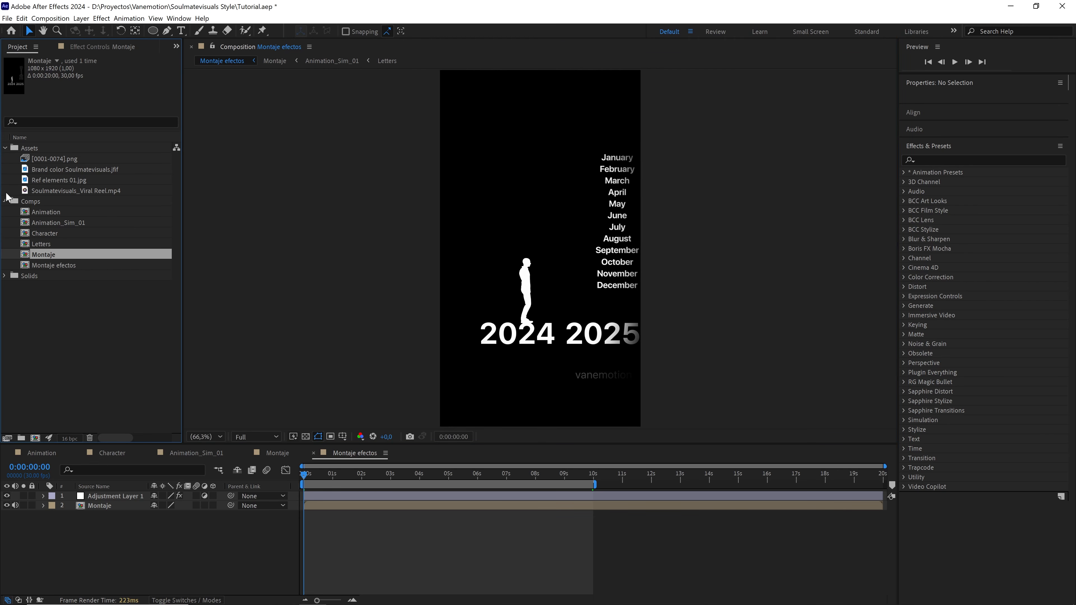
click(5, 148)
key(space)
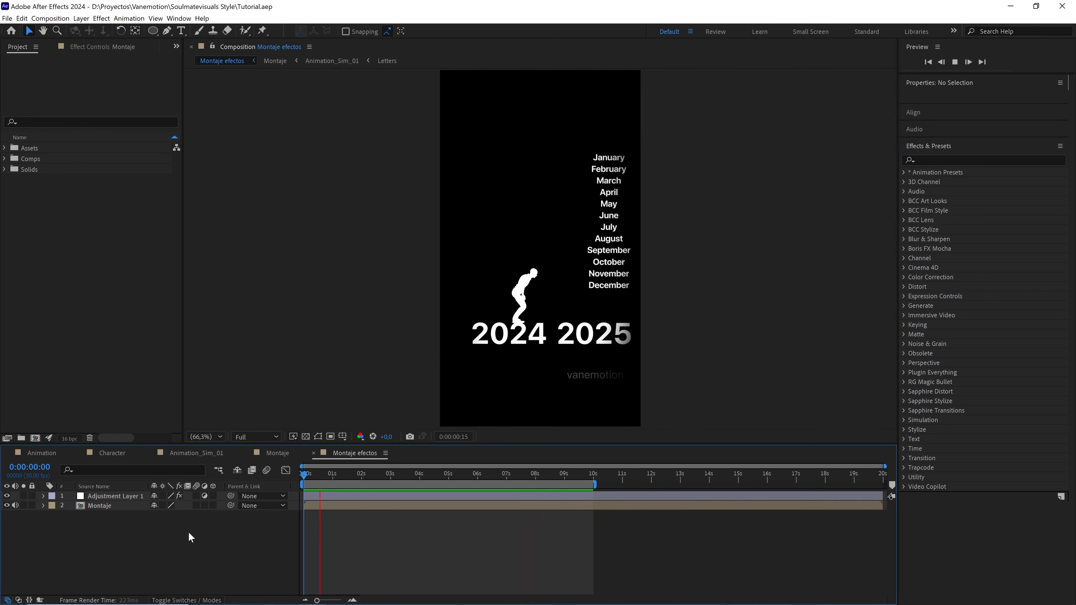